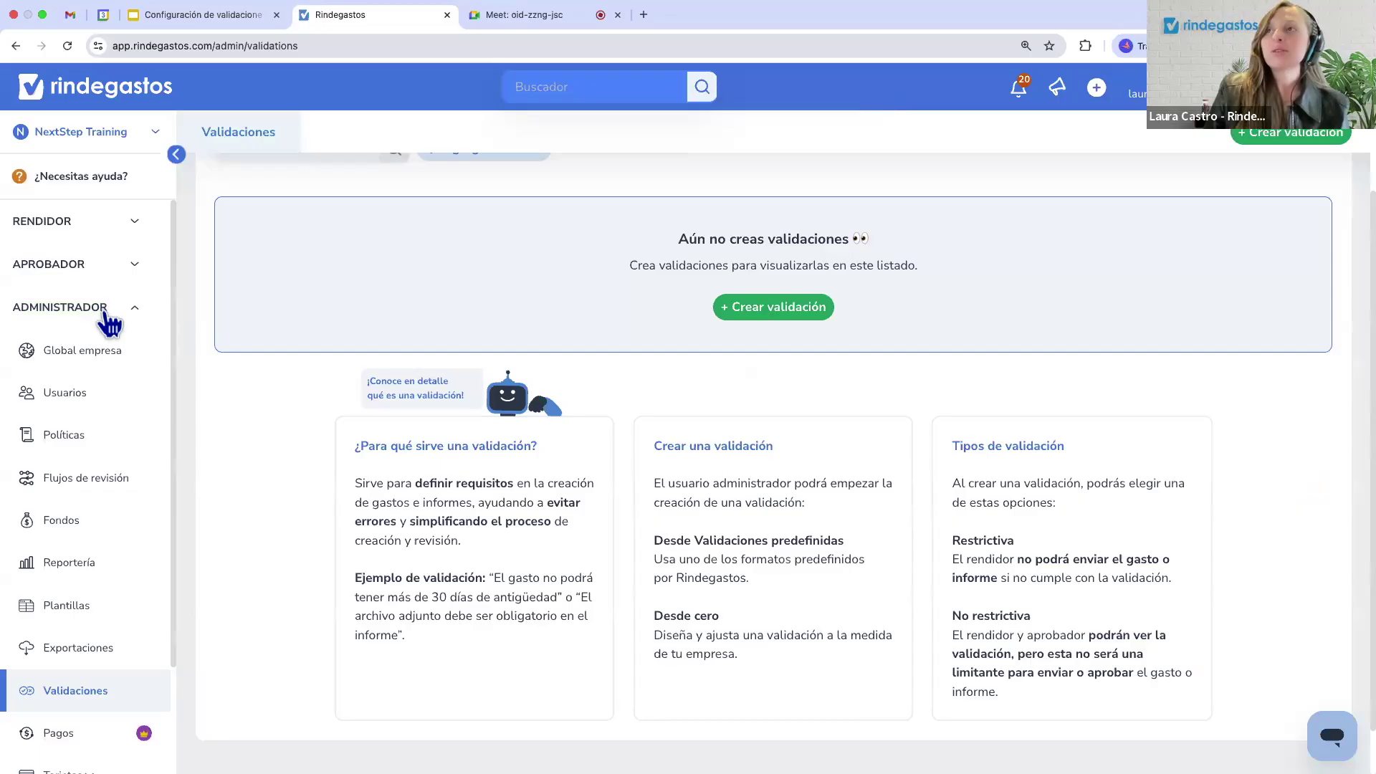
Read the validation guide cards covering their purpose, the ways to create one, and the restrictive and non-restrictive types.
scroll(117, 548, "down", 1)
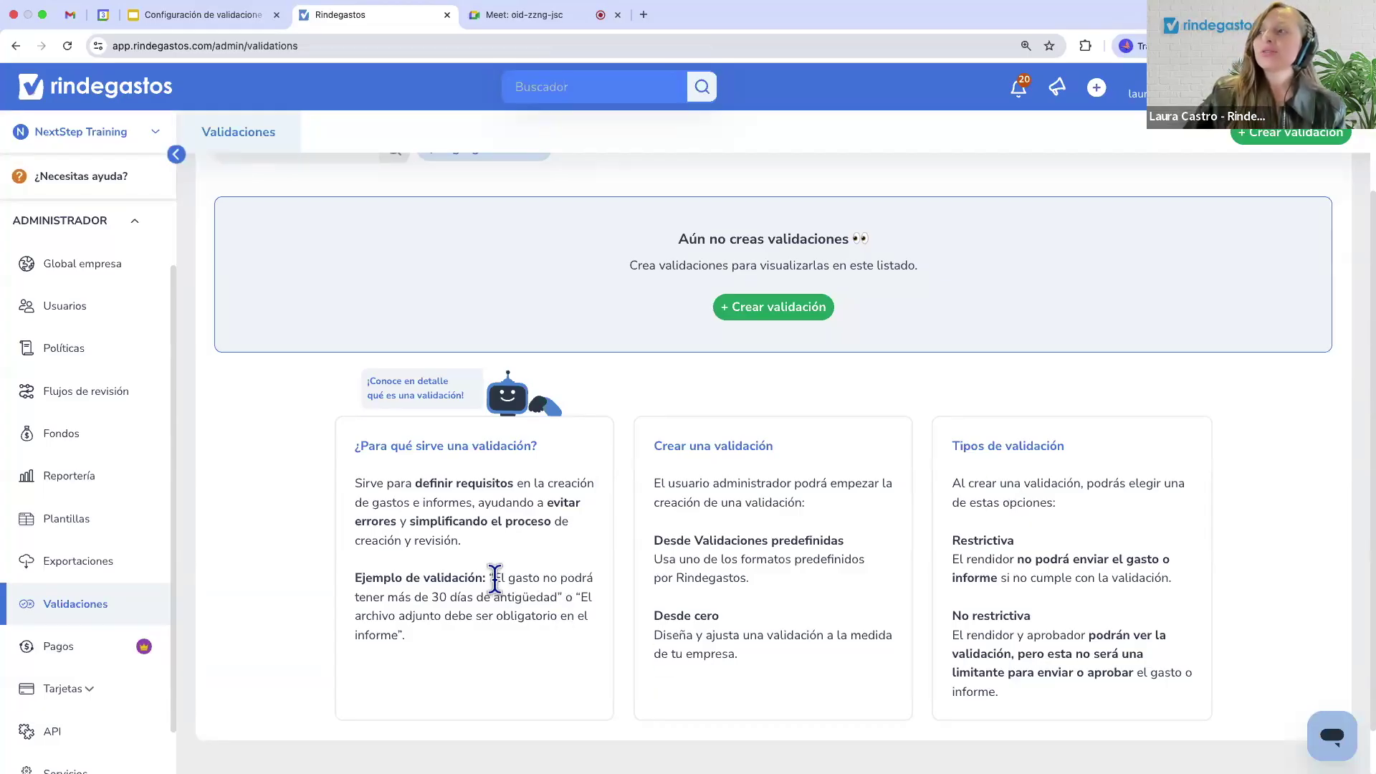
left_click_drag(491, 578, 565, 602)
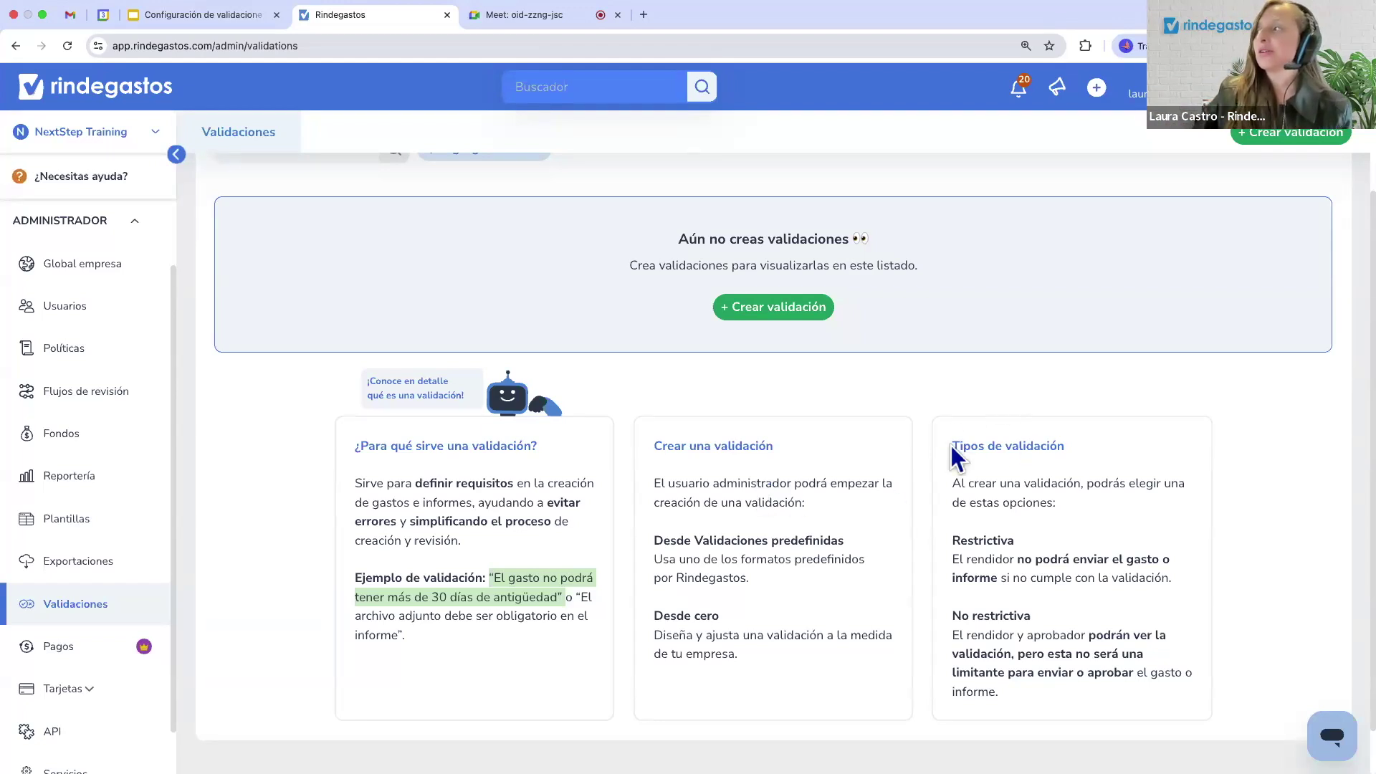
scroll(1065, 476, "down", 1)
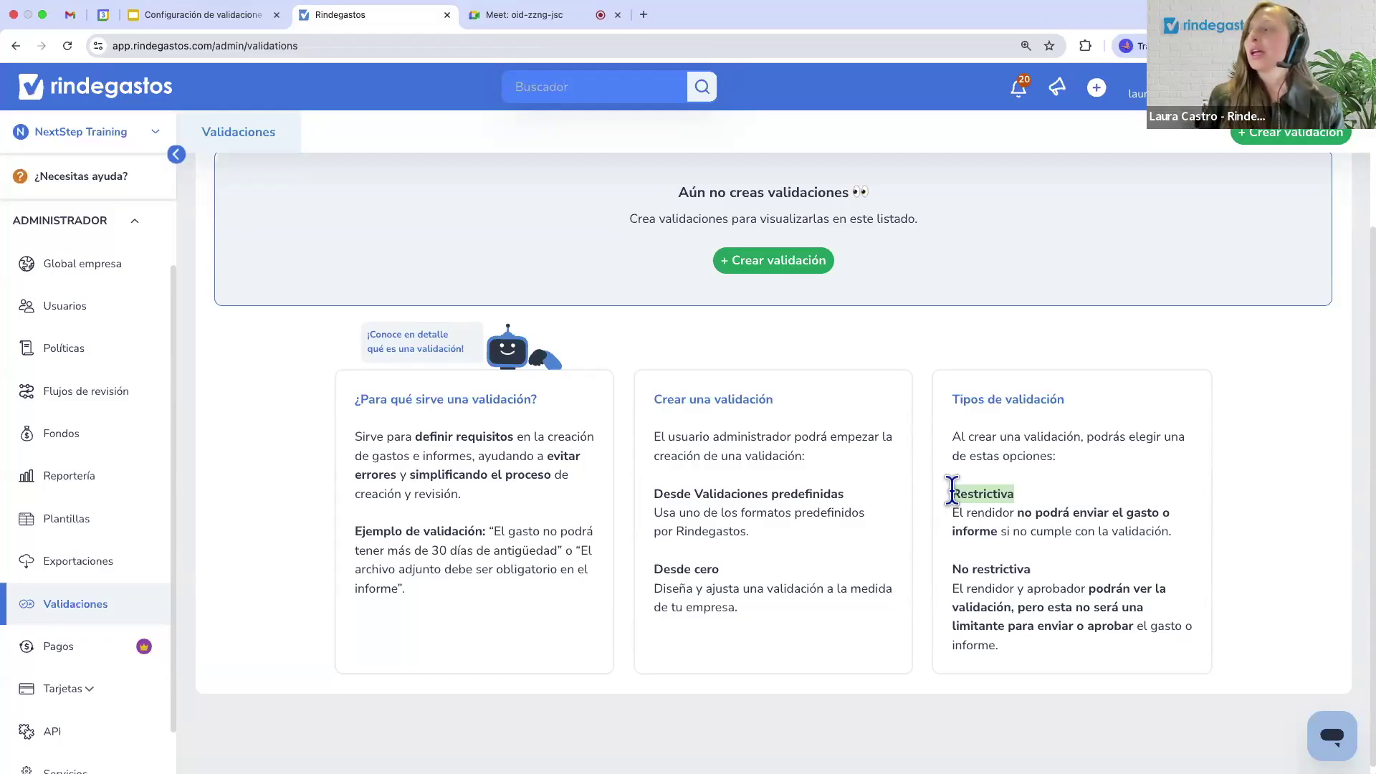
left_click_drag(1032, 569, 957, 571)
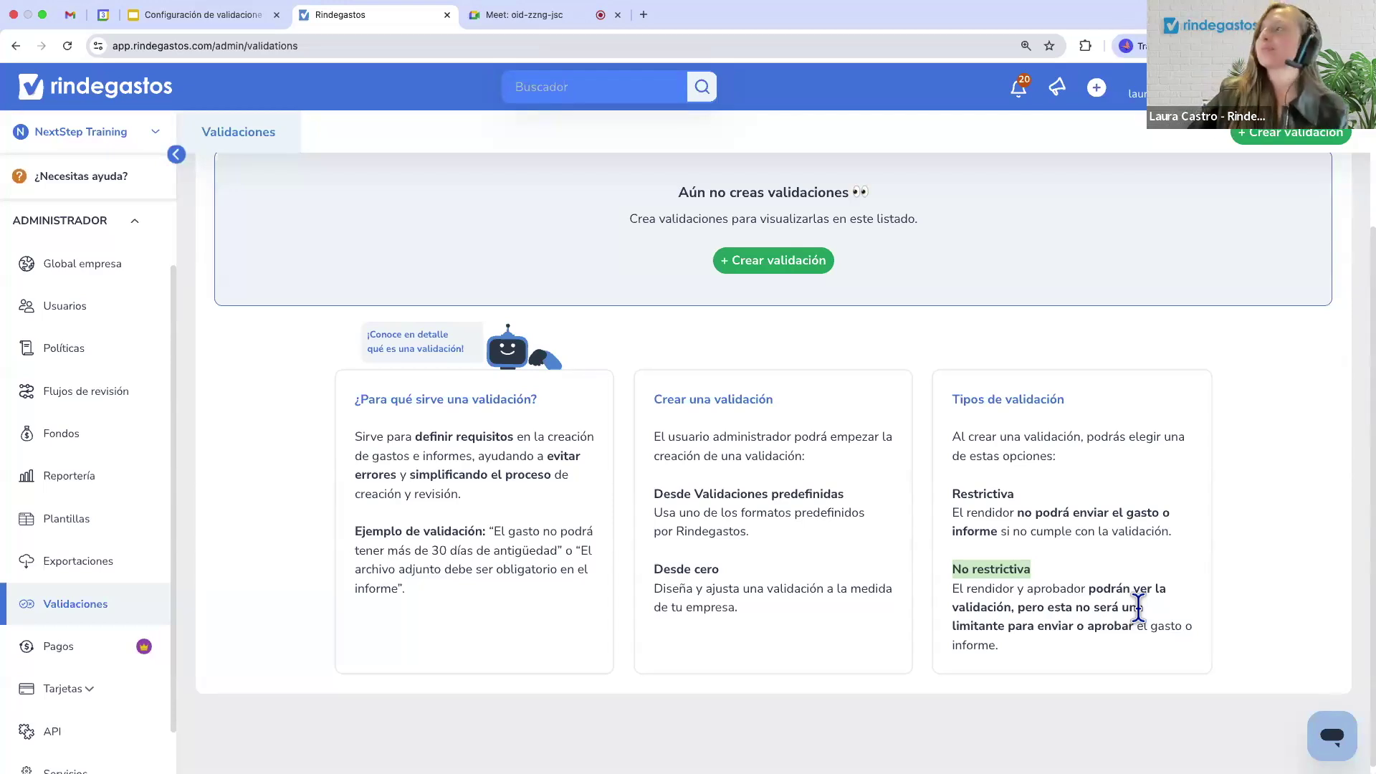
left_click(1181, 608)
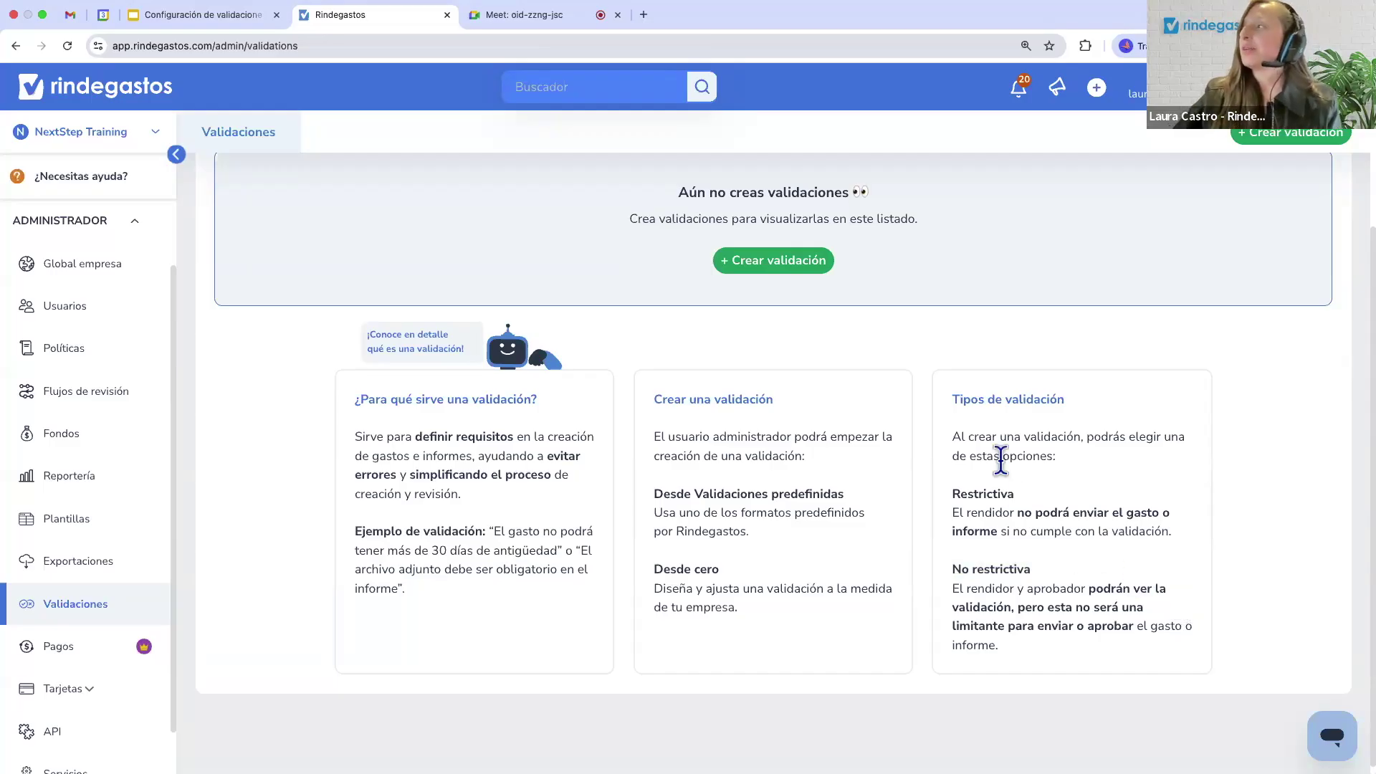
left_click_drag(956, 394, 1070, 610)
scroll(1071, 613, "up", 4)
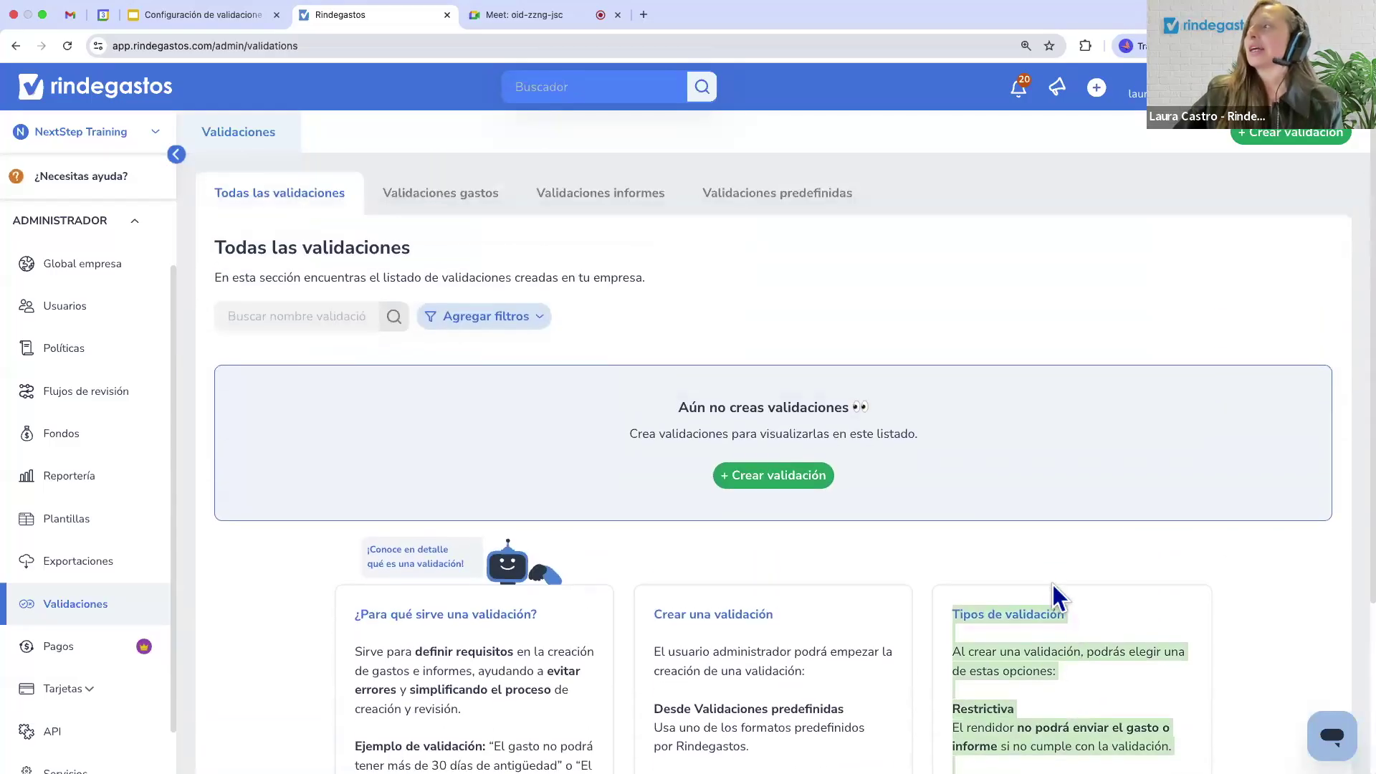
left_click(1041, 573)
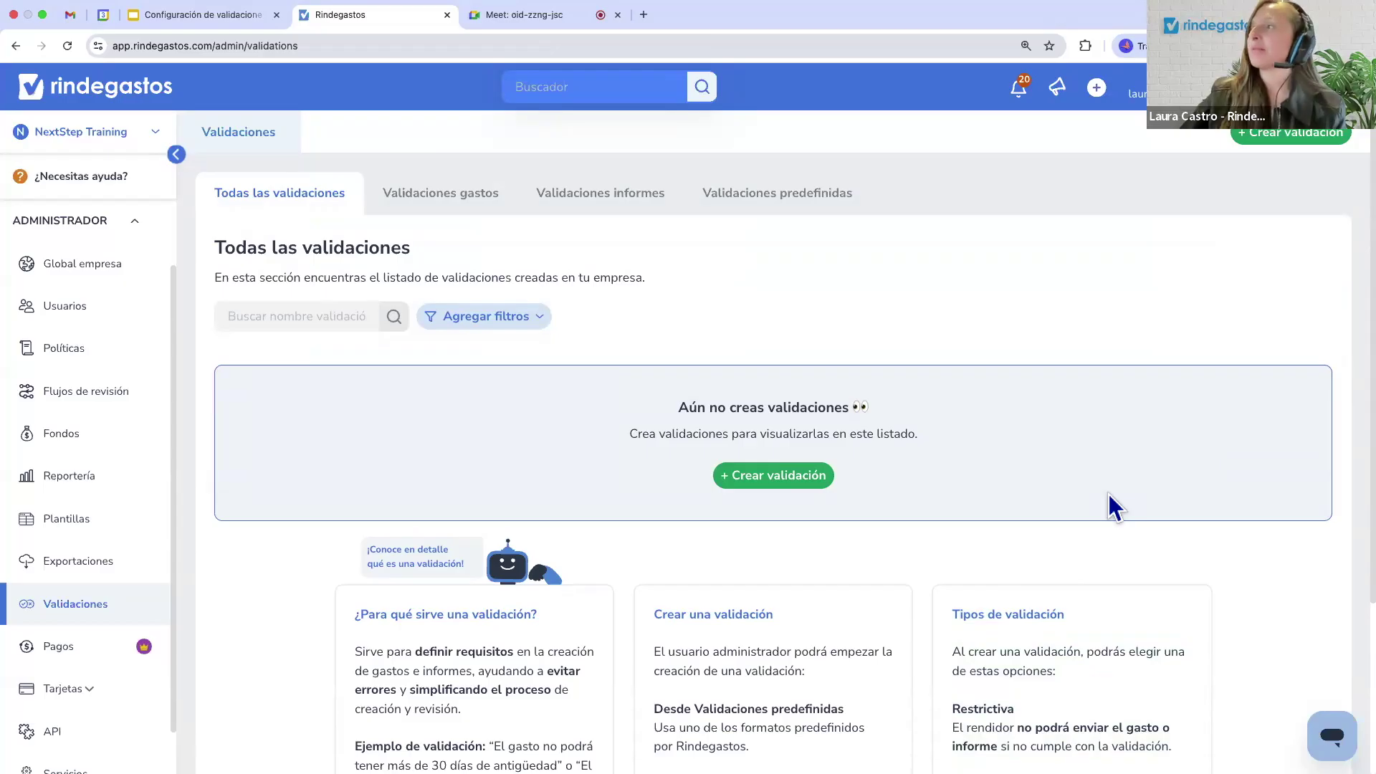
scroll(989, 587, "down", 2)
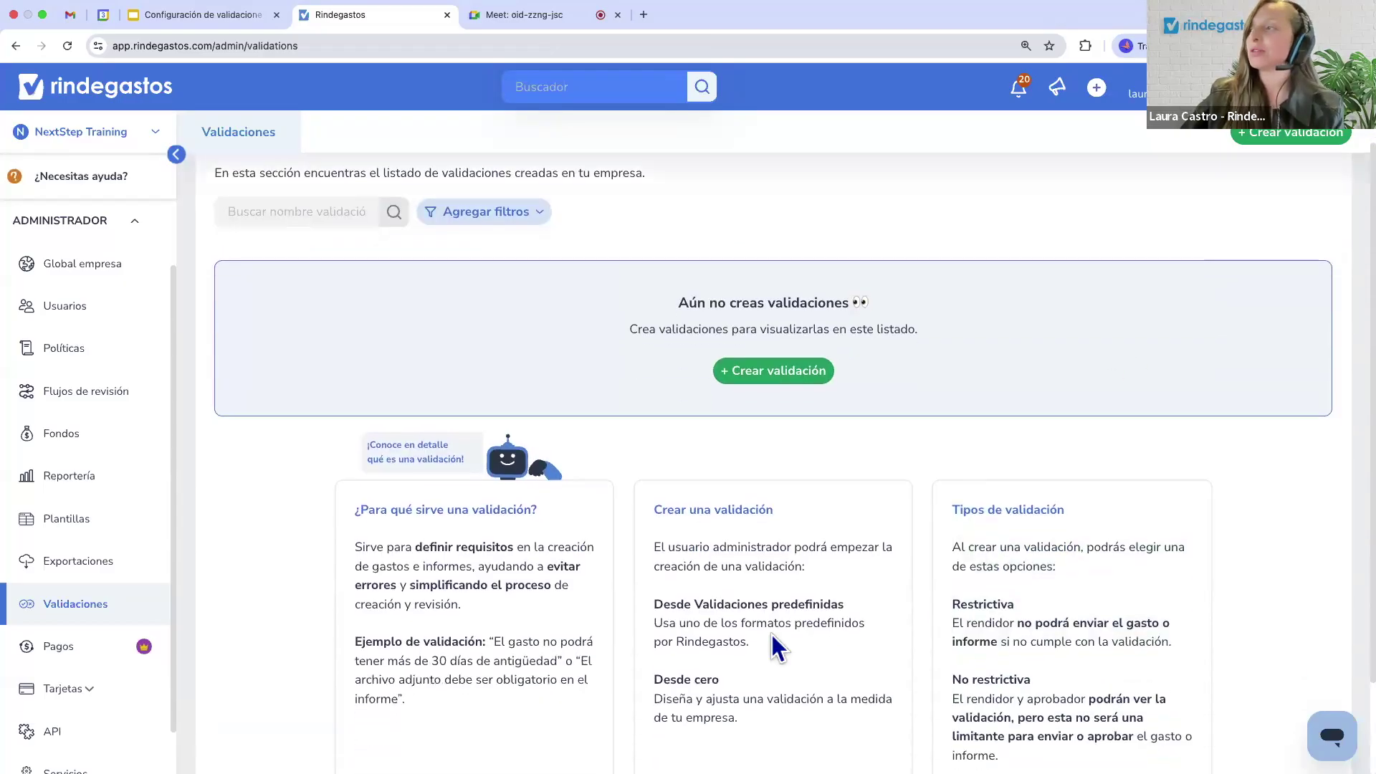
left_click_drag(655, 605, 801, 646)
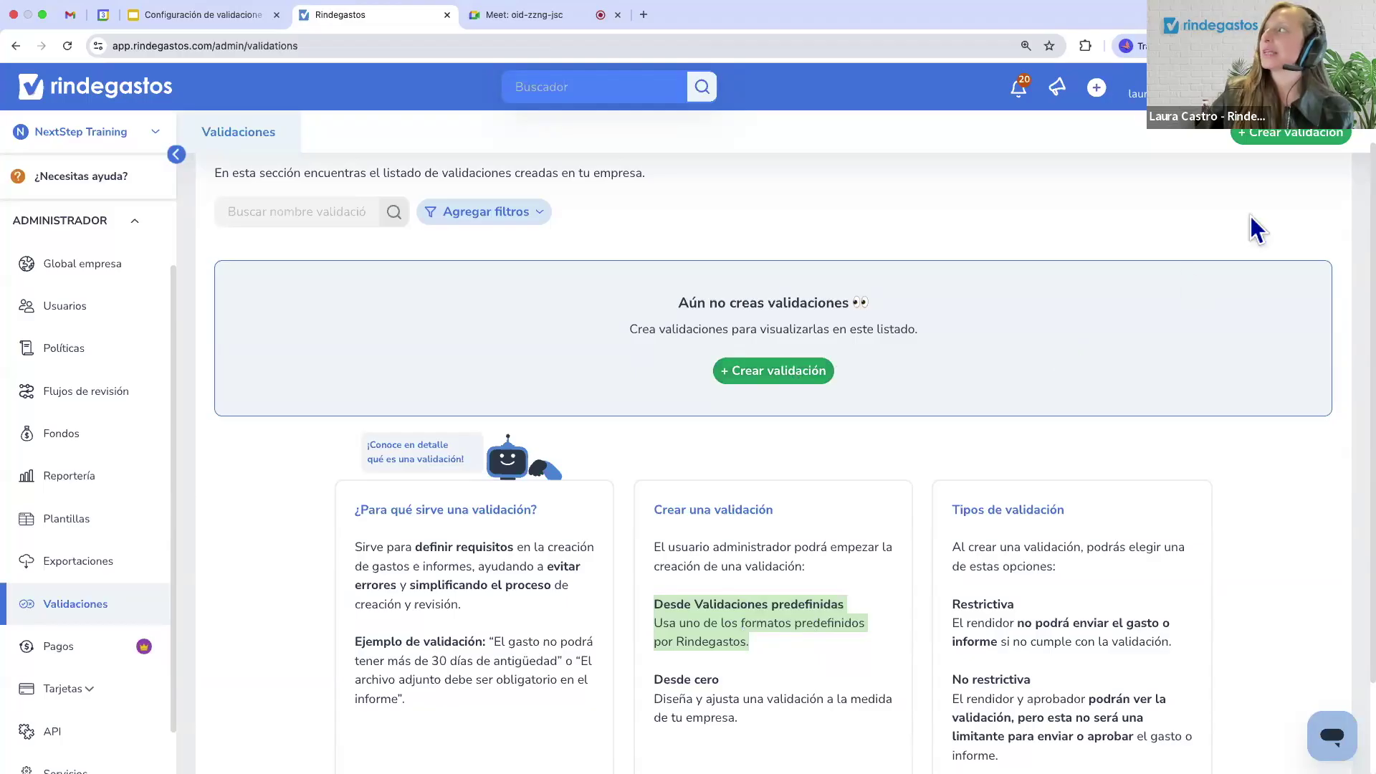
Start a new validation using the Desde plantilla option and continue to the predefined validations.
left_click(1285, 135)
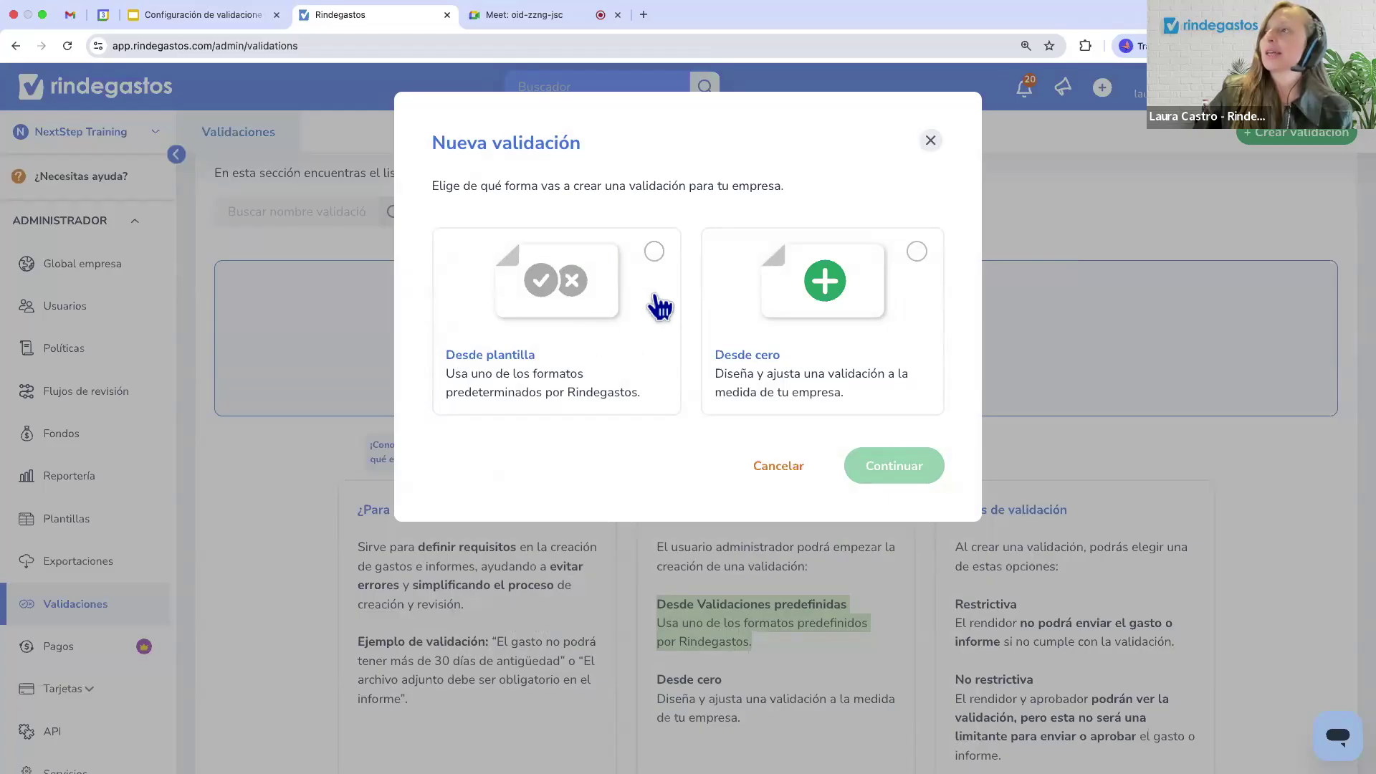
left_click(654, 258)
left_click(889, 474)
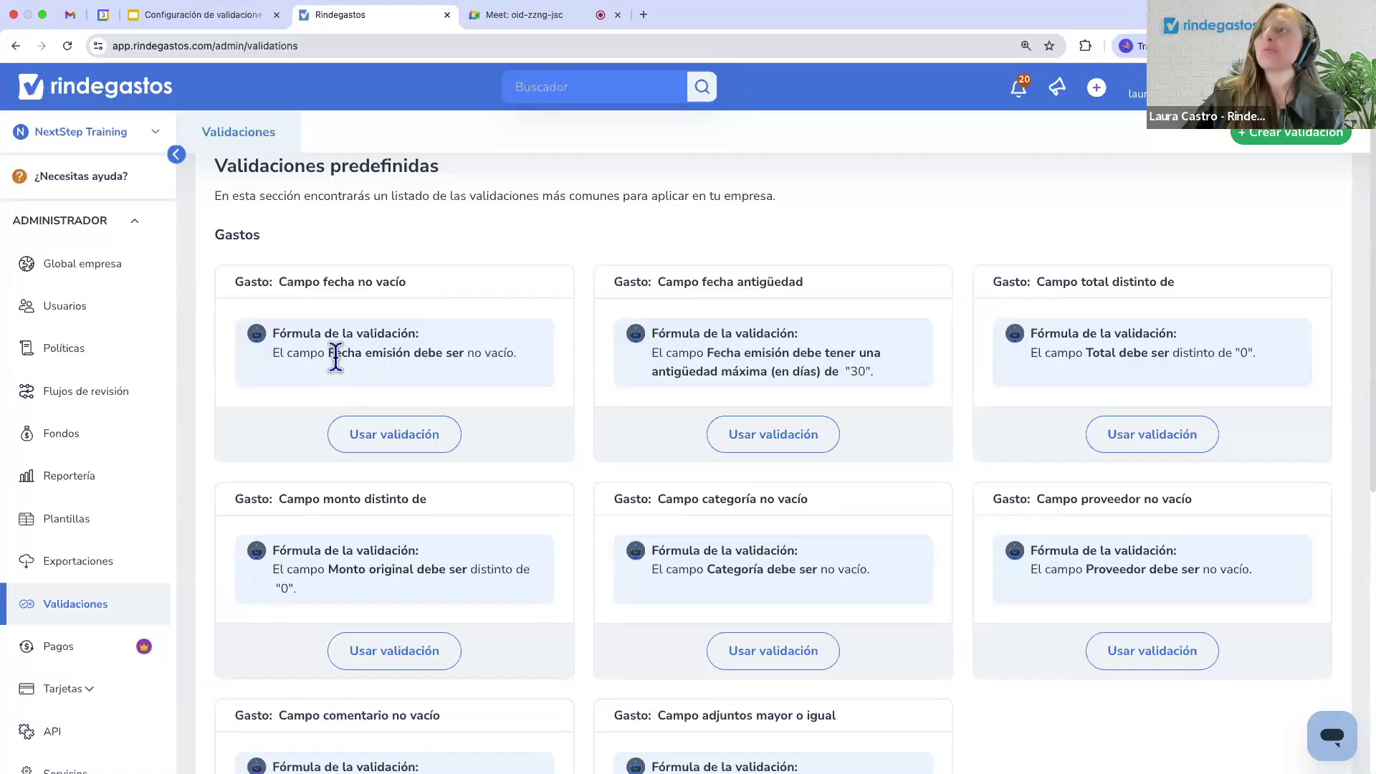
Review the formulas of the predefined validations for Gastos and Informes, including date, total, category and title rules.
left_click_drag(329, 353, 518, 362)
scroll(636, 375, "down", 1)
left_click(707, 347)
left_click_drag(707, 343, 869, 358)
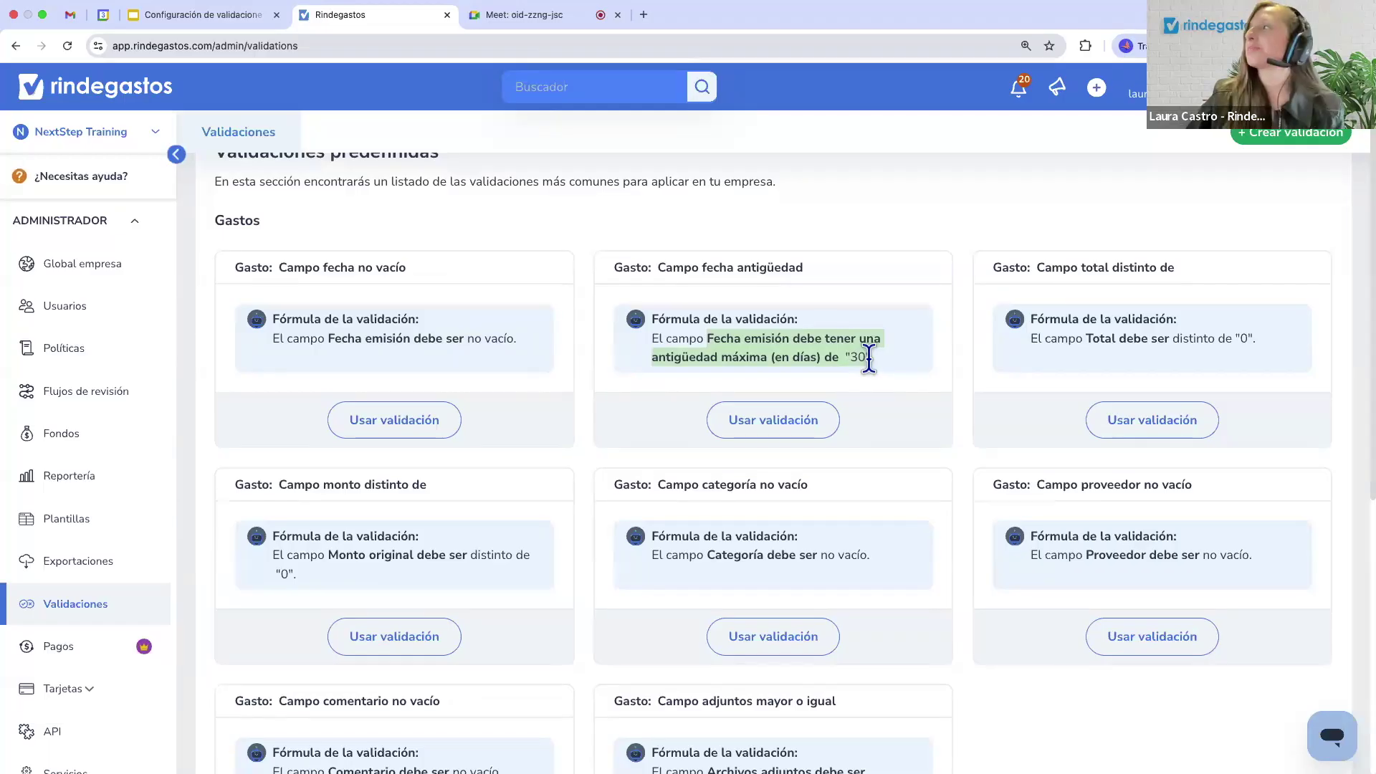
left_click(1045, 337)
scroll(1045, 337, "down", 1)
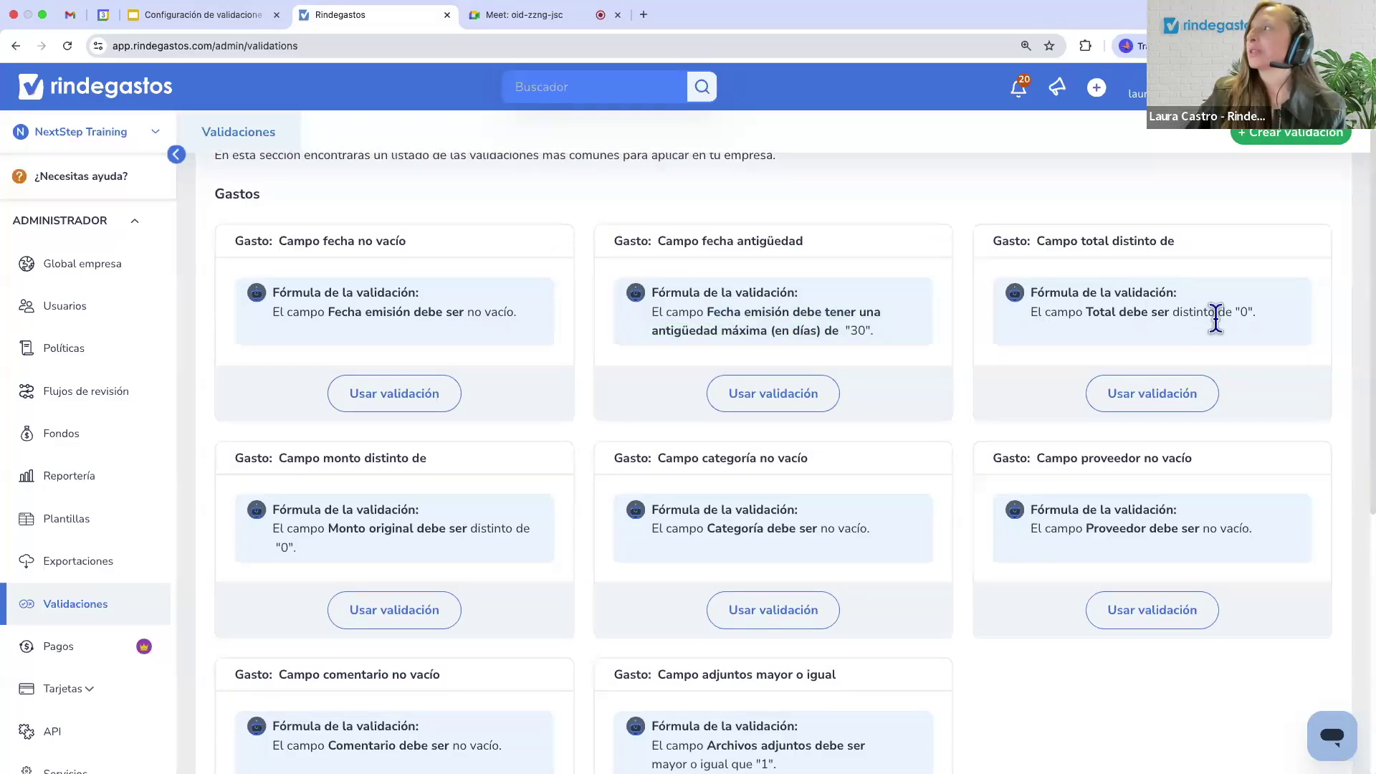
left_click_drag(1171, 316, 1086, 315)
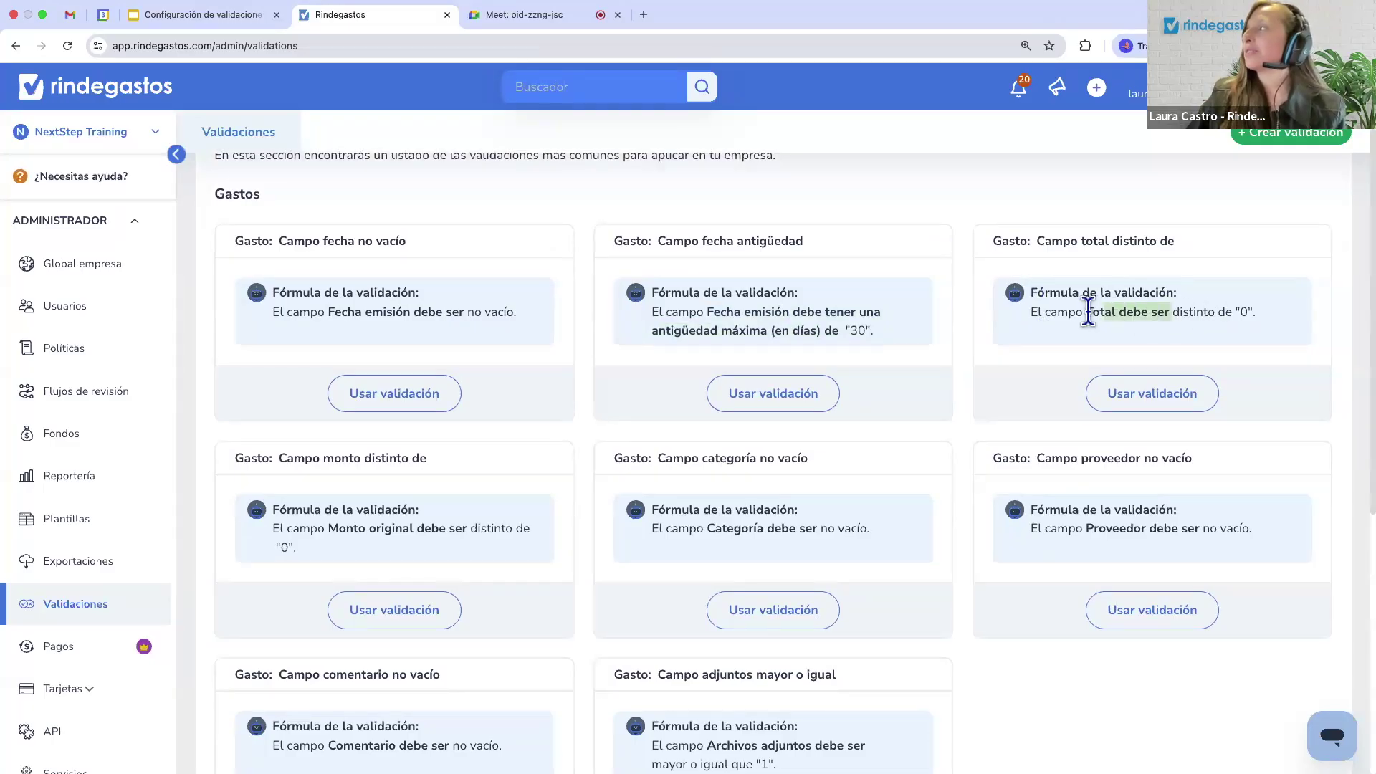
left_click_drag(1256, 314, 1234, 314)
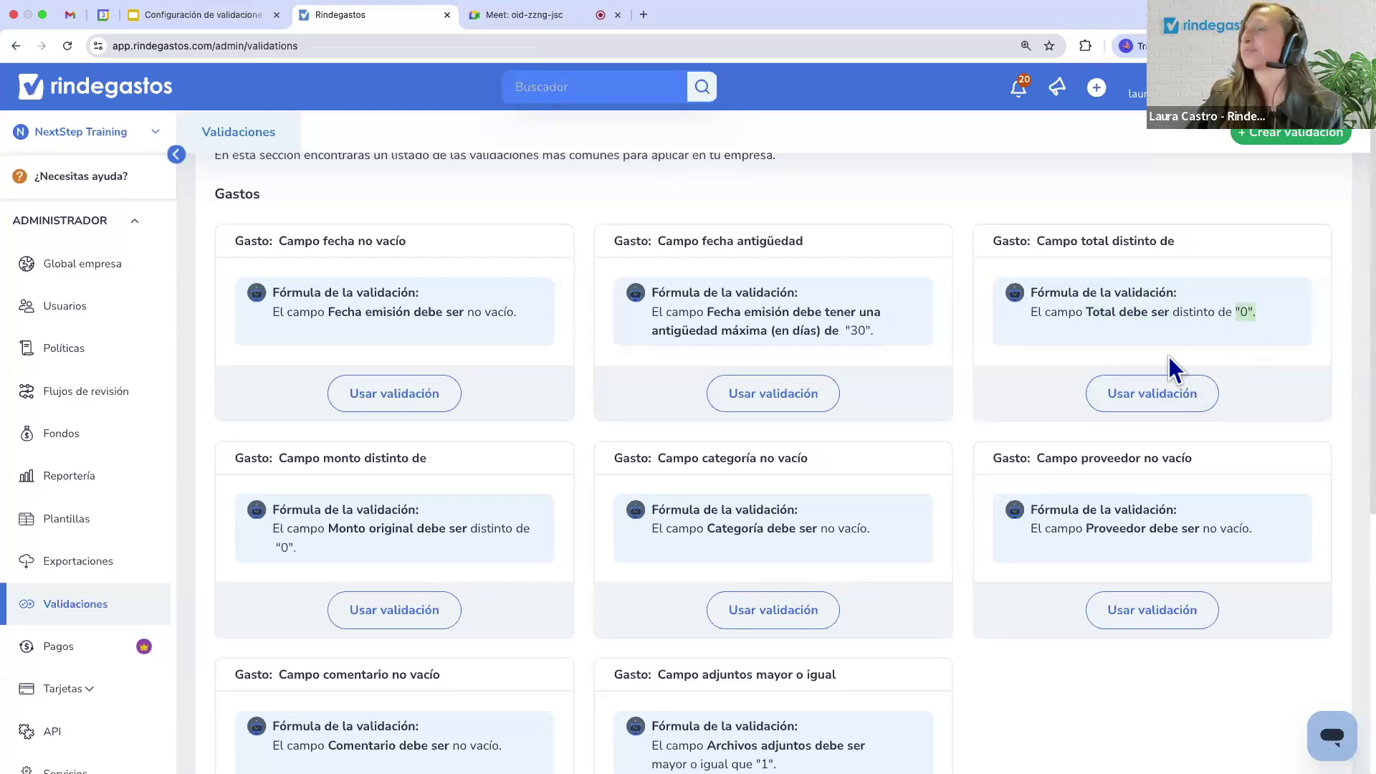
scroll(527, 502, "down", 3)
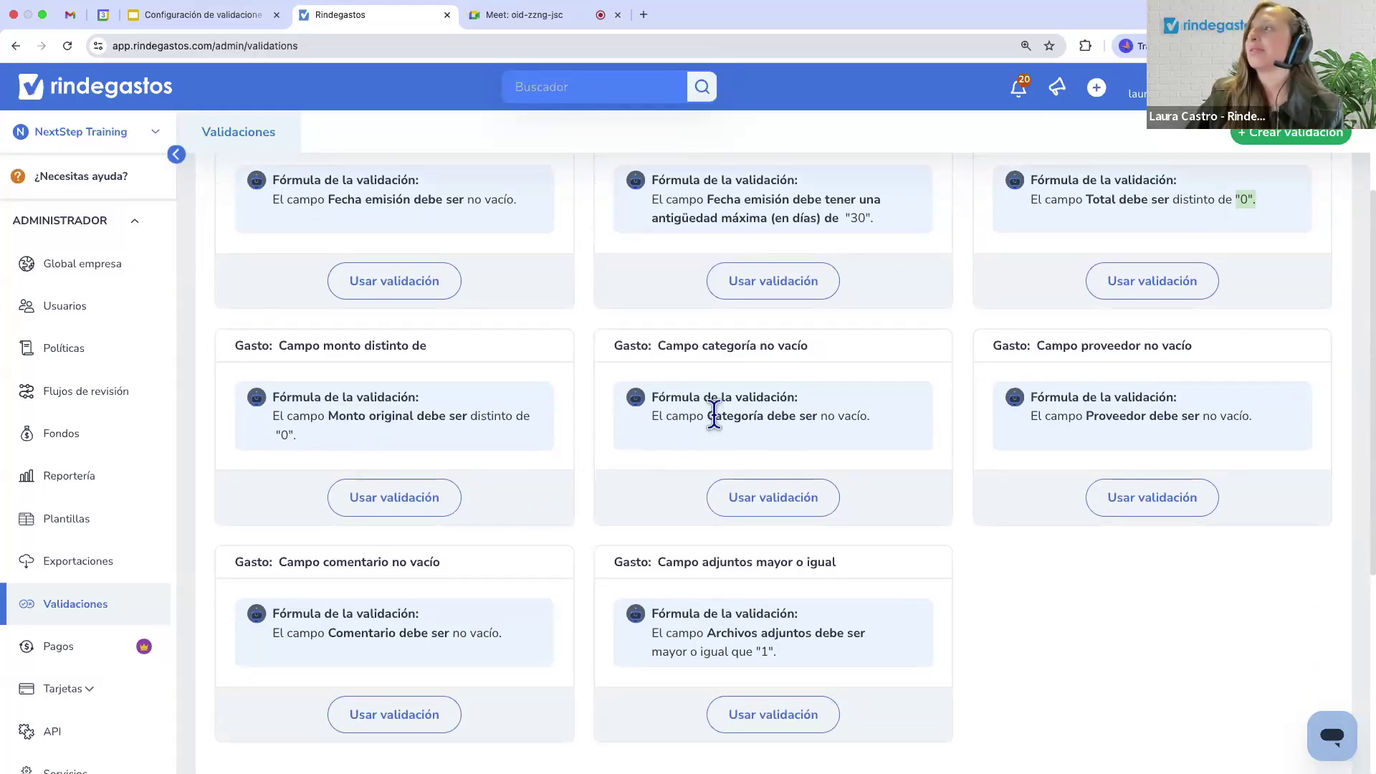
left_click_drag(710, 415, 818, 414)
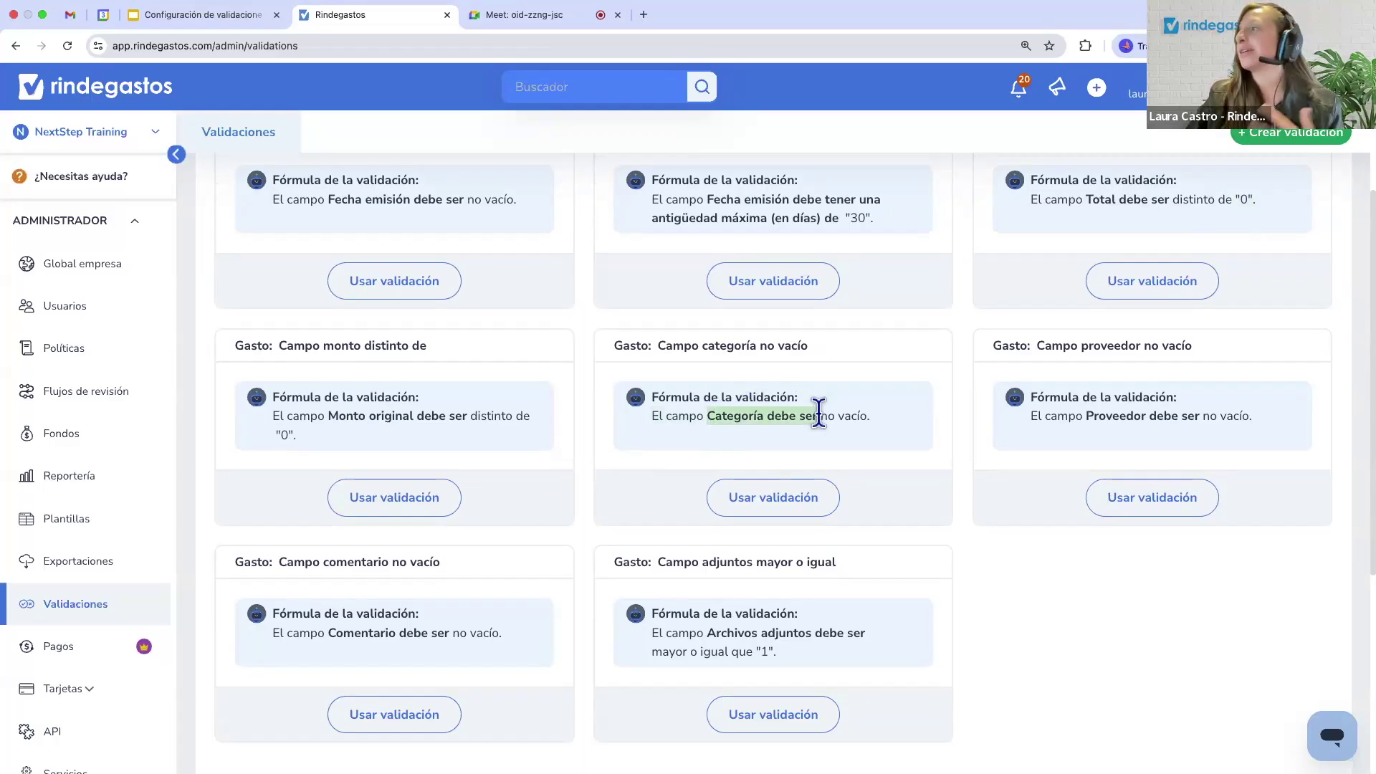
scroll(818, 415, "down", 1)
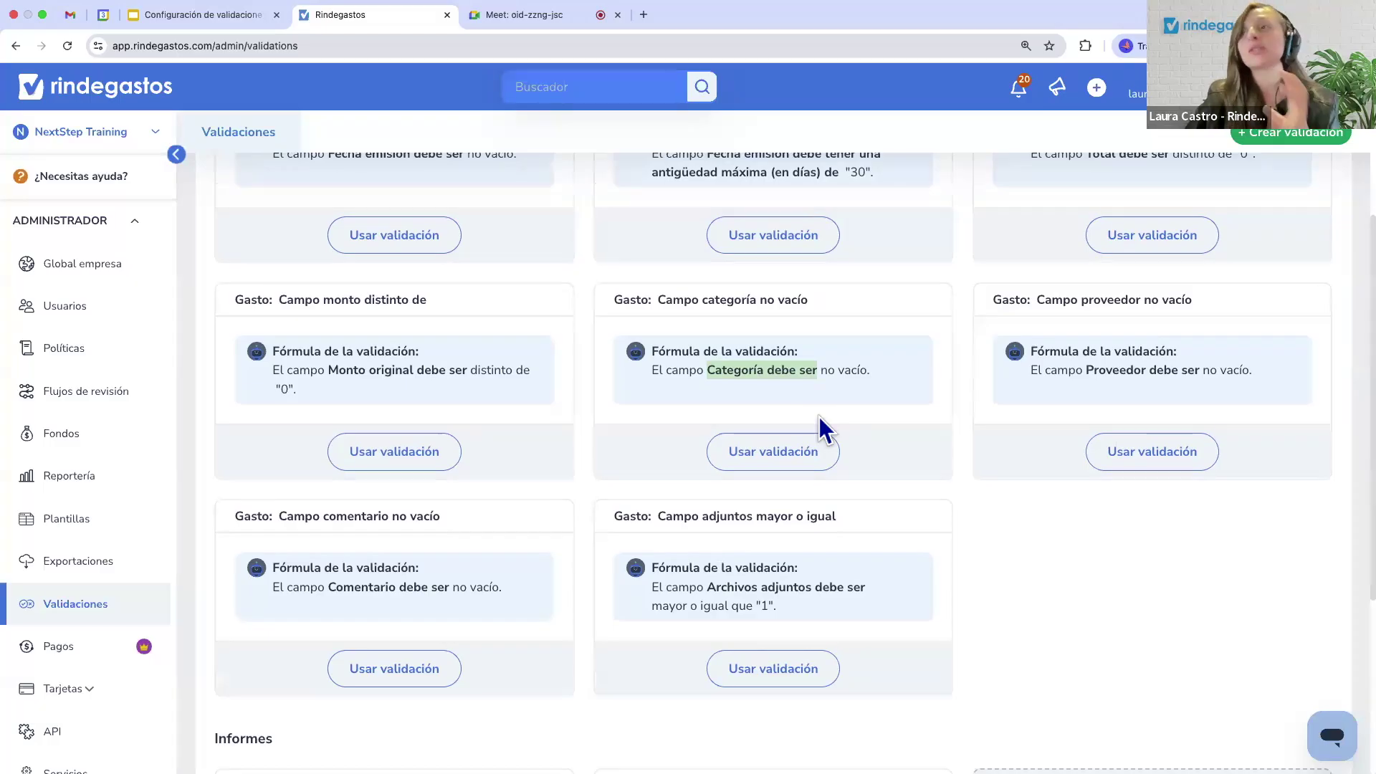
scroll(818, 415, "down", 5)
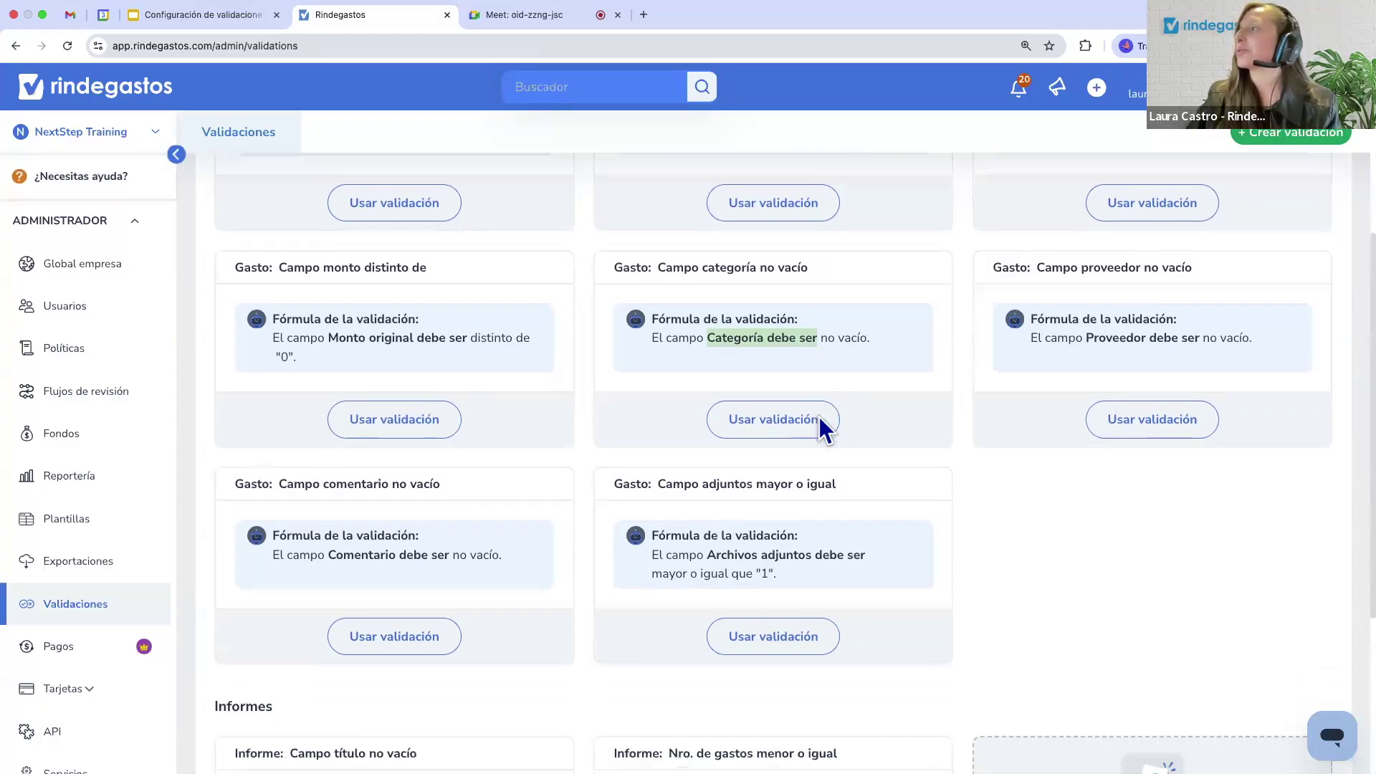
scroll(818, 416, "down", 2)
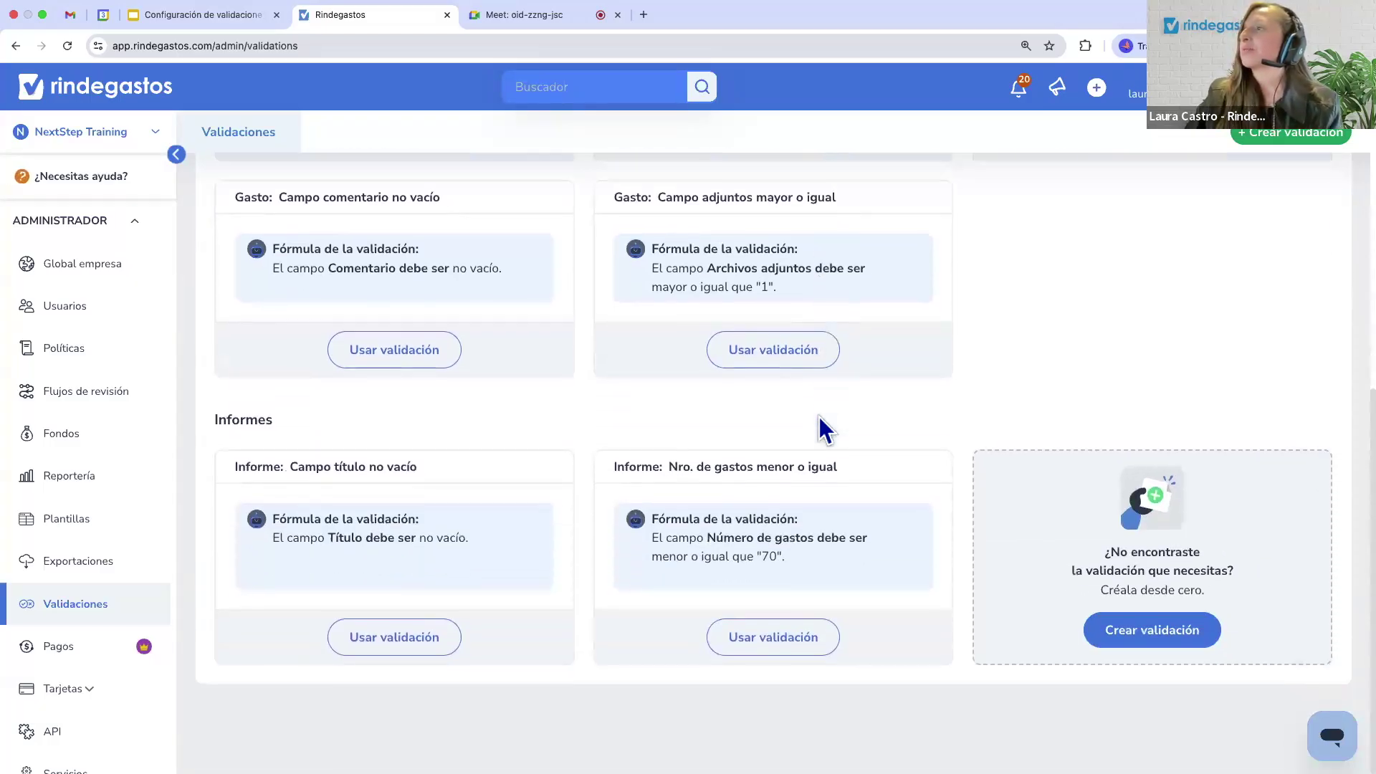
left_click_drag(276, 433, 209, 424)
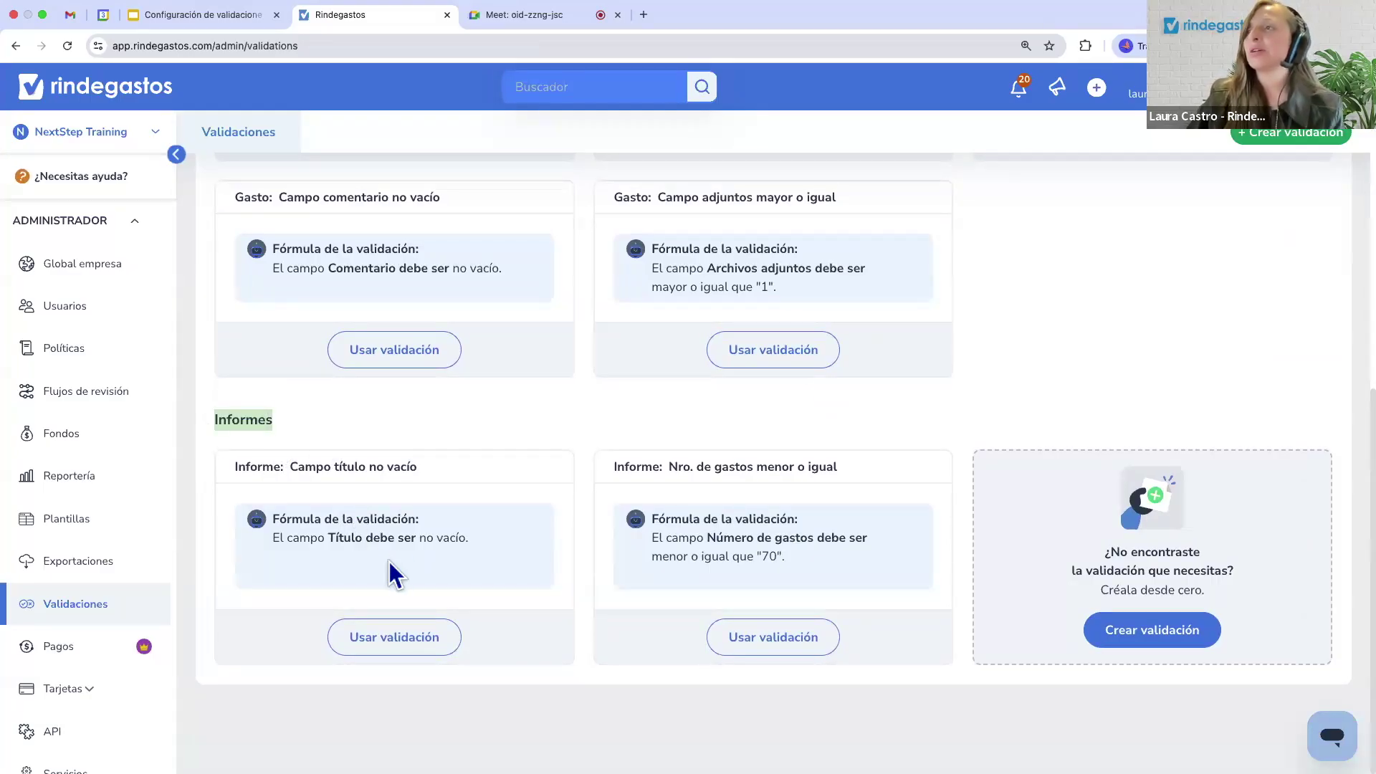
left_click_drag(330, 539, 416, 543)
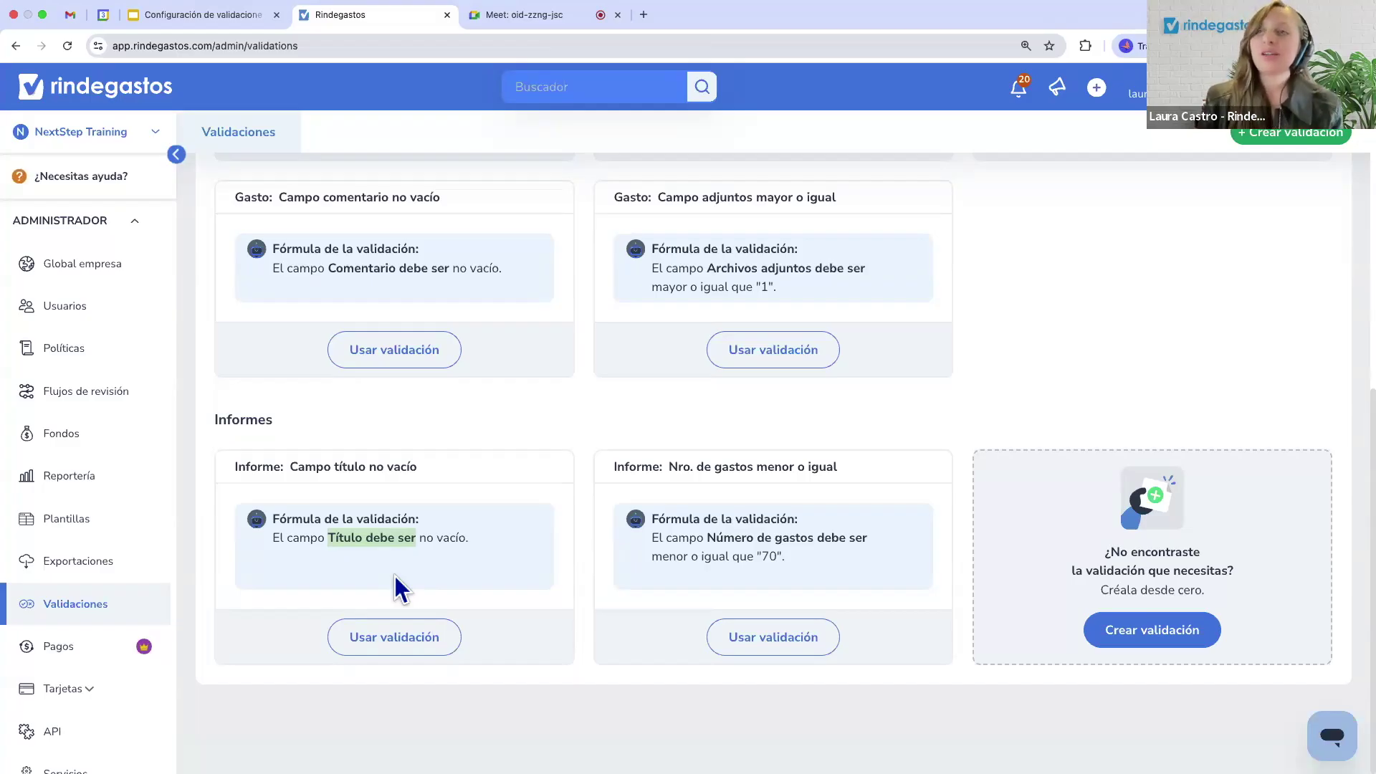
Choose to use the predefined expense validation Campo fecha antigüedad.
scroll(394, 575, "up", 8)
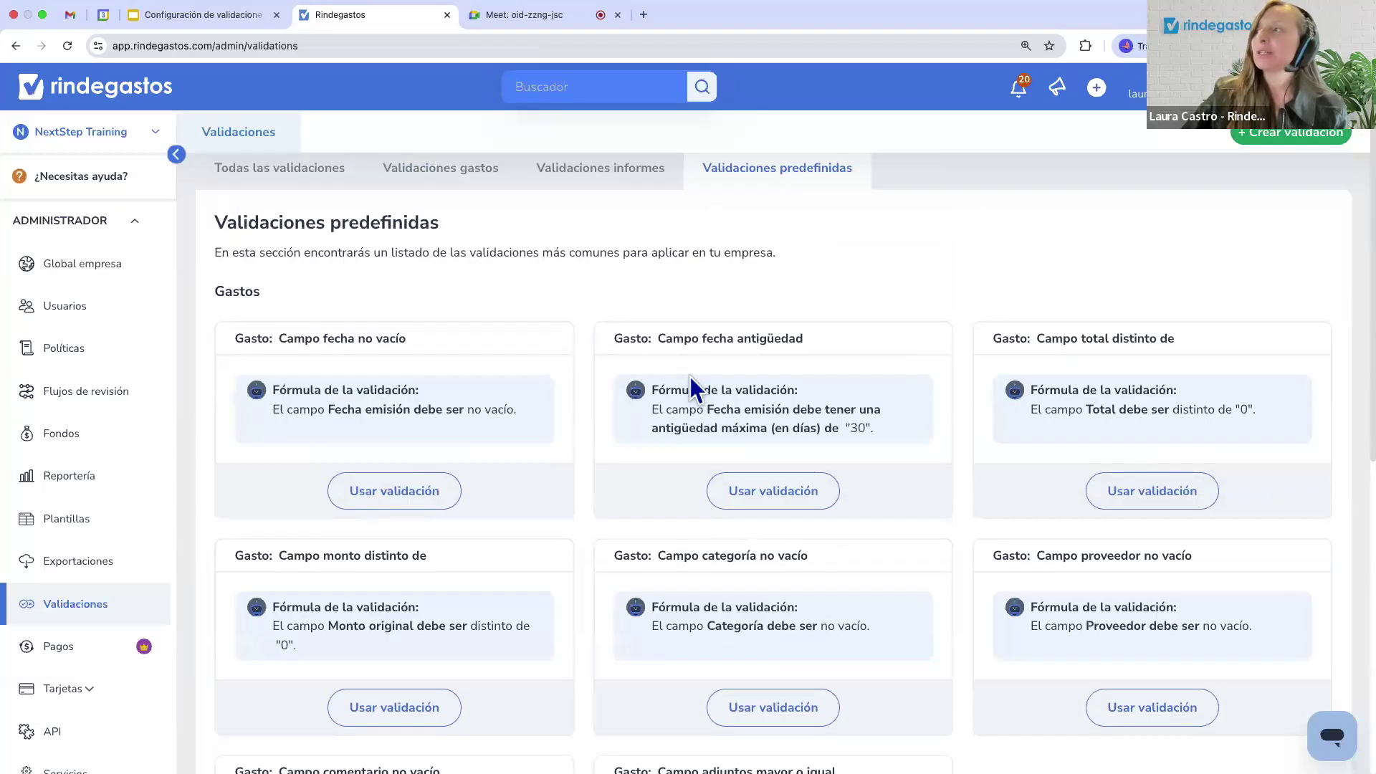
left_click_drag(708, 409, 843, 430)
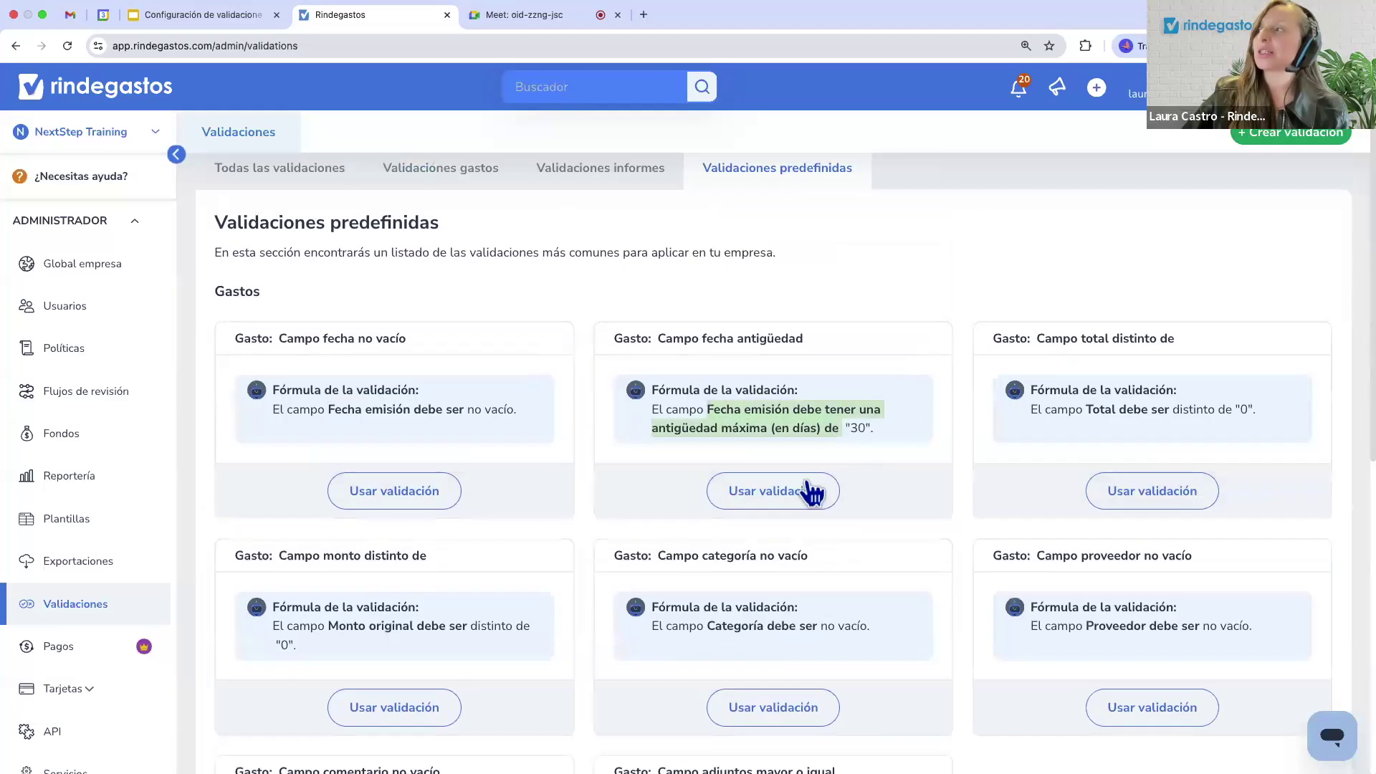
left_click(757, 493)
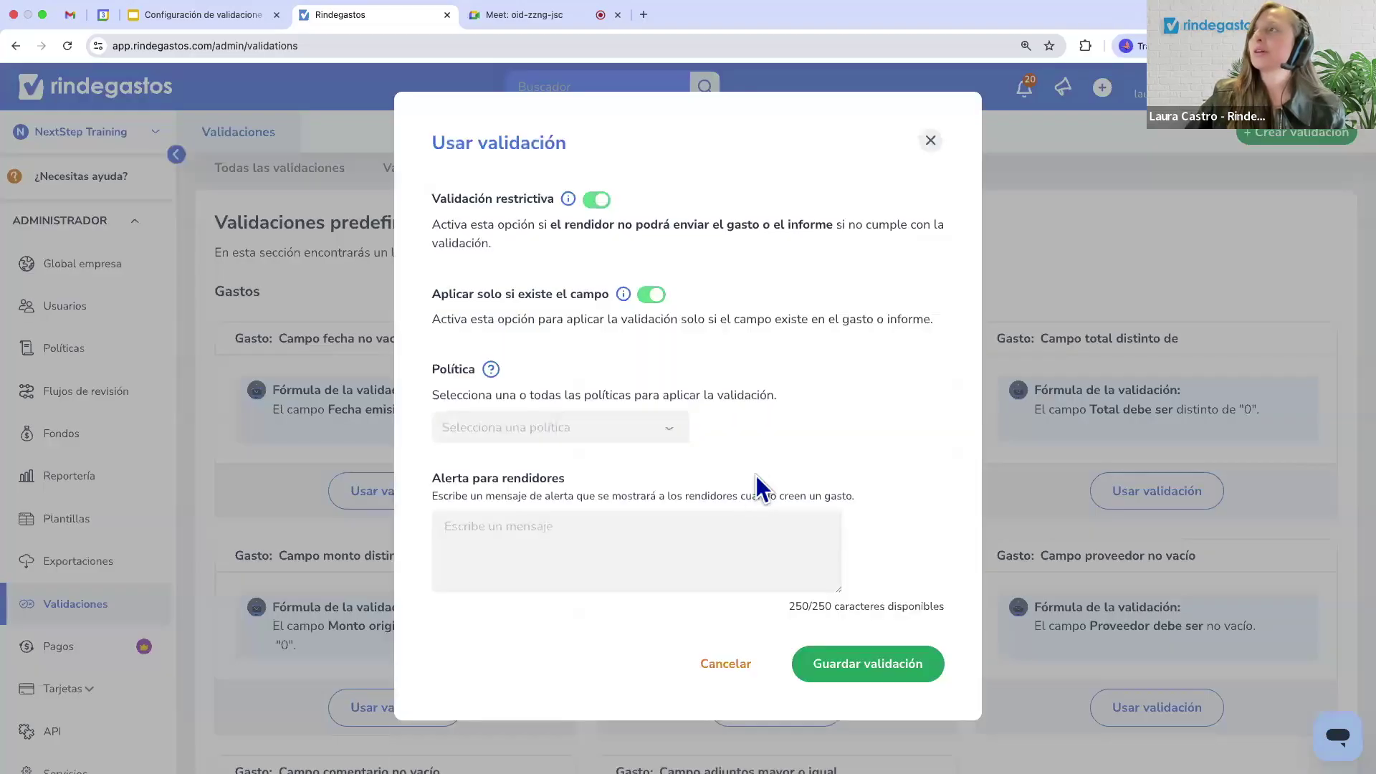
Try a non-restrictive setup with Oculta para rendidores and Restrictiva para cierre de informes enabled, and turn Validación restrictiva back on.
left_click_drag(439, 199, 554, 201)
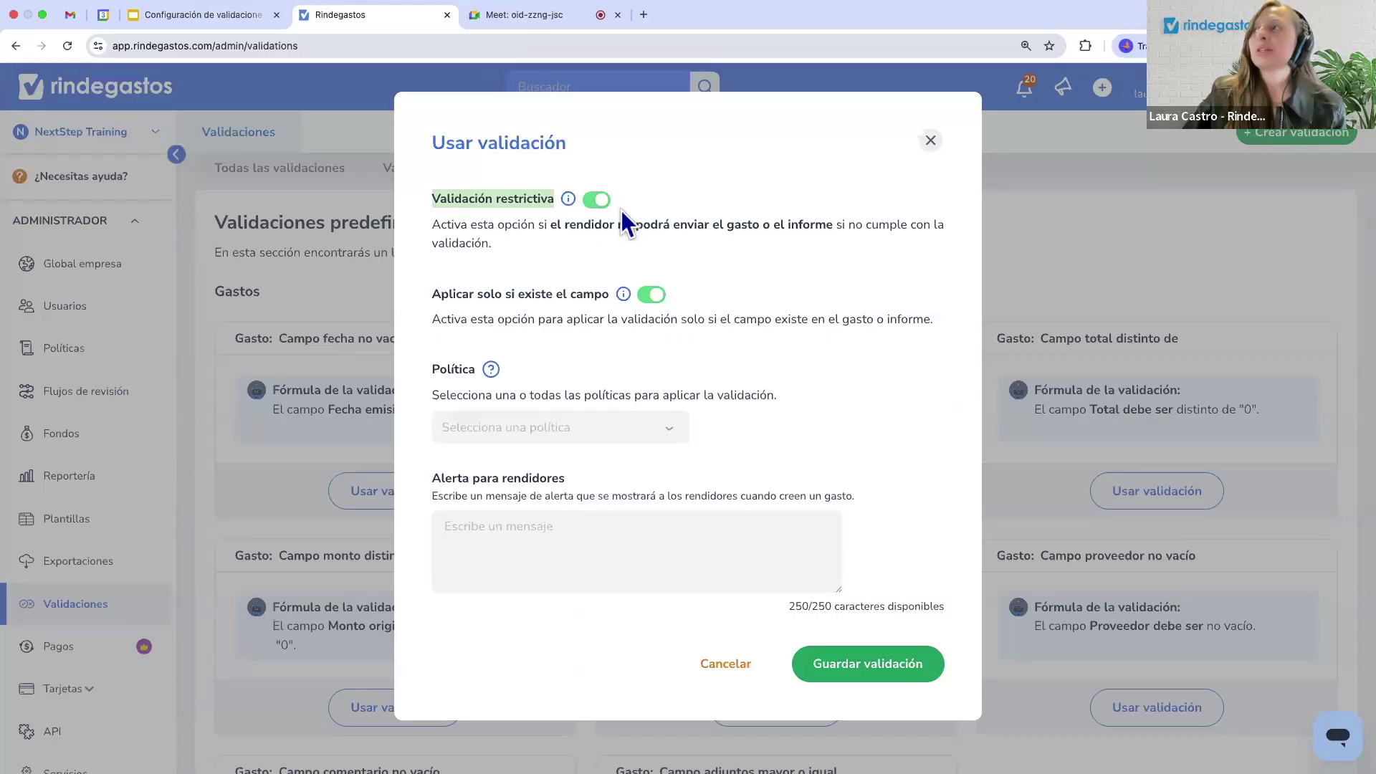
left_click(599, 202)
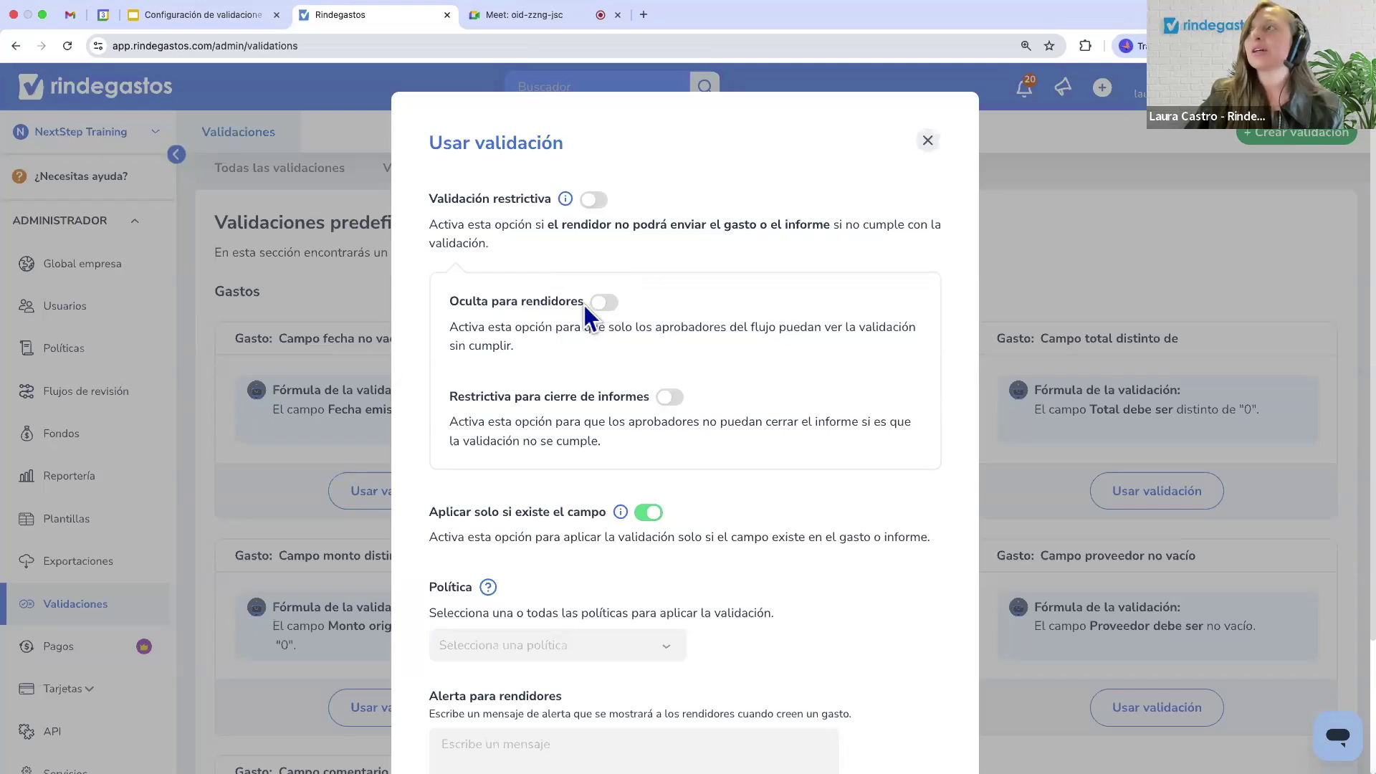
triple_click(466, 304)
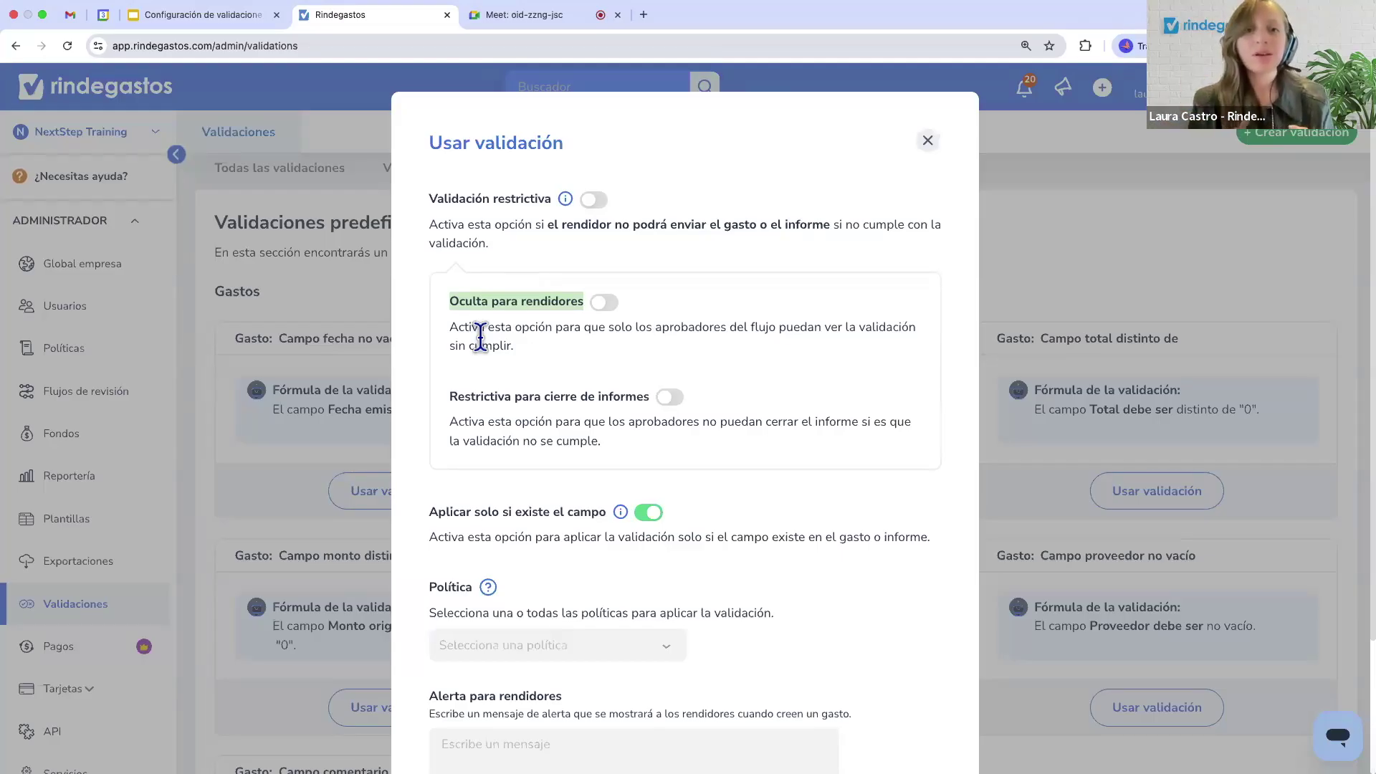
left_click(603, 305)
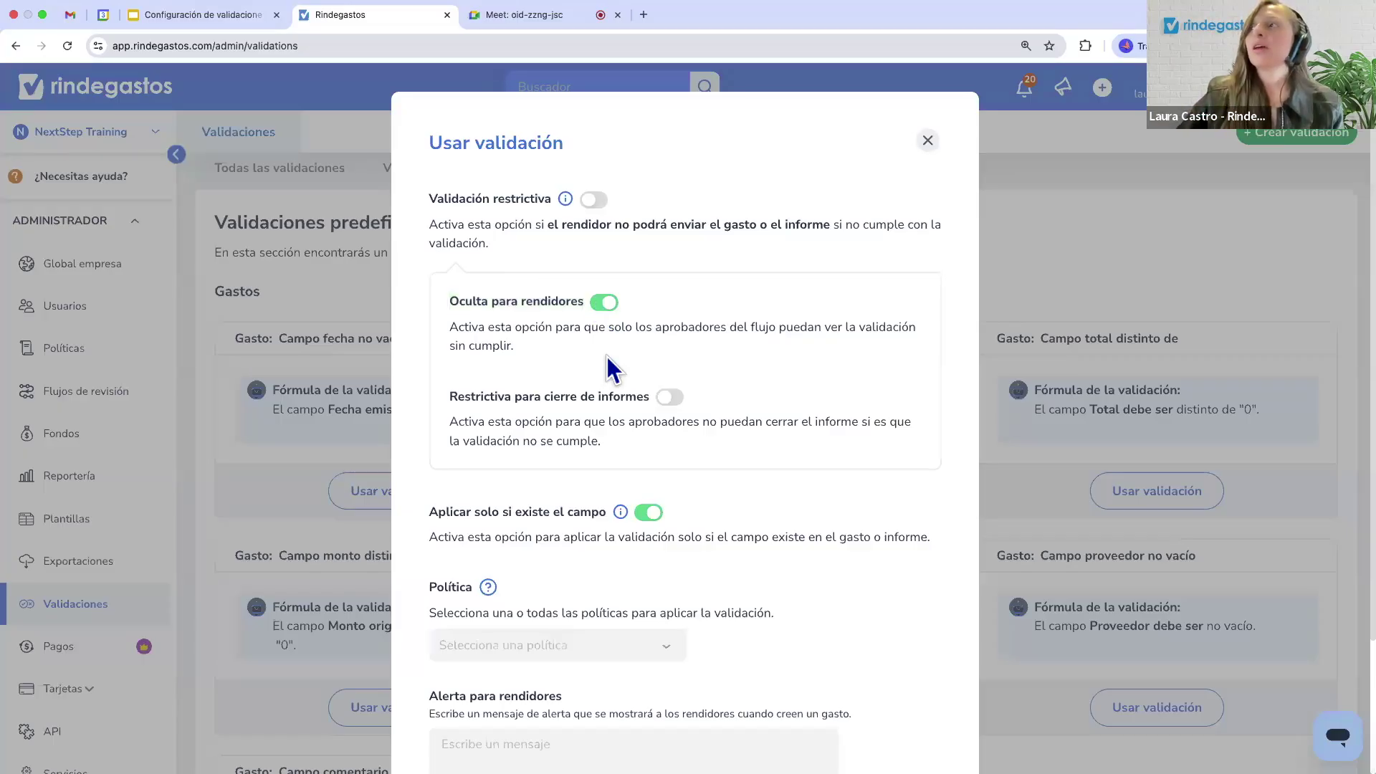
scroll(611, 360, "down", 2)
left_click_drag(452, 343, 606, 393)
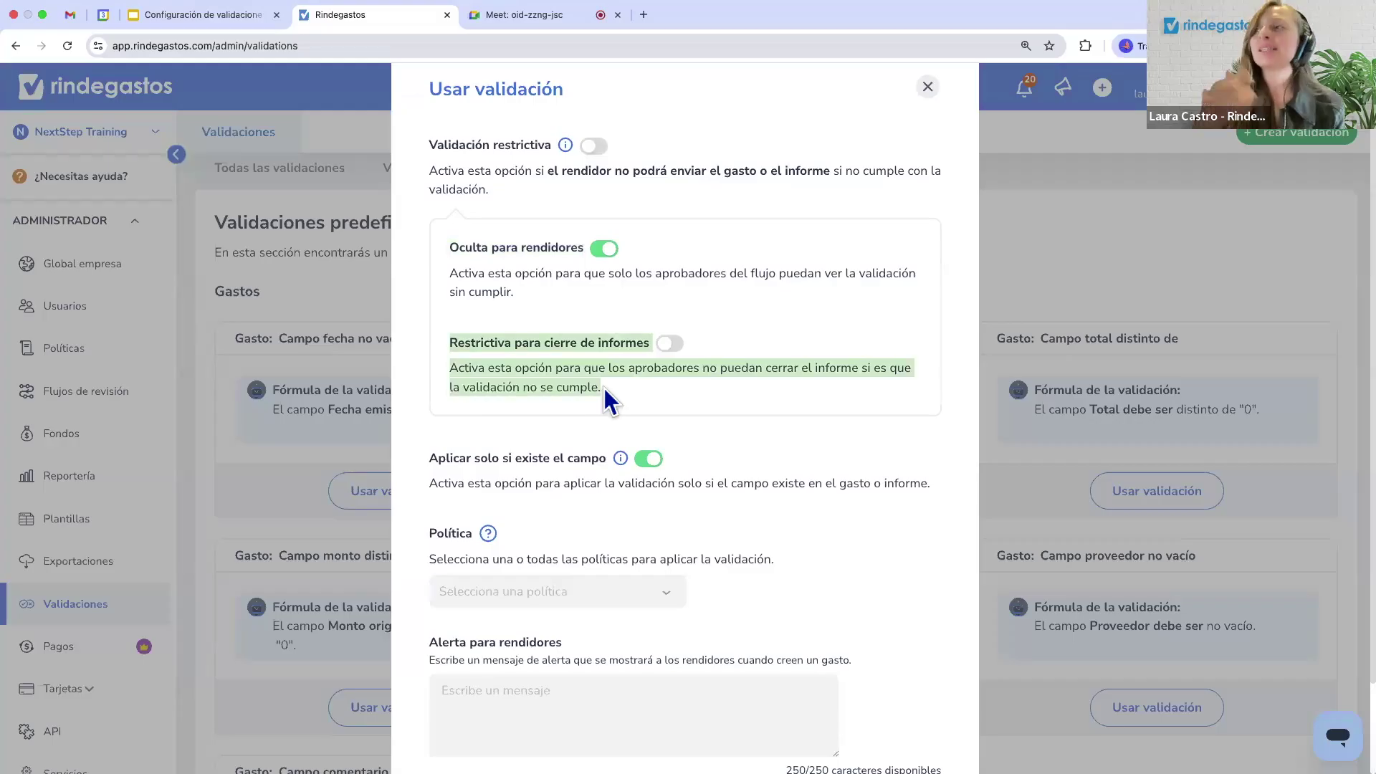
left_click(670, 347)
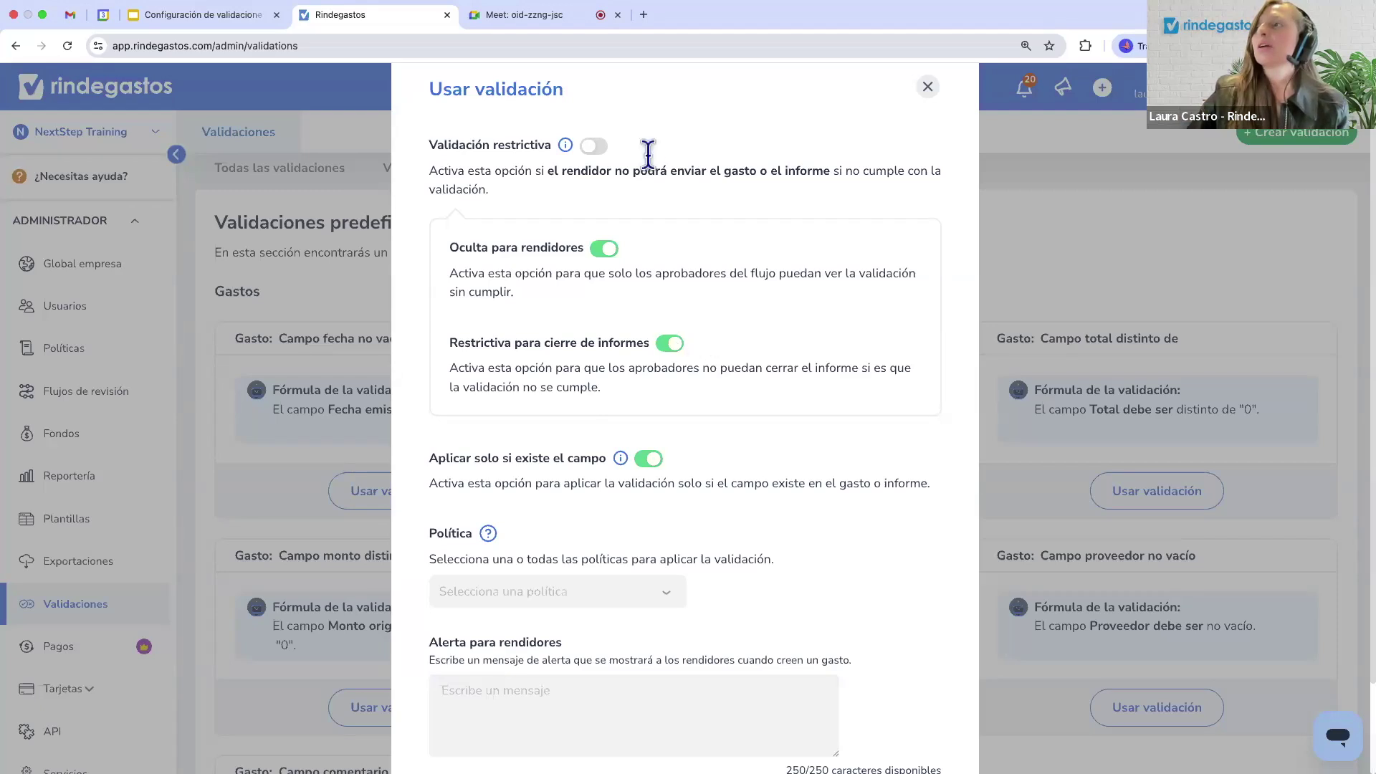
left_click(590, 147)
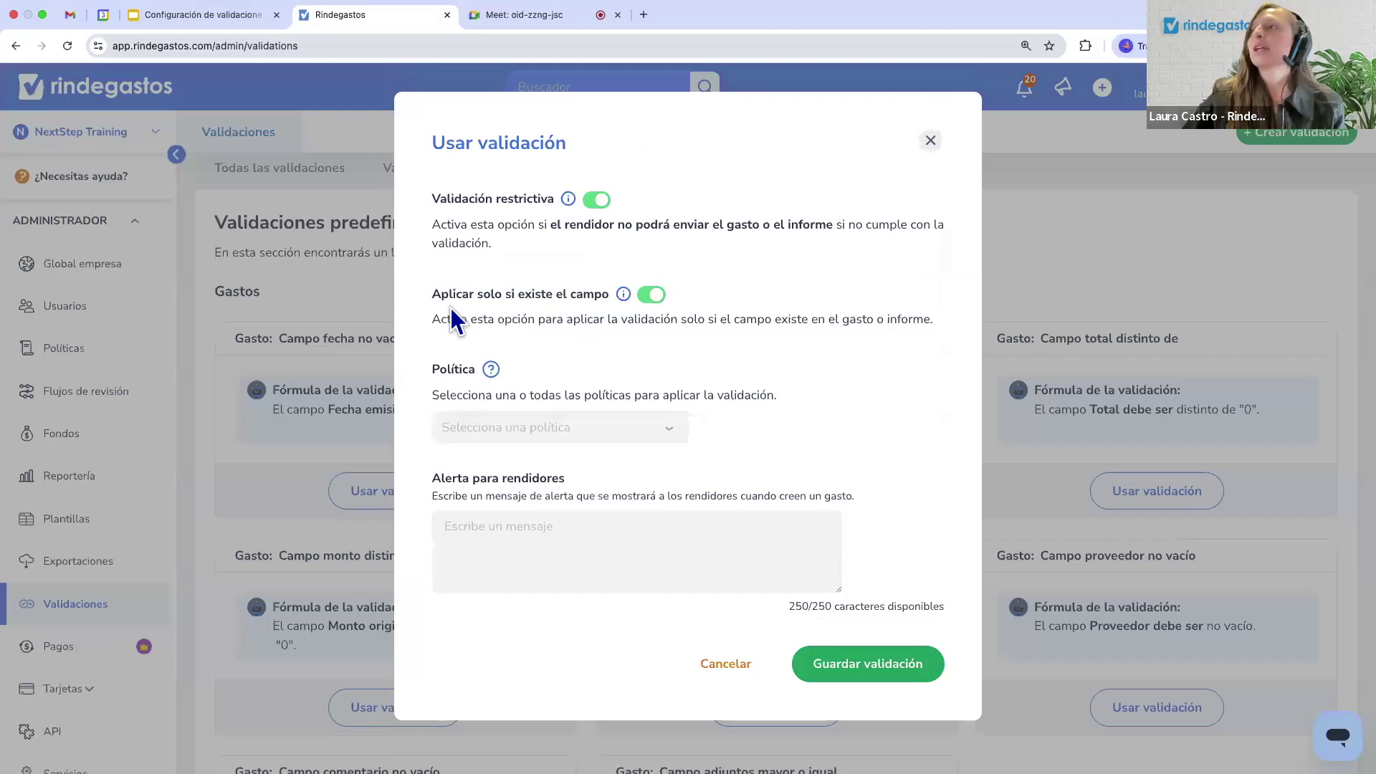
Examine the Aplicar solo si existe el campo option in the validation settings.
left_click_drag(435, 295, 621, 297)
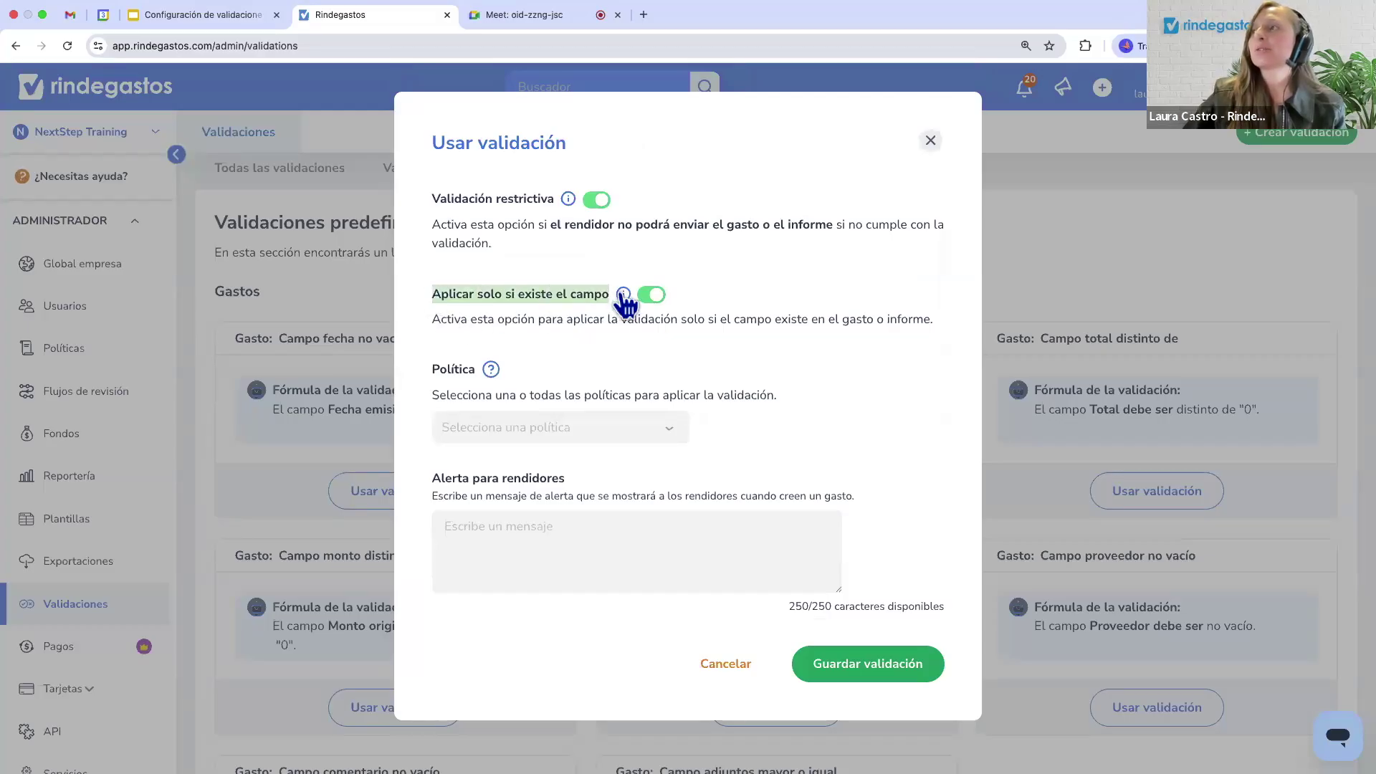
left_click(601, 349)
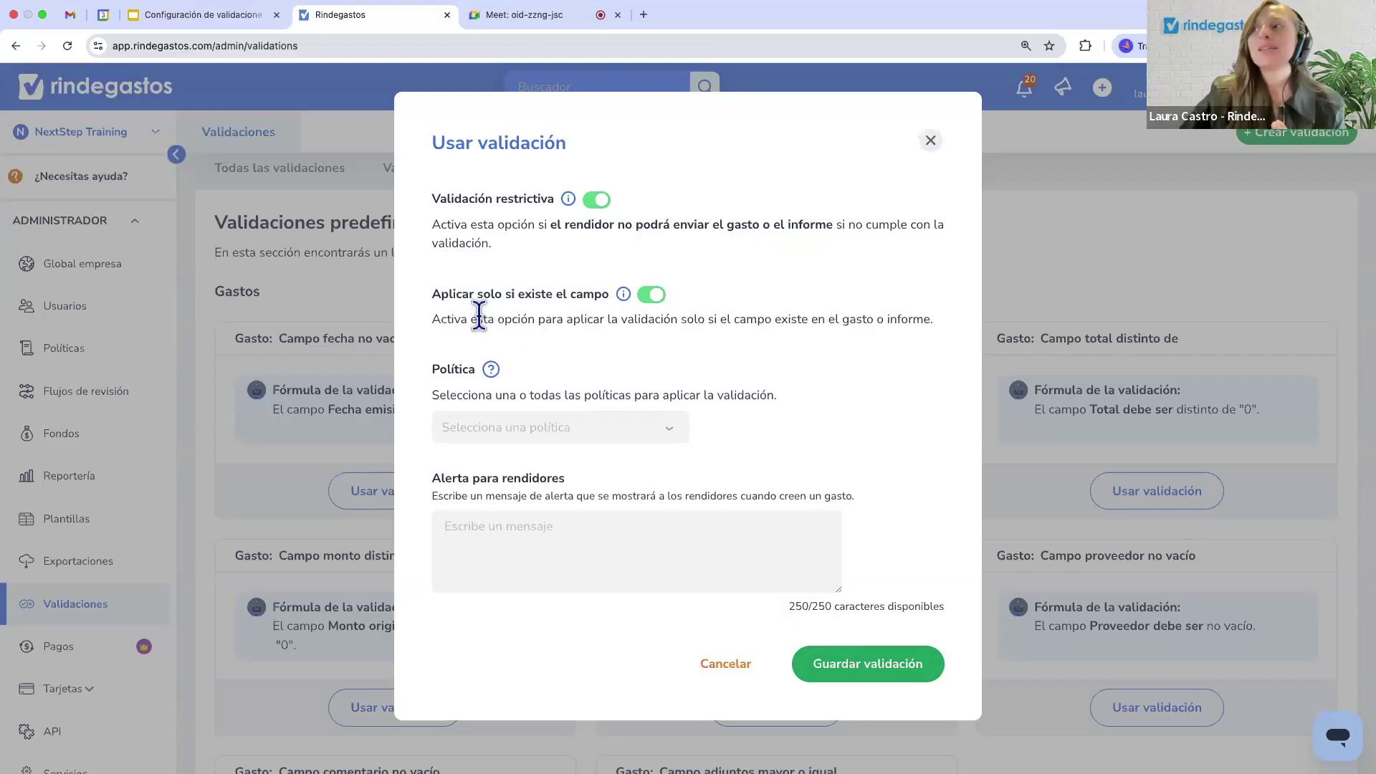
left_click_drag(435, 294, 609, 293)
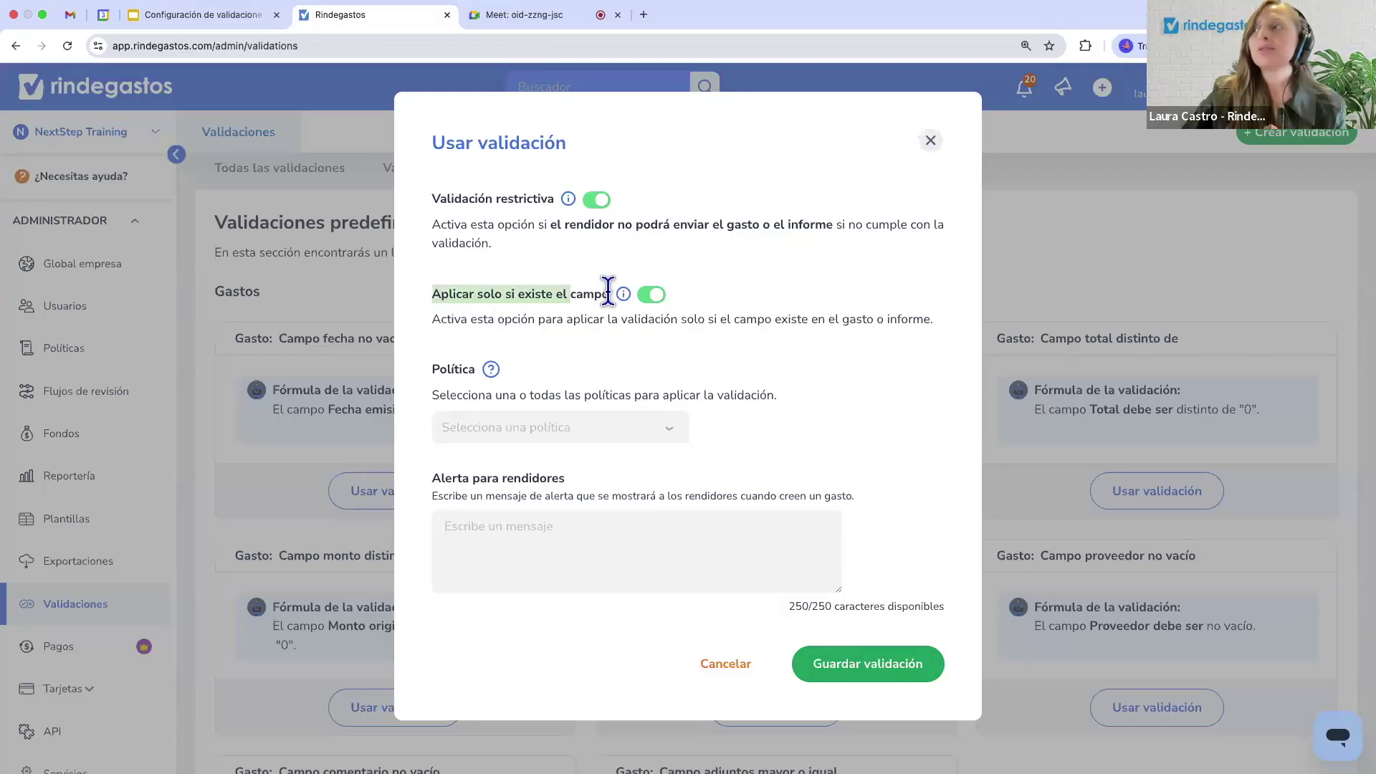
Turn off Aplicar solo si existe el campo and apply the validation to Todas las políticas.
left_click(654, 296)
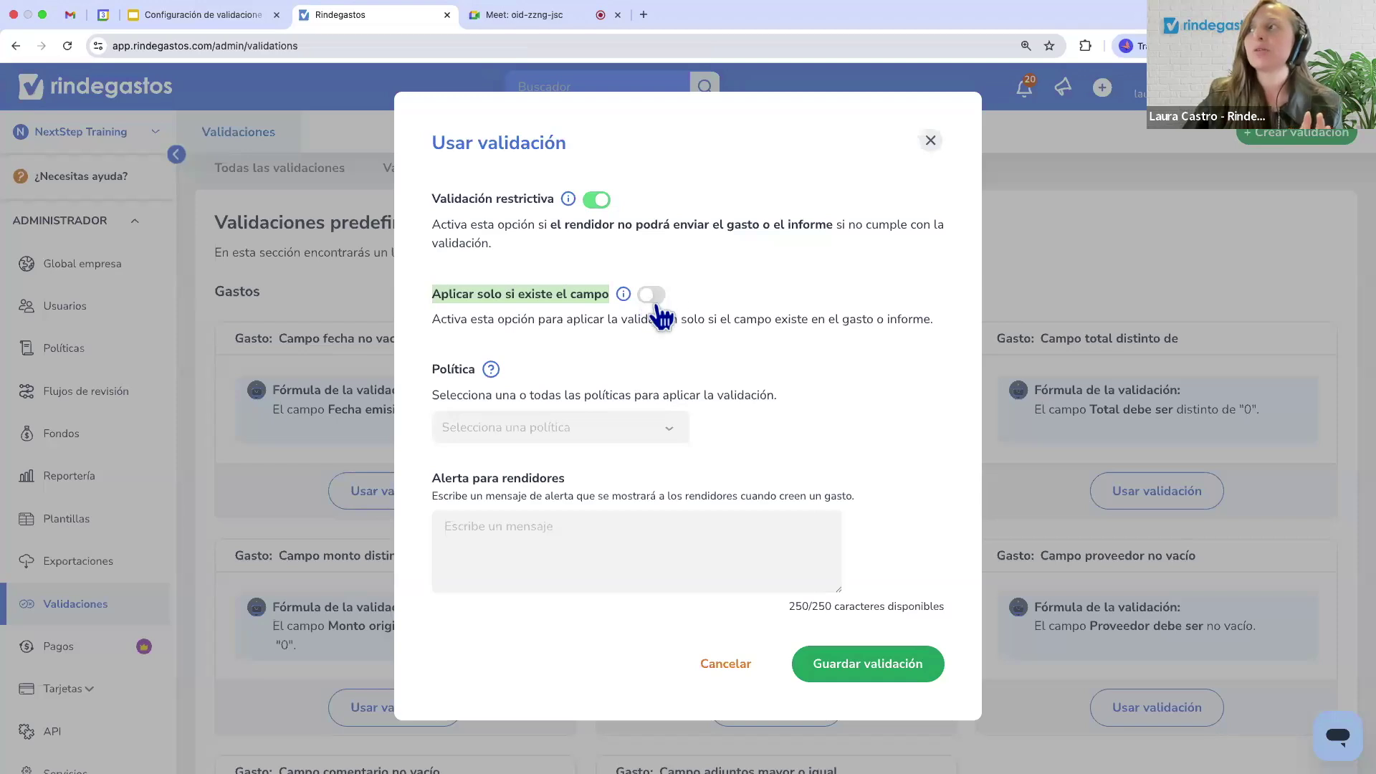
left_click(638, 344)
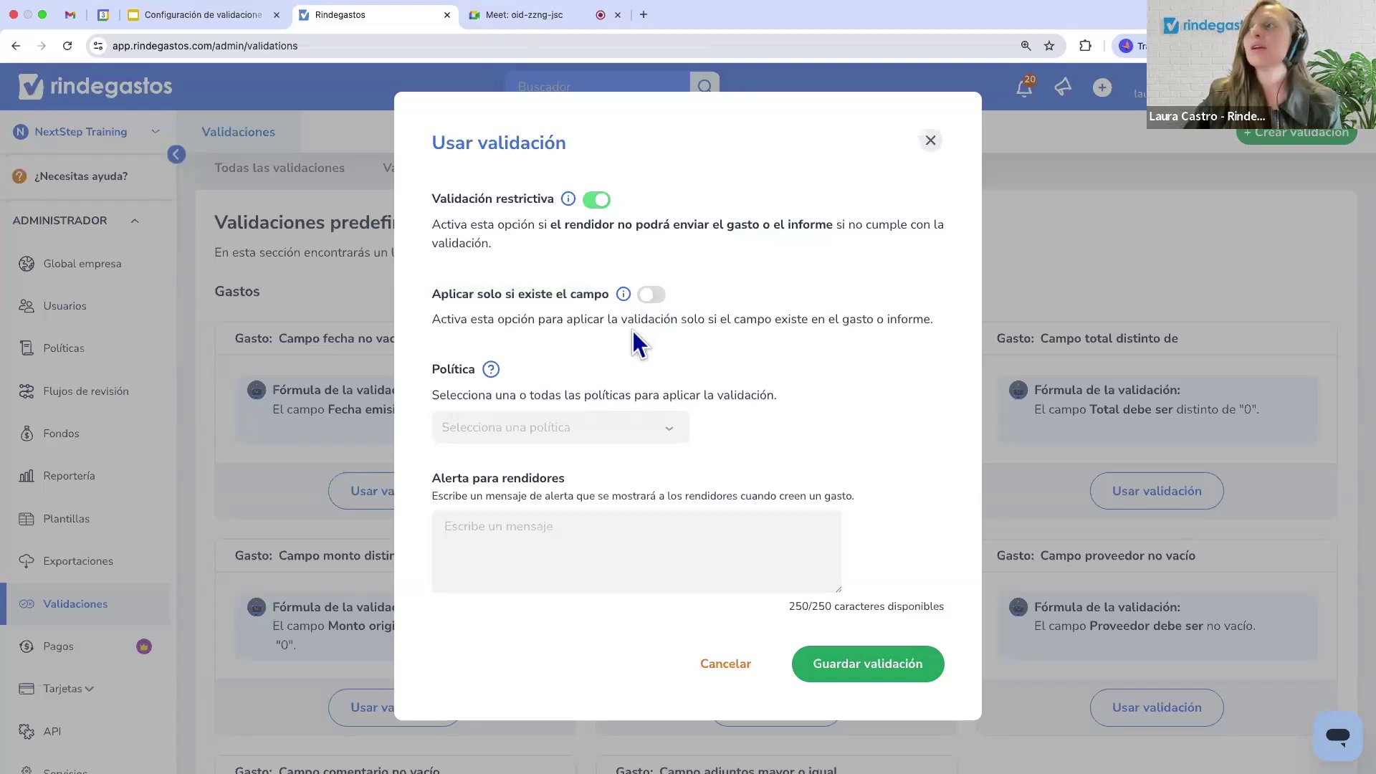
mouse_move(491, 369)
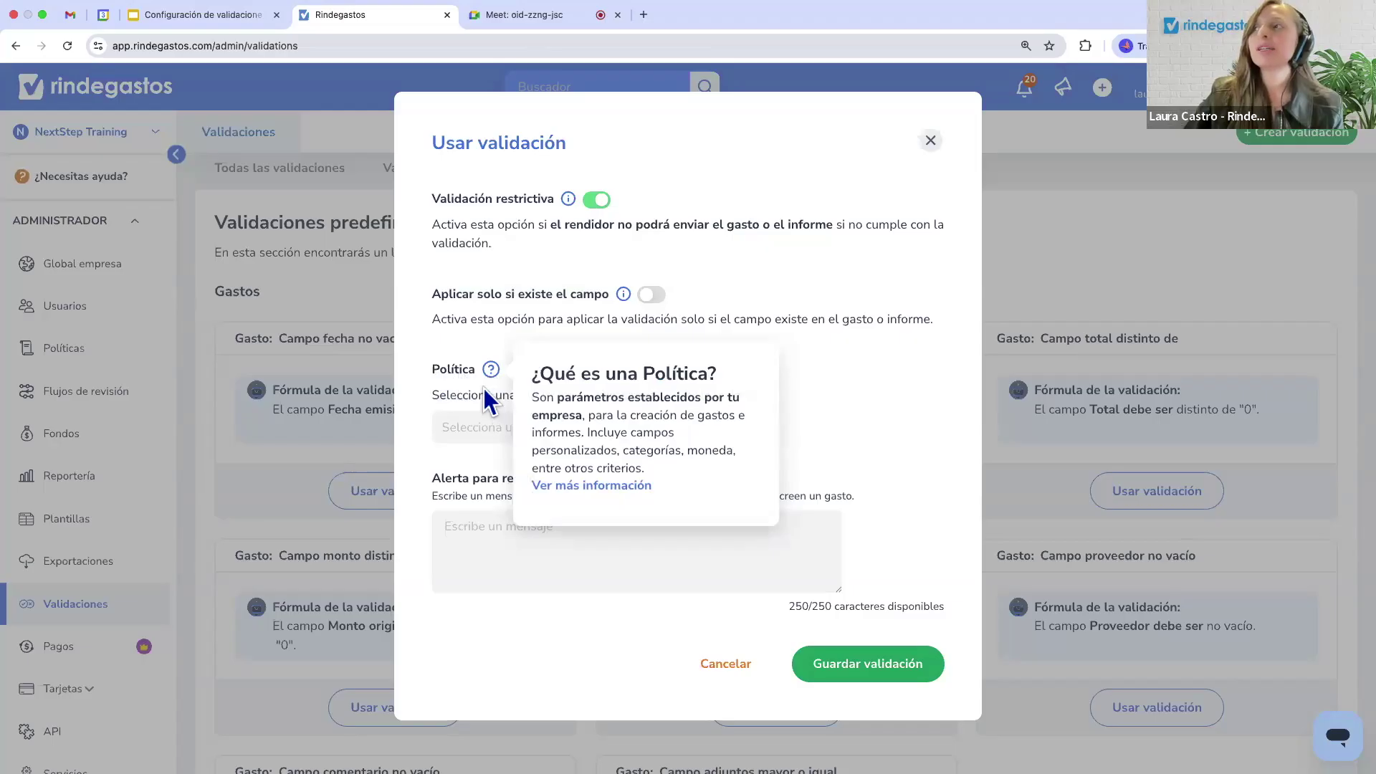
left_click(491, 433)
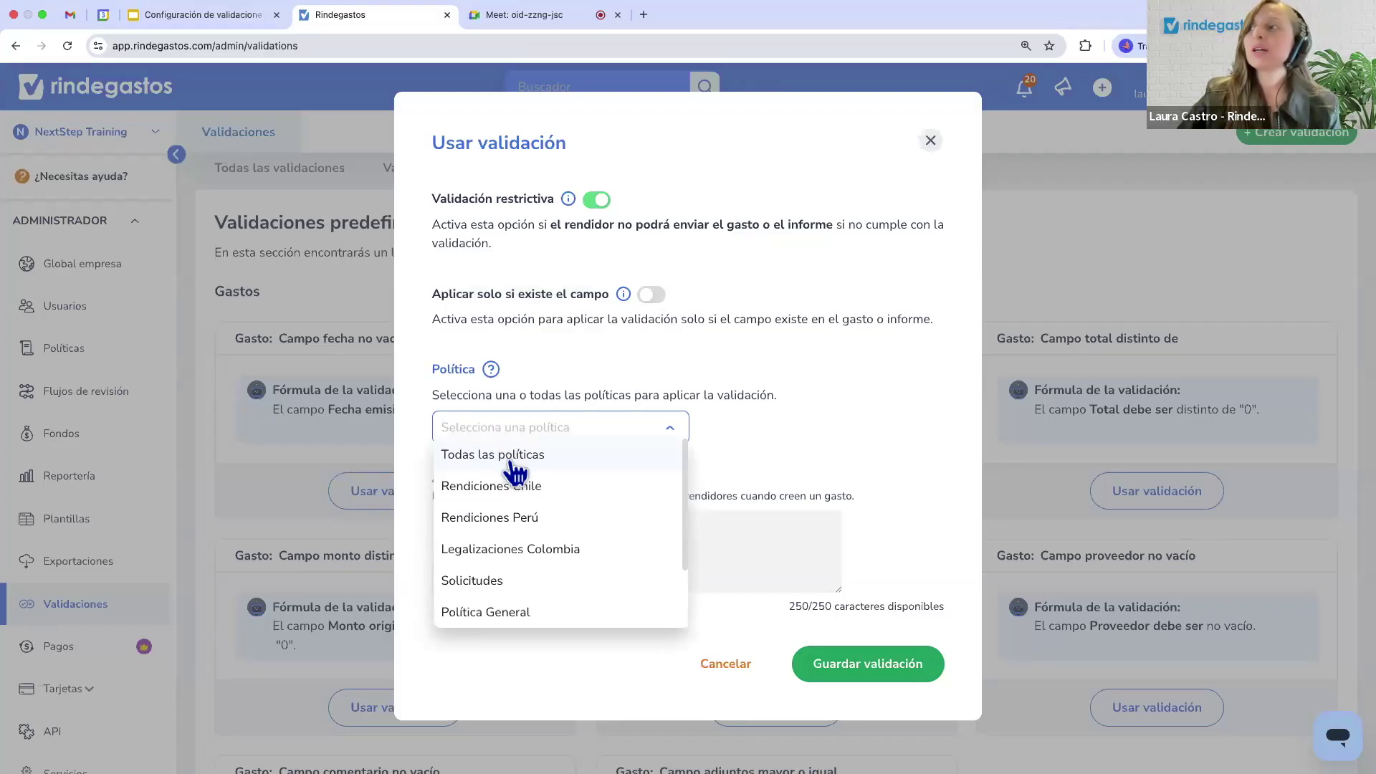
scroll(531, 516, "down", 3)
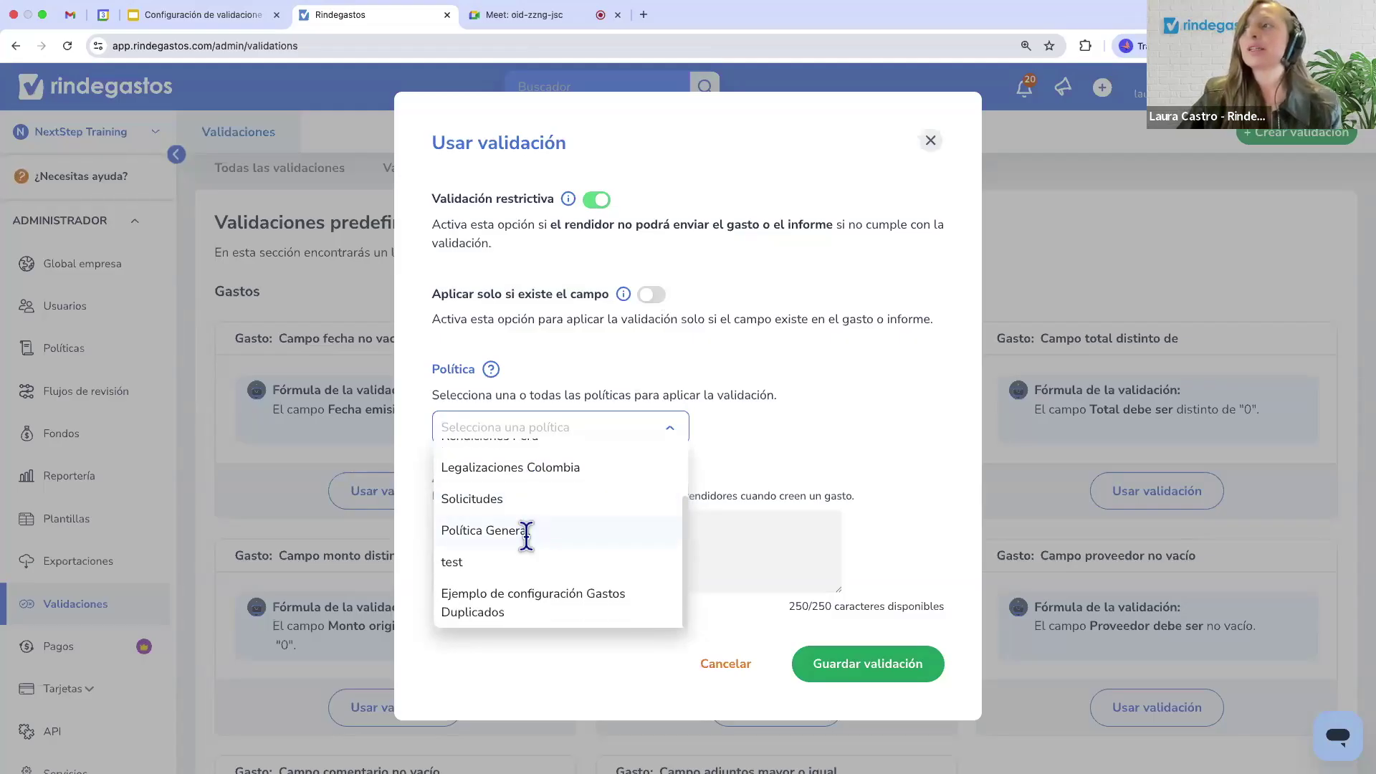
left_click(529, 534)
left_click(556, 444)
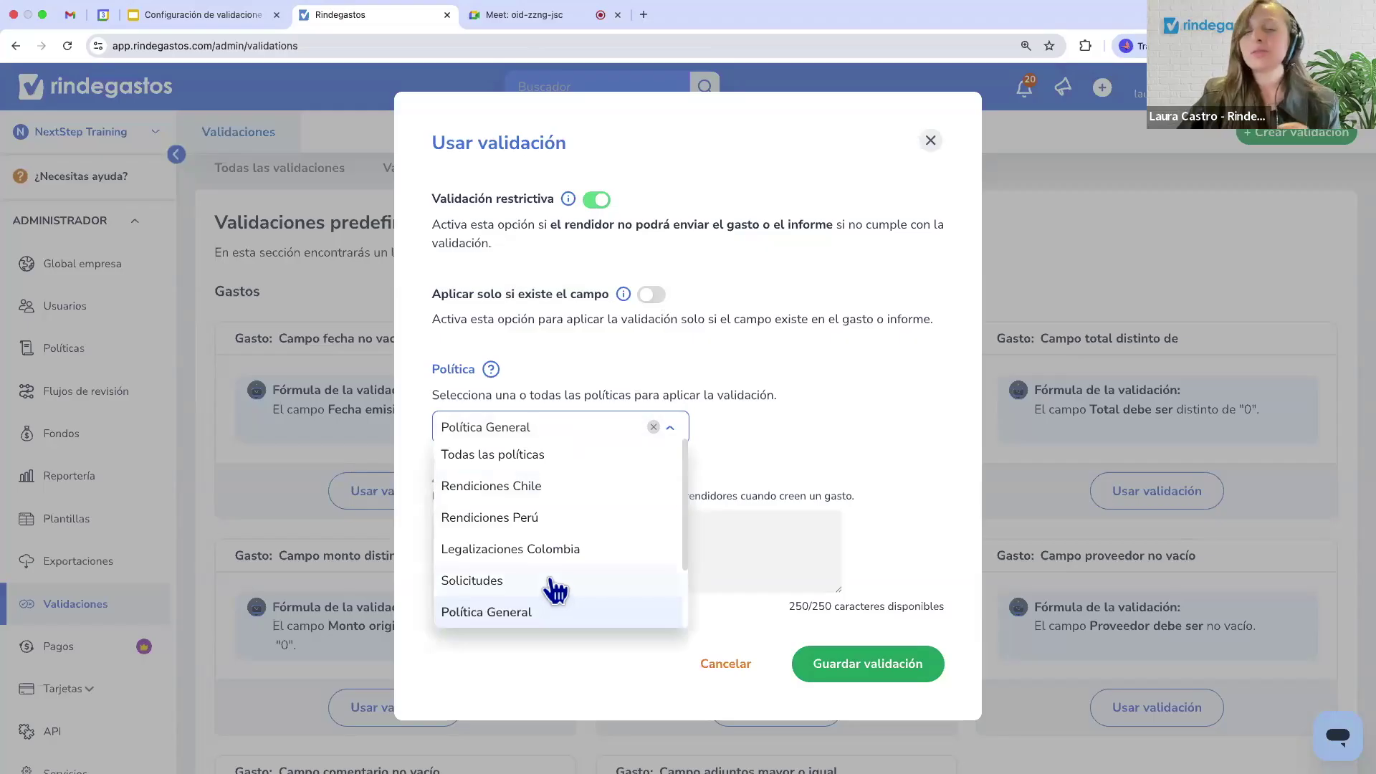
left_click(522, 459)
left_click(522, 463)
Write the alert for rendidores "Tu gasto excede los 30 días de anti" and save the validation.
left_click_drag(435, 482, 566, 494)
left_click(546, 539)
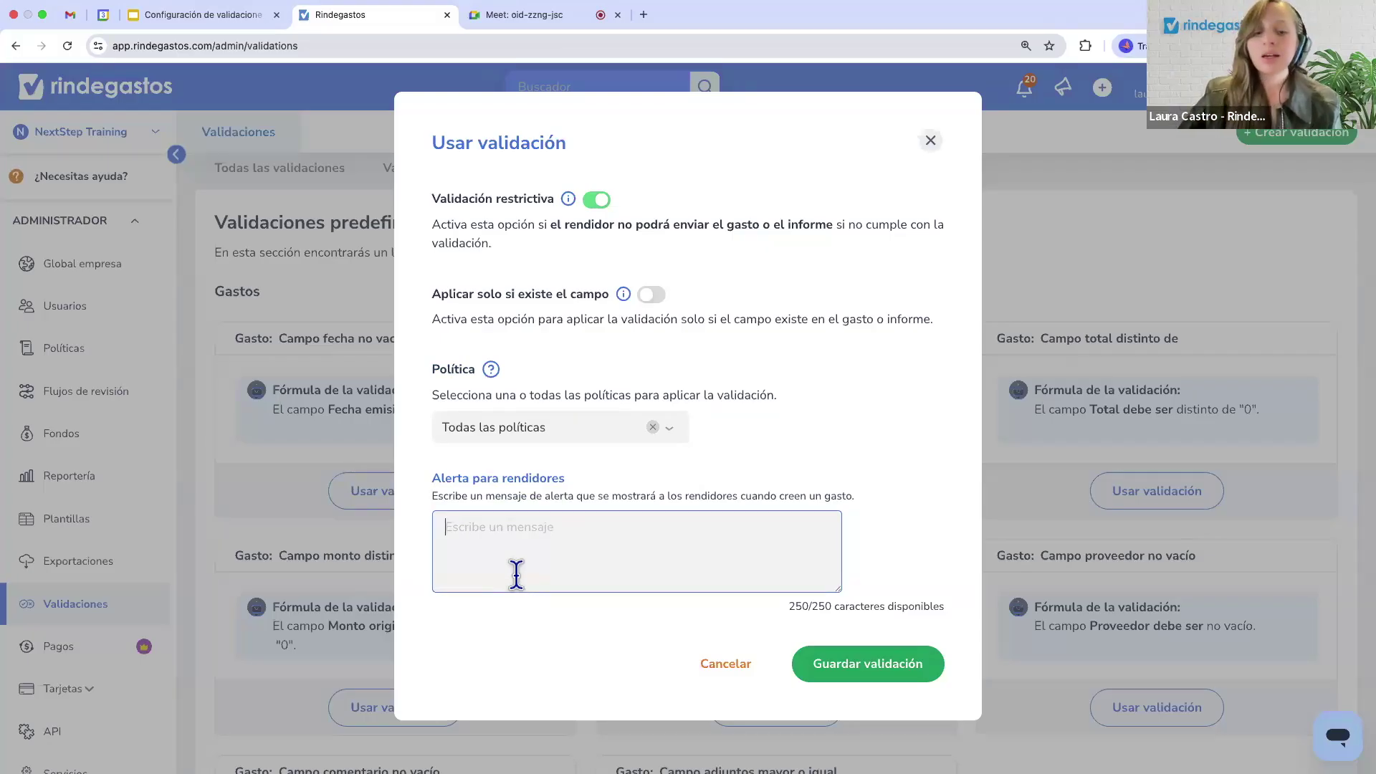
type("Tu g")
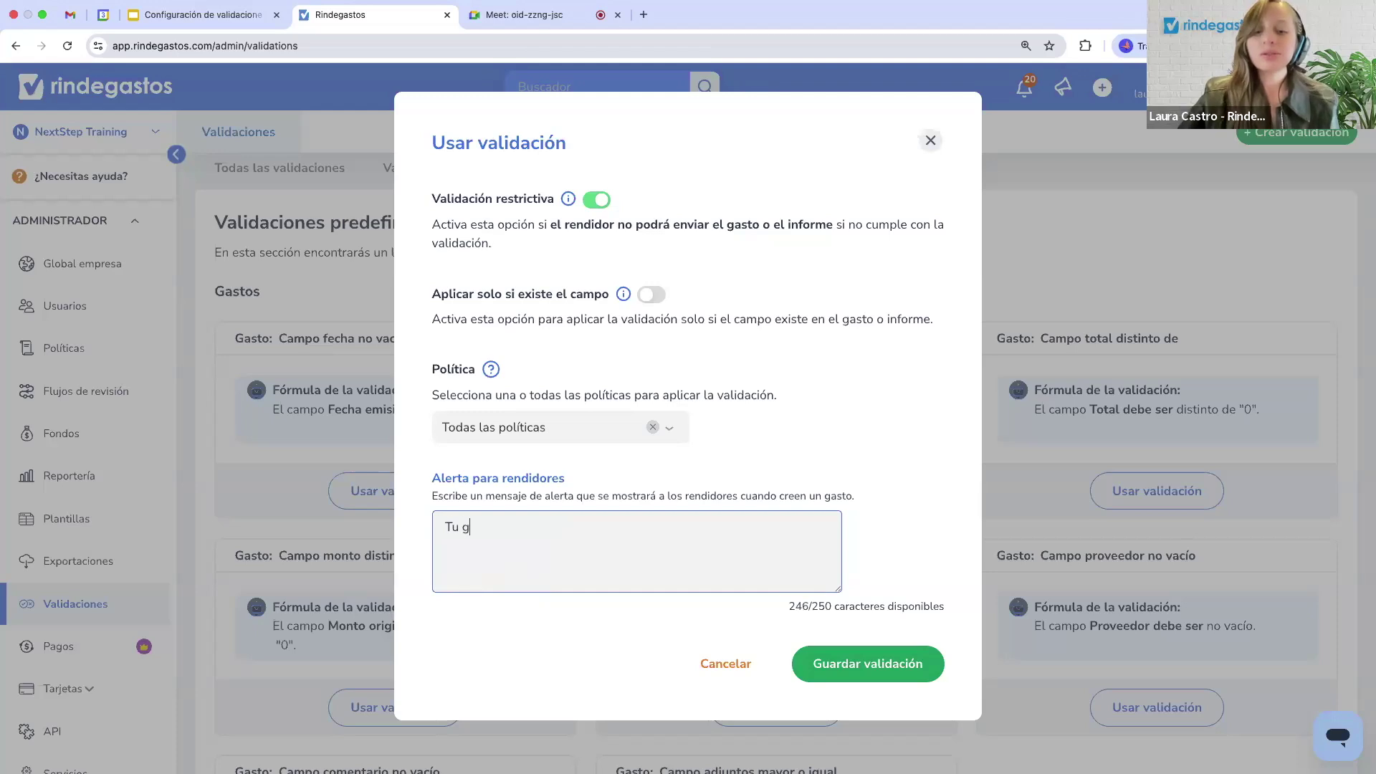
type("asto e")
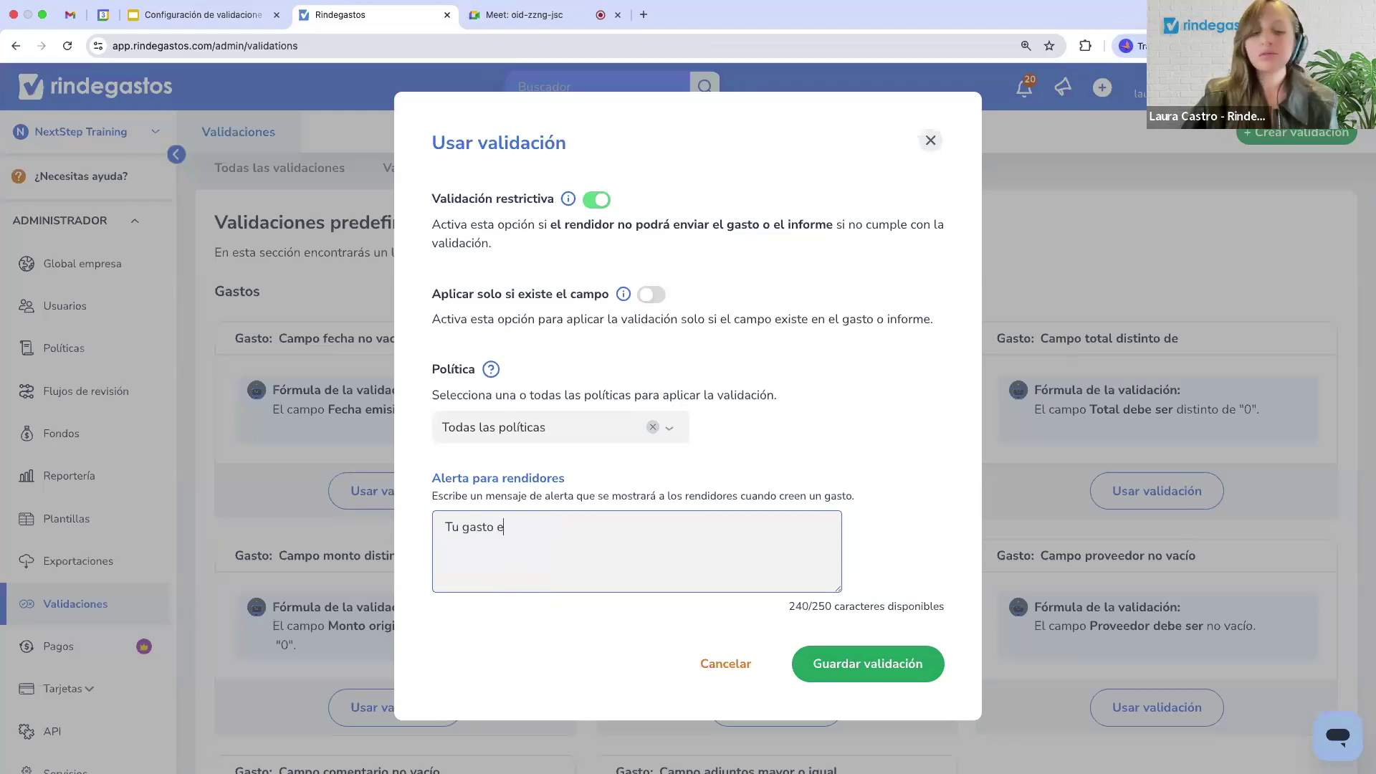
type("xcede ")
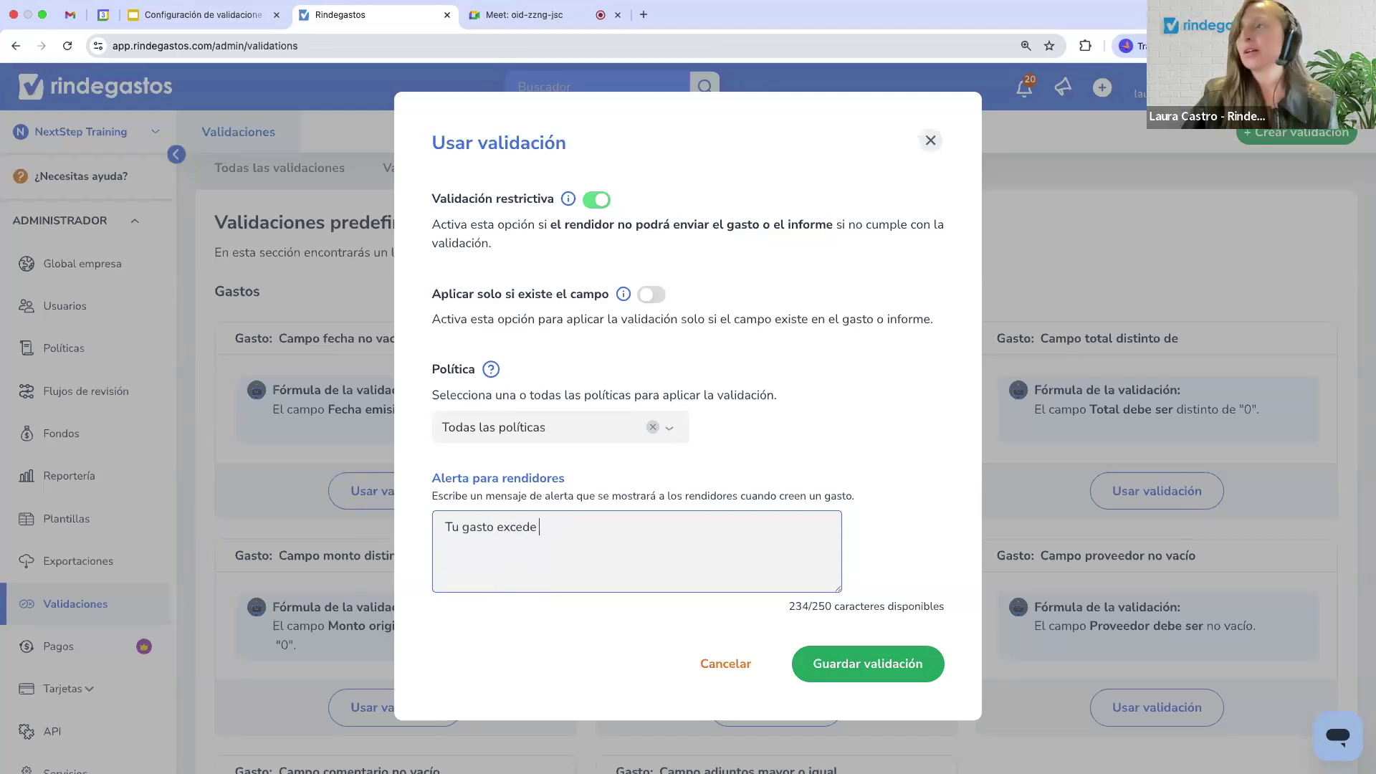
type("los 30 ")
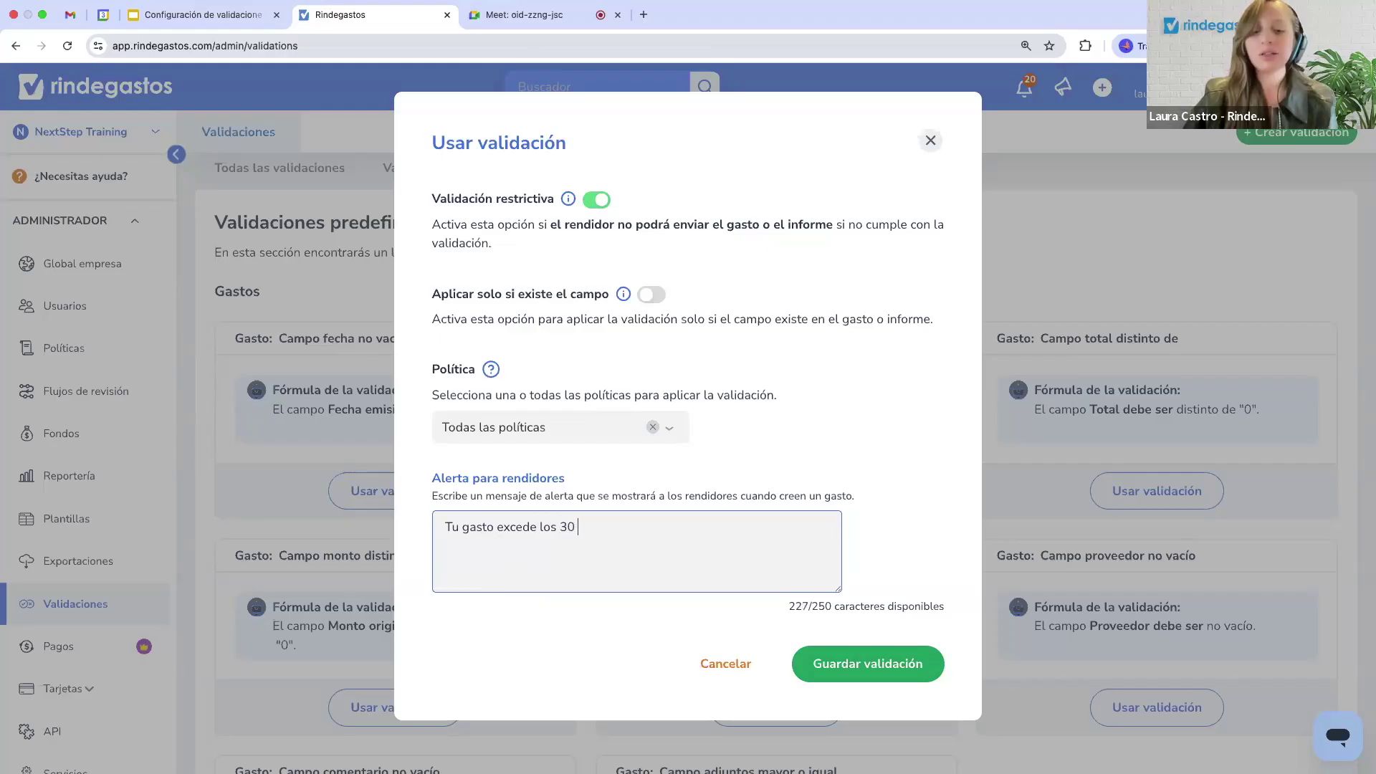
type("días de an")
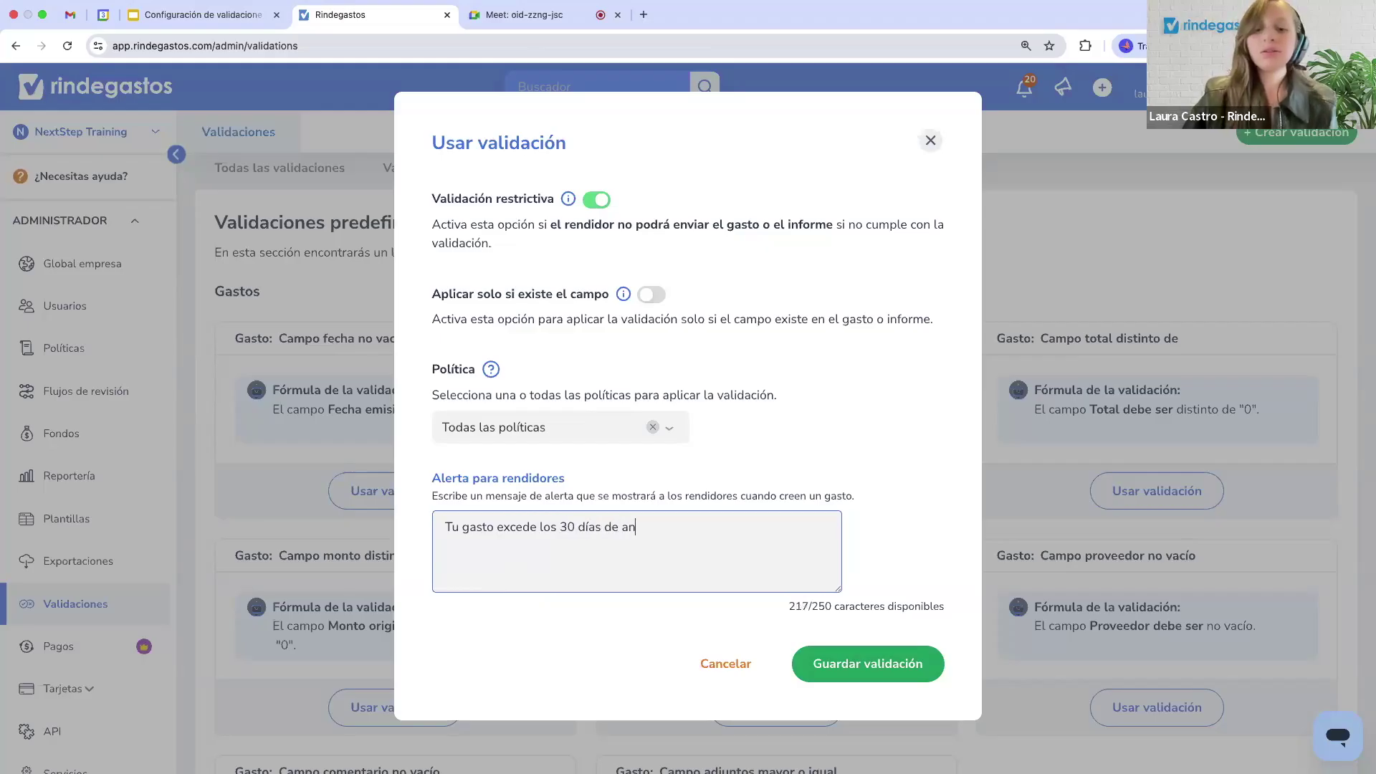
type("tig")
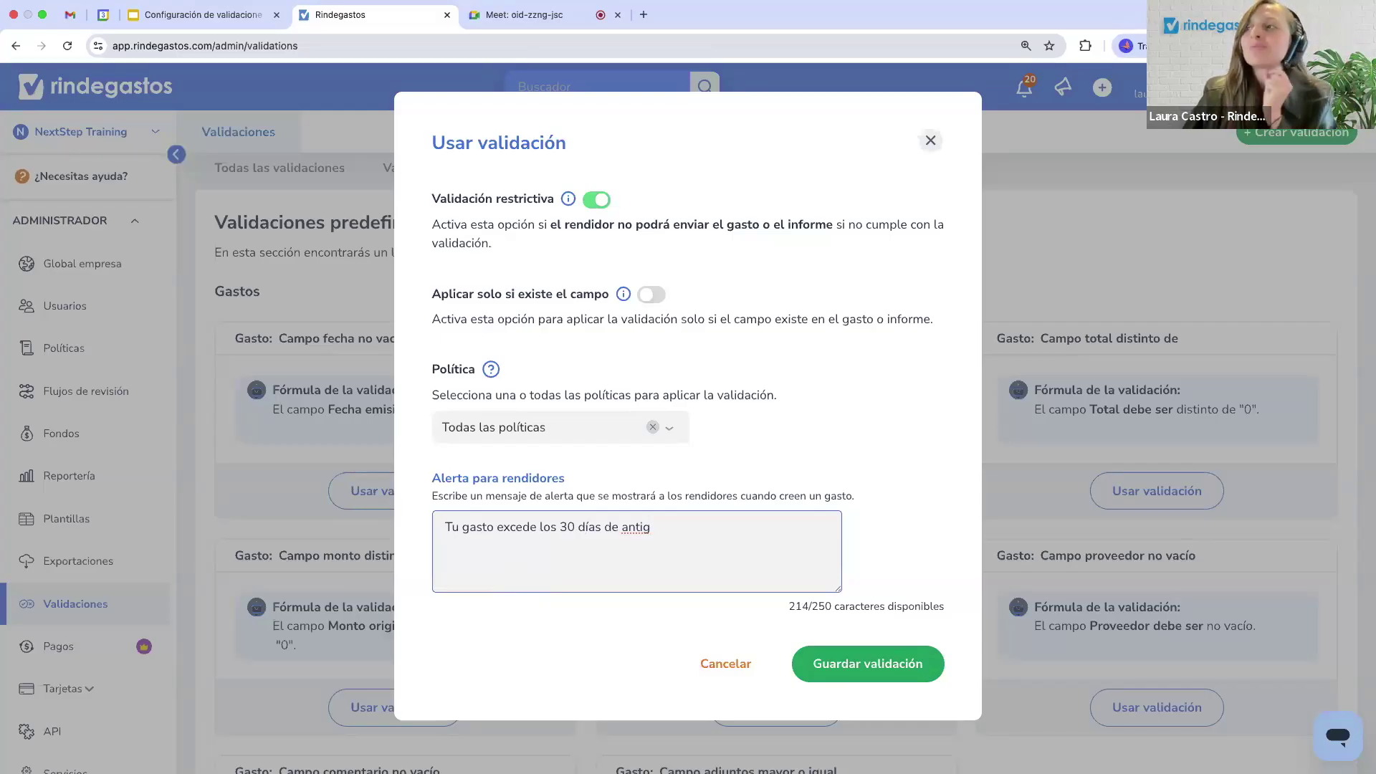
key("BackSpace")
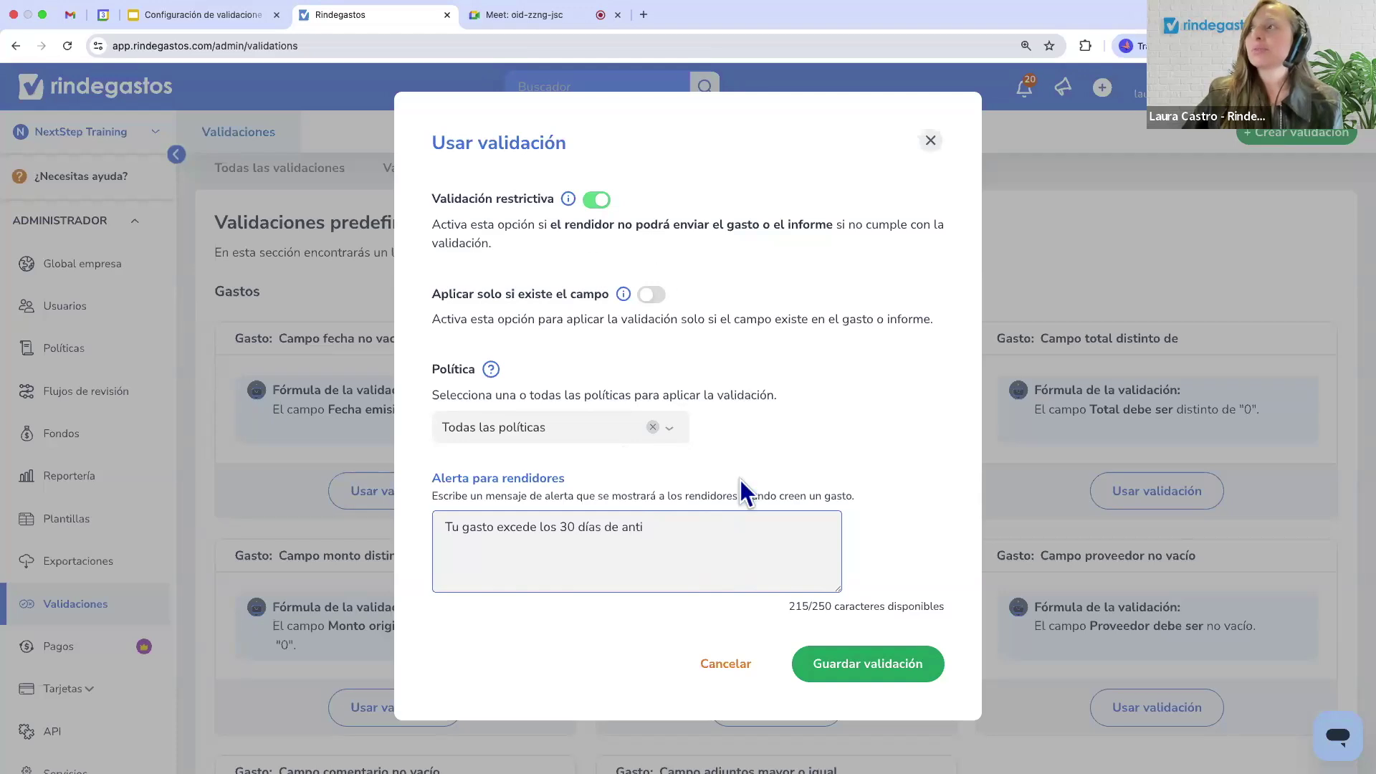
left_click(860, 680)
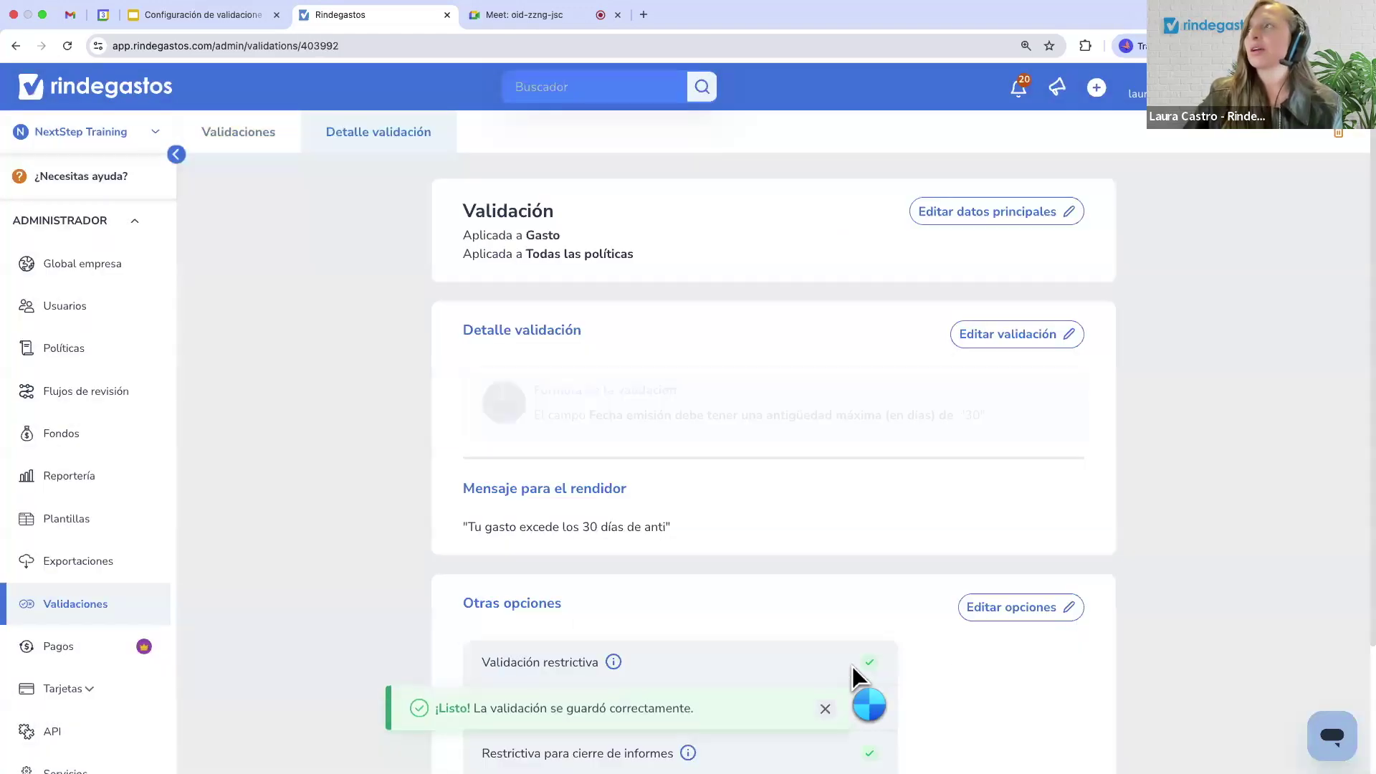
Review the saved validation's details: where it applies, its formula, the message for the rendidor and Otras opciones.
scroll(691, 492, "down", 1)
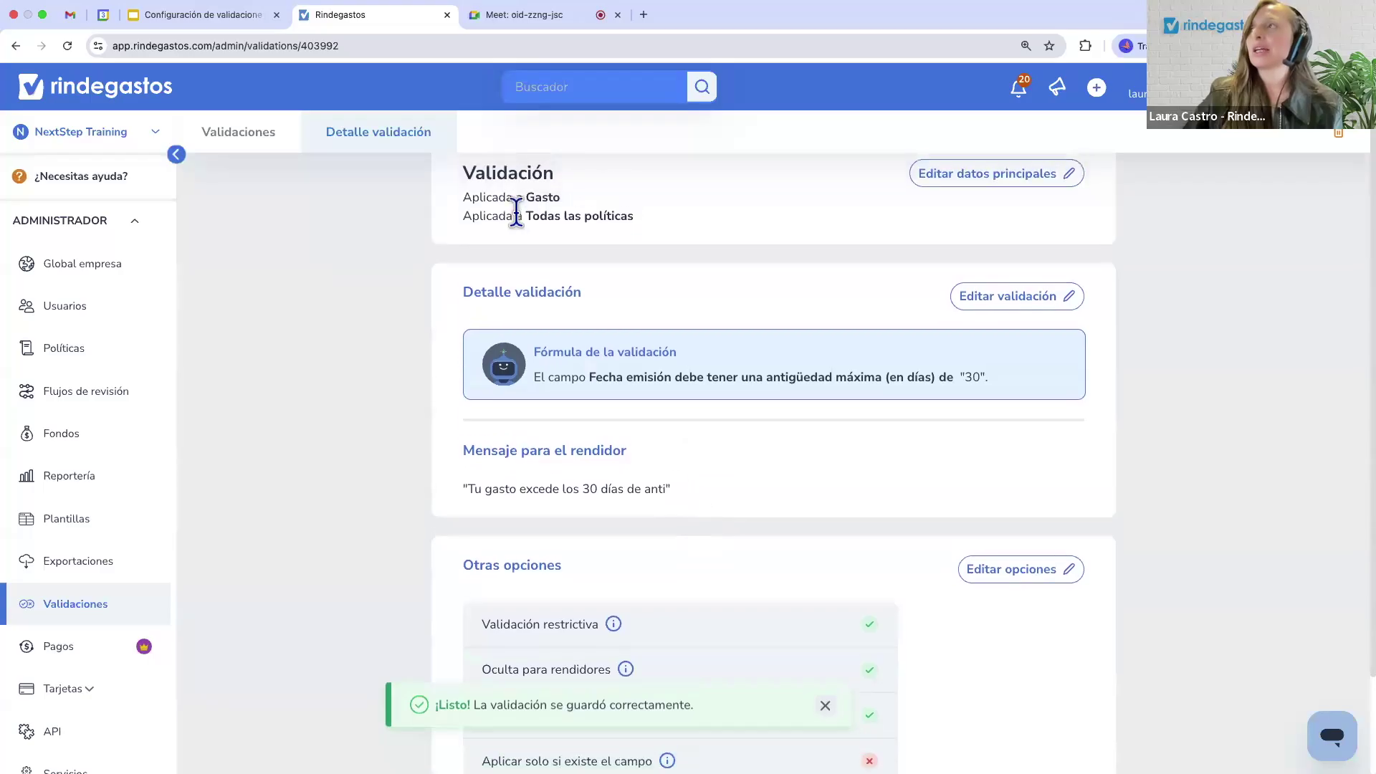
left_click_drag(464, 194, 632, 215)
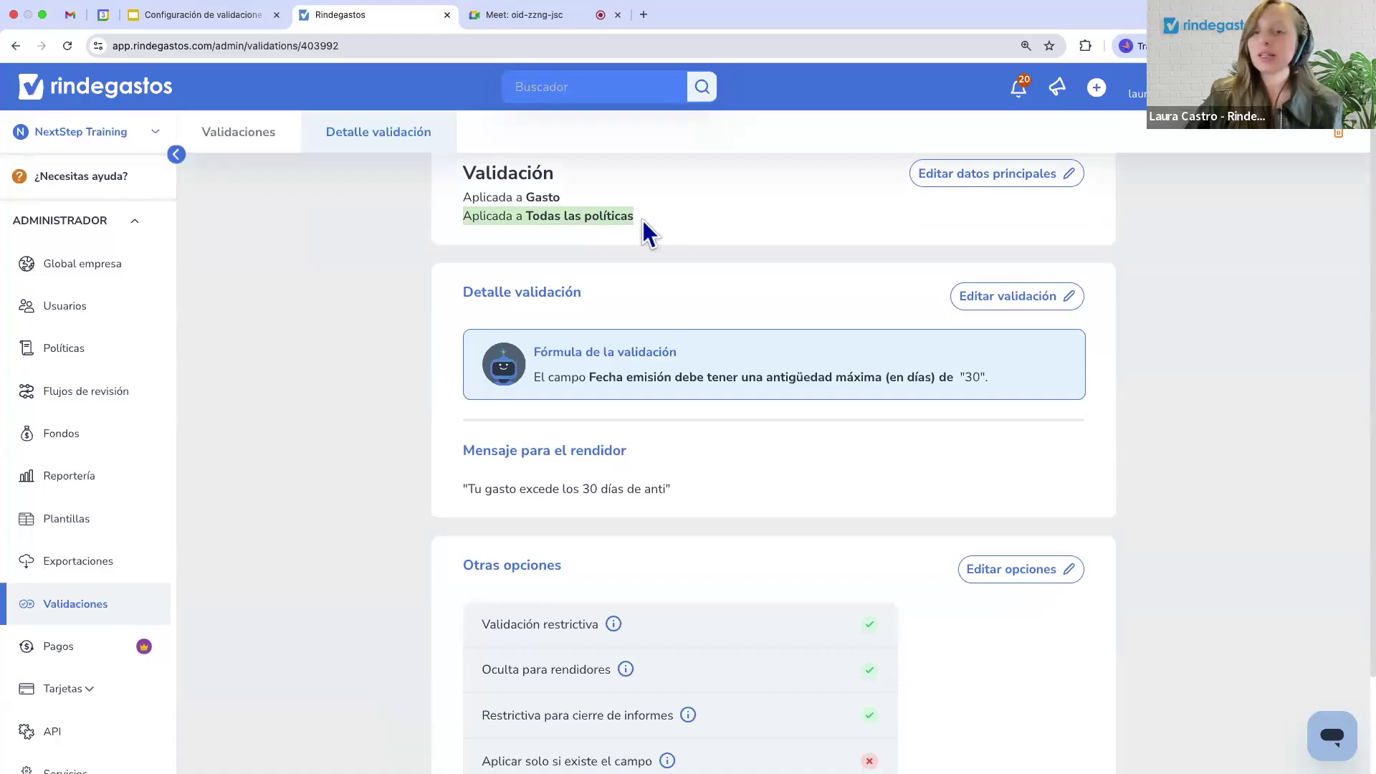
scroll(643, 221, "down", 1)
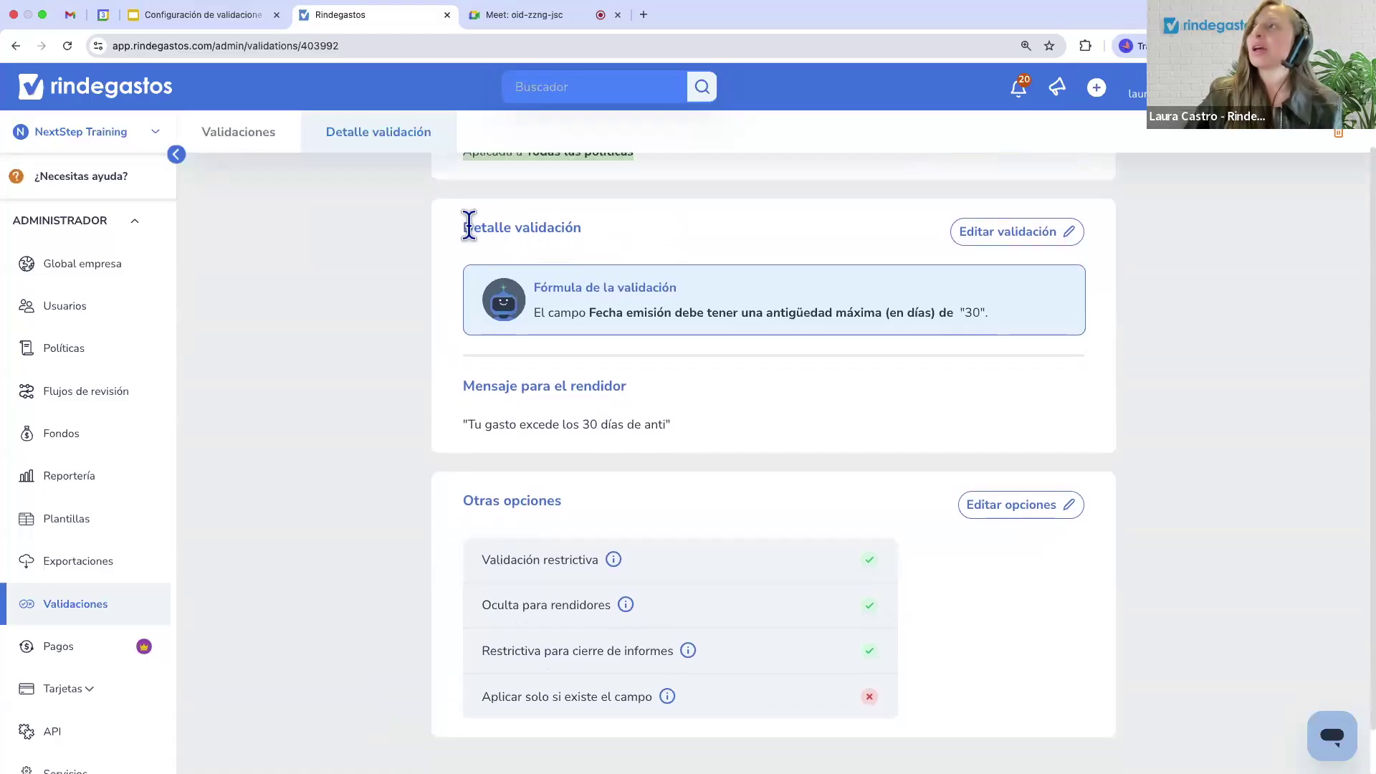
left_click_drag(466, 228, 585, 230)
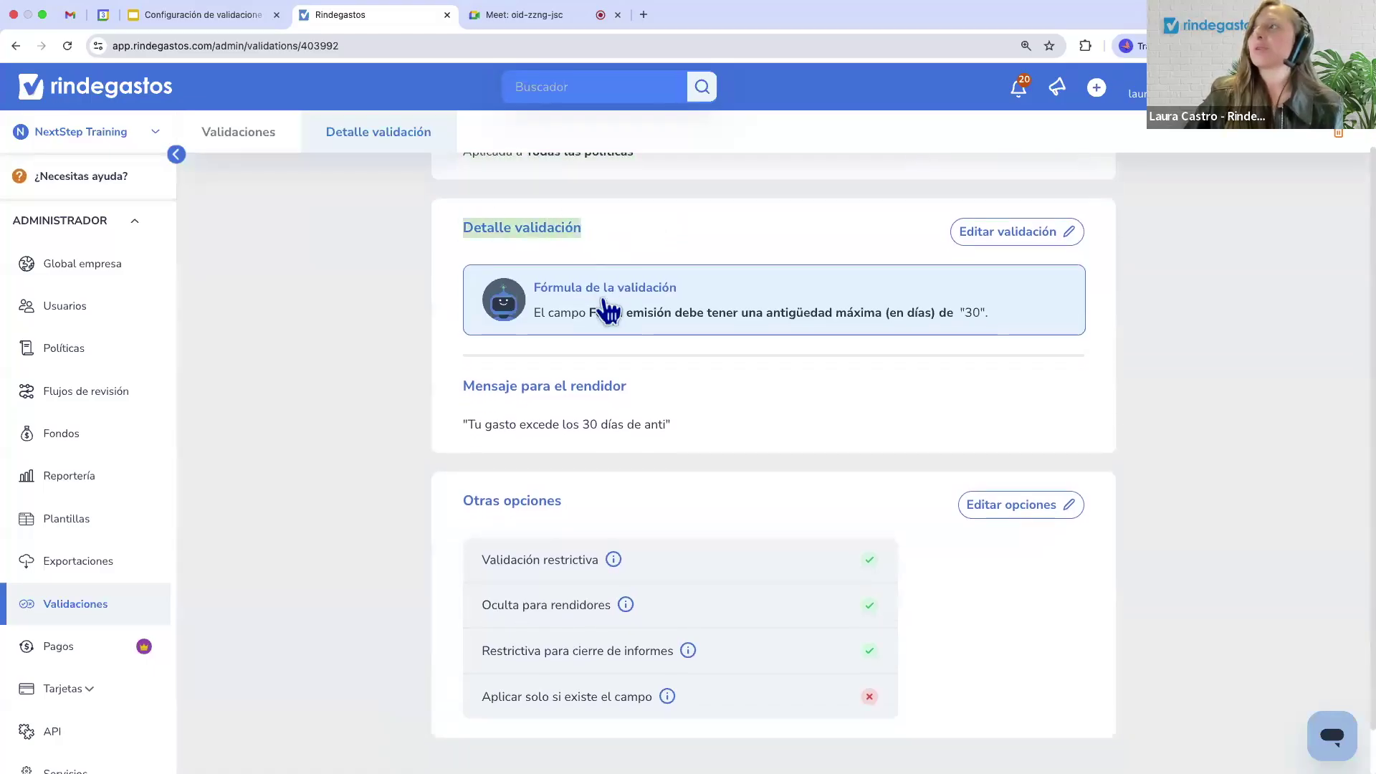
left_click(595, 326)
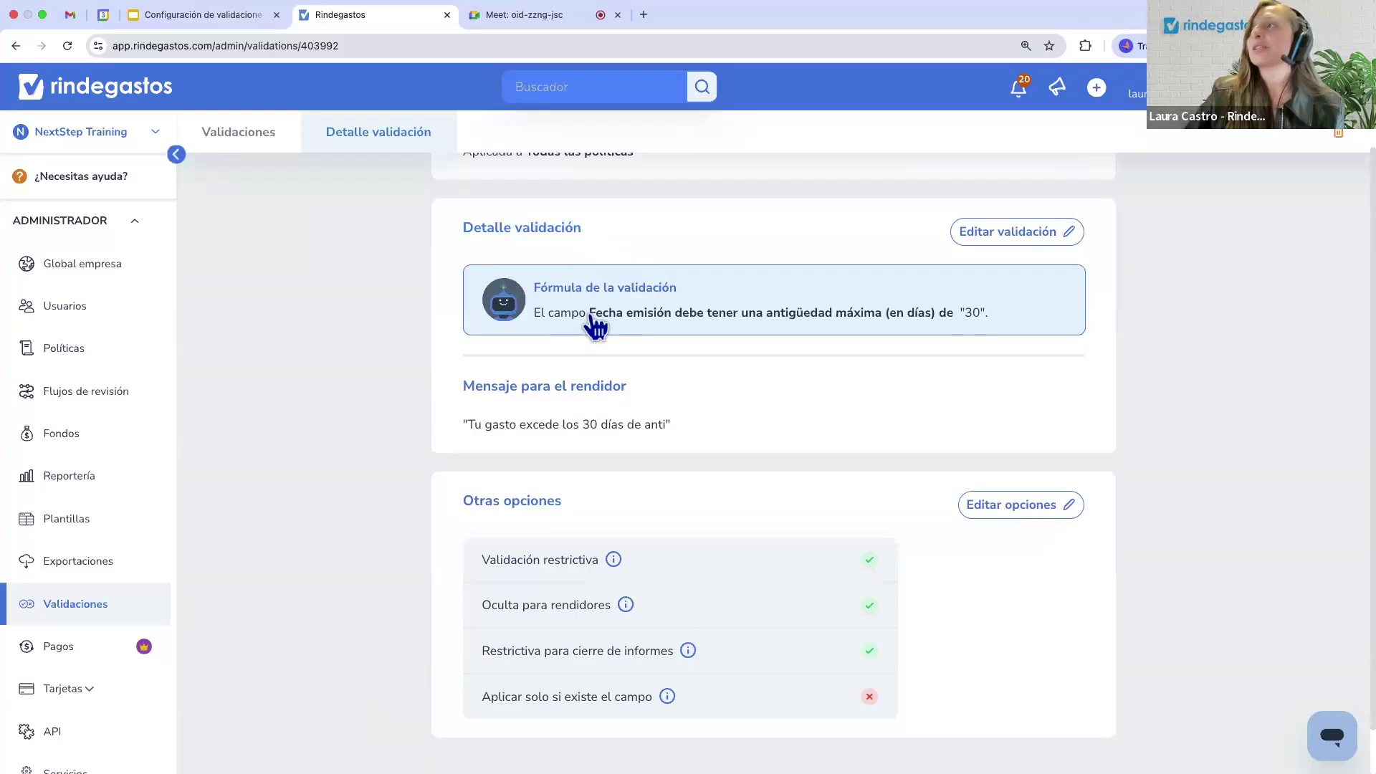
left_click_drag(590, 317, 683, 320)
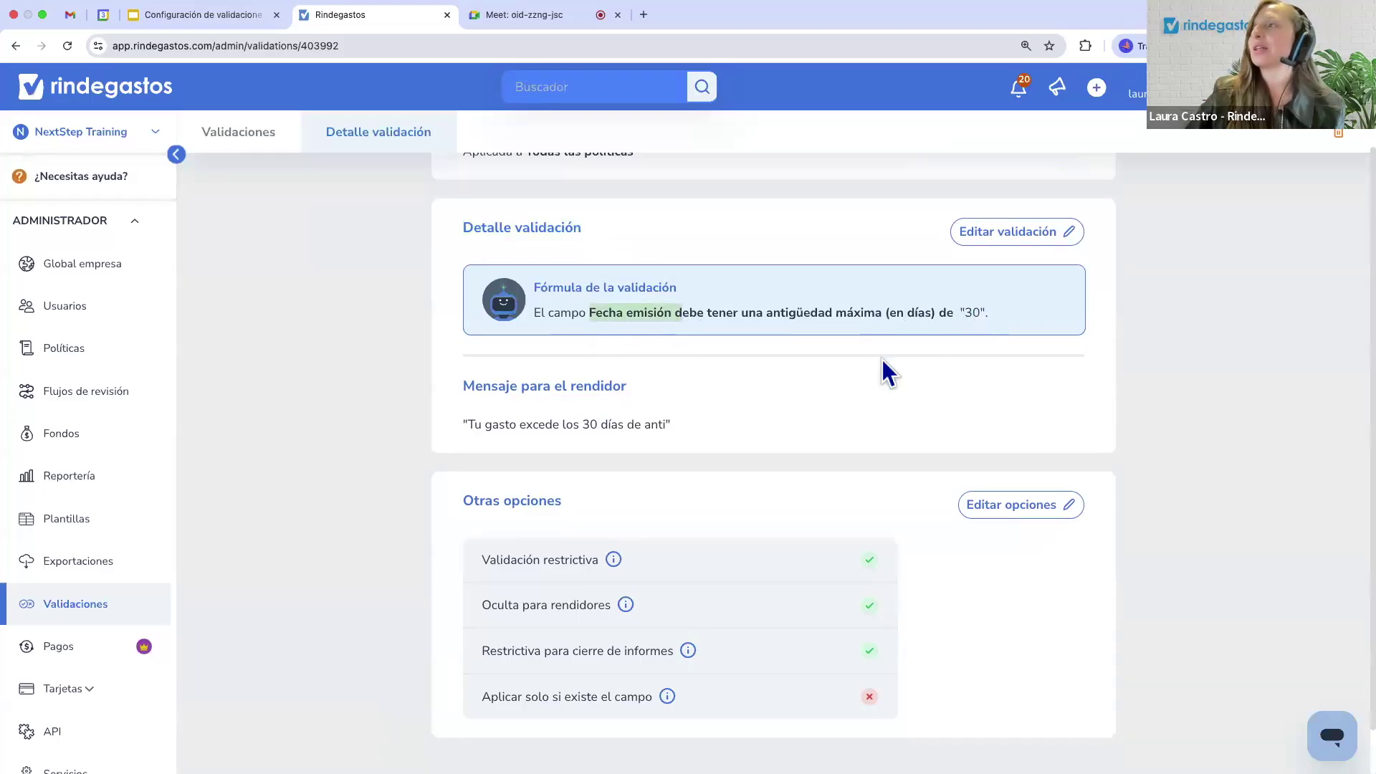
scroll(699, 406, "down", 1)
left_click_drag(699, 406, 460, 387)
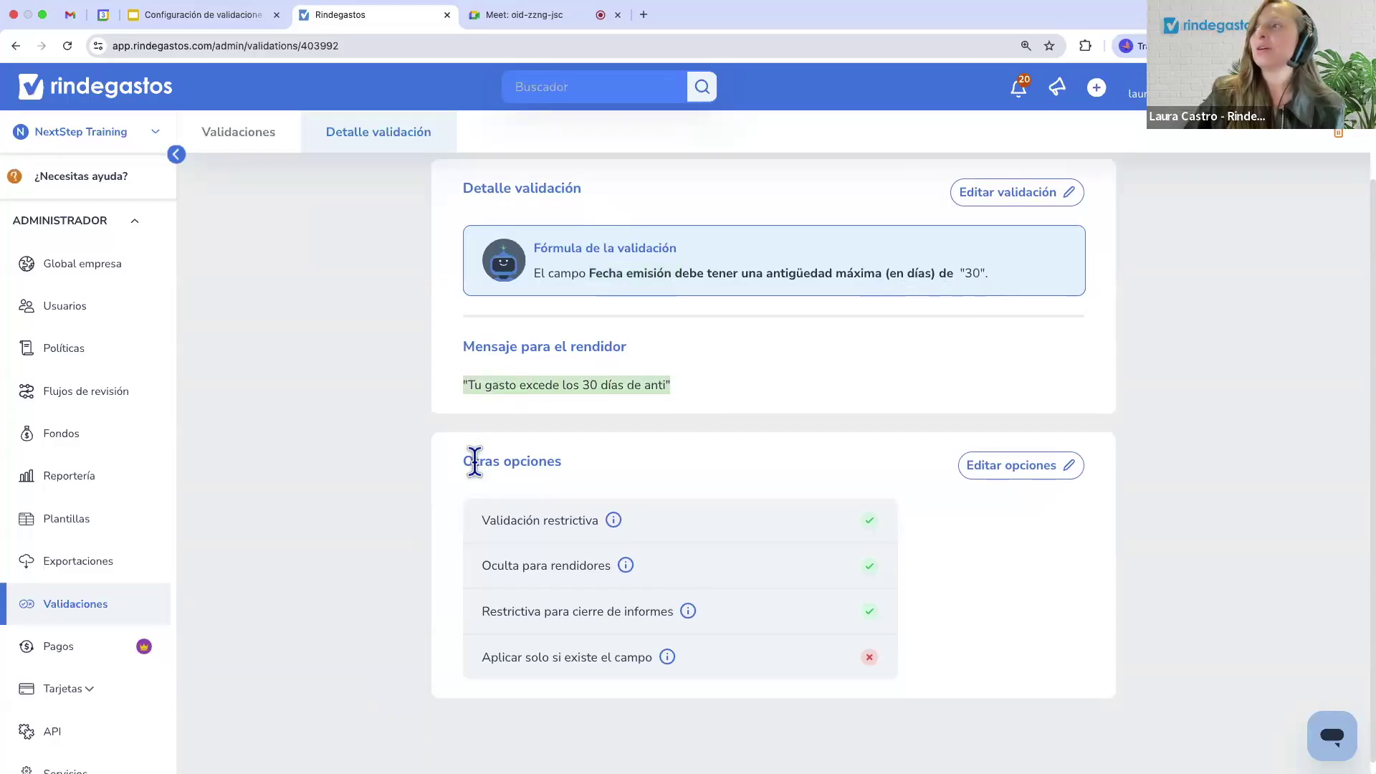
scroll(469, 455, "down", 1)
left_click_drag(466, 448, 729, 606)
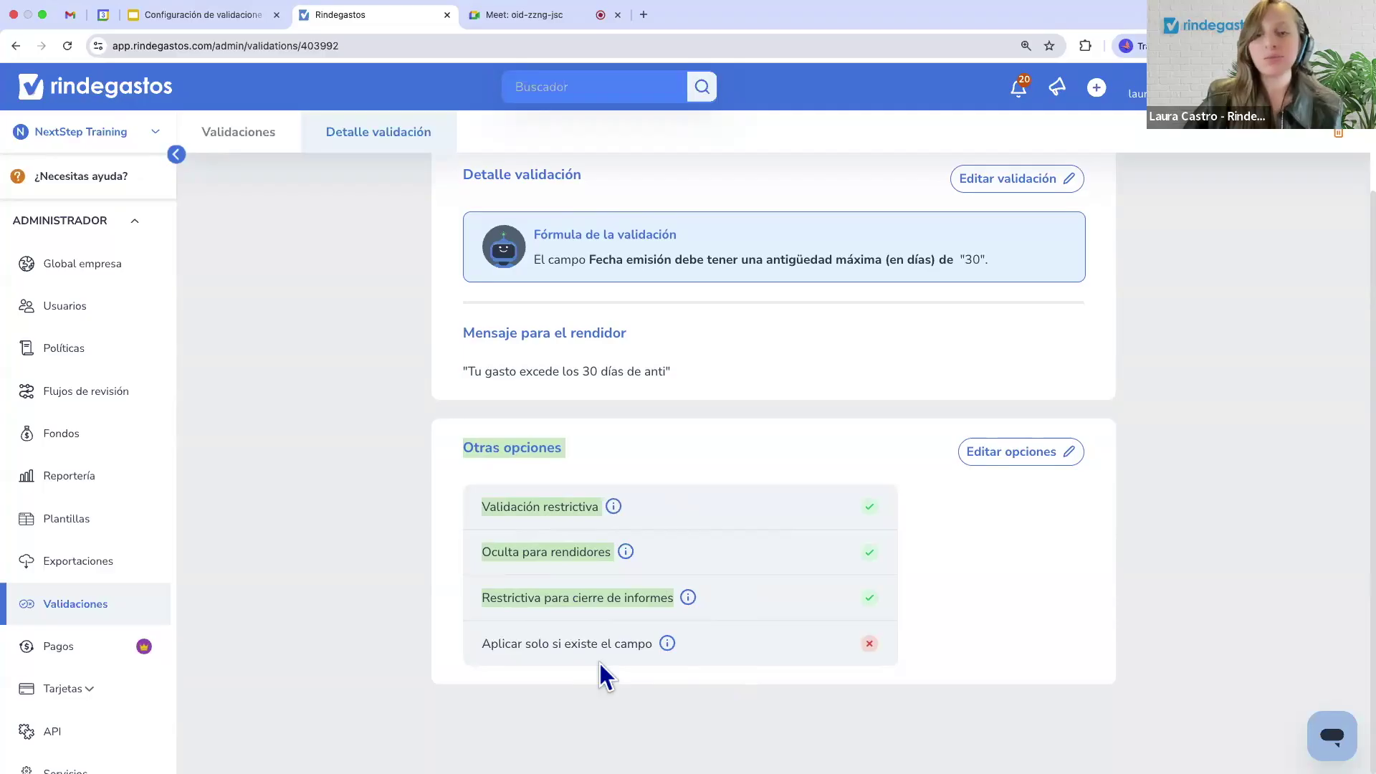
scroll(652, 538, "up", 3)
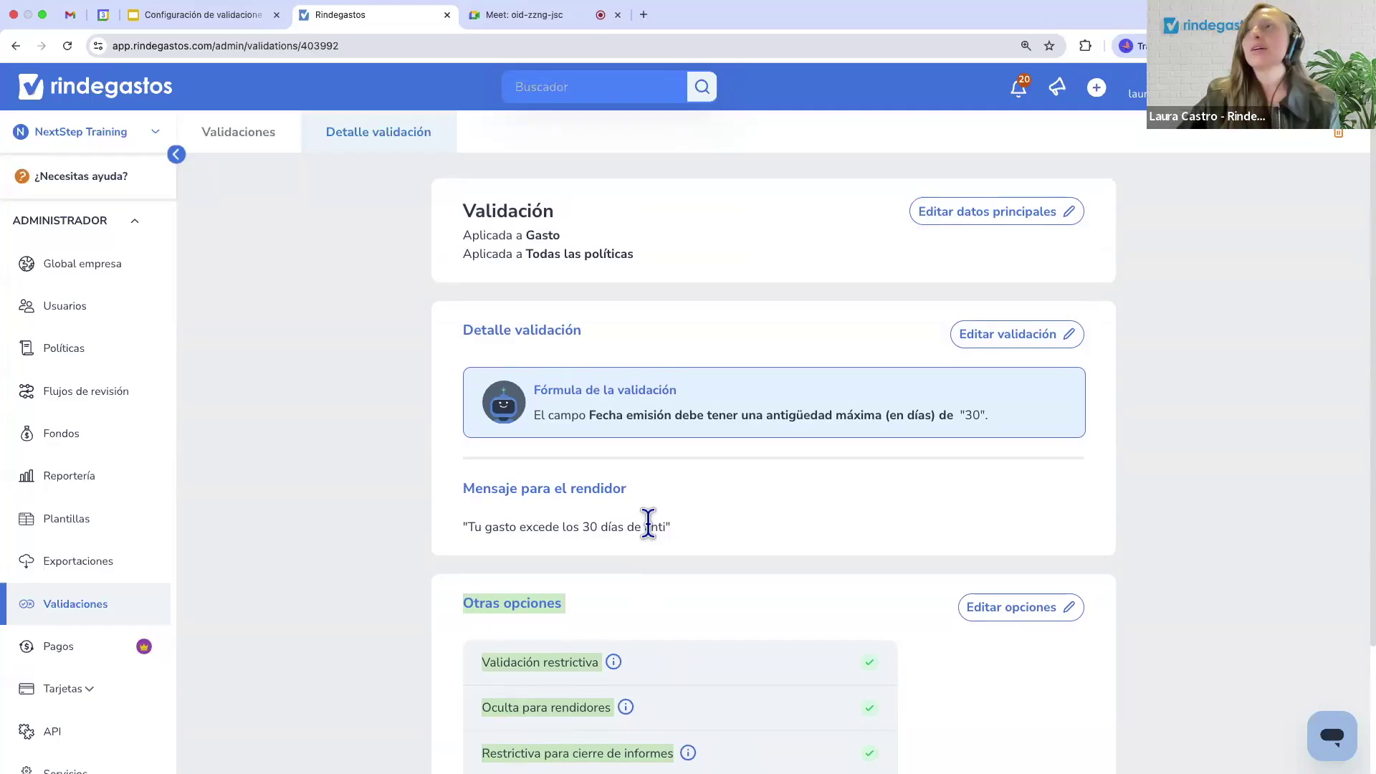
Switch to the Google Slides deck, stop skipping slide 4 about Gastos, Informes, Restrictiva and Informativa, and start the slideshow from it.
left_click(217, 24)
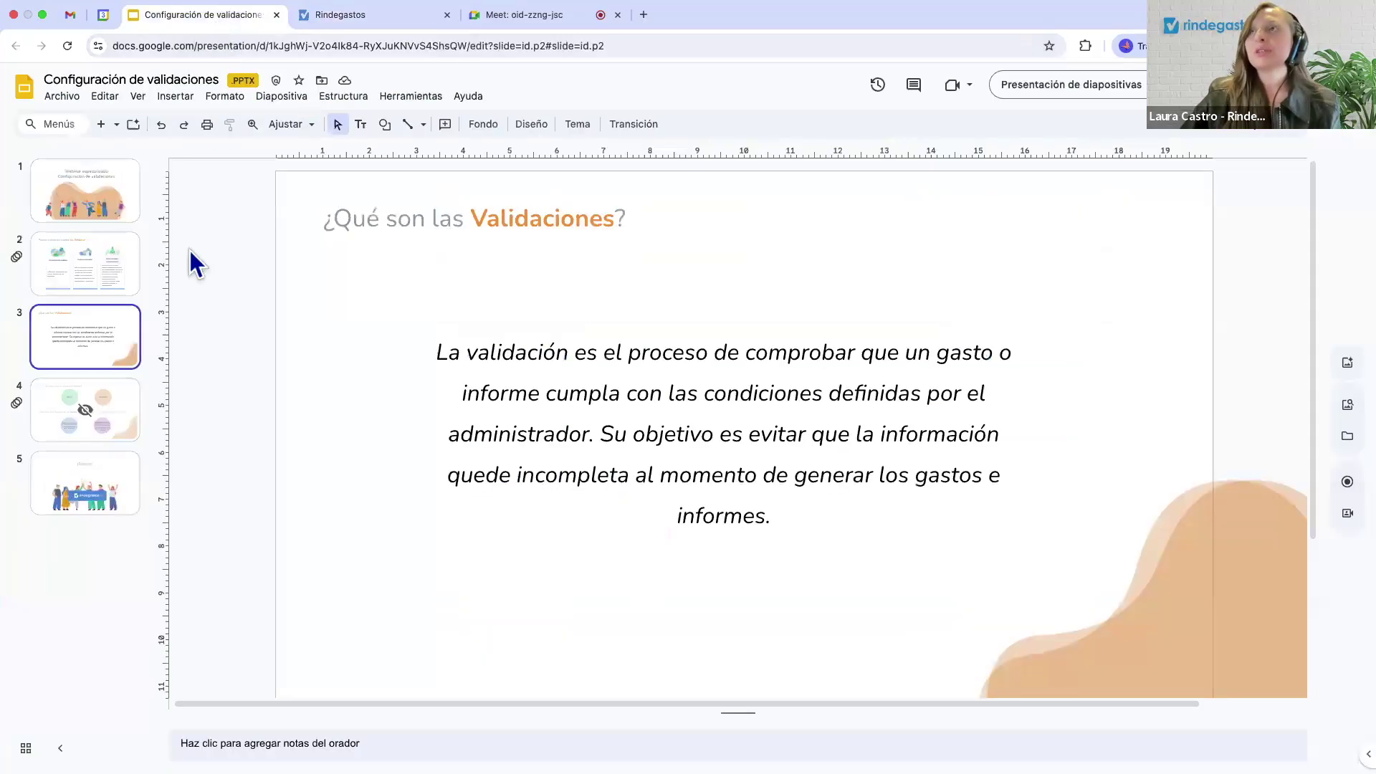
left_click(98, 411)
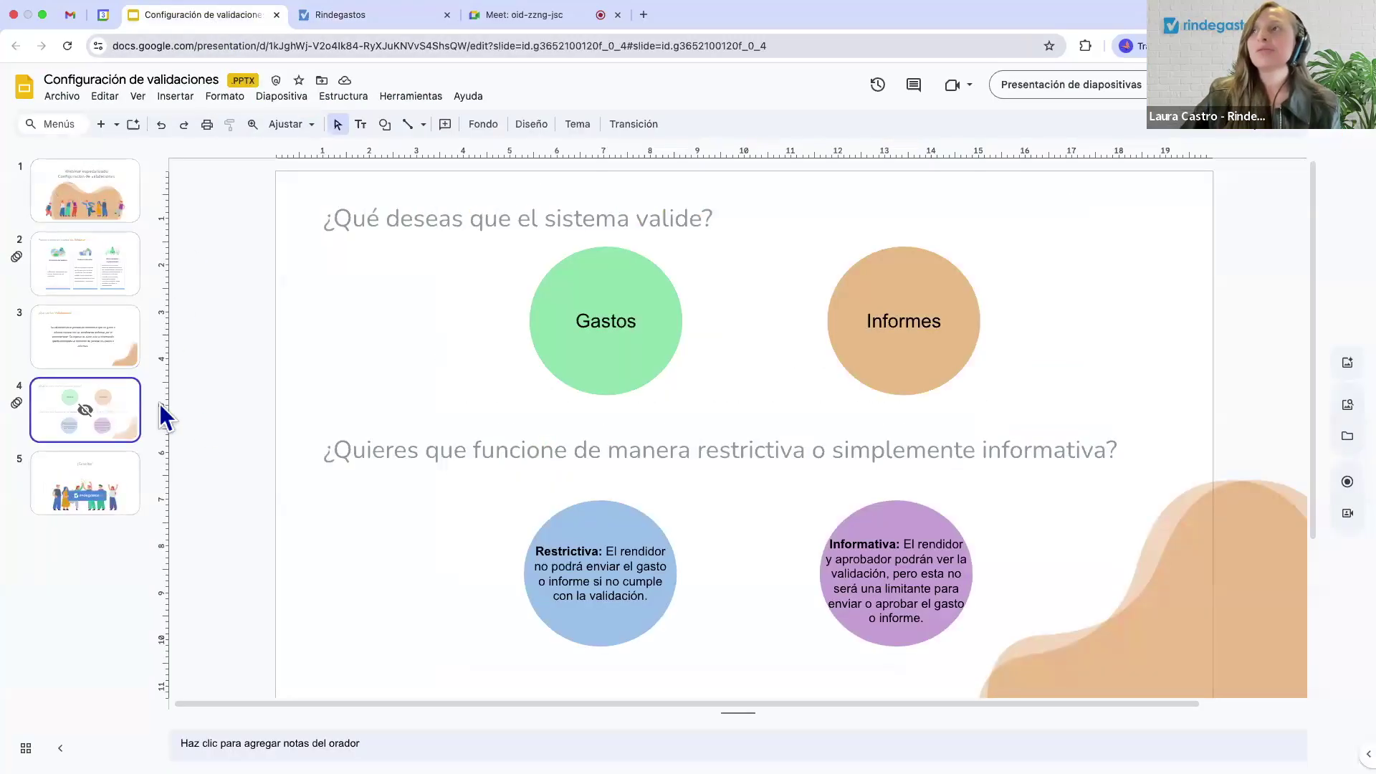
right_click(78, 423)
left_click(125, 513)
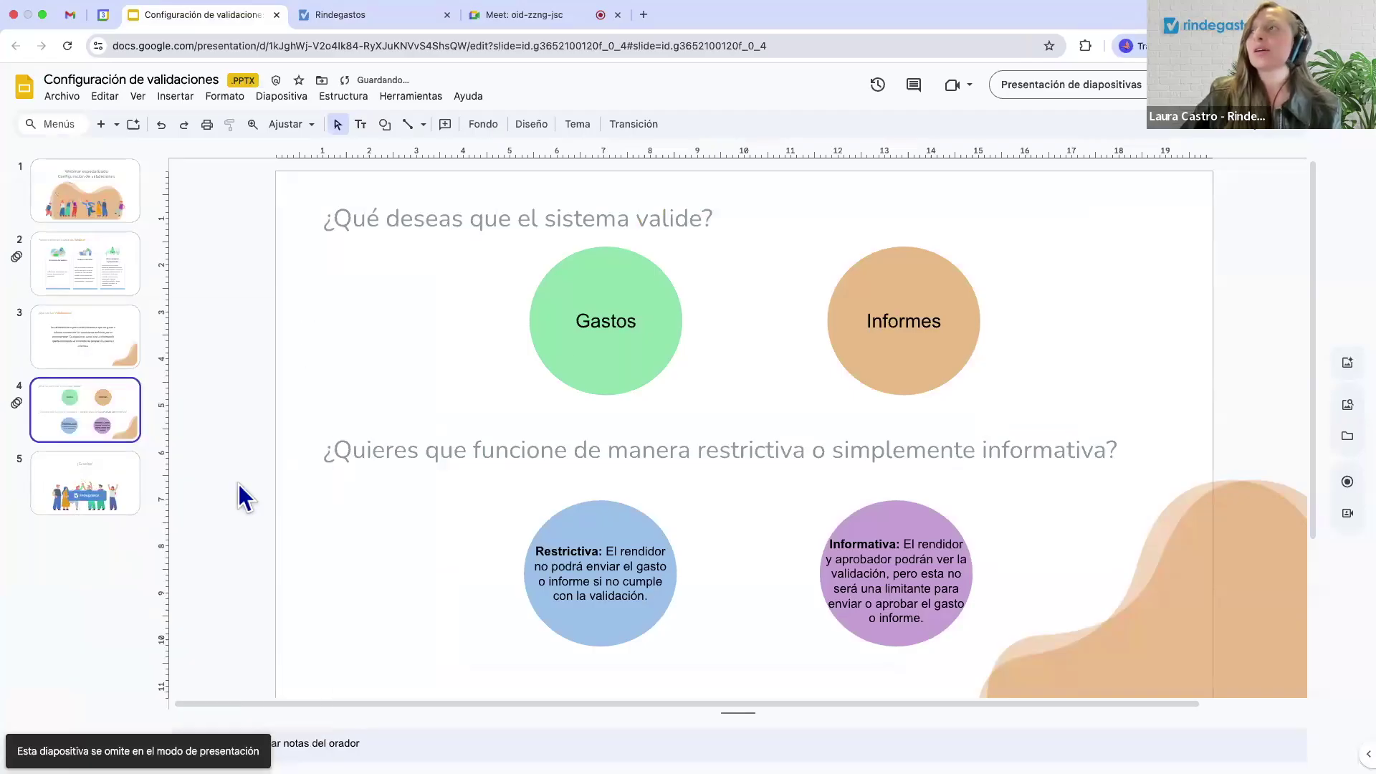
left_click(1029, 83)
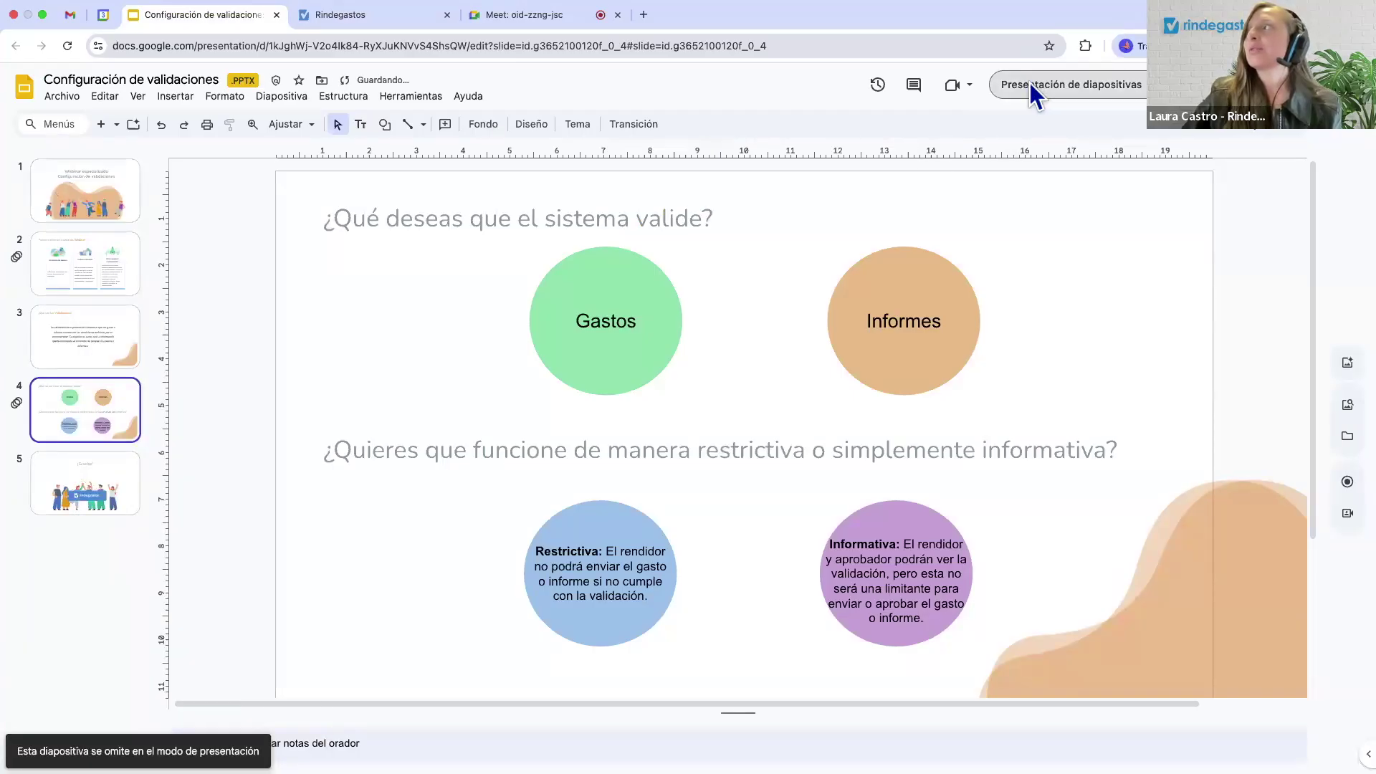
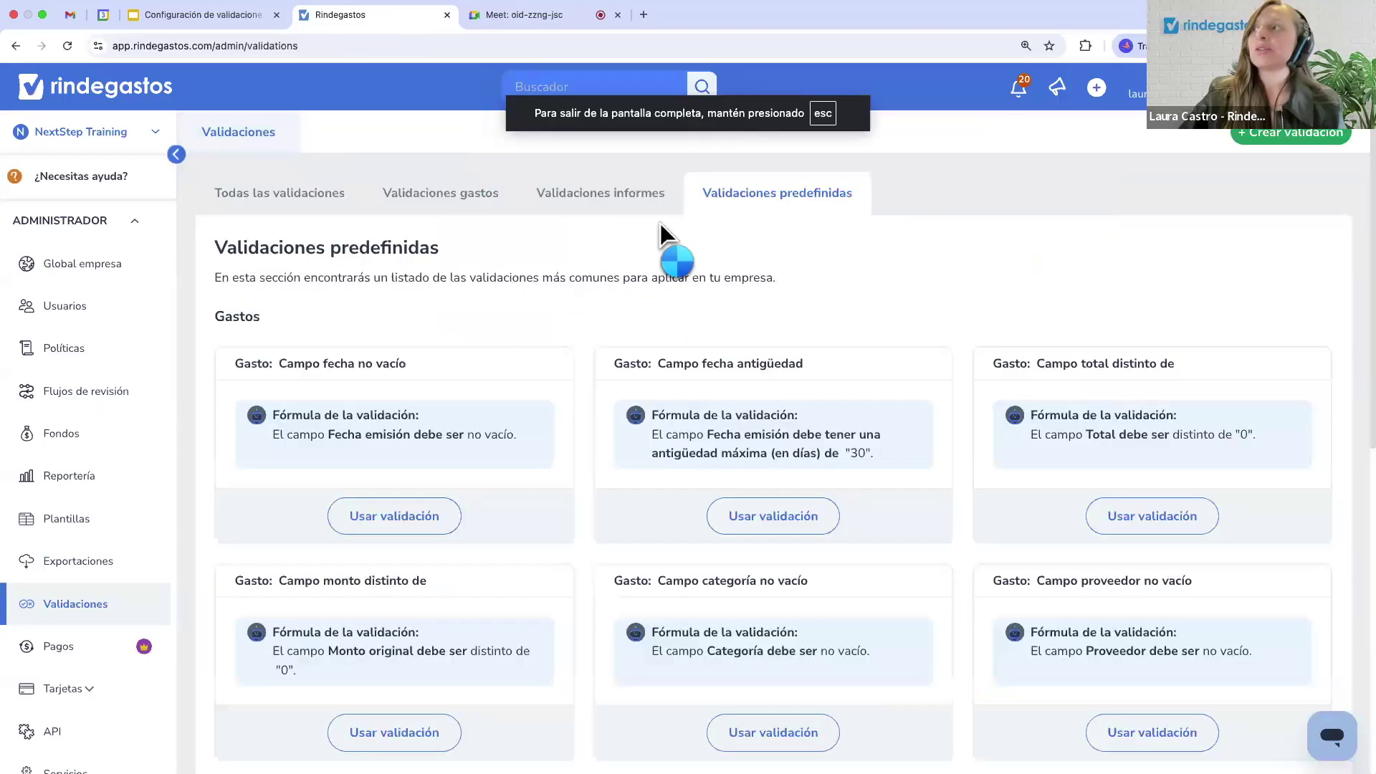
Look over the predefined expense validations and check the ways offered for creating a new validation.
scroll(699, 401, "down", 2)
scroll(697, 399, "down", 1)
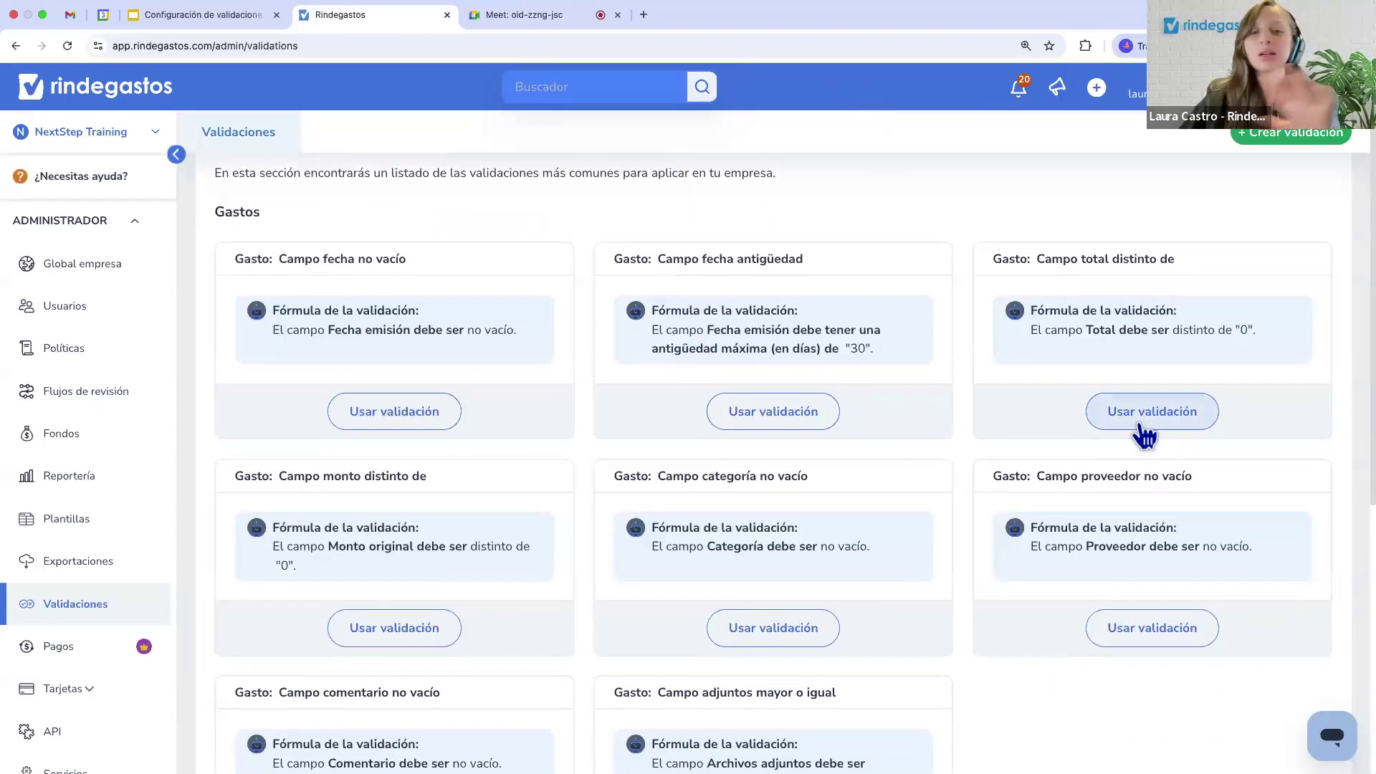
scroll(1145, 435, "up", 2)
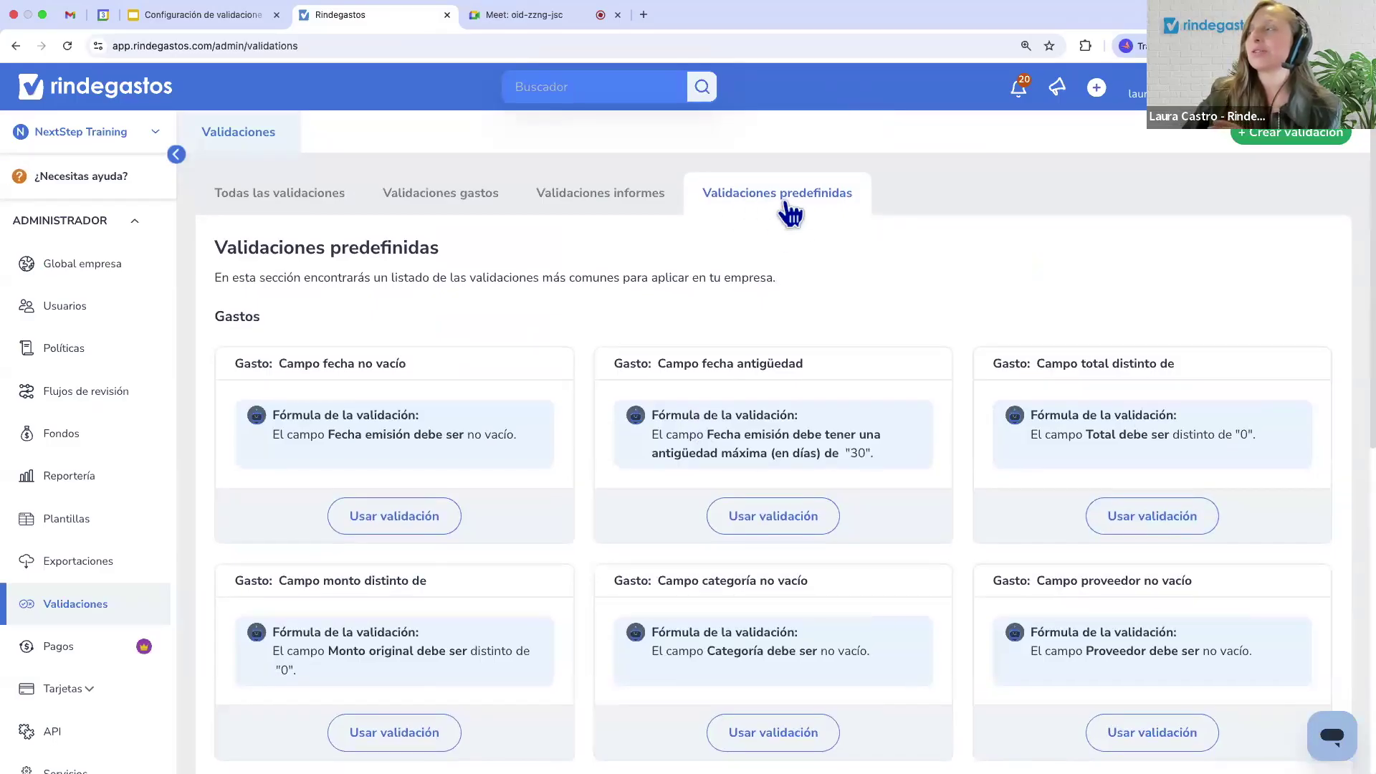
left_click(1251, 136)
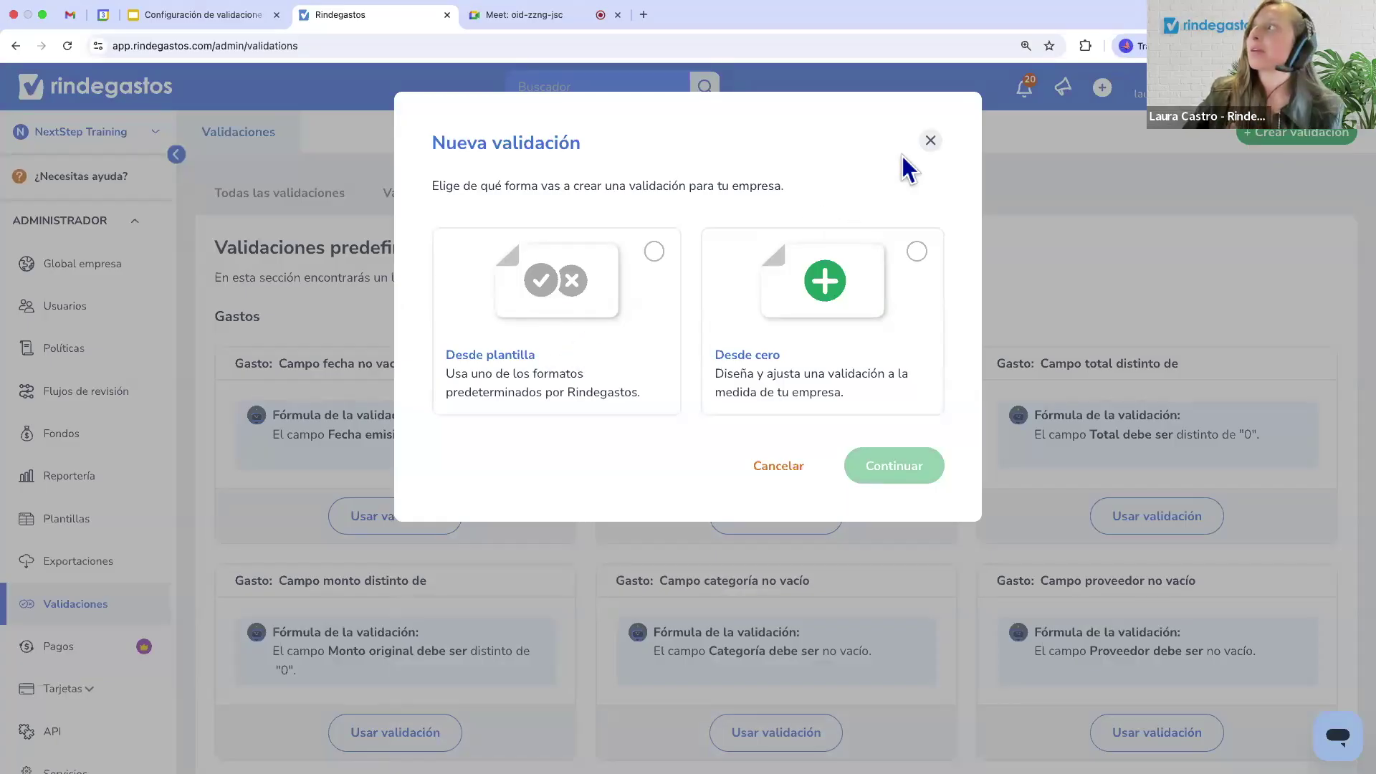
left_click(930, 142)
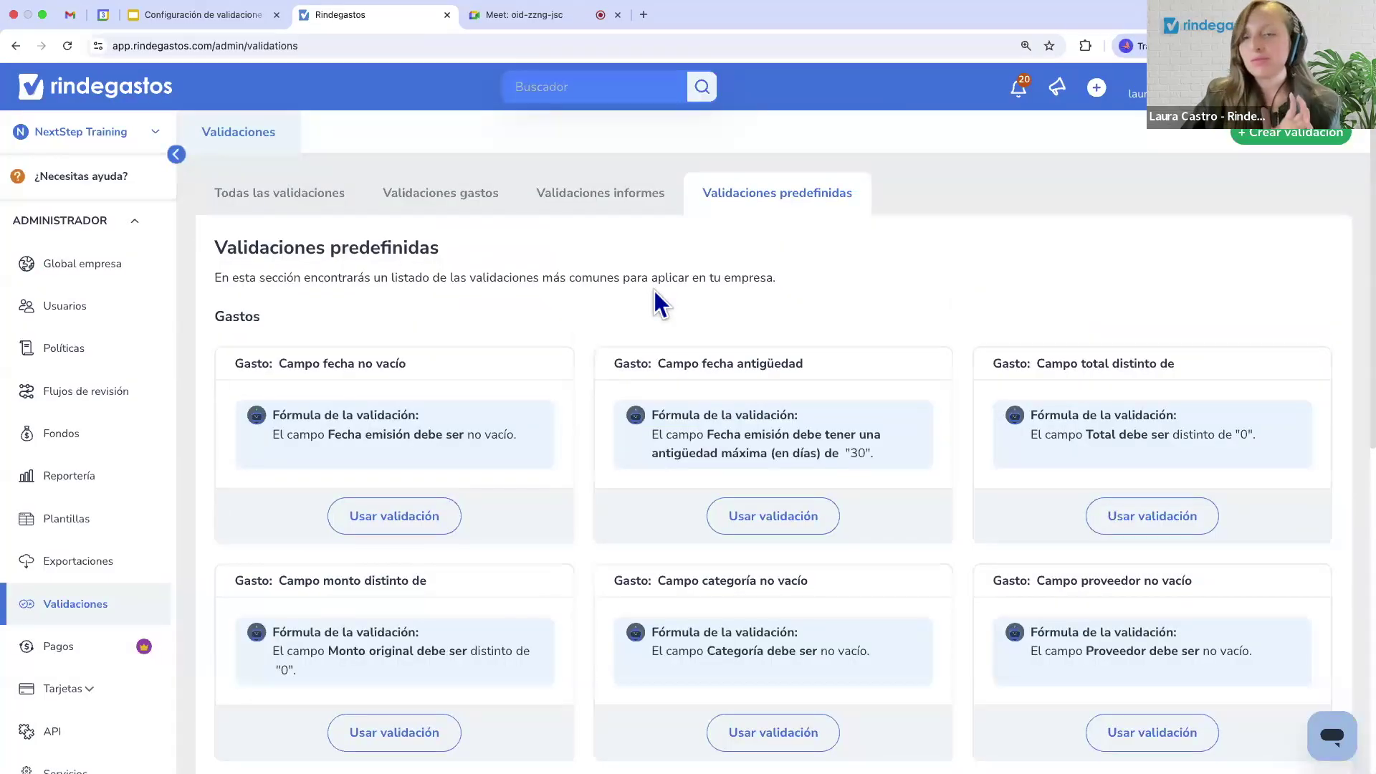
From the list of all validations, start a new validation built from scratch with the Desde cero option.
left_click(330, 209)
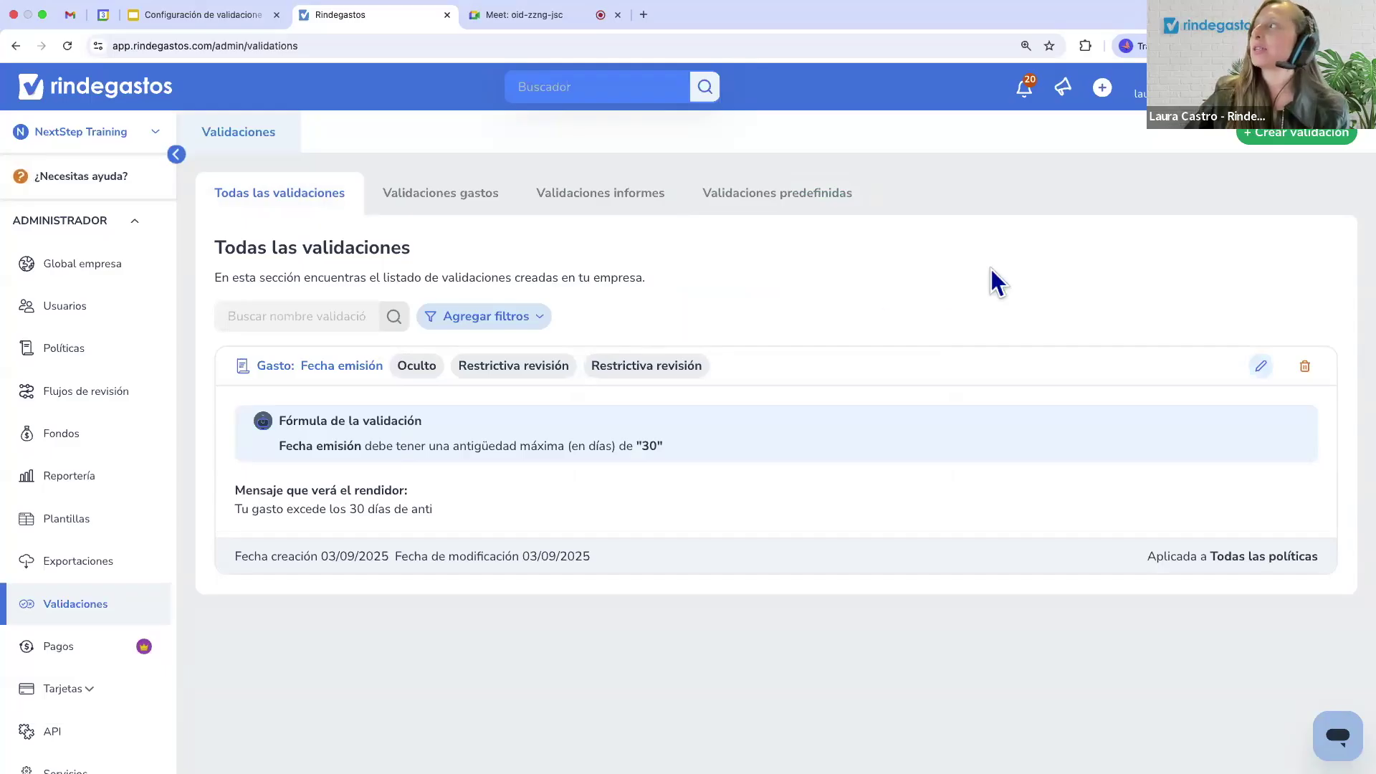
left_click(1285, 138)
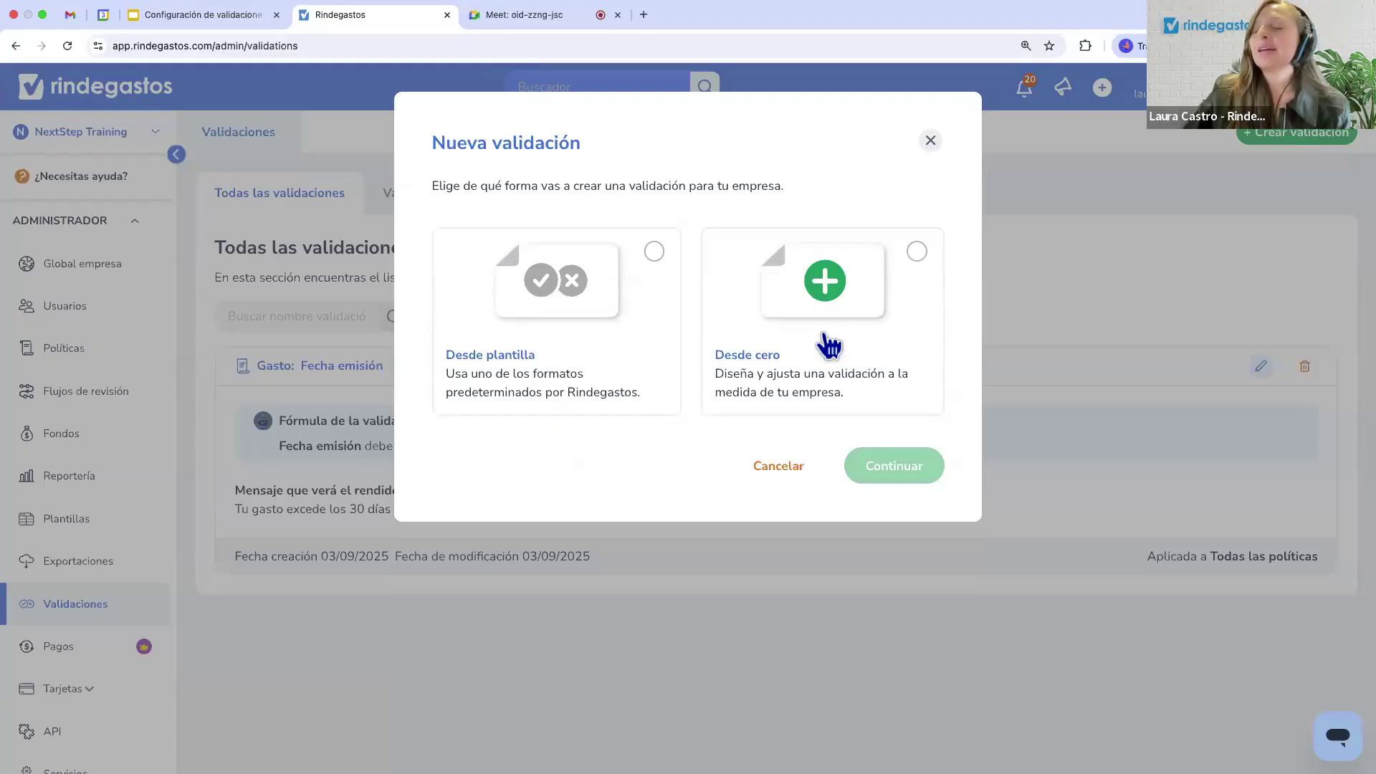
left_click(827, 341)
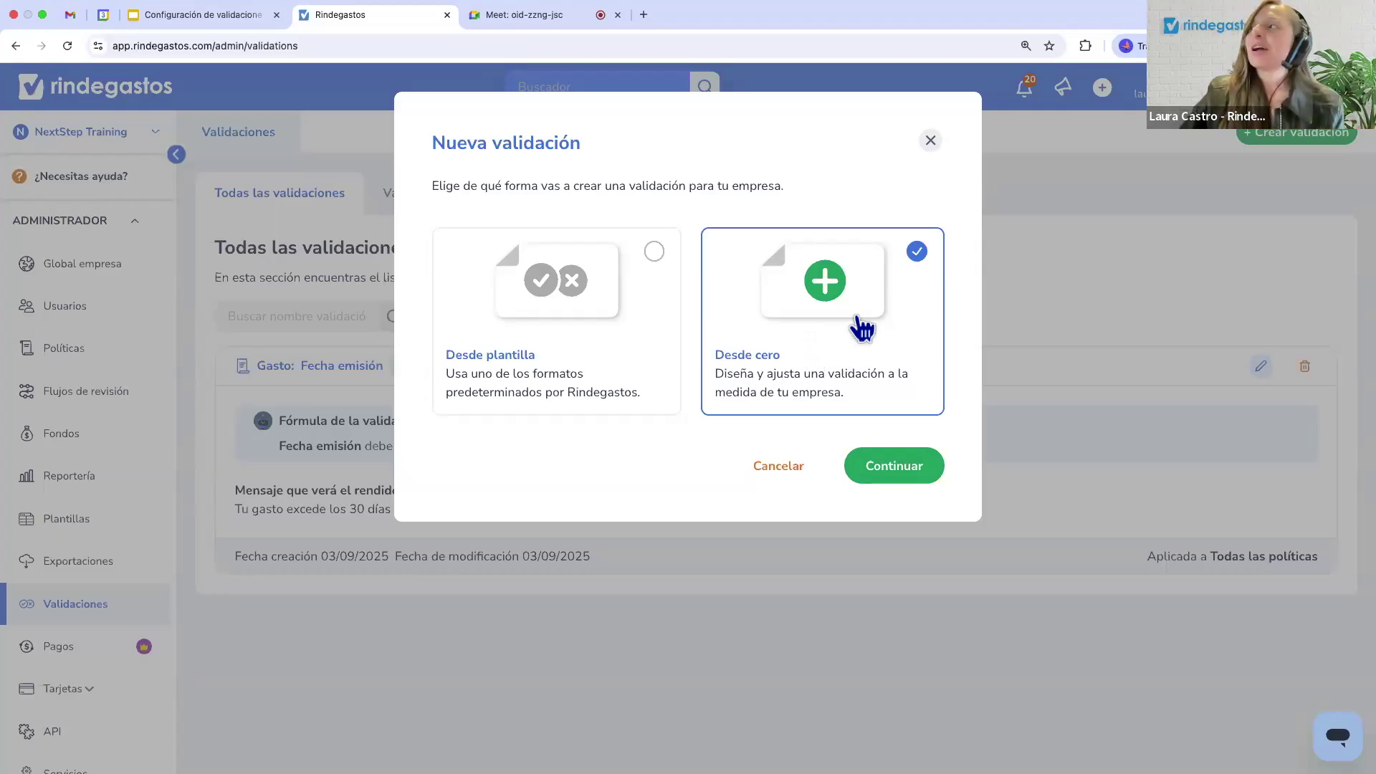
left_click(896, 474)
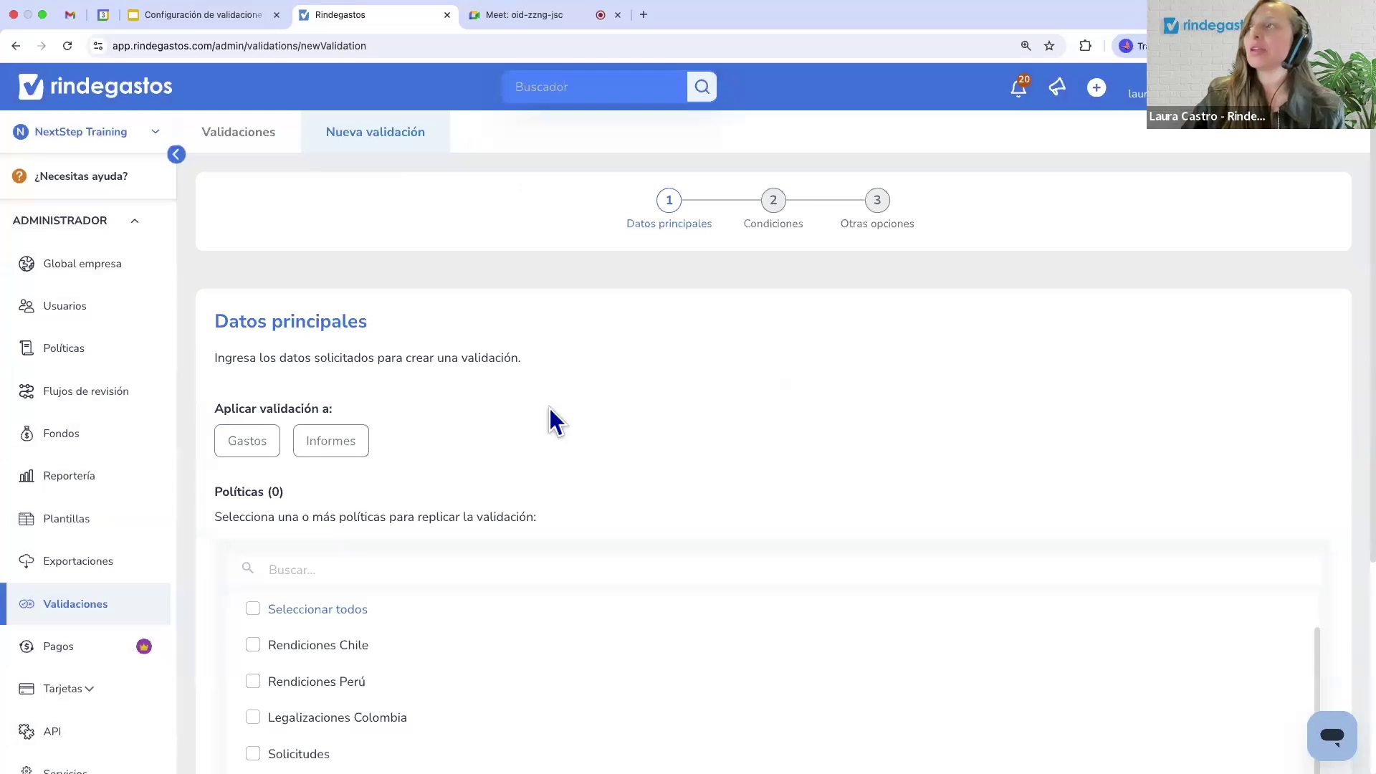
Set the new validation to apply to Gastos in its Datos principales.
scroll(549, 408, "down", 2)
left_click(264, 342)
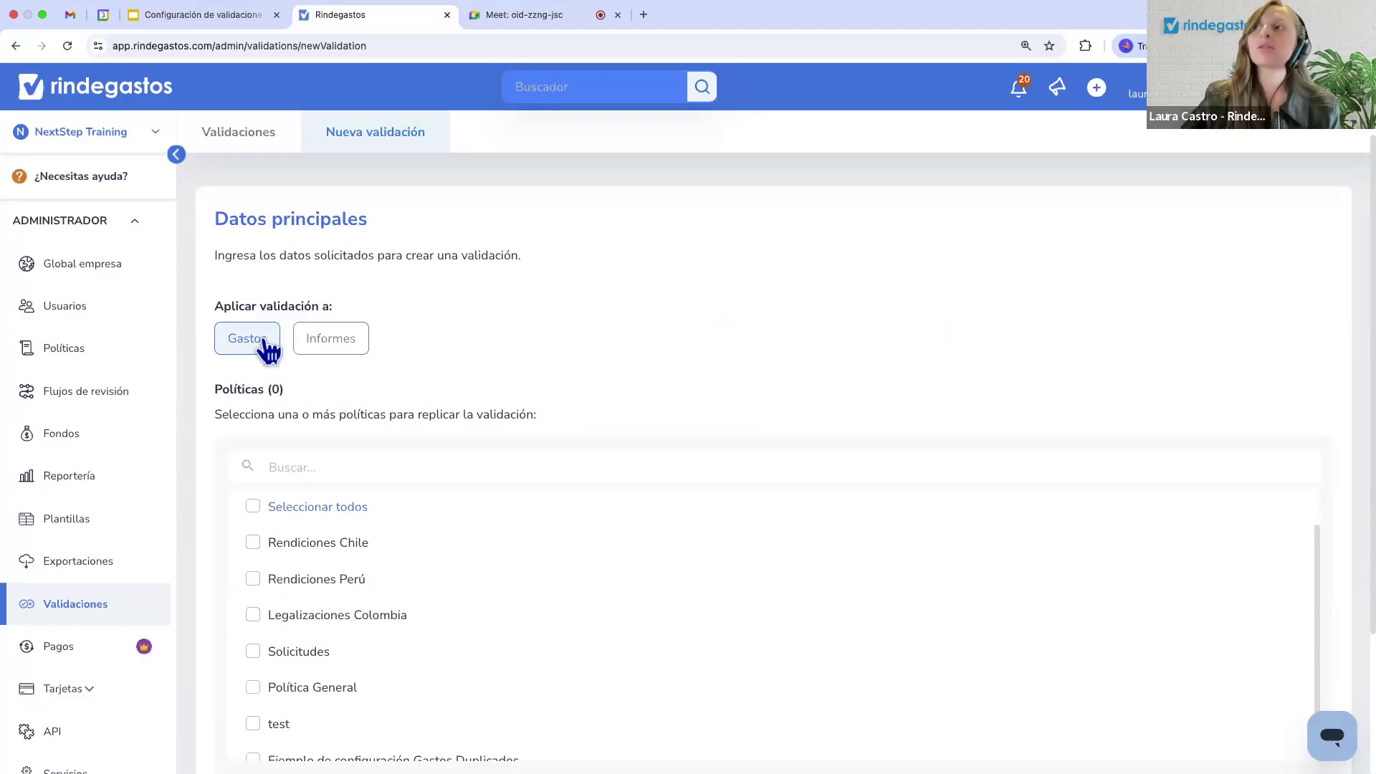
left_click(331, 346)
left_click(262, 346)
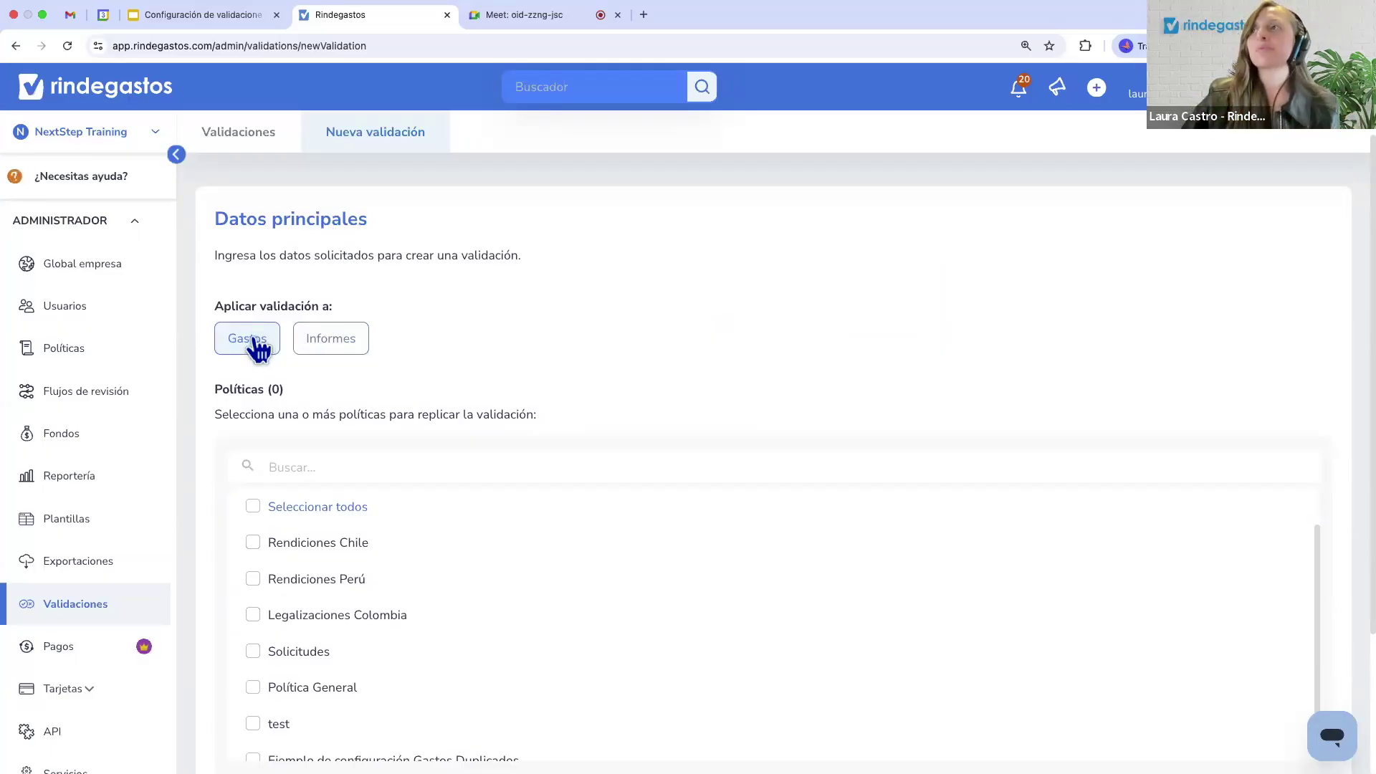
left_click(259, 349)
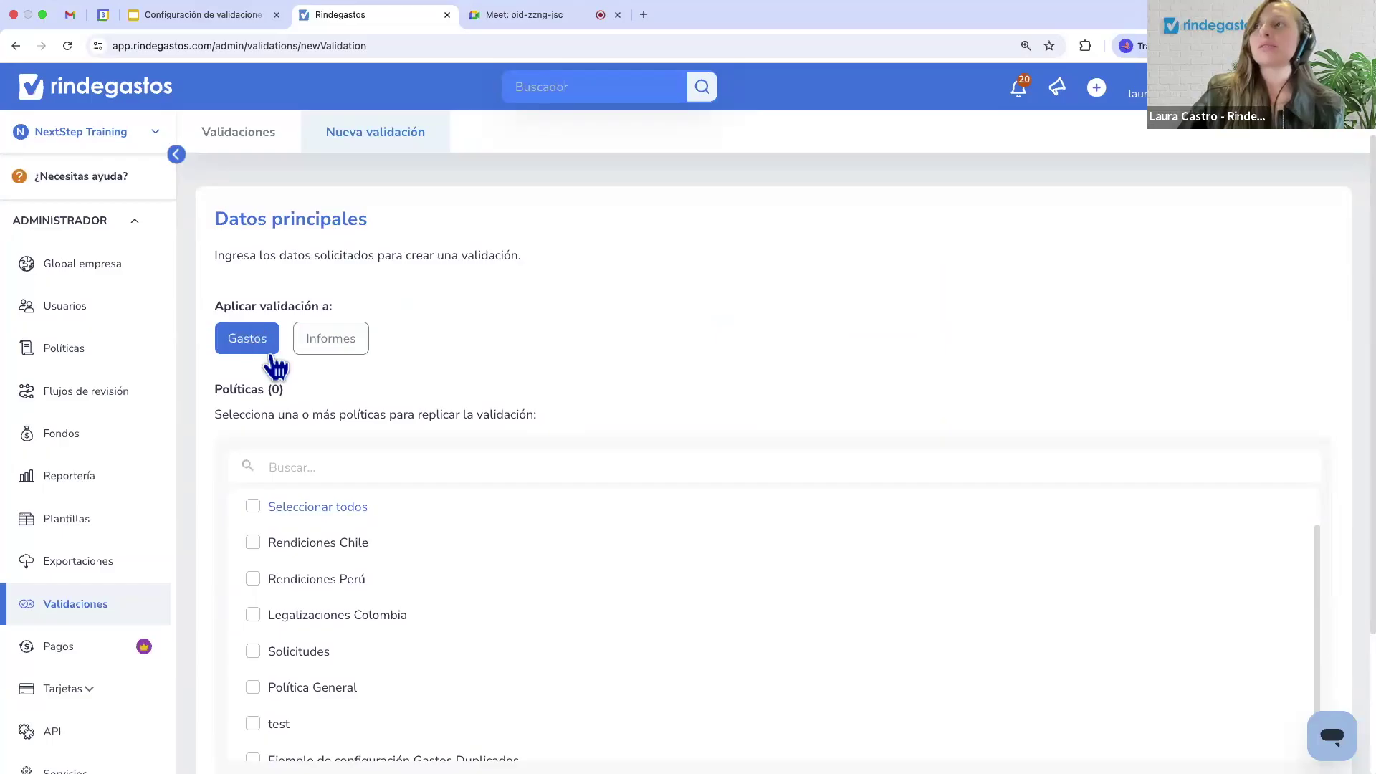
Select all policies for the validation and continue to its Condiciones stage.
scroll(364, 377, "down", 1)
scroll(364, 366, "down", 2)
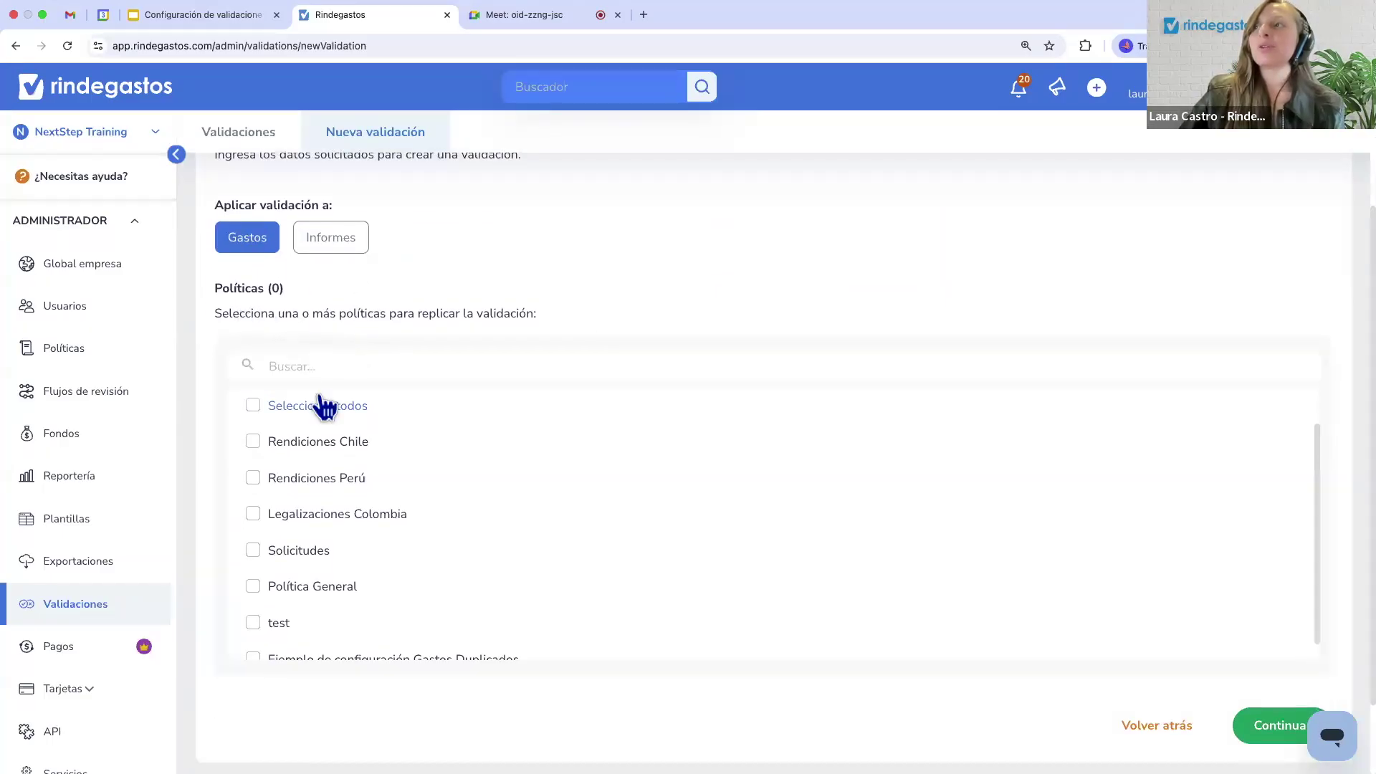
left_click(254, 406)
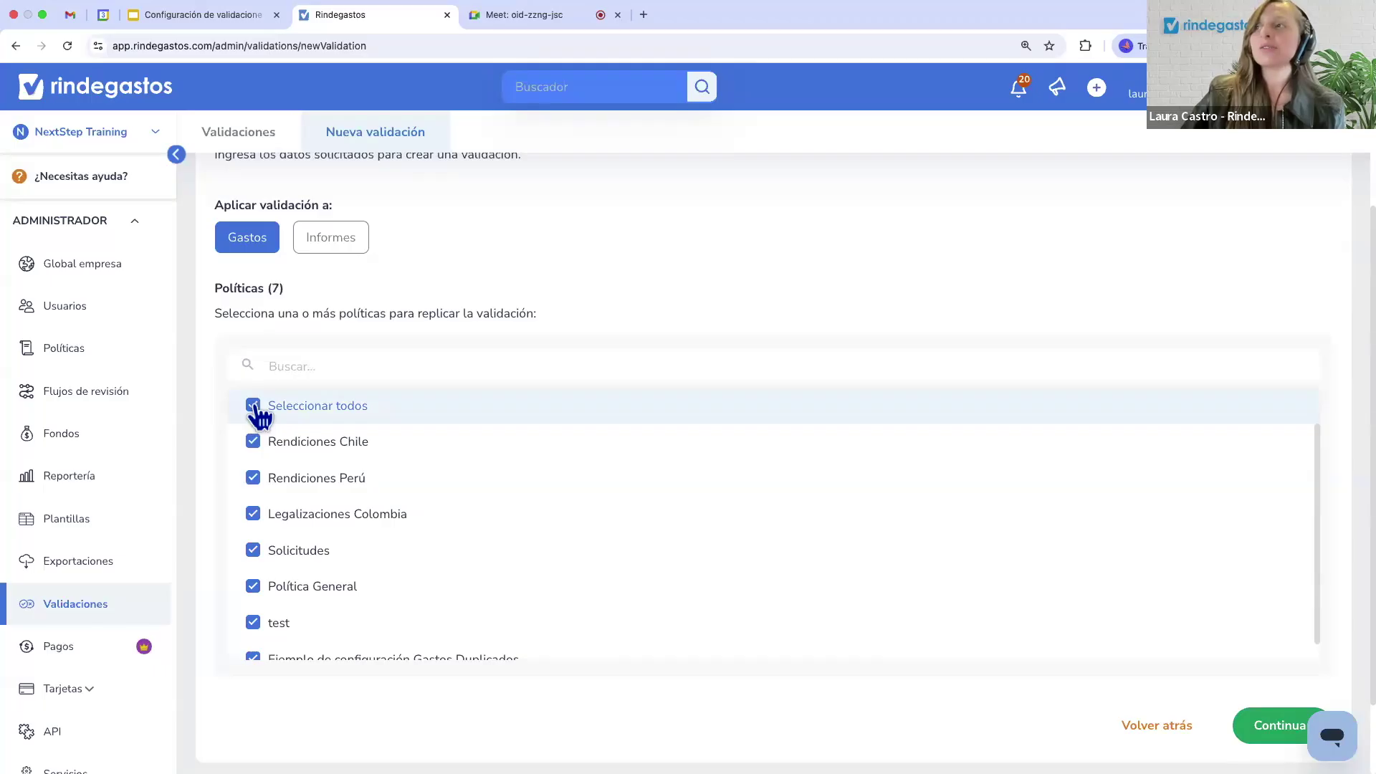
left_click(256, 407)
left_click(254, 588)
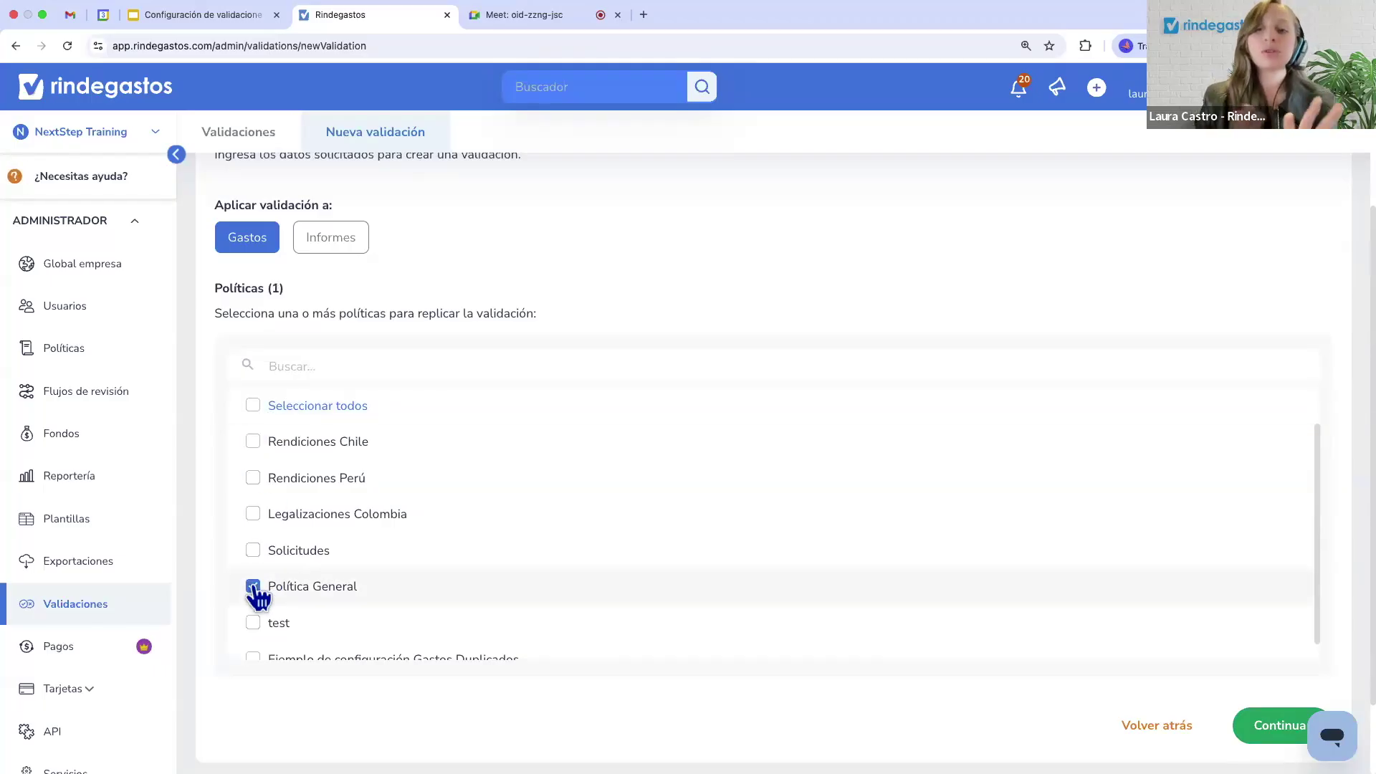
left_click(255, 407)
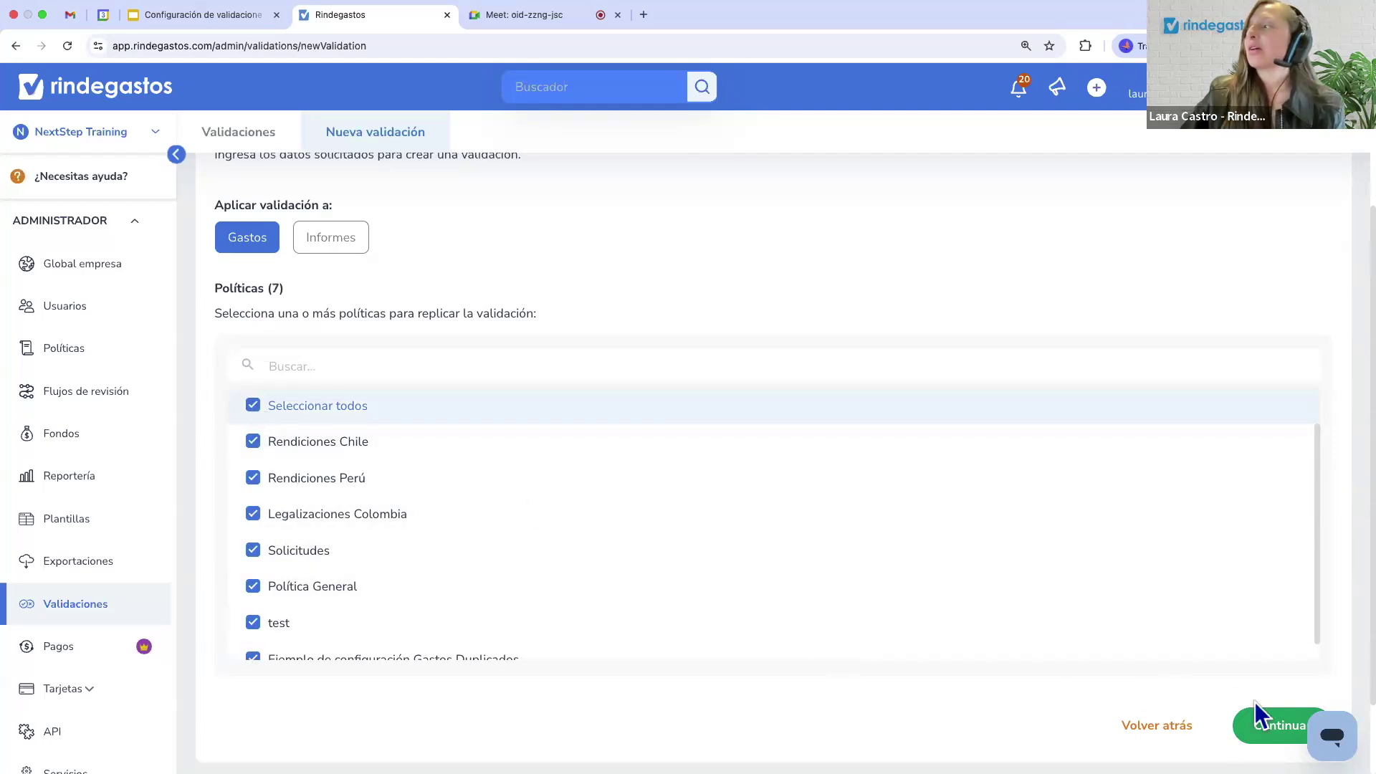
left_click(1266, 735)
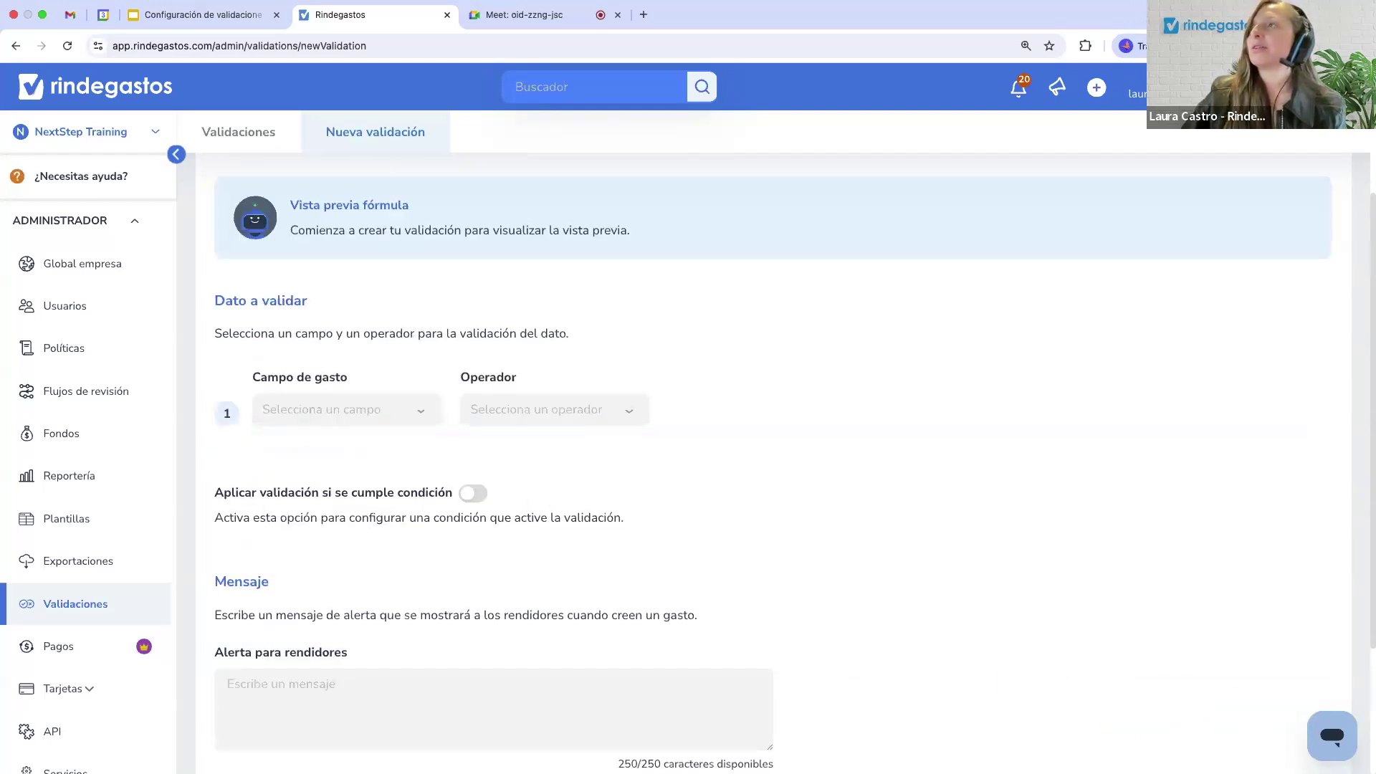
Review the Condiciones a validar section, including the formula preview and the Dato a validar field and operator.
scroll(918, 571, "up", 2)
scroll(917, 570, "up", 2)
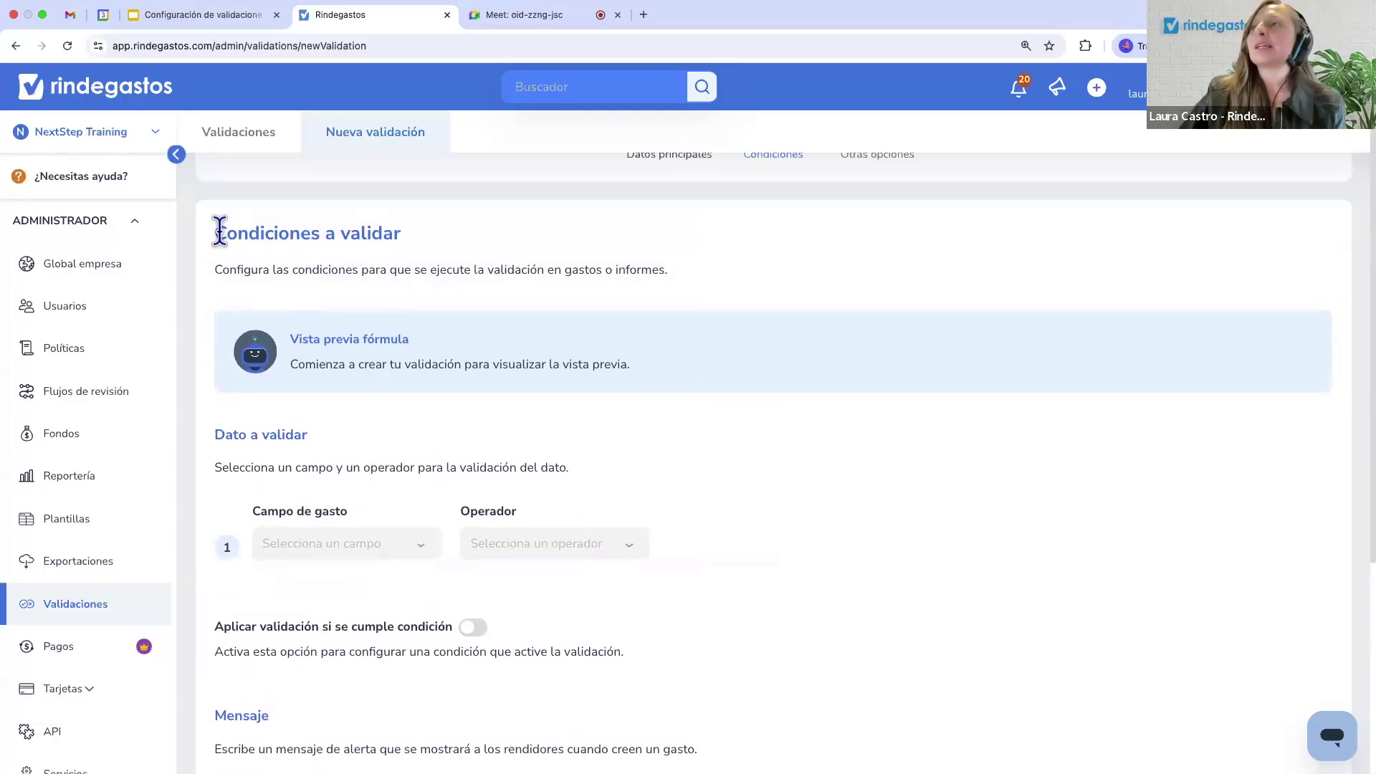
left_click_drag(217, 233, 414, 396)
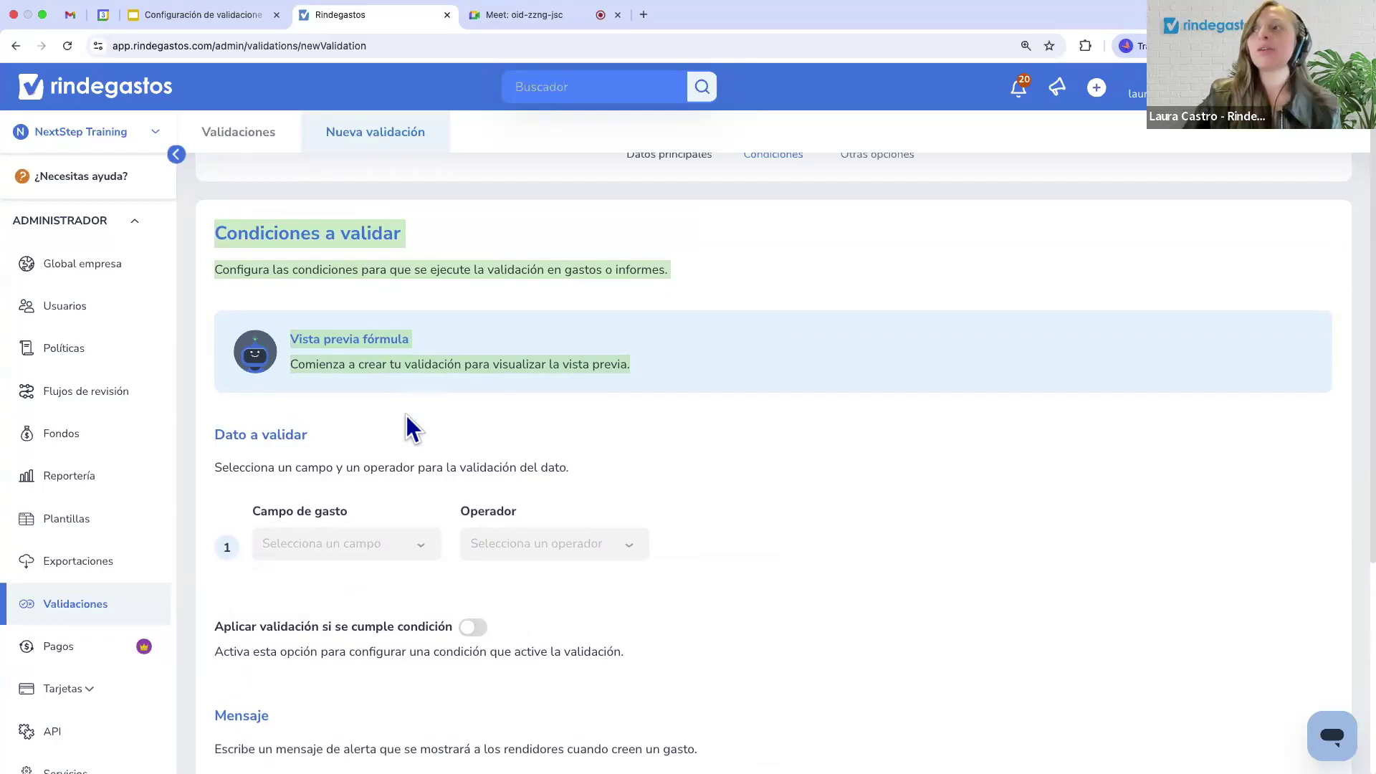
scroll(403, 436, "down", 2)
left_click_drag(215, 378, 522, 499)
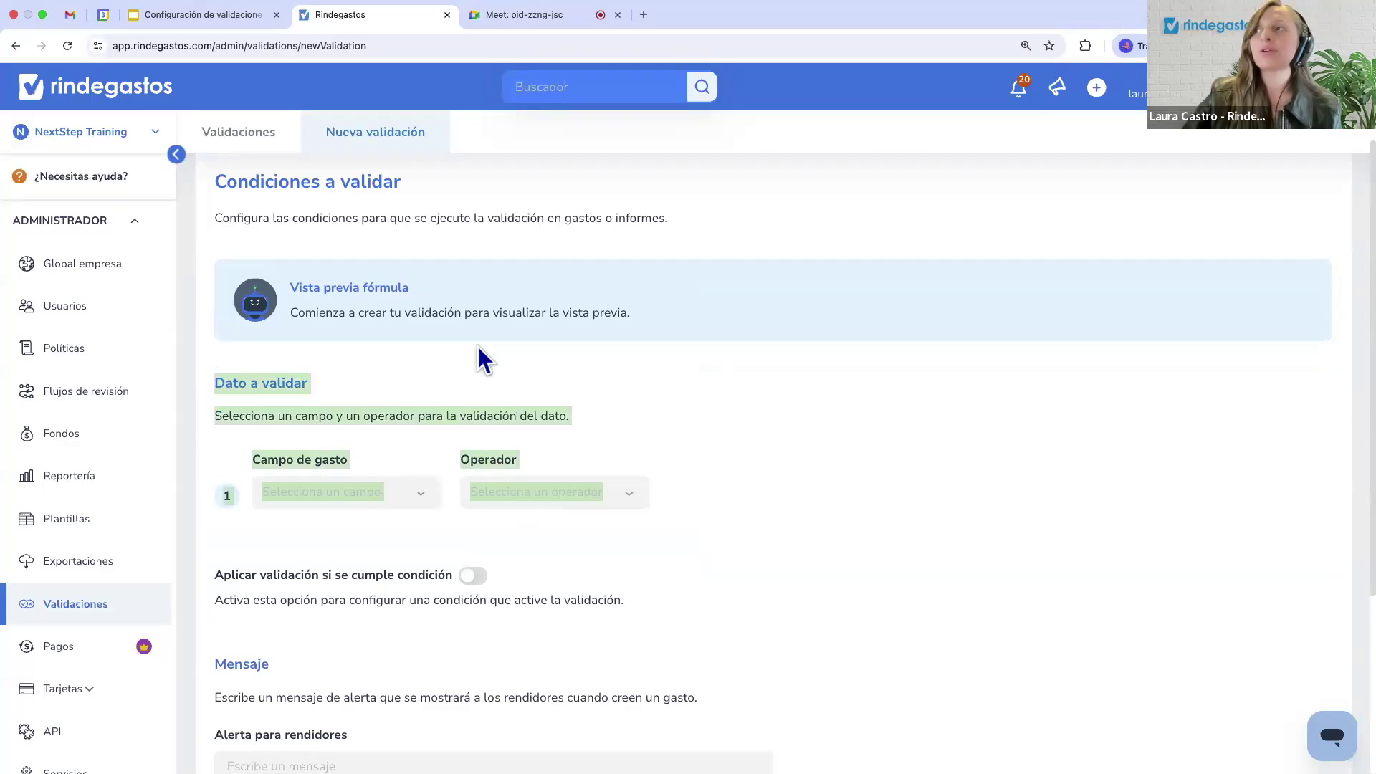
left_click(392, 368)
scroll(391, 369, "down", 2)
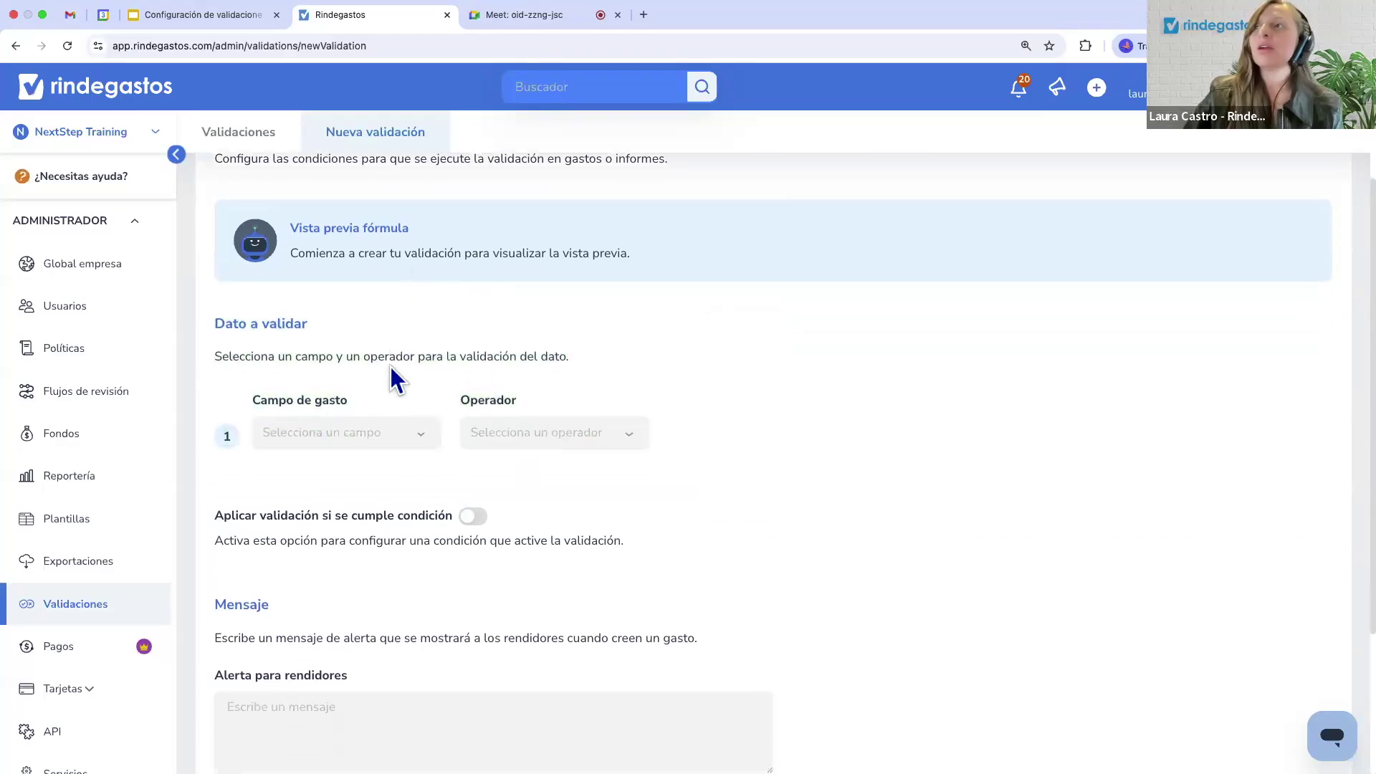
Define the Dato a validar as the expense field Proveedor (texto) with the operator No vacío.
left_click(332, 430)
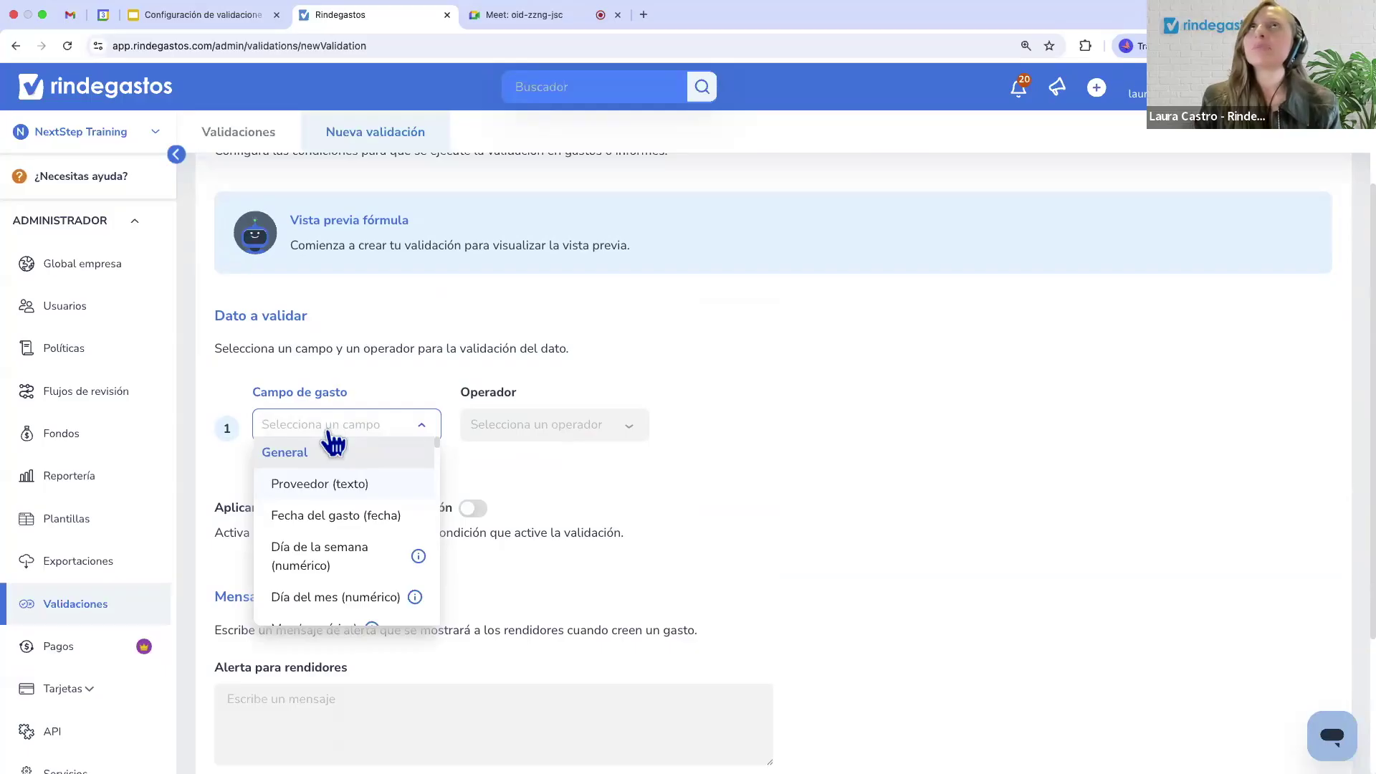
left_click(326, 486)
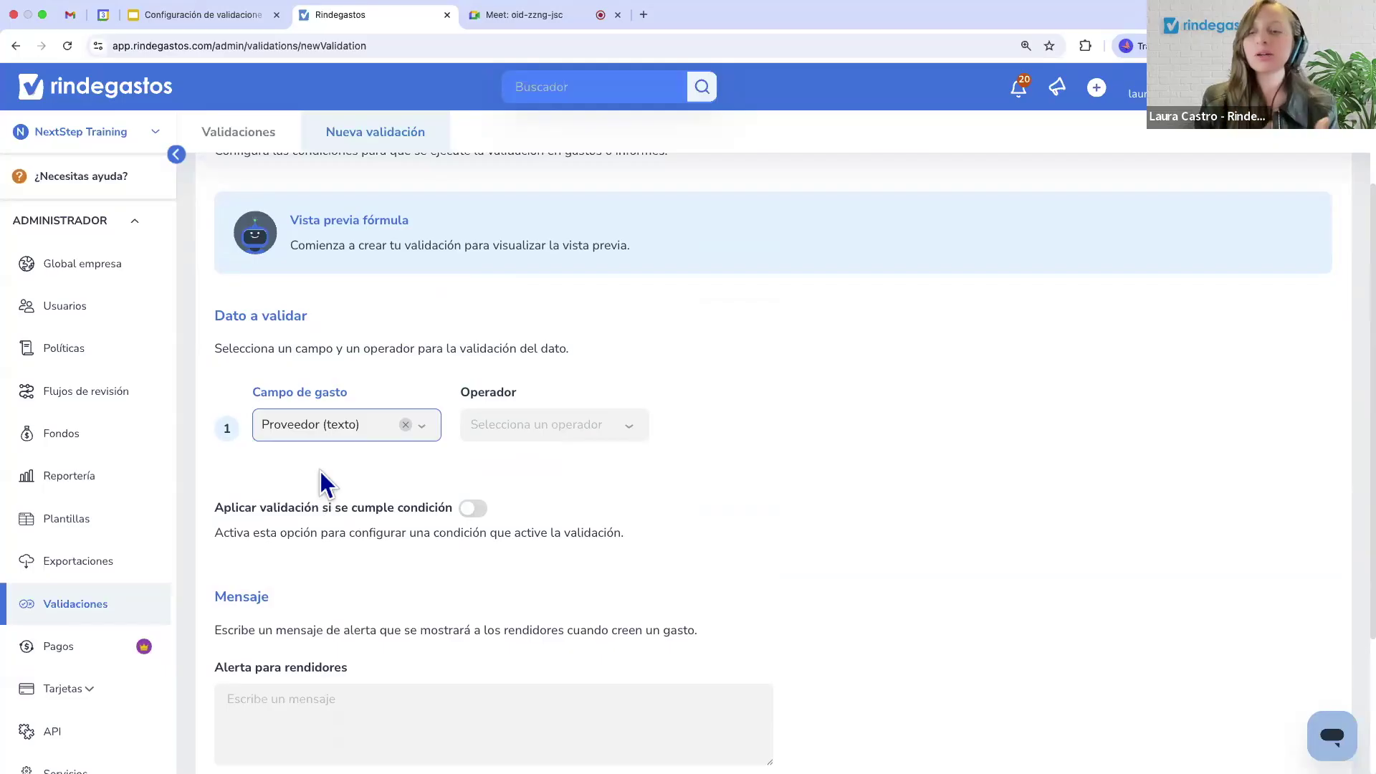
left_click(522, 427)
left_click(531, 527)
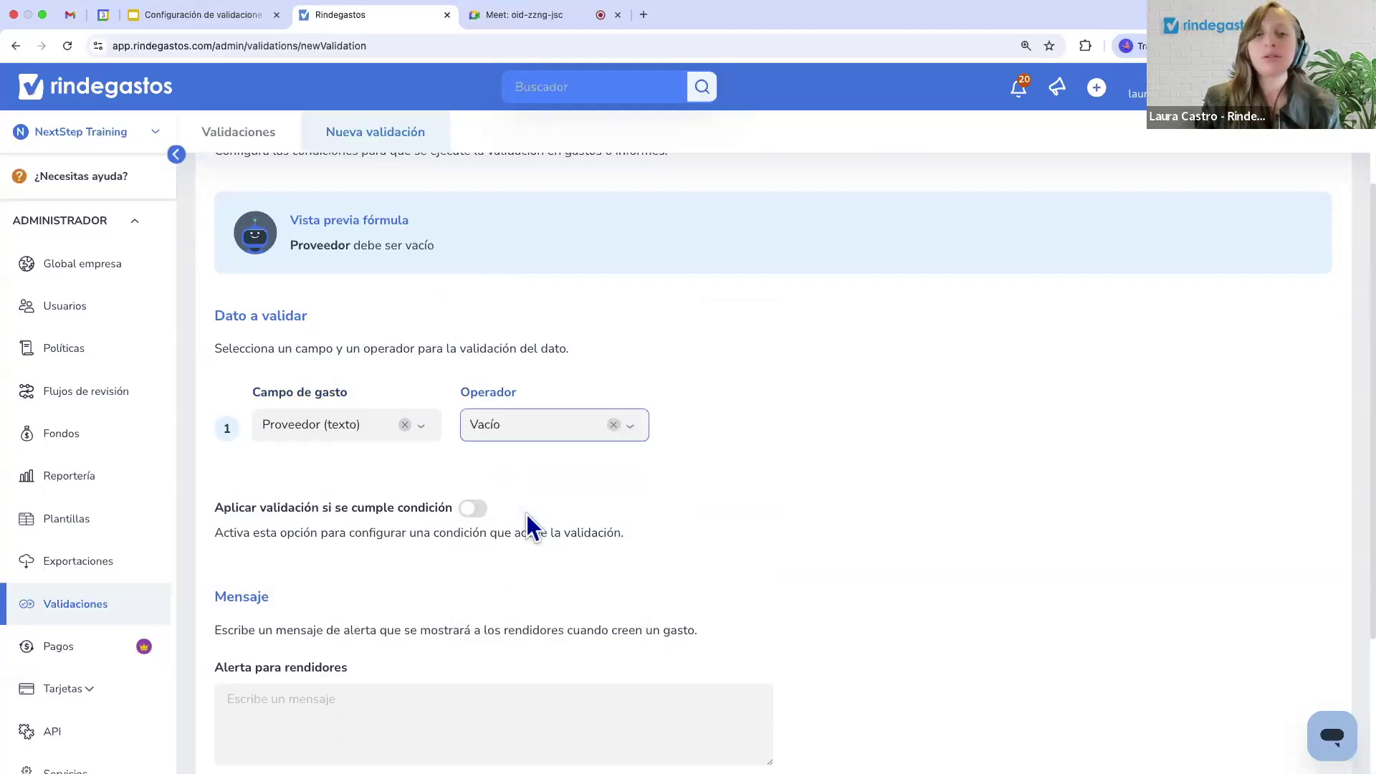
left_click(492, 424)
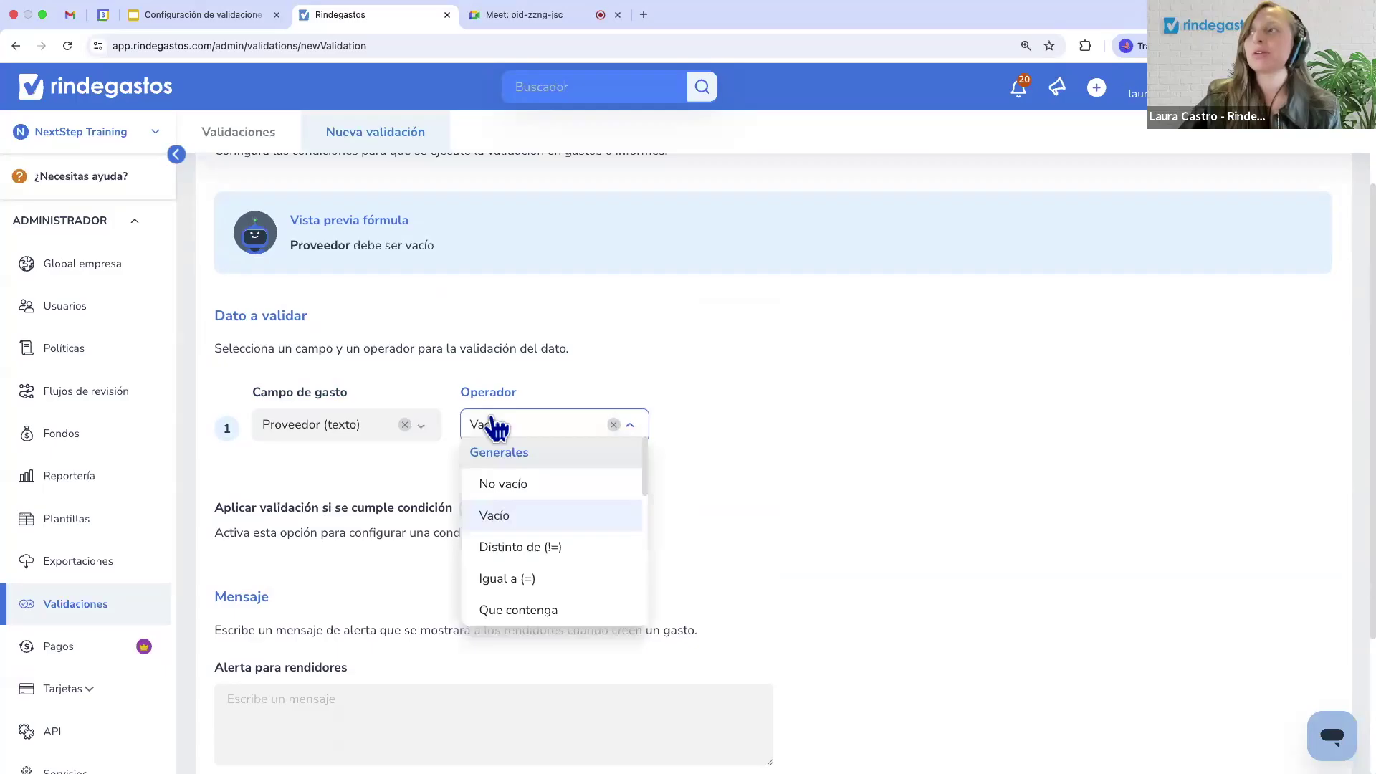
left_click(514, 488)
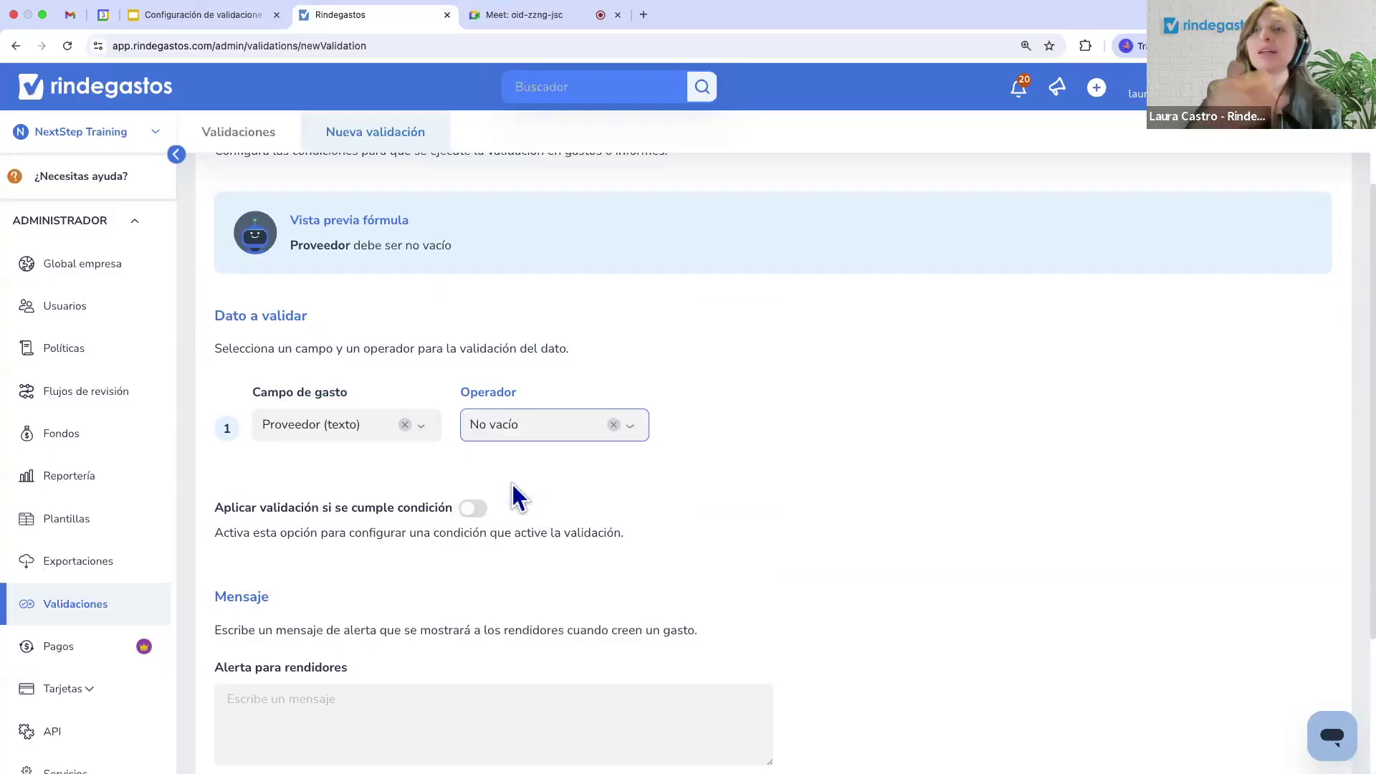
Look through the operators offered for the Proveedor field, from Generales to Identificación fiscal.
left_click(527, 428)
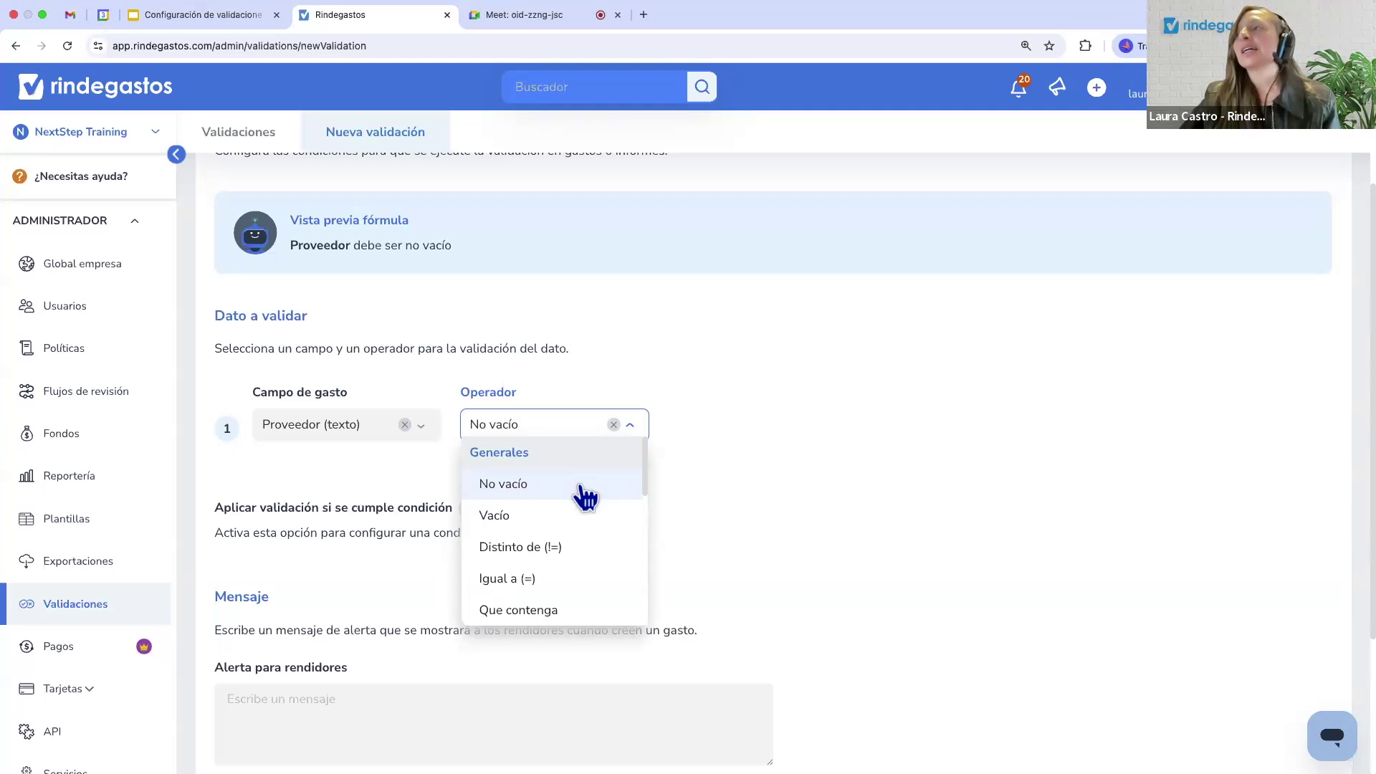
scroll(587, 558, "down", 1)
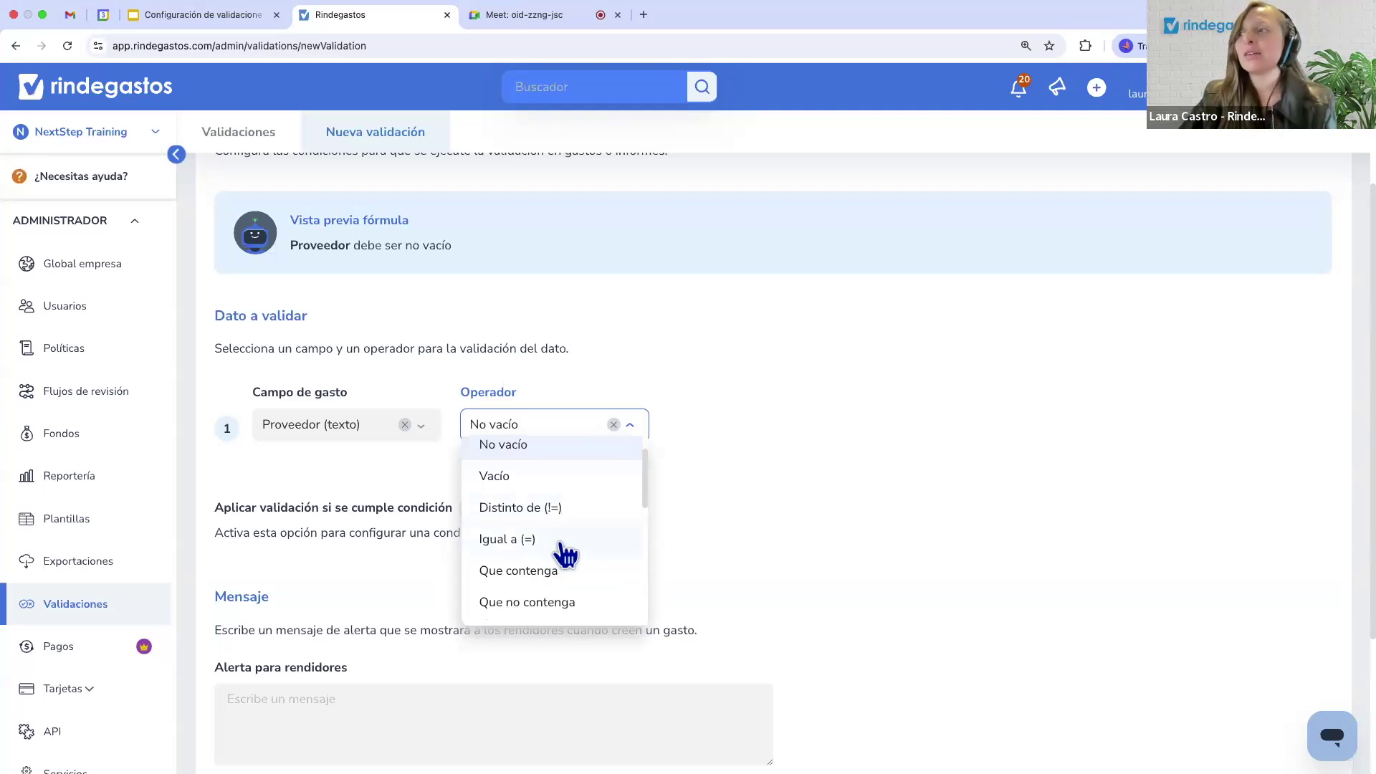
scroll(567, 554, "down", 1)
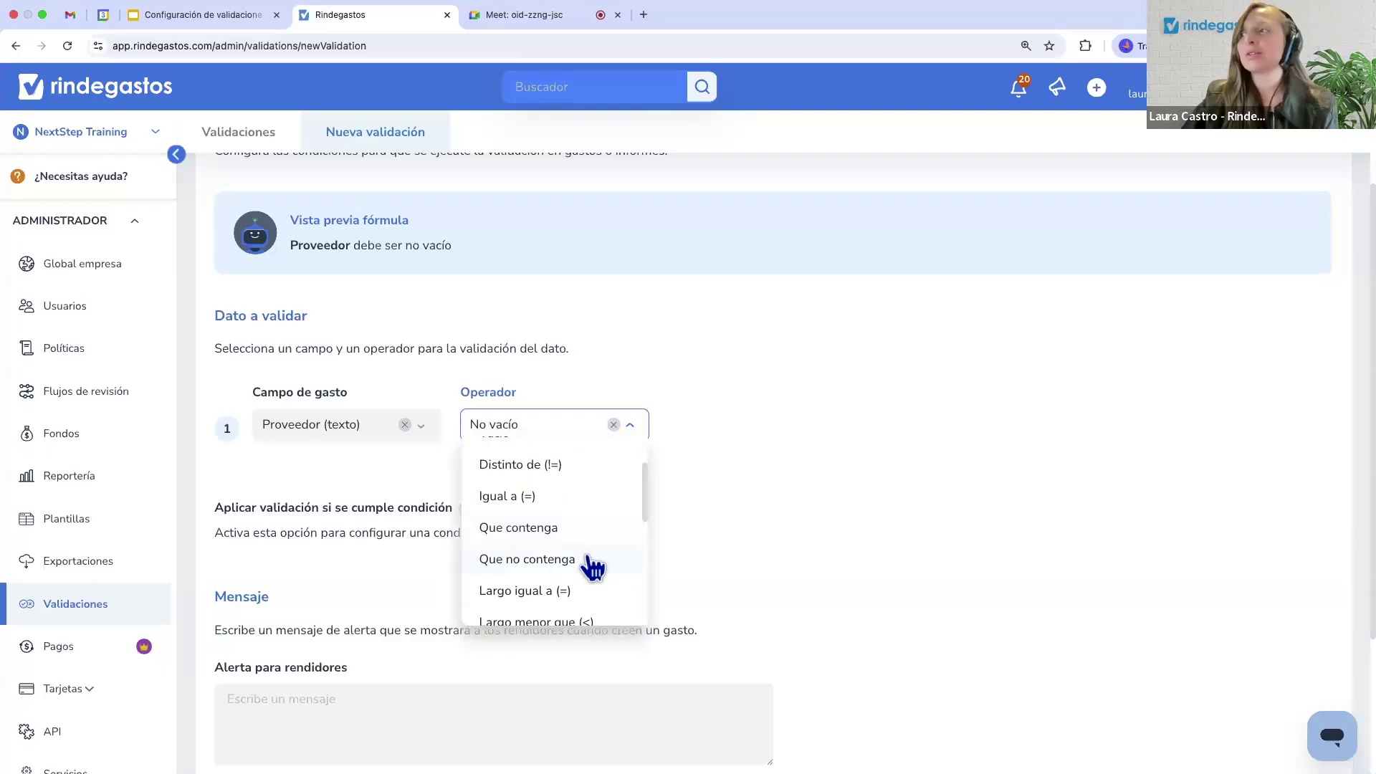
scroll(592, 566, "down", 1)
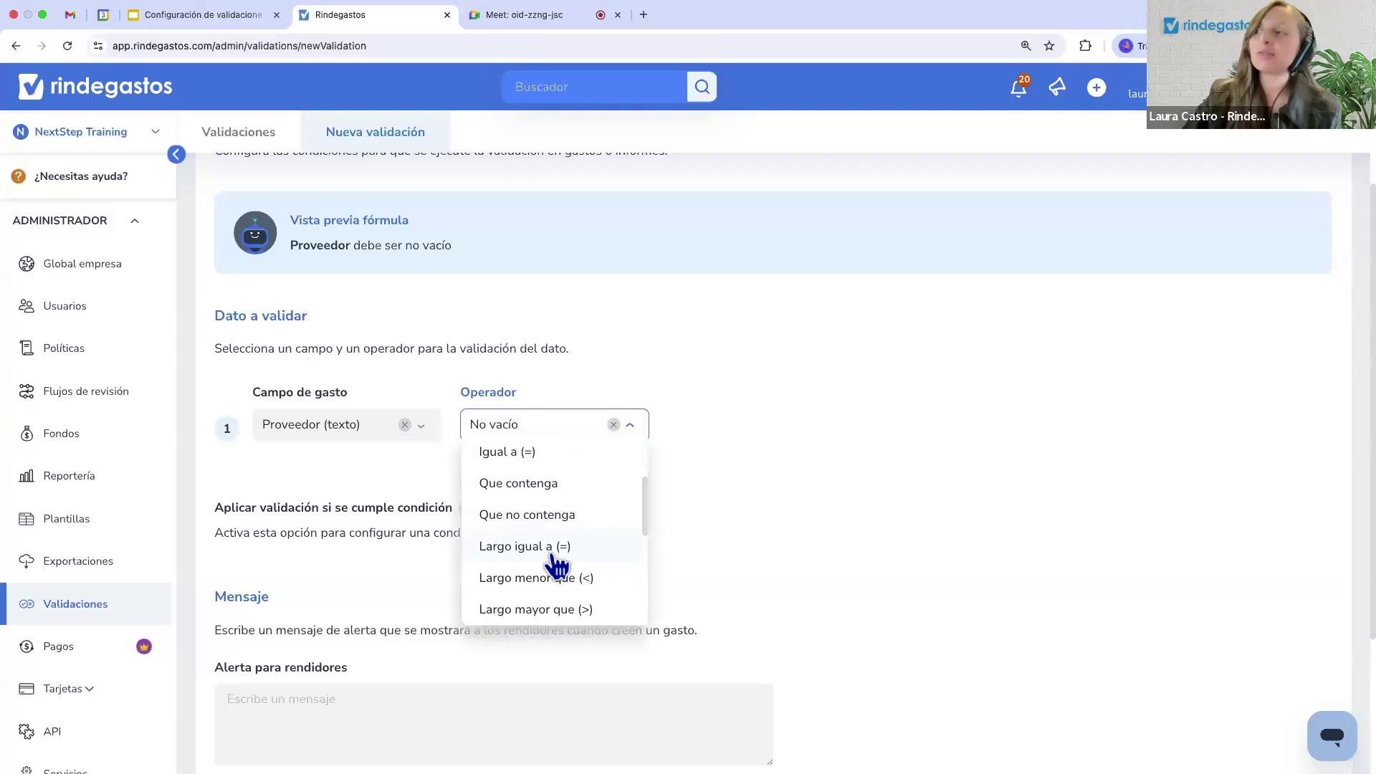
scroll(557, 567, "down", 4)
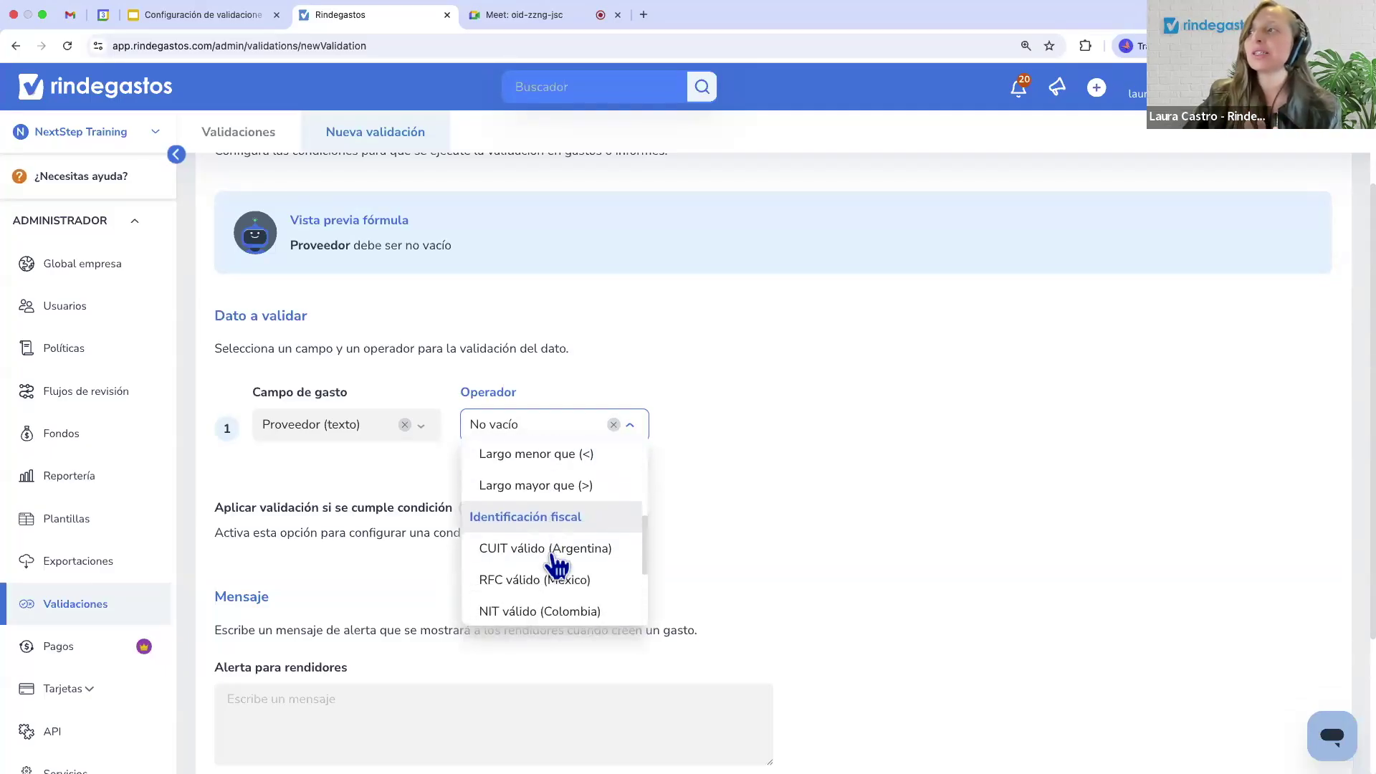
scroll(557, 567, "up", 8)
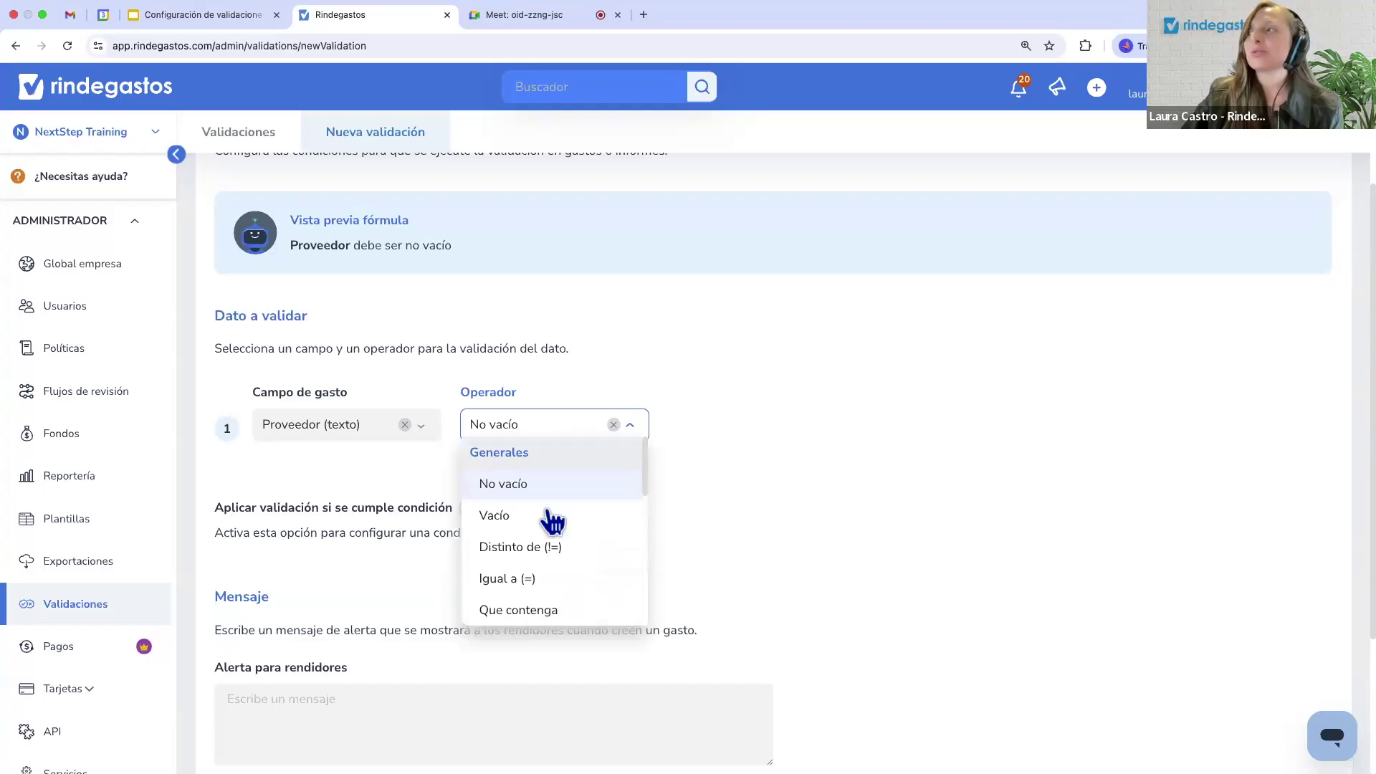
left_click(646, 355)
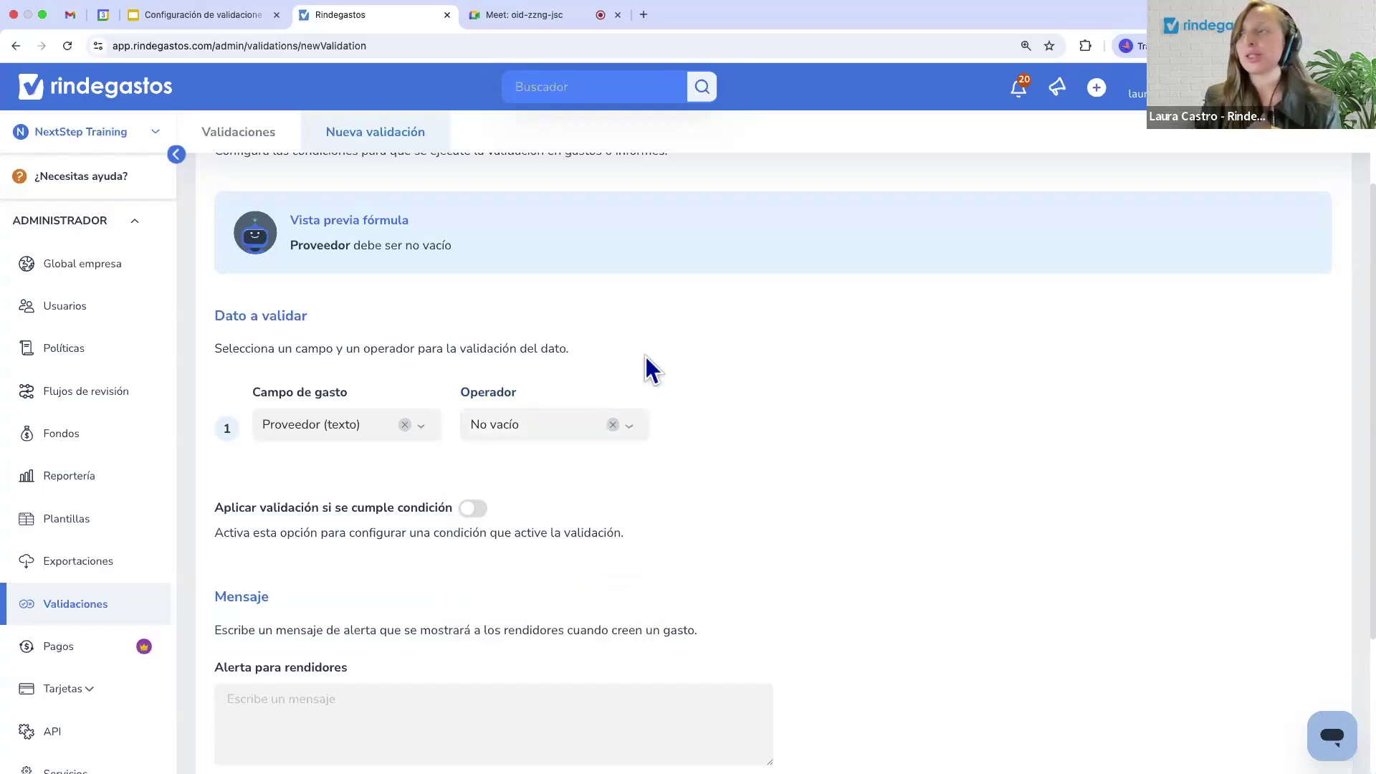
Search the available expense fields for "tip", clear the search and browse the full field list.
left_click(361, 424)
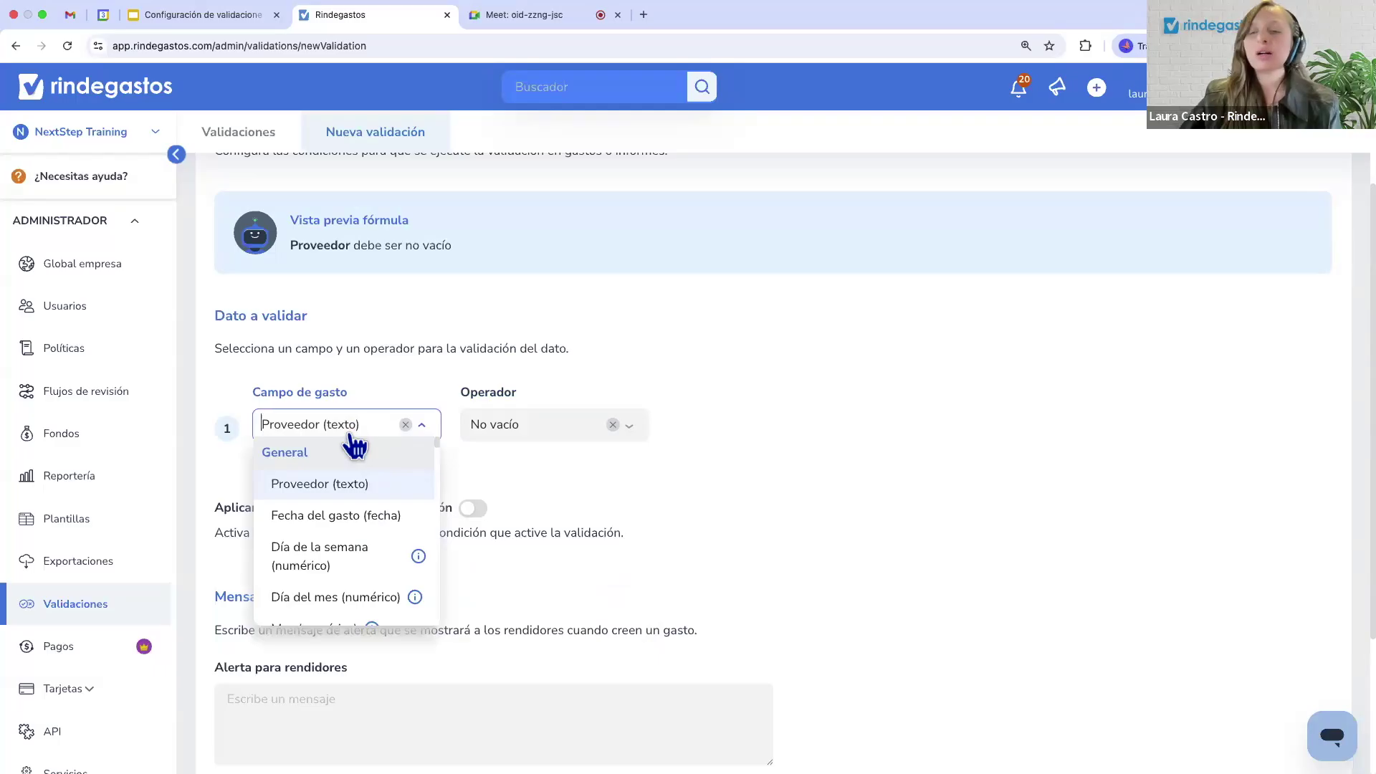
type("tip")
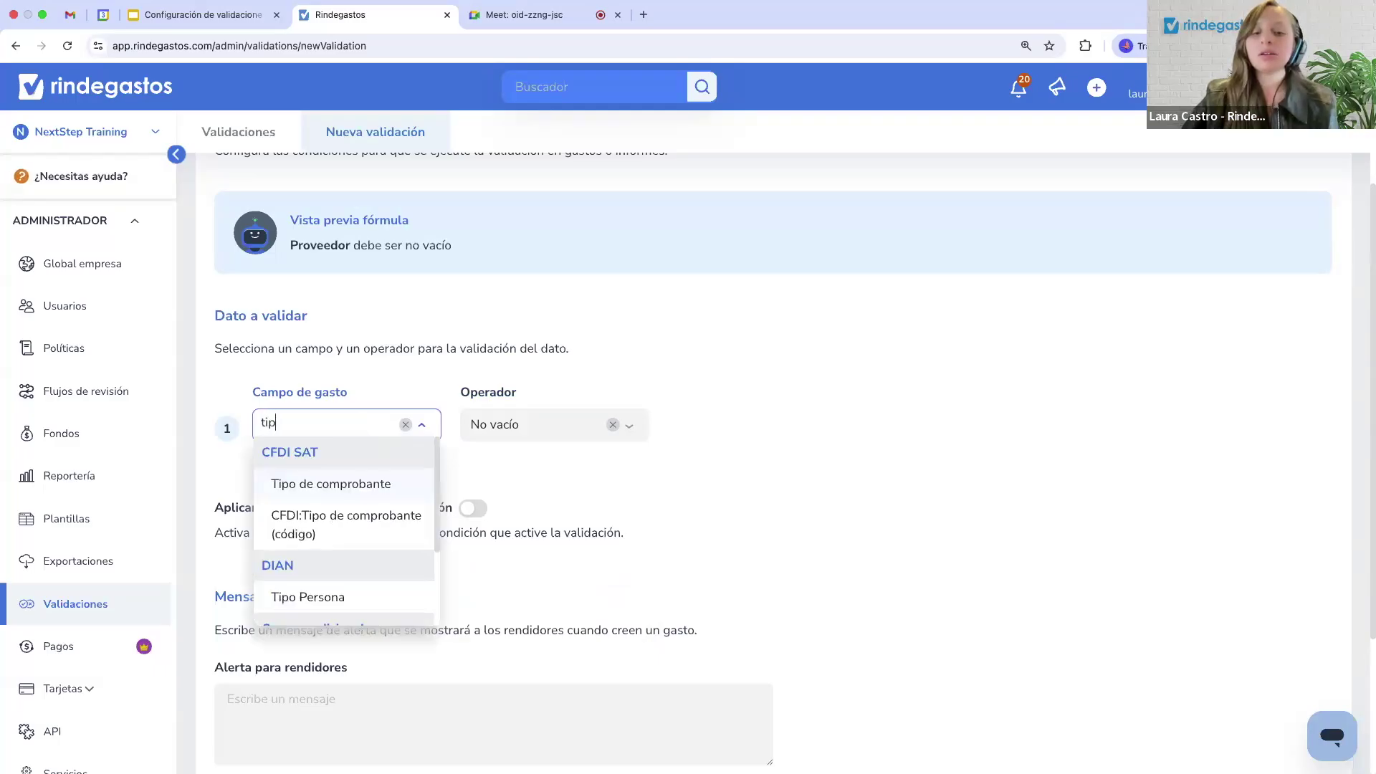
key("BackSpace")
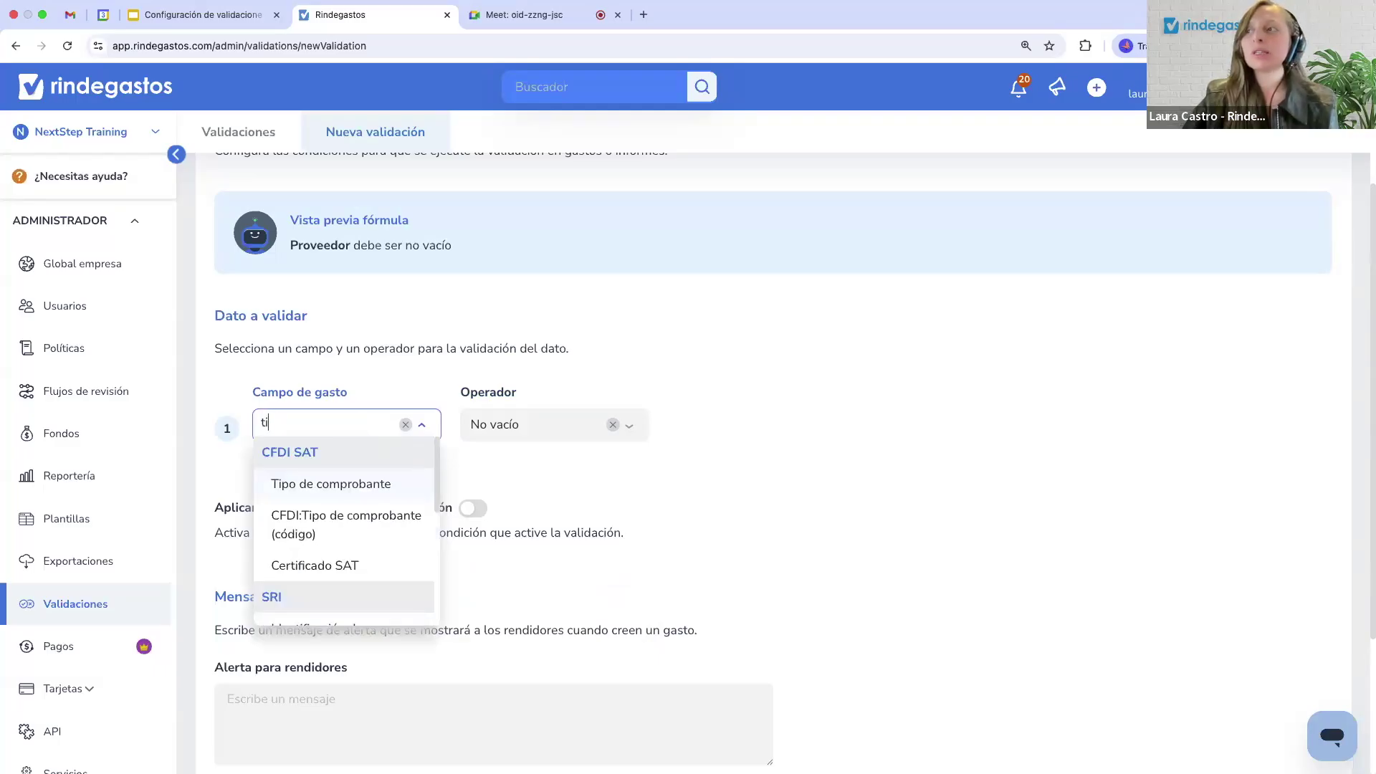
key("BackSpace")
key("BackSpace")
scroll(356, 520, "down", 1)
scroll(356, 523, "down", 5)
scroll(356, 522, "down", 4)
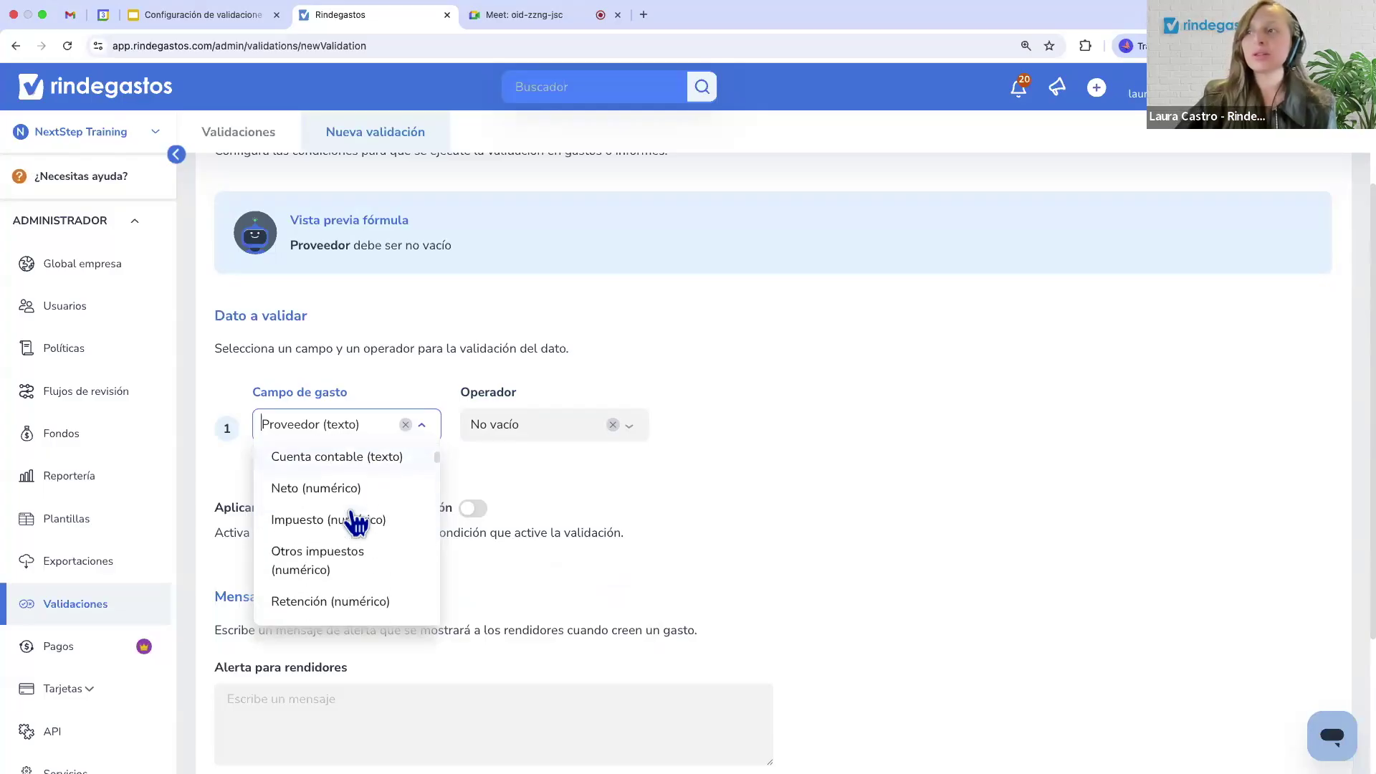
Change the expense field under Dato a validar to Número de archivos adjuntos (numérico).
type("ar")
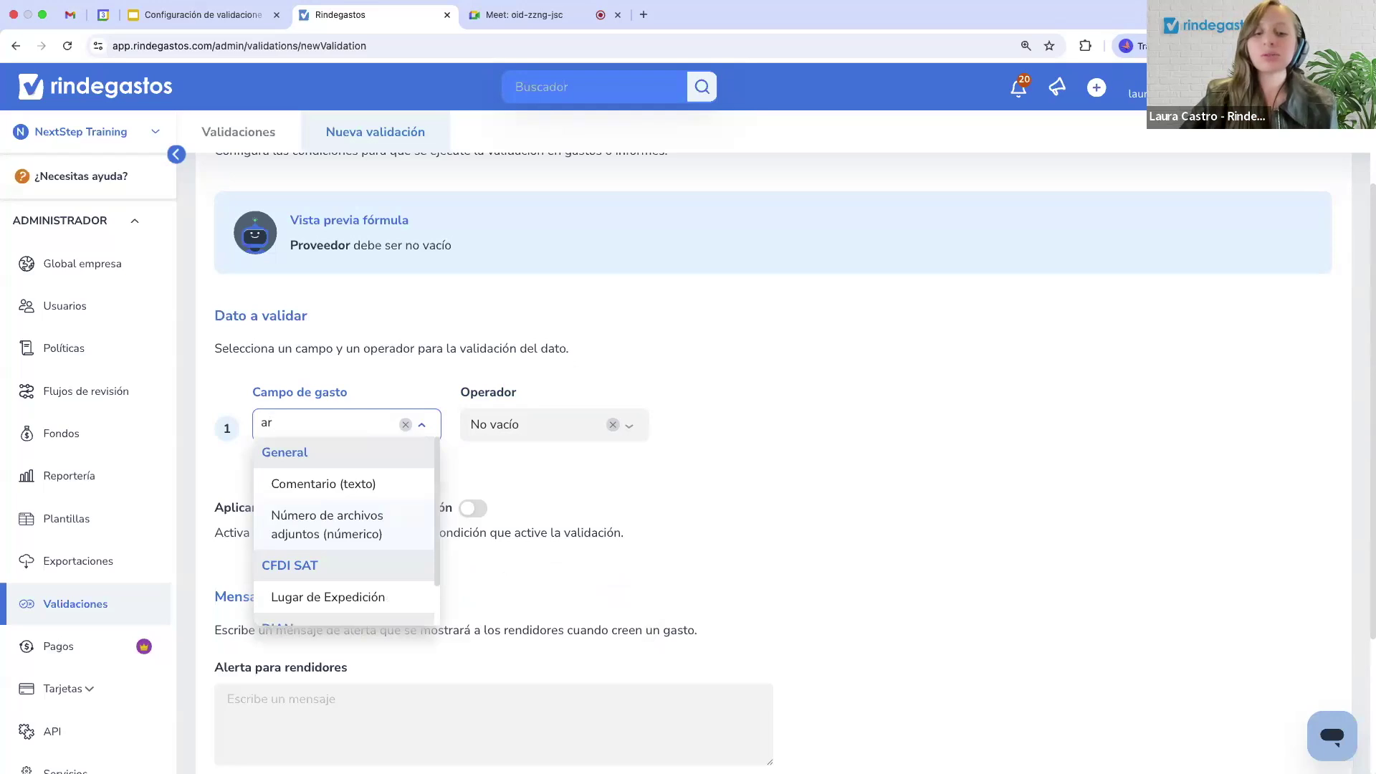
type("chivo")
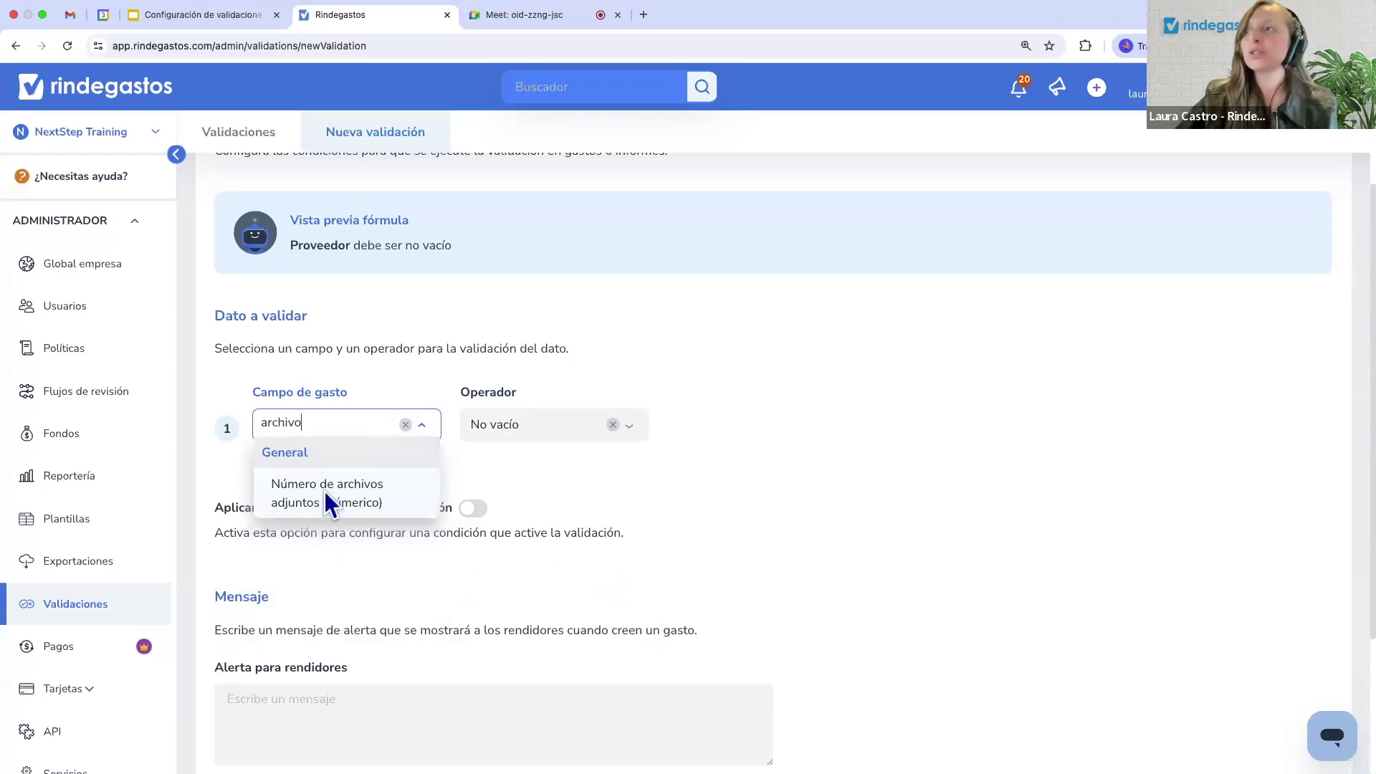
left_click(369, 501)
Set the operator for the attached-files field to Mayor o igual que (>=) with a comparator value of 1.
left_click(530, 427)
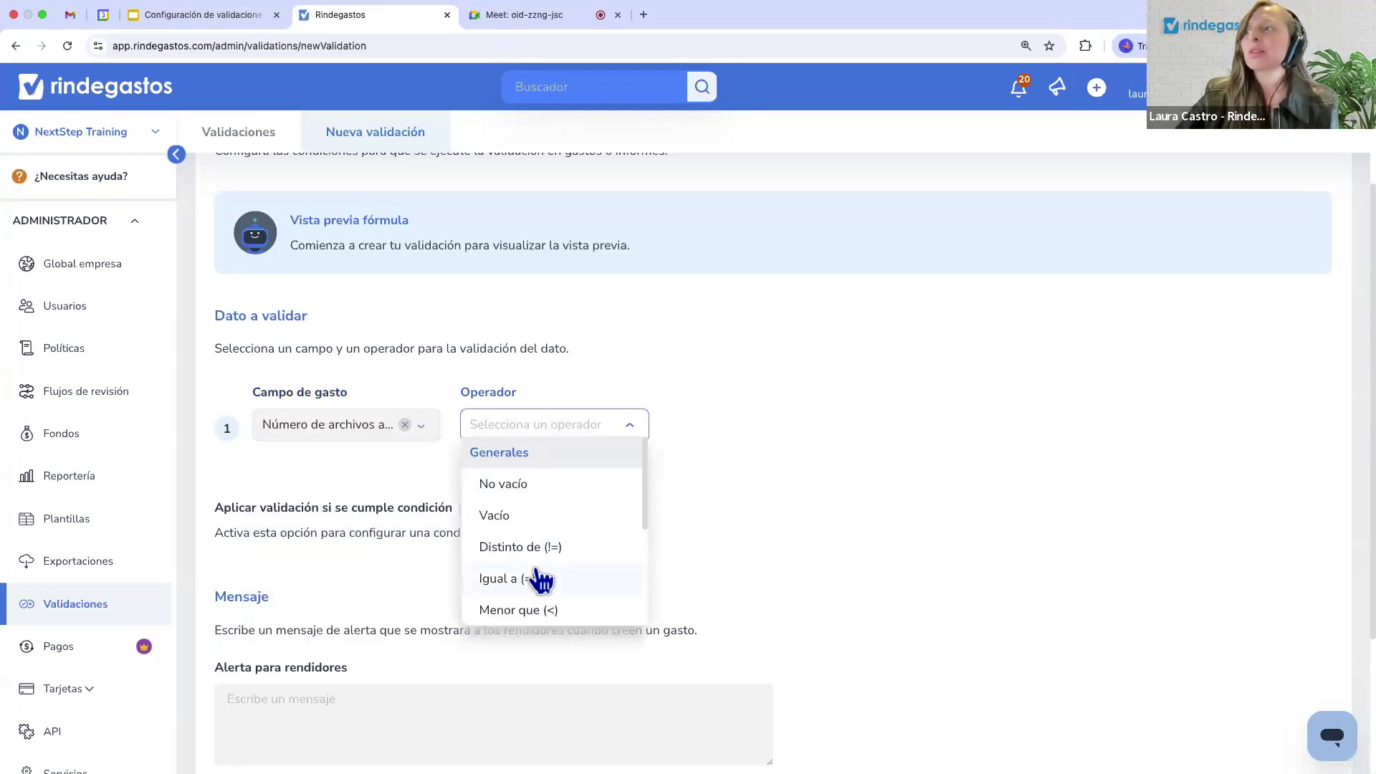
scroll(539, 577, "down", 1)
scroll(541, 577, "down", 1)
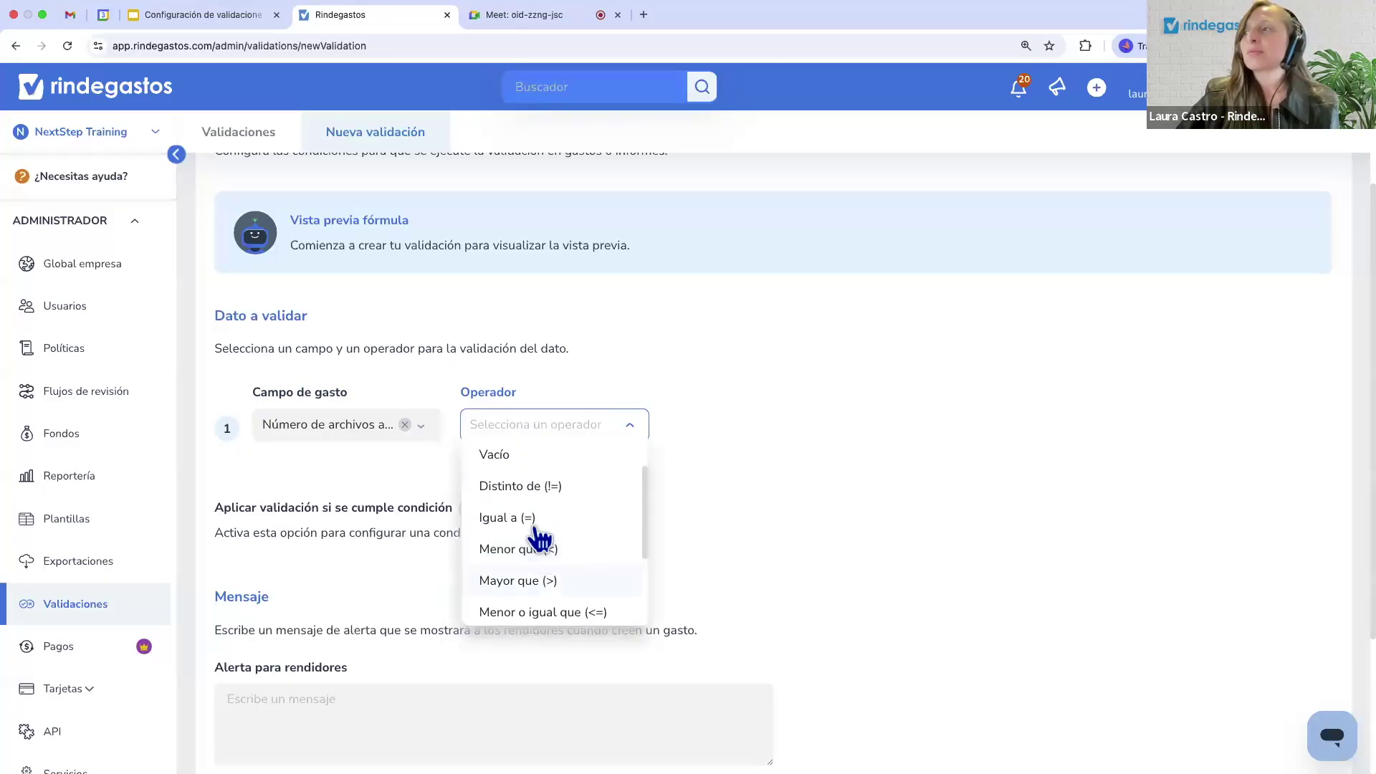
scroll(541, 596, "down", 1)
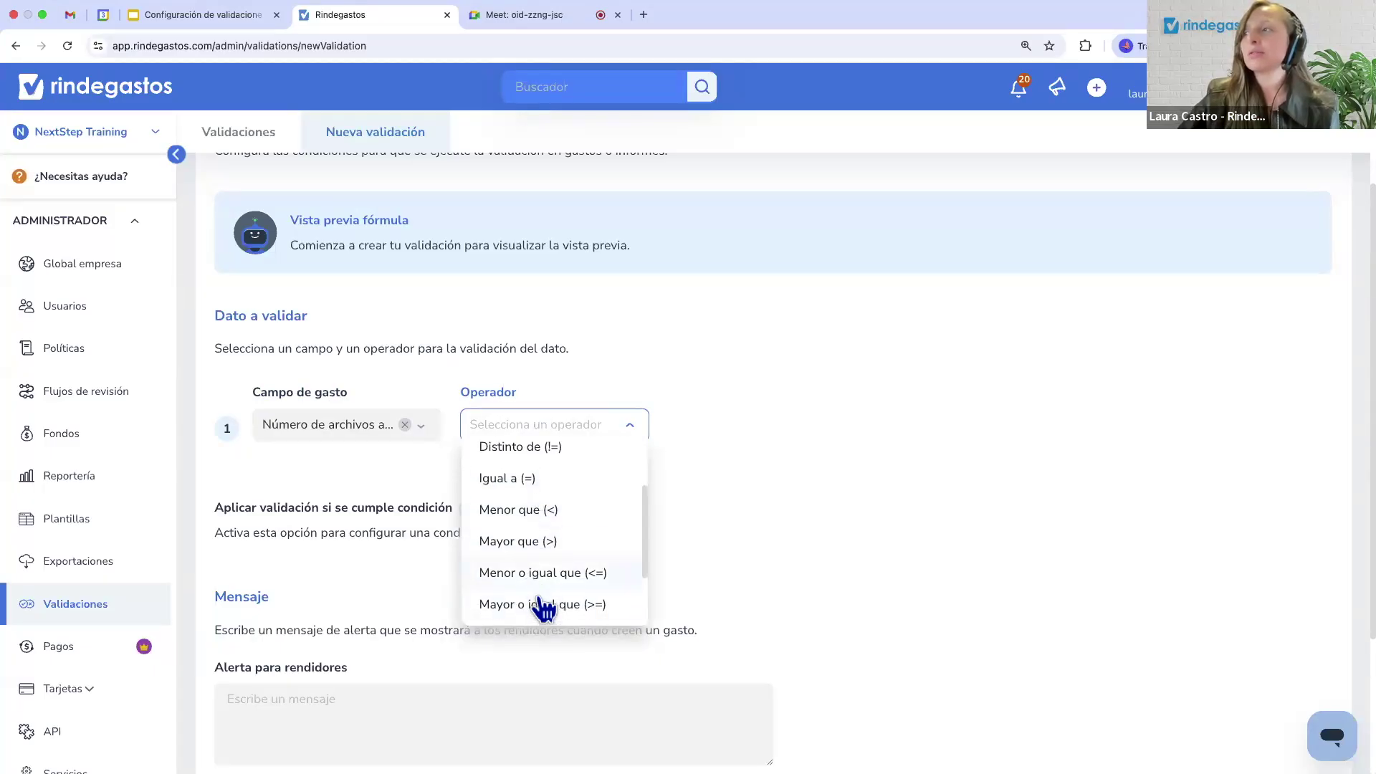
left_click(538, 604)
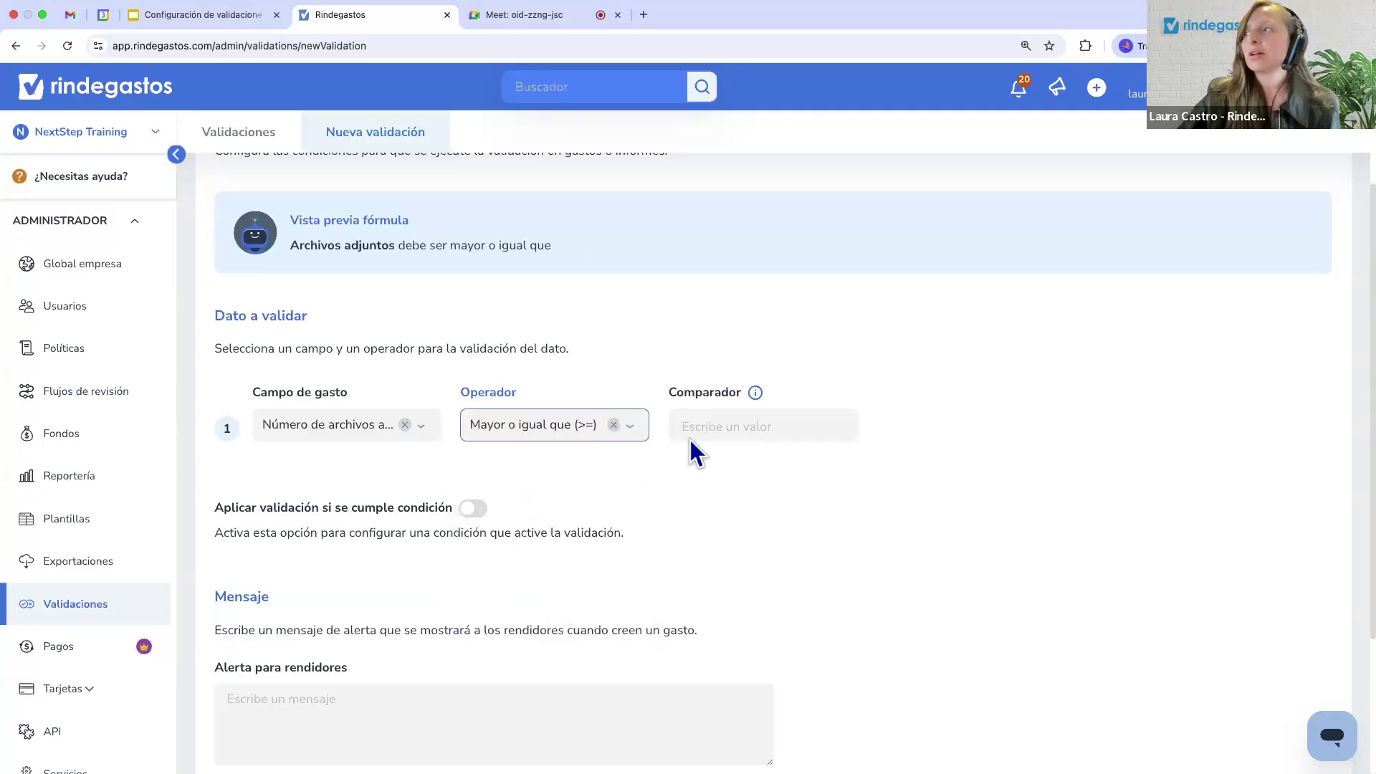
left_click(682, 424)
type("1")
left_click(701, 474)
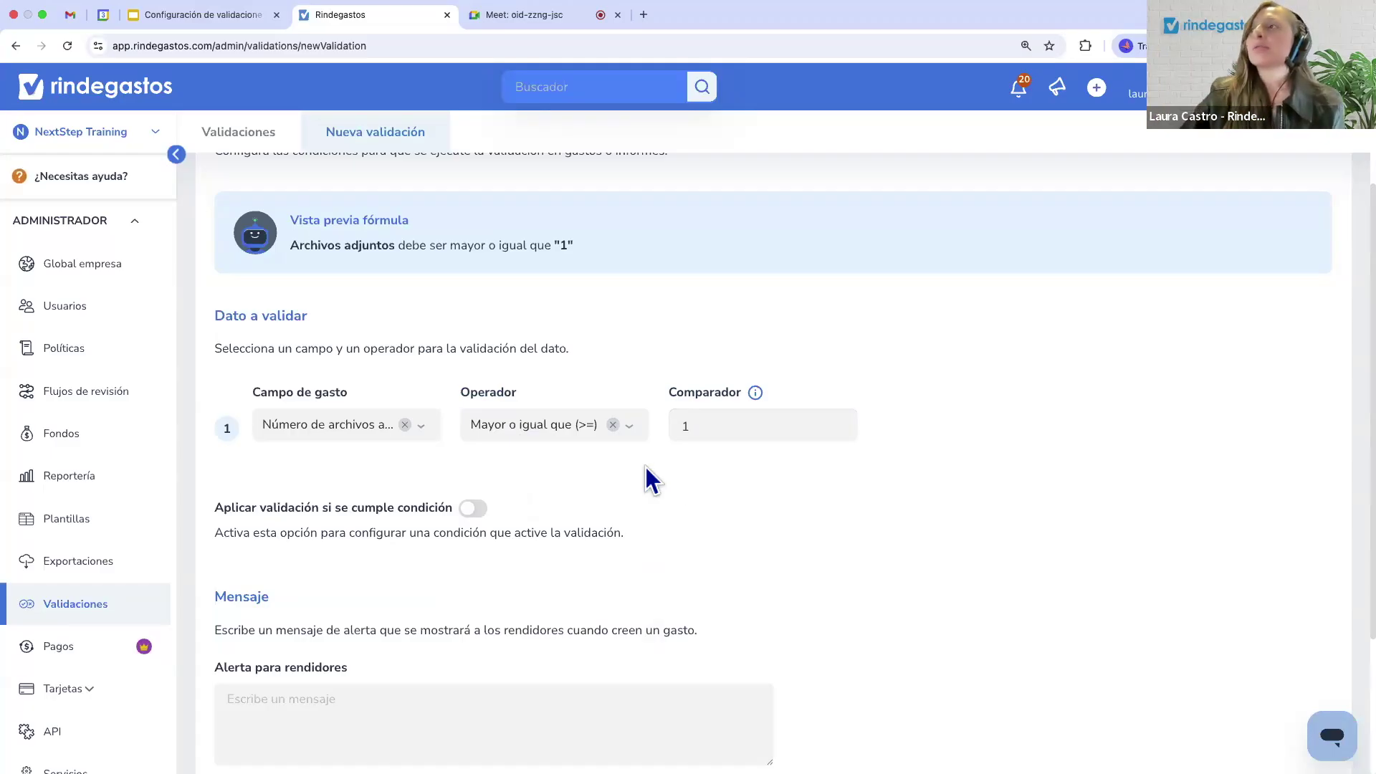
Copy the formula preview text into the Alerta para rendidores message.
scroll(651, 480, "down", 3)
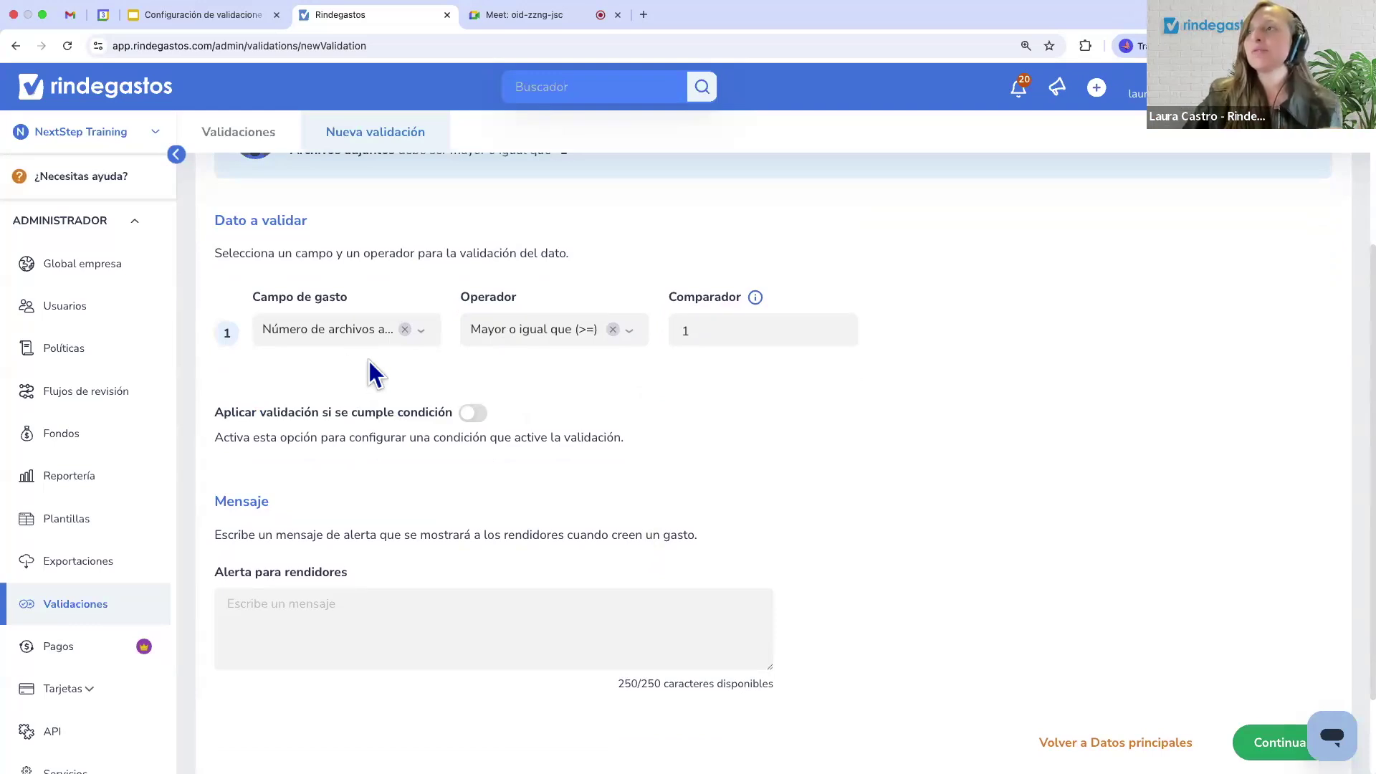
scroll(319, 537, "up", 1)
scroll(319, 539, "up", 2)
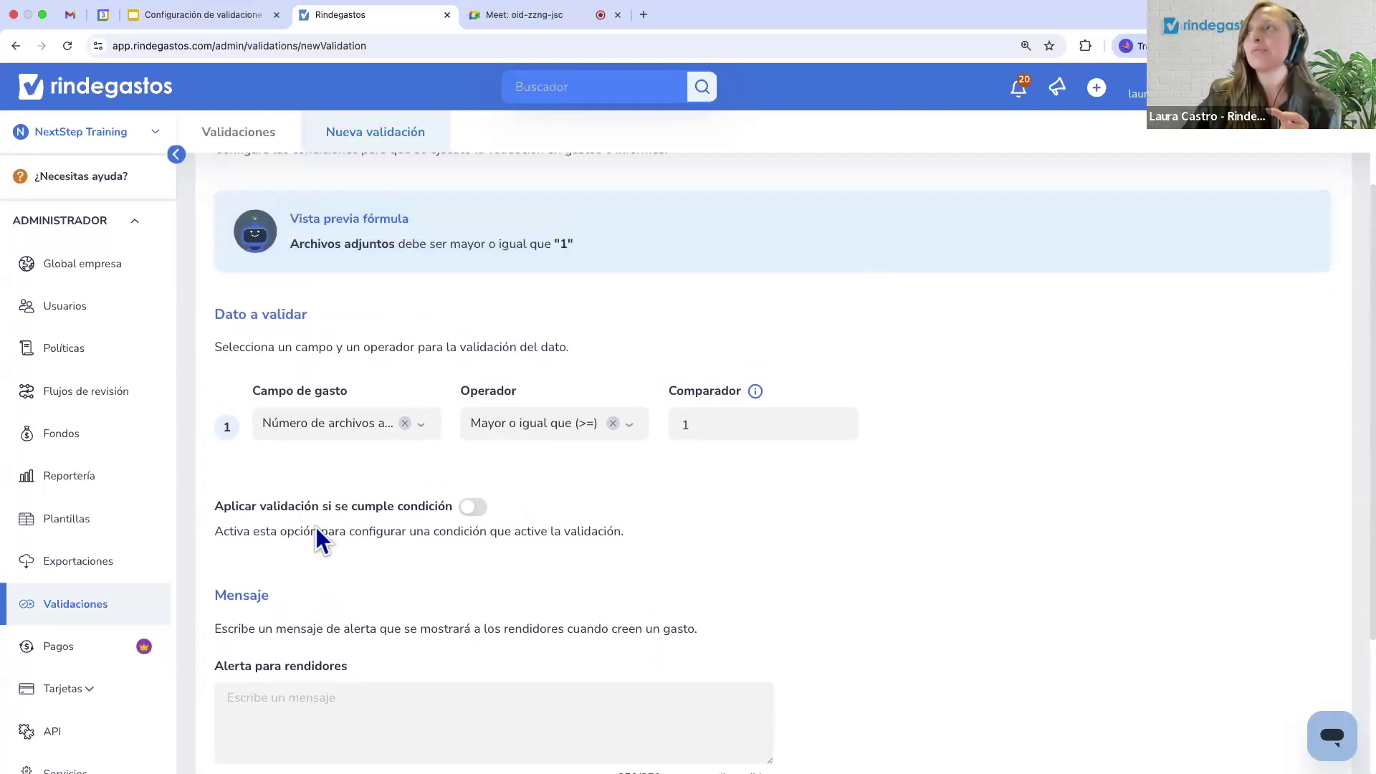
left_click_drag(292, 319, 398, 322)
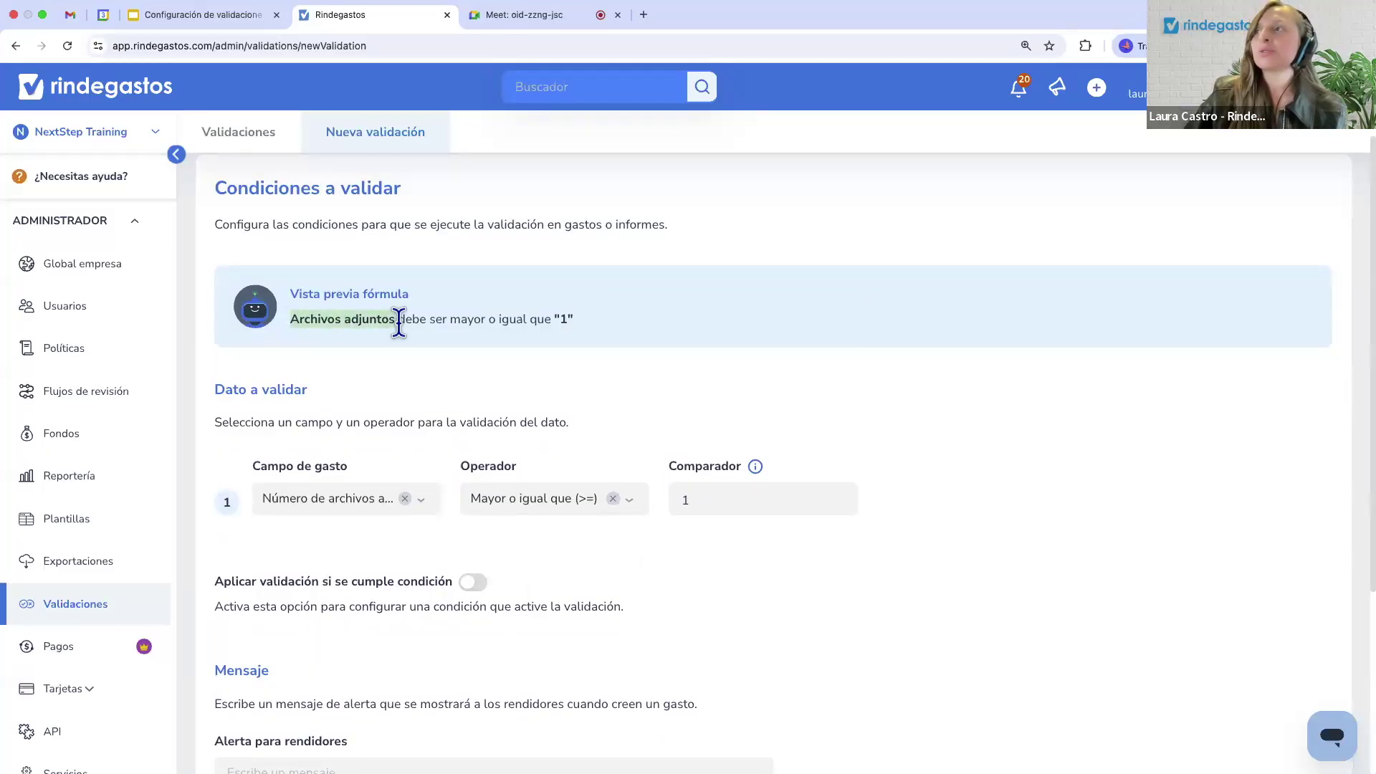
left_click_drag(583, 322, 297, 317)
scroll(306, 492, "down", 4)
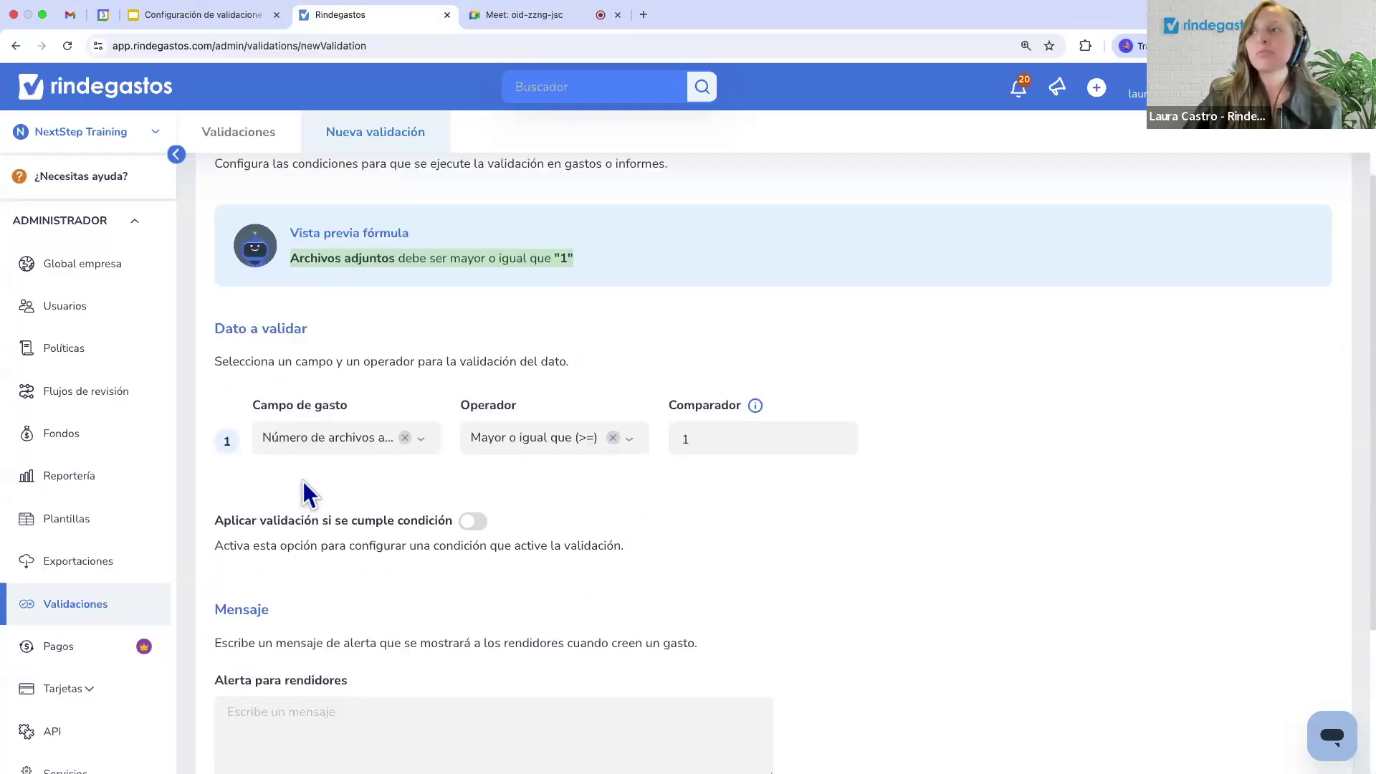
left_click(296, 511)
type("Archivos adjuntos debe ser mayor o igual que \"1\"")
key("BackSpace")
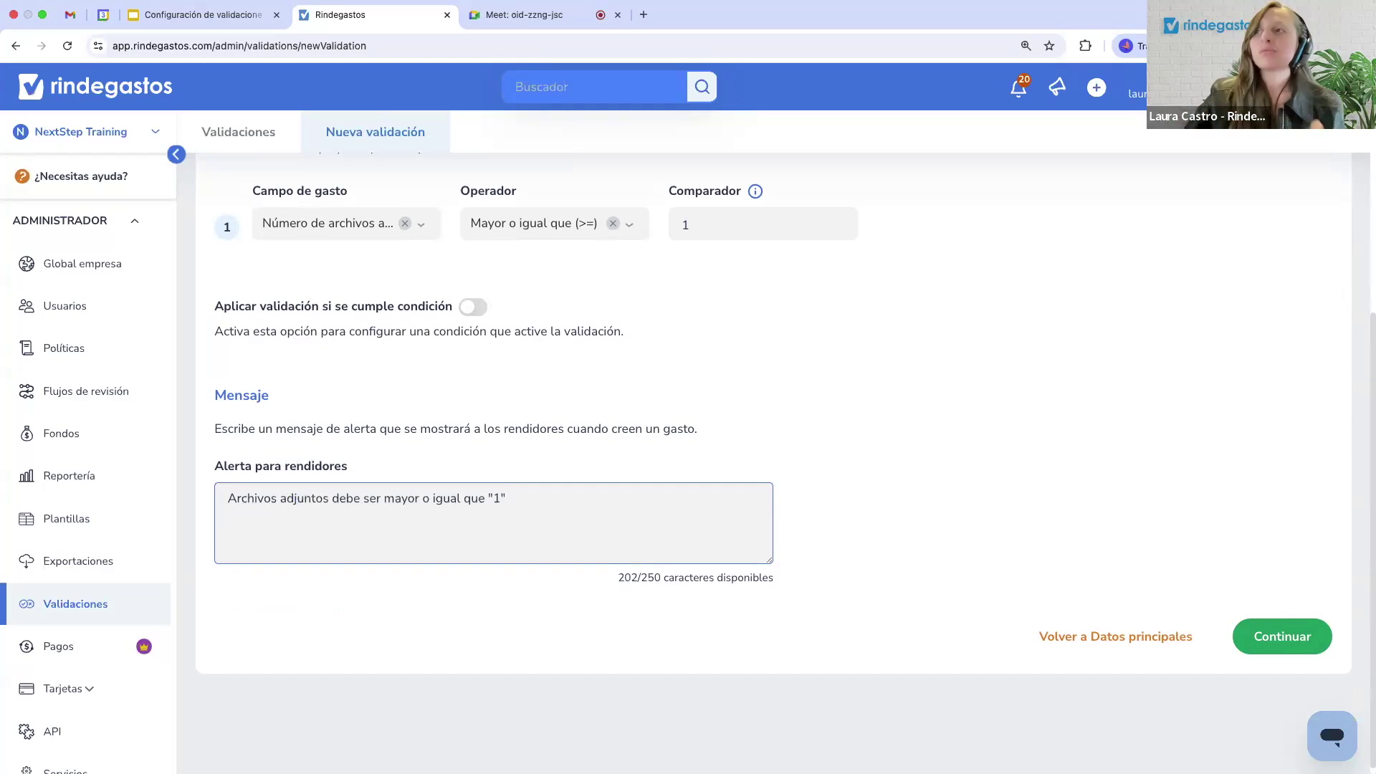
Write the alert for rendidores as "Por favor adjuntar los comprobantes del gasto." and continue to Otras opciones.
triple_click(462, 495)
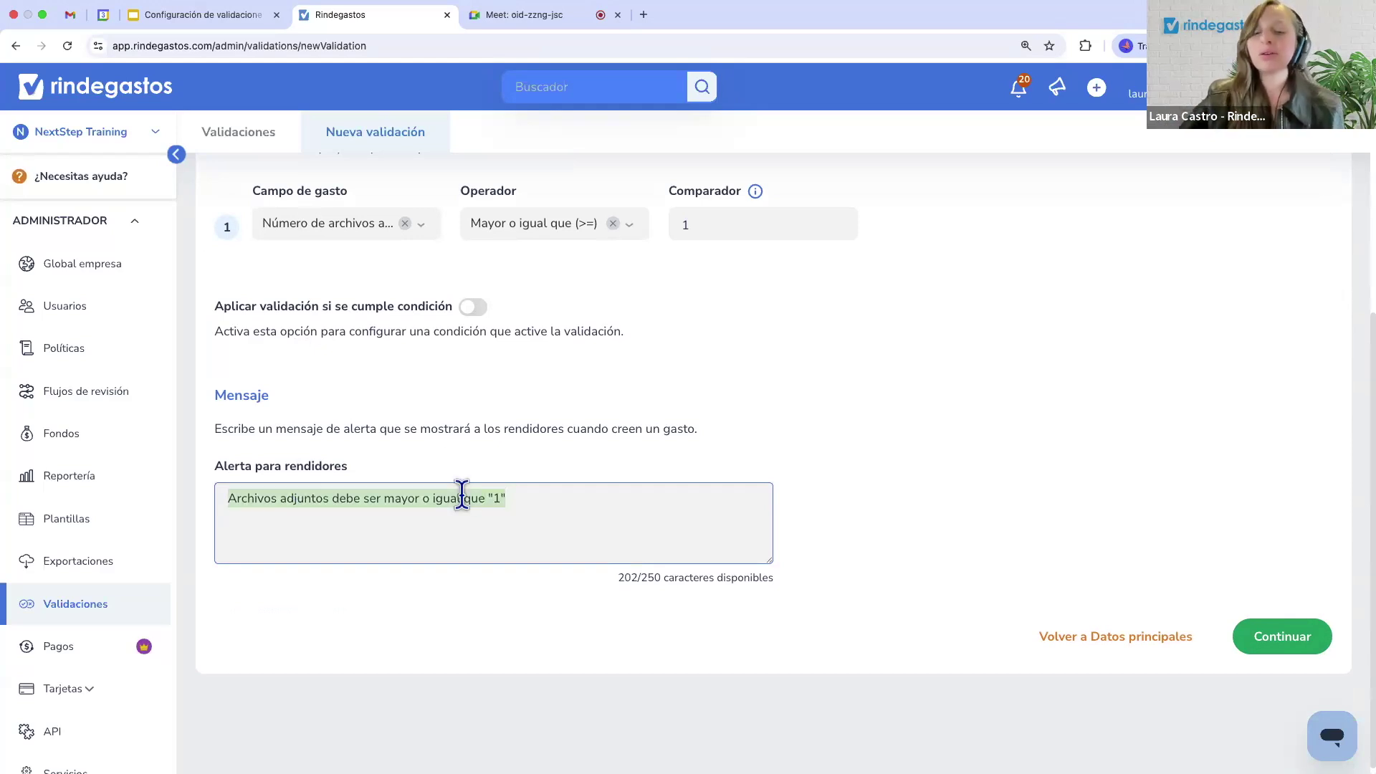
type("P")
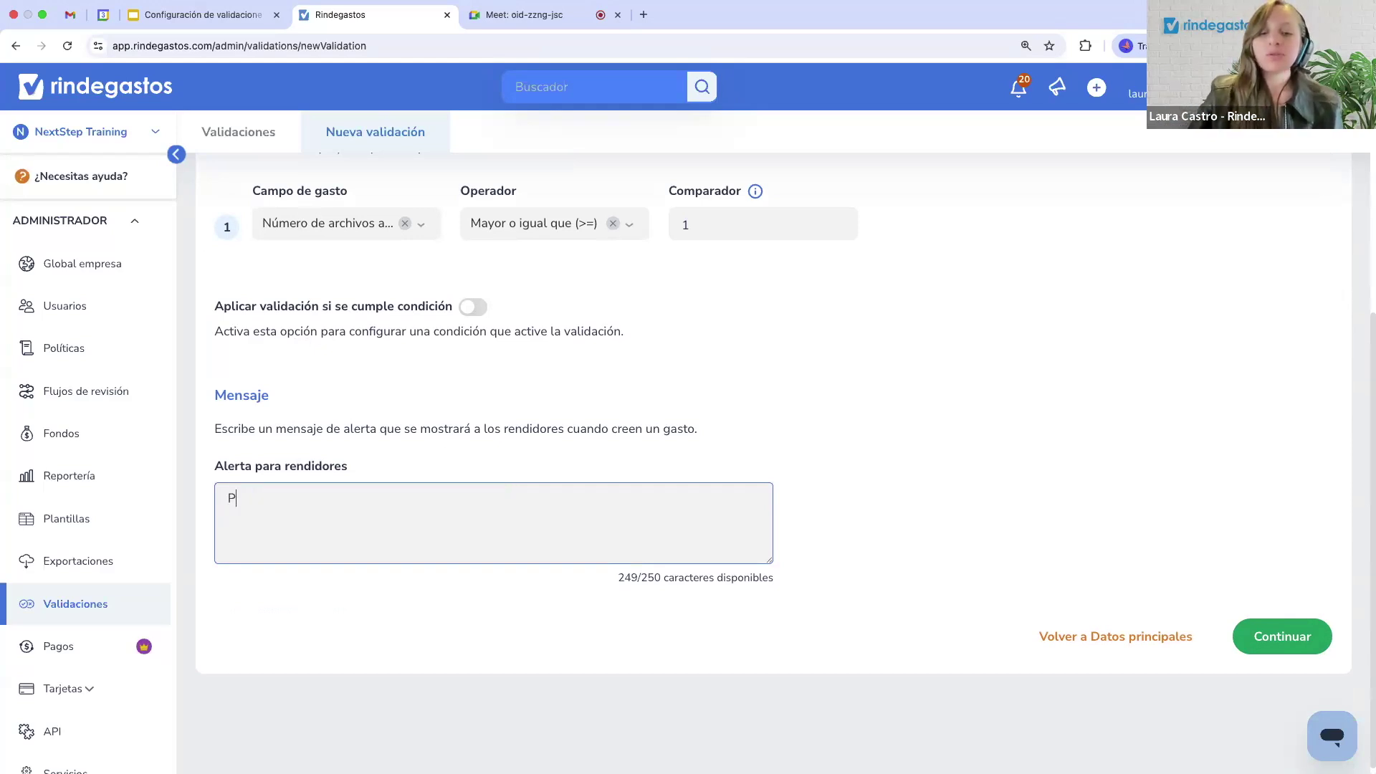
type("or favor adjuntas")
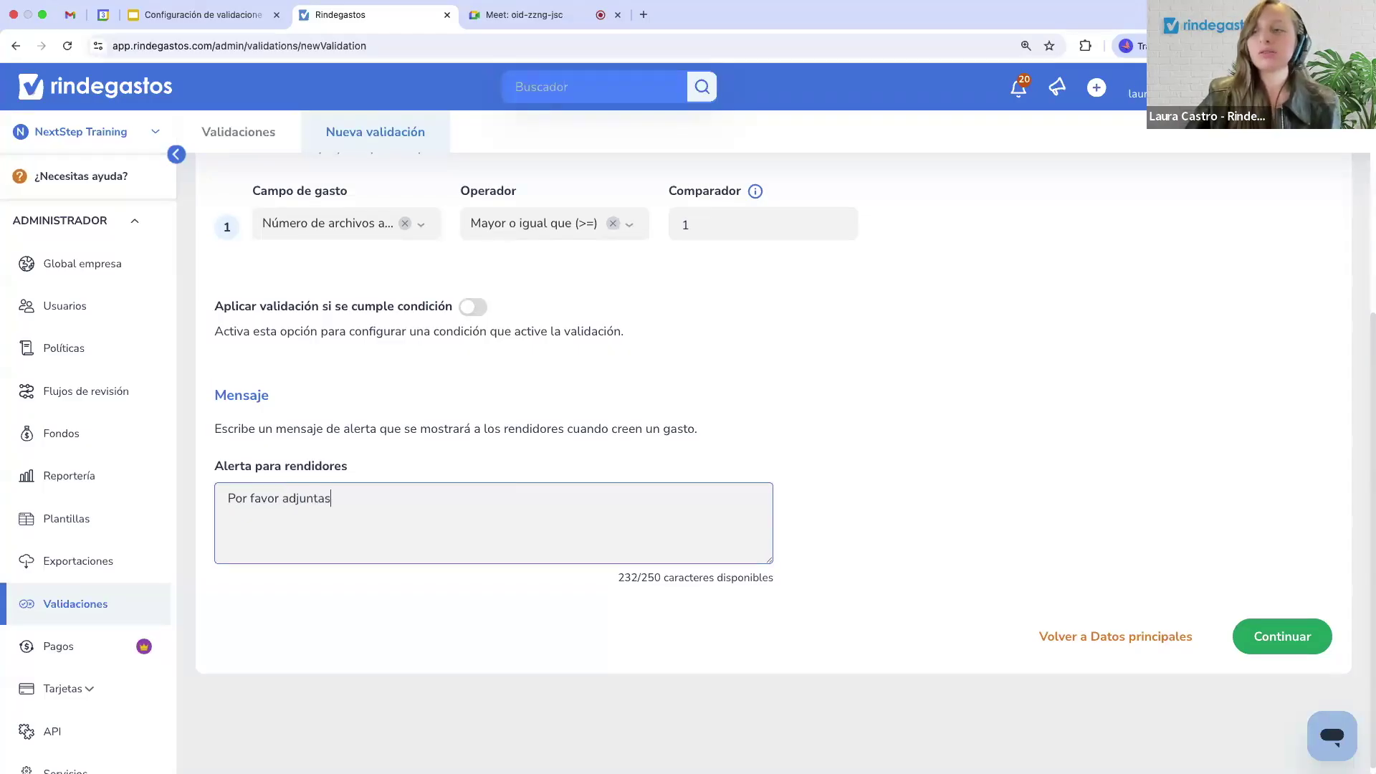
key("BackSpace")
type("r l")
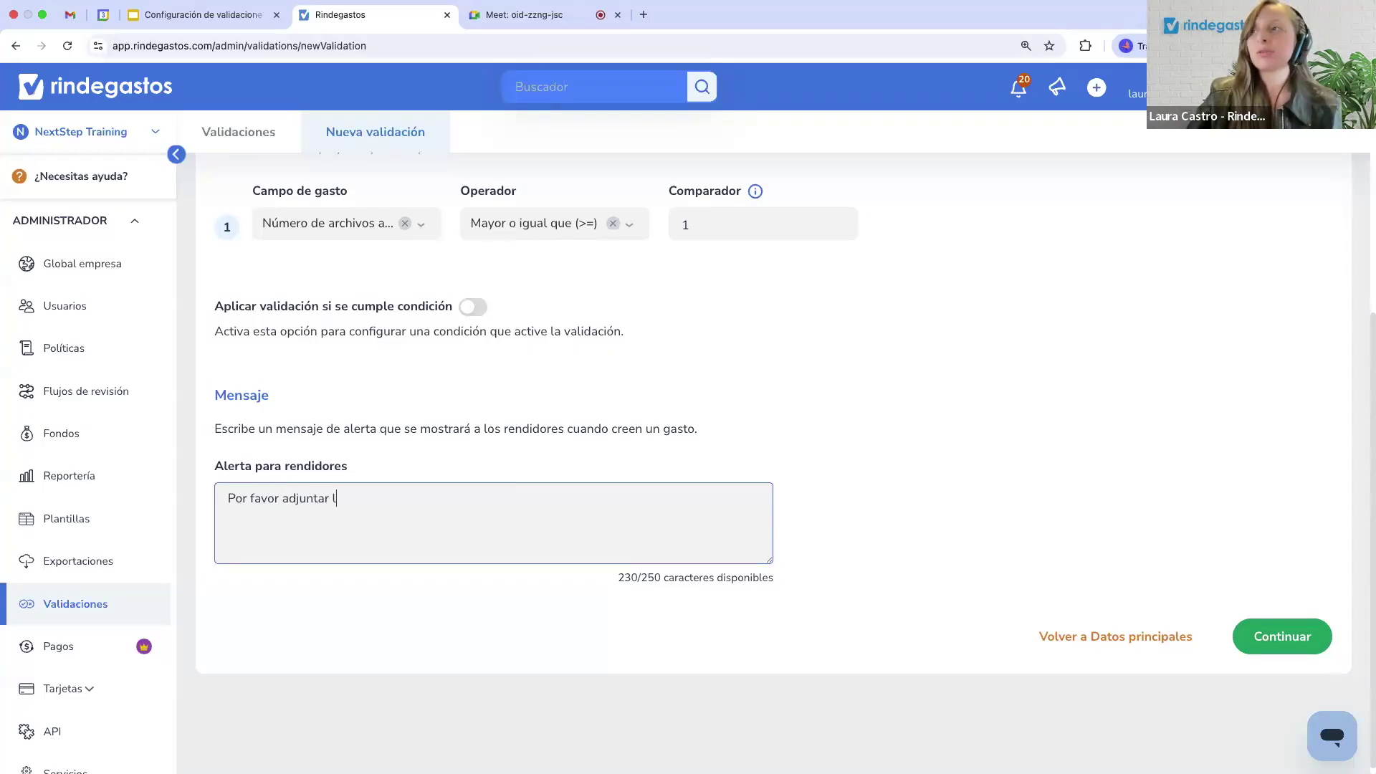
type("os comprob")
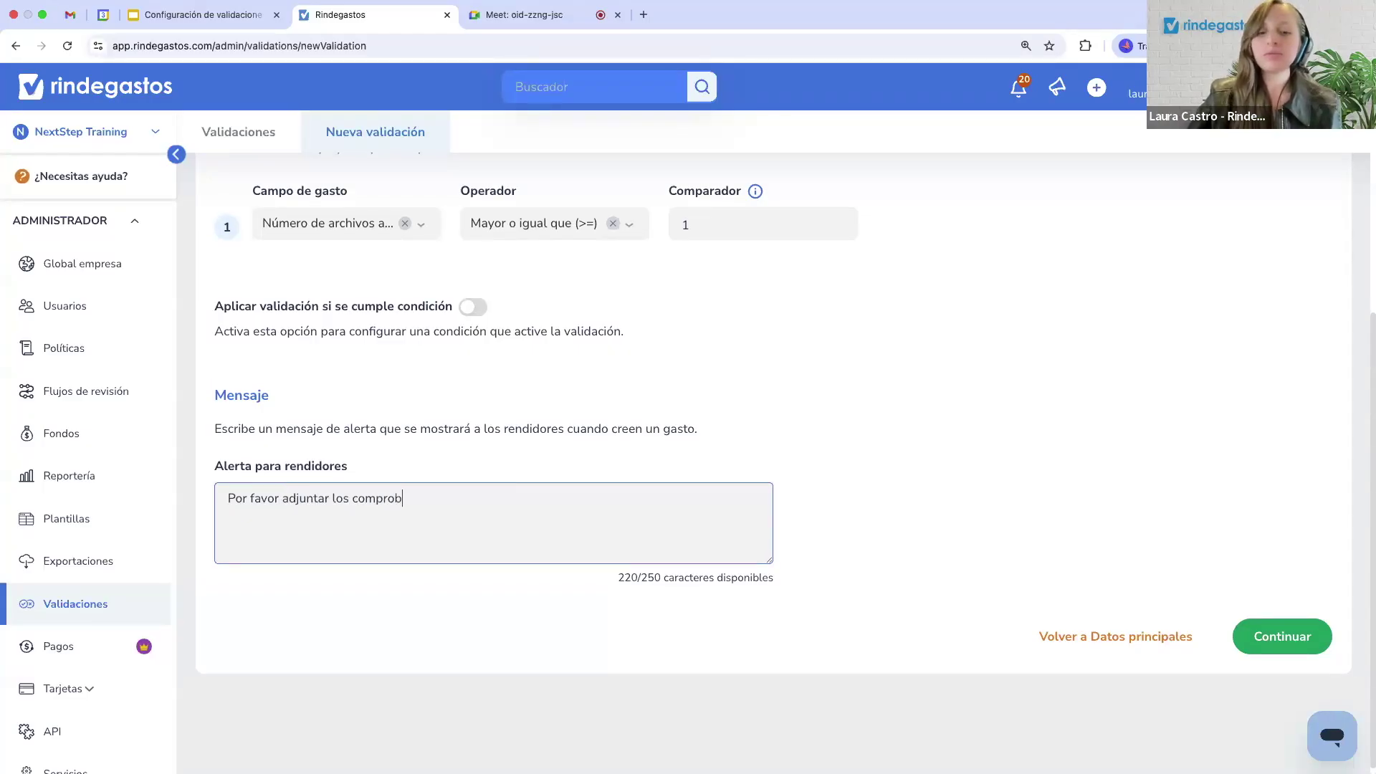
type("antes del ")
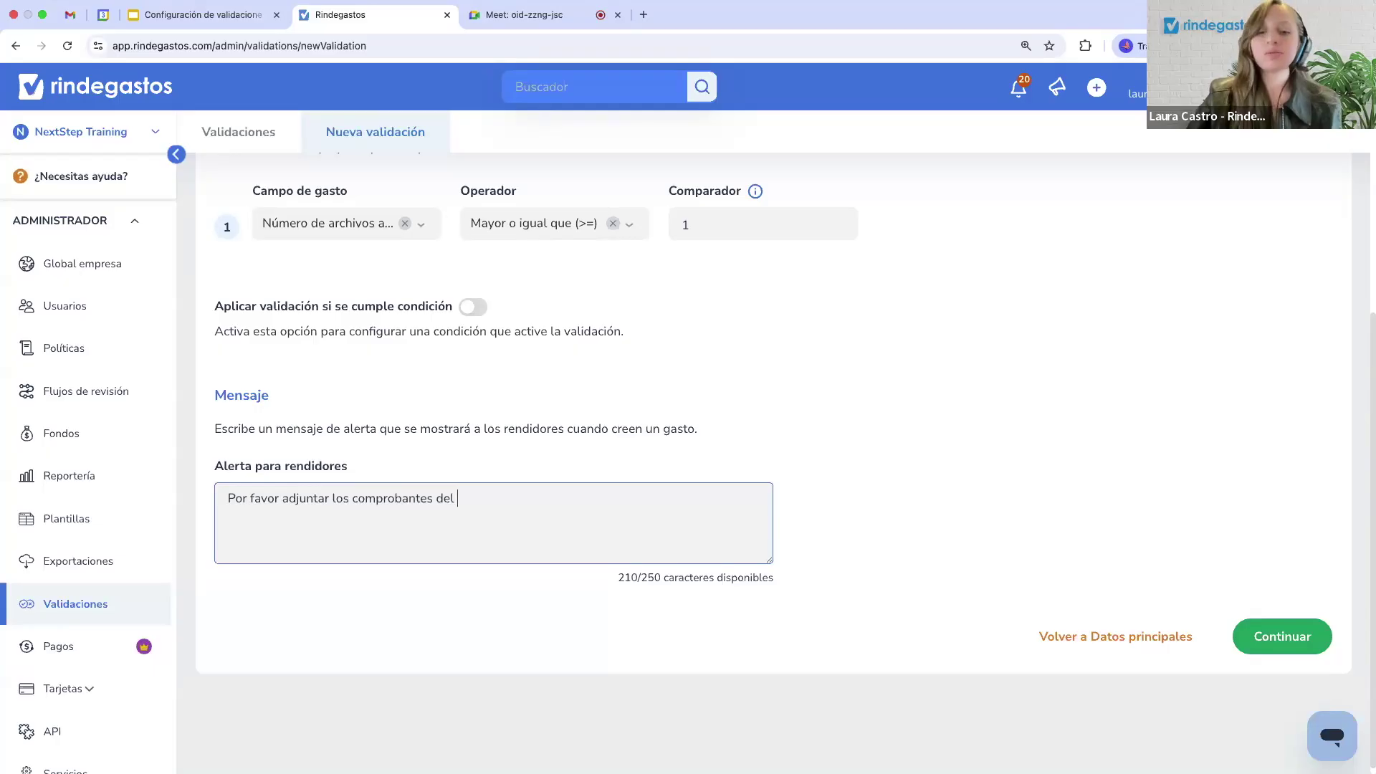
type("gasto.")
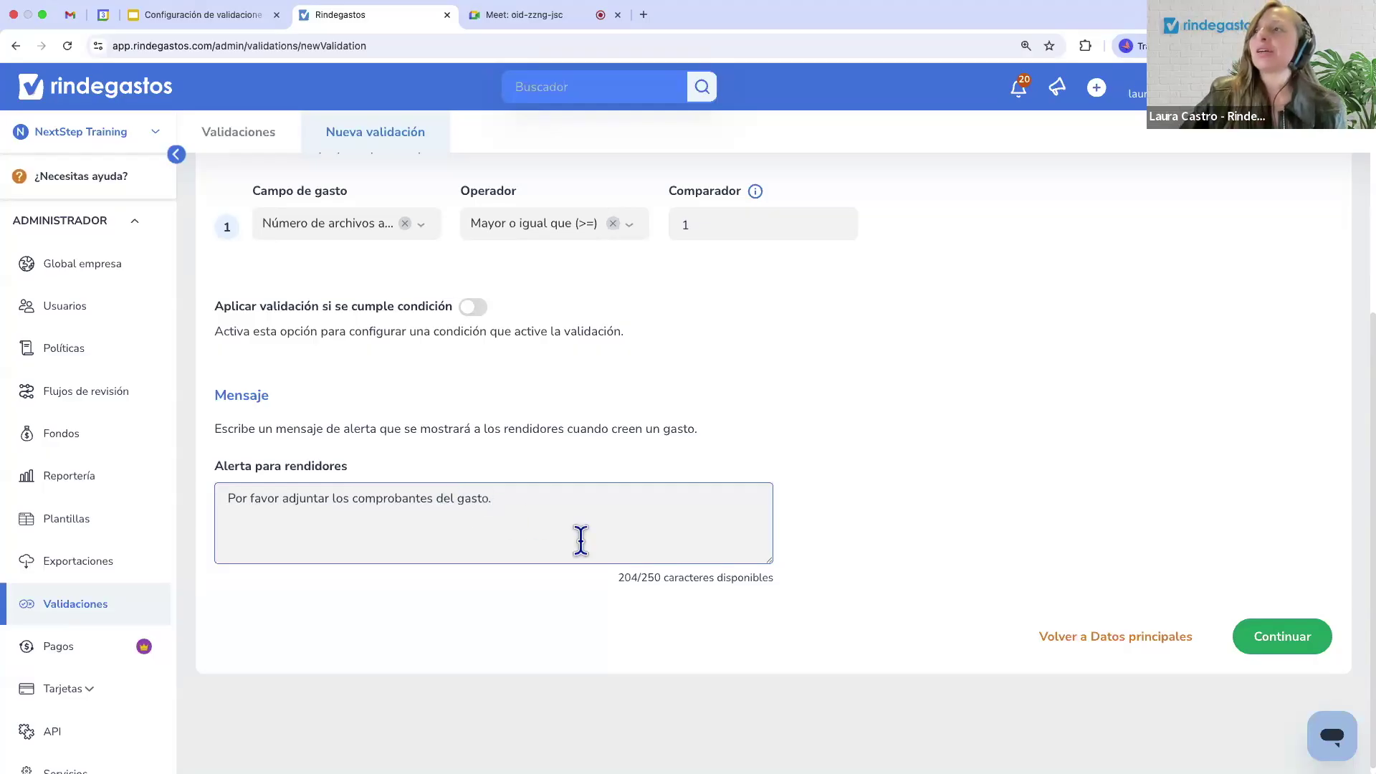
left_click(1275, 645)
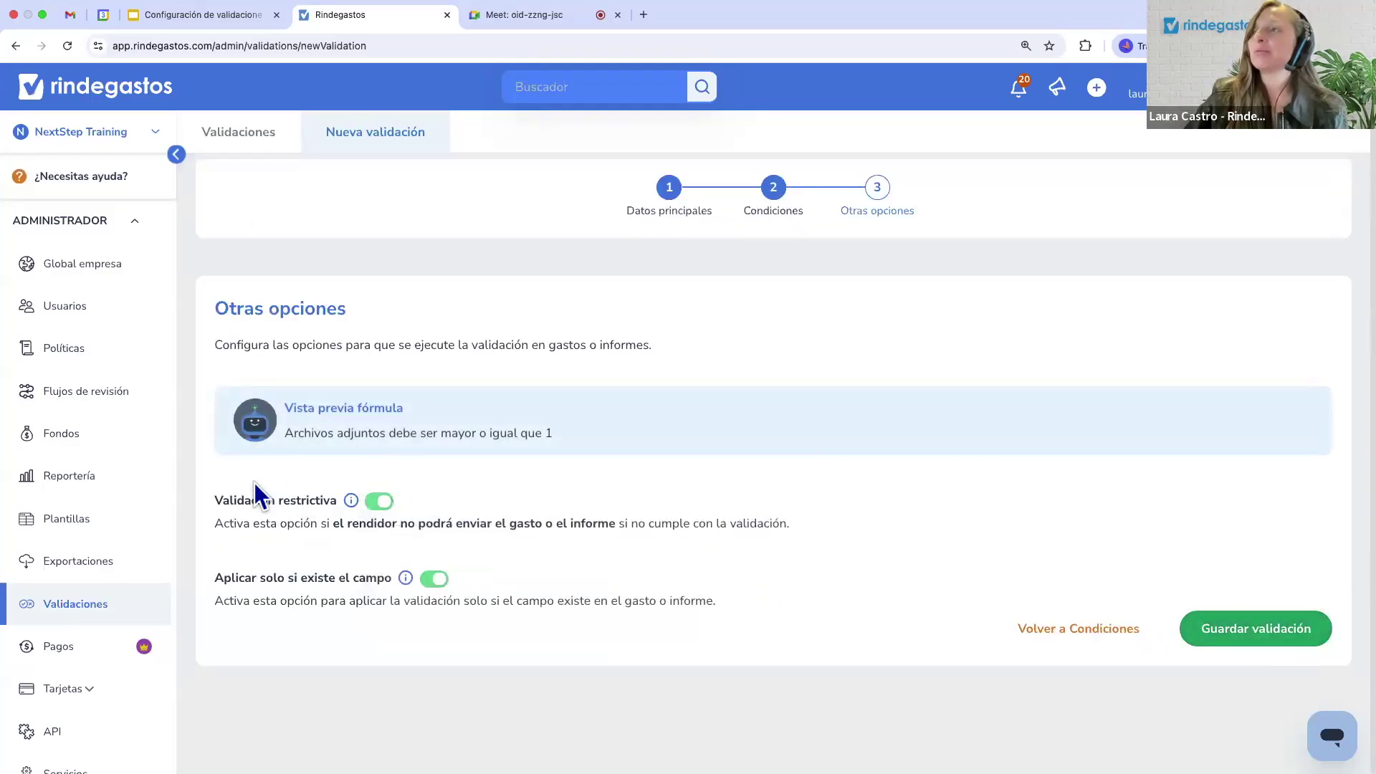
Review Validación restrictiva and Aplicar solo si existe el campo, leave both enabled, and save and finalize the validation.
left_click_drag(215, 499, 336, 500)
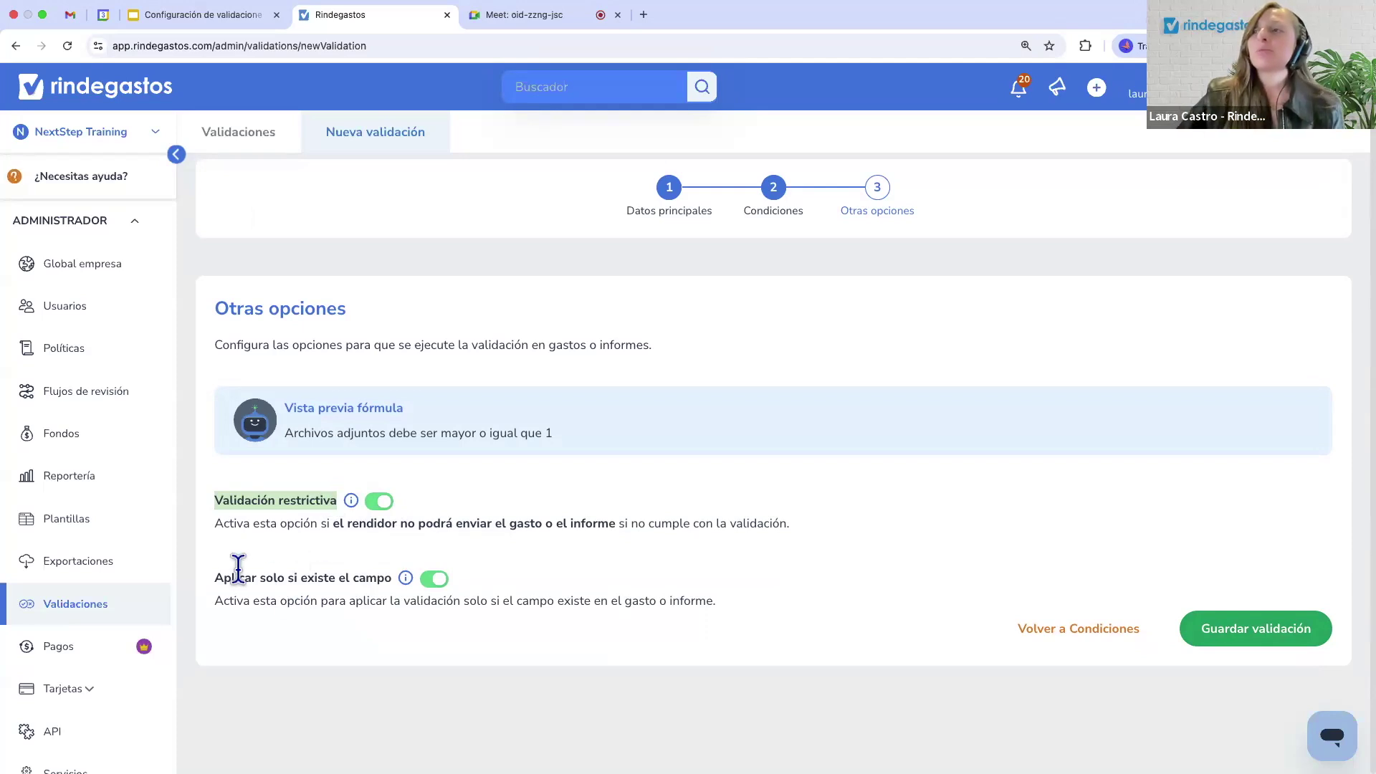
left_click_drag(210, 575, 362, 591)
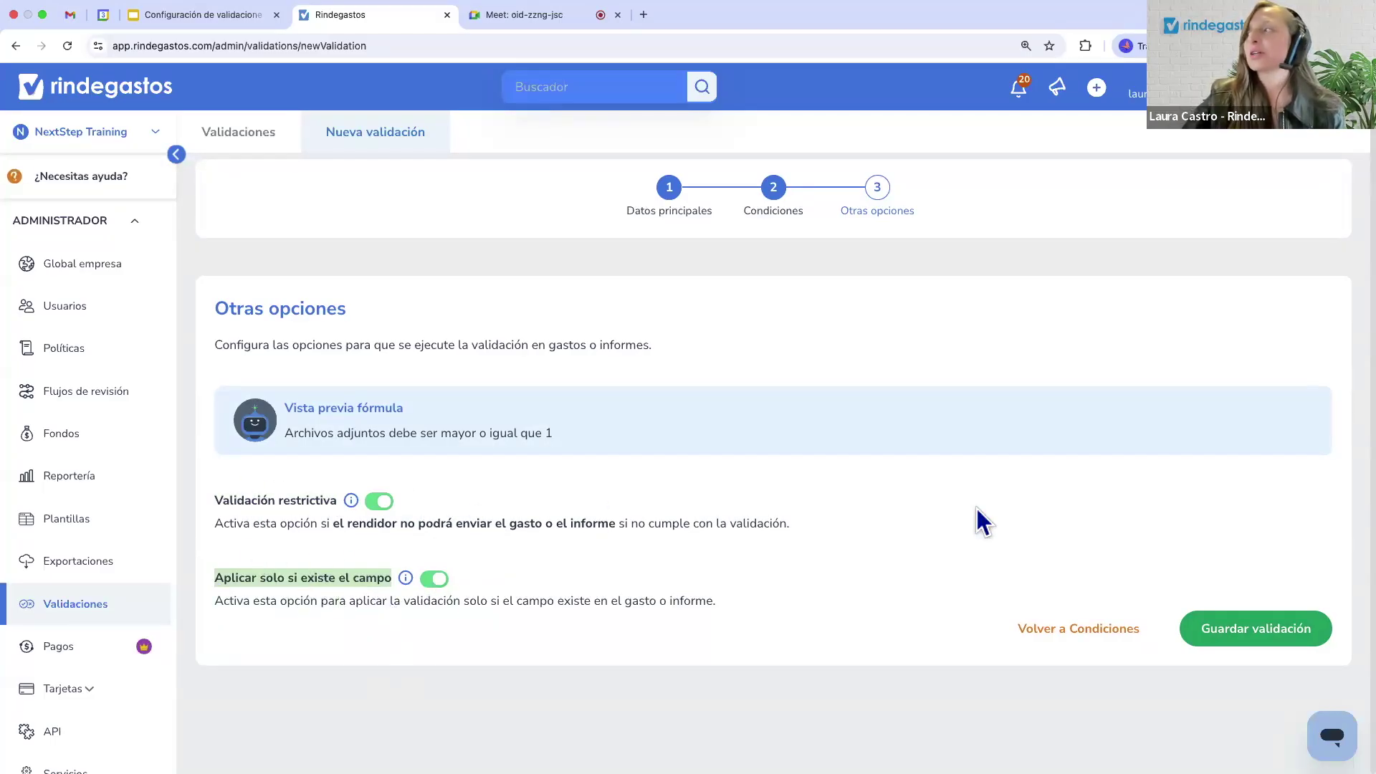
left_click(1312, 640)
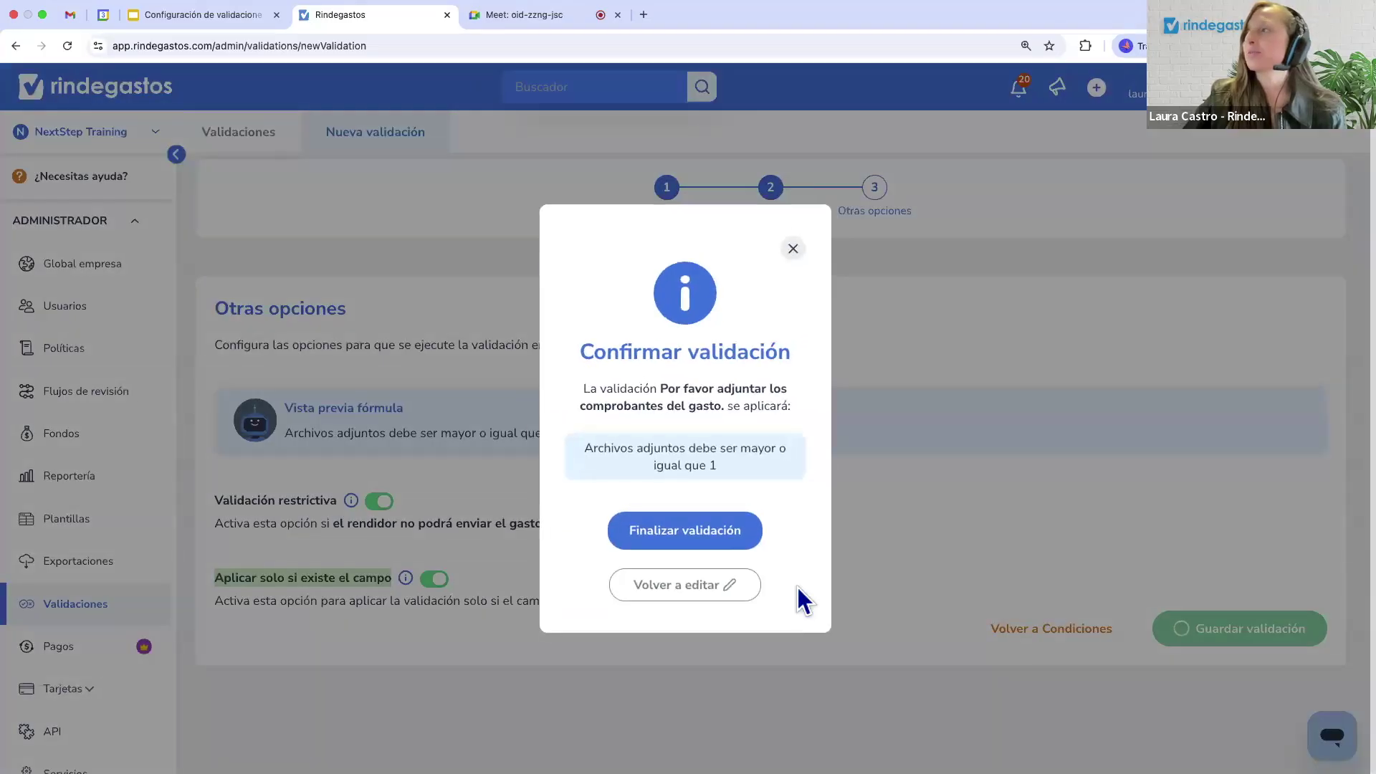
left_click(722, 532)
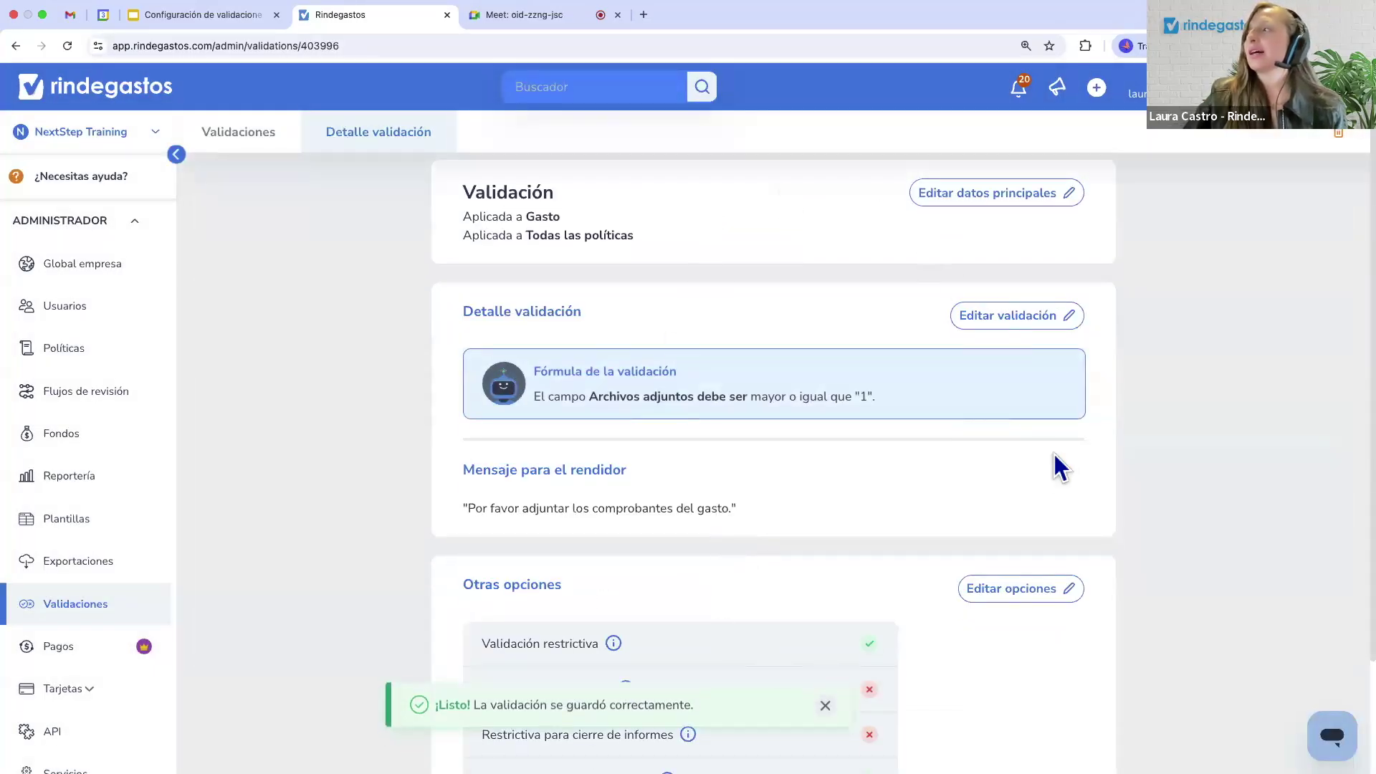
Collapse the Administrador section of the navigation and expand the Rendidor section to view its modules.
left_click(831, 439)
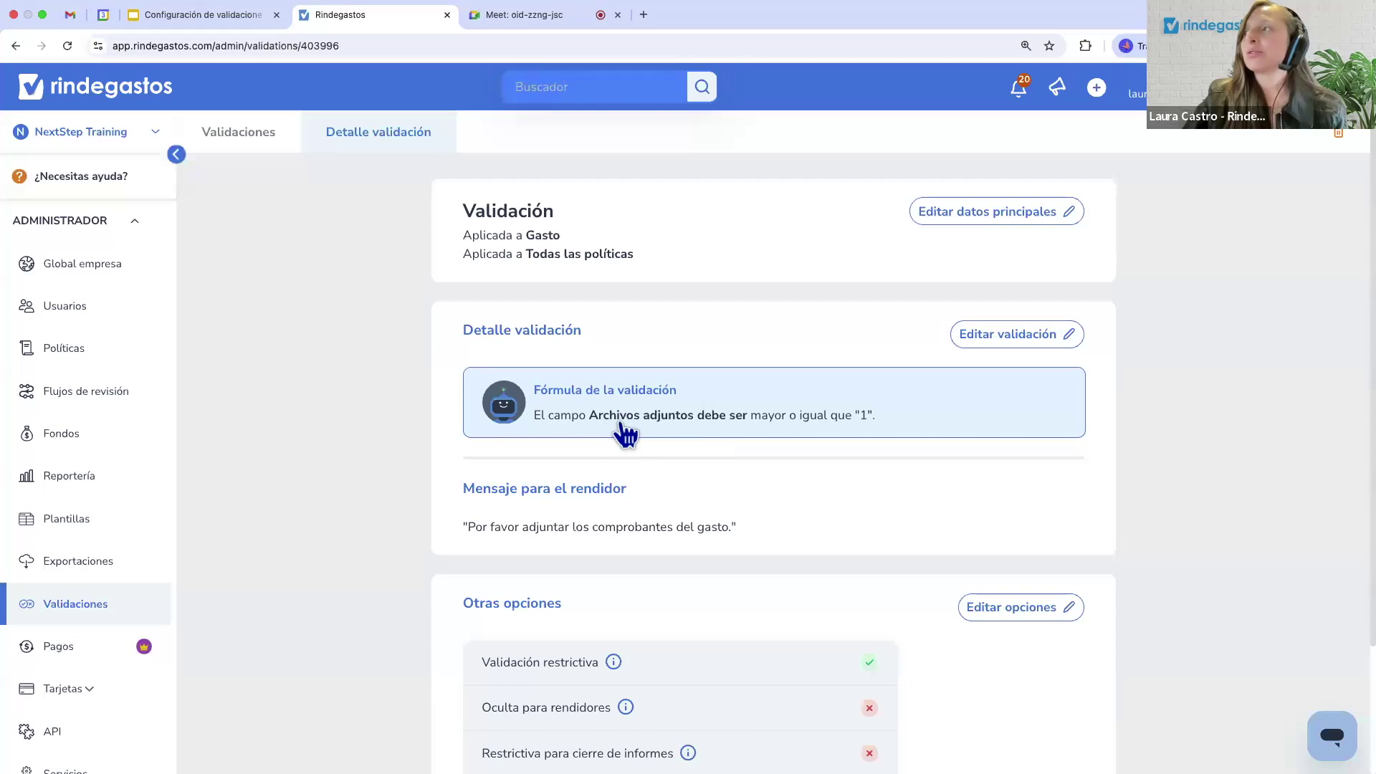
left_click(111, 223)
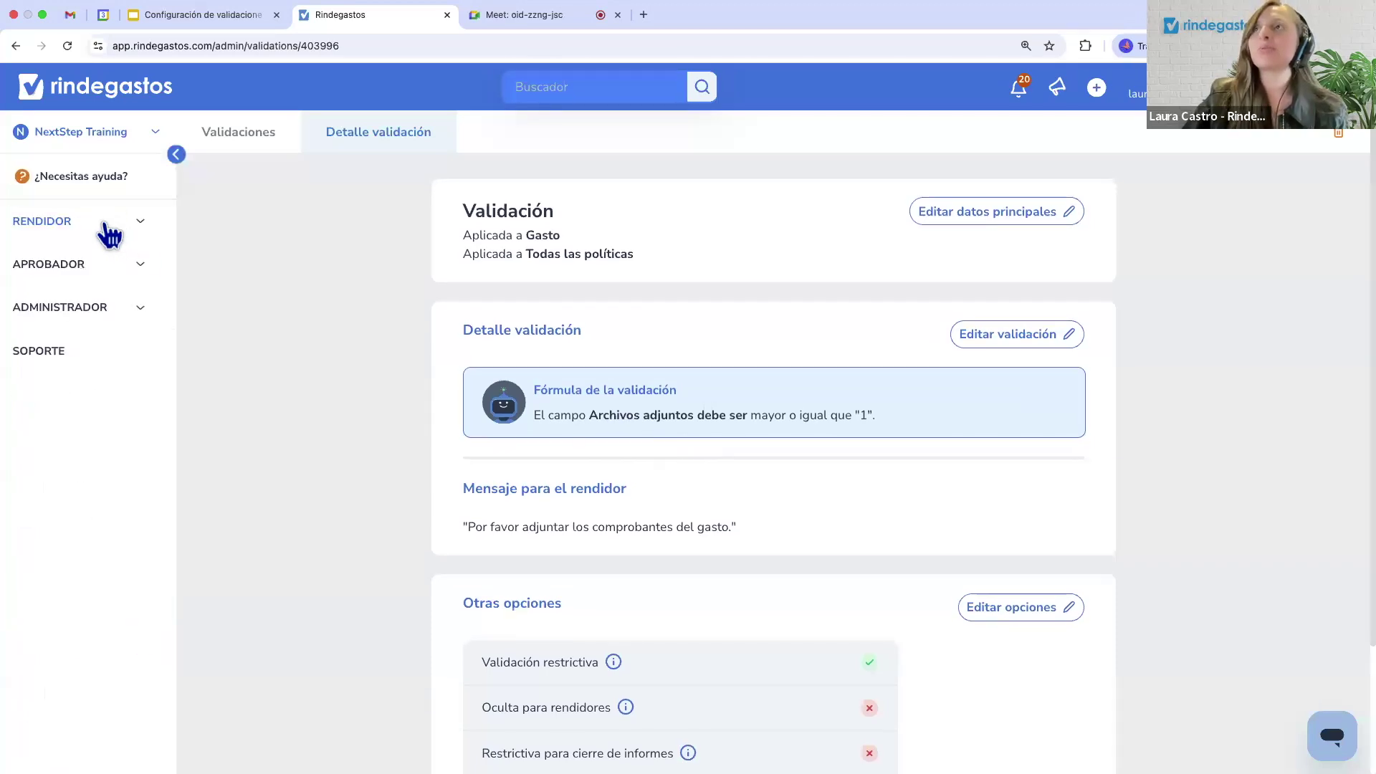
left_click(104, 224)
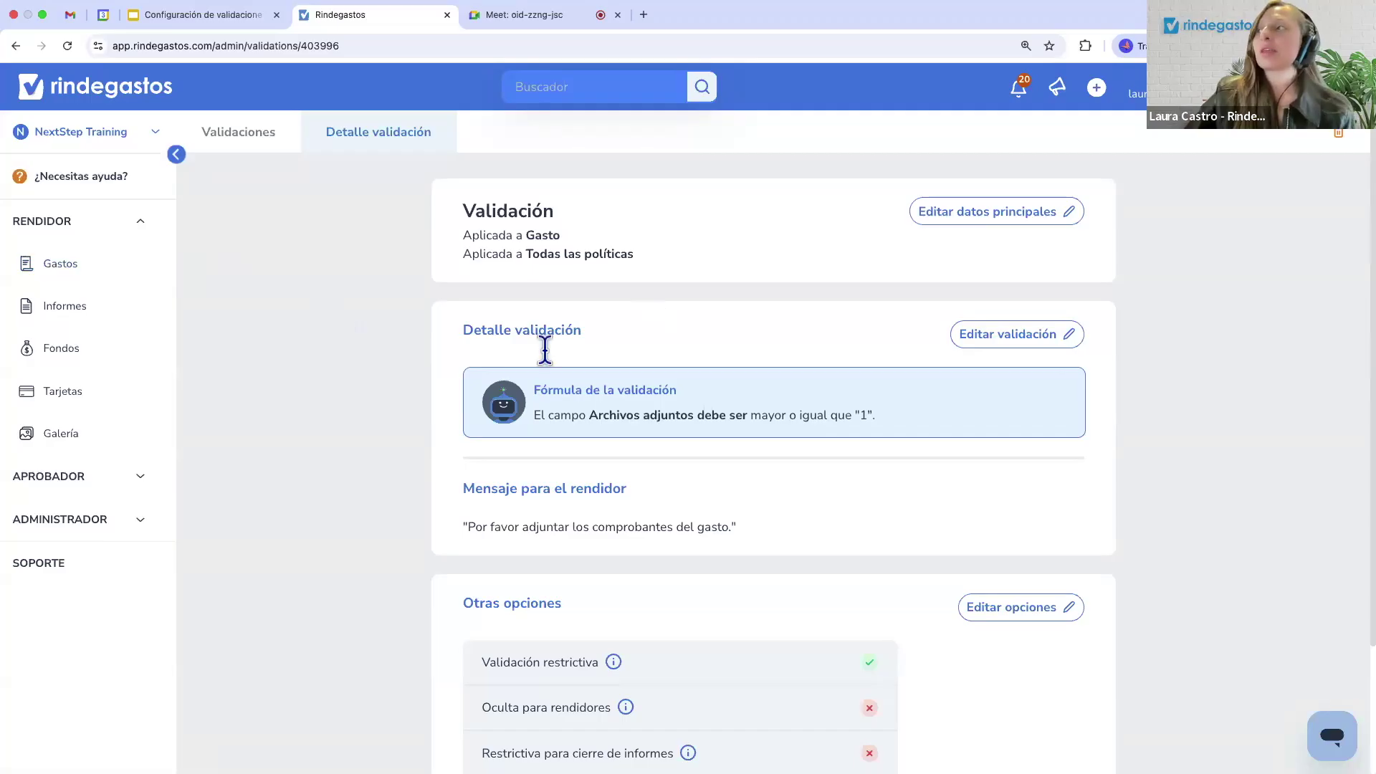
Return to the list of validations and start a new one with the Desde cero option.
left_click(267, 145)
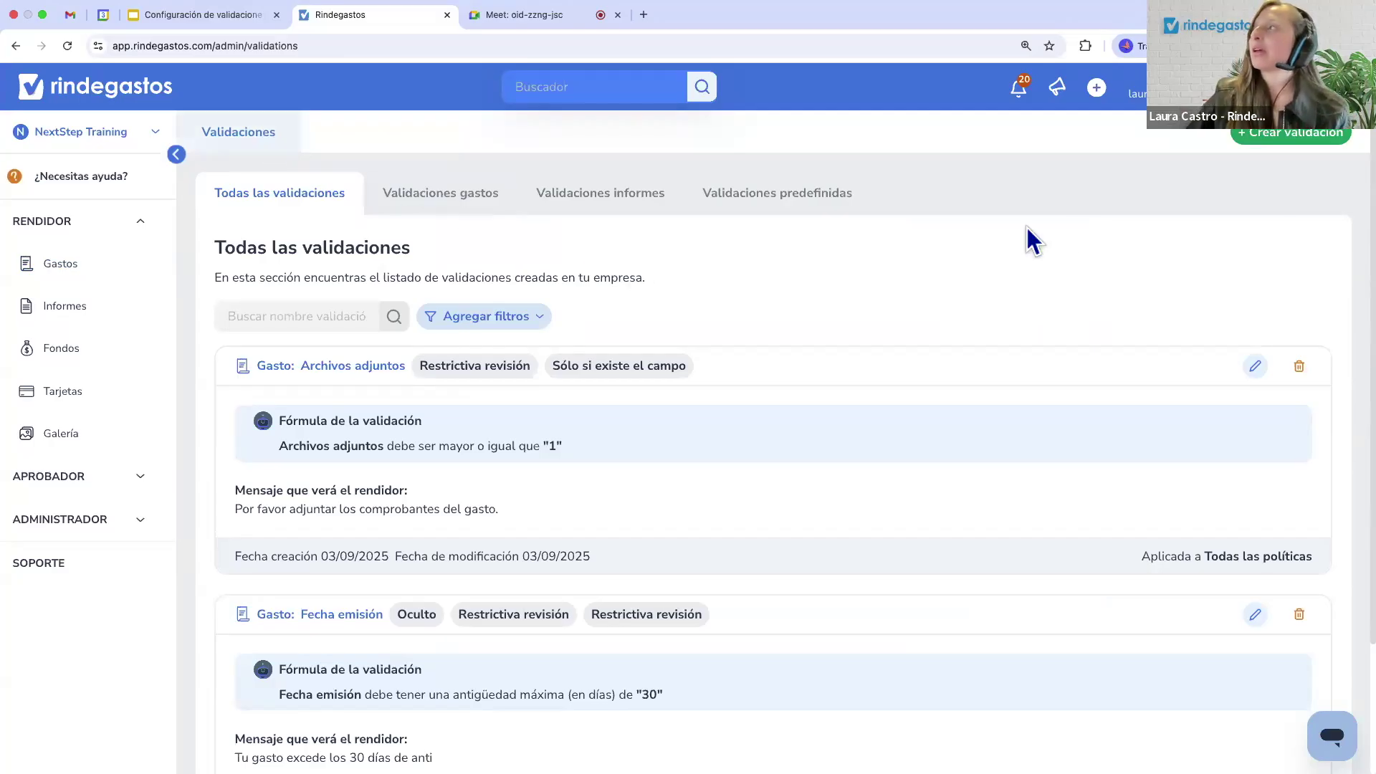
left_click(1259, 136)
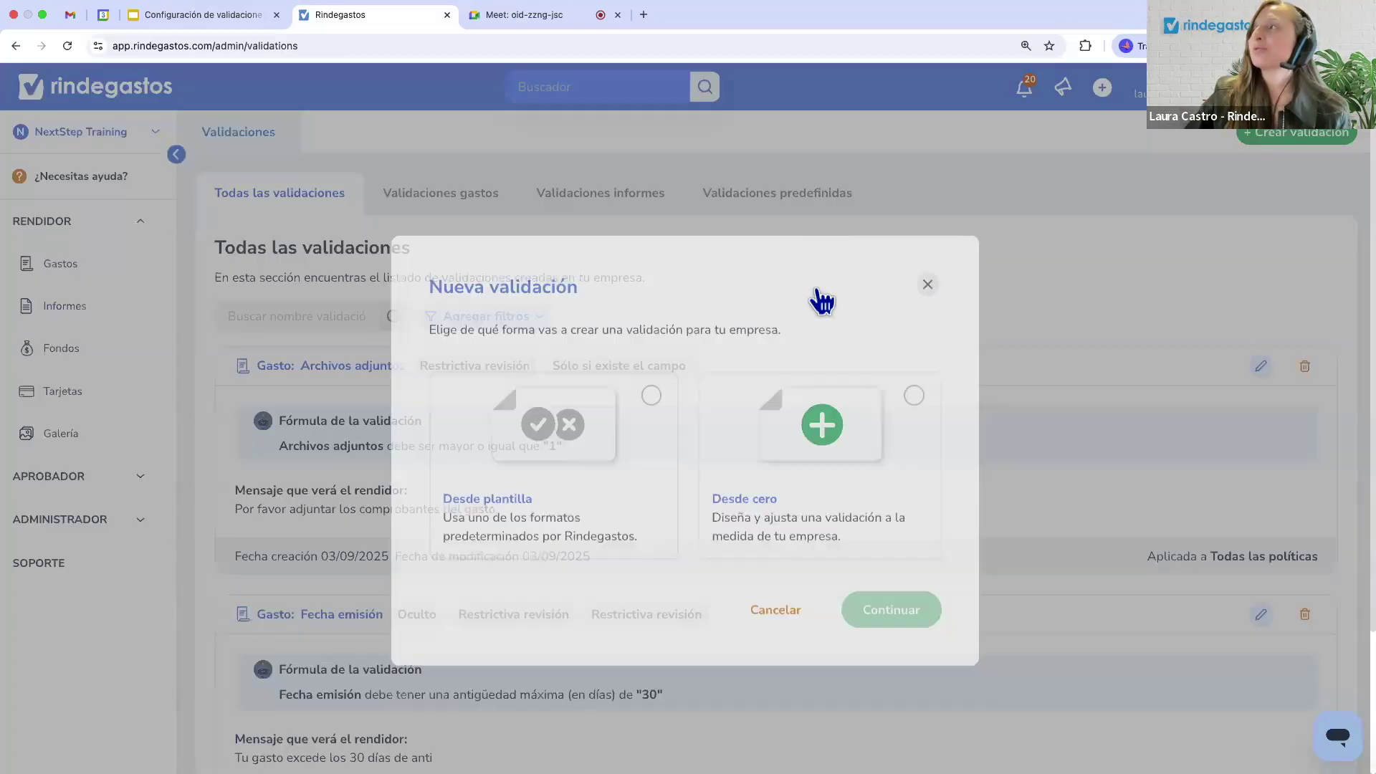
left_click(821, 294)
left_click(873, 469)
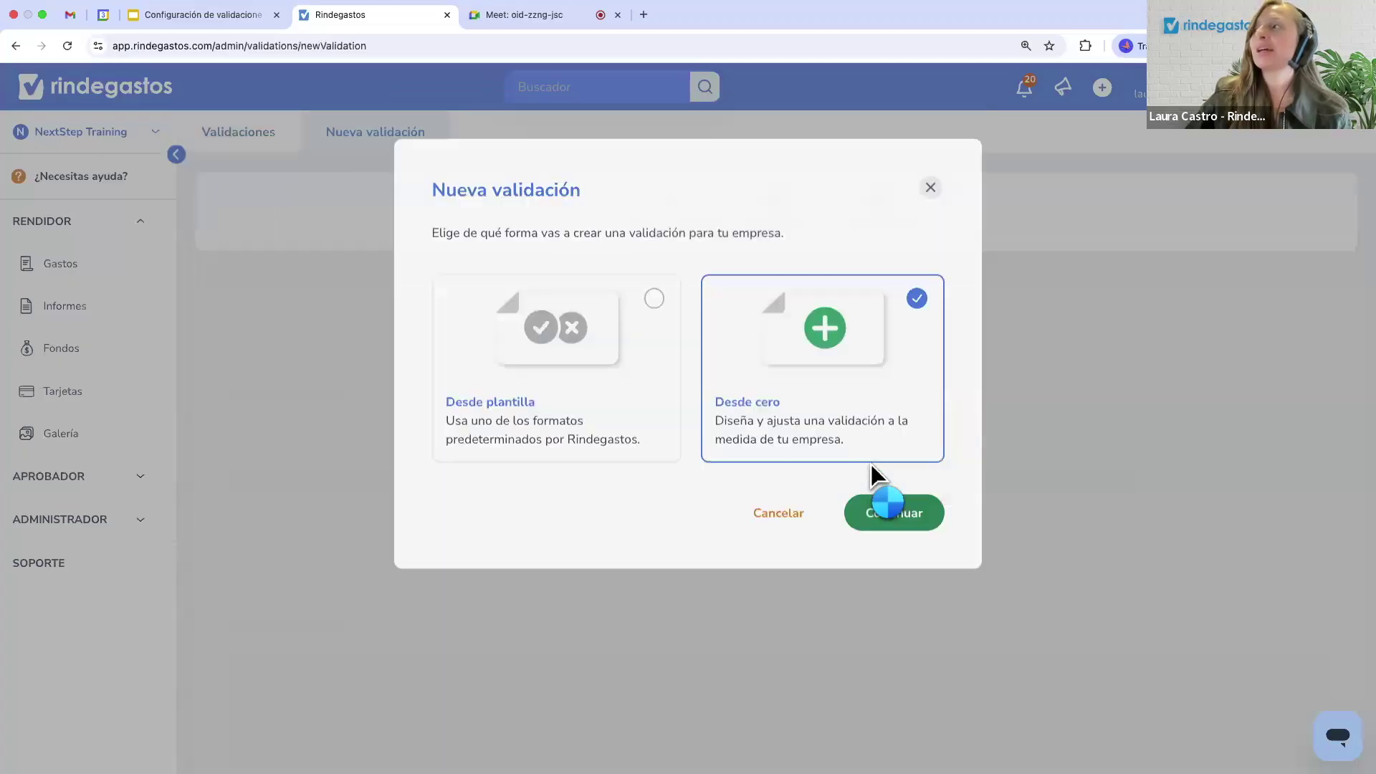
Apply the new validation to Informes for all policies and continue to the Condiciones a validar section.
left_click(335, 446)
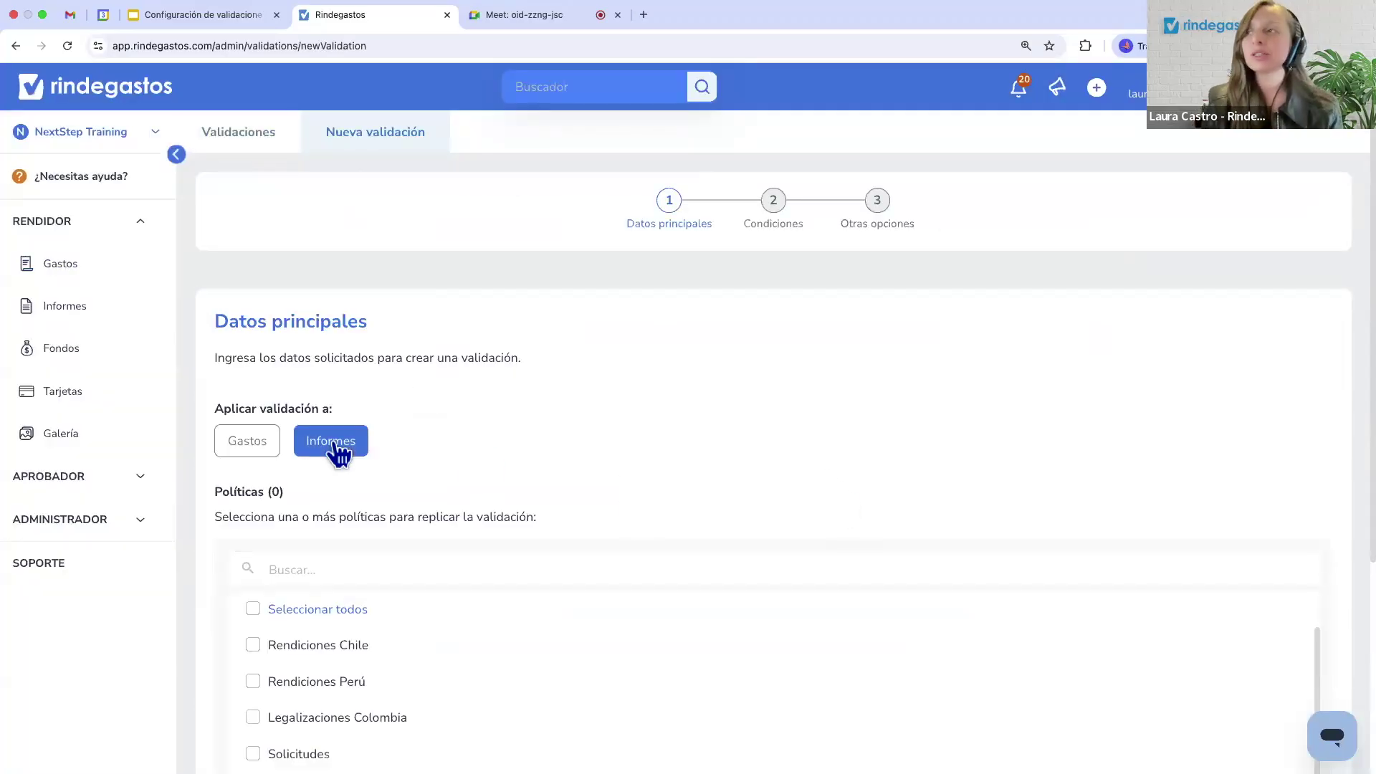
scroll(327, 552, "down", 2)
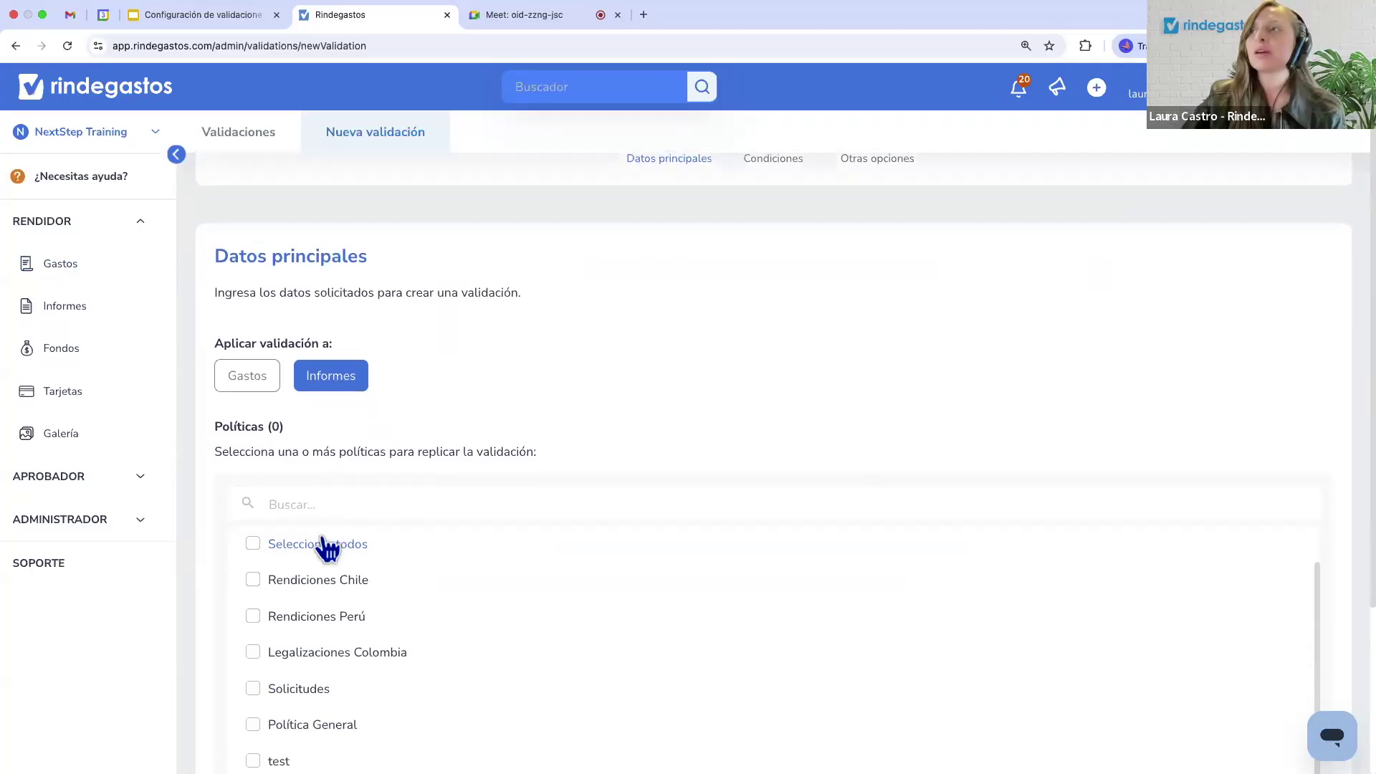
left_click(257, 541)
scroll(470, 452, "down", 4)
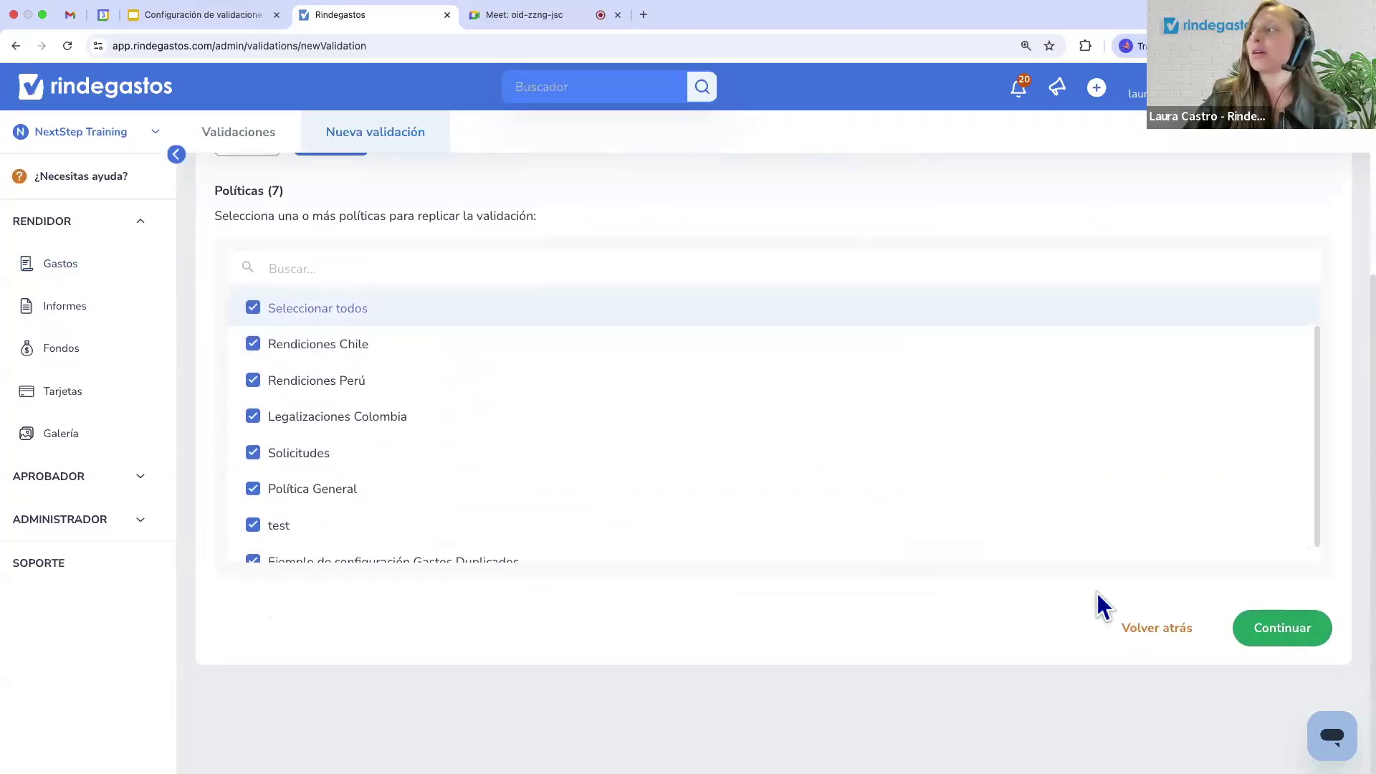
left_click(1309, 641)
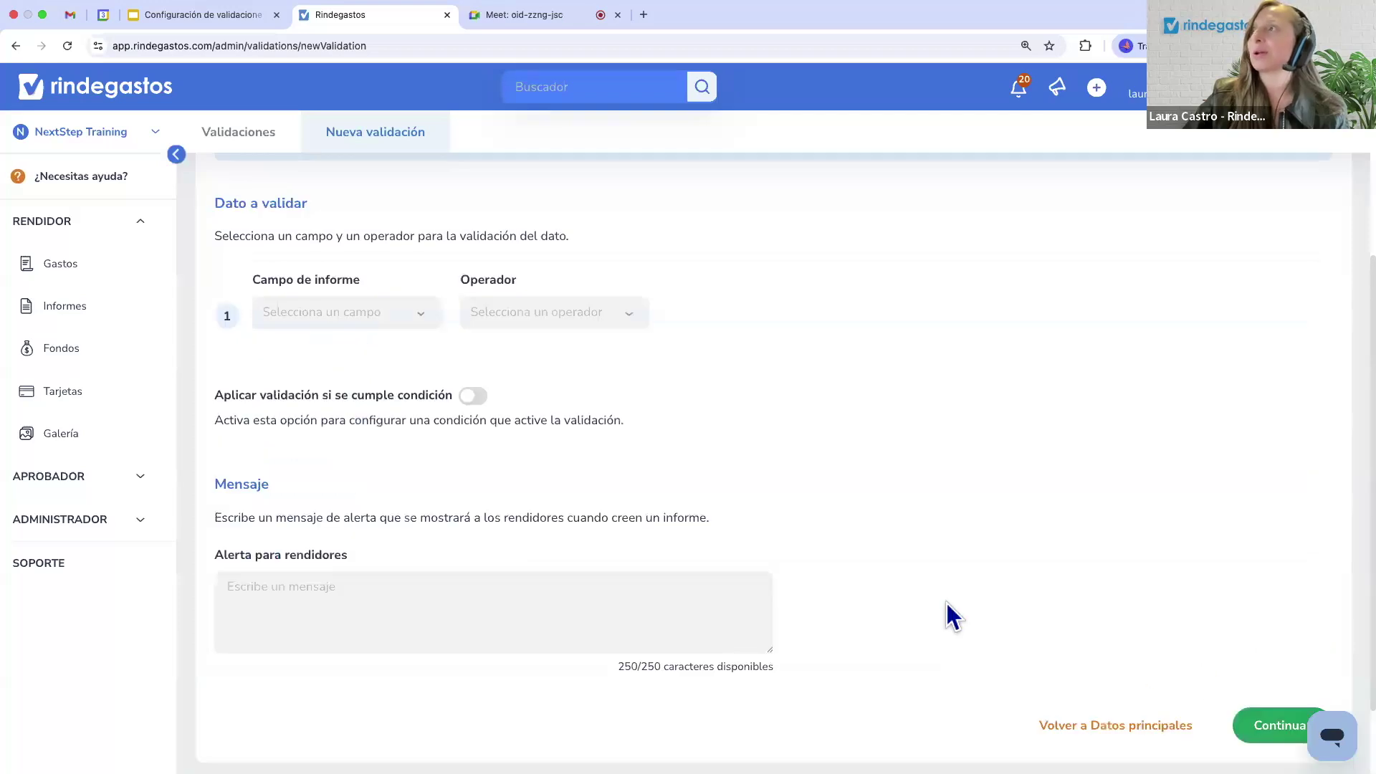
scroll(602, 421, "up", 3)
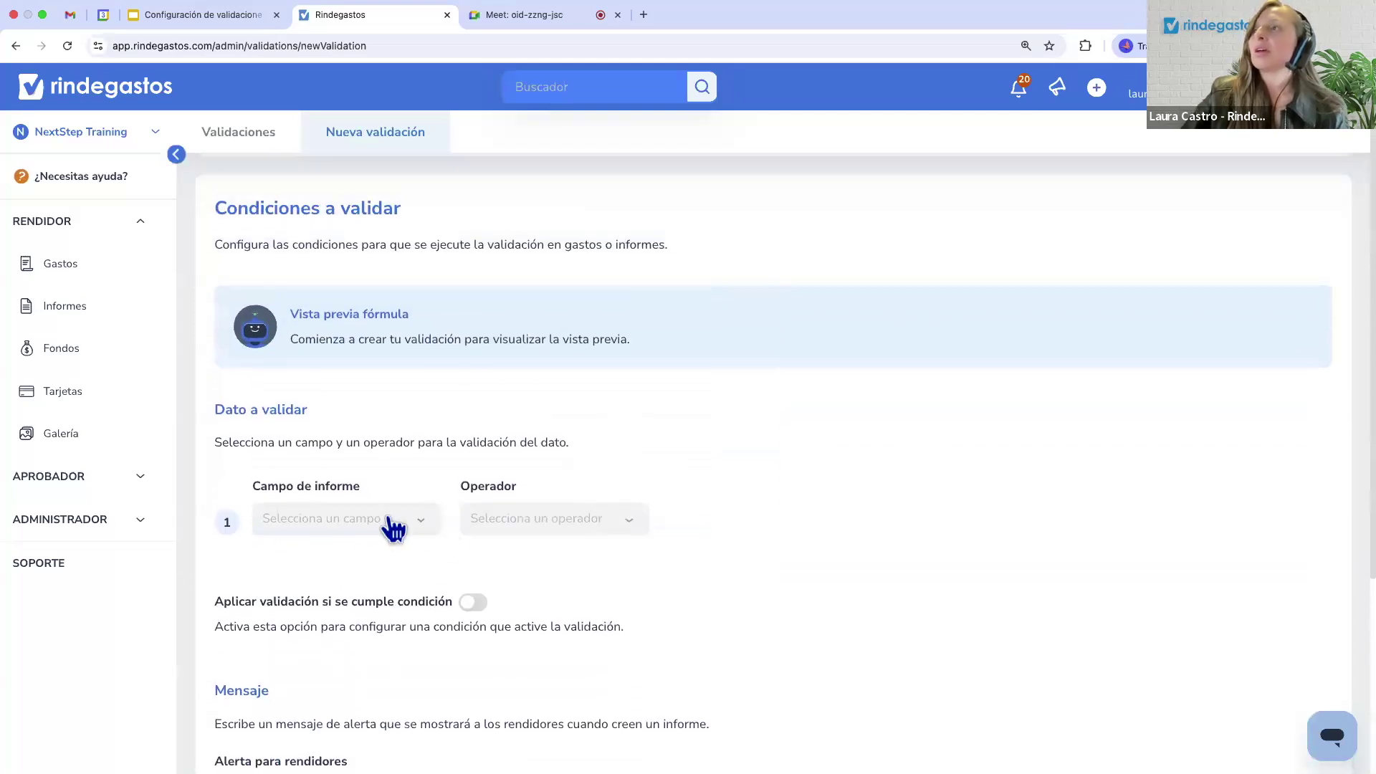
Examine the report fields available as the Campo de informe in Dato a validar, from General through Campos adicionales.
scroll(384, 523, "up", 1)
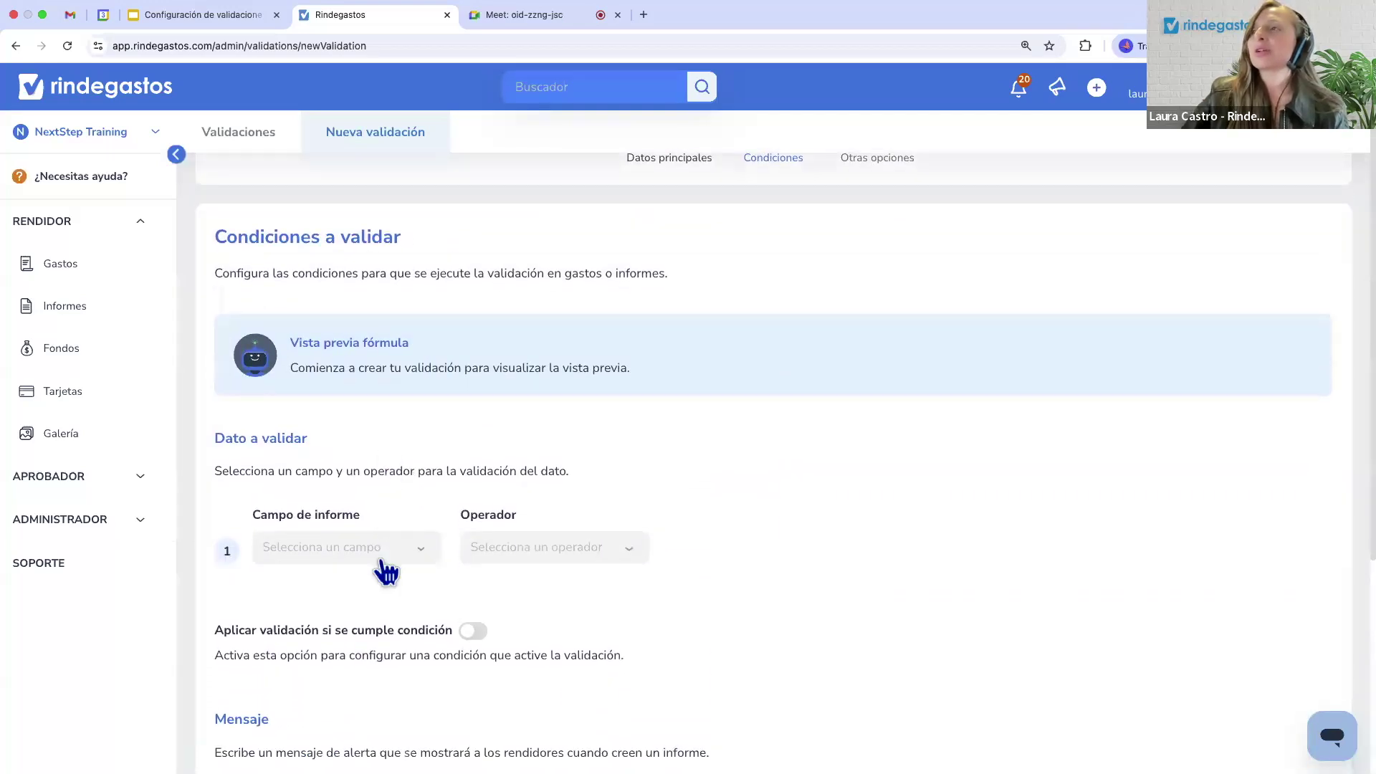
left_click(385, 567)
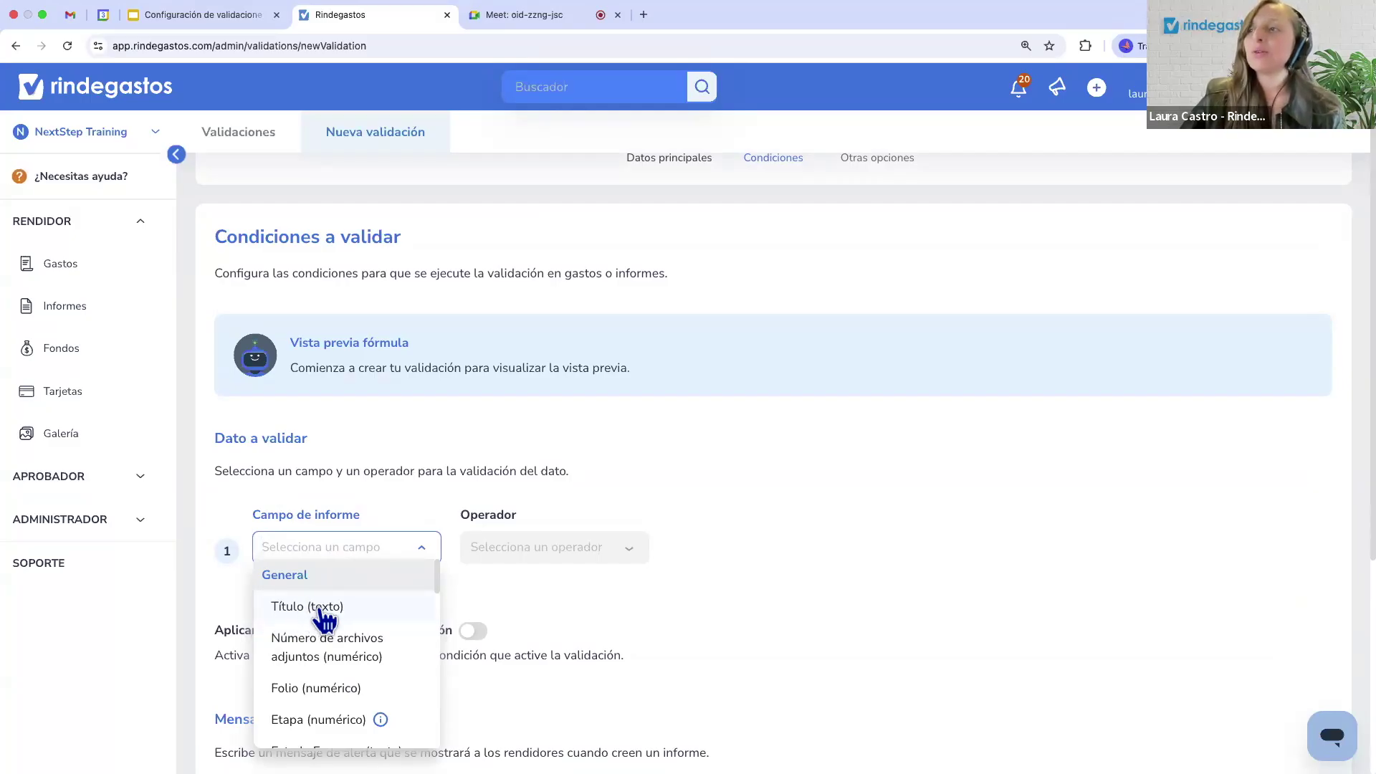
scroll(322, 618, "down", 1)
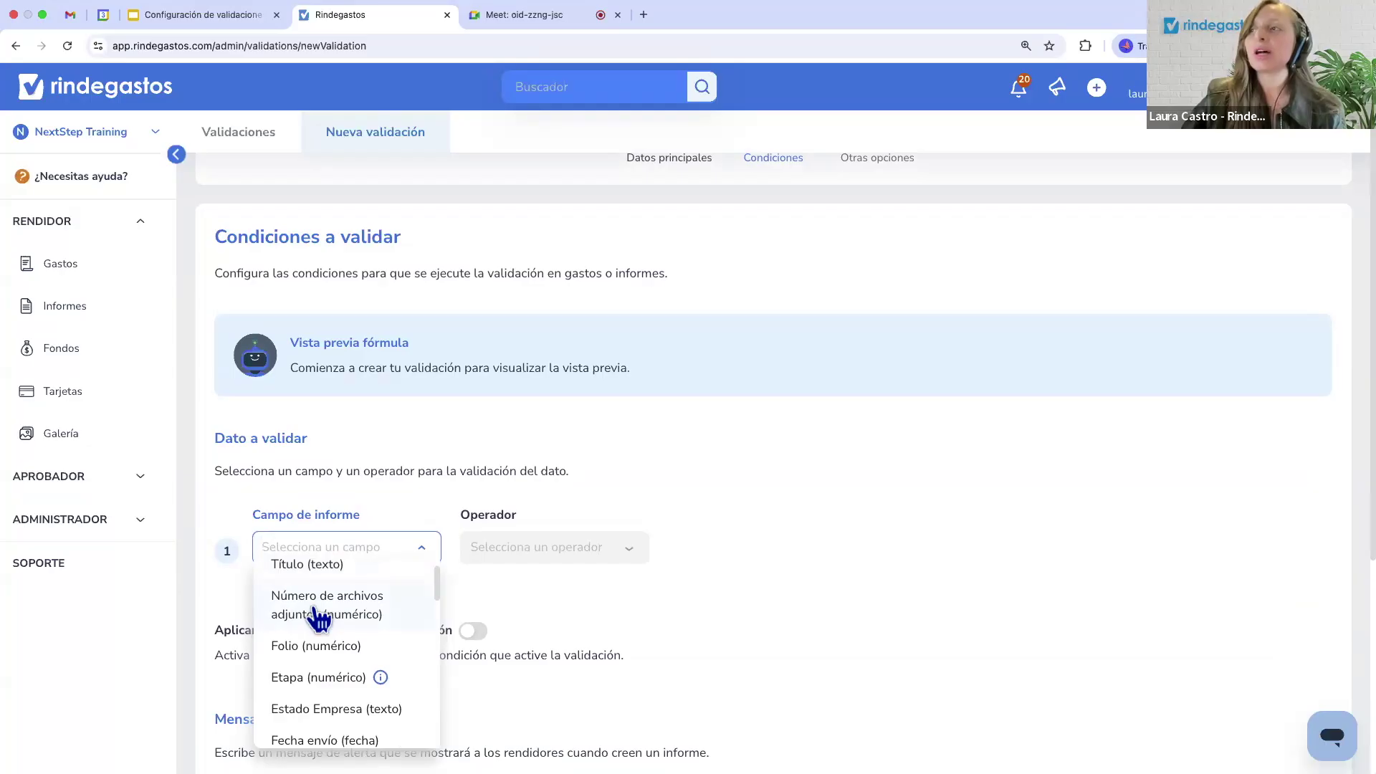
scroll(319, 618, "down", 1)
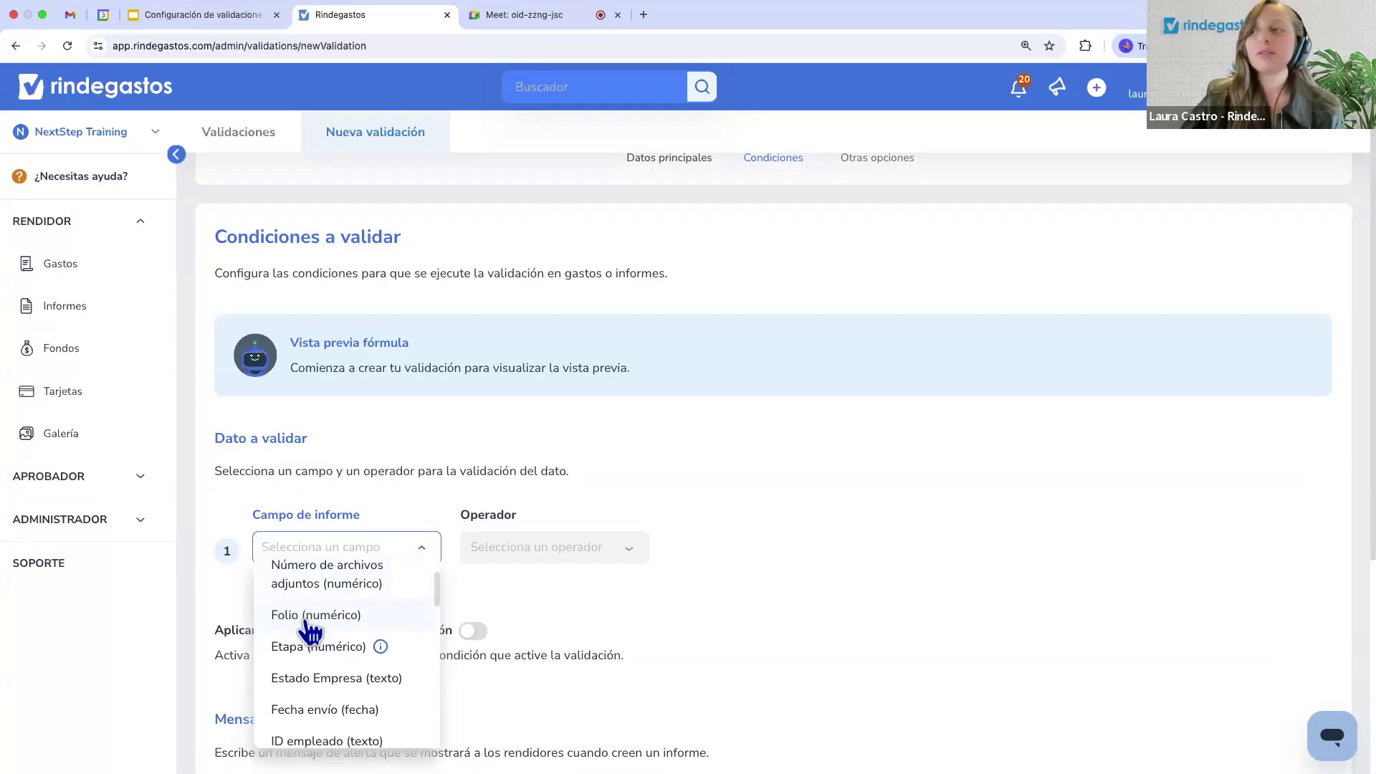
scroll(319, 665, "down", 2)
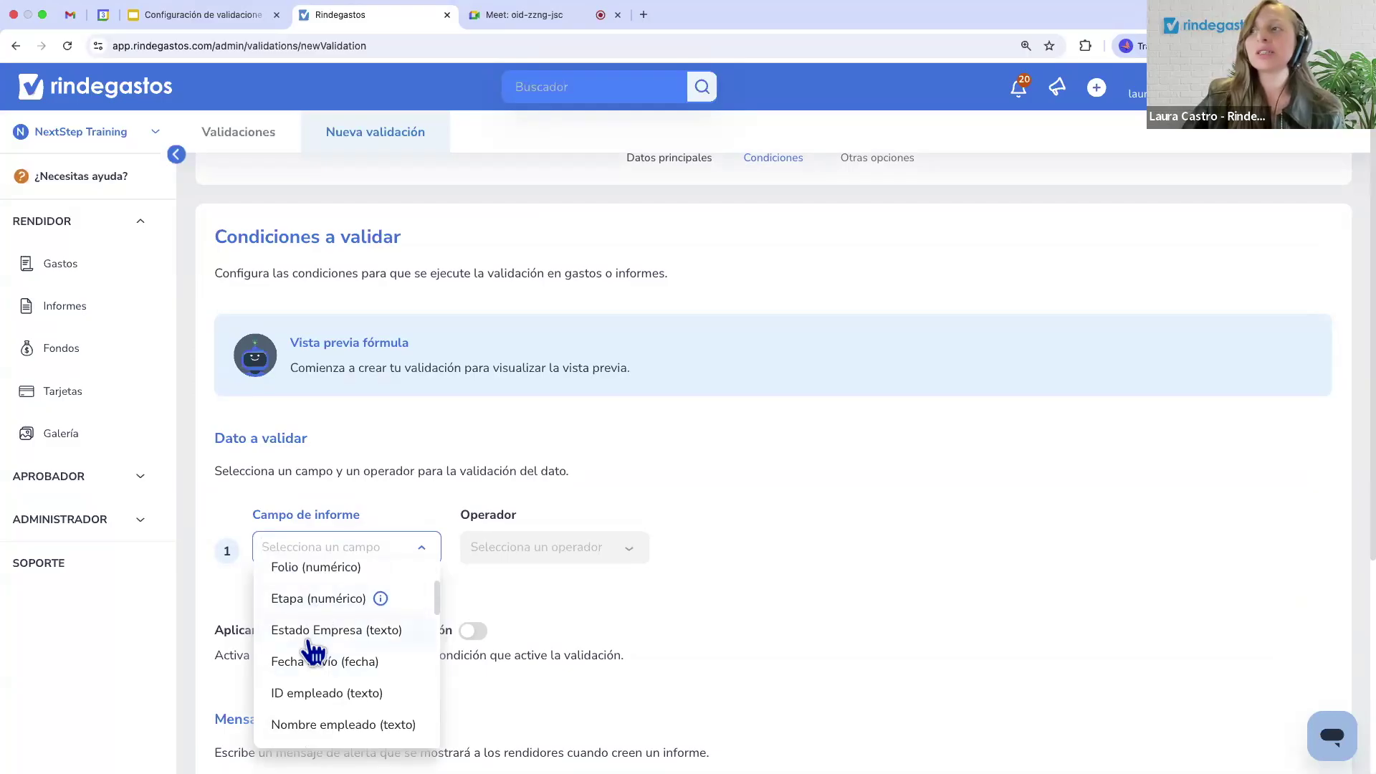
scroll(313, 649, "down", 5)
scroll(323, 616, "up", 3)
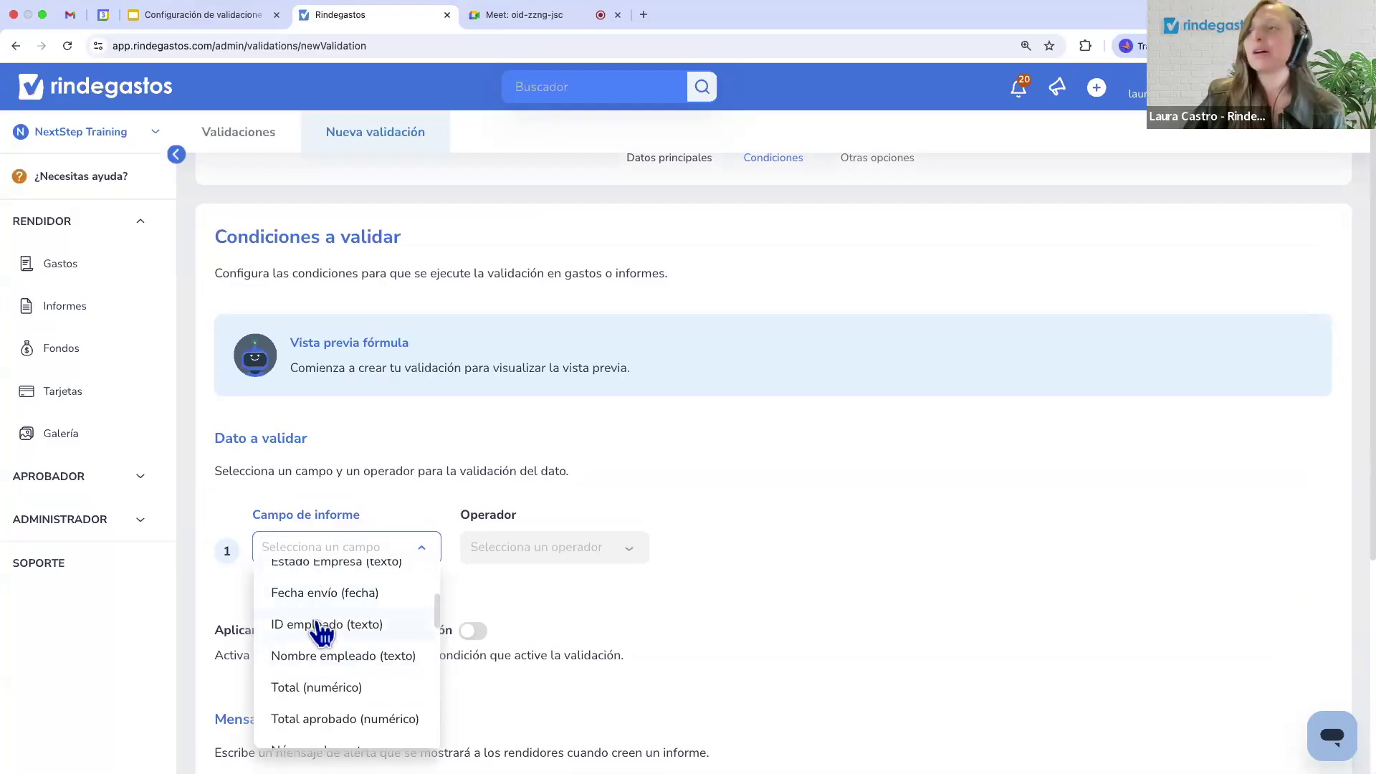
scroll(321, 633, "down", 4)
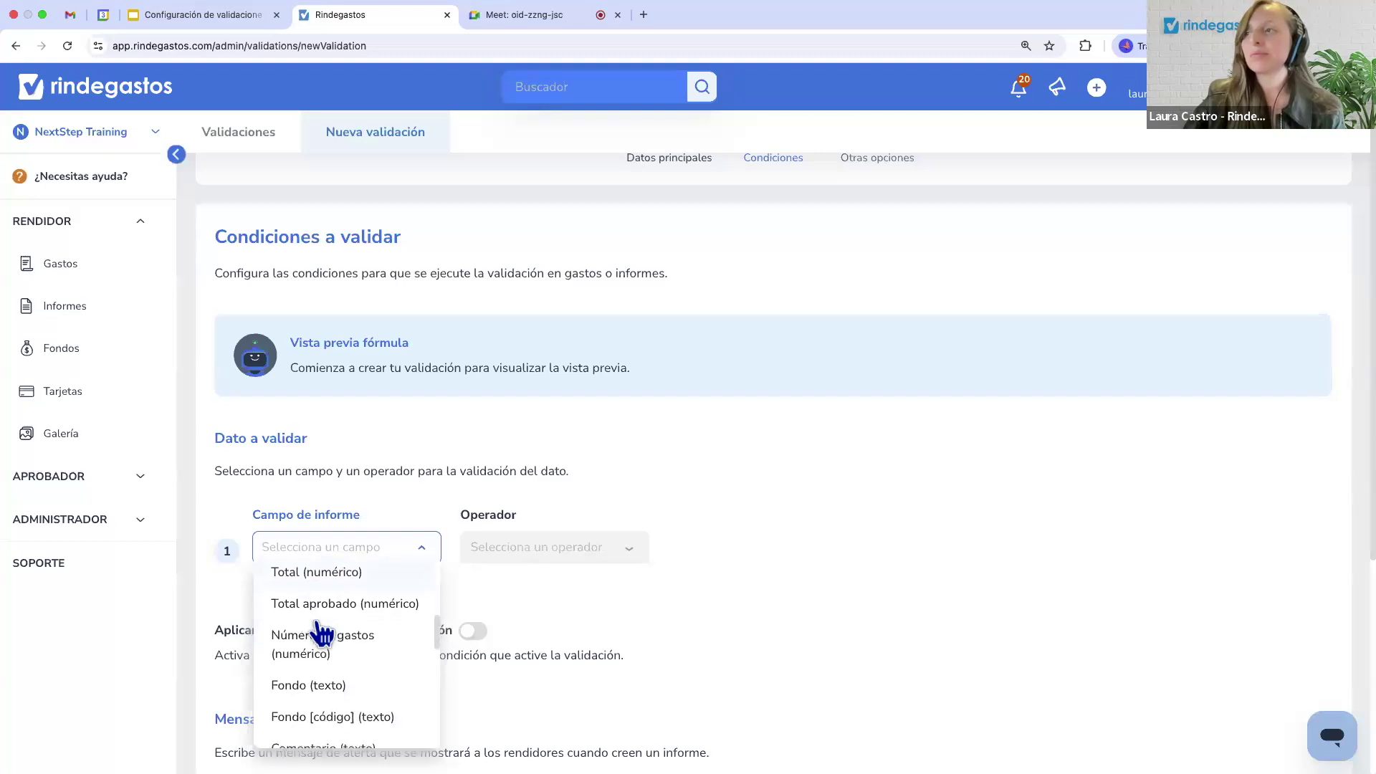
scroll(321, 632, "down", 2)
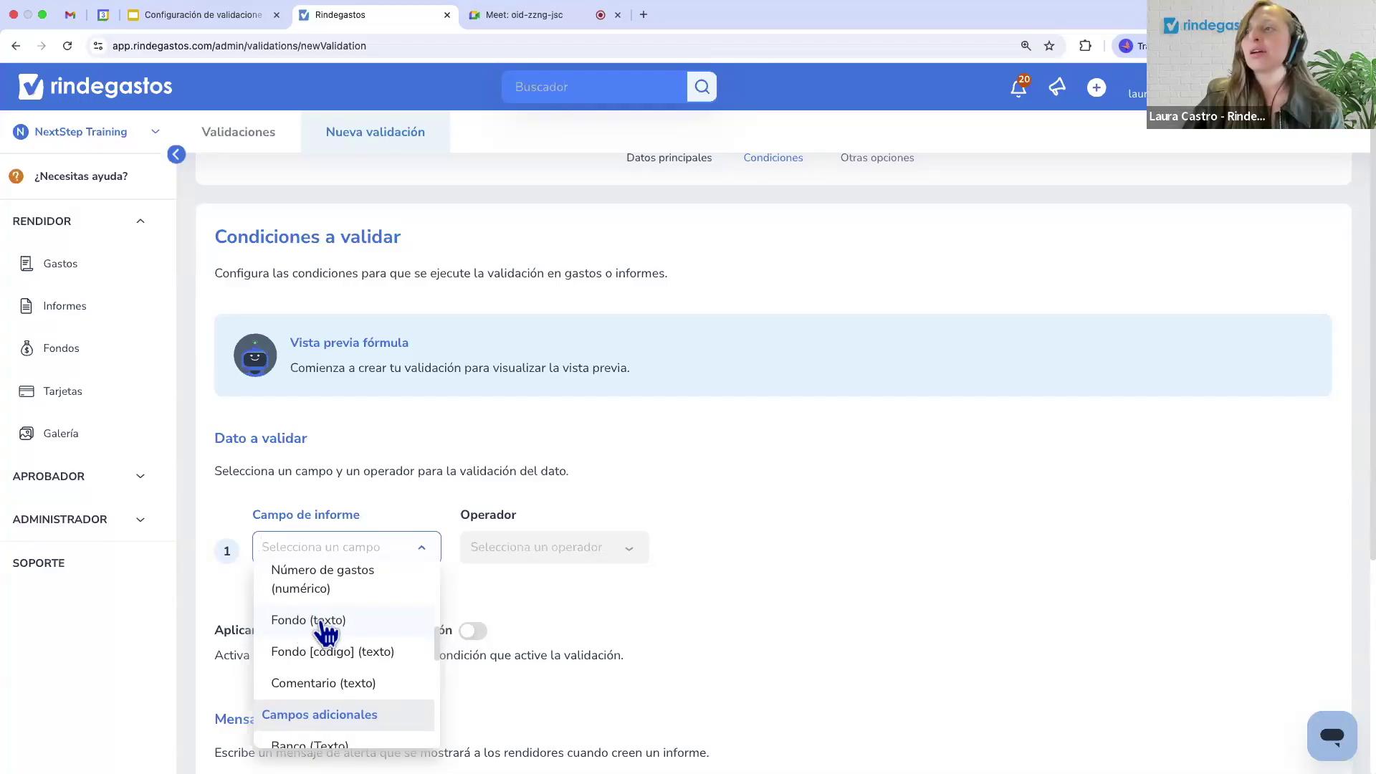
scroll(304, 638, "up", 5)
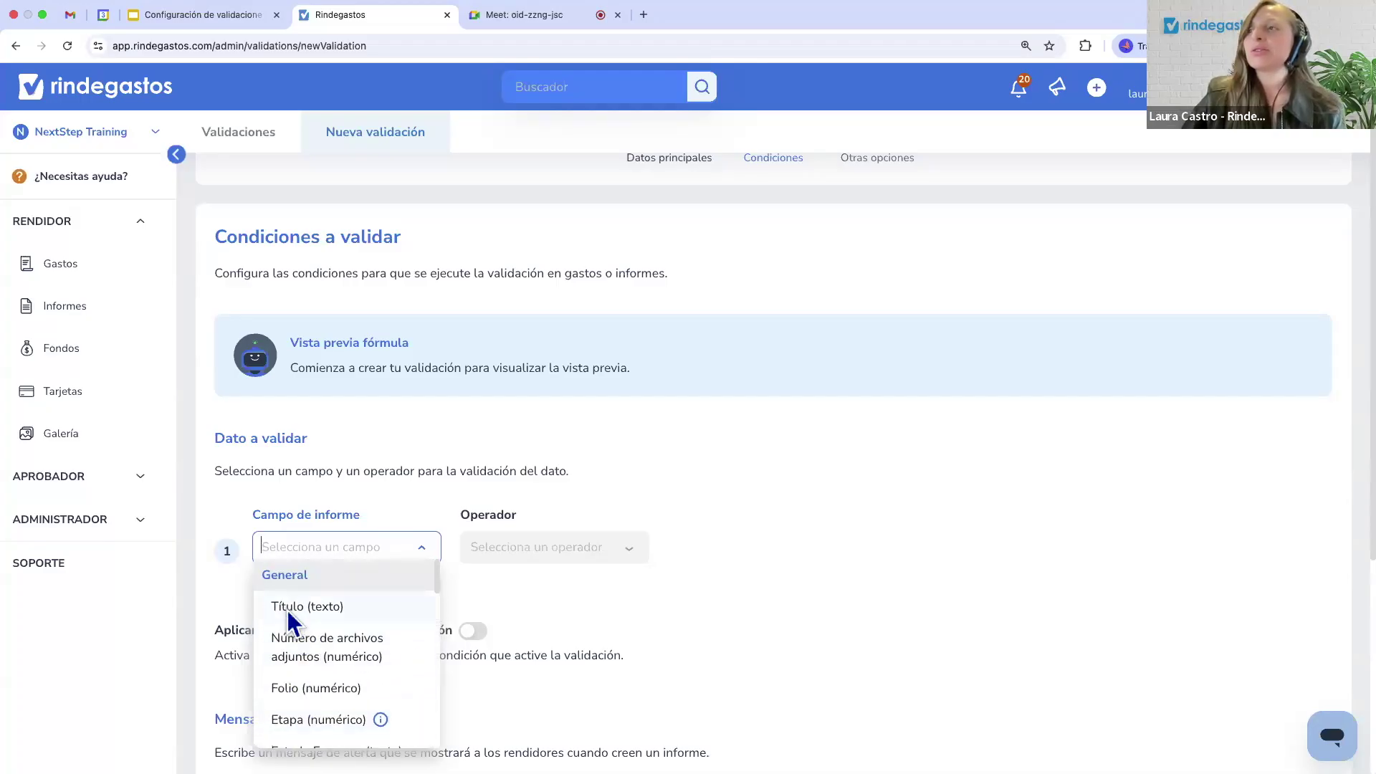
Set the condition to validate the report field Título (texto) with the operator No vacío.
left_click(294, 615)
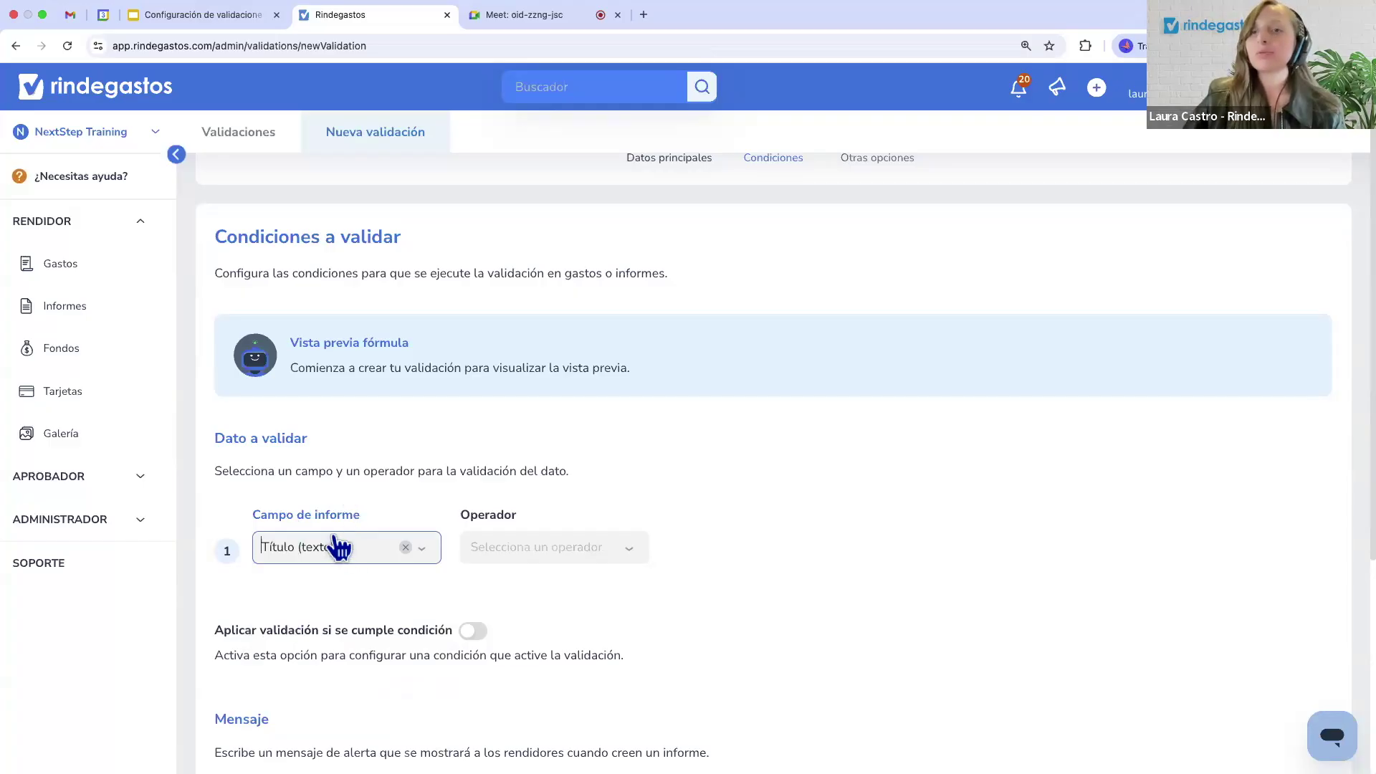
left_click(532, 553)
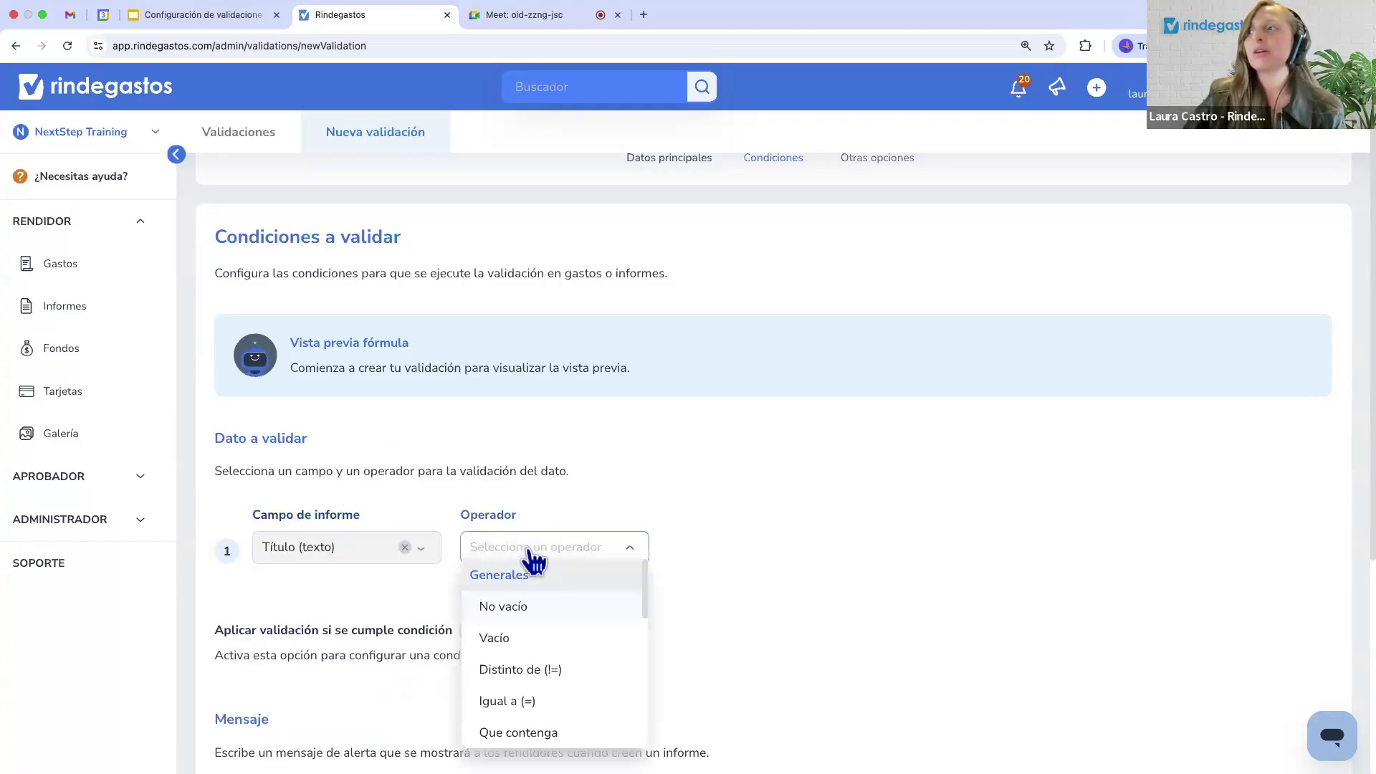
left_click(551, 607)
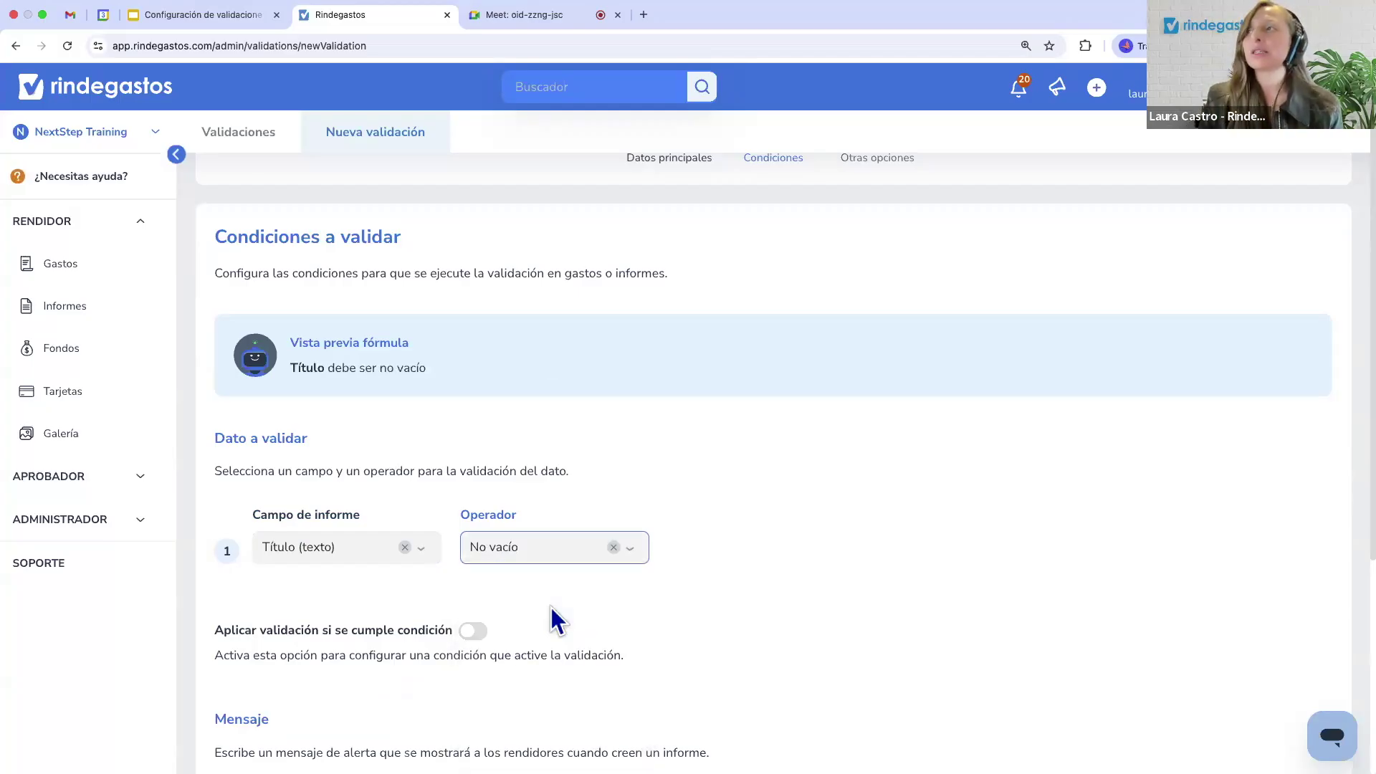
Copy the formula preview "Título debe ser no vacío" into Alerta para rendidores and continue to Otras opciones.
scroll(551, 608, "down", 2)
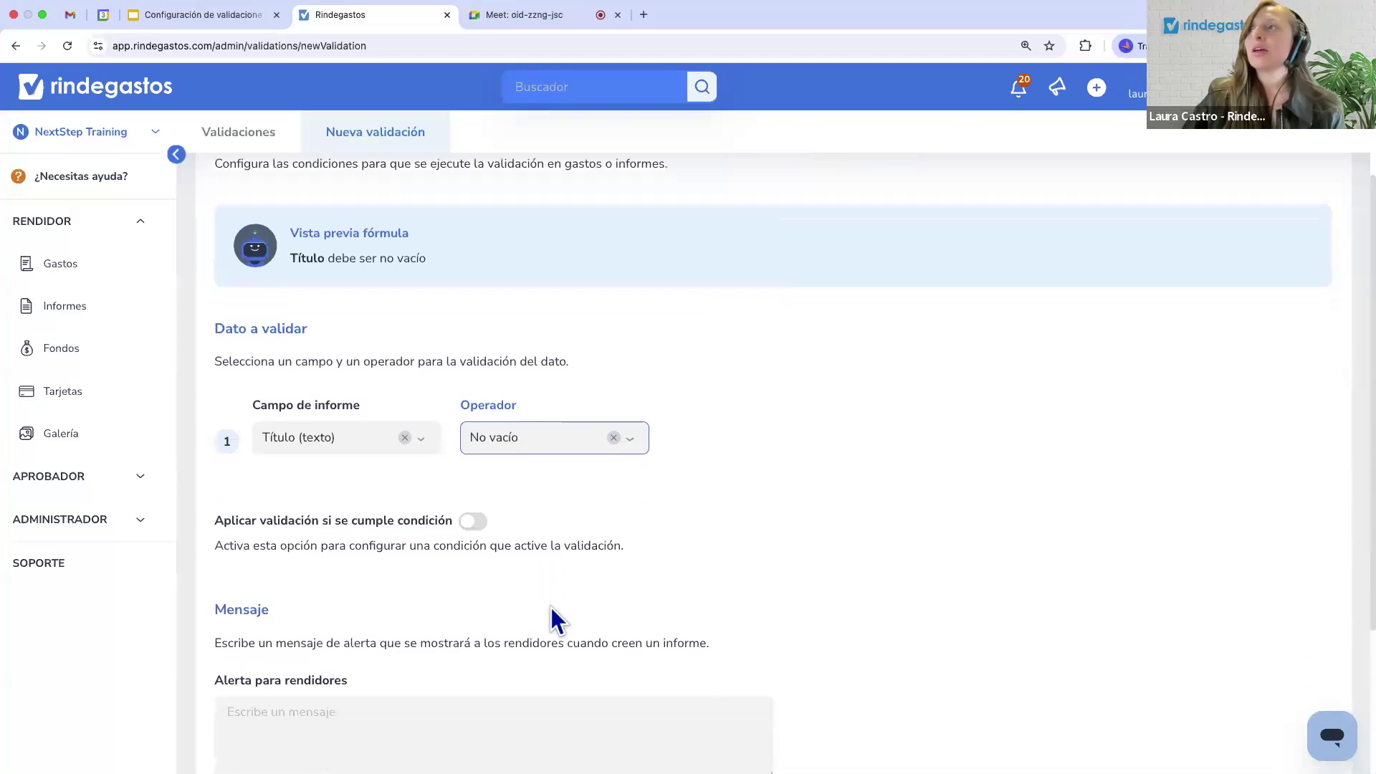
left_click_drag(427, 235, 289, 234)
key("ctrl+c")
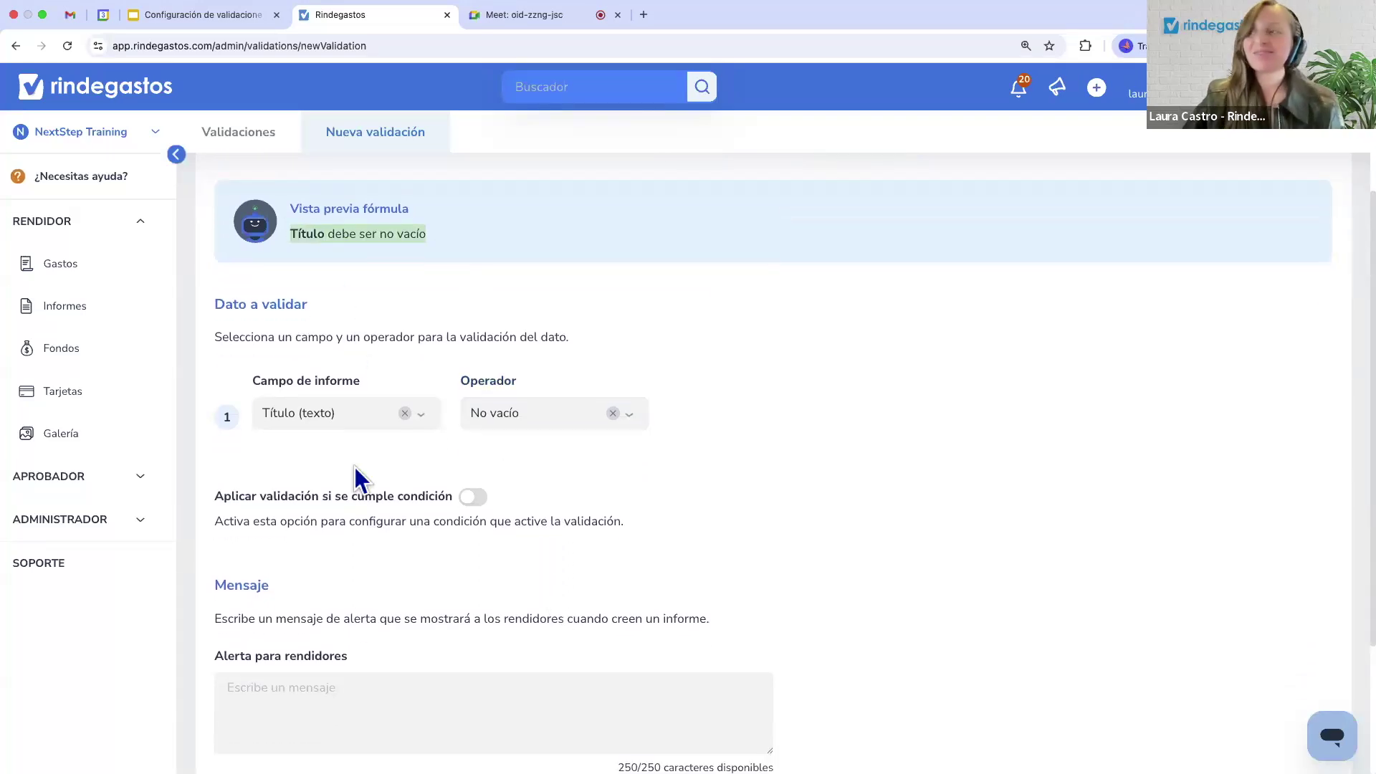
left_click(333, 704)
key("ctrl+v")
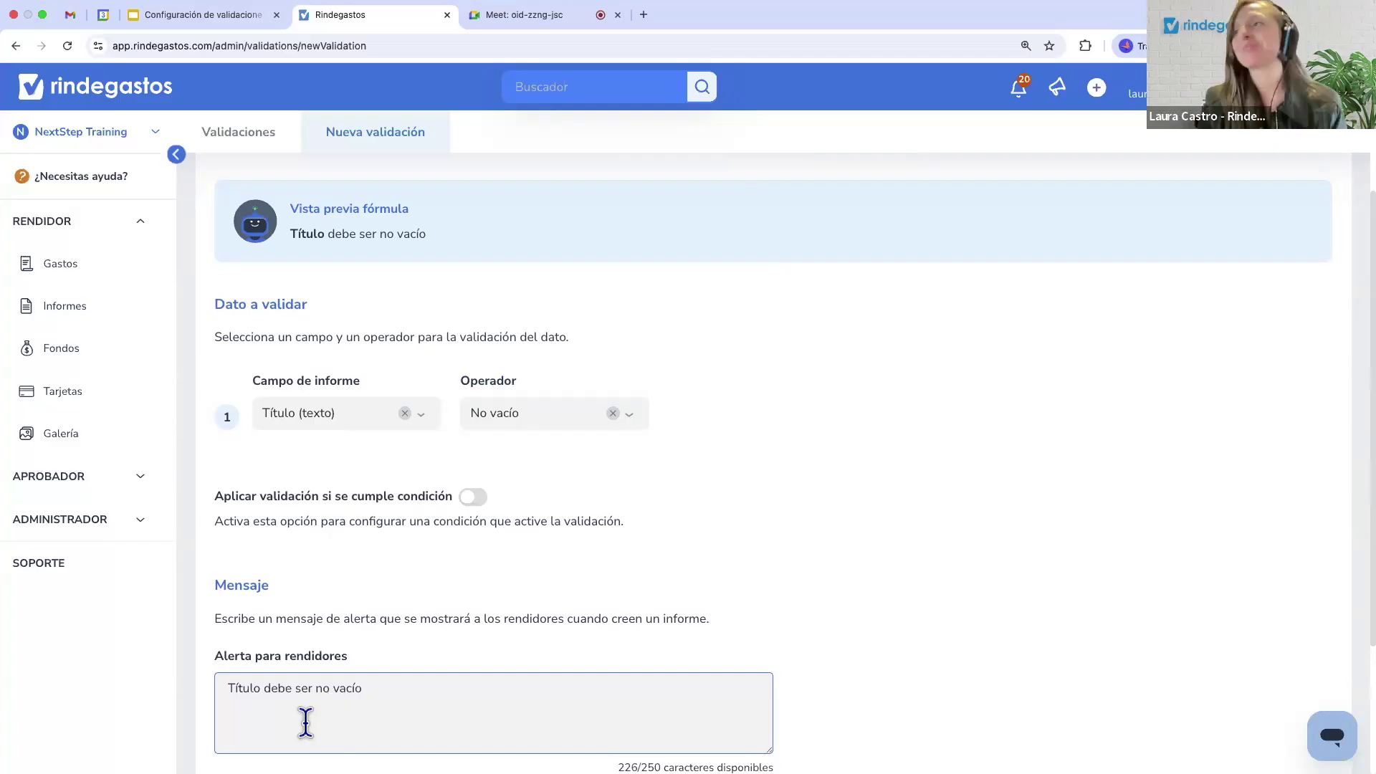
scroll(305, 722, "down", 2)
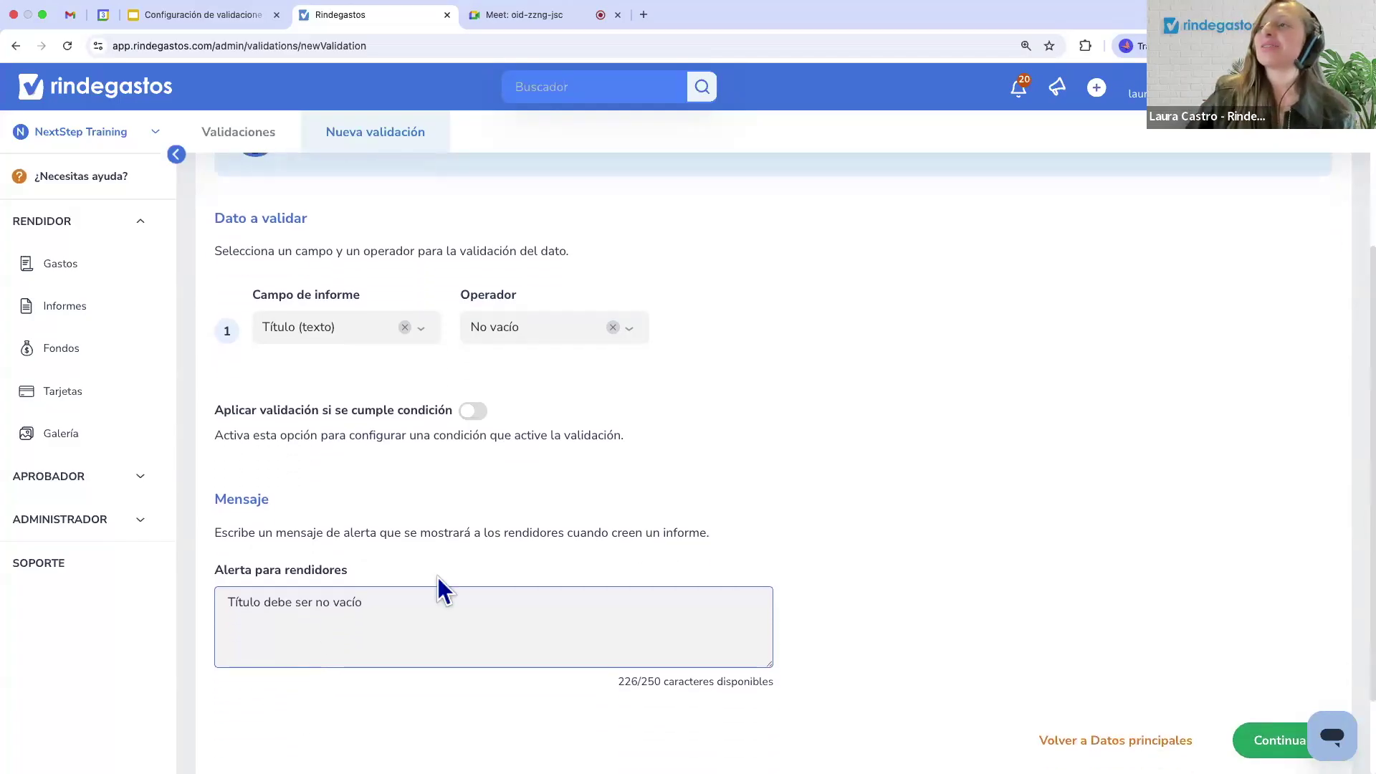
left_click(1273, 741)
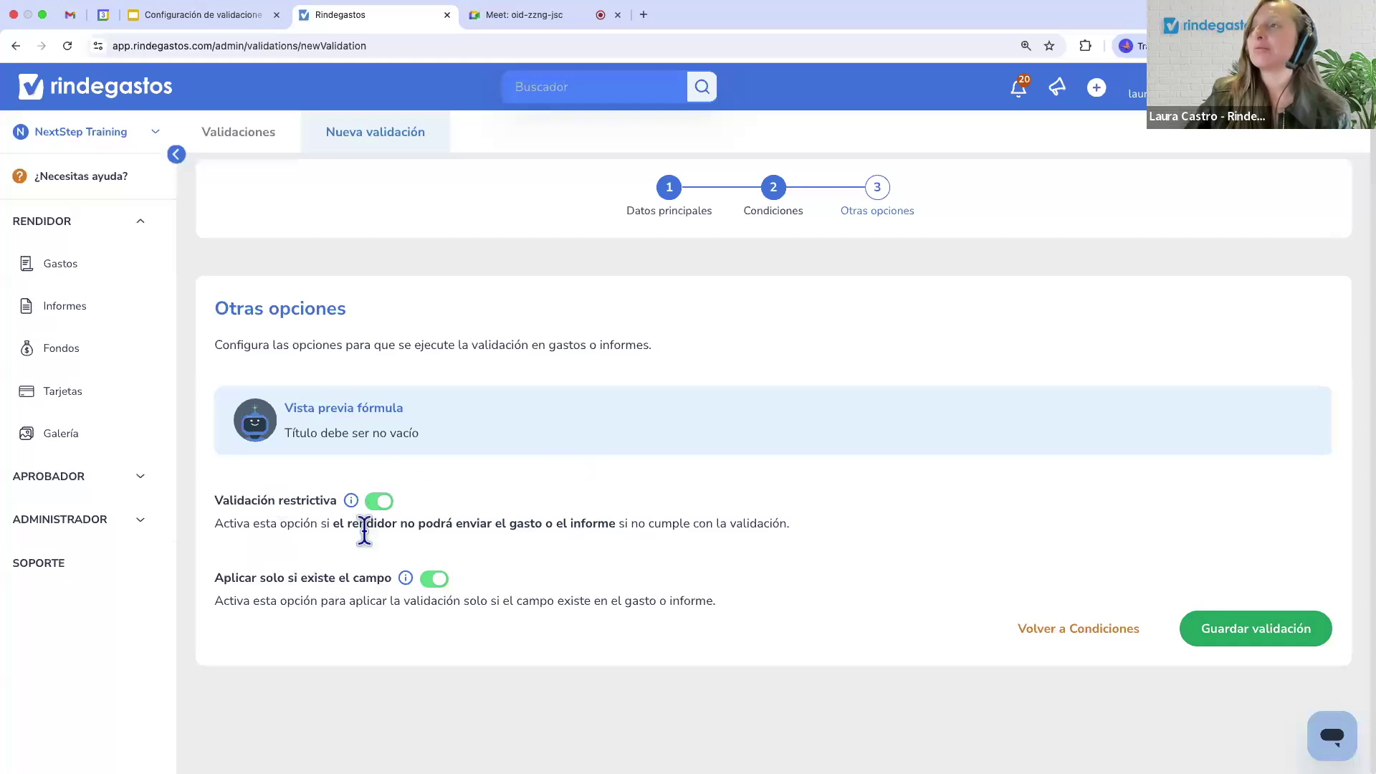
Disable Validación restrictiva, keep Aplicar solo si existe el campo enabled, and save and finalize the report validation.
left_click(381, 502)
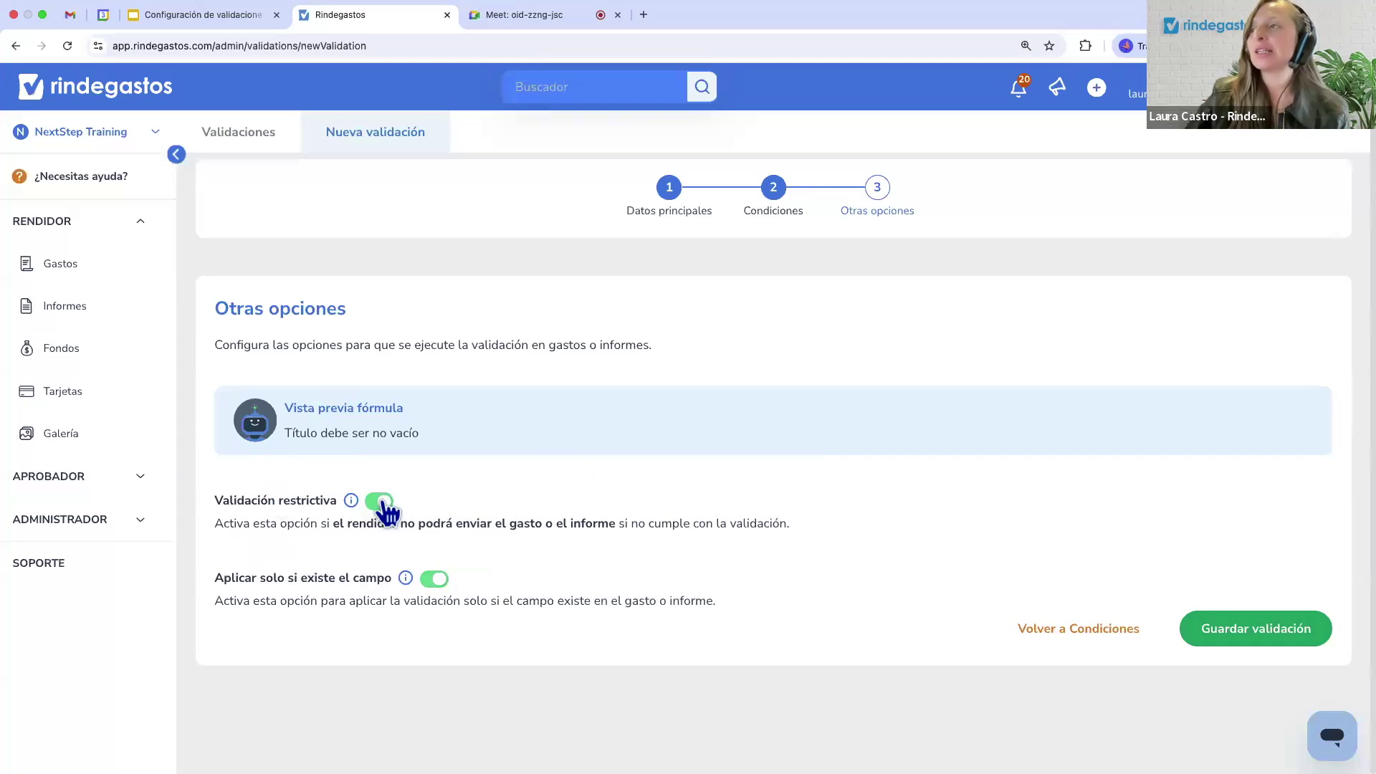
scroll(386, 513, "down", 5)
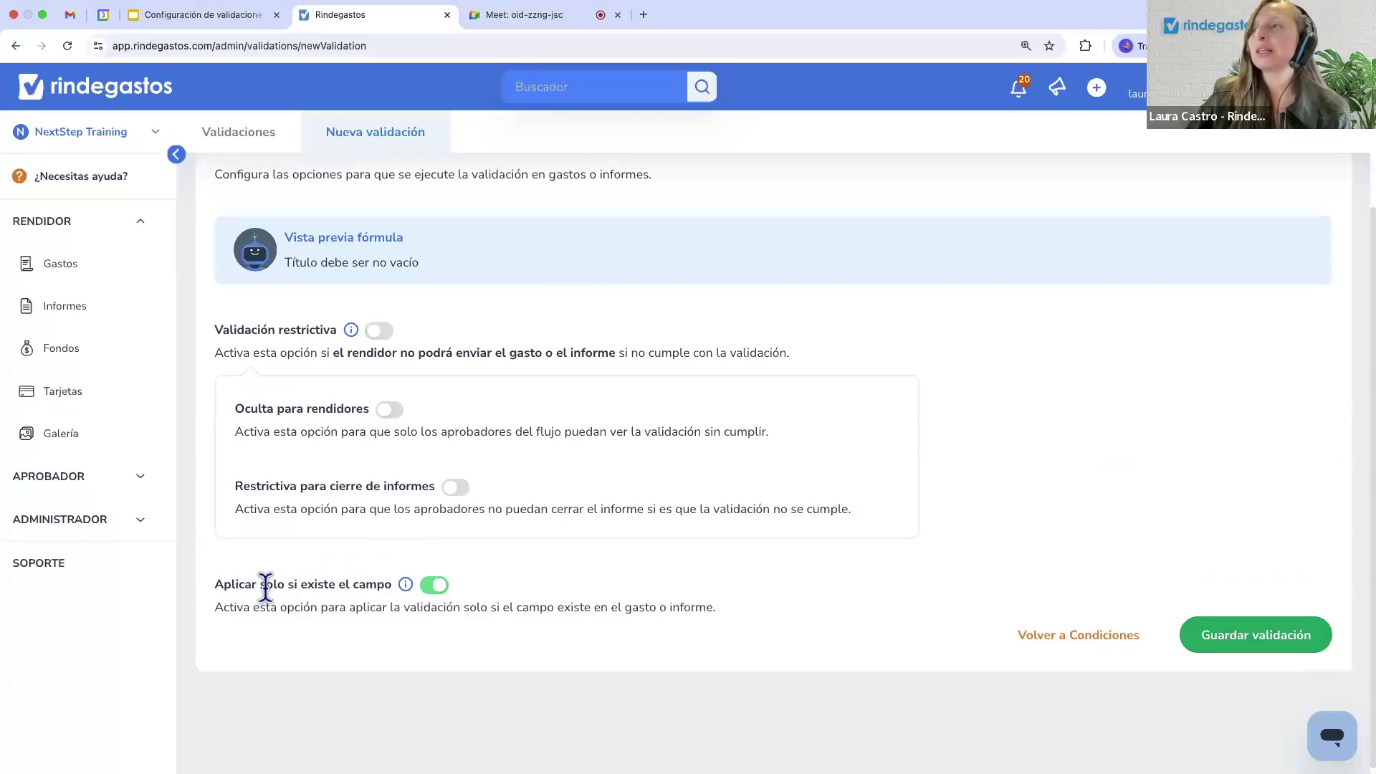
left_click_drag(217, 584, 416, 608)
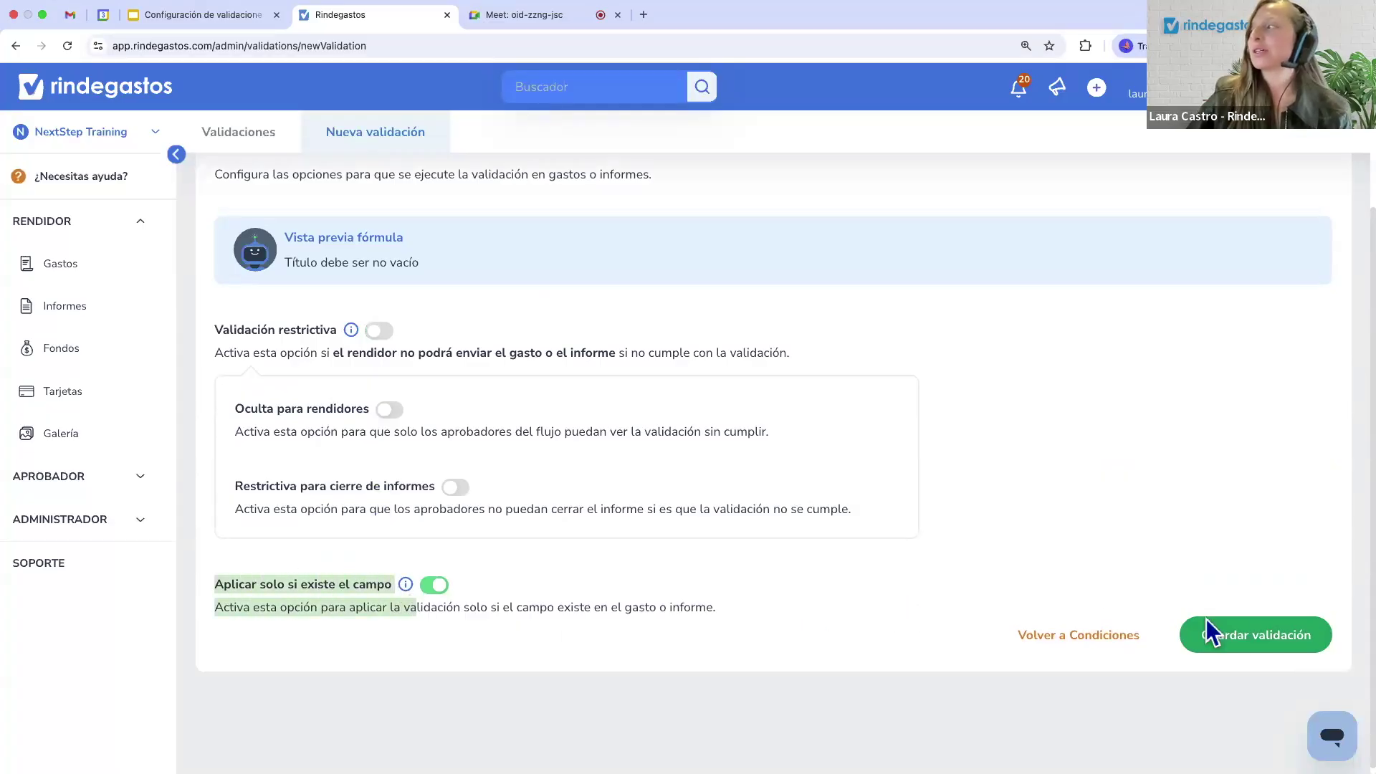
left_click(1240, 636)
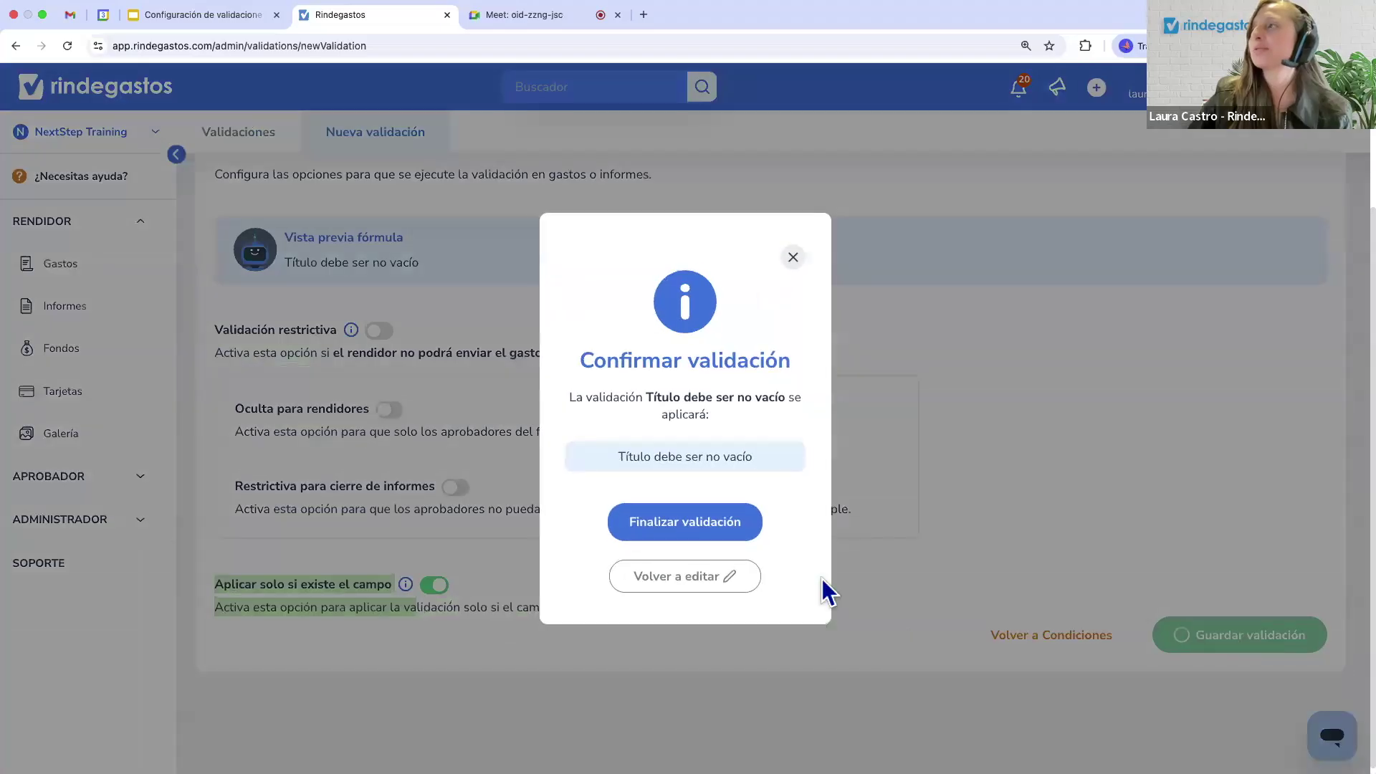
left_click(719, 532)
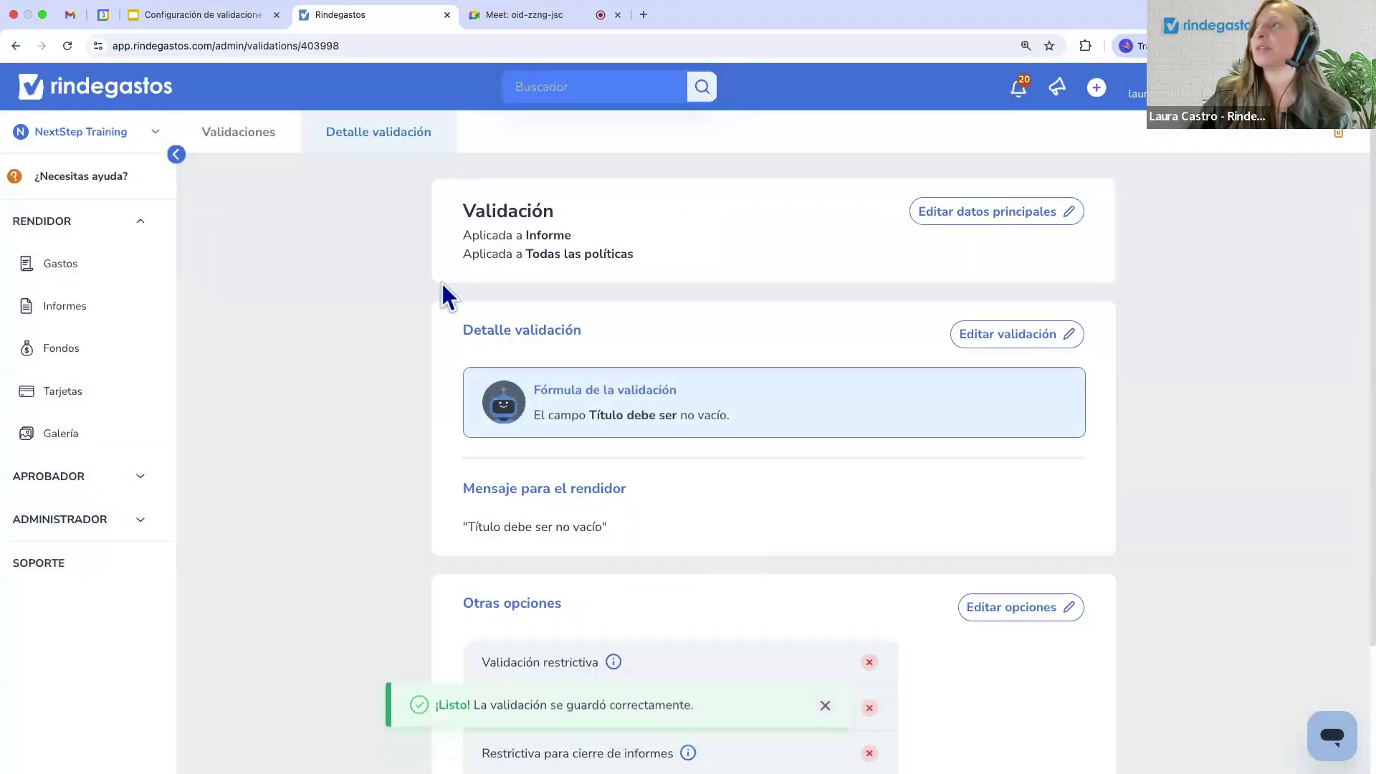
Go back to the validations list and create another validation using Desde cero.
left_click(268, 147)
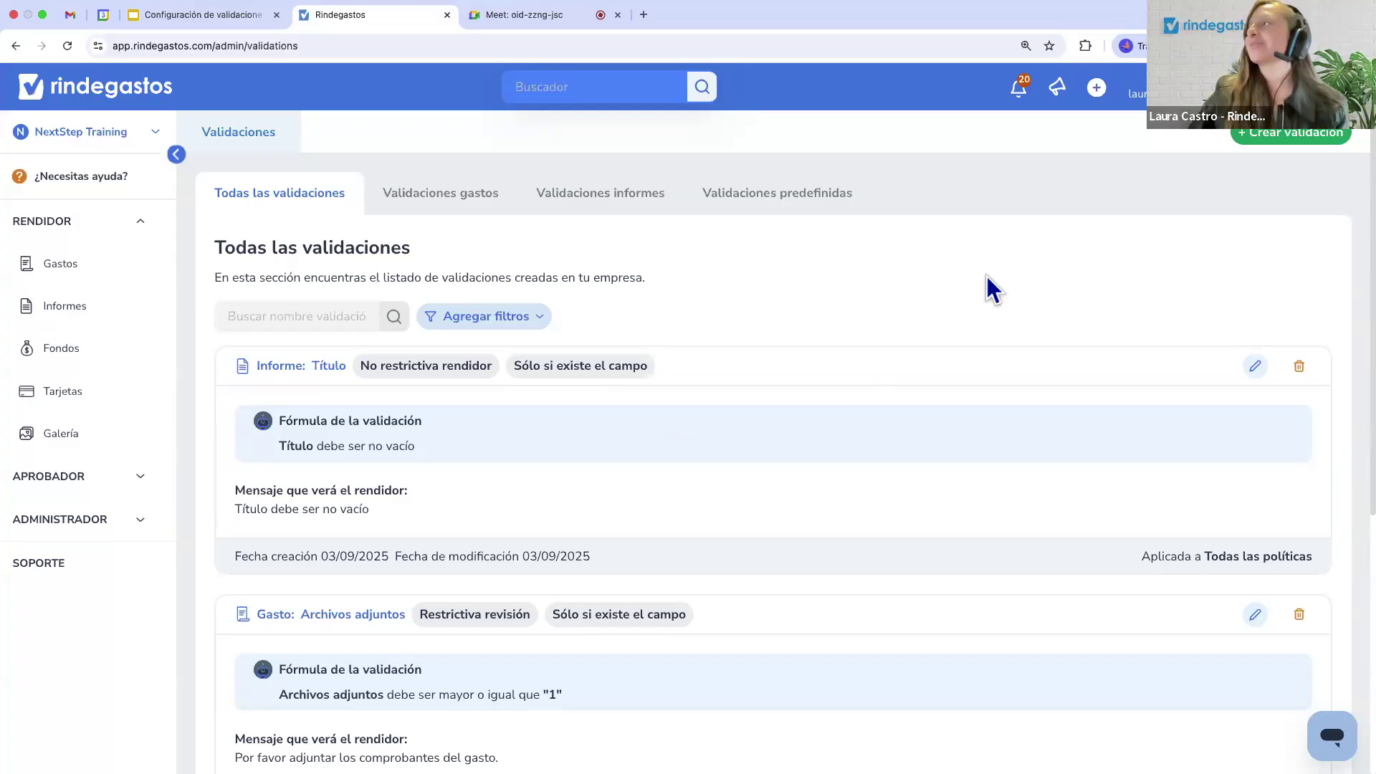
left_click(1274, 134)
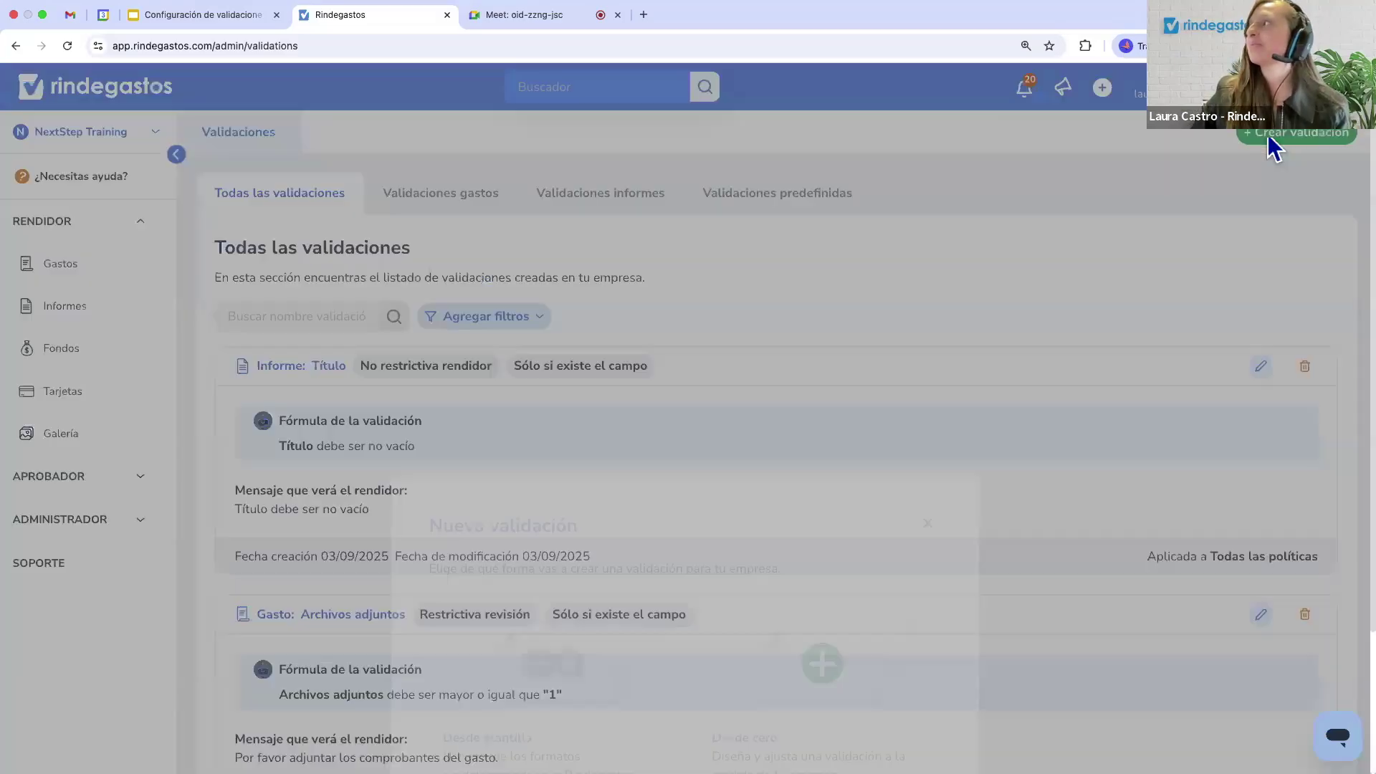
left_click(817, 356)
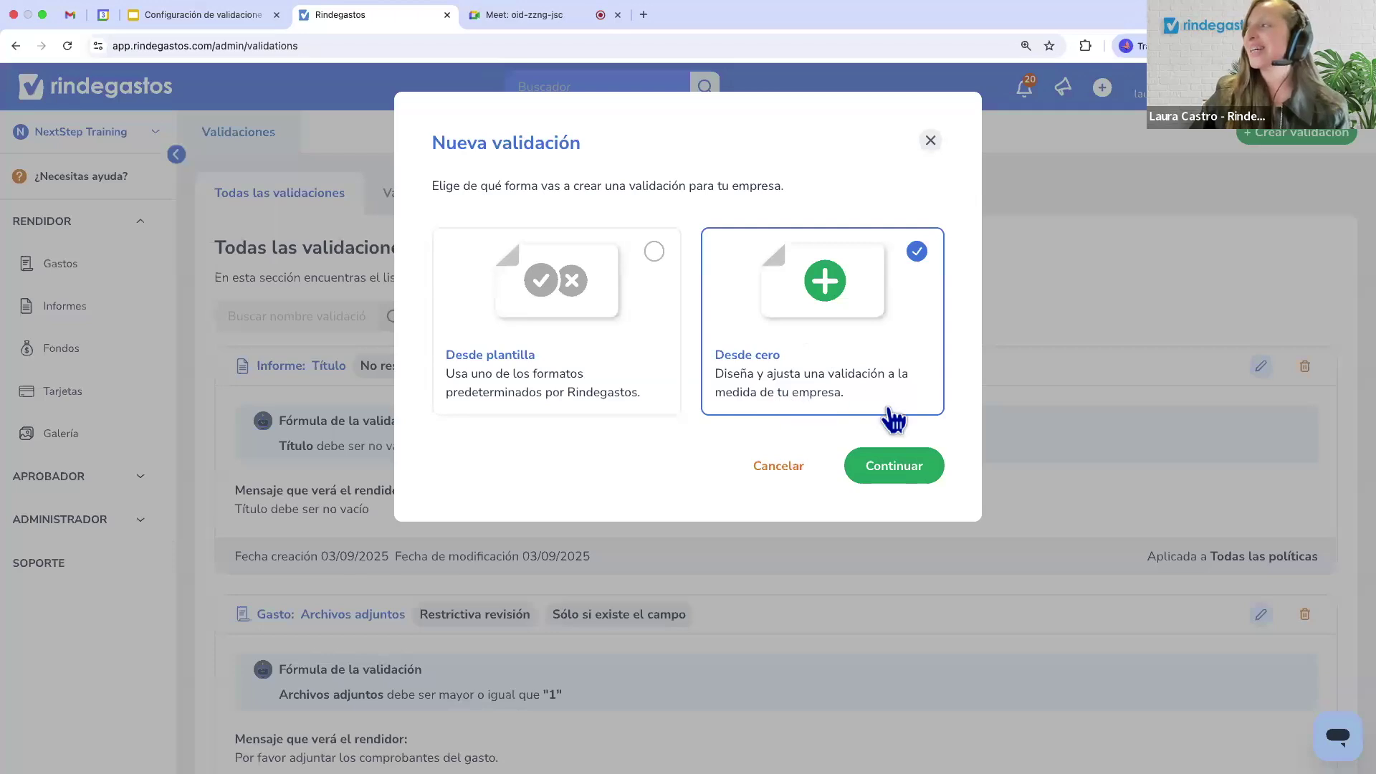
left_click(894, 466)
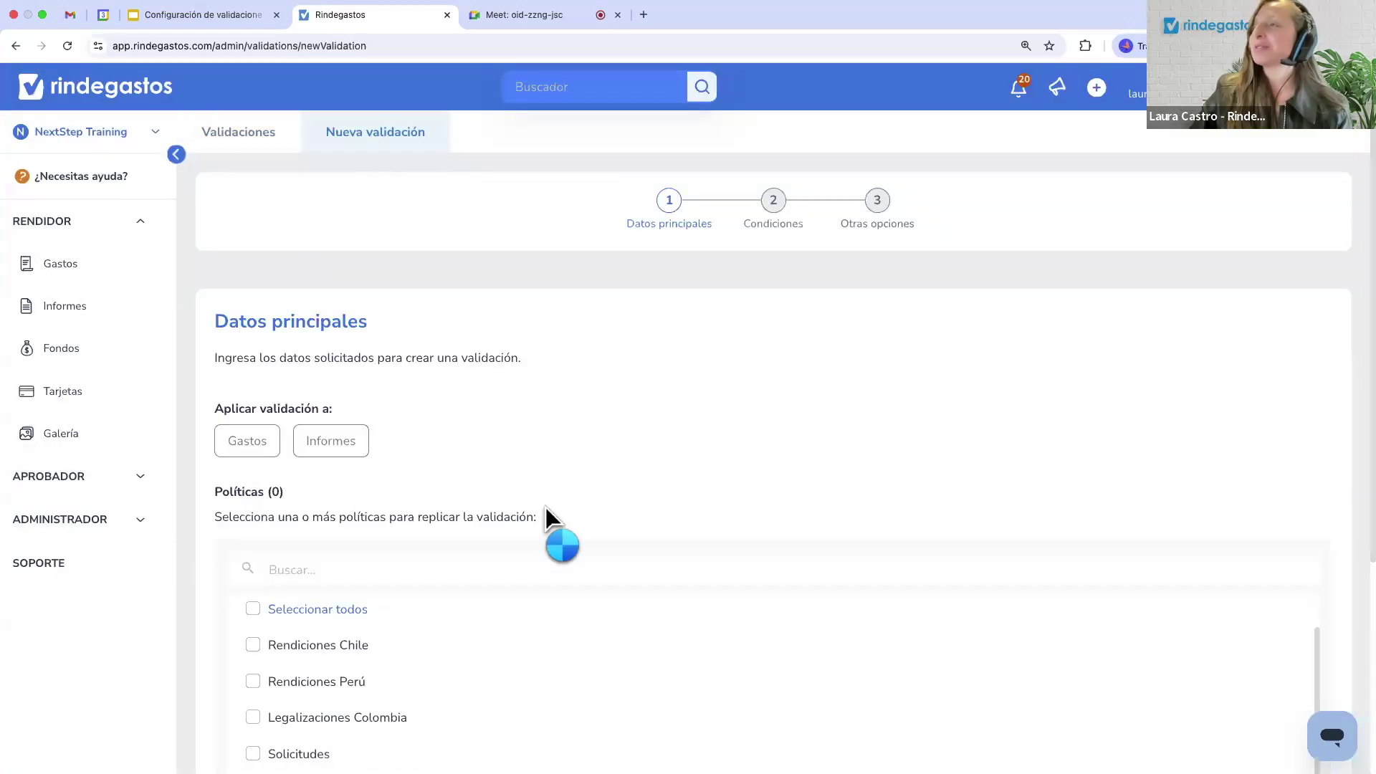
Apply the new validation to Gastos, select all policies, and continue to the Condiciones a validar section.
scroll(545, 506, "down", 1)
left_click(253, 393)
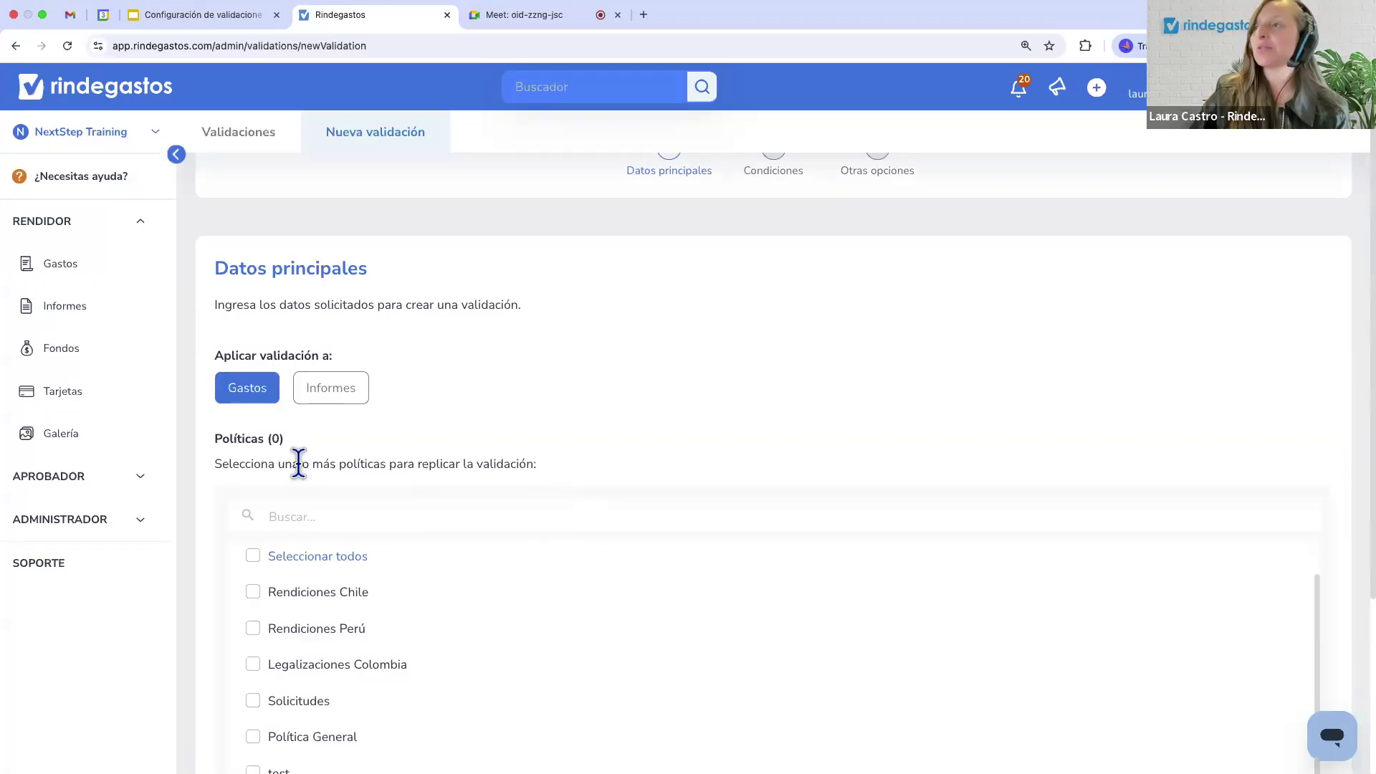
scroll(298, 461, "down", 1)
left_click(252, 473)
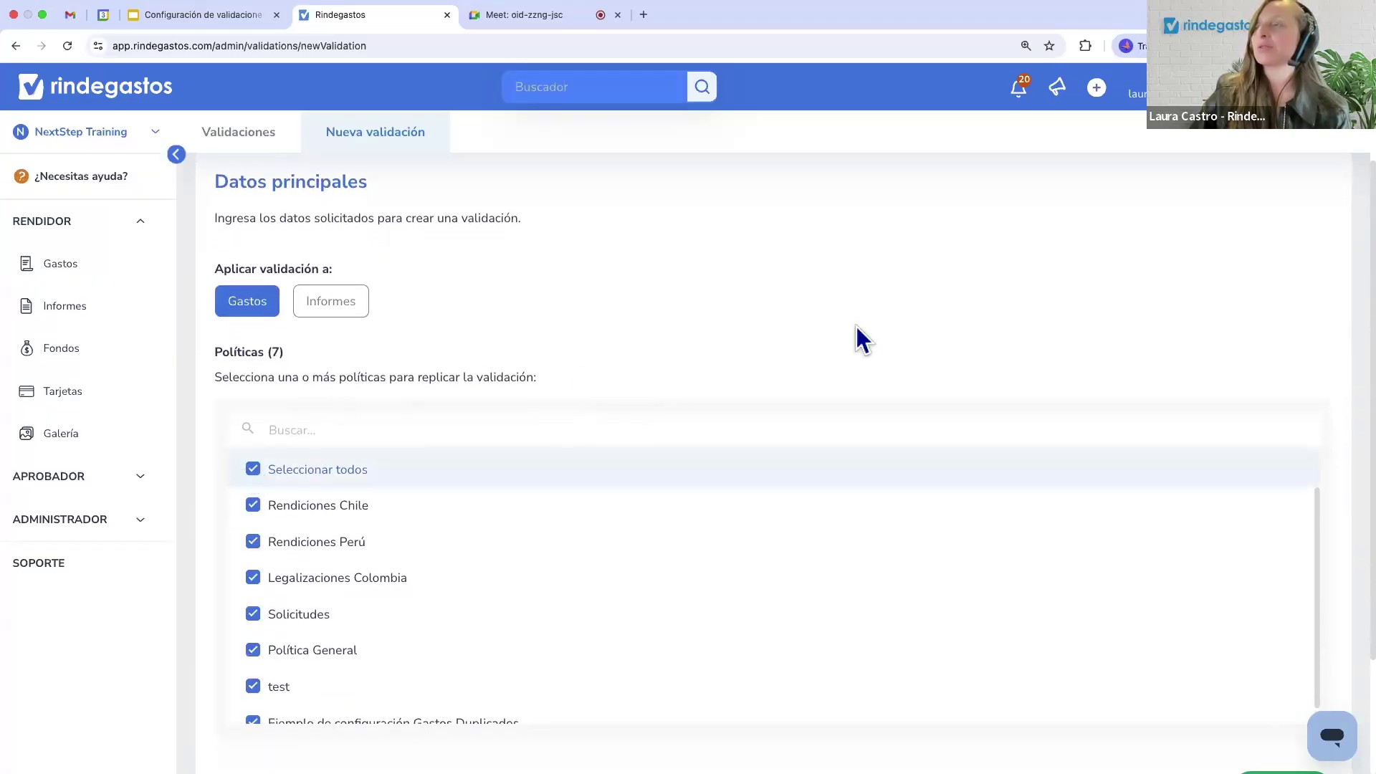
scroll(1329, 489, "down", 3)
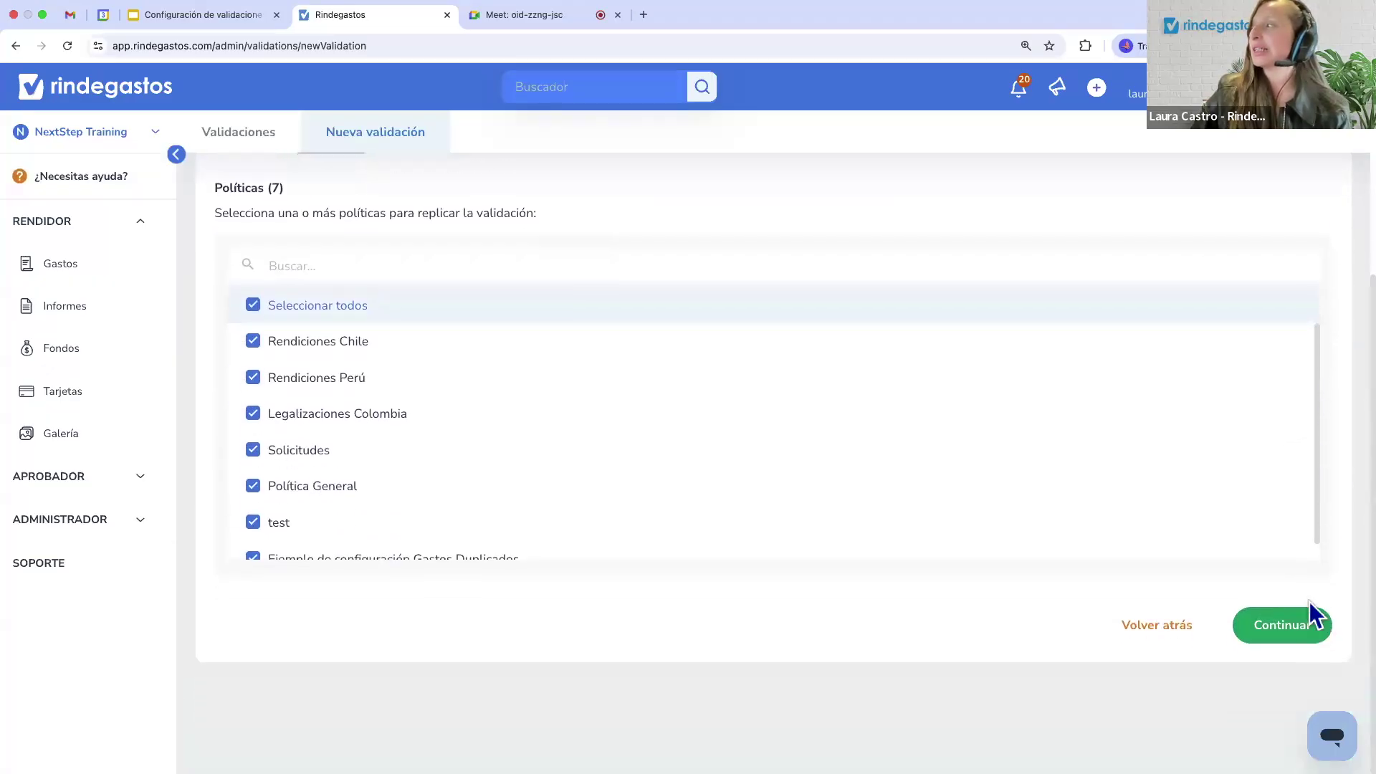
left_click(1301, 640)
Enable Aplicar validación si se cumple condición and review the Dato a revisar para la condición section.
scroll(868, 452, "up", 4)
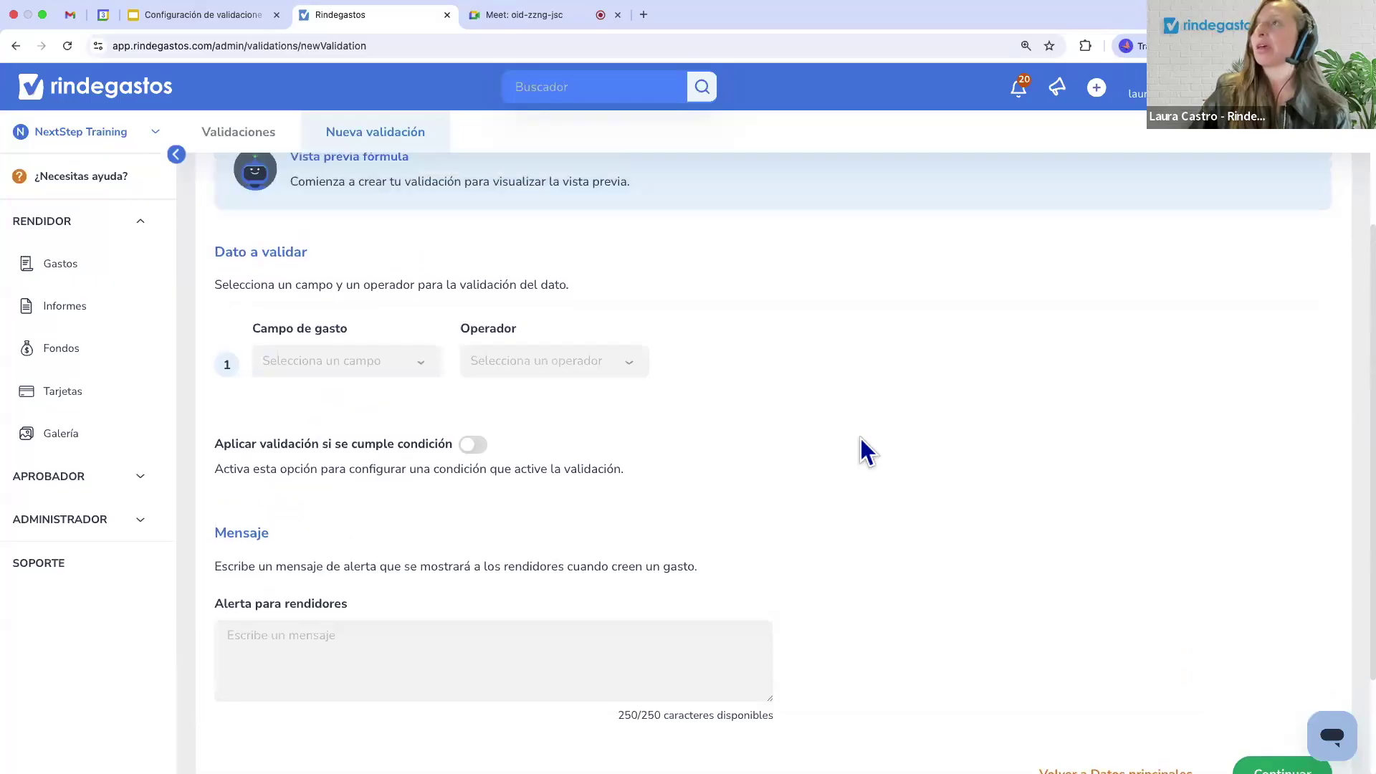
scroll(867, 451, "down", 1)
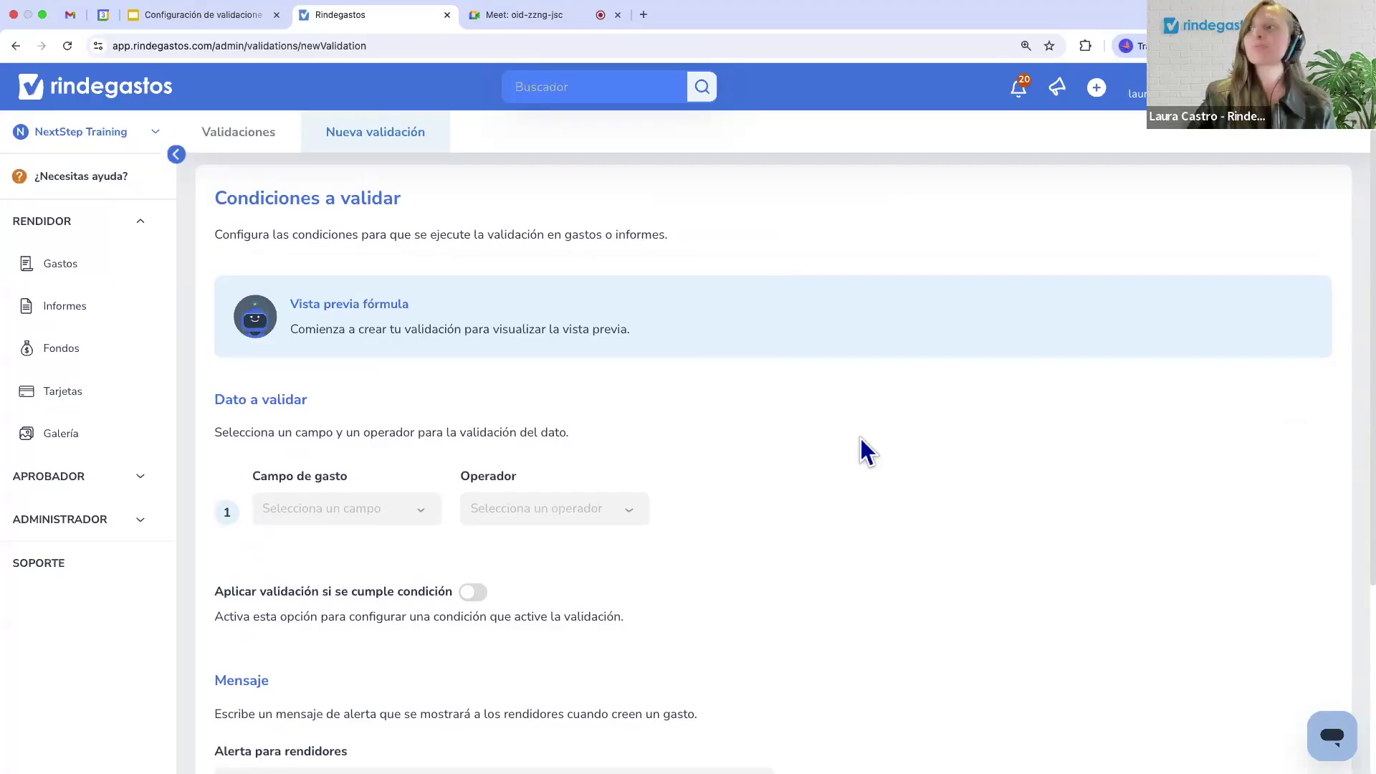
left_click_drag(215, 591, 447, 592)
left_click(471, 595)
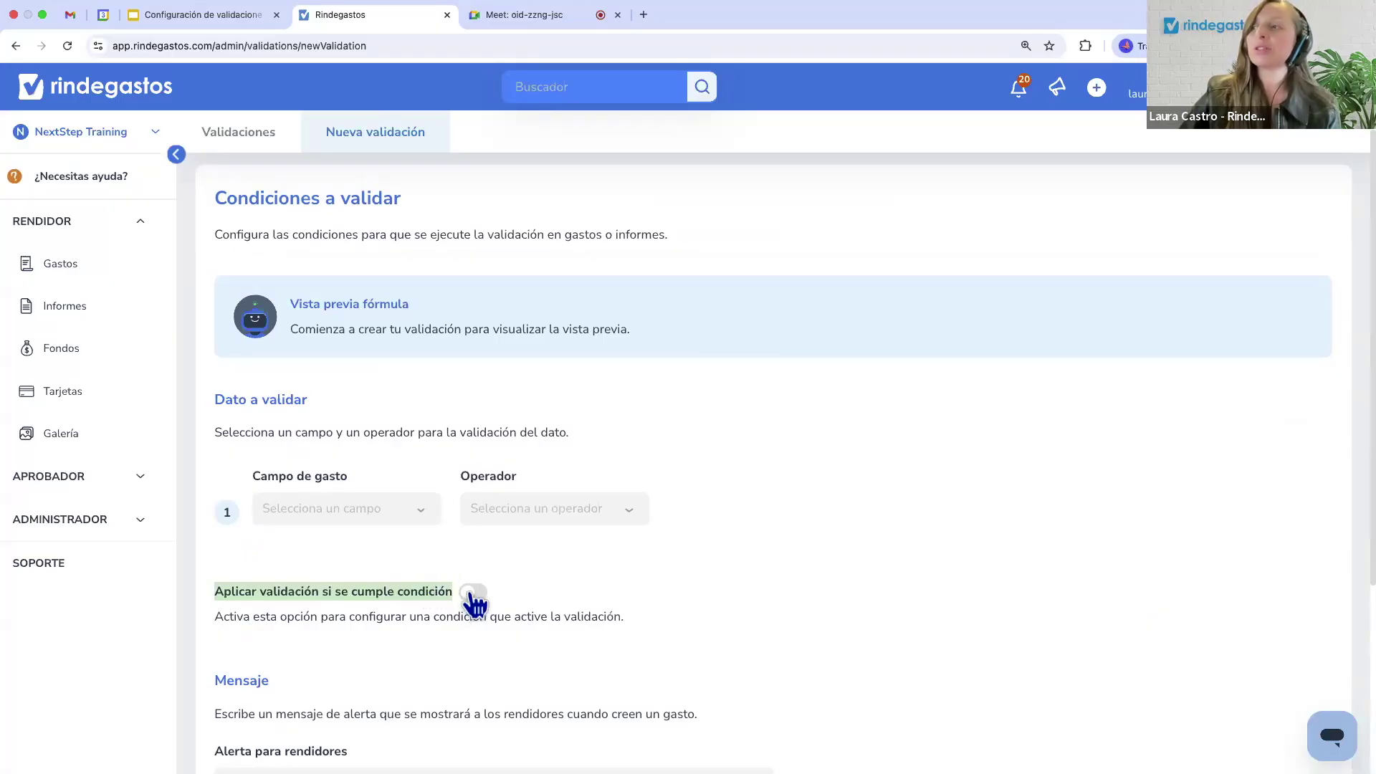
scroll(473, 596, "down", 3)
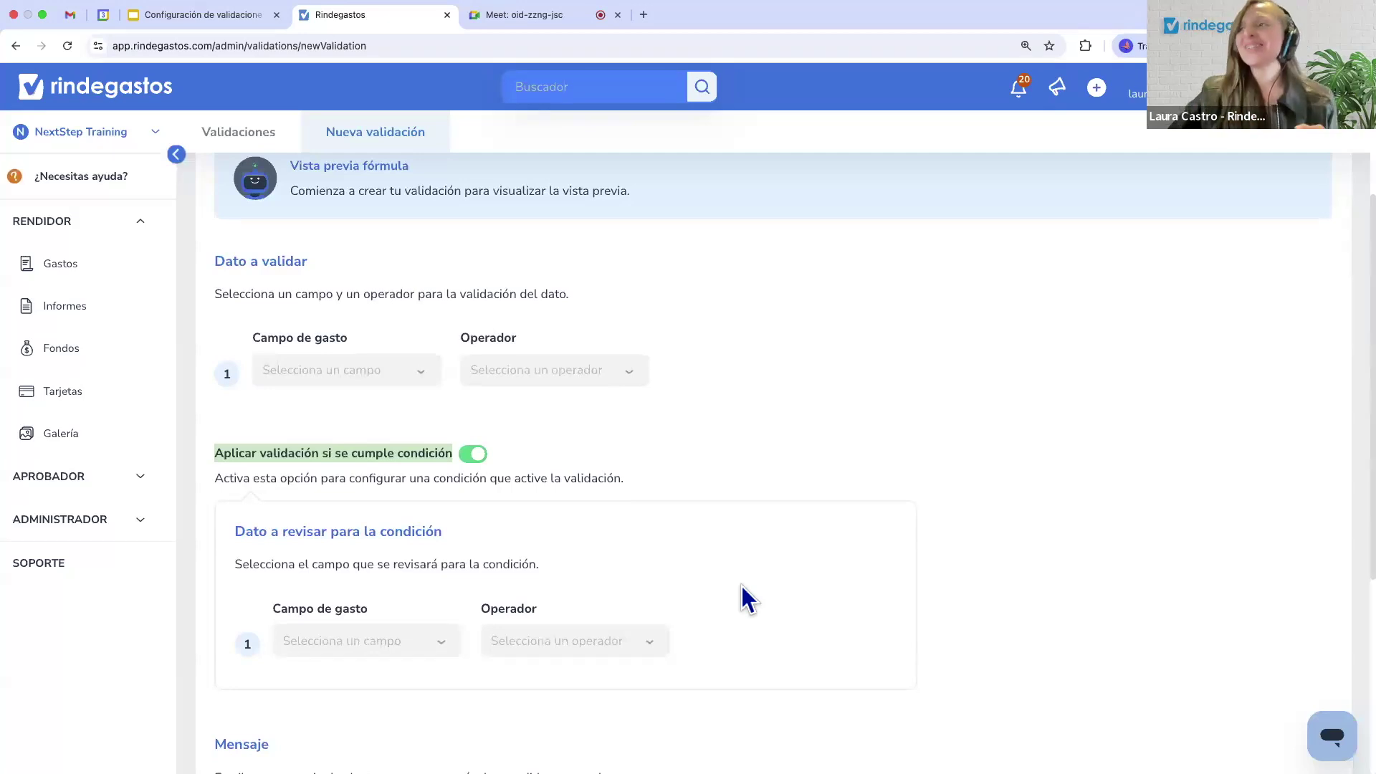
left_click(305, 531)
left_click_drag(305, 530, 580, 583)
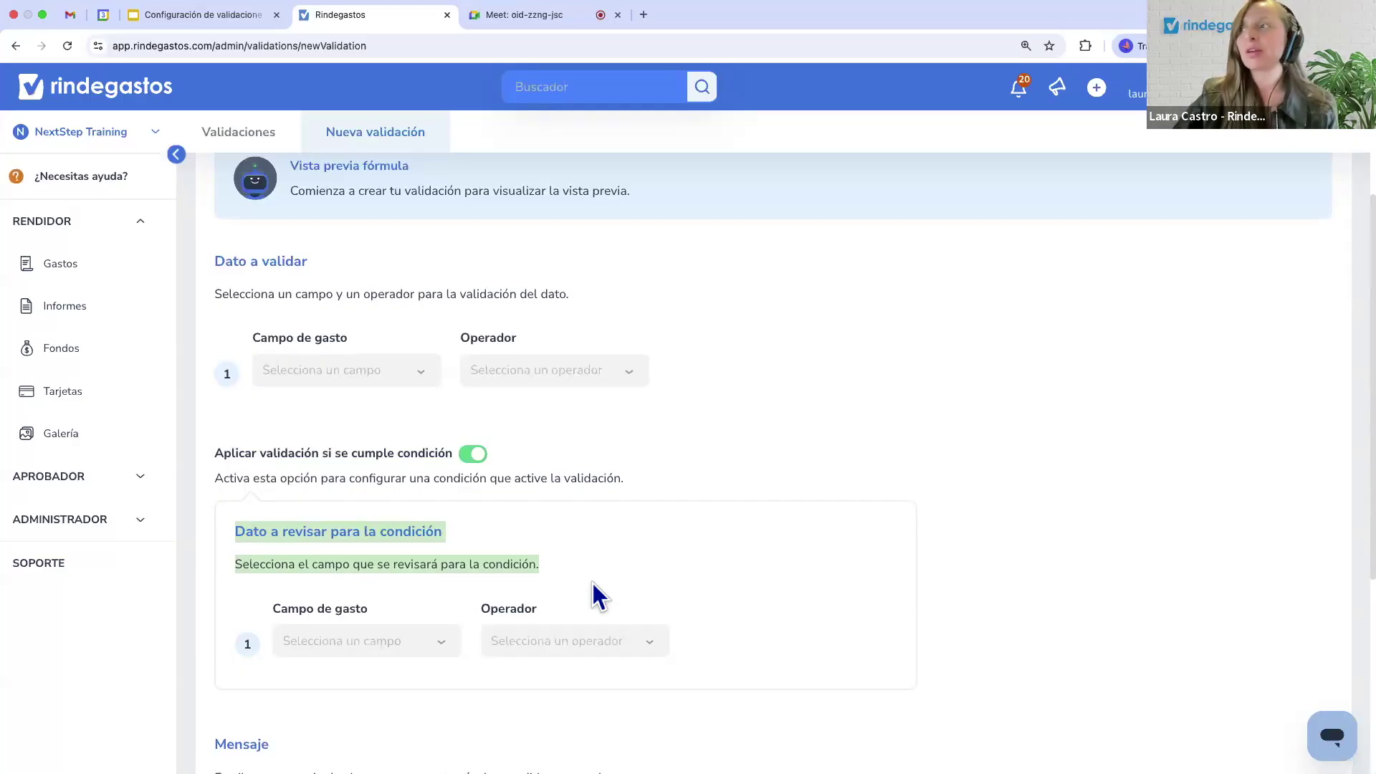
scroll(502, 620, "down", 1)
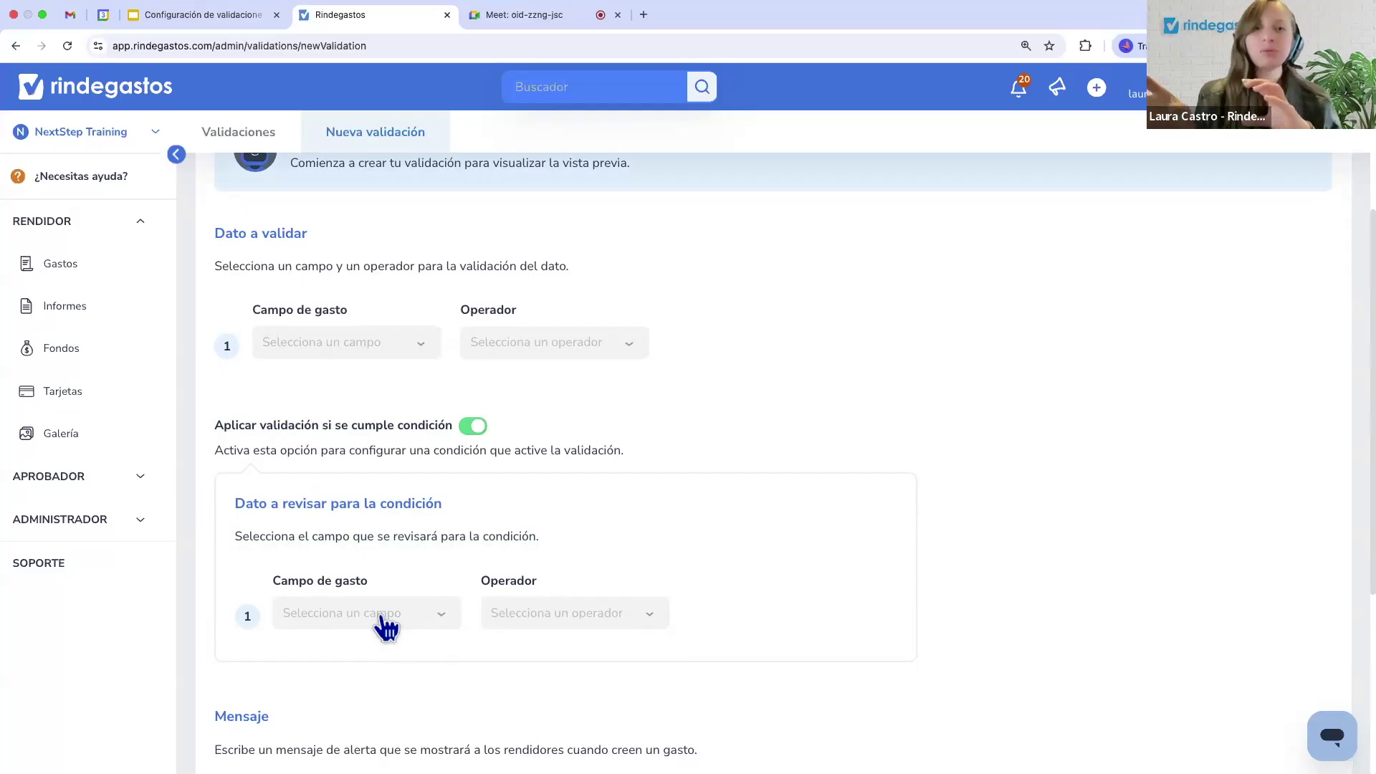
Choose the additional field Tipo de documento (Desplegable) as the expense field to check in the condition.
scroll(384, 629, "down", 1)
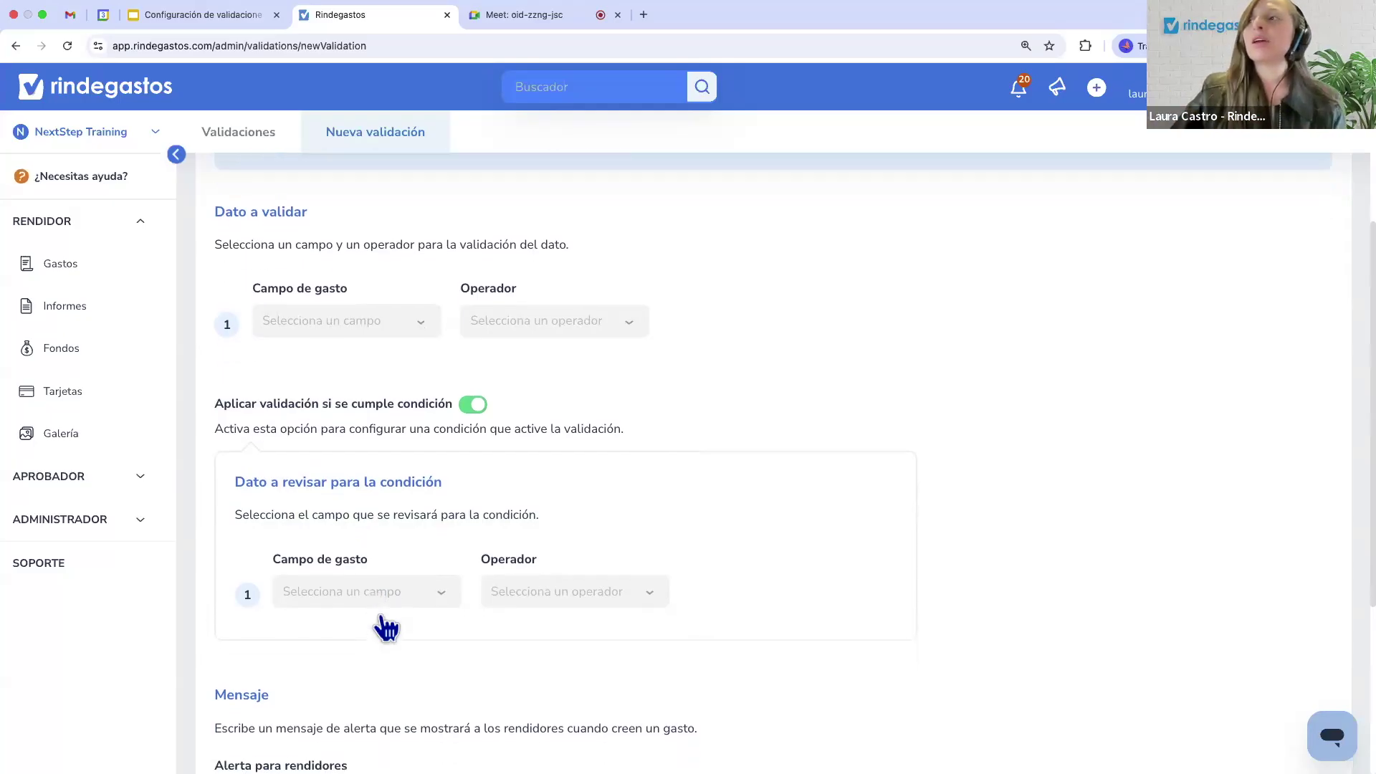
left_click(356, 594)
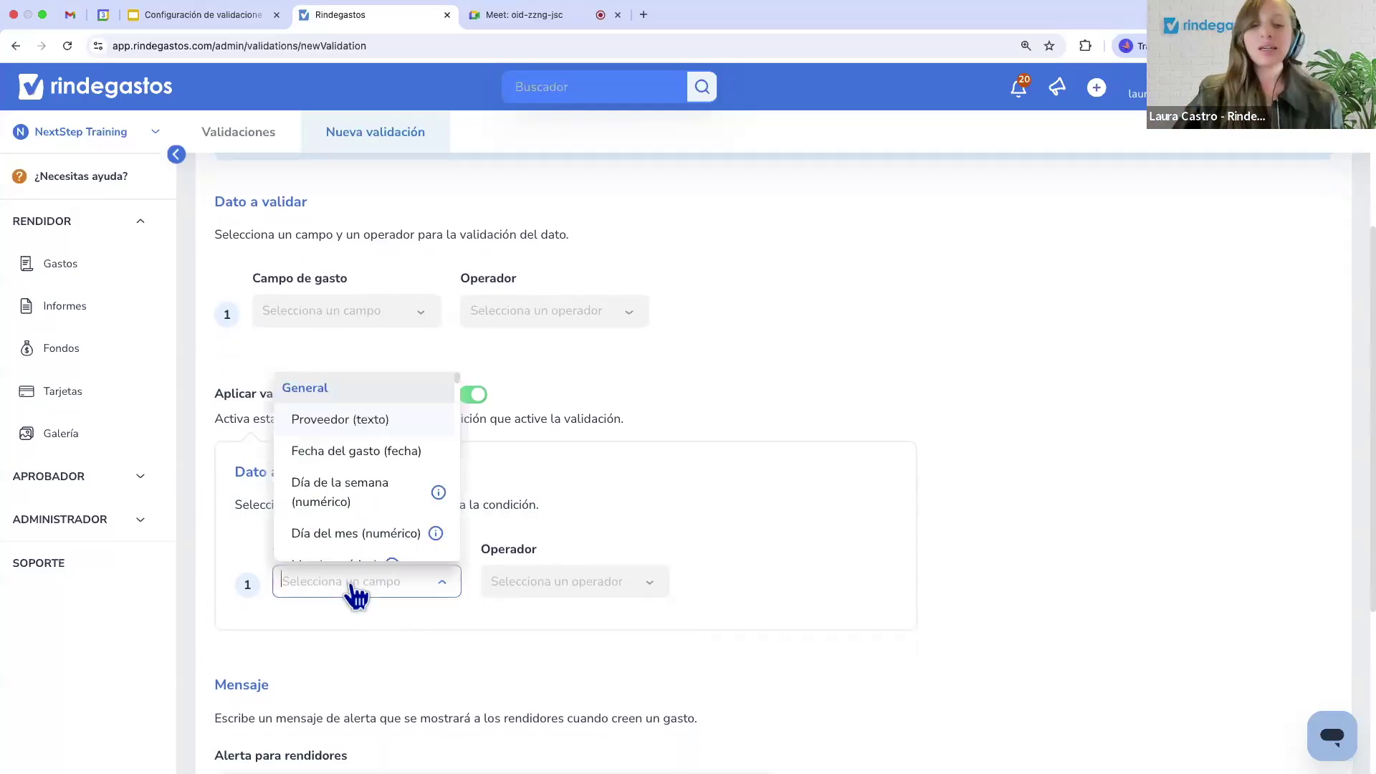
type("tipo")
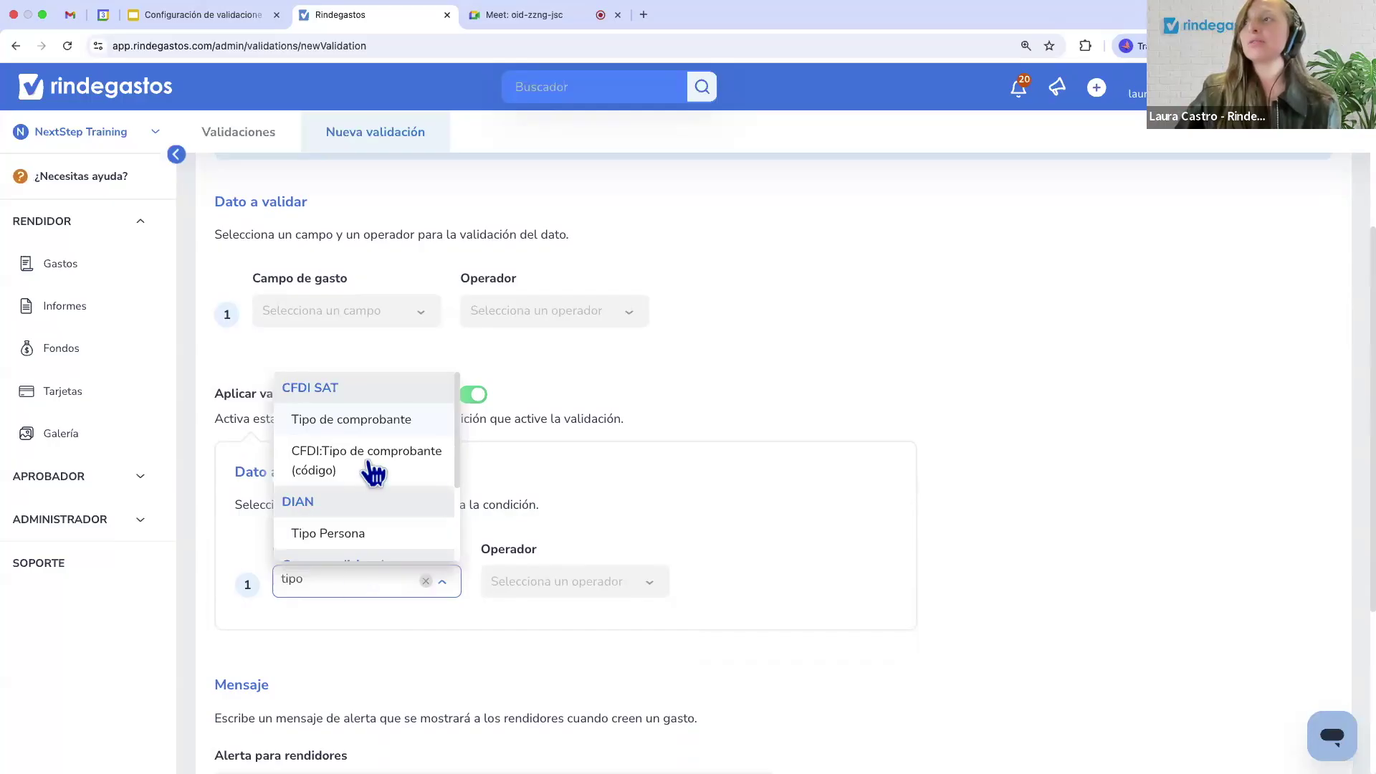
scroll(372, 473, "down", 1)
scroll(372, 474, "up", 1)
scroll(372, 473, "down", 3)
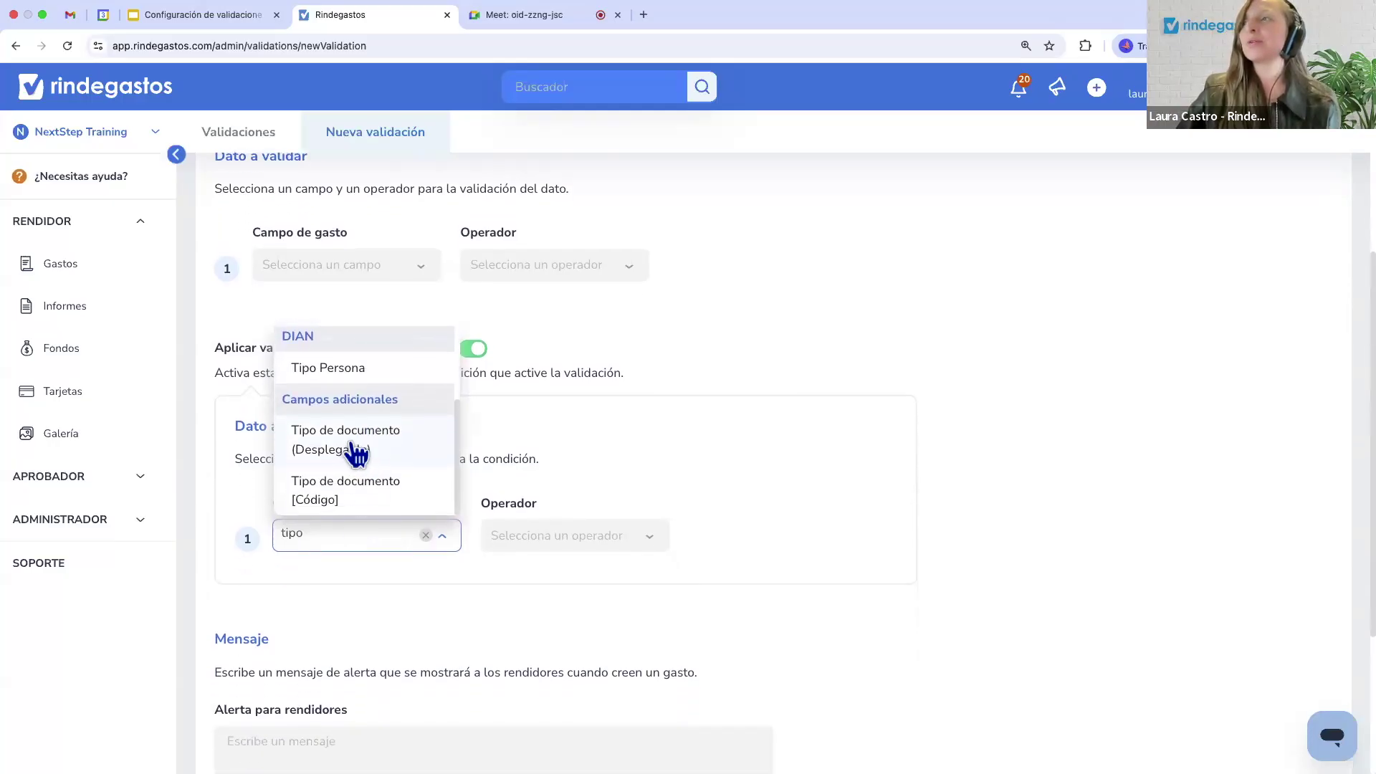
left_click(356, 451)
Set the condition's operator to Igual a (=) and its comparison value to Boleta.
left_click(557, 545)
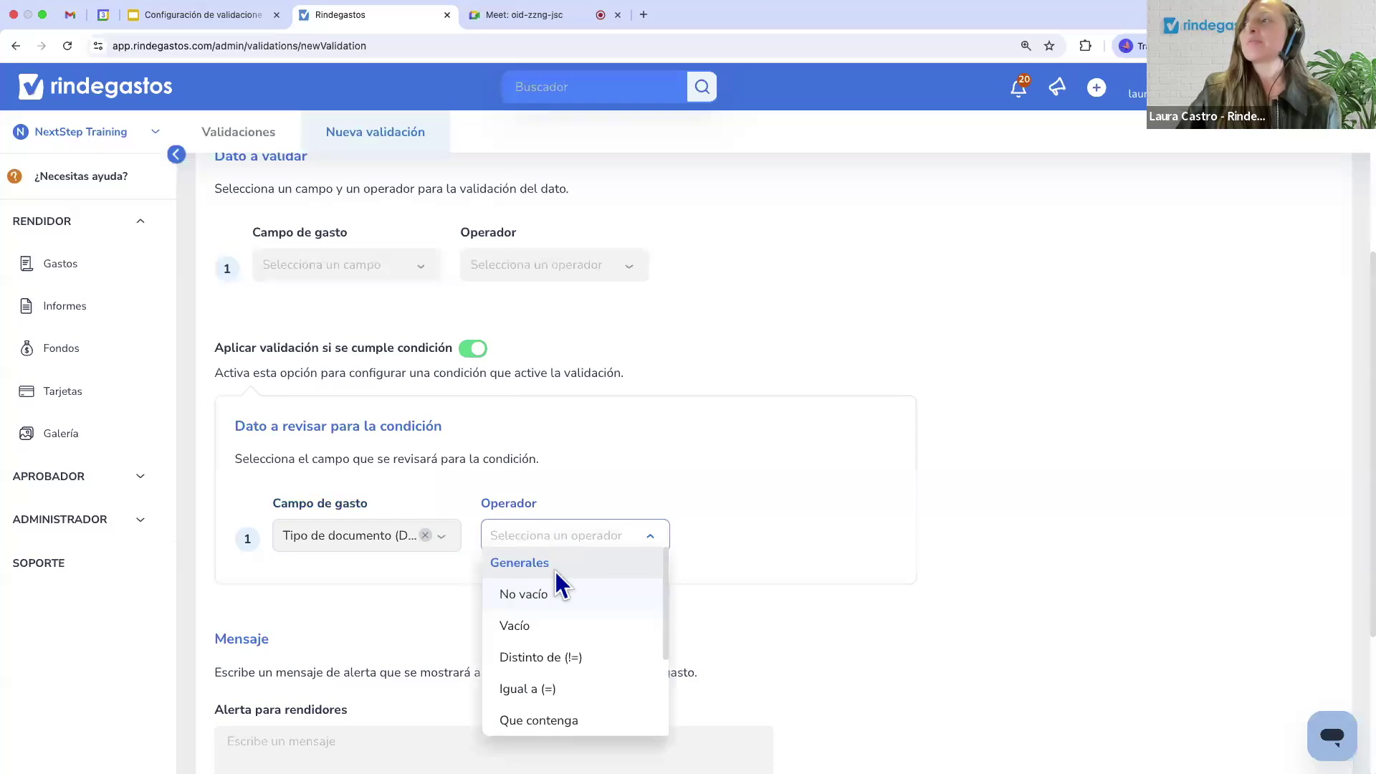
scroll(546, 678, "down", 1)
left_click(546, 670)
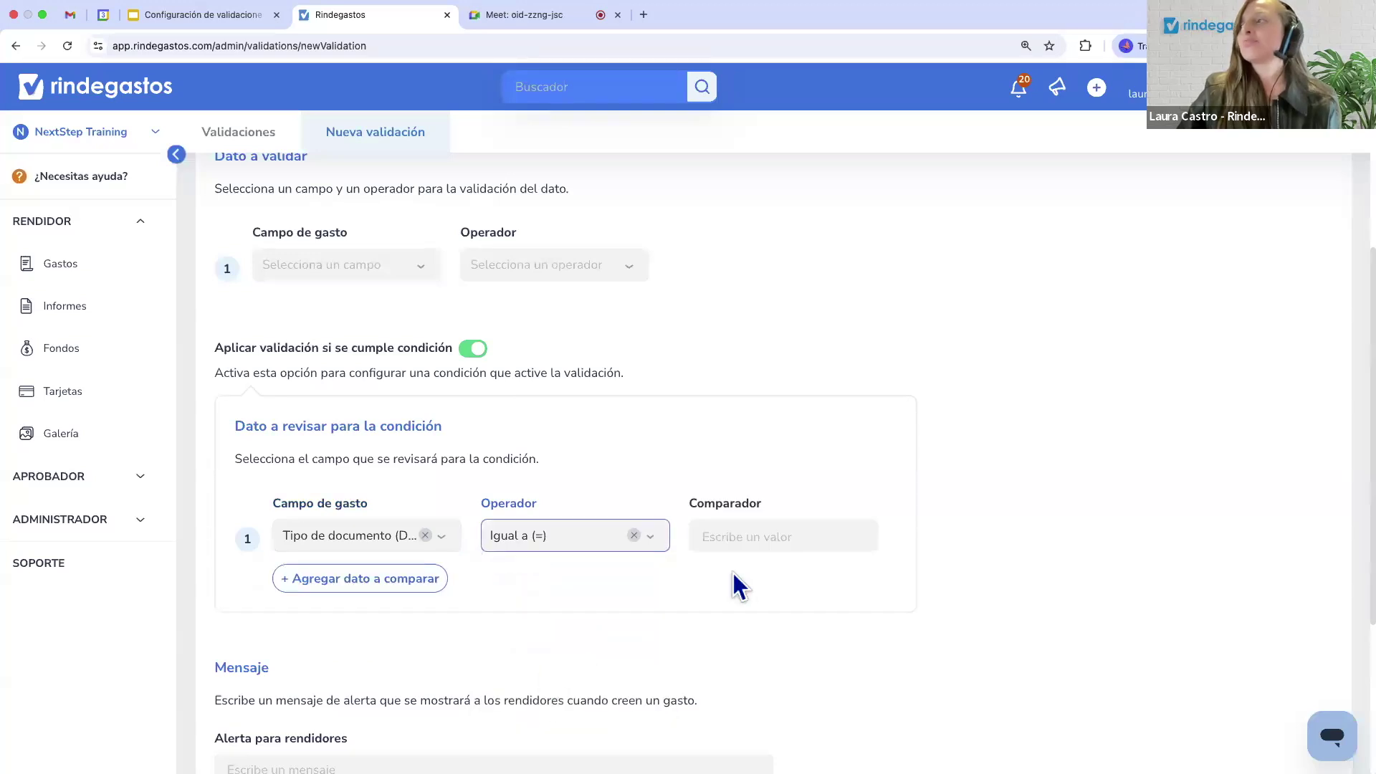
left_click(722, 538)
type("Boleta")
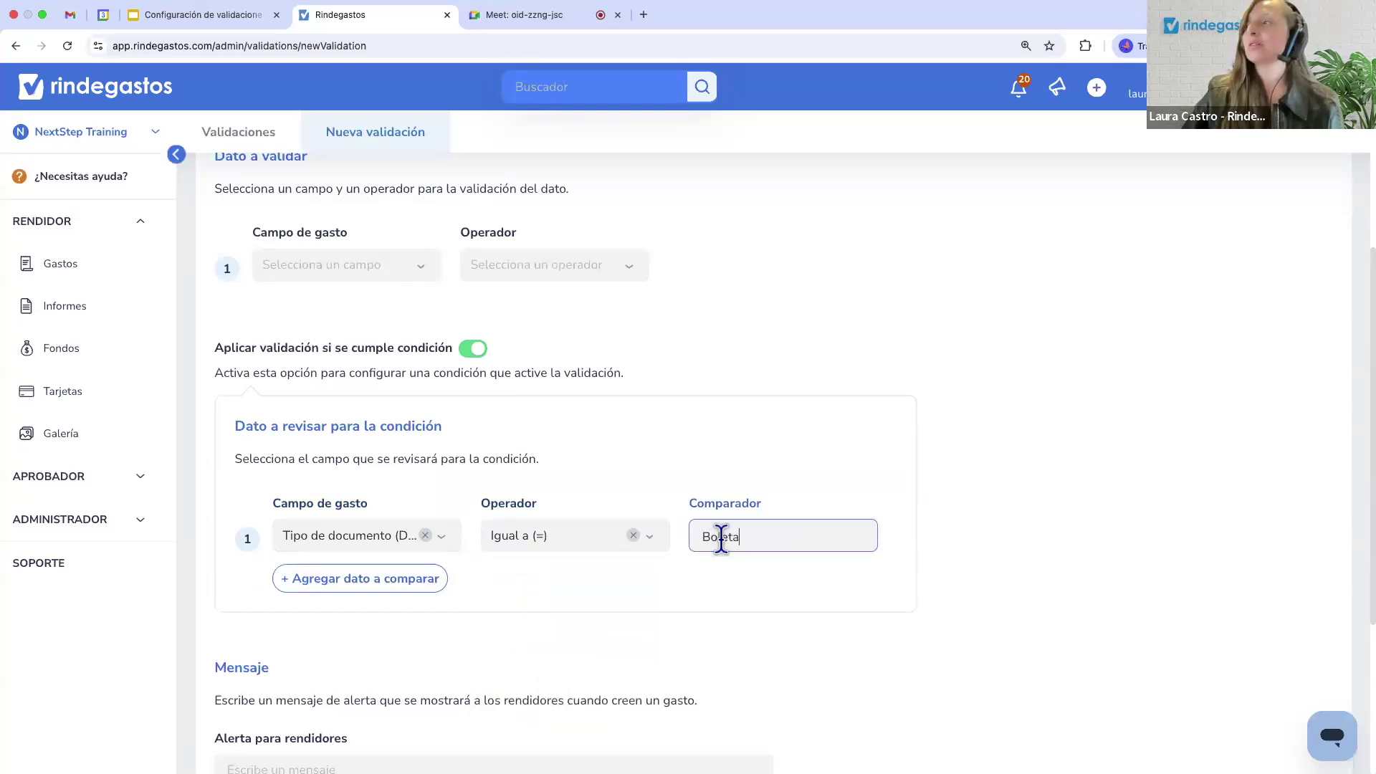
left_click(658, 450)
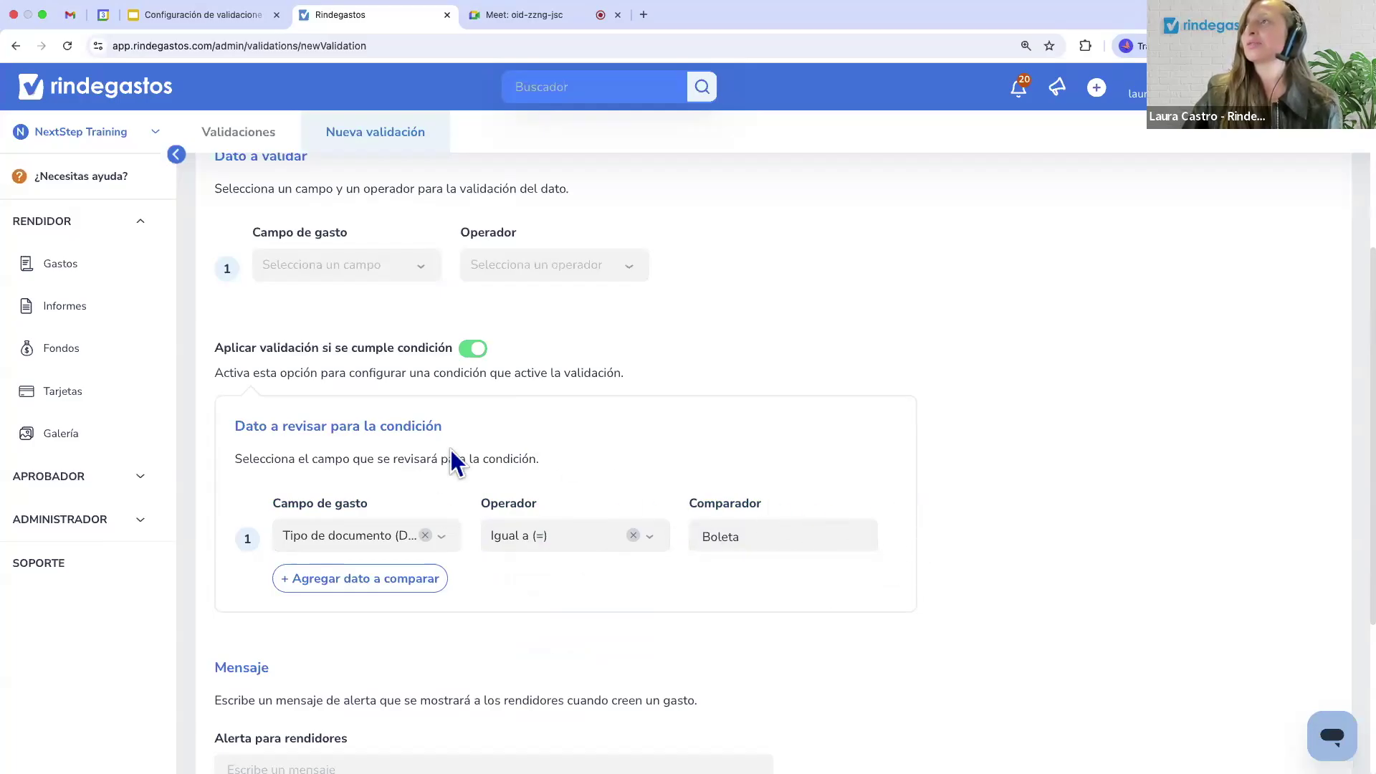
Set the Dato a validar to Impuesto (nombre) (texto) with the operator Que contenga and the comparison value Excento.
left_click(339, 270)
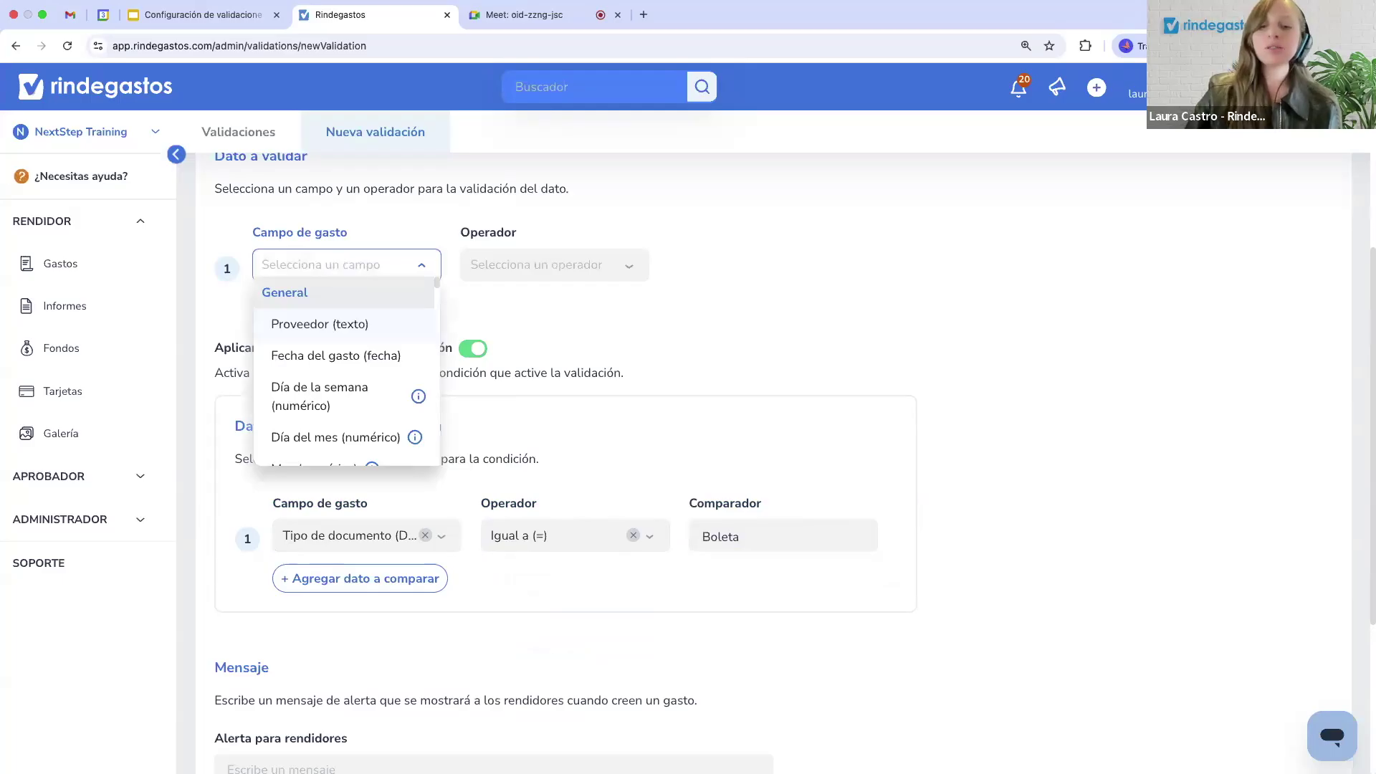
type("impueto")
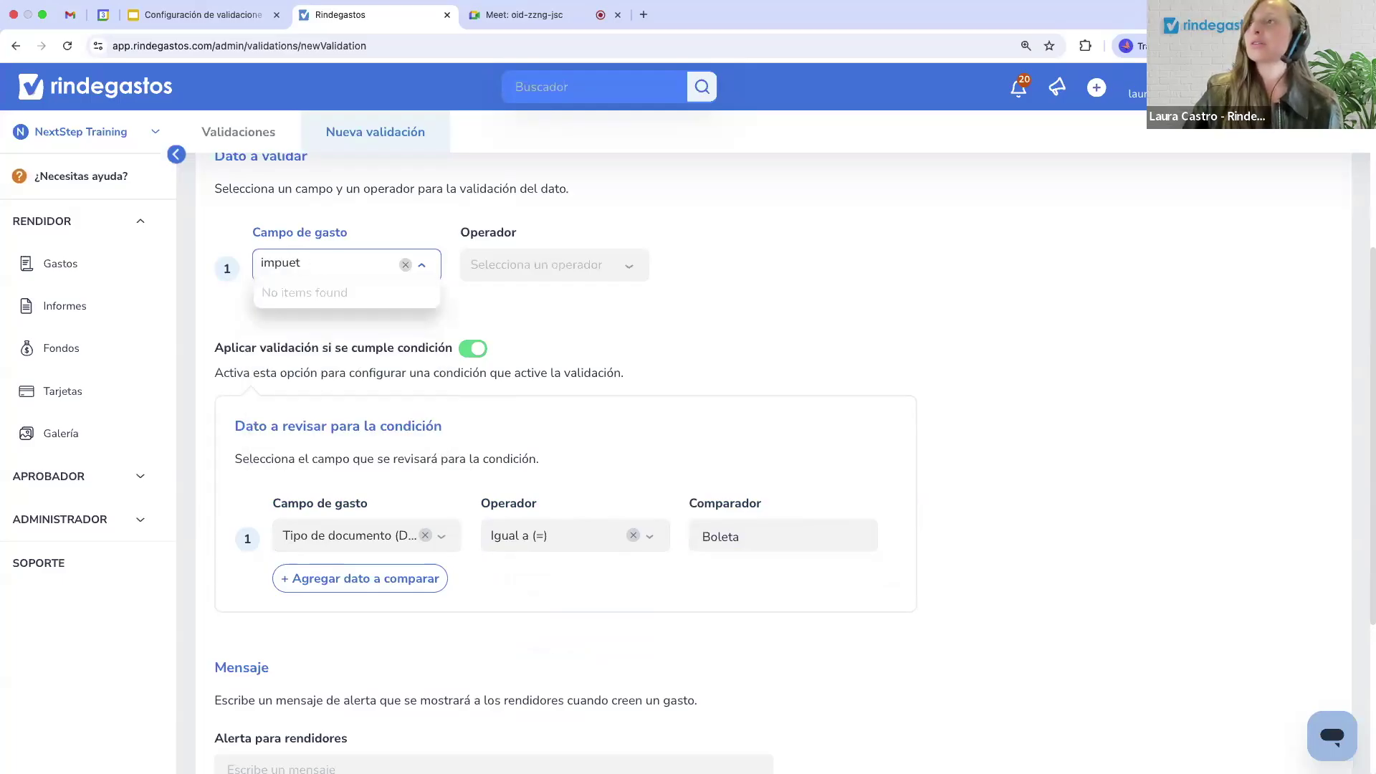
key("BackSpace")
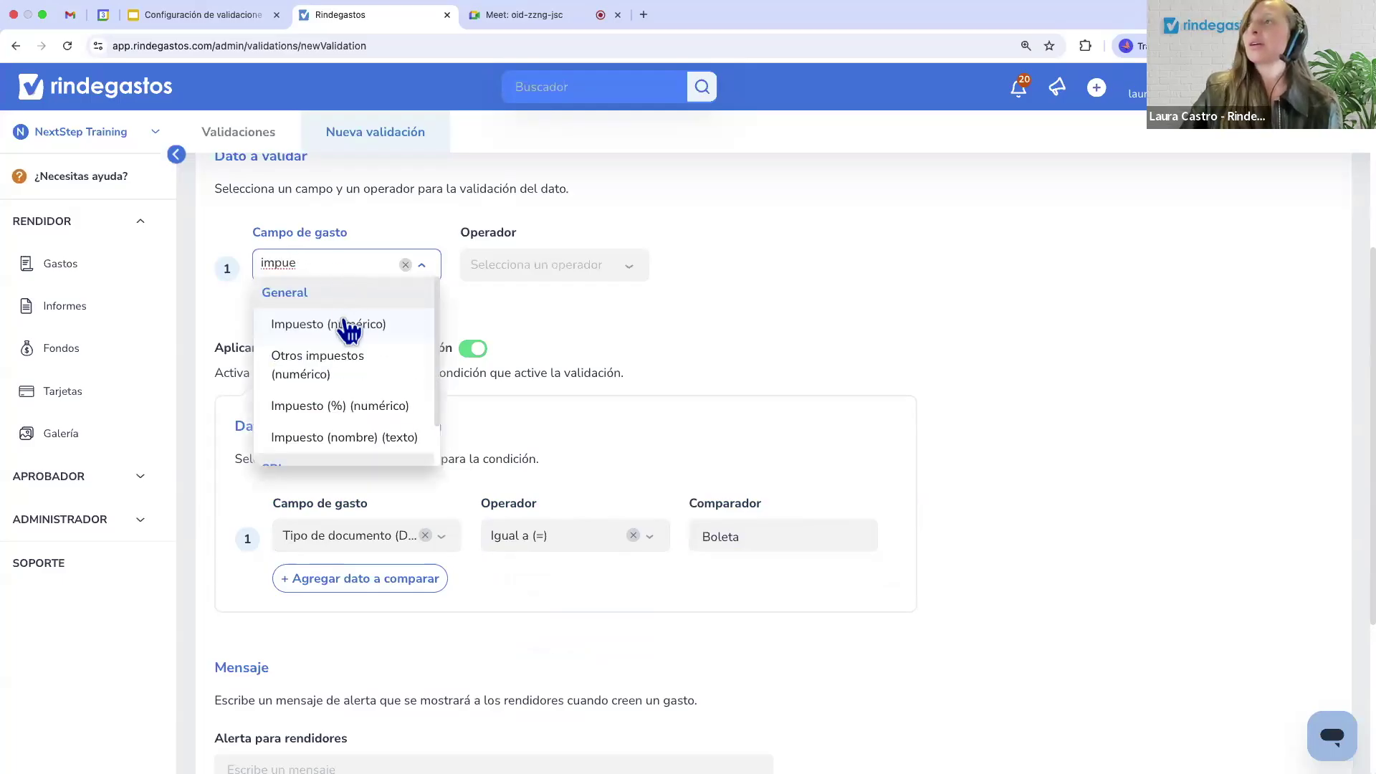
left_click(357, 444)
left_click(534, 274)
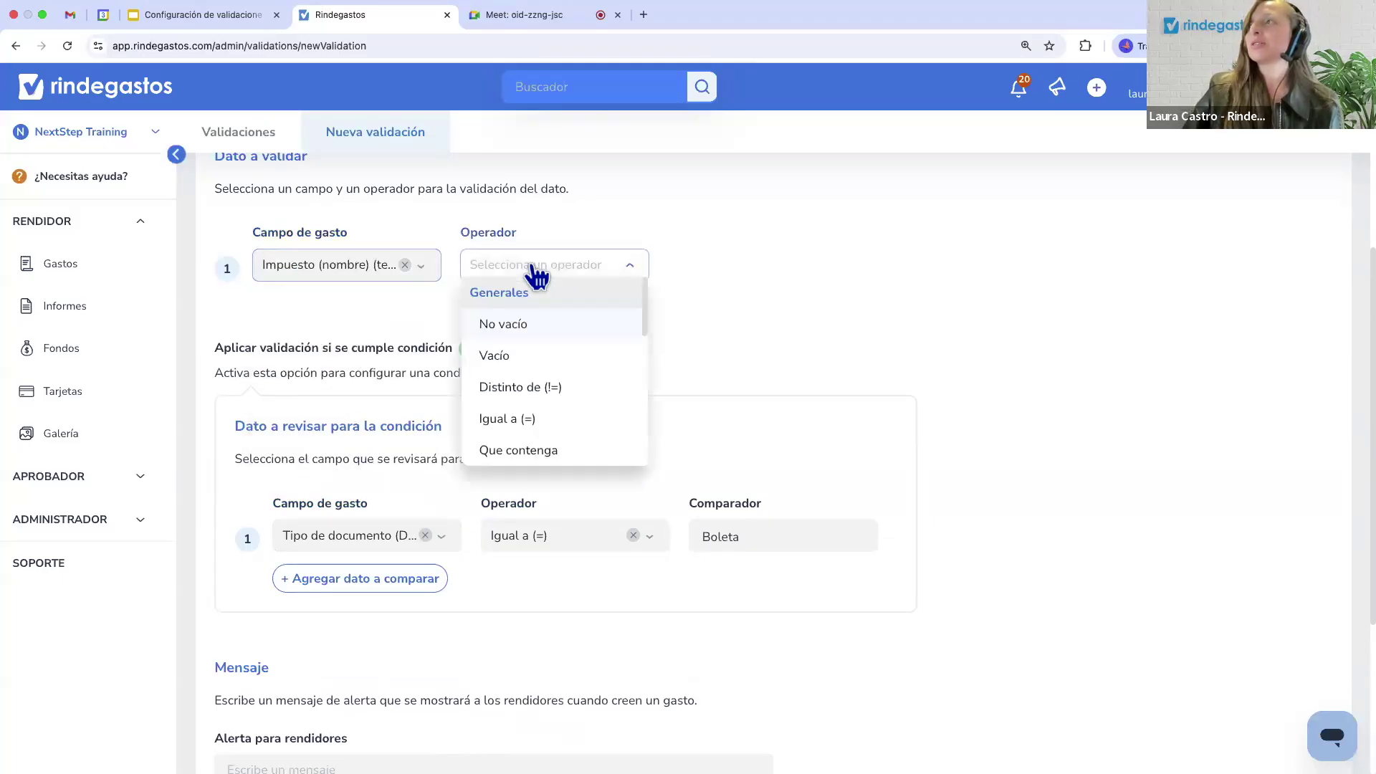
scroll(532, 412, "down", 2)
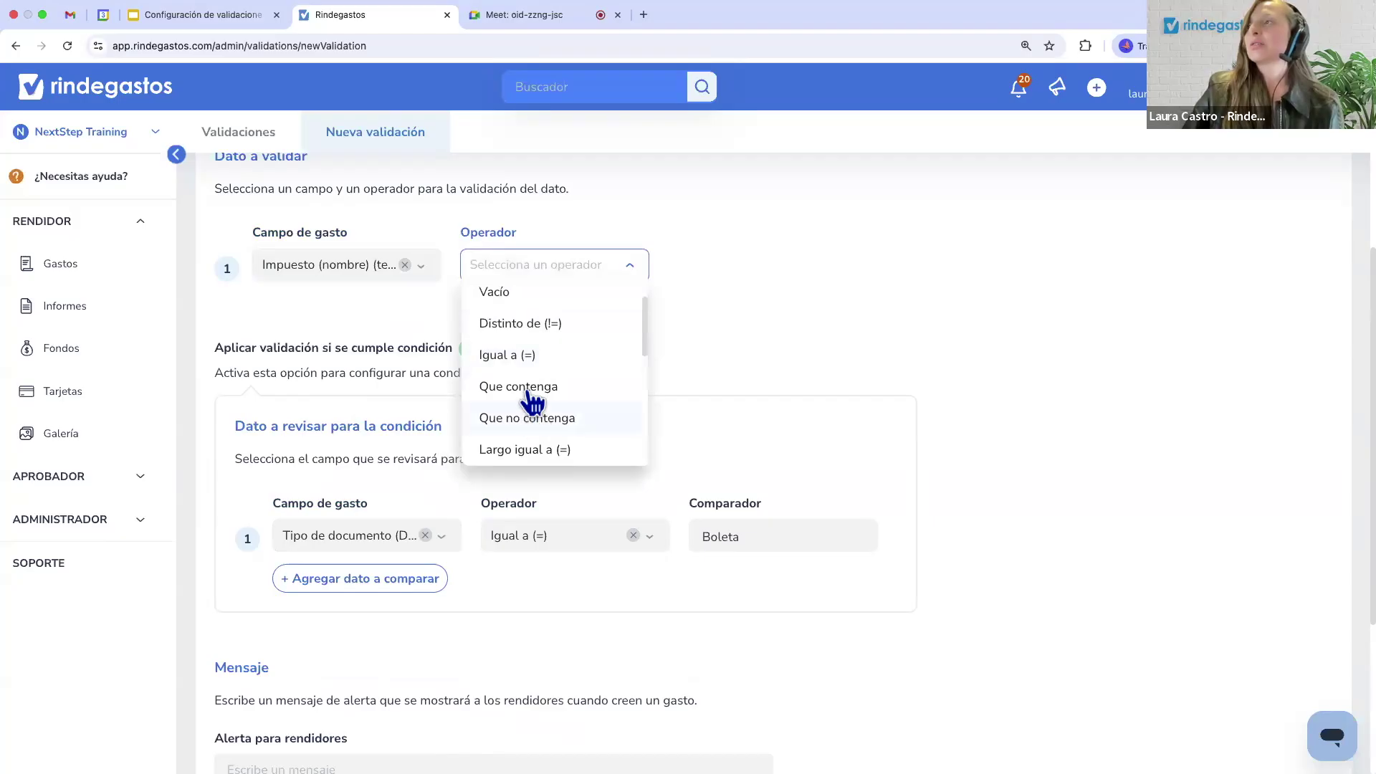
left_click(531, 391)
left_click(732, 266)
type("Excento")
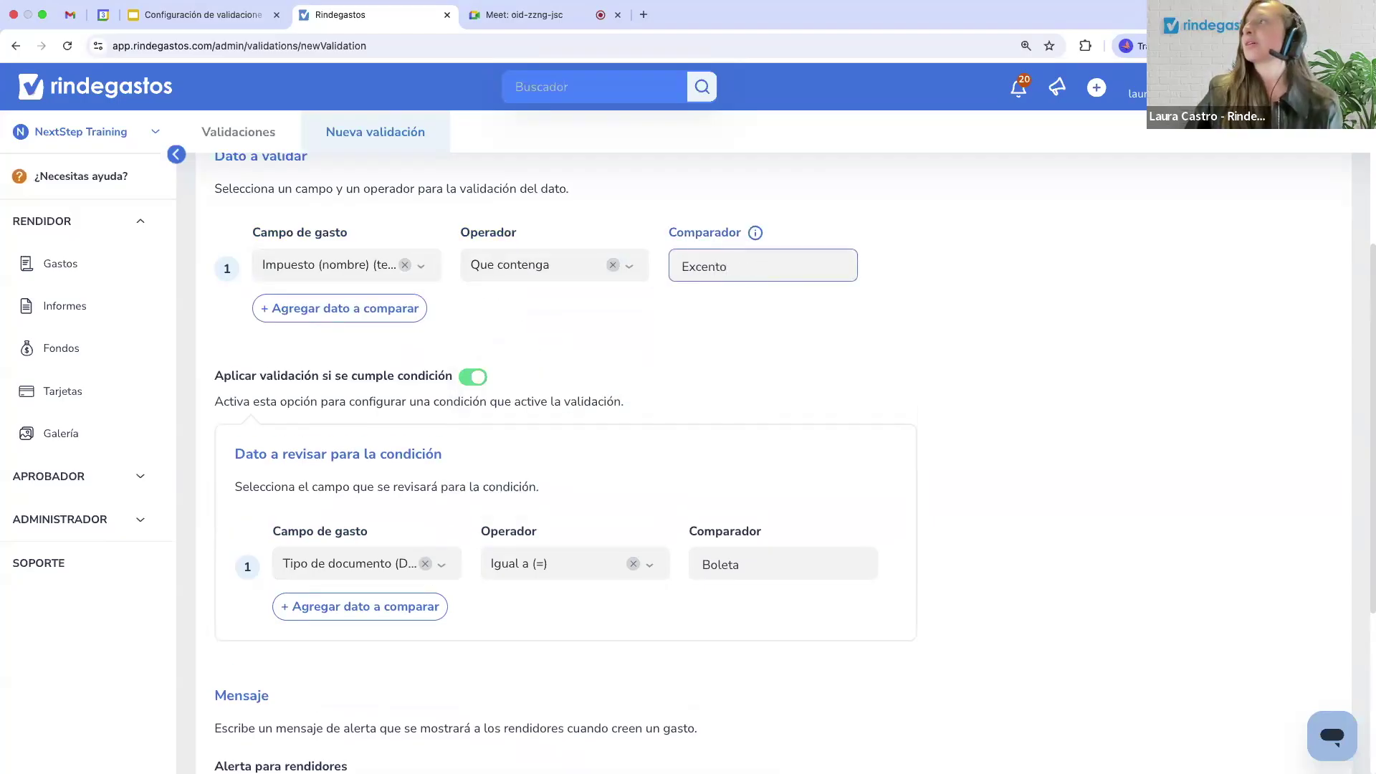
Change the Dato a validar to Impuesto (numérico) with the operator Igual a (=) and the comparison value 0.
left_click(376, 265)
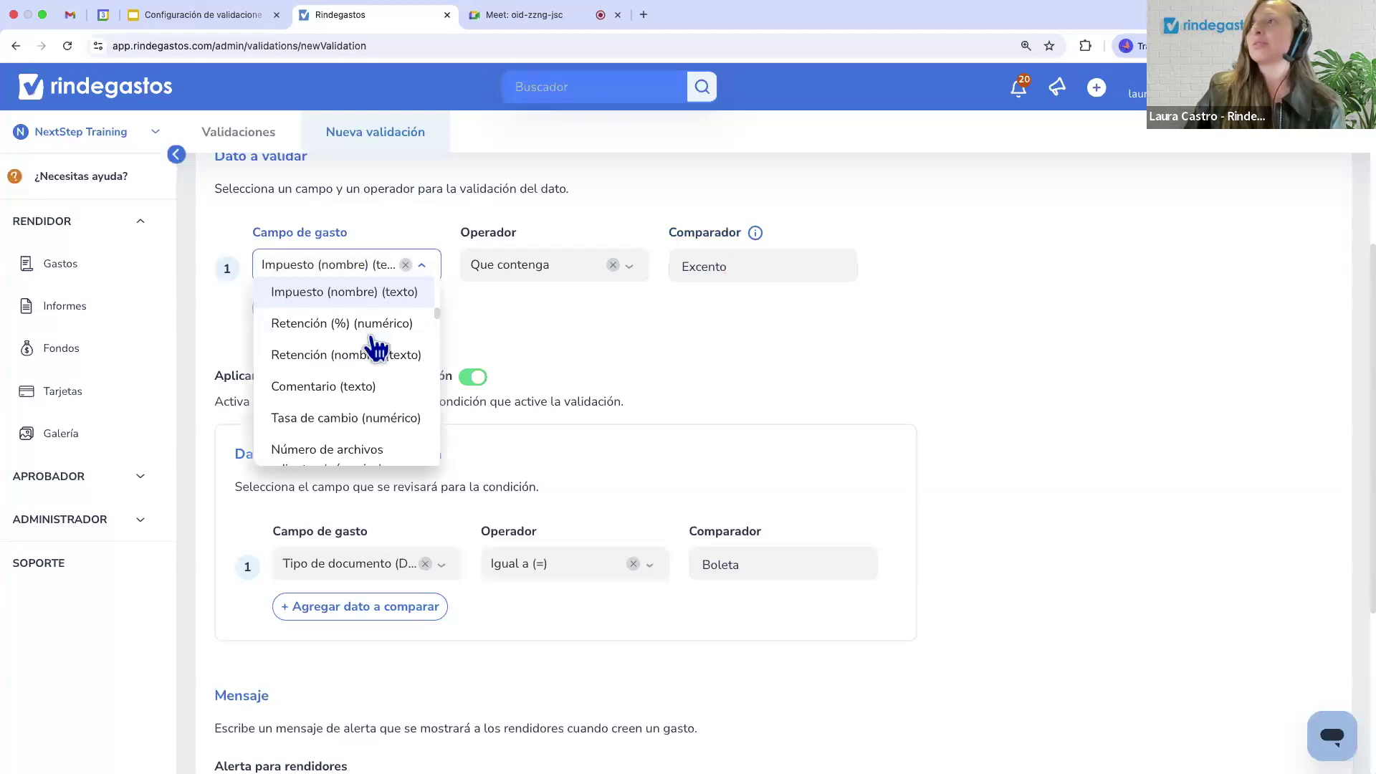
type("impueto")
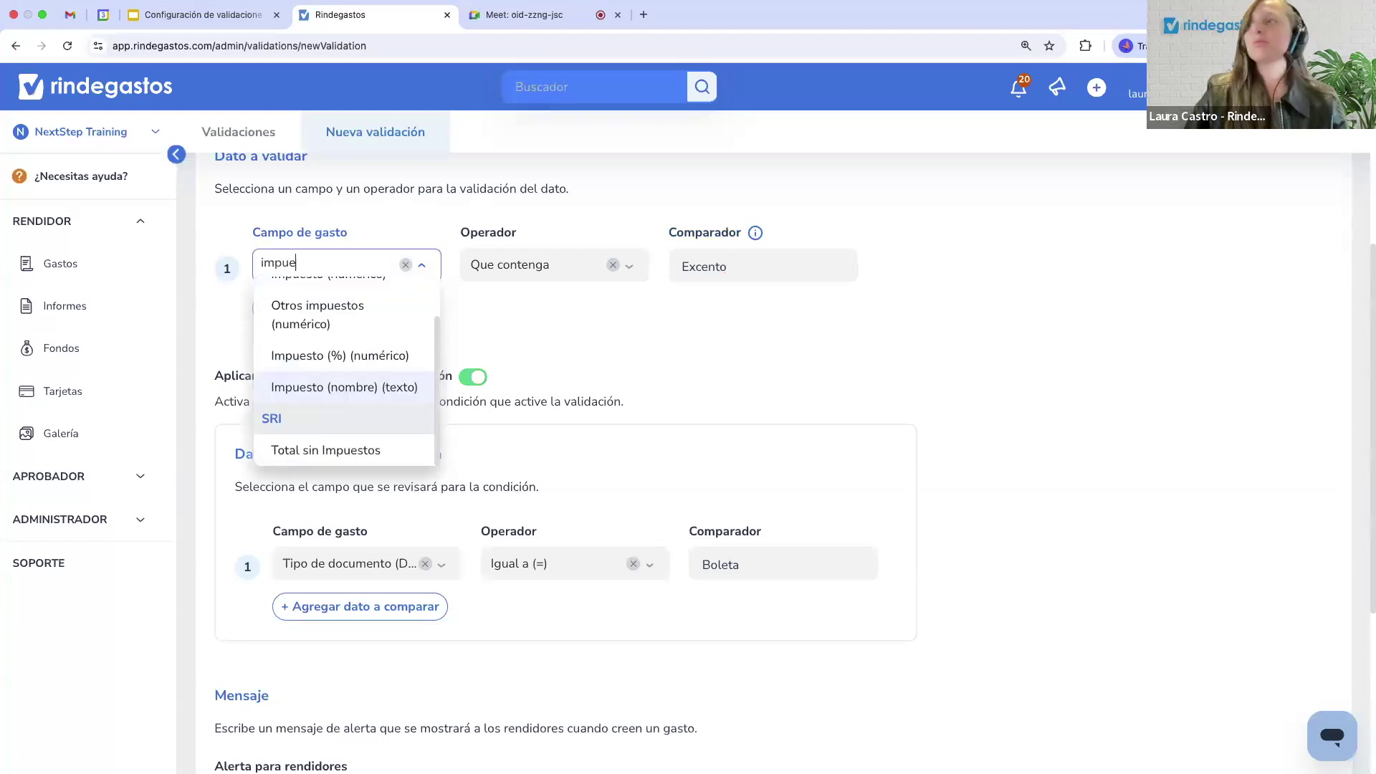
key("BackSpace")
type("s")
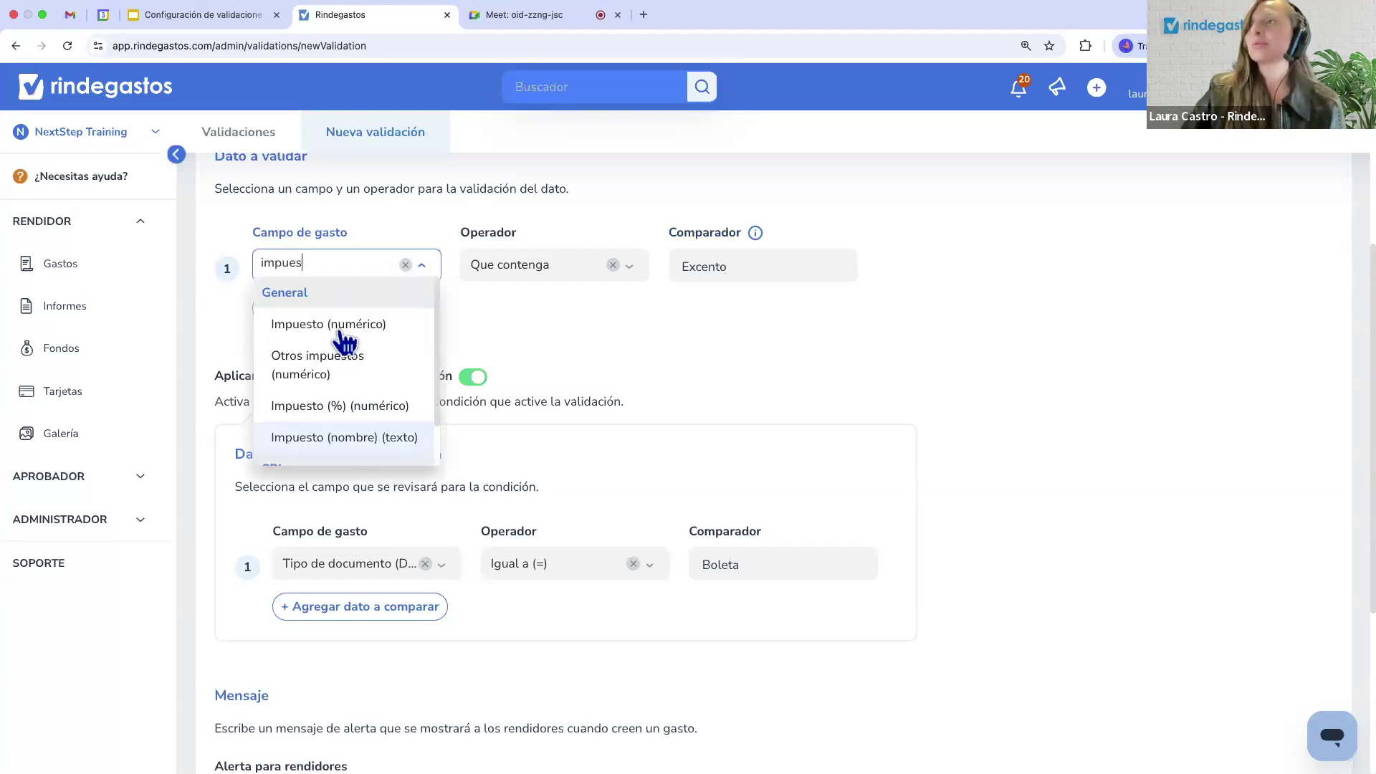
left_click(332, 327)
left_click(560, 276)
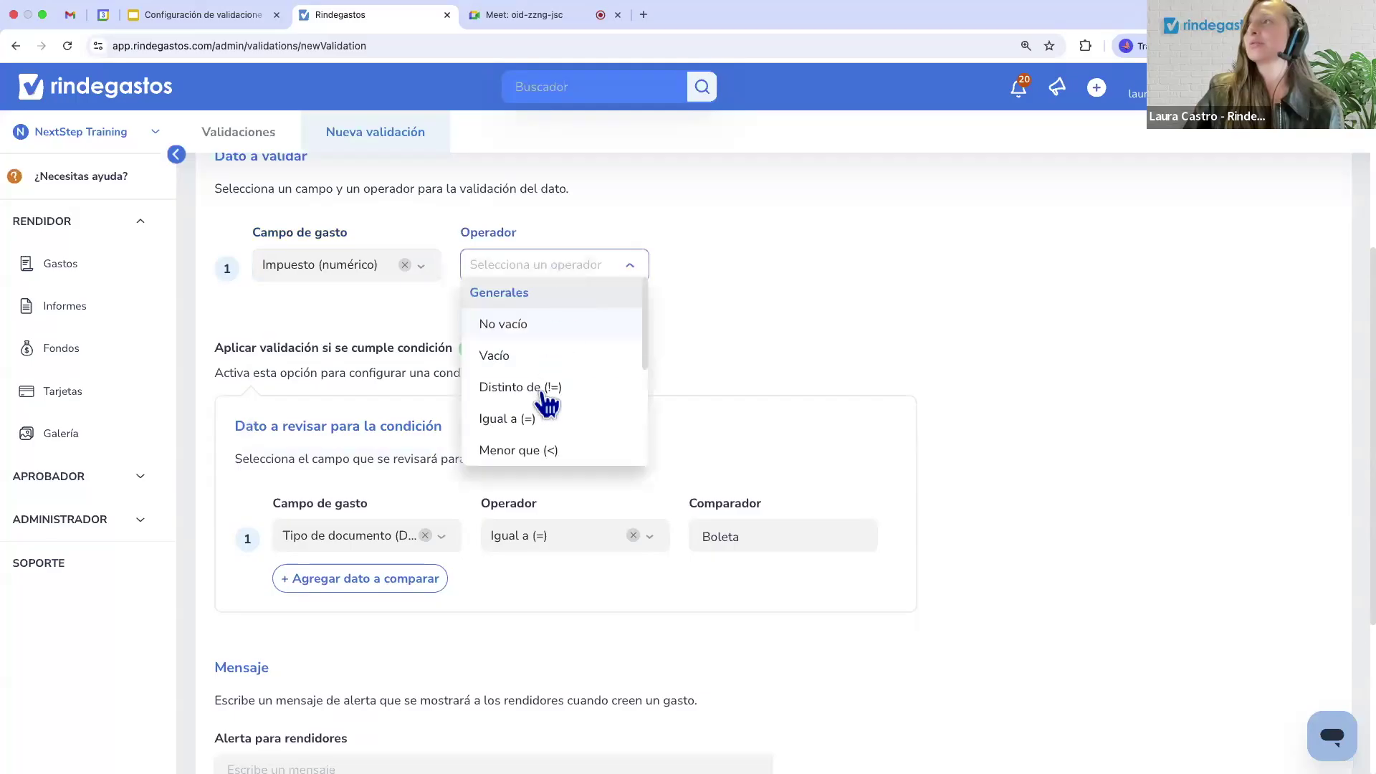
left_click(531, 420)
left_click(752, 264)
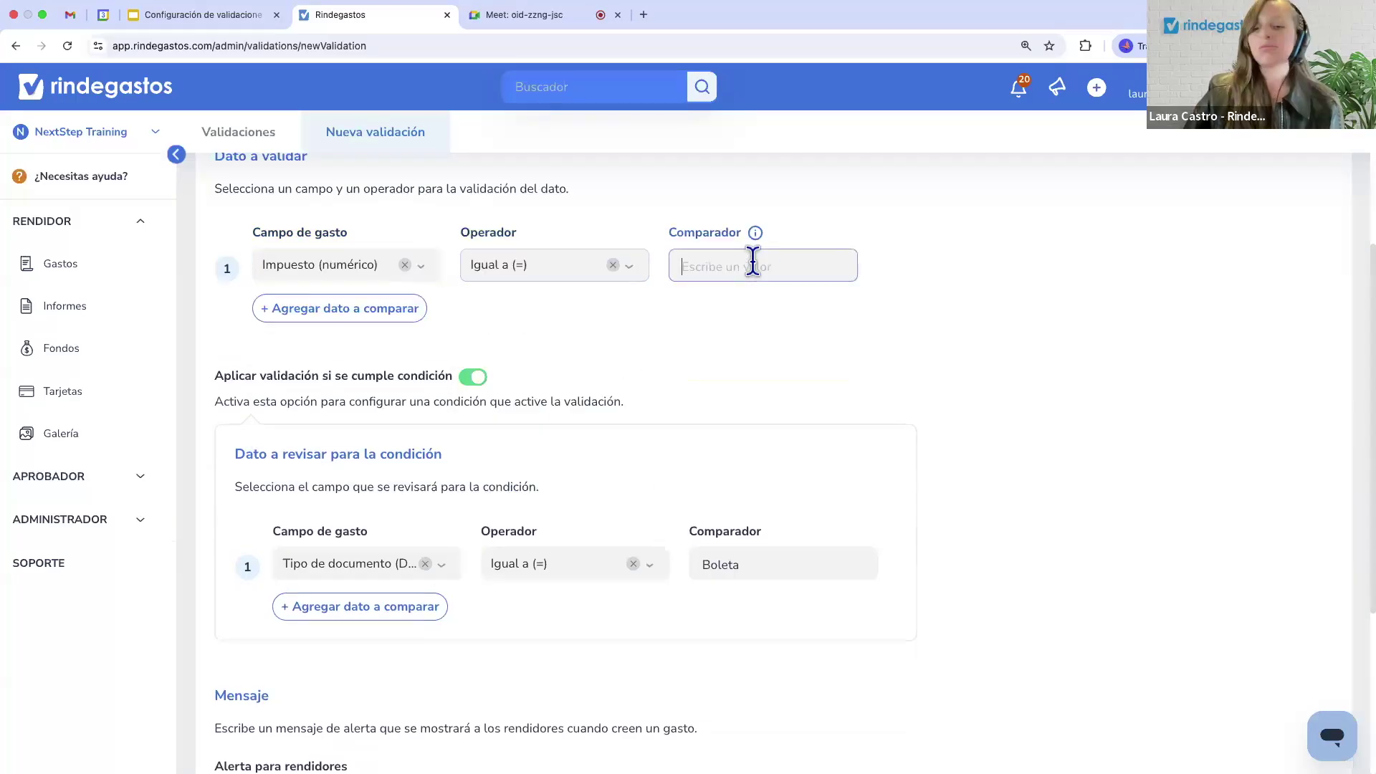
type("0")
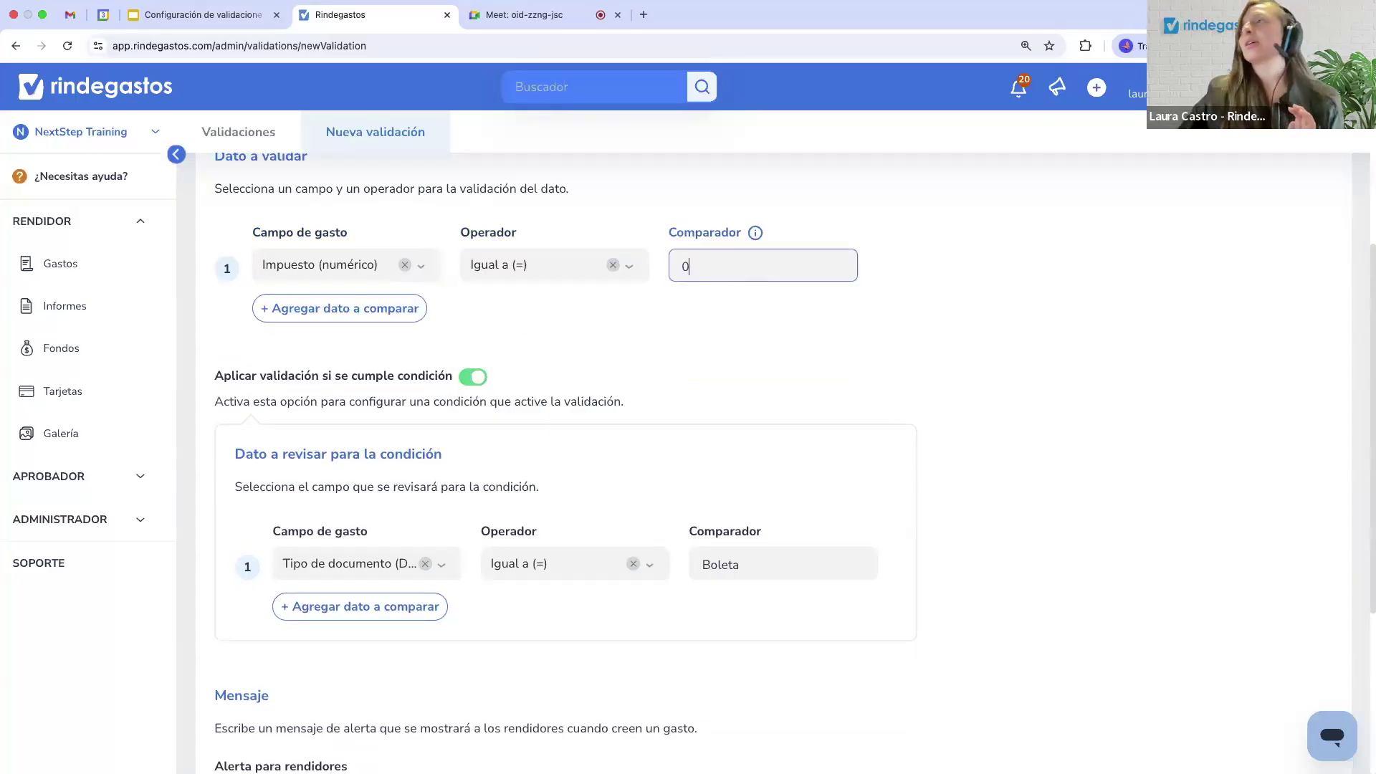
left_click(731, 343)
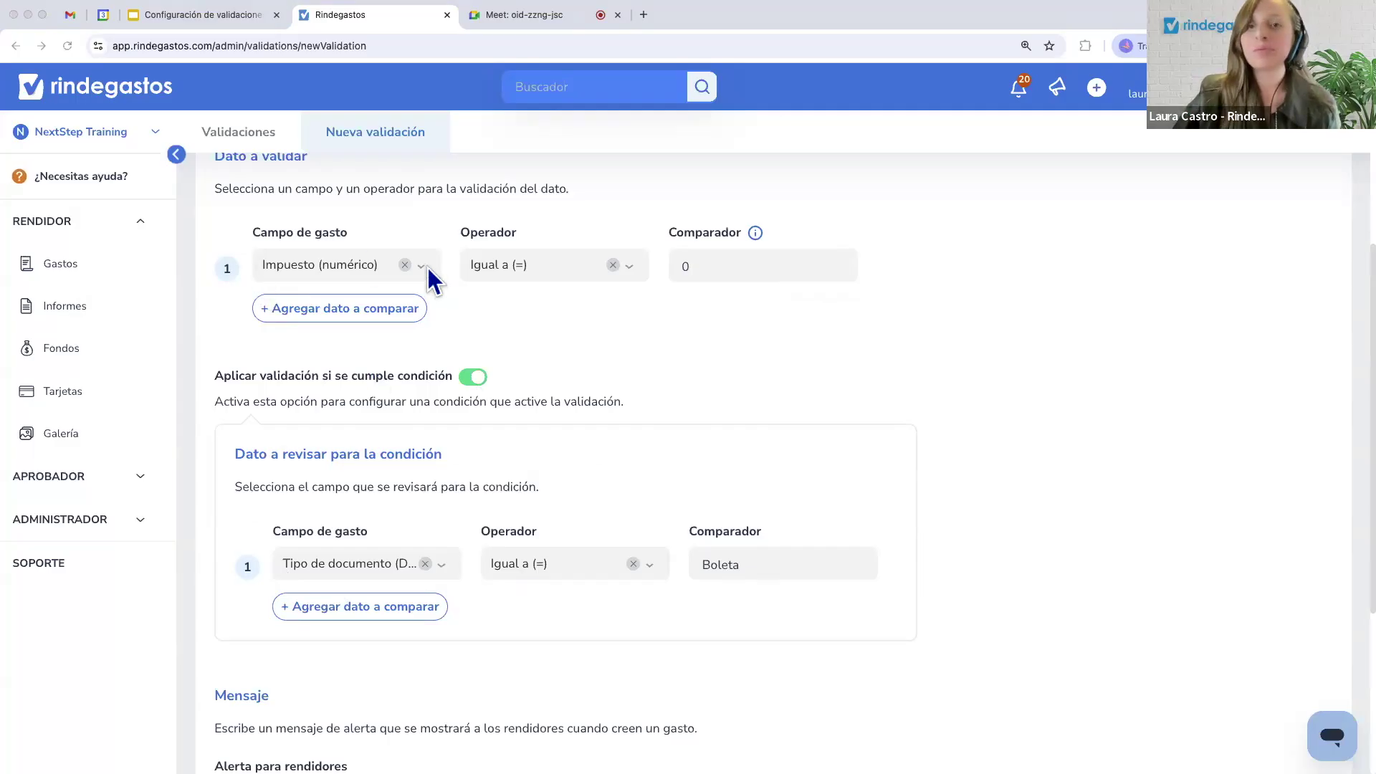
Write the alert message "Selecionaste tipo de documento boleta, entonces impuesto debe ser excento o en 0" for the rendidores.
scroll(430, 280, "down", 2)
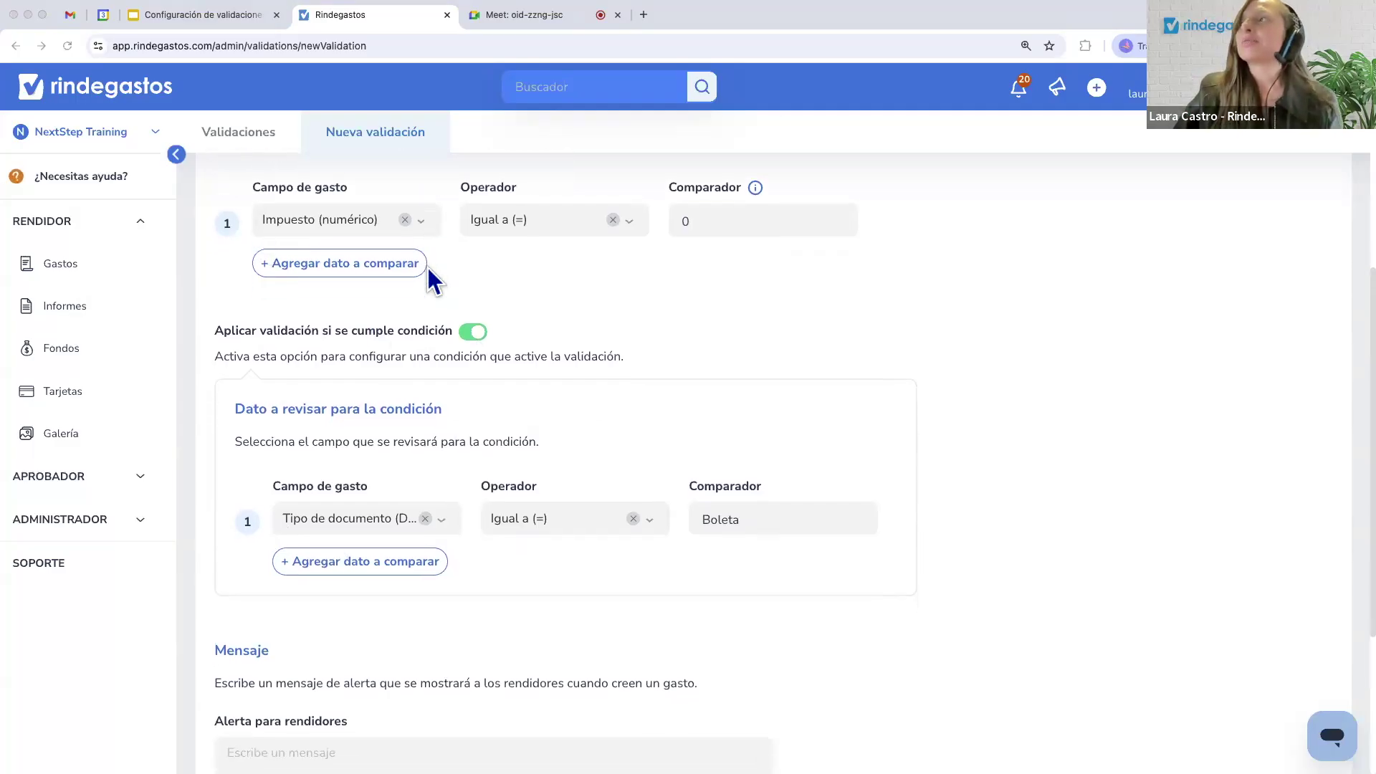
scroll(433, 279, "down", 8)
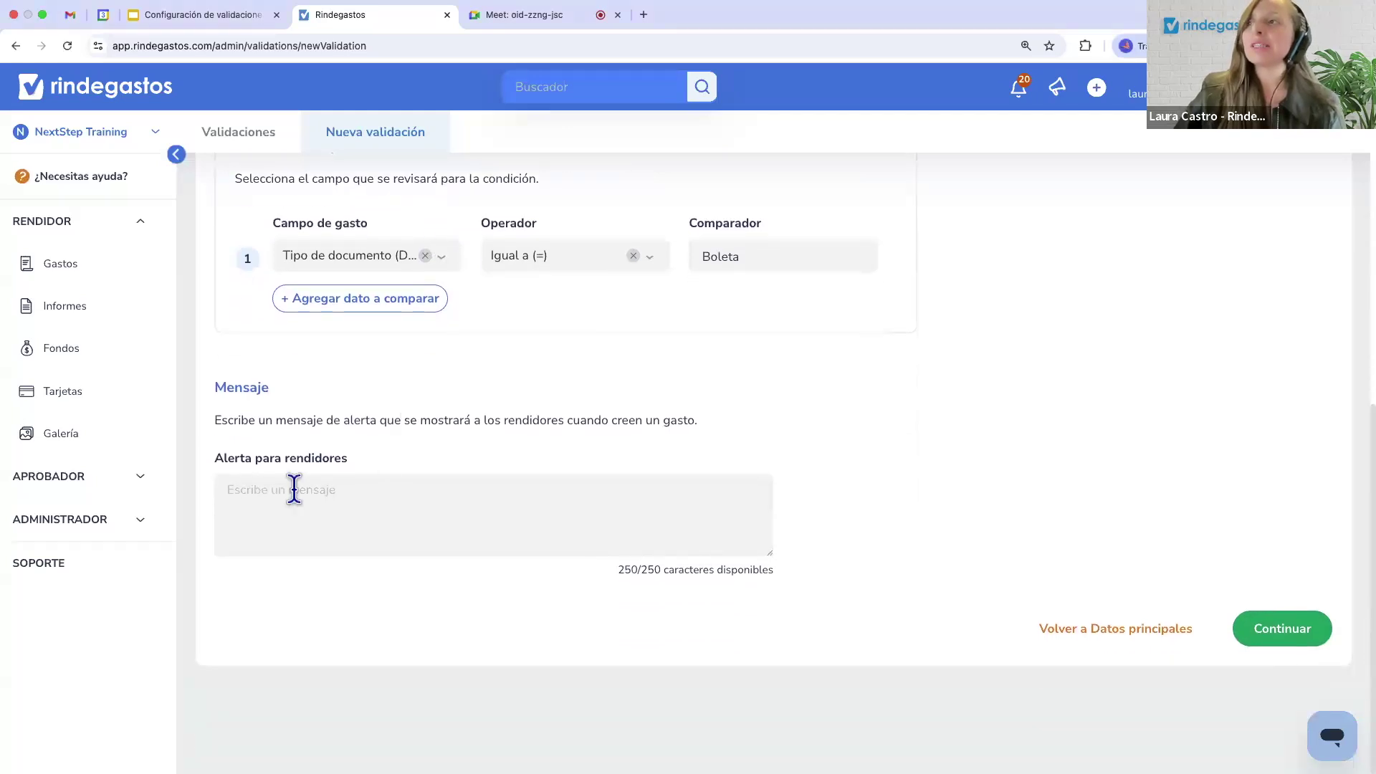
left_click(294, 490)
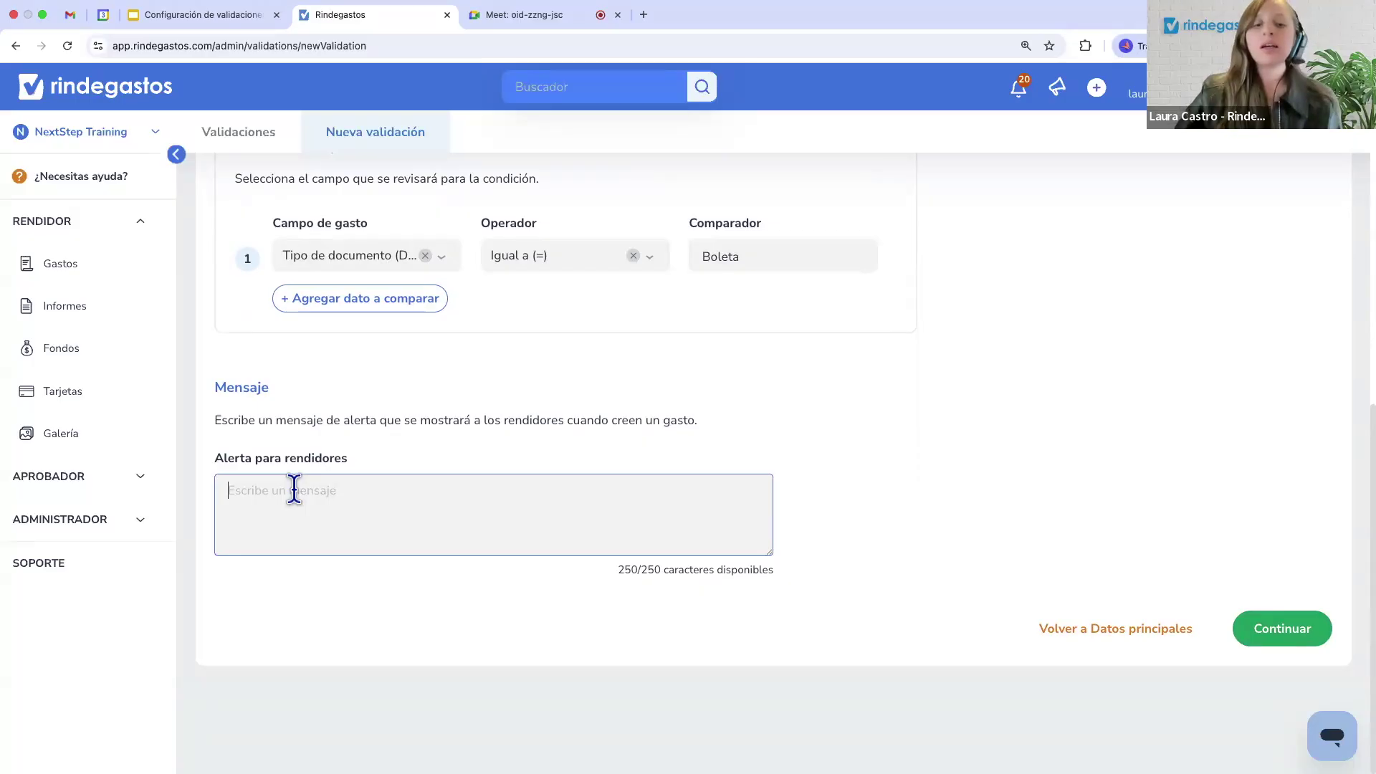
type("Selecic")
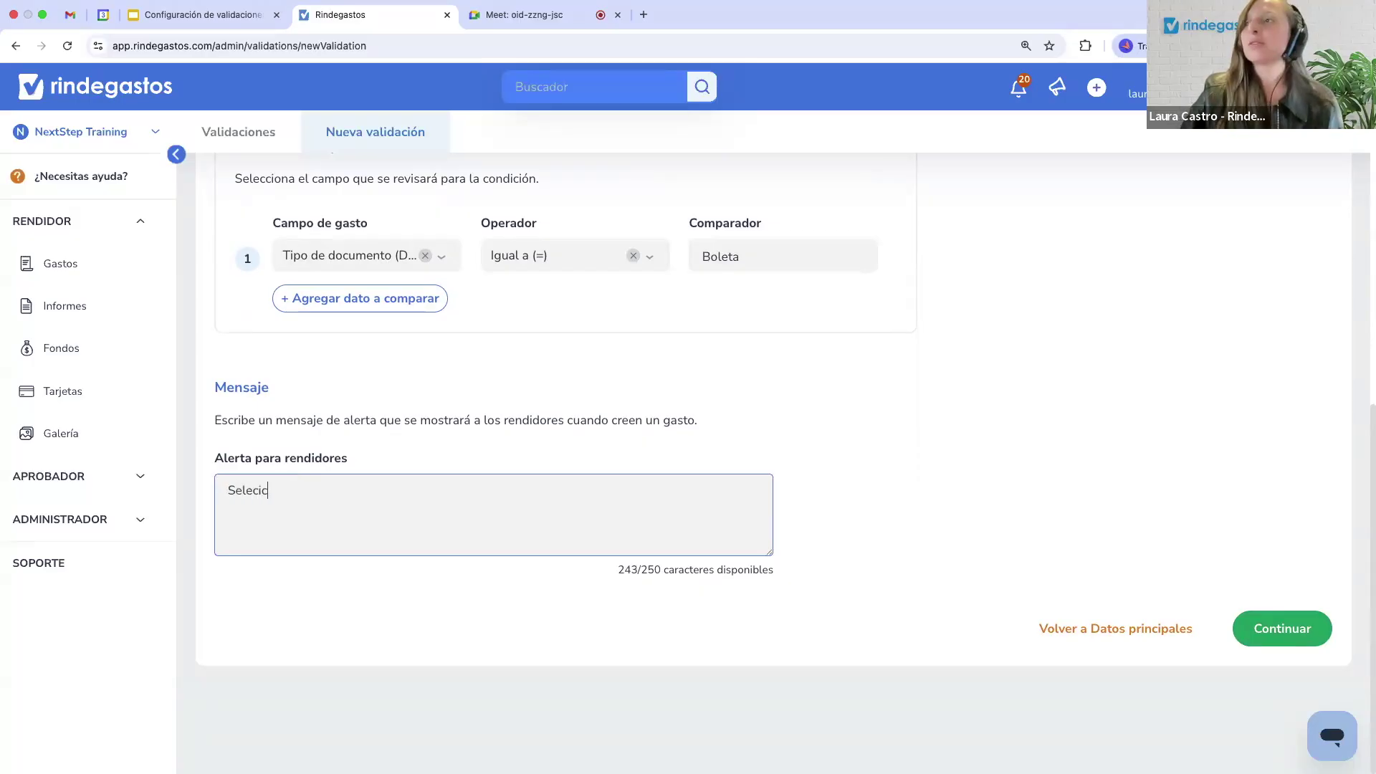
key("BackSpace")
type("on")
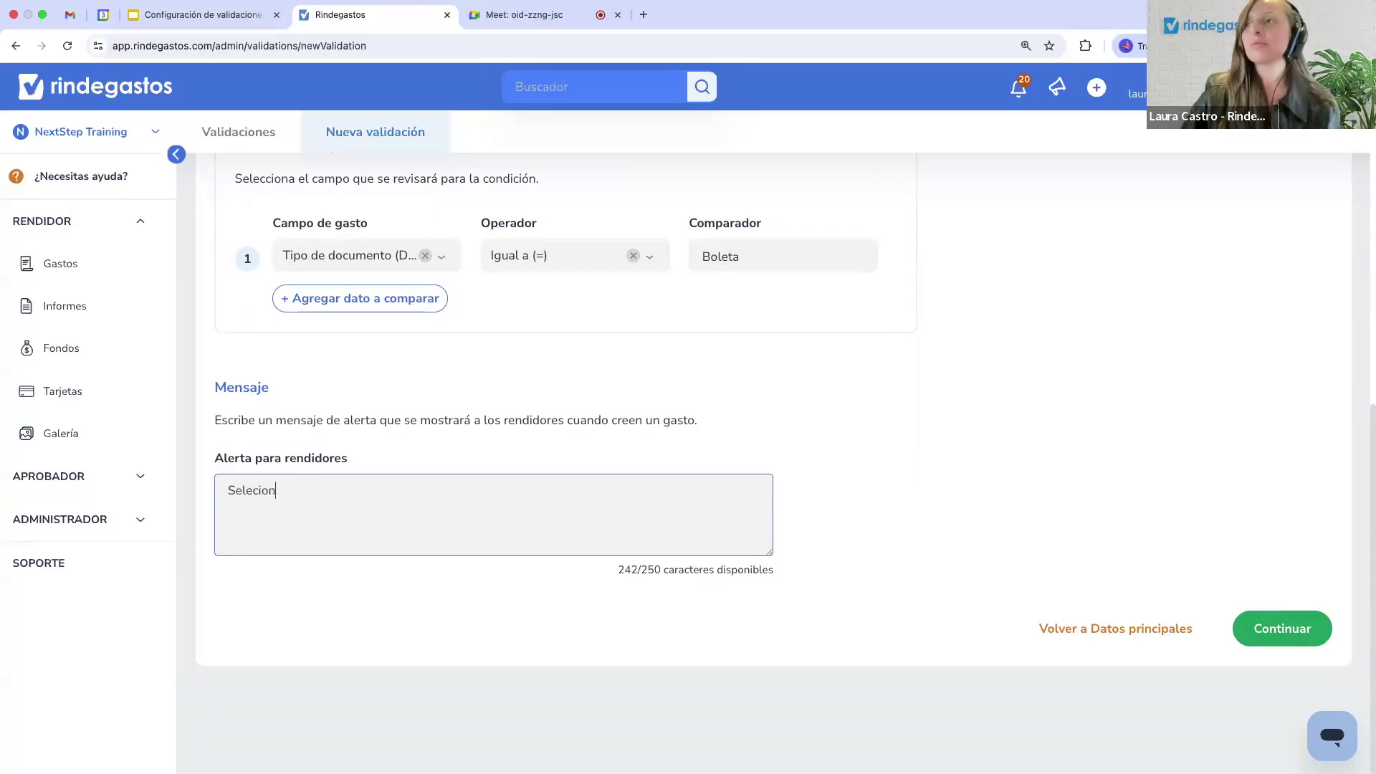
type("aste ")
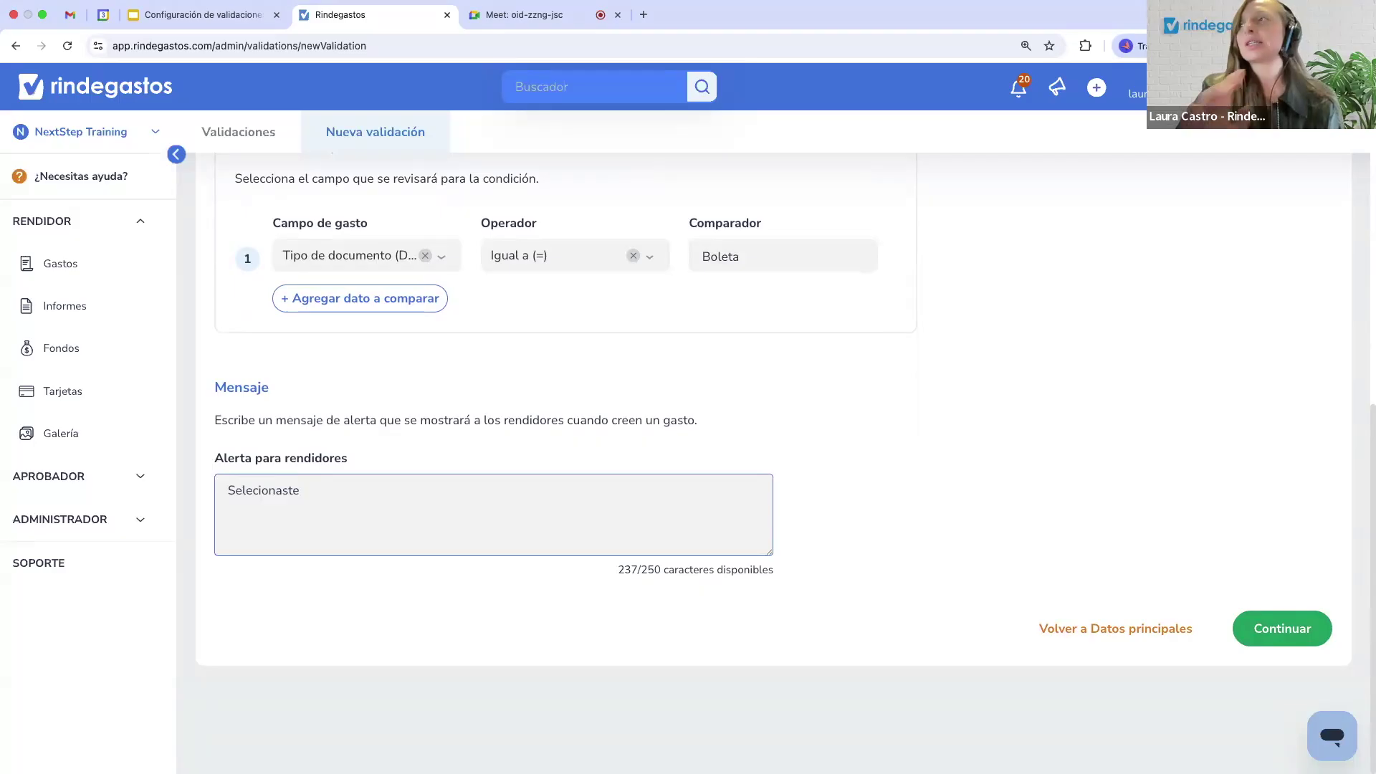
type("ti")
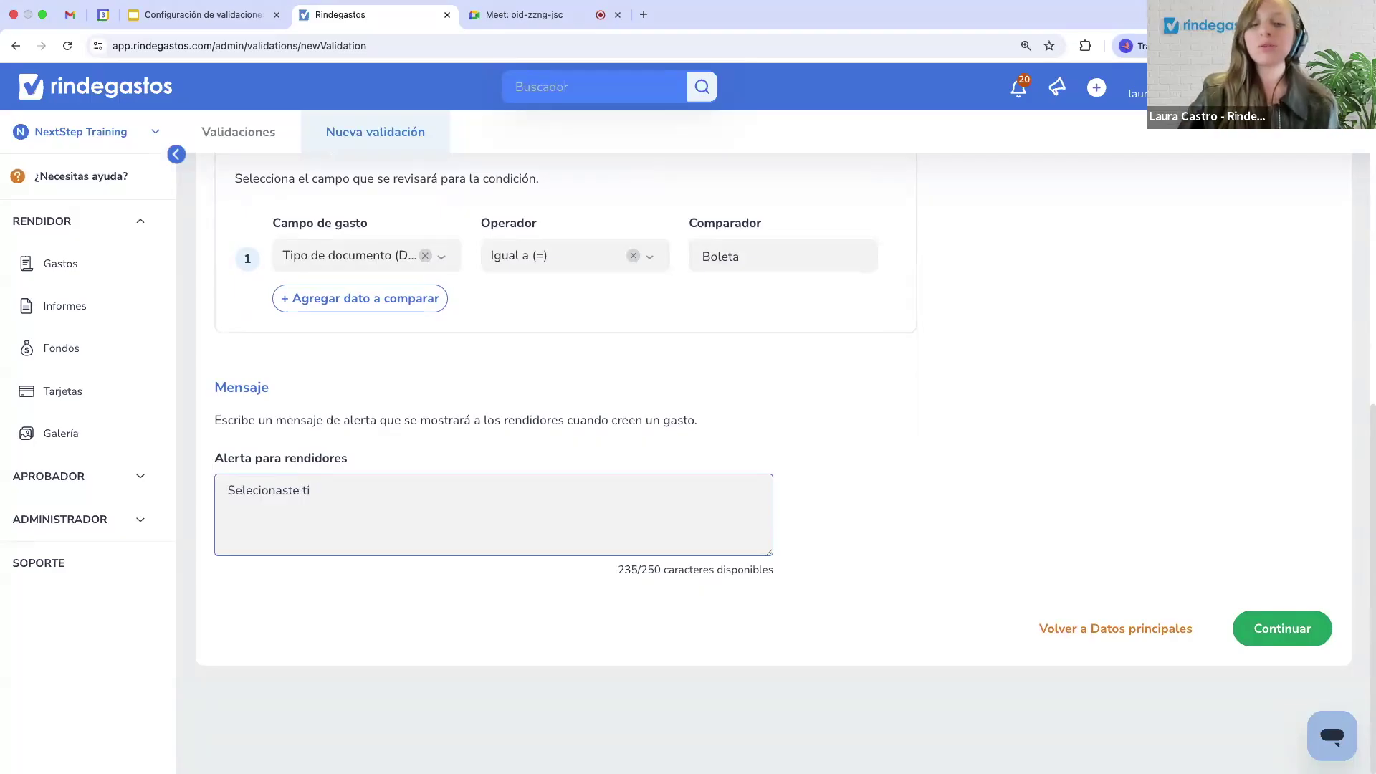
type("po de documento")
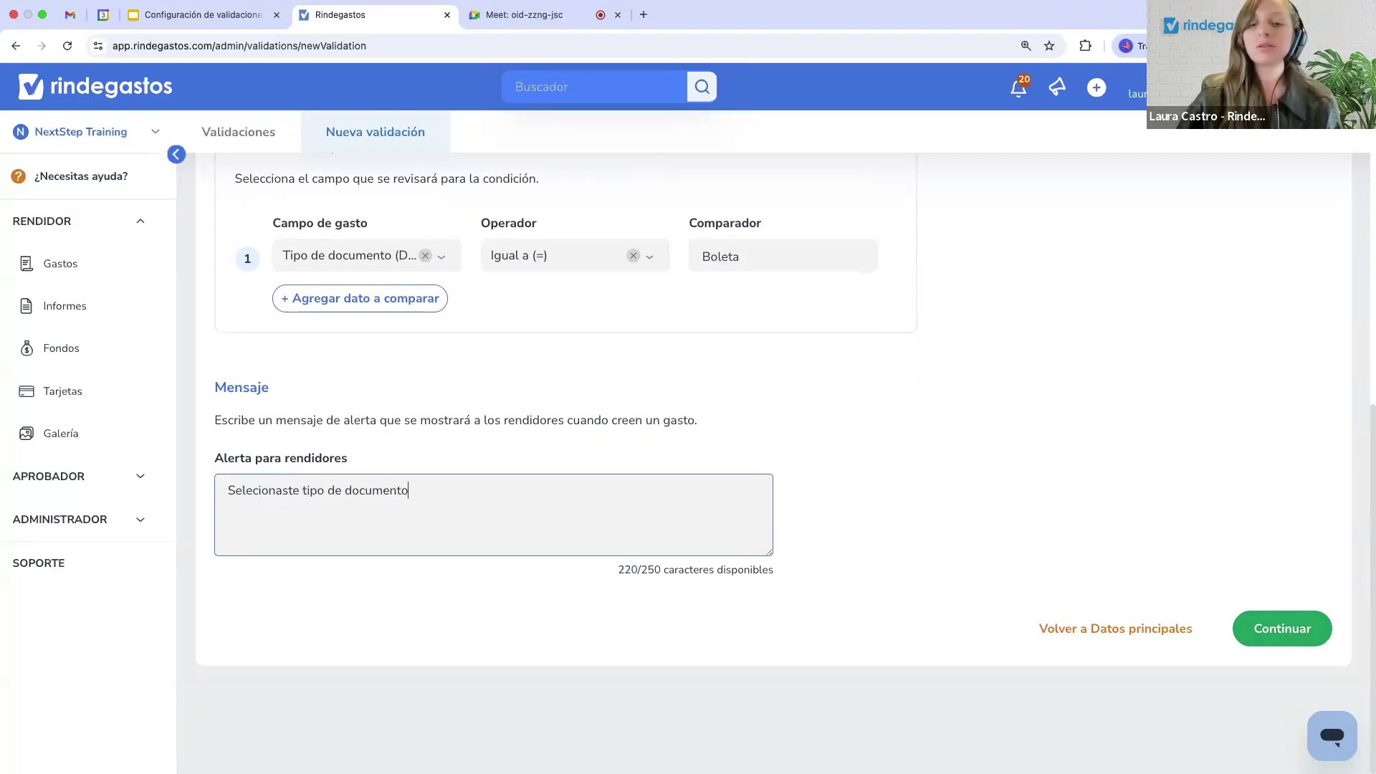
type(" boleta, ento")
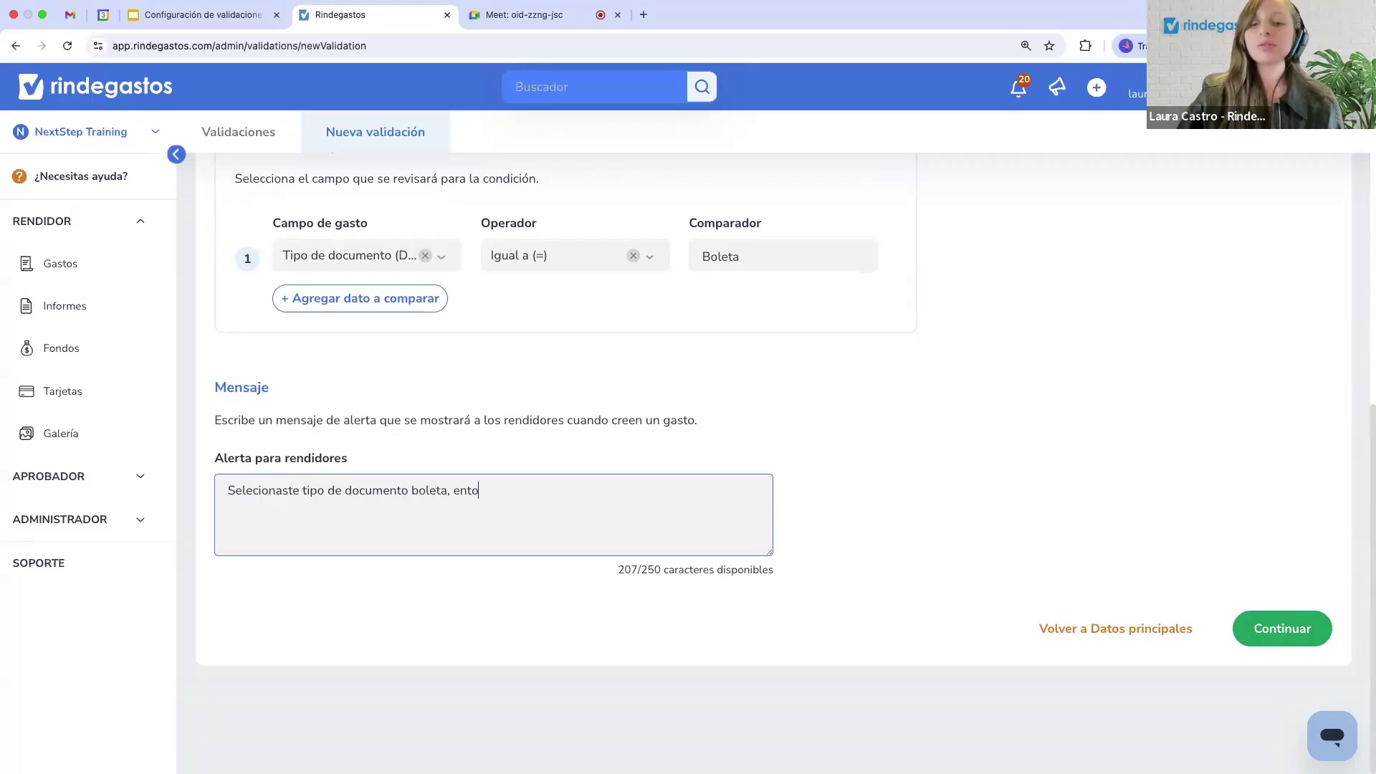
type("nces ")
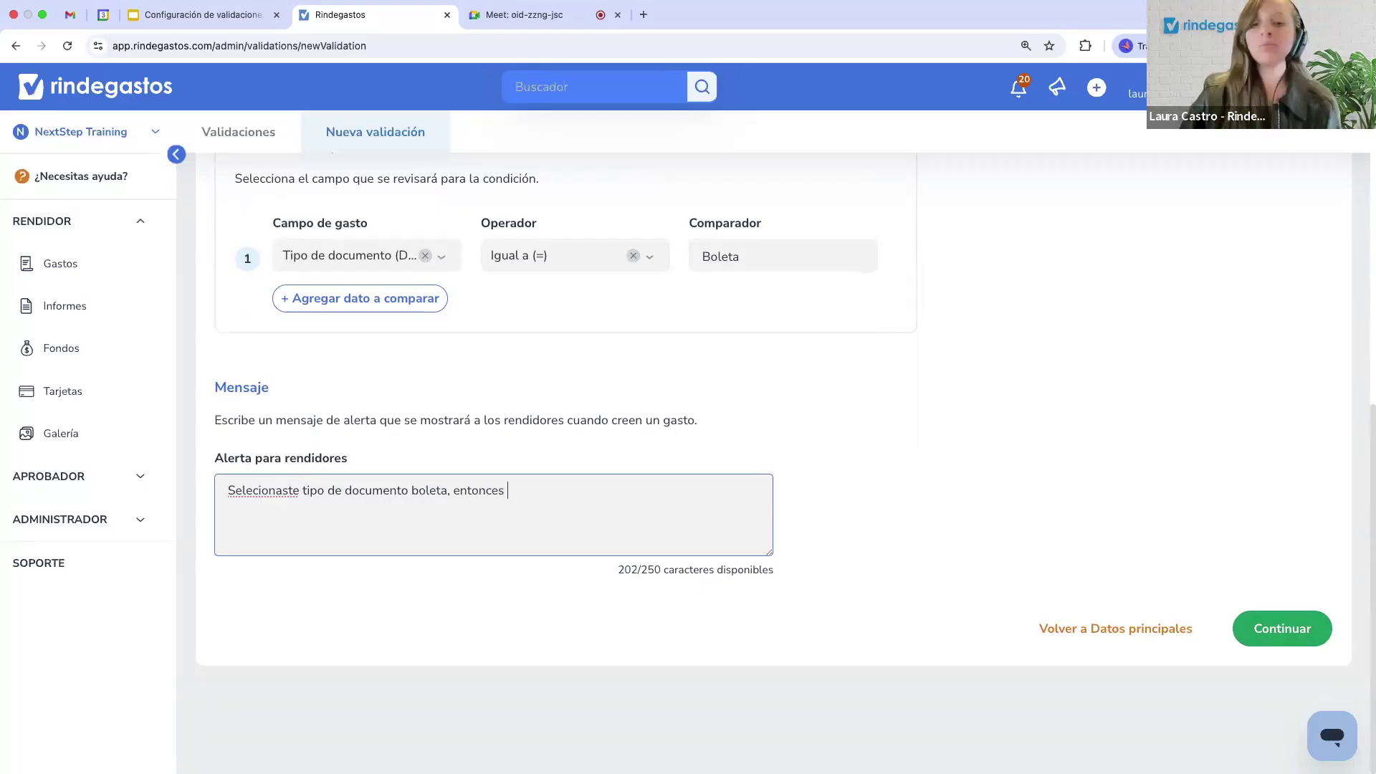
type("impuesto d")
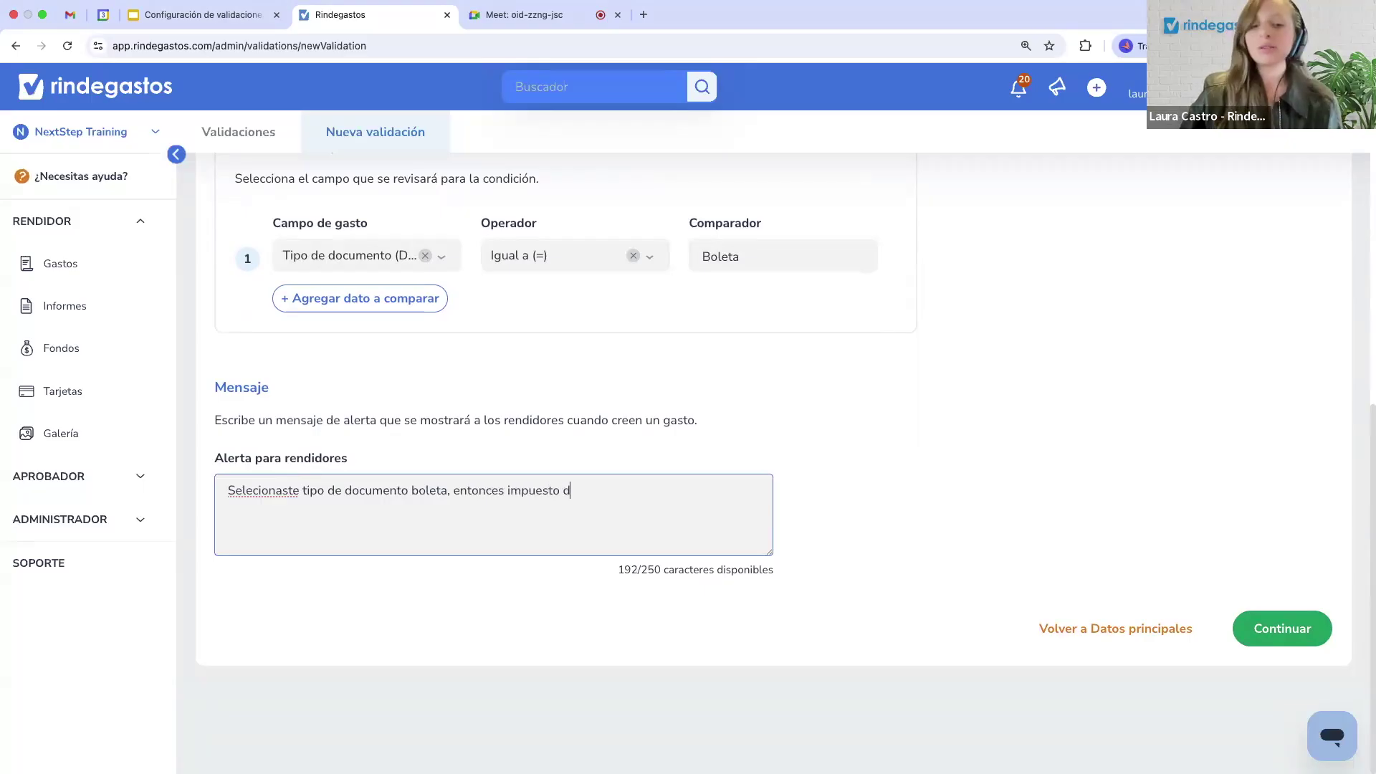
type("ebe ser ")
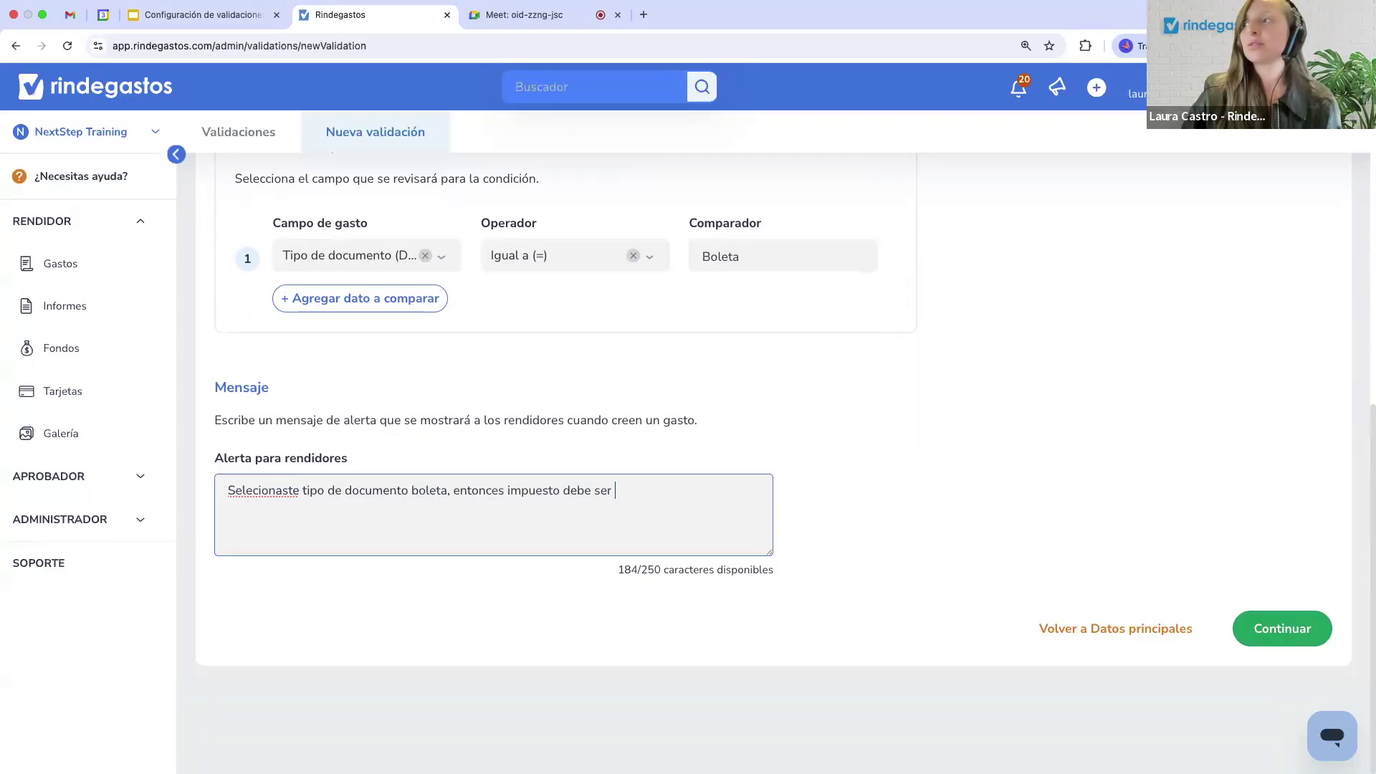
type("exc")
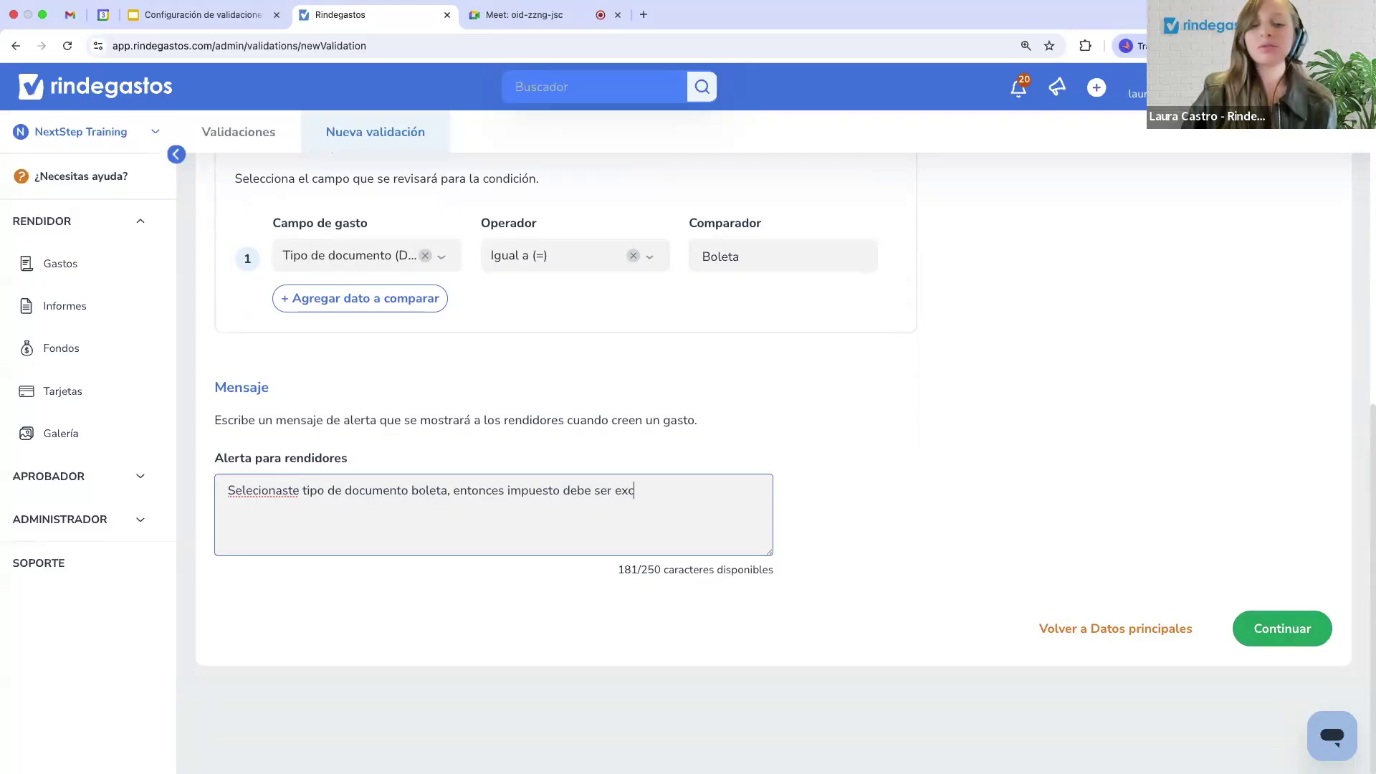
type("ento o en ")
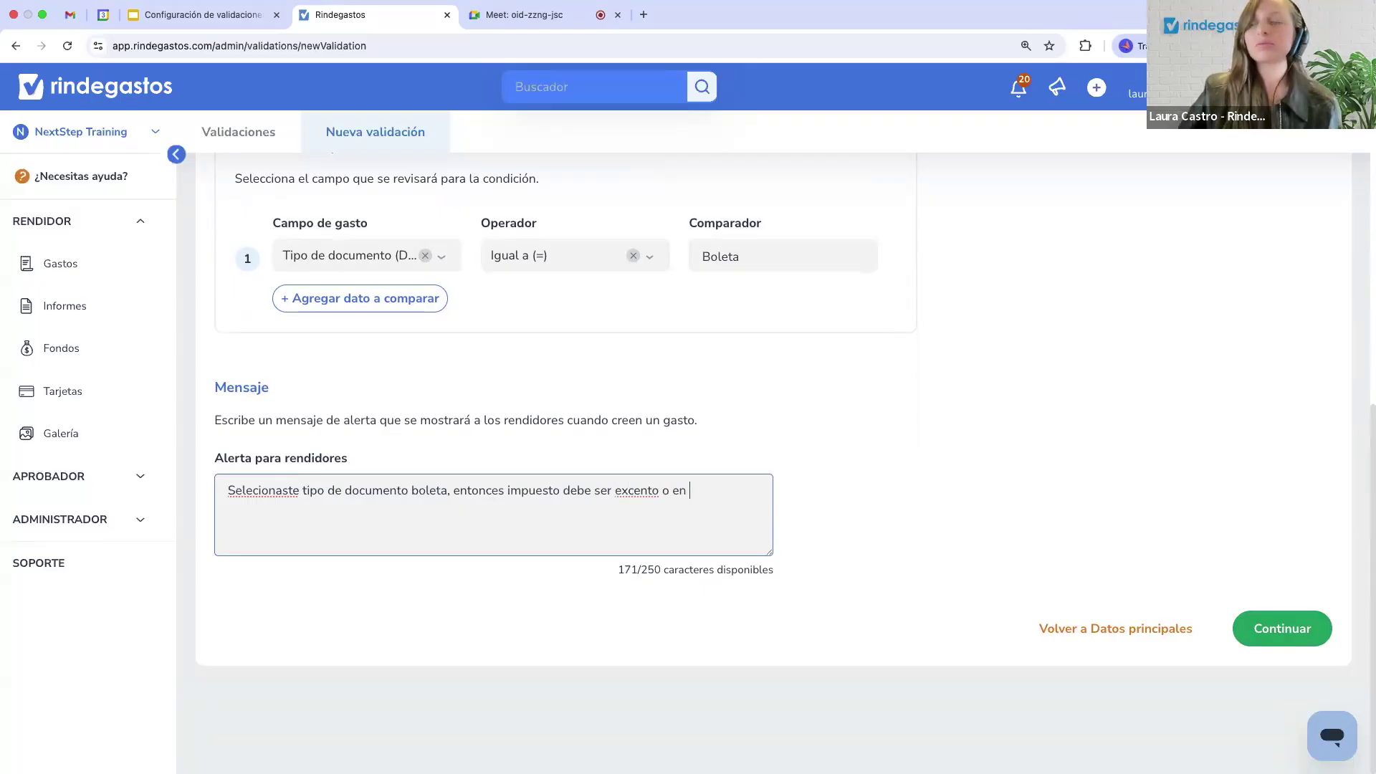
type("0")
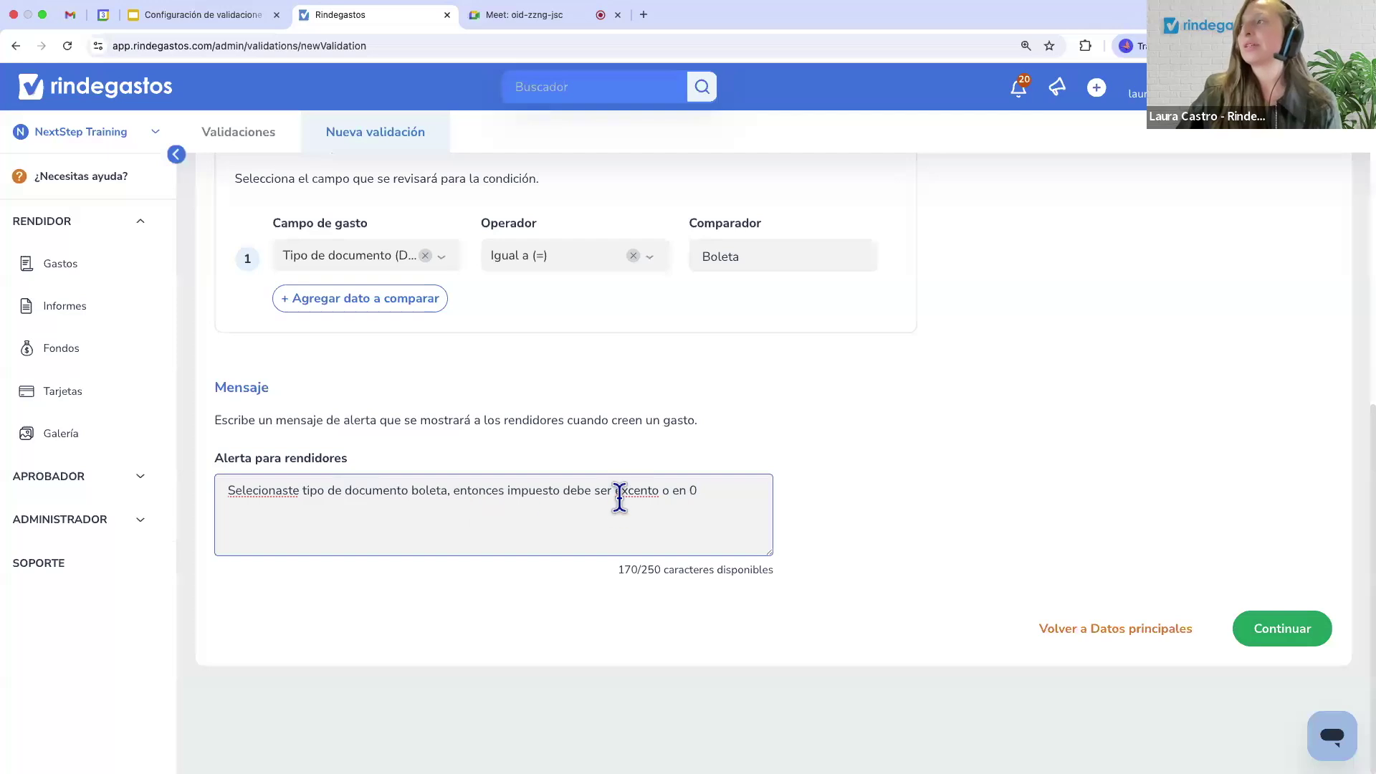
Replace "excento" in the alert message with the spelling suggestion "excepto" and end the sentence with a period.
right_click(643, 511)
left_click(685, 389)
type(".")
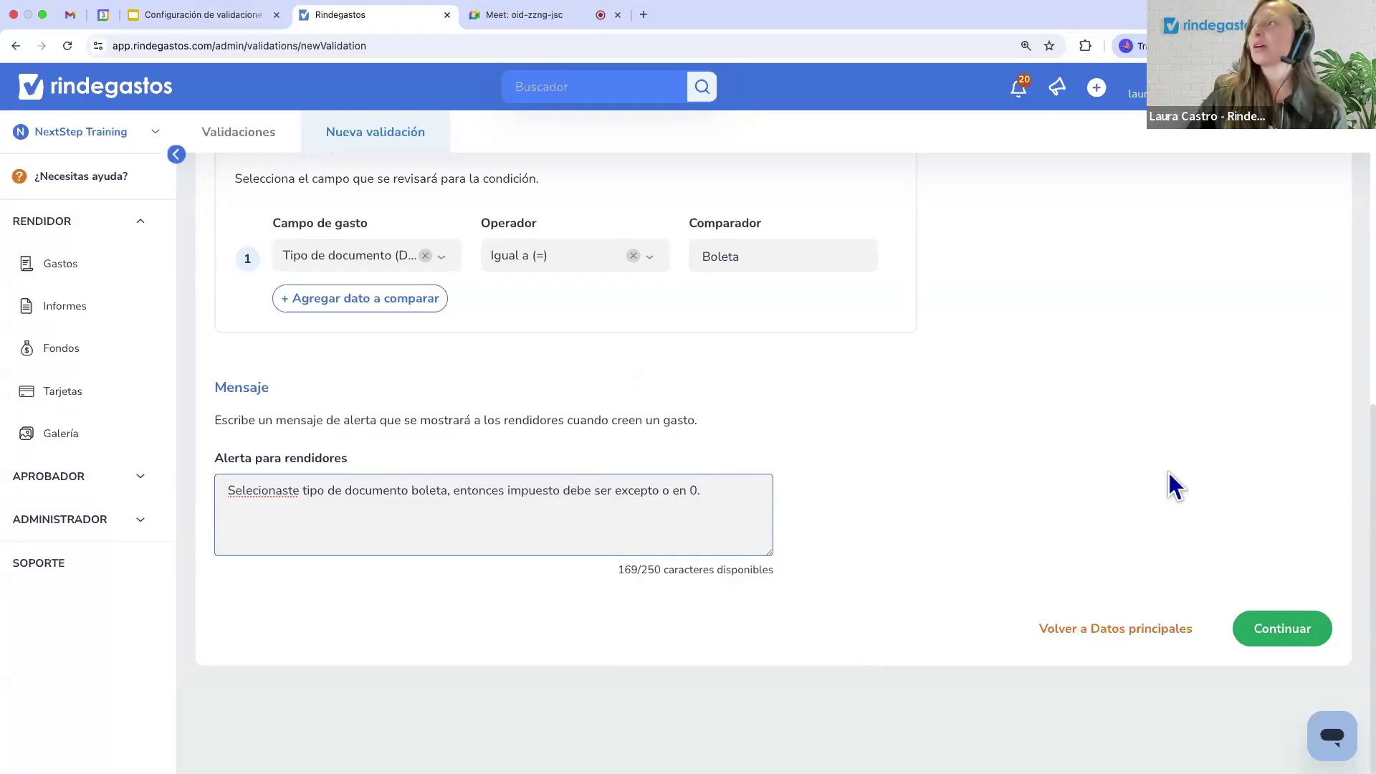
Proceed to the other options with their default settings, then save and finalize the Boleta tax validation.
left_click(1288, 637)
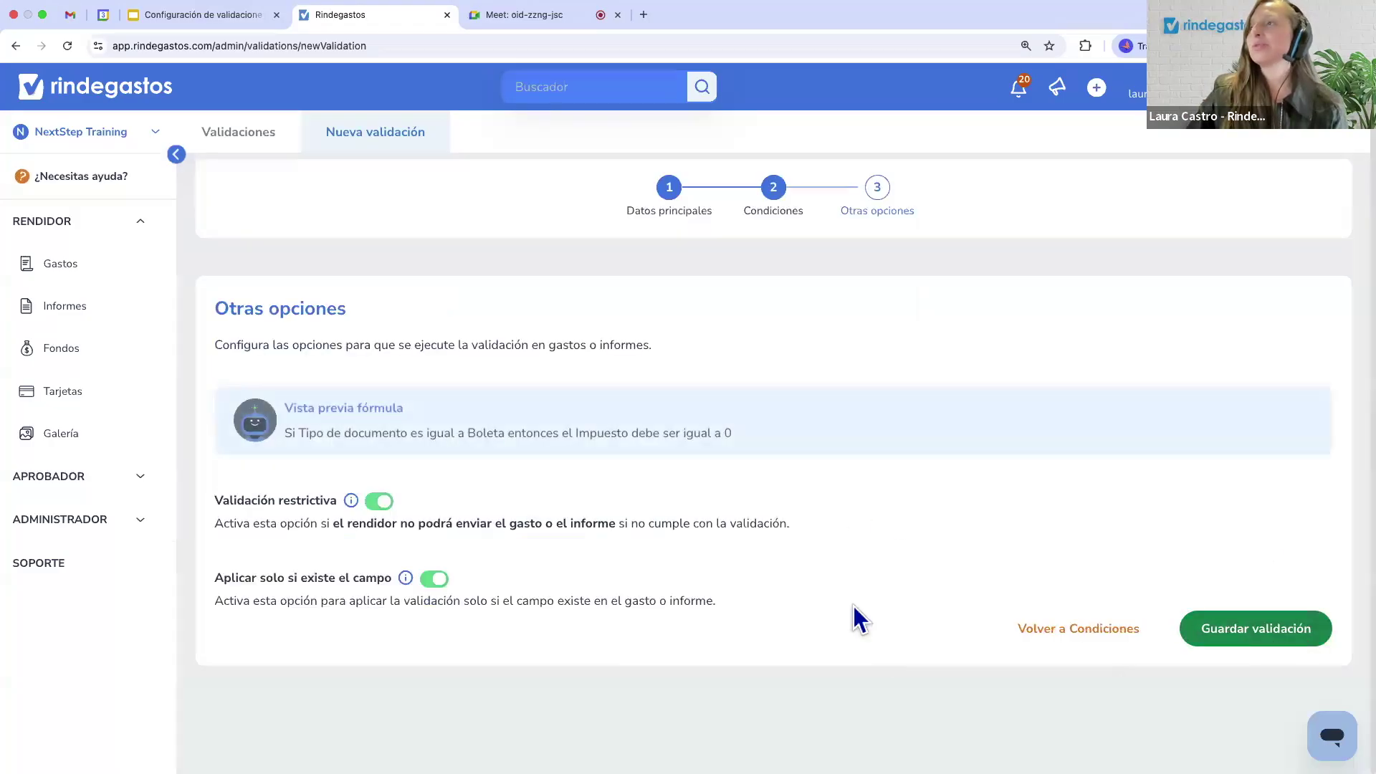
left_click(1245, 643)
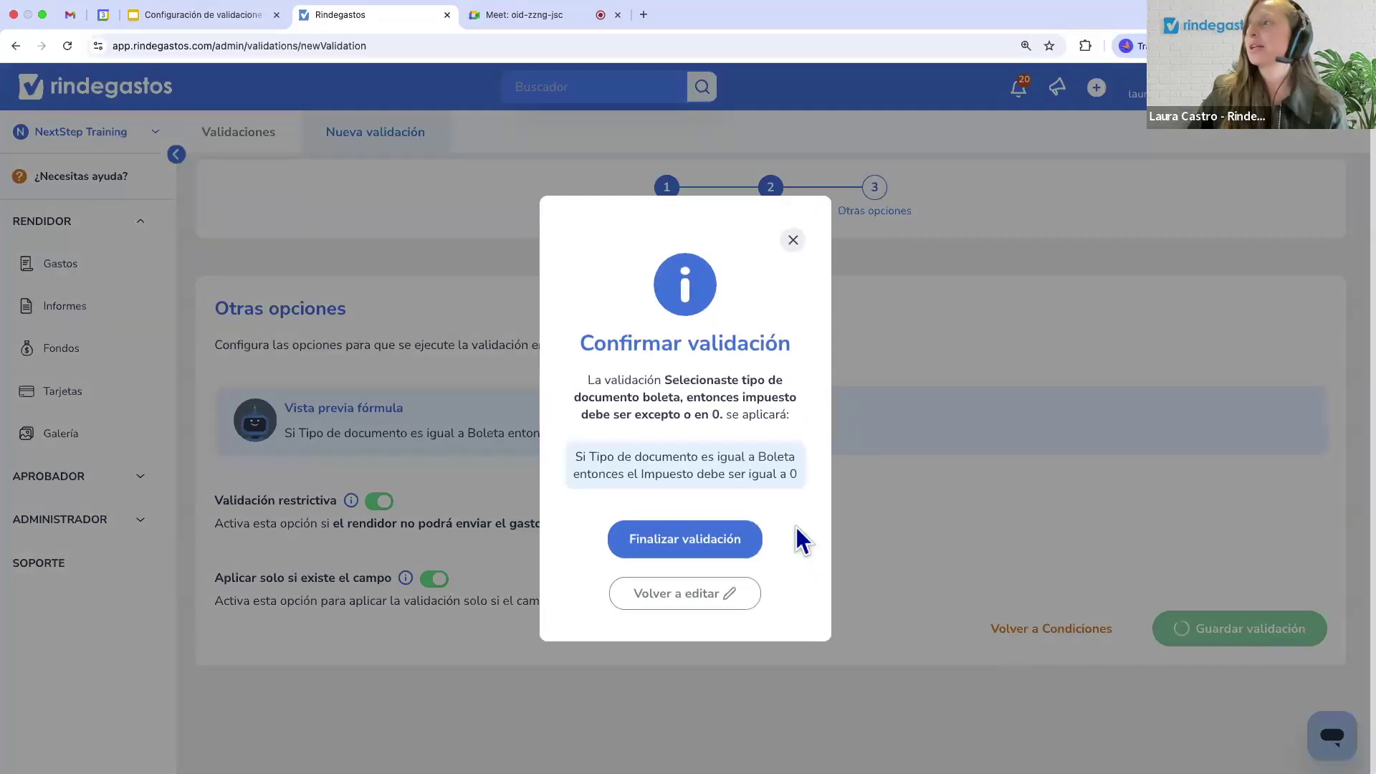
left_click(725, 541)
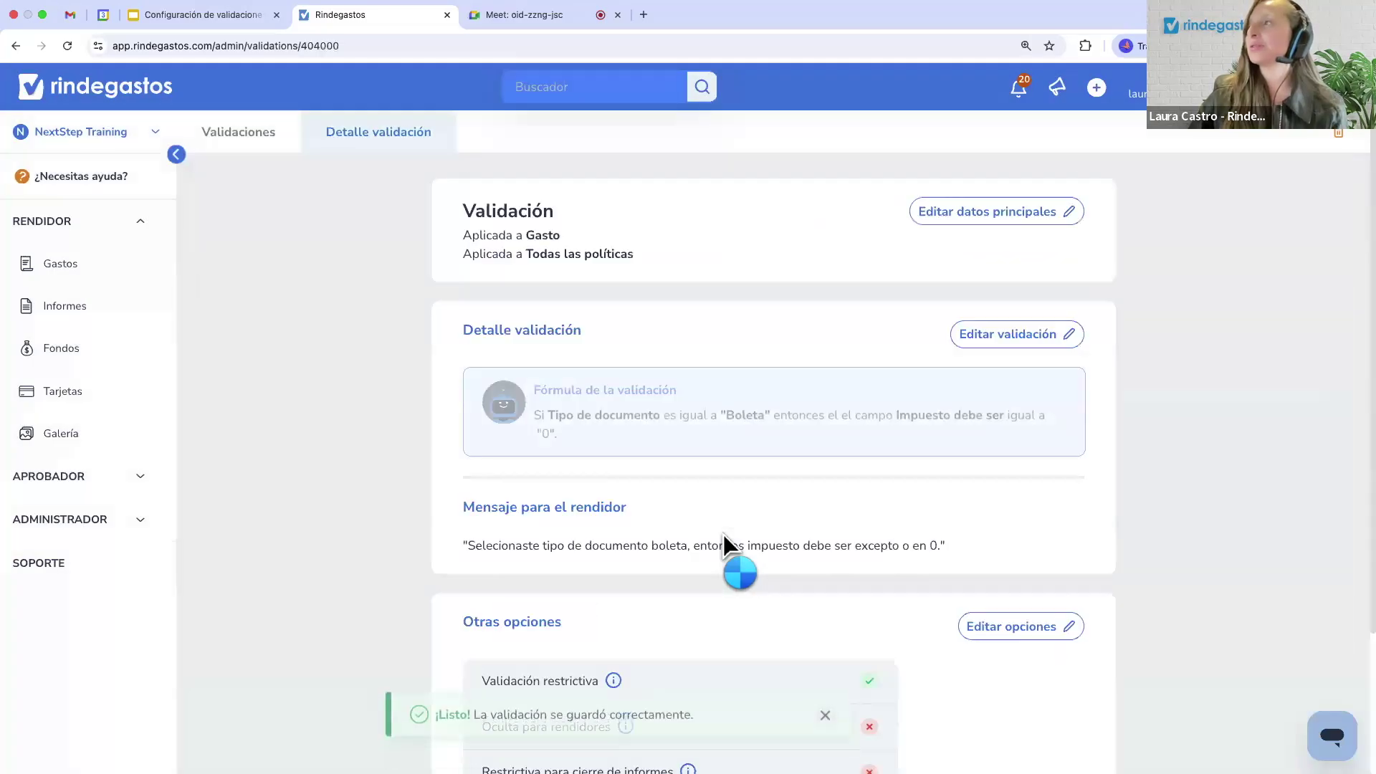
scroll(724, 540, "down", 3)
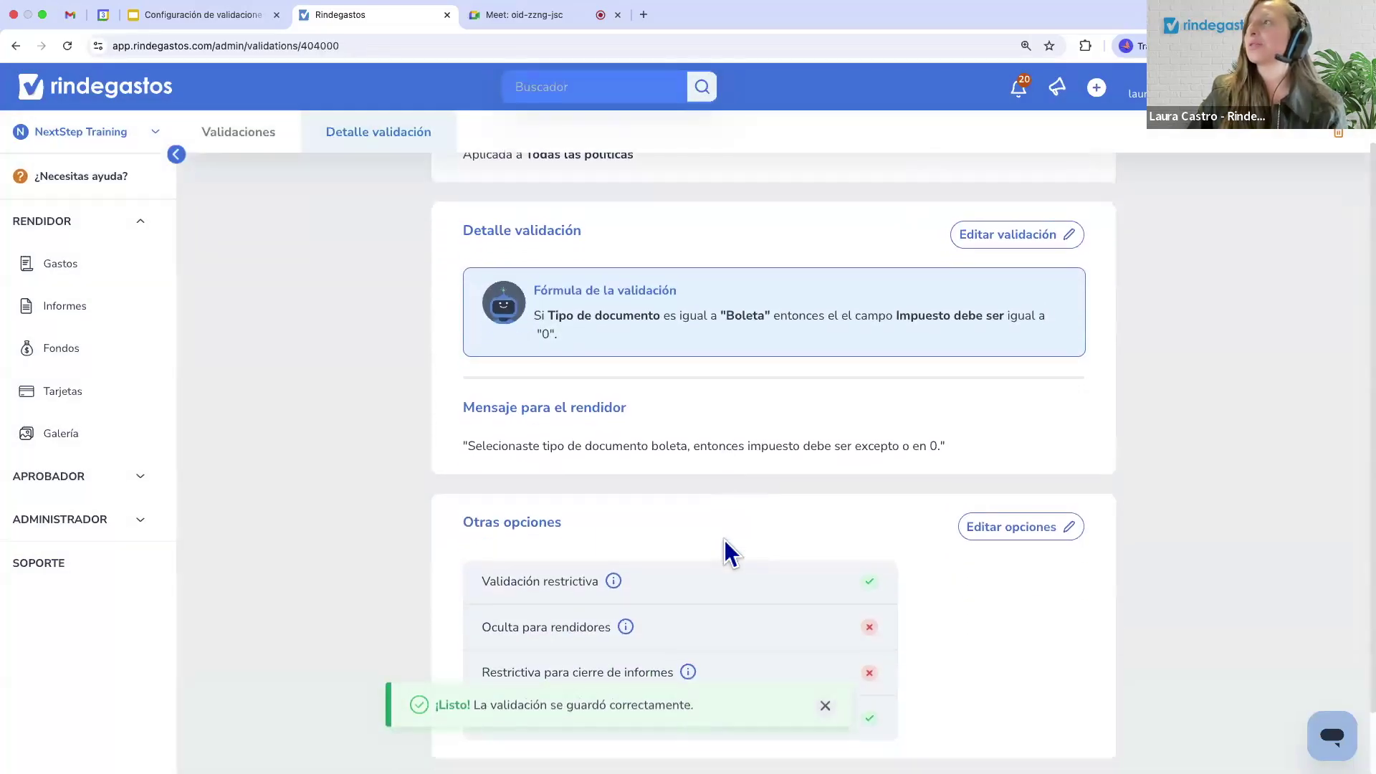
scroll(724, 548, "up", 4)
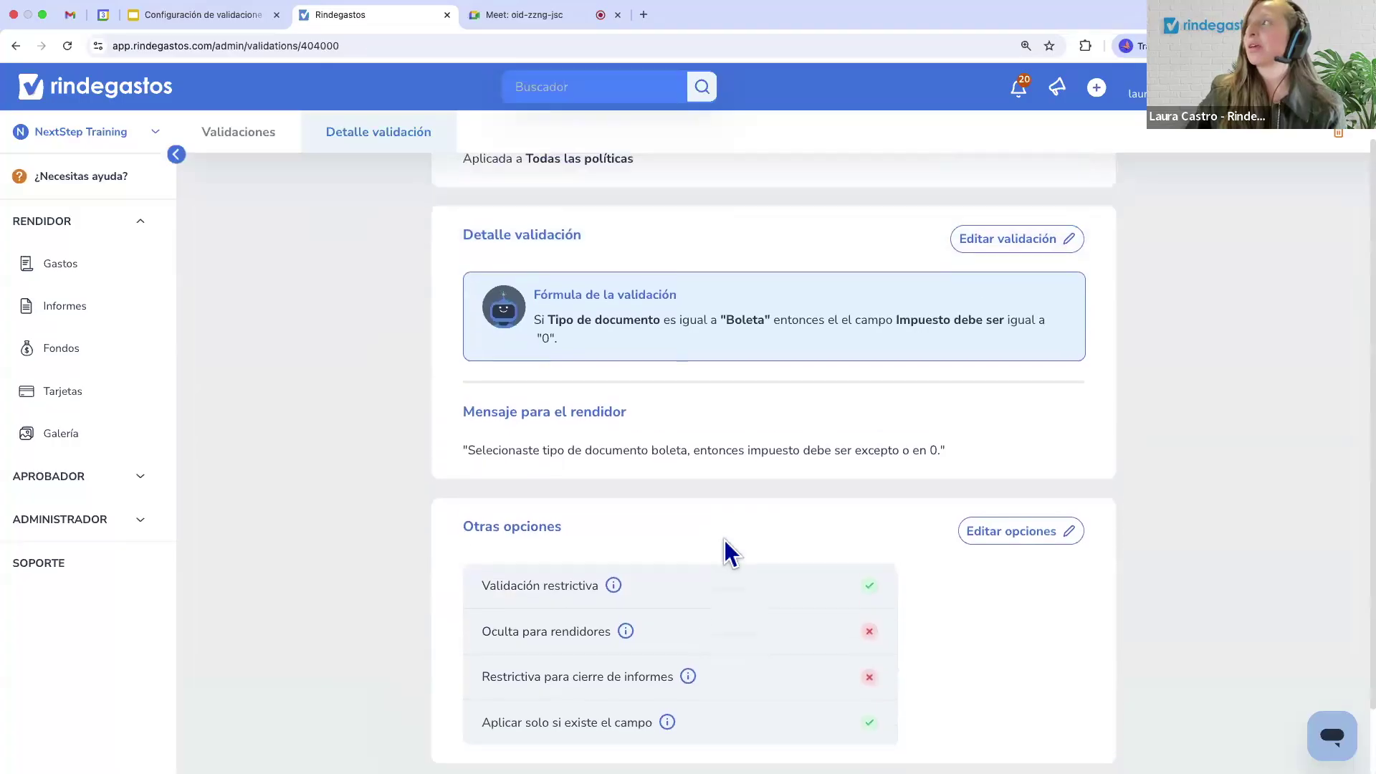
Return to the list of all validations and start a new validation with the Desde cero option.
left_click(243, 137)
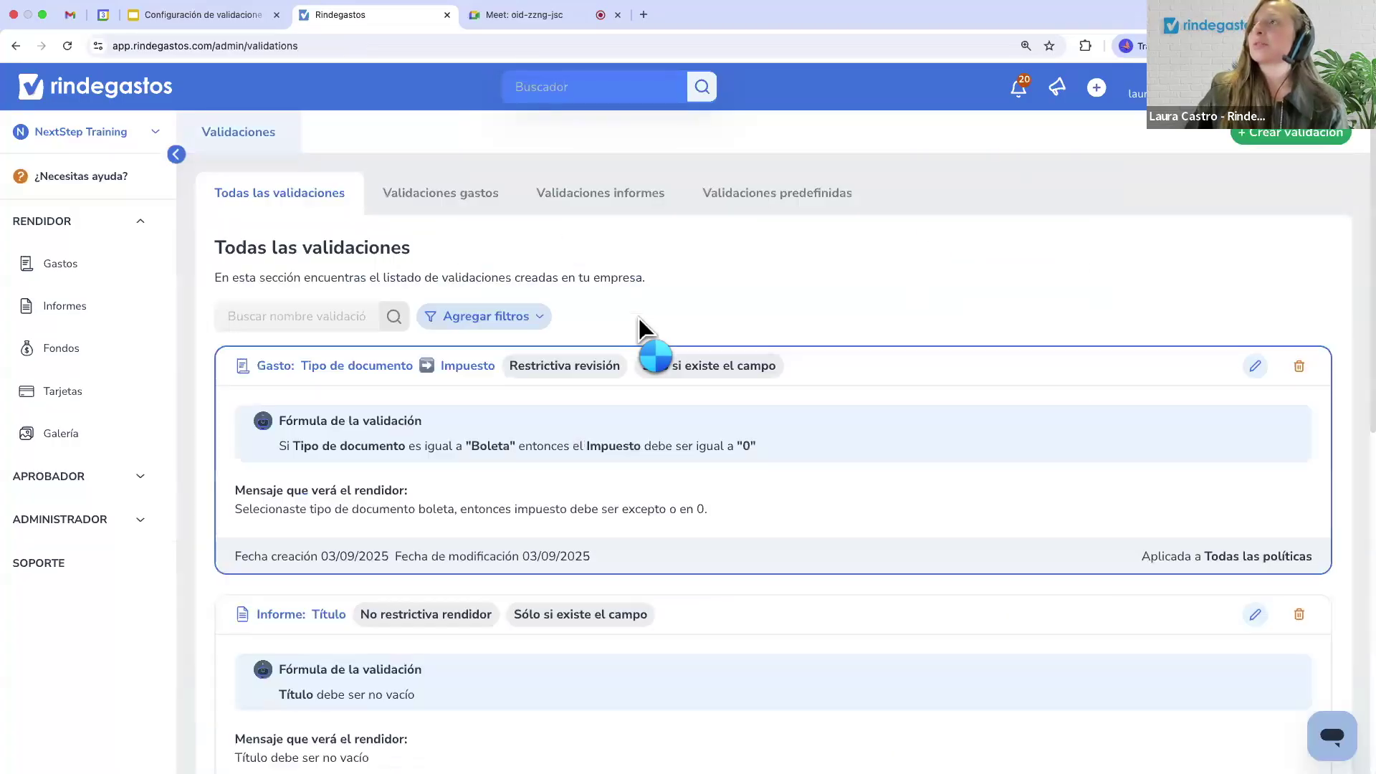
scroll(656, 322, "down", 1)
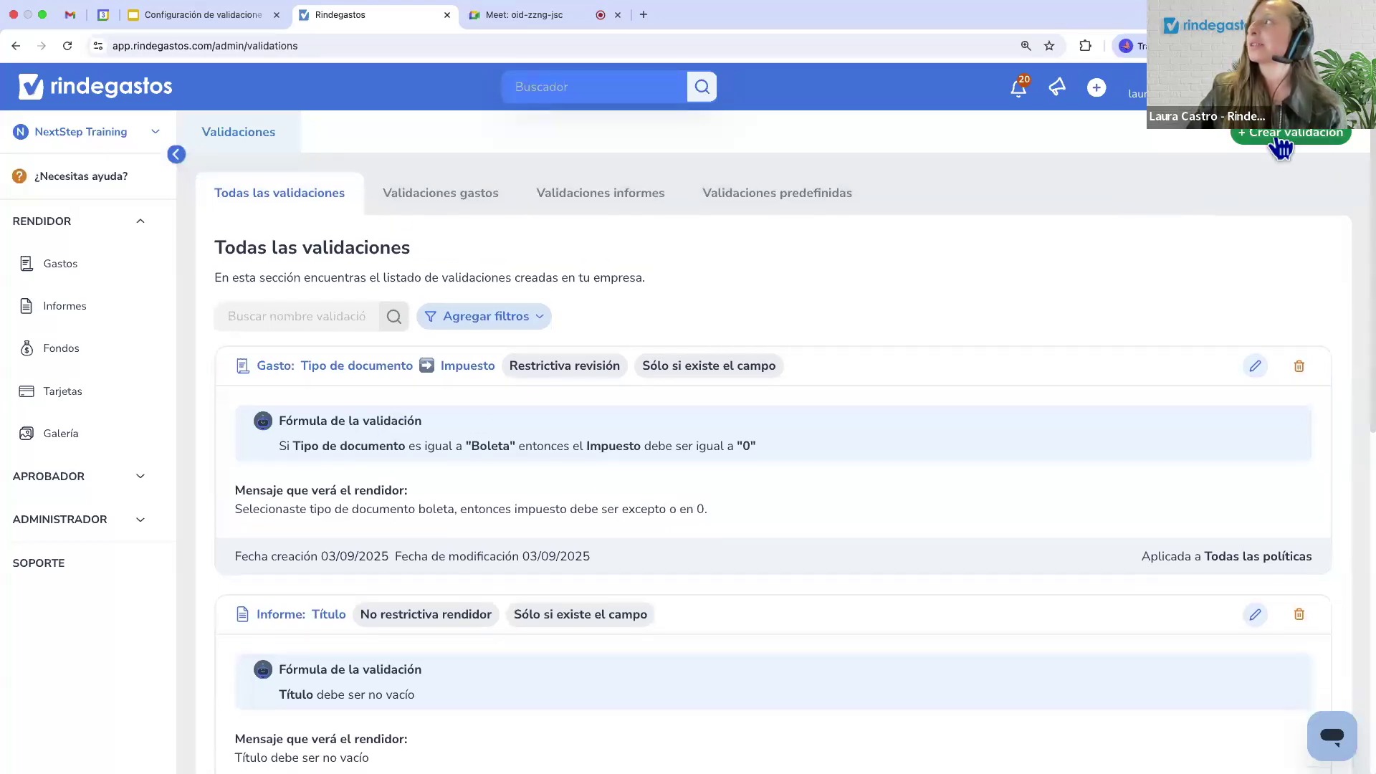
left_click(1290, 134)
left_click(786, 293)
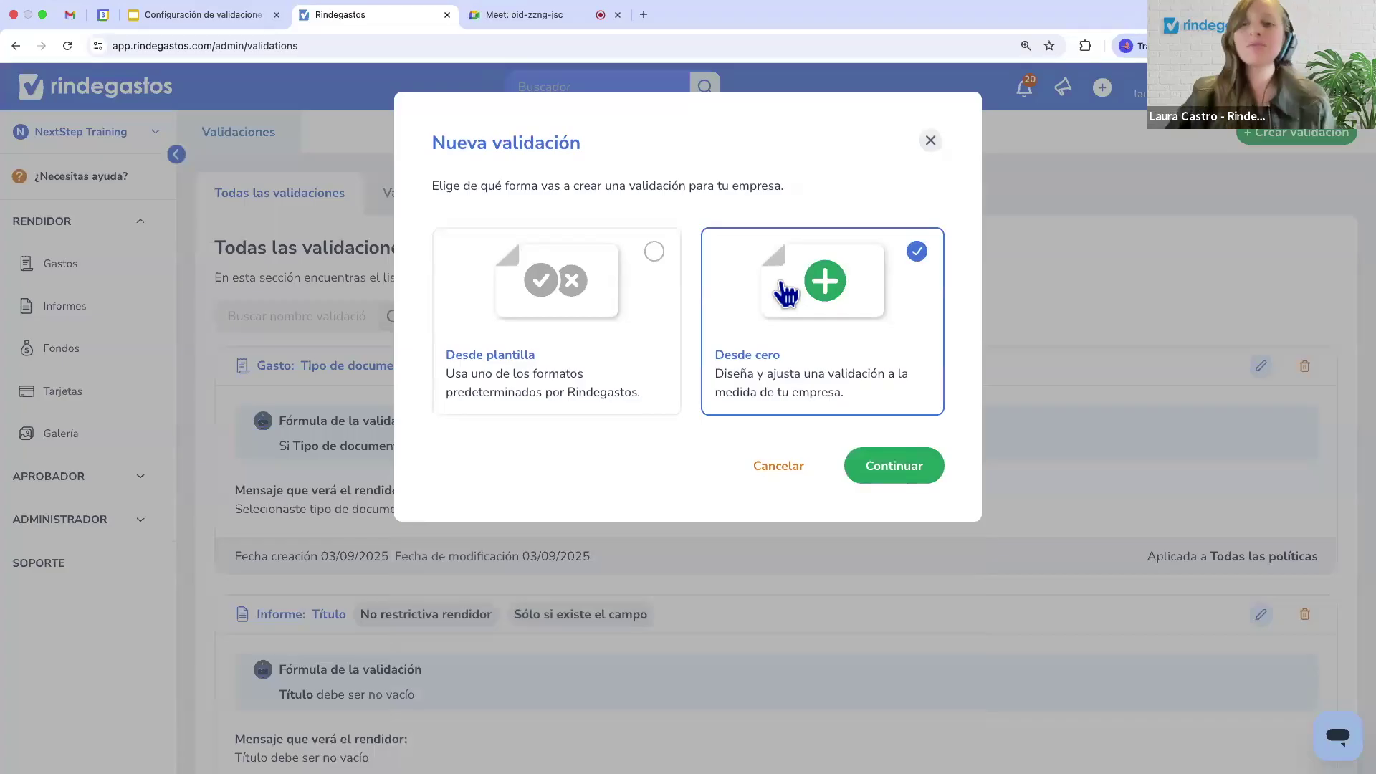
left_click(932, 477)
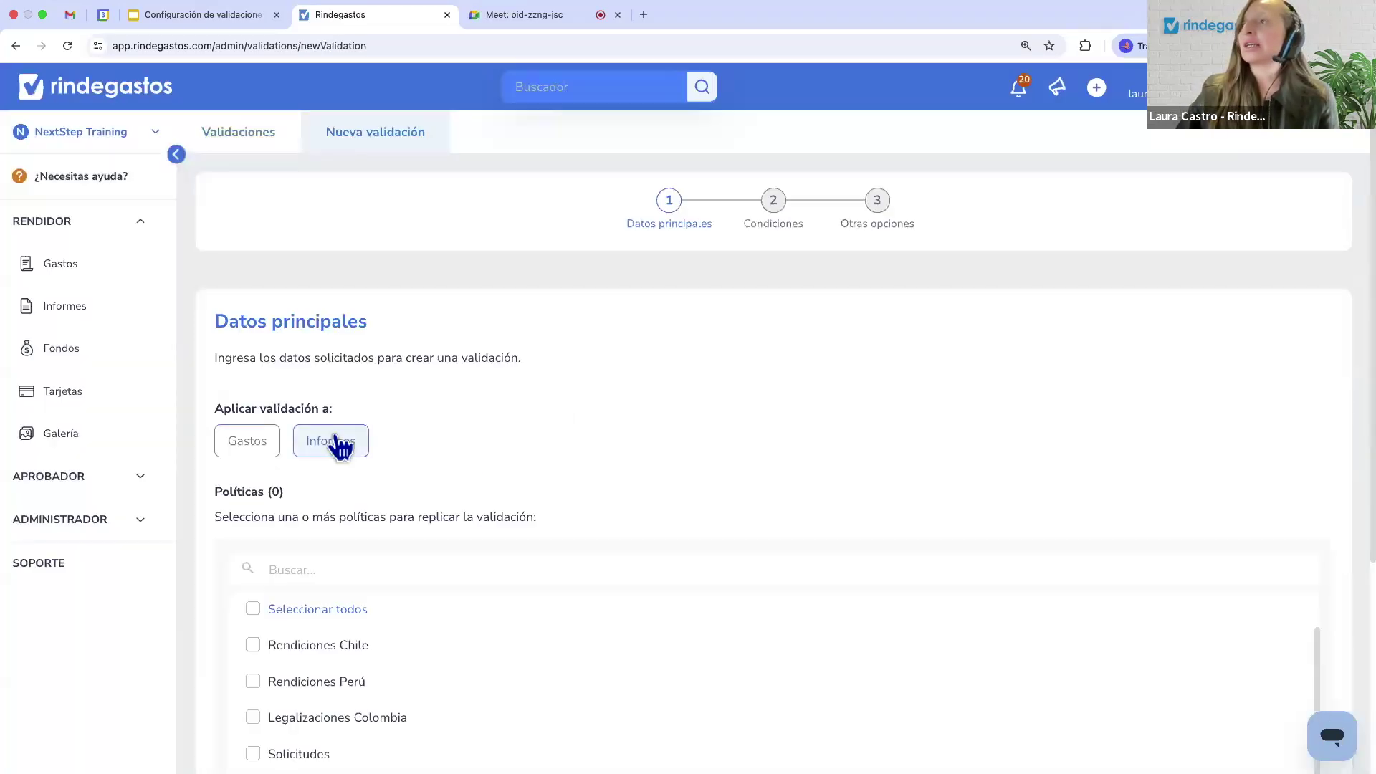
Apply the new validation to Informes, select all policies and continue to the conditions.
left_click(335, 443)
scroll(387, 495, "down", 2)
left_click(307, 543)
scroll(309, 552, "down", 3)
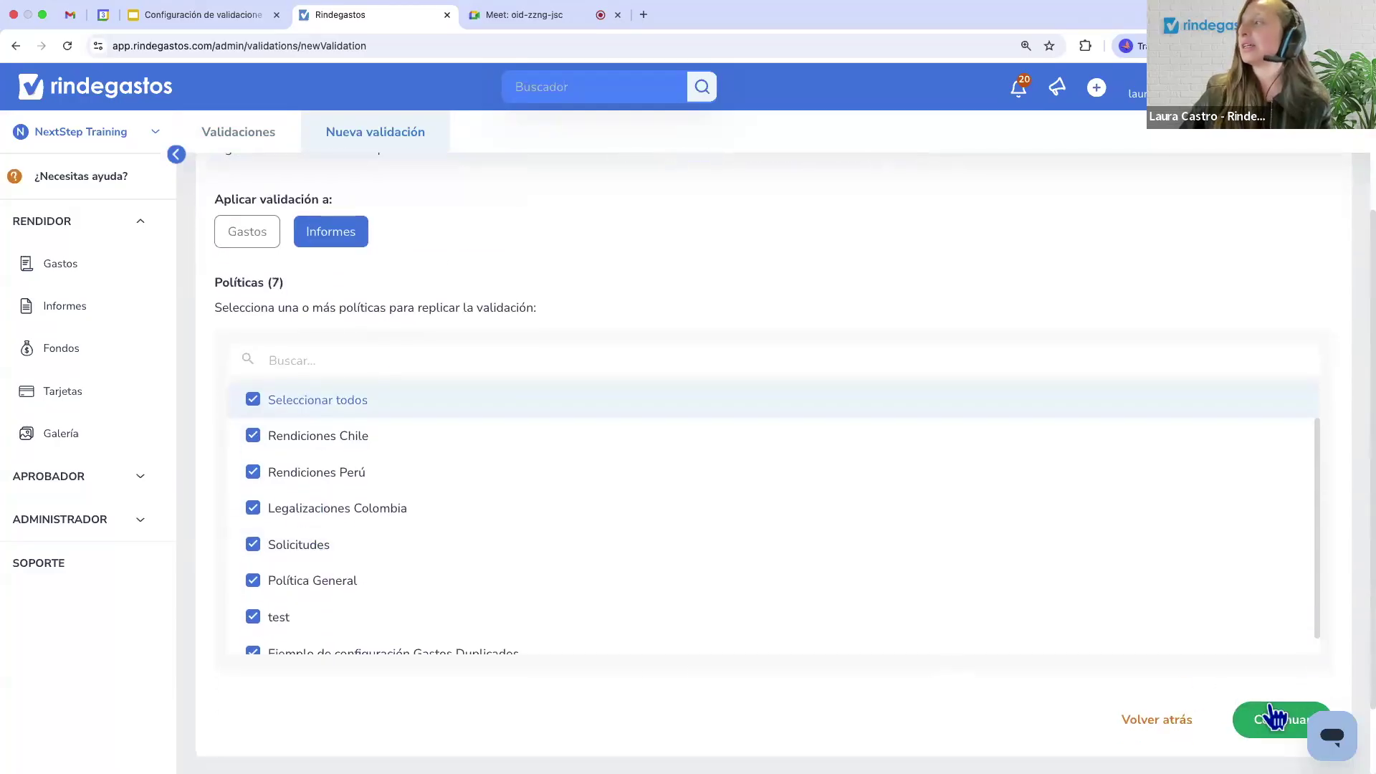
left_click(1276, 720)
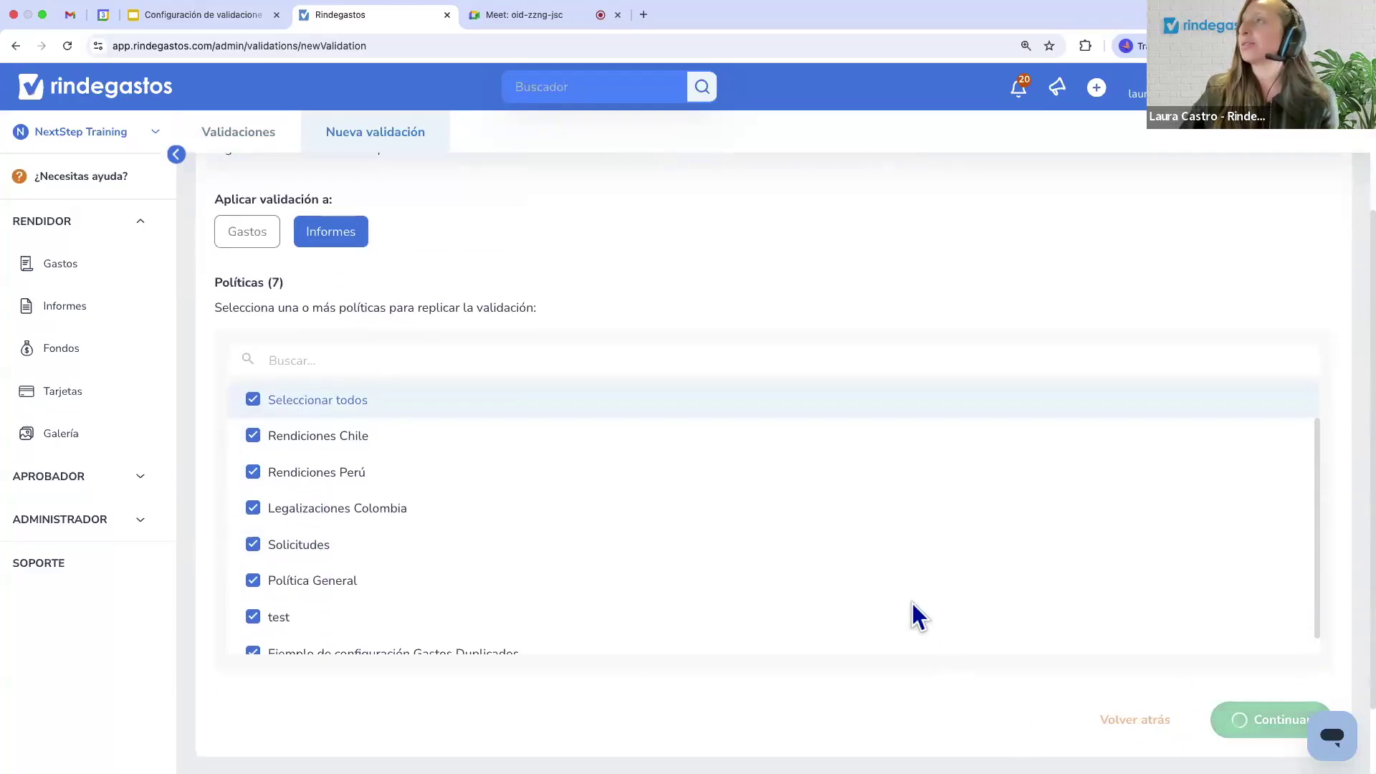
Enable the option Aplicar validación si se cumple condición for the report validation.
left_click(408, 411)
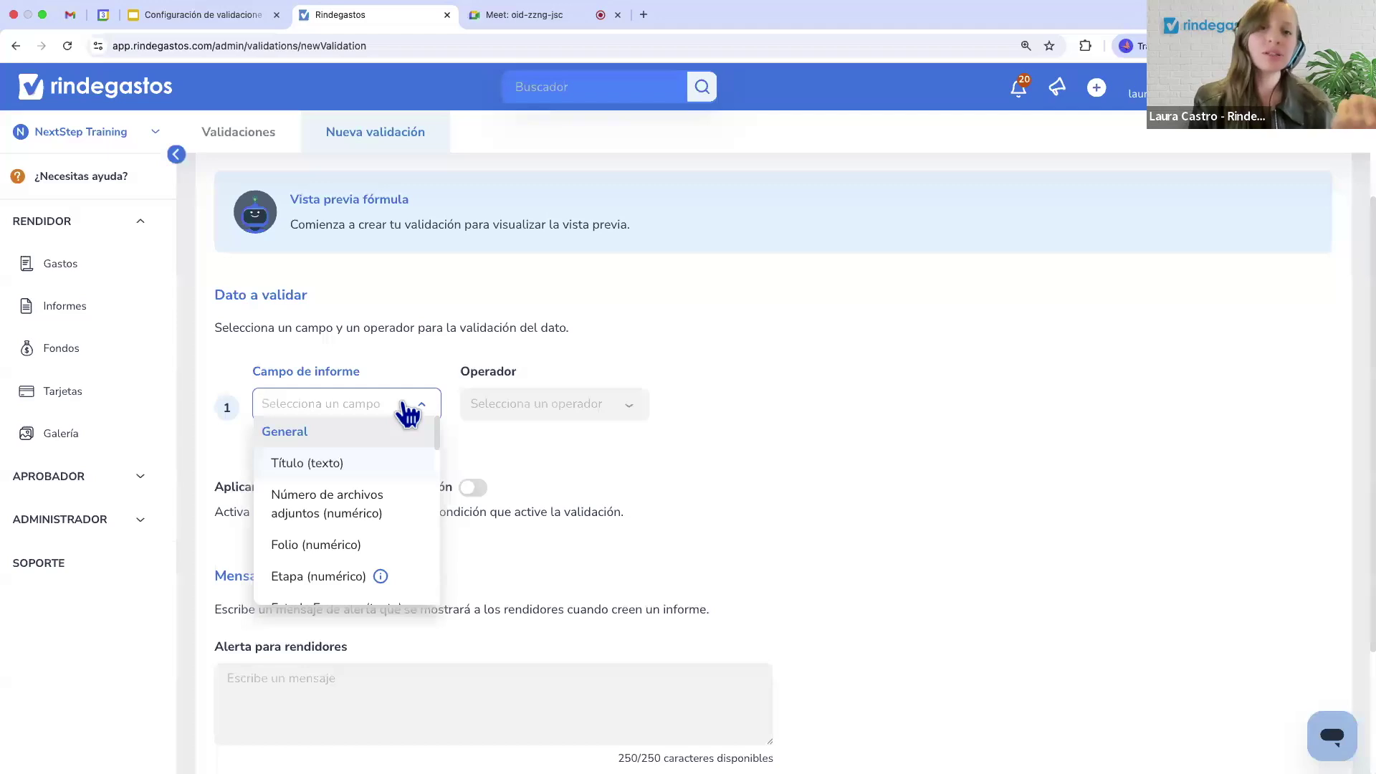
left_click(411, 372)
left_click(473, 490)
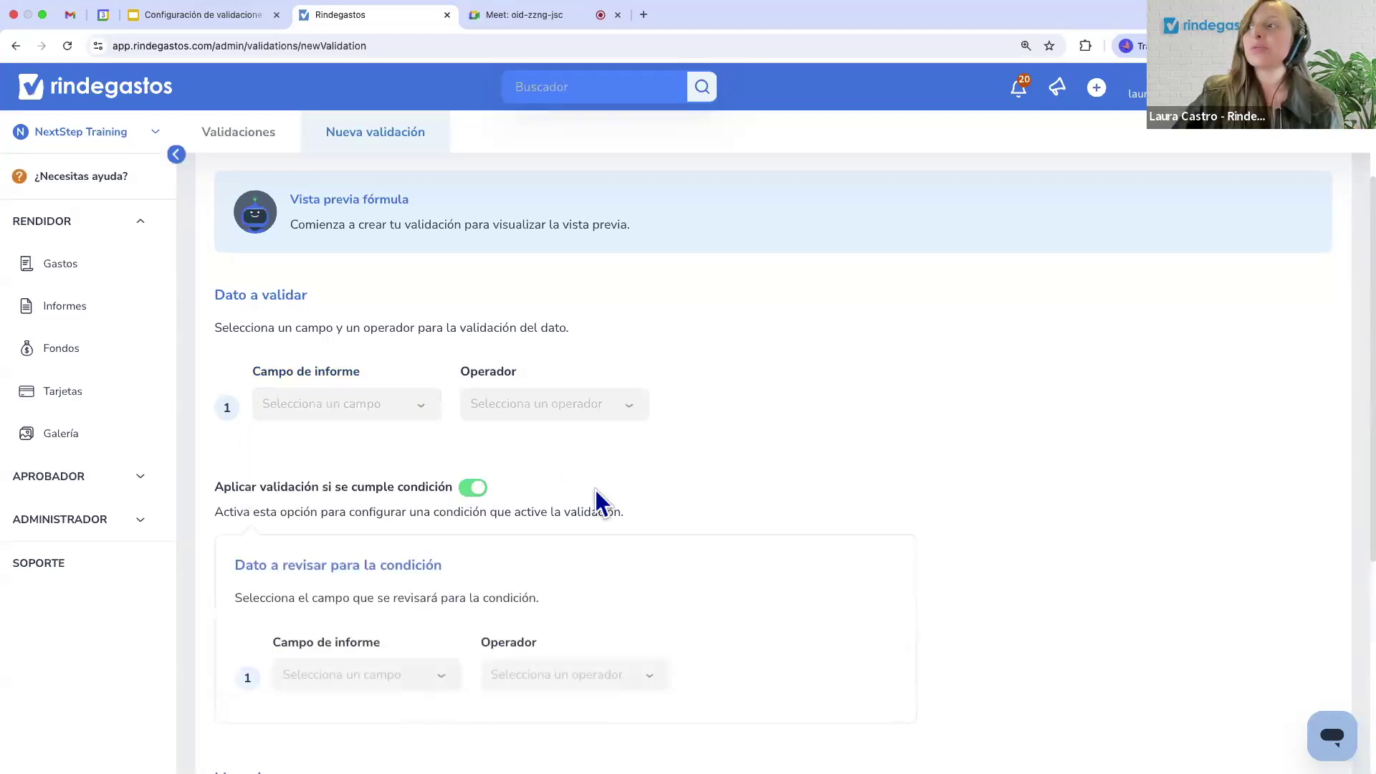
Find the additional field Tipo de Rendición (Desplegable) and choose it as the report field to check in the condition.
scroll(595, 495, "down", 2)
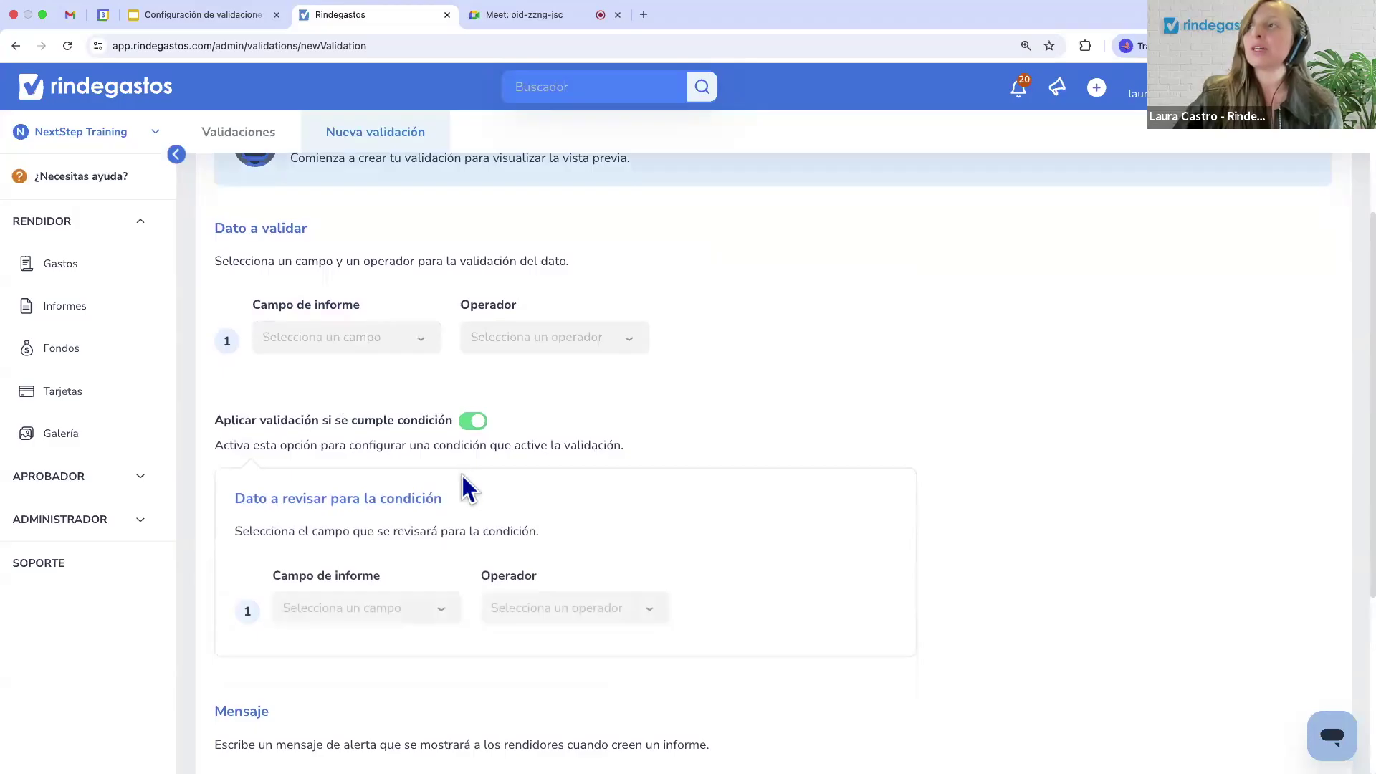
scroll(465, 488, "down", 2)
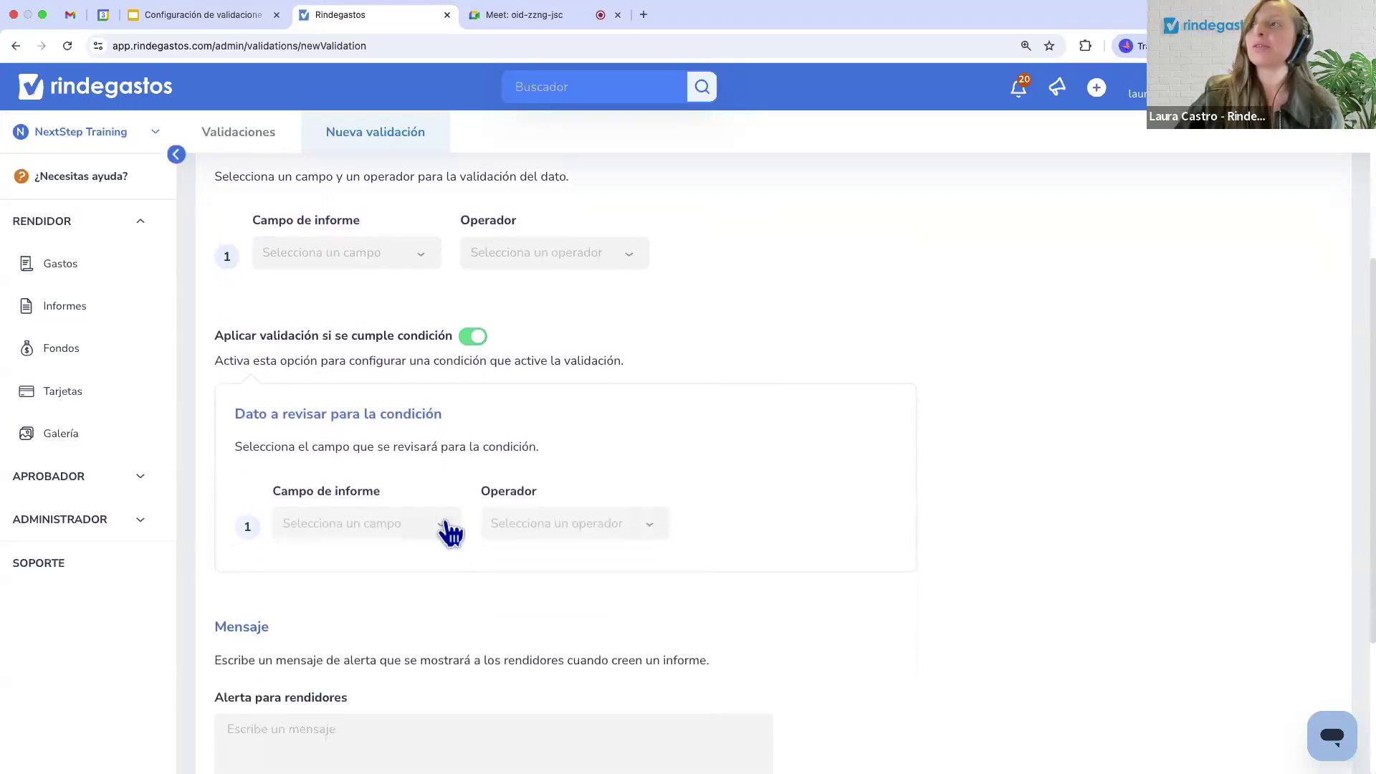
left_click(448, 529)
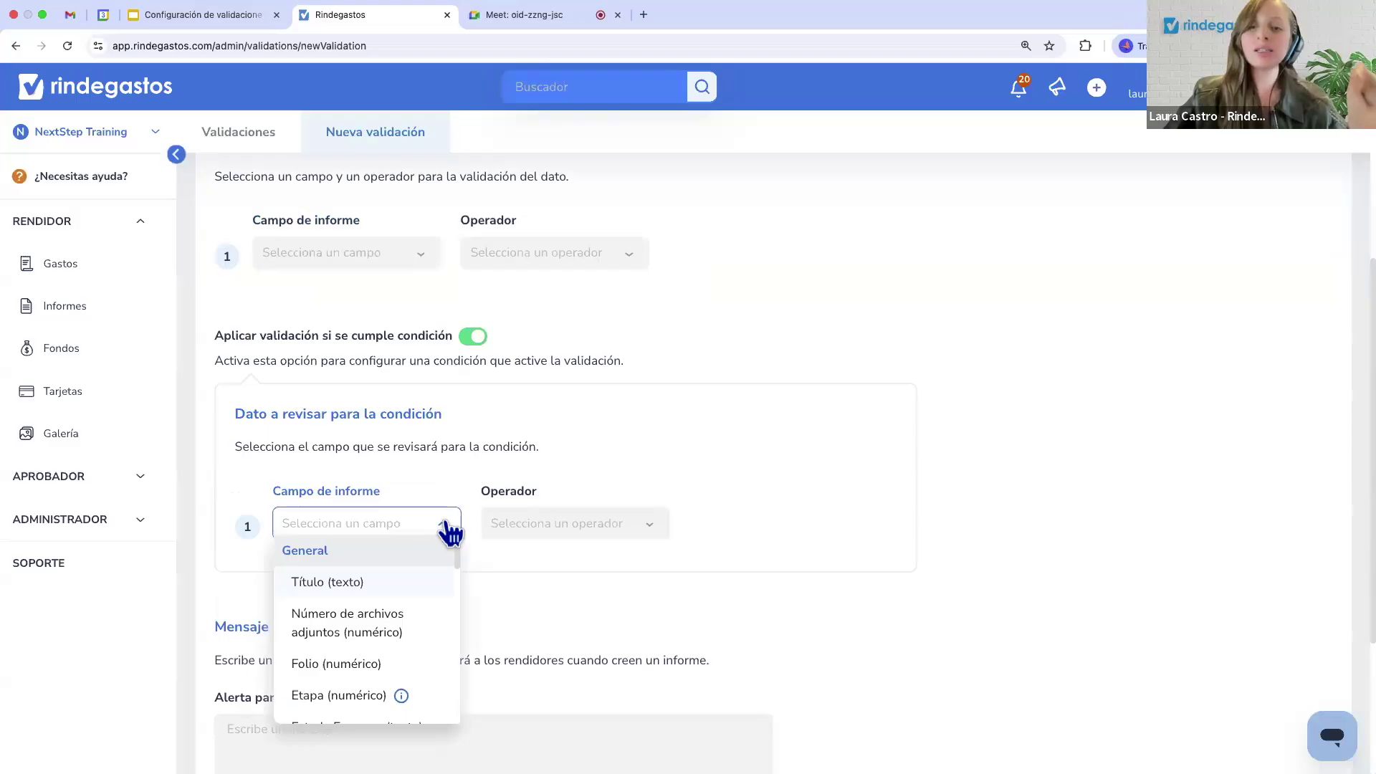
type("tipo d")
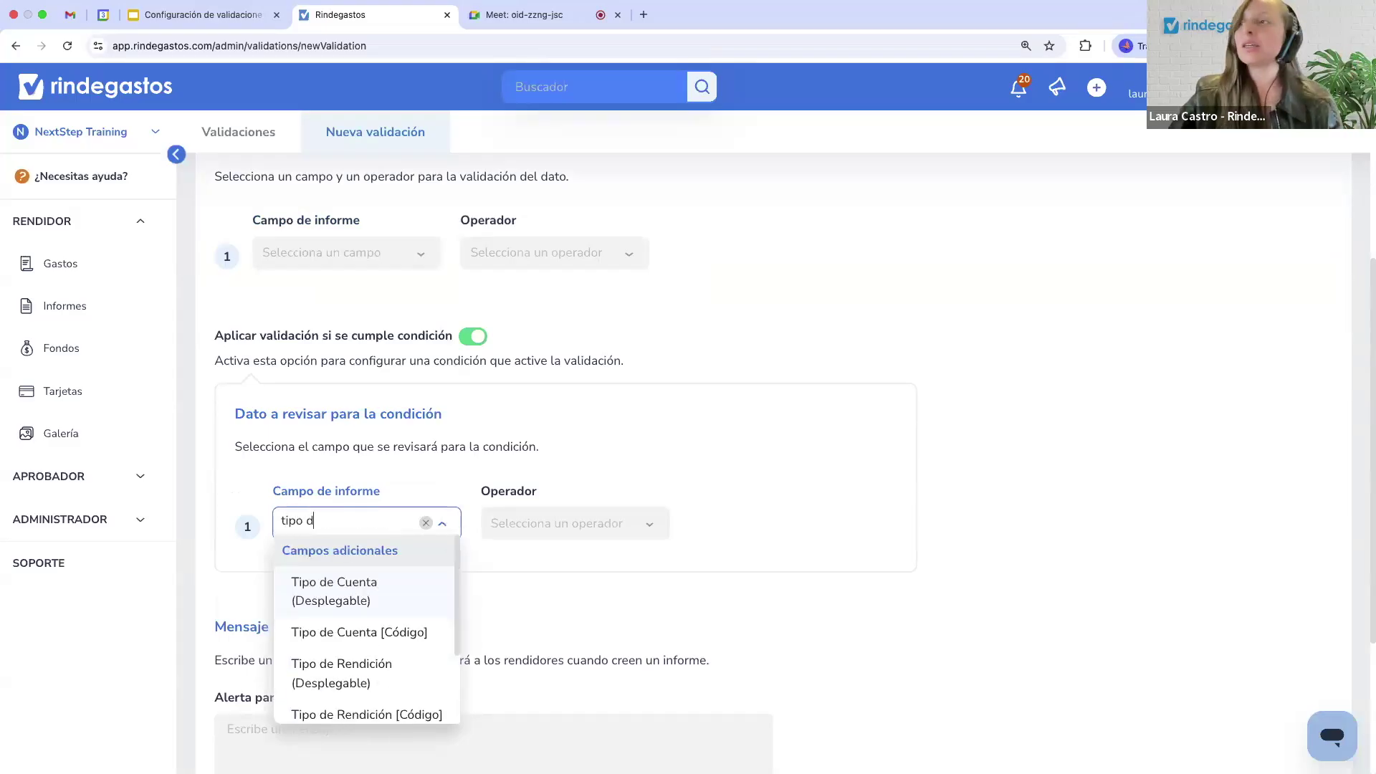
type("e rendici")
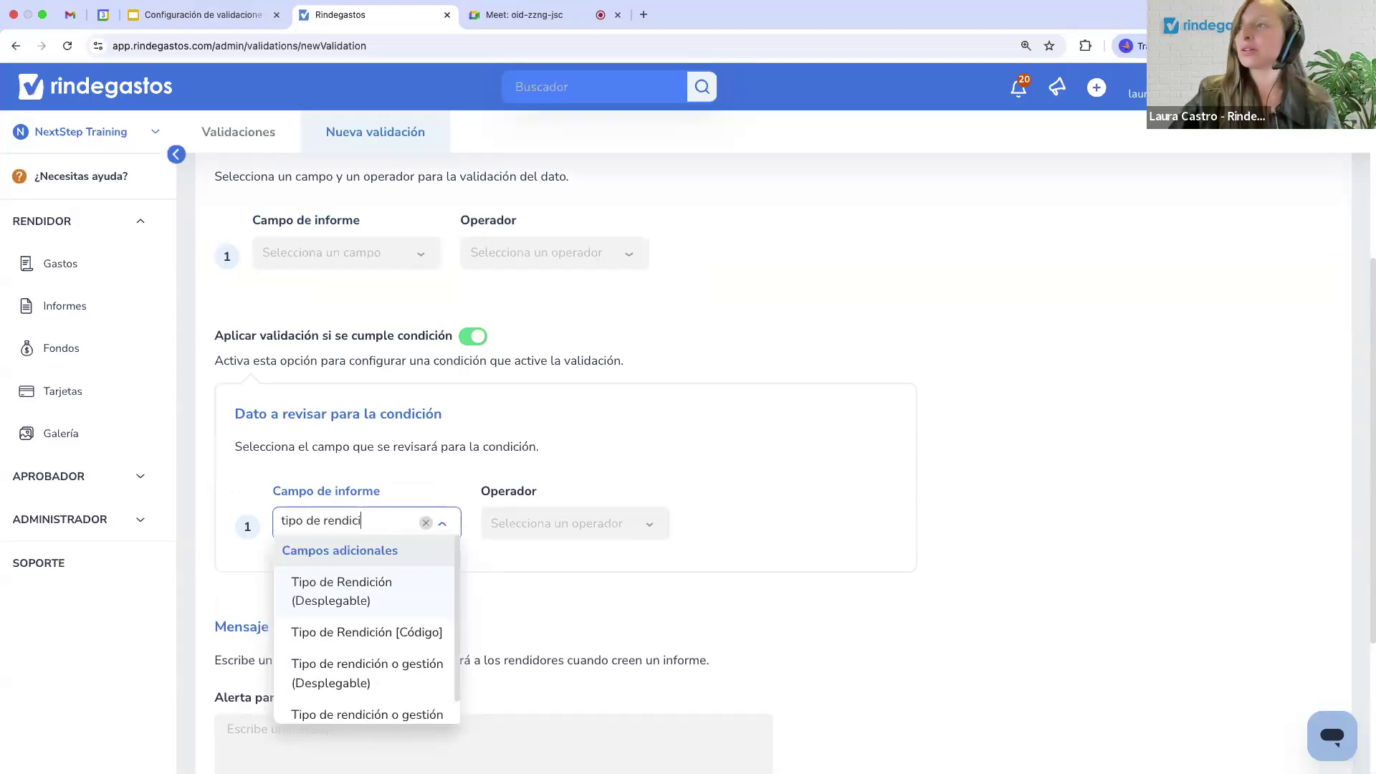
left_click(423, 592)
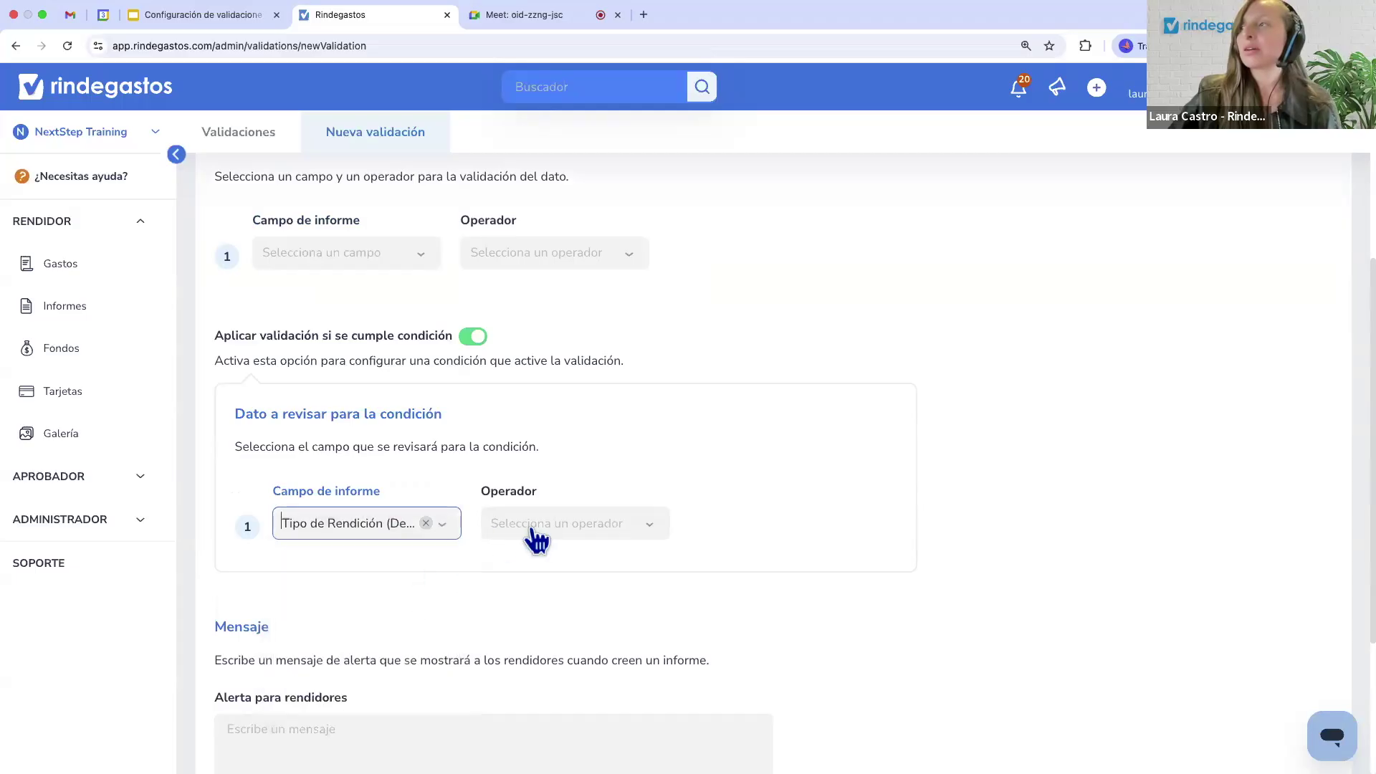
Set the Tipo de Rendición condition's operator to Que contenga and its comparator to "Fondo por rendir".
left_click(539, 539)
scroll(629, 674, "down", 1)
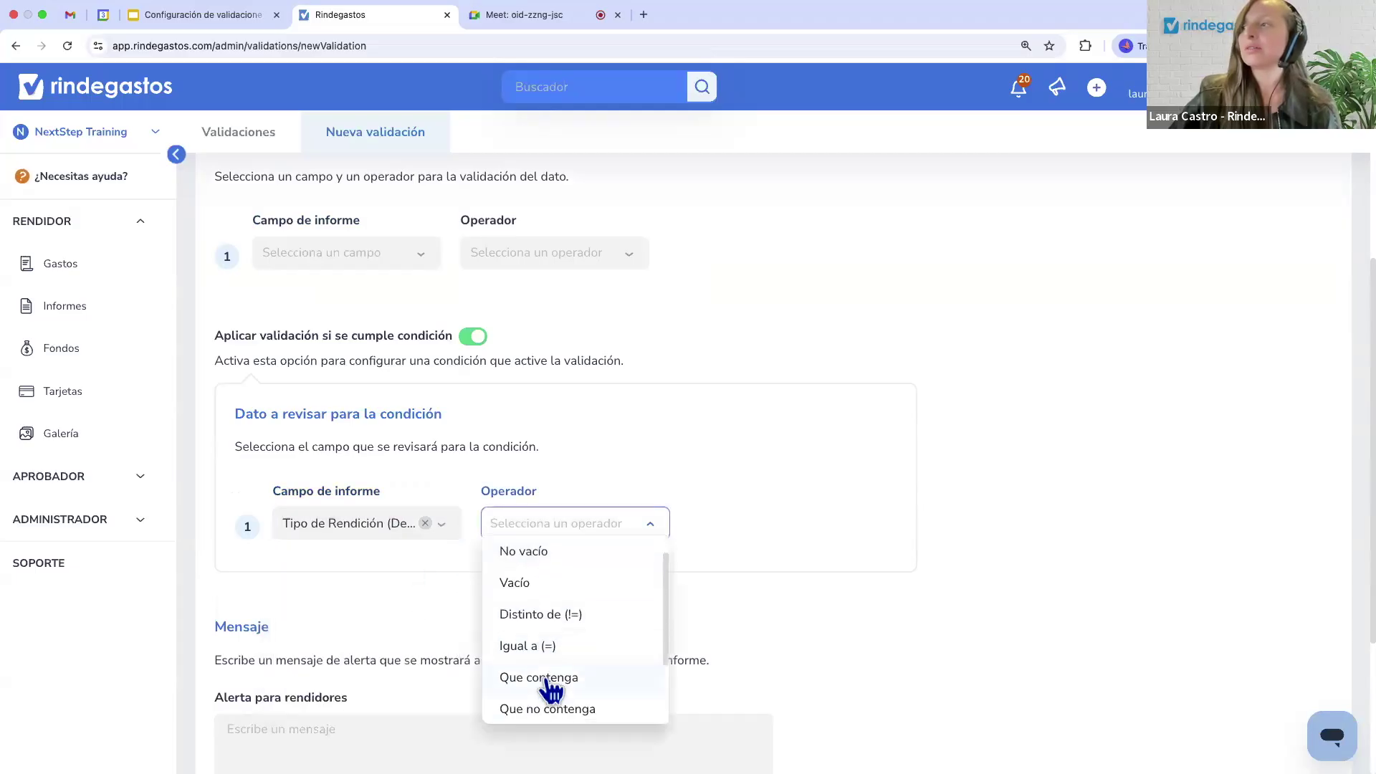
left_click(553, 678)
left_click(767, 526)
type("Fondo por rendir")
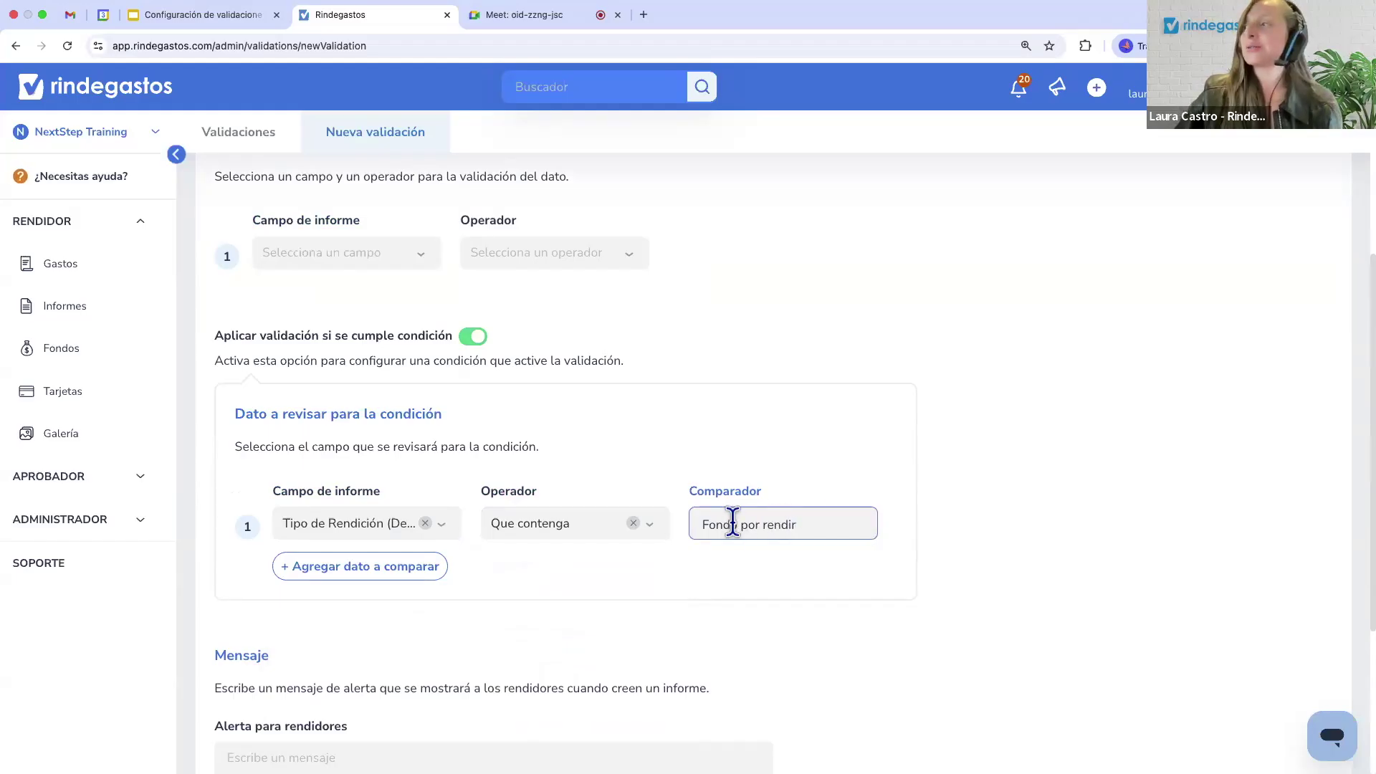
Try "FXR" as the condition's comparator, replacing it with "Fondo por Rendir".
left_click_drag(700, 526, 810, 525)
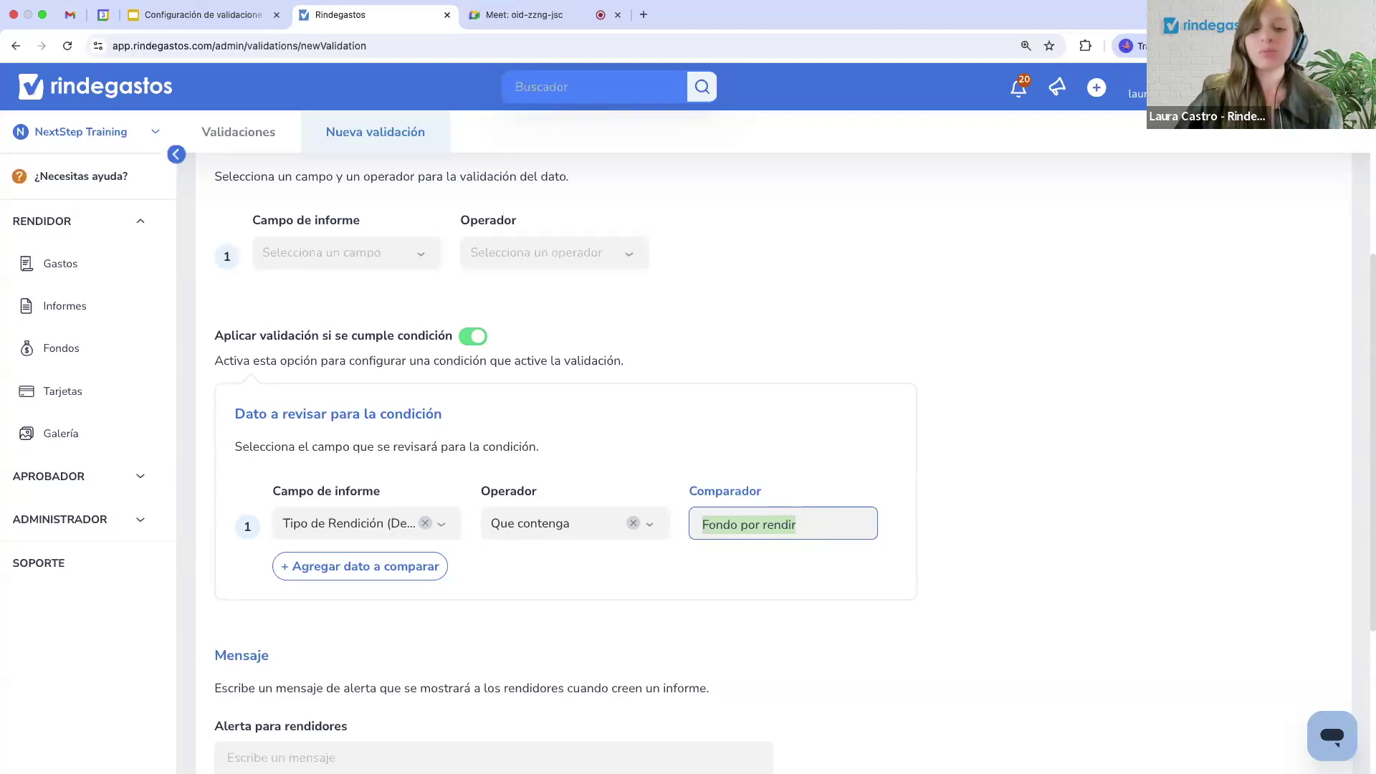
type("FXR")
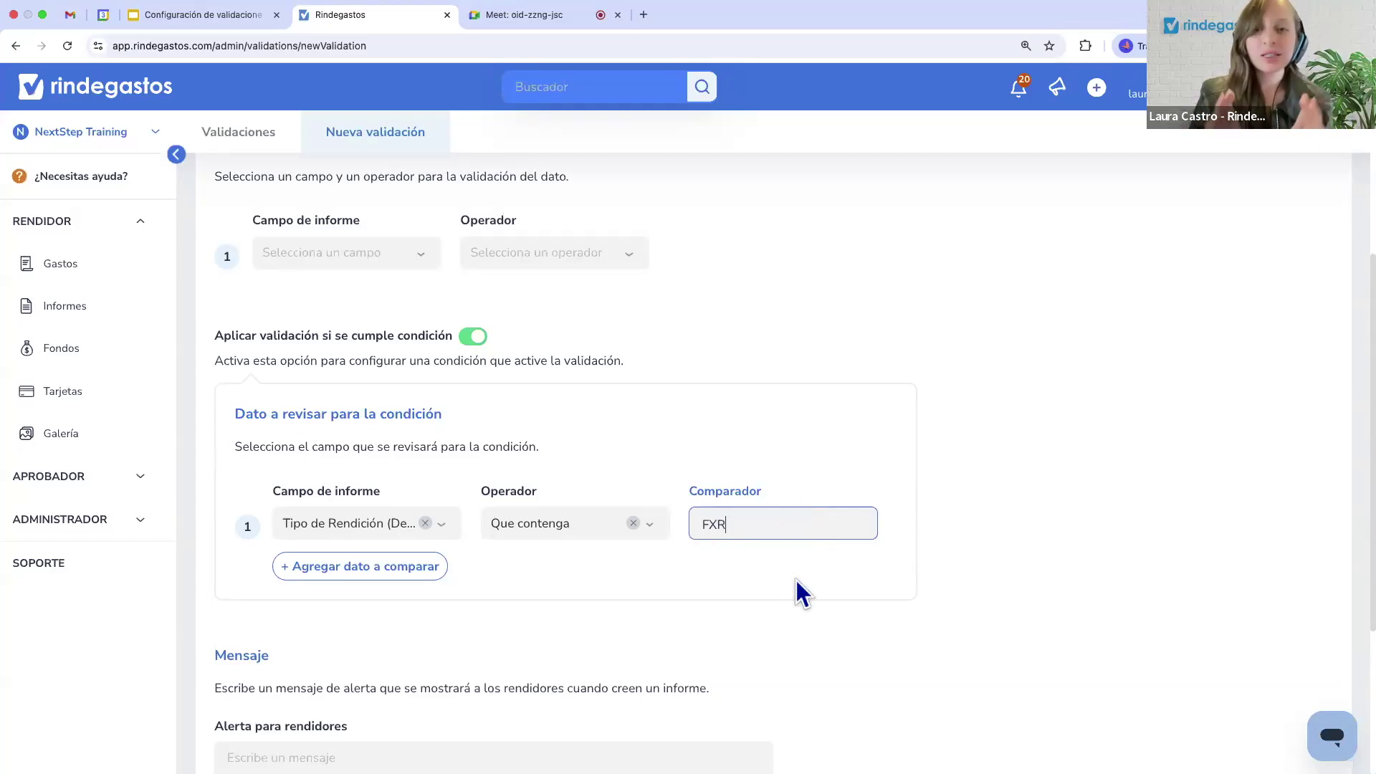
key("super+a")
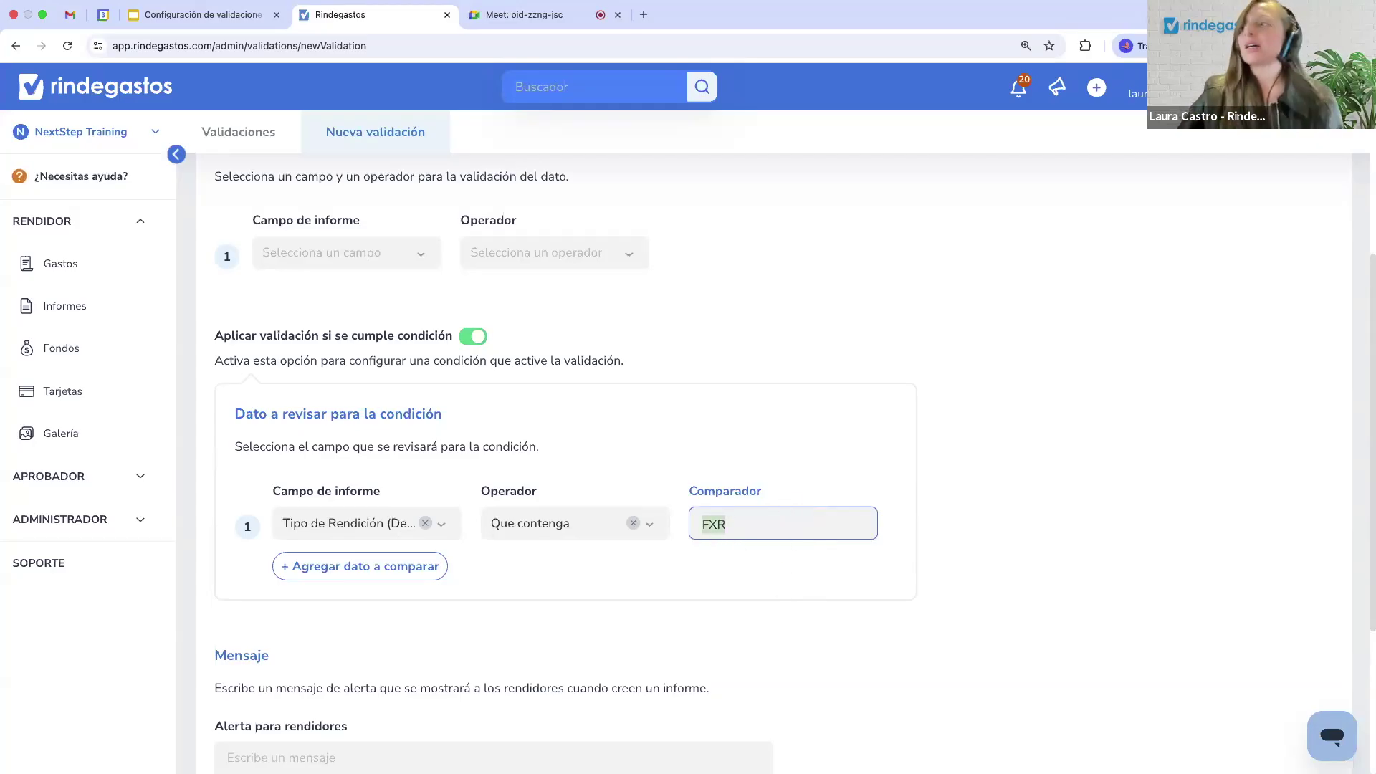
type("Fondo")
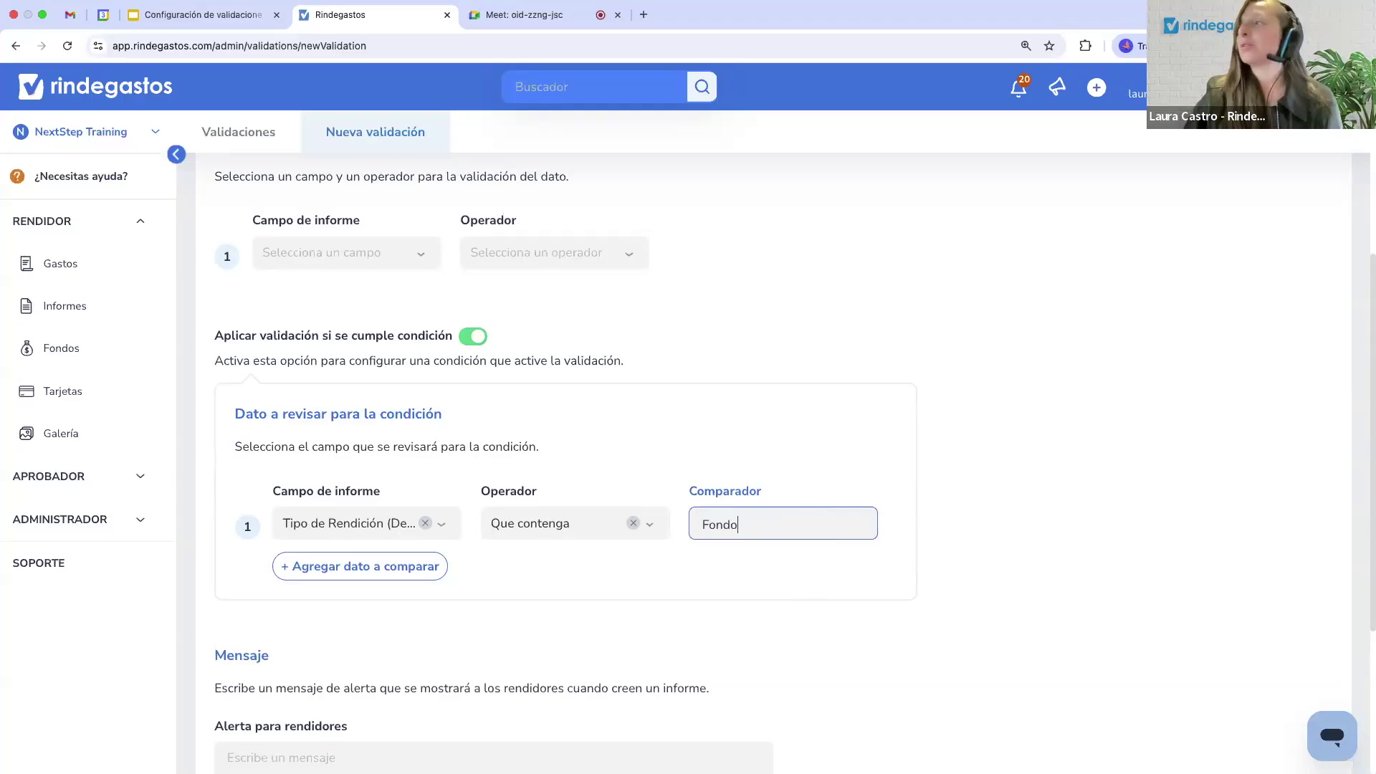
type(" por Rendir")
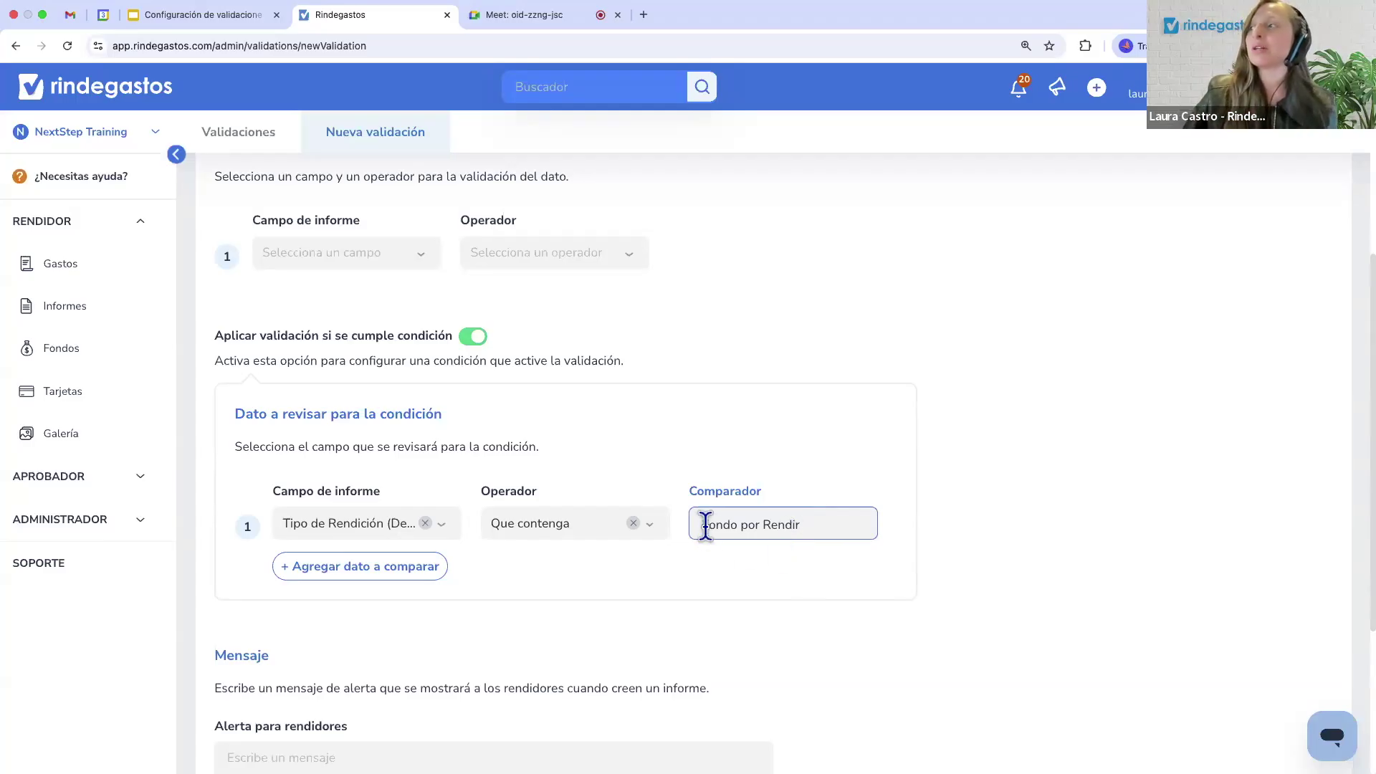
left_click_drag(701, 525, 822, 529)
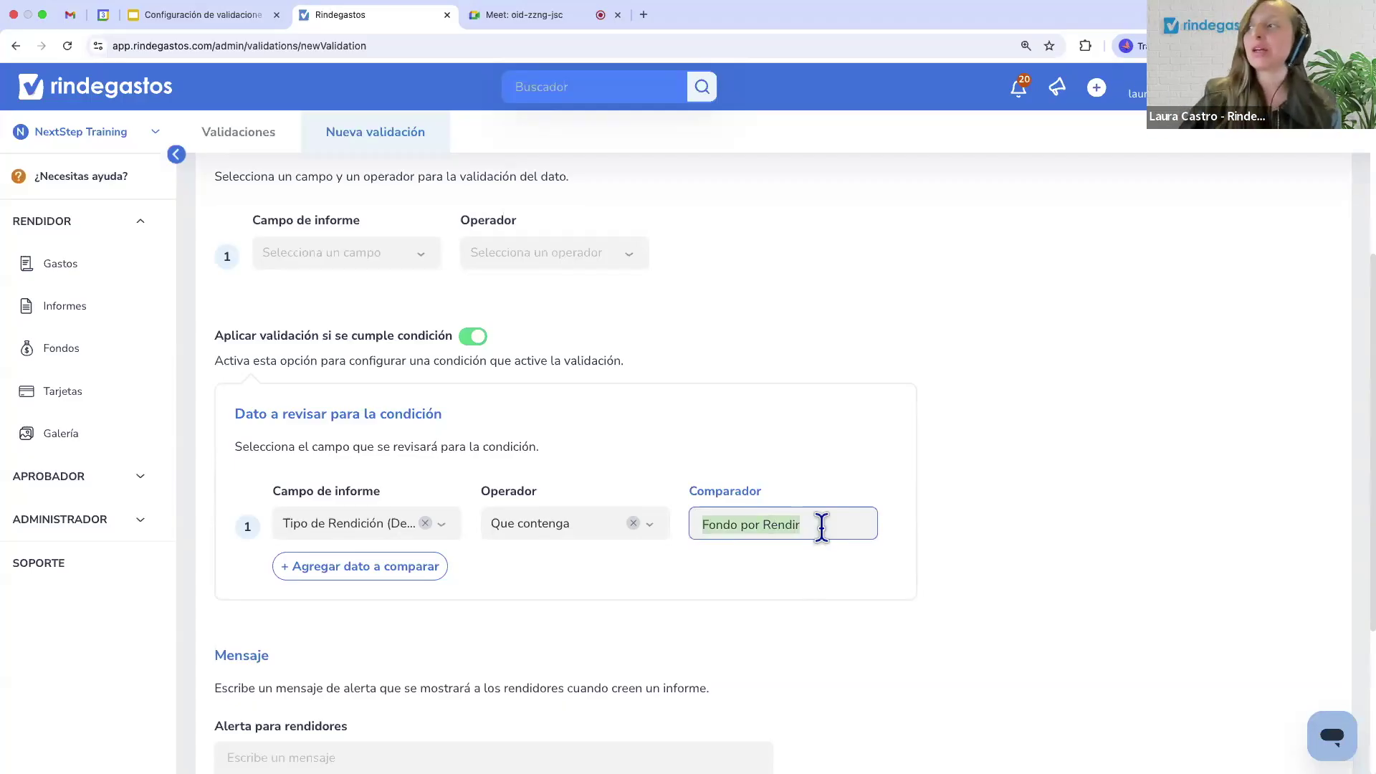
left_click(605, 344)
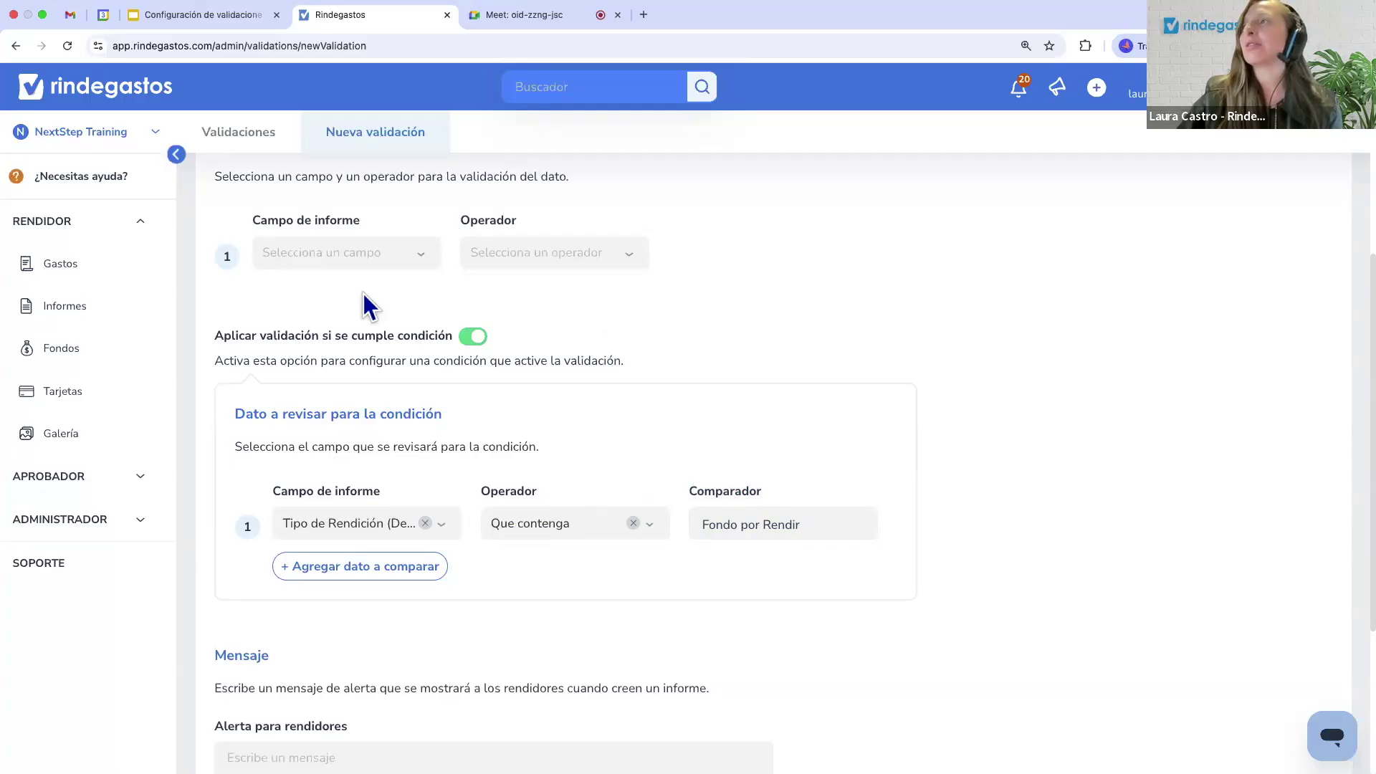
Set the data to validate to the report field Fondo (texto) with the operator No vacío.
left_click(317, 256)
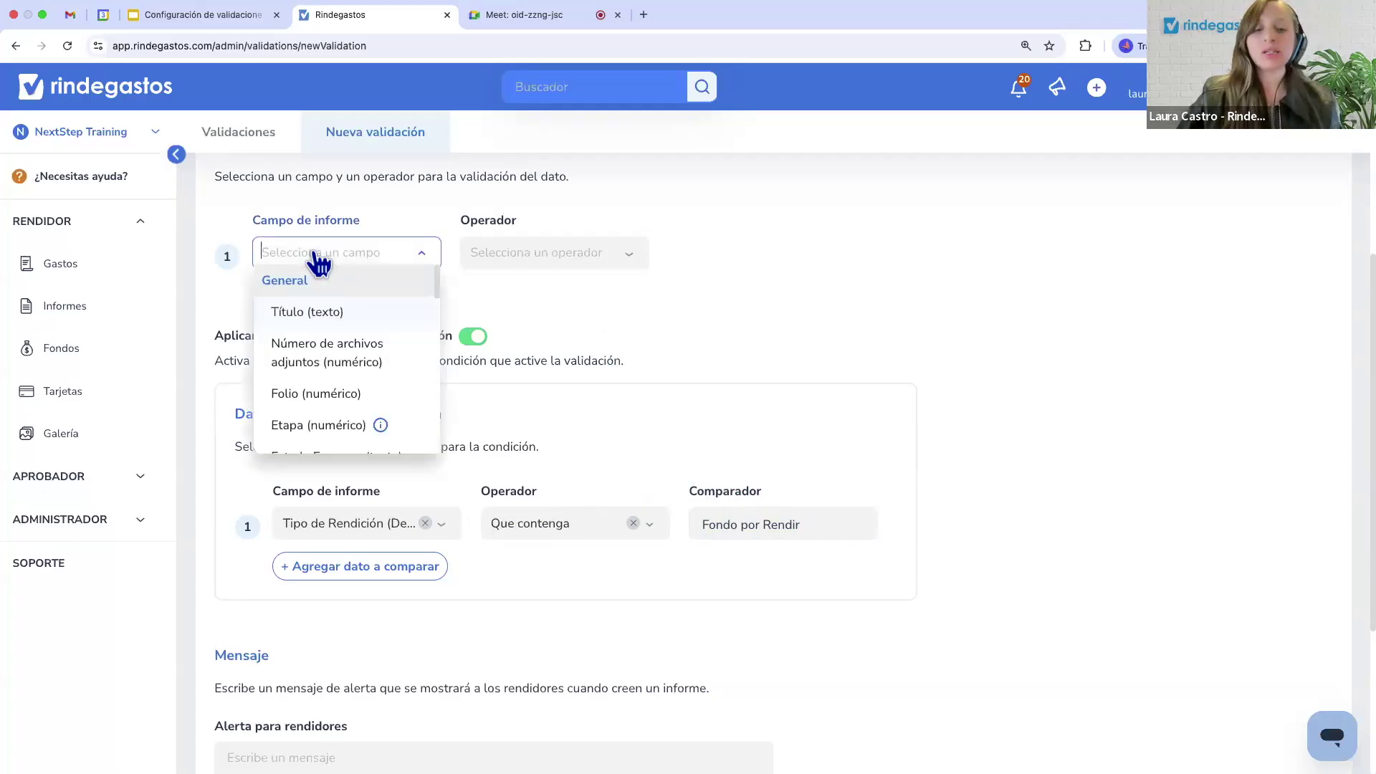
type("fon")
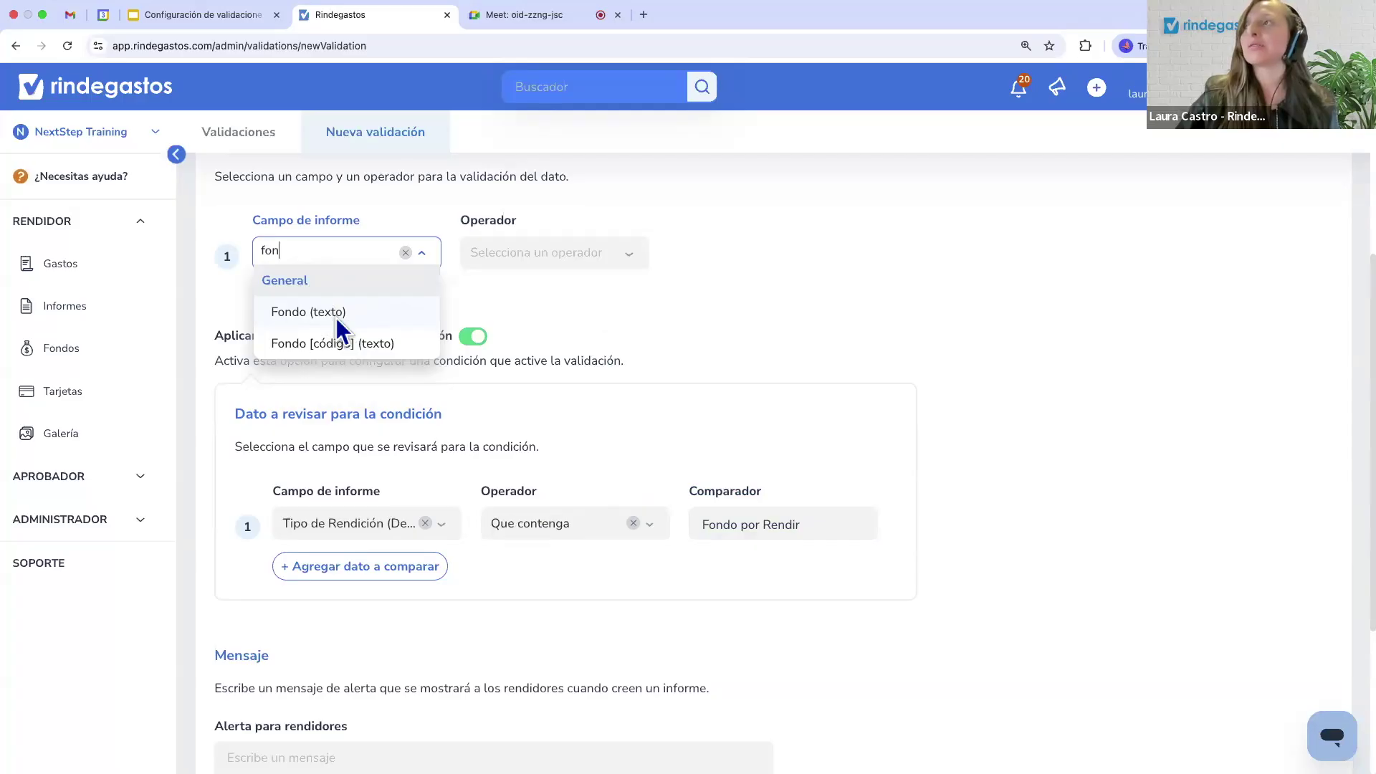
left_click(335, 312)
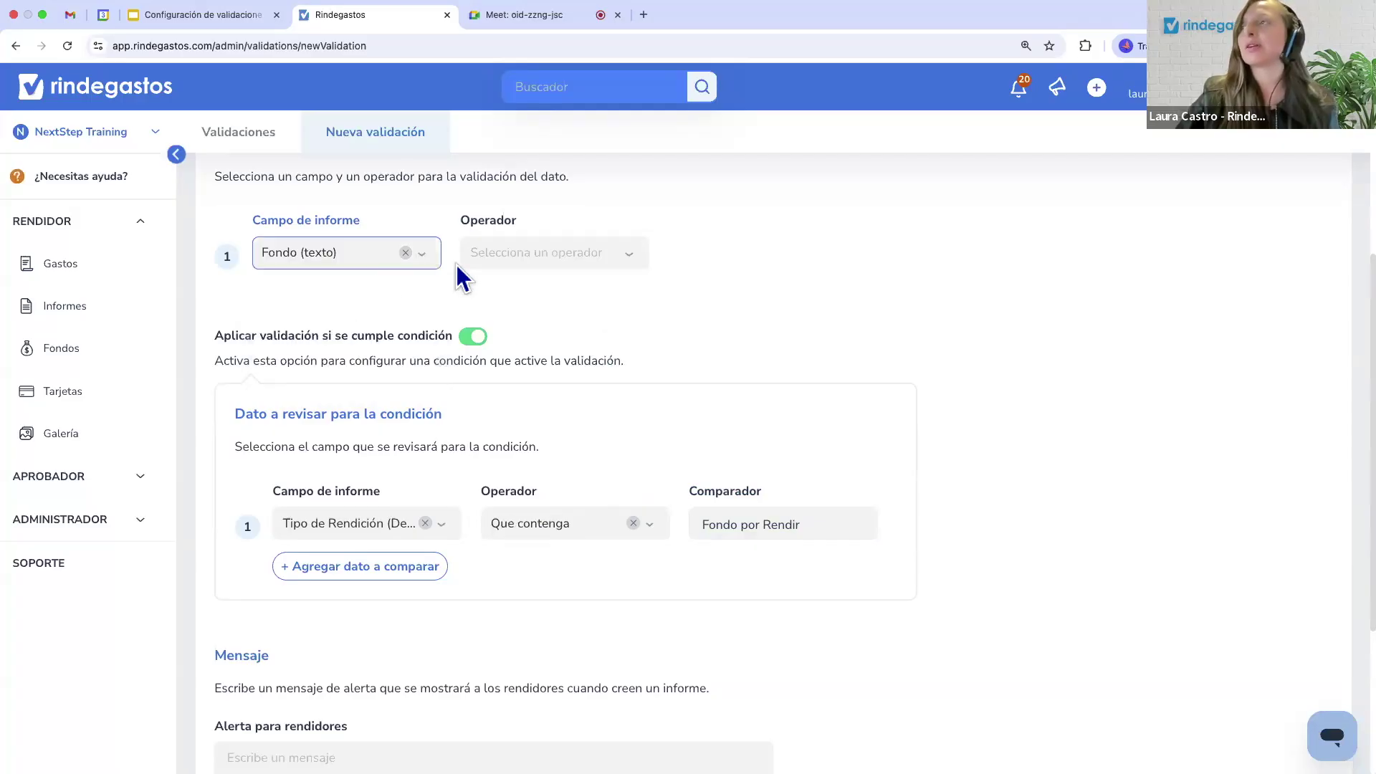
left_click(513, 270)
left_click(523, 317)
left_click(570, 340)
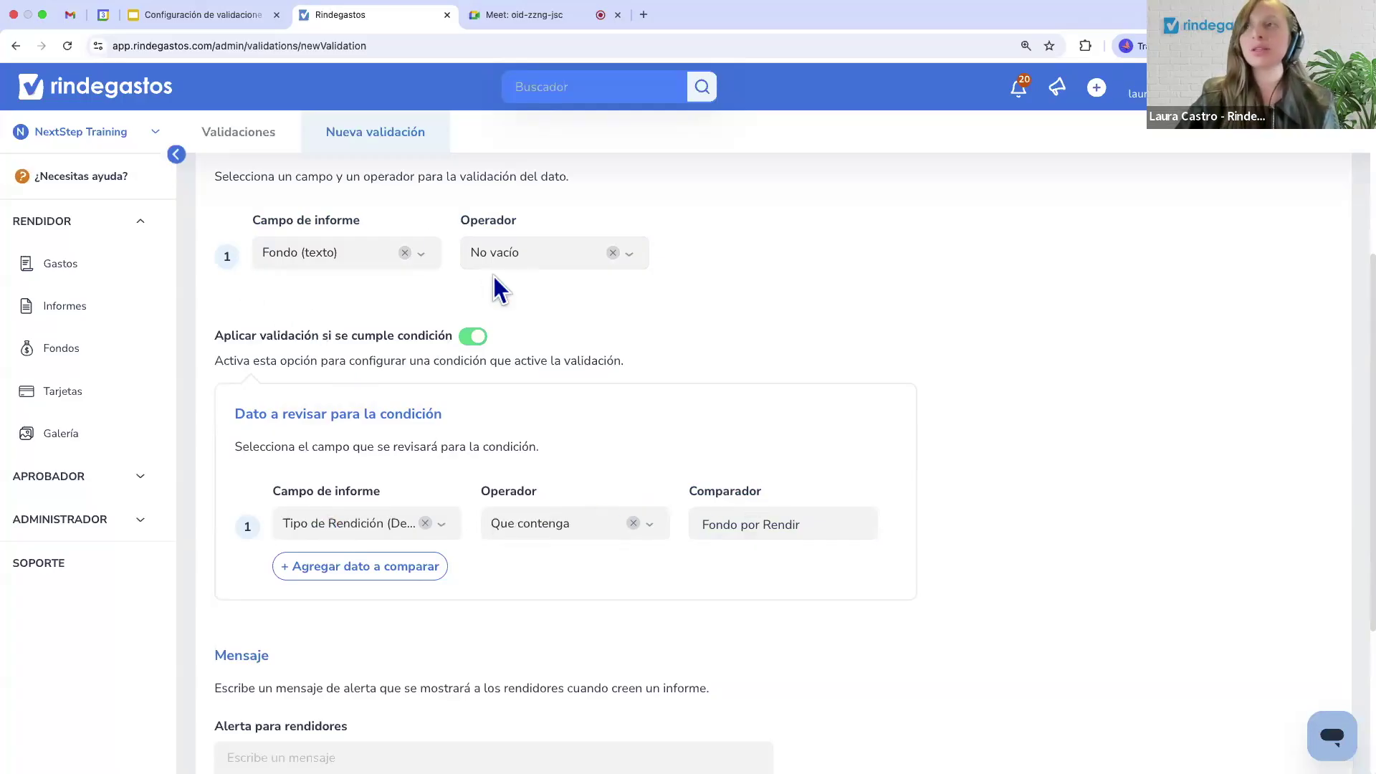
Check the formula preview and start the alert for rendidores with "Seleccionaste fondo por rendir, entonces el campo".
scroll(448, 548, "up", 3)
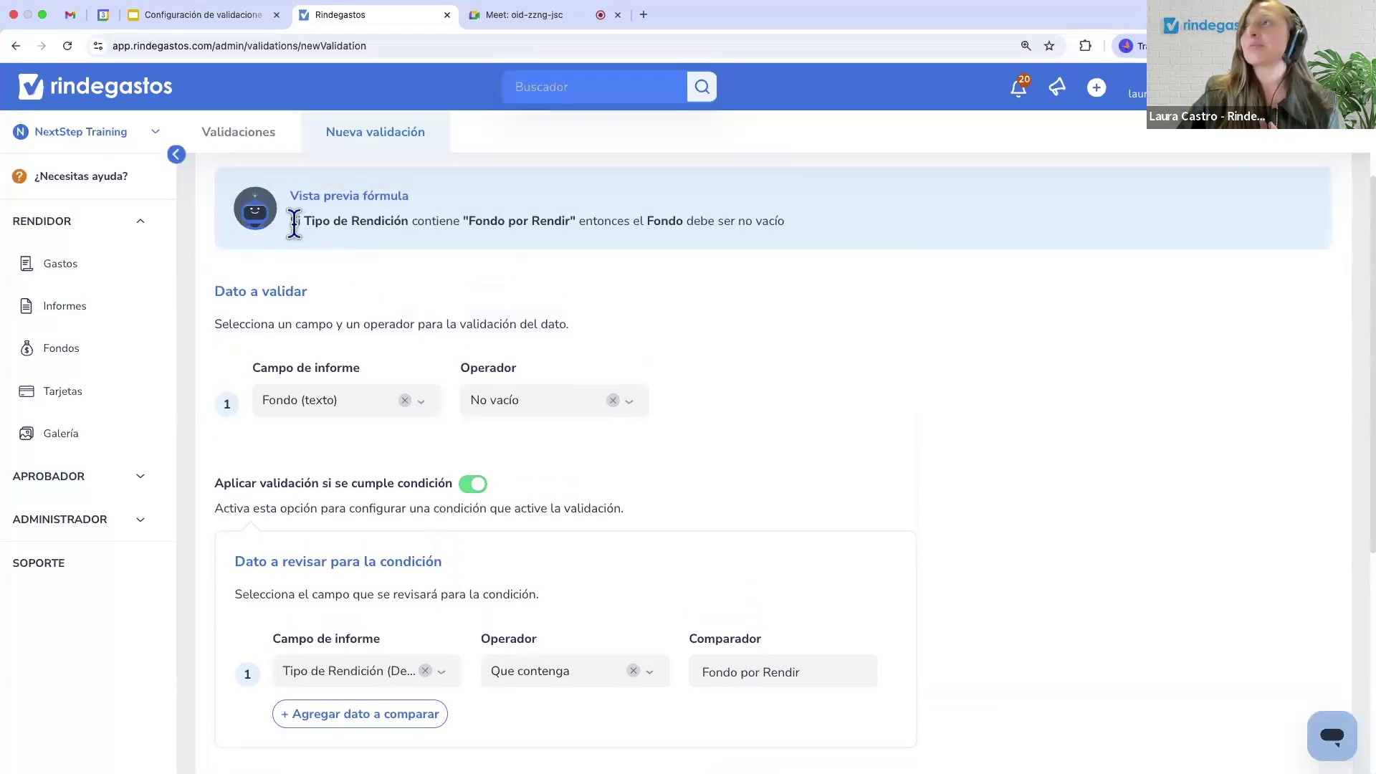
scroll(337, 423, "down", 5)
scroll(323, 487, "down", 2)
left_click(277, 513)
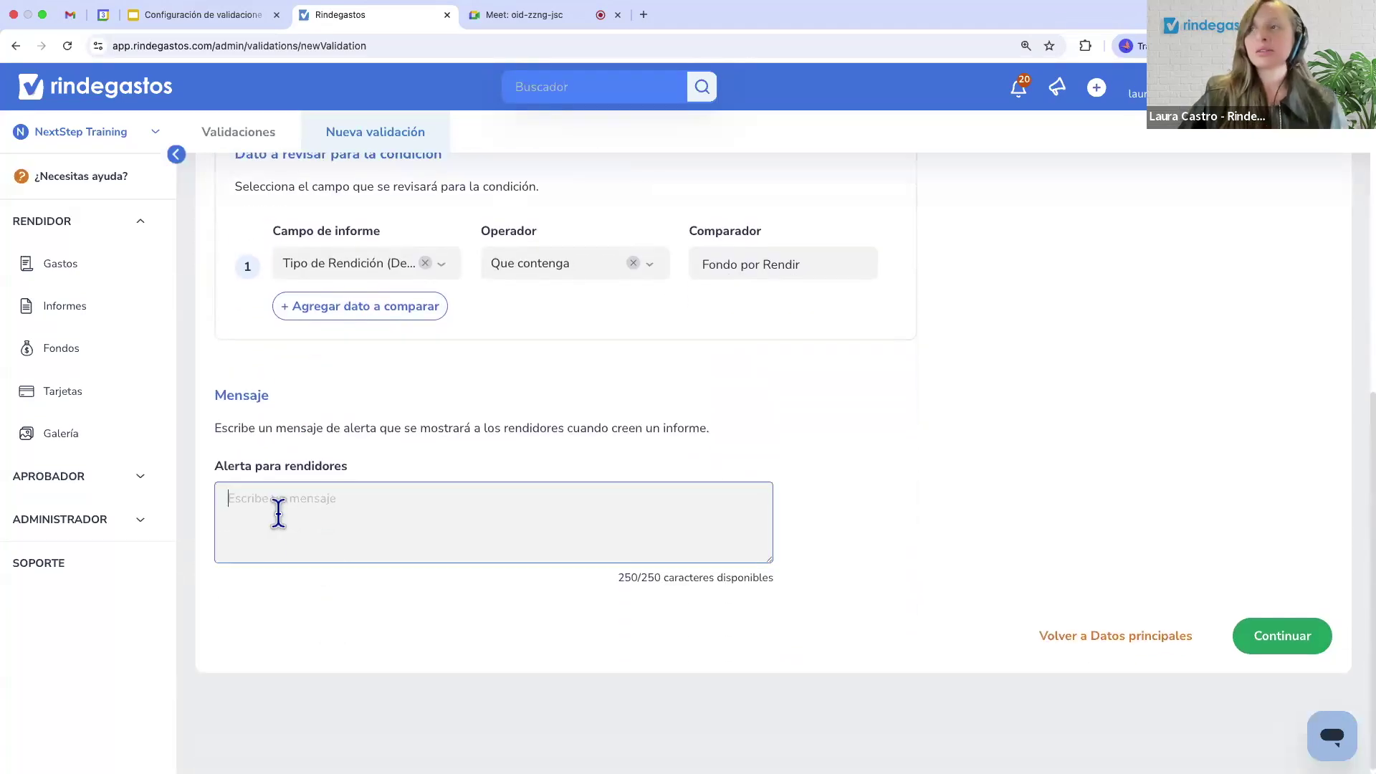
type("Selecci")
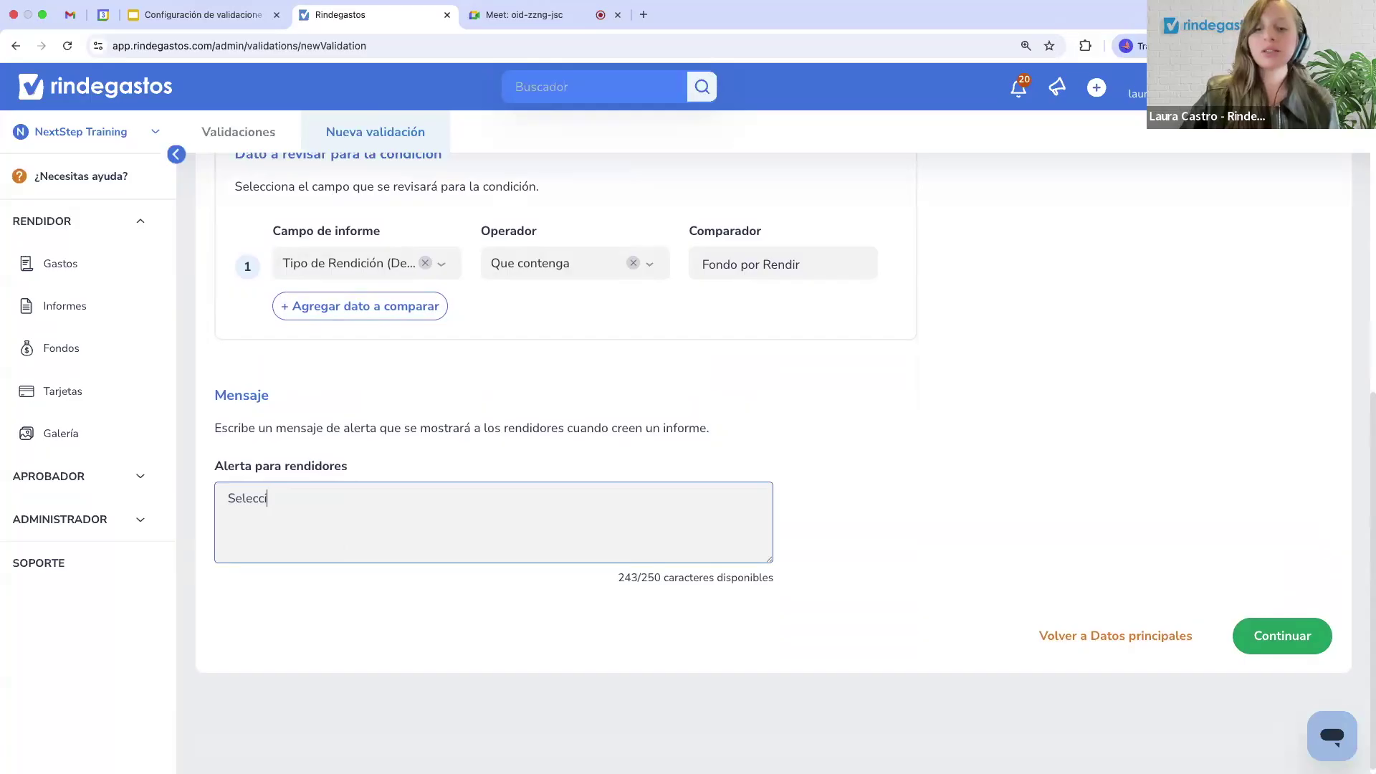
type("onaste fondo")
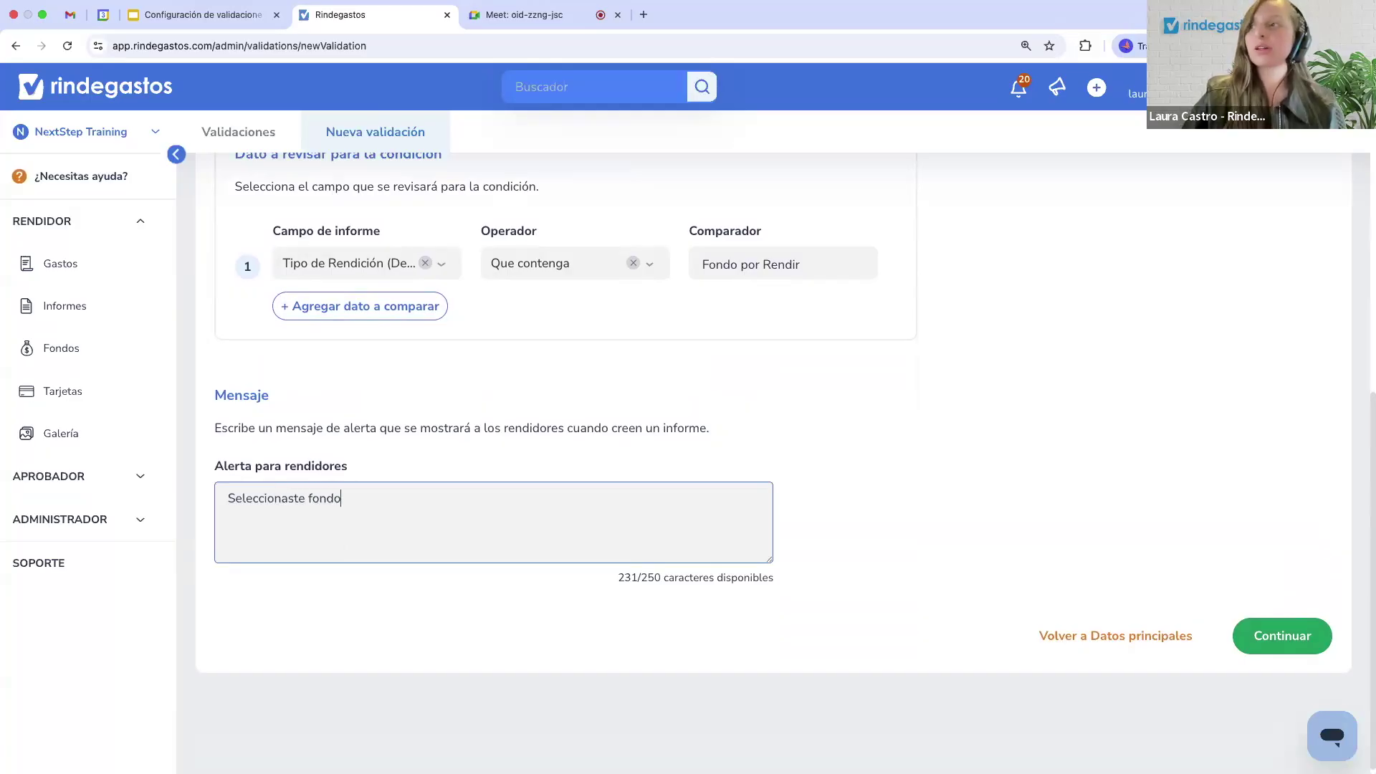
type(" por rendir, enton")
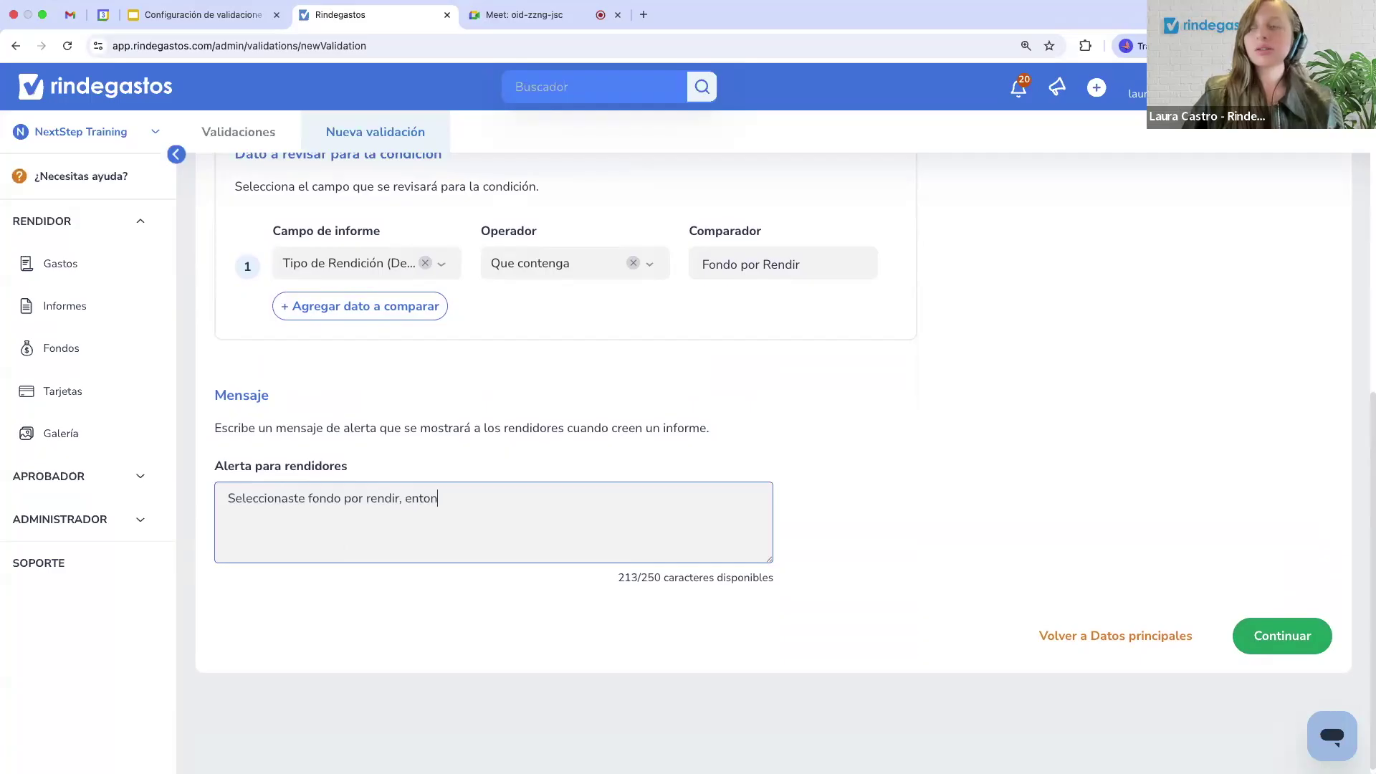
type("ces el campo ")
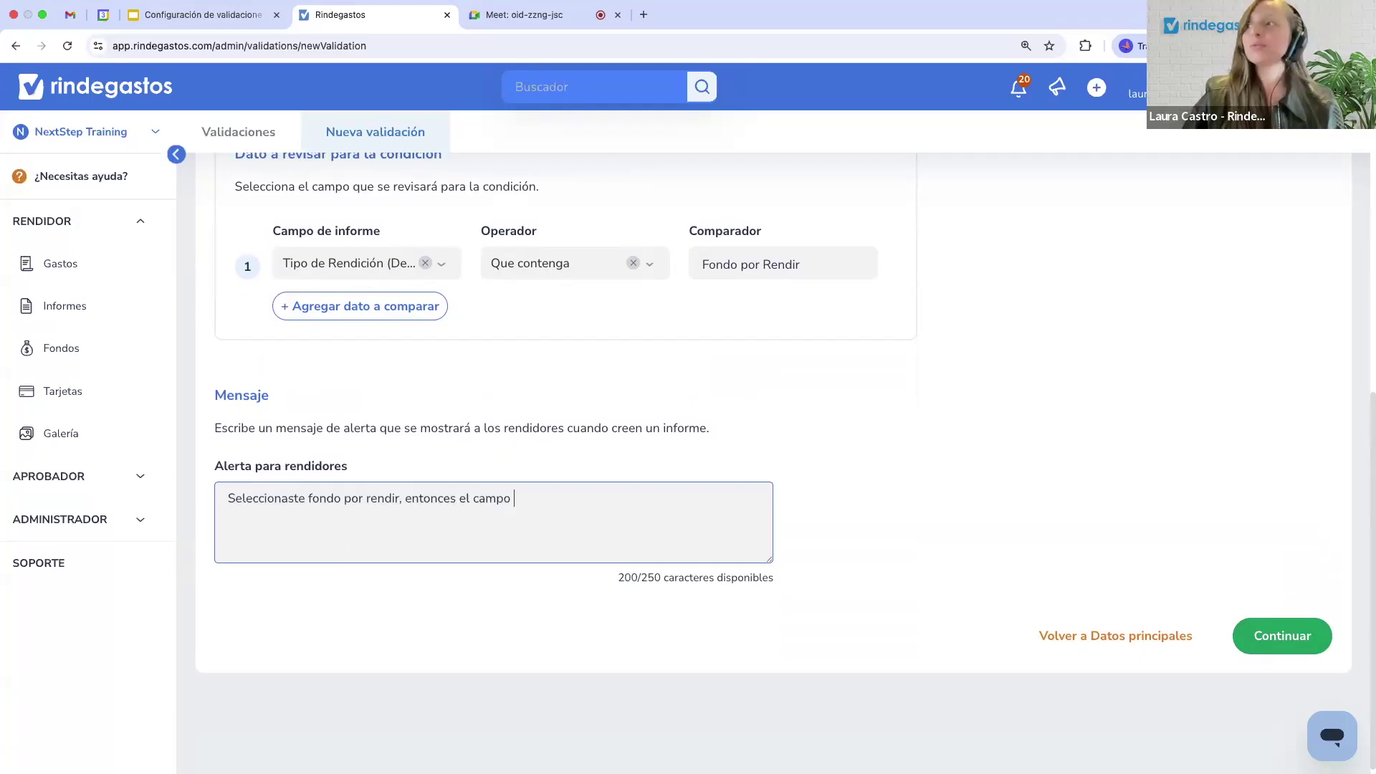
Remove the end of the alert message so that only "Seleccionaste fondo por rendir," is kept.
type("de fond")
key("BackSpace")
key("BackSpace")
key("BackSpace")
key("BackSpace")
key("BackSpace")
key("BackSpace")
key("BackSpace")
key("BackSpace")
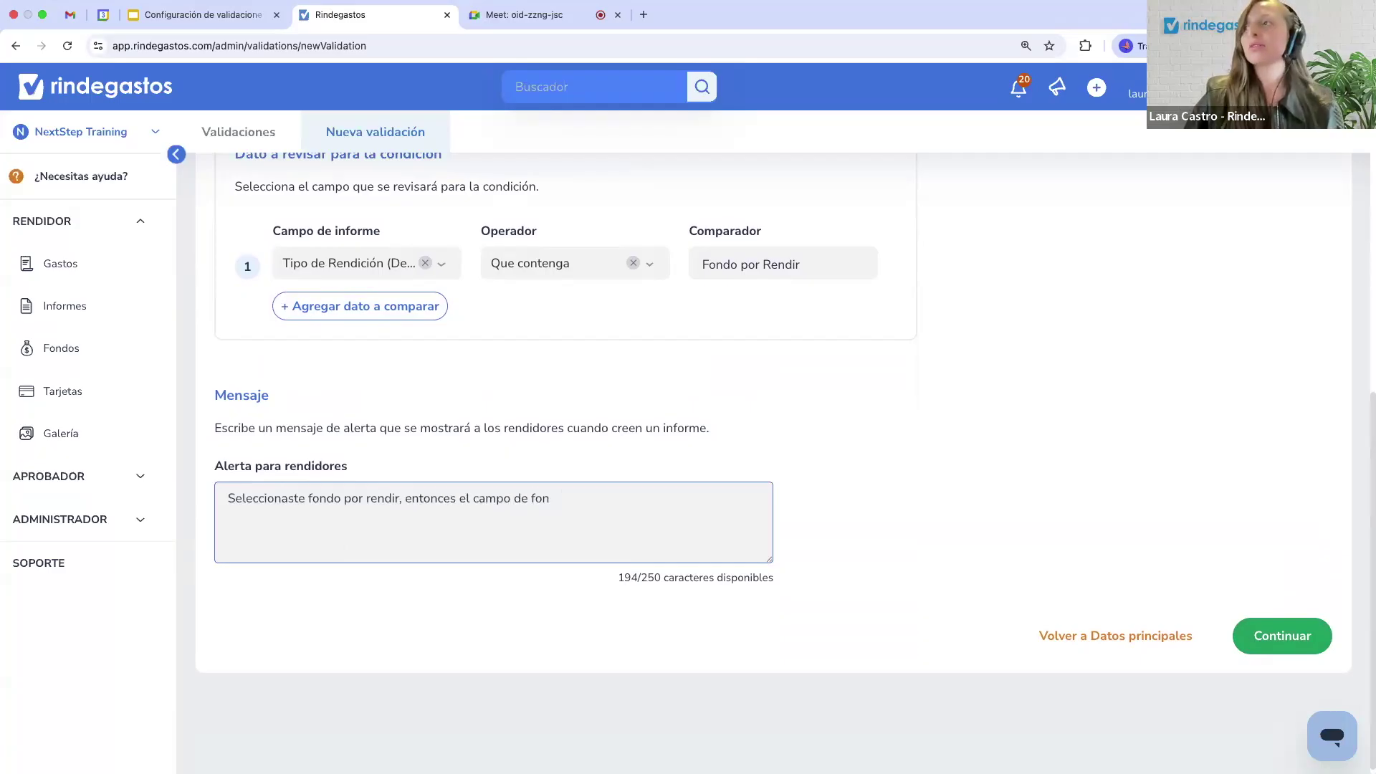
key("BackSpace")
key("BackSpace")
key("BackSpace")
key("BackSpace")
key("BackSpace")
key("BackSpace")
key("BackSpace")
key("BackSpace")
key("BackSpace")
key("BackSpace")
key("BackSpace")
key("BackSpace")
key("BackSpace")
key("BackSpace")
key("BackSpace")
key("BackSpace")
key("BackSpace")
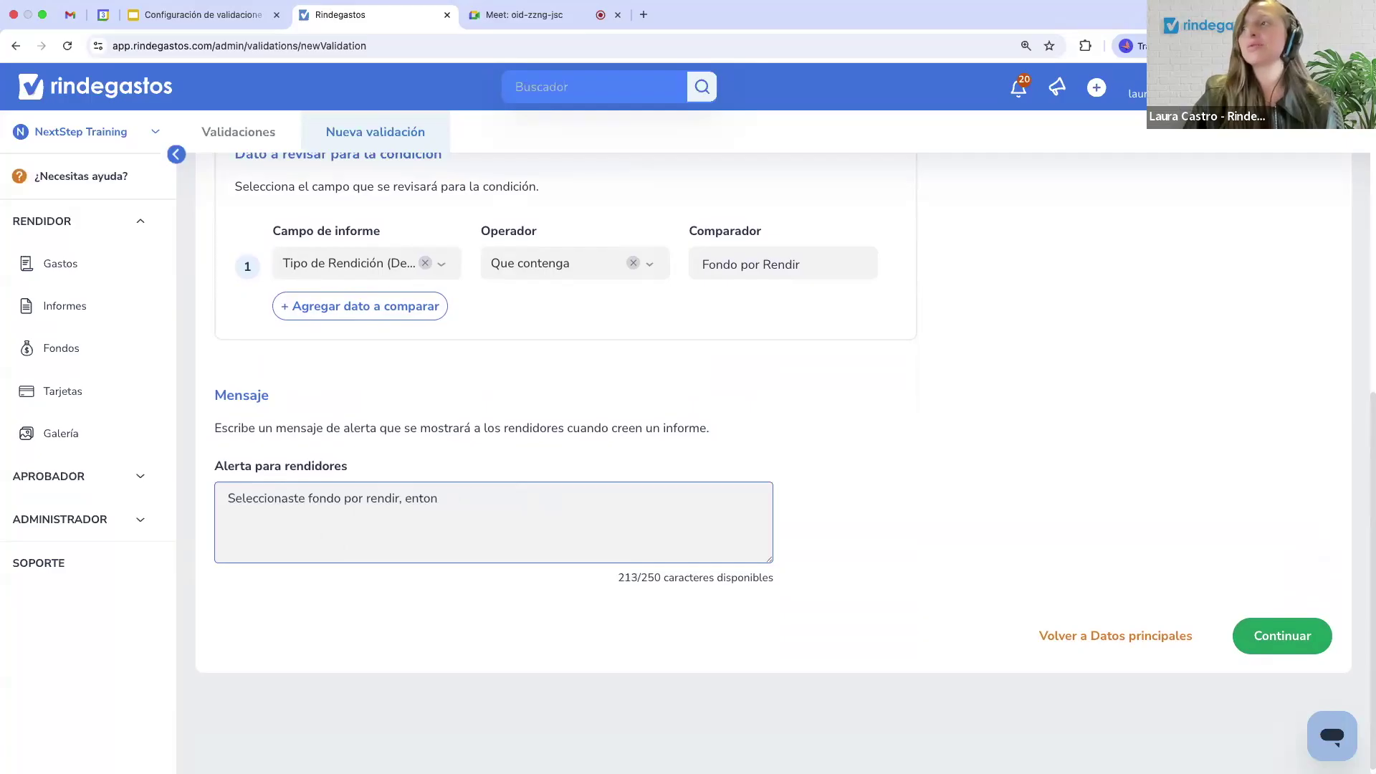
Complete the alert message with "debes de seleccionar un fondo. Gracias".
type("debes ")
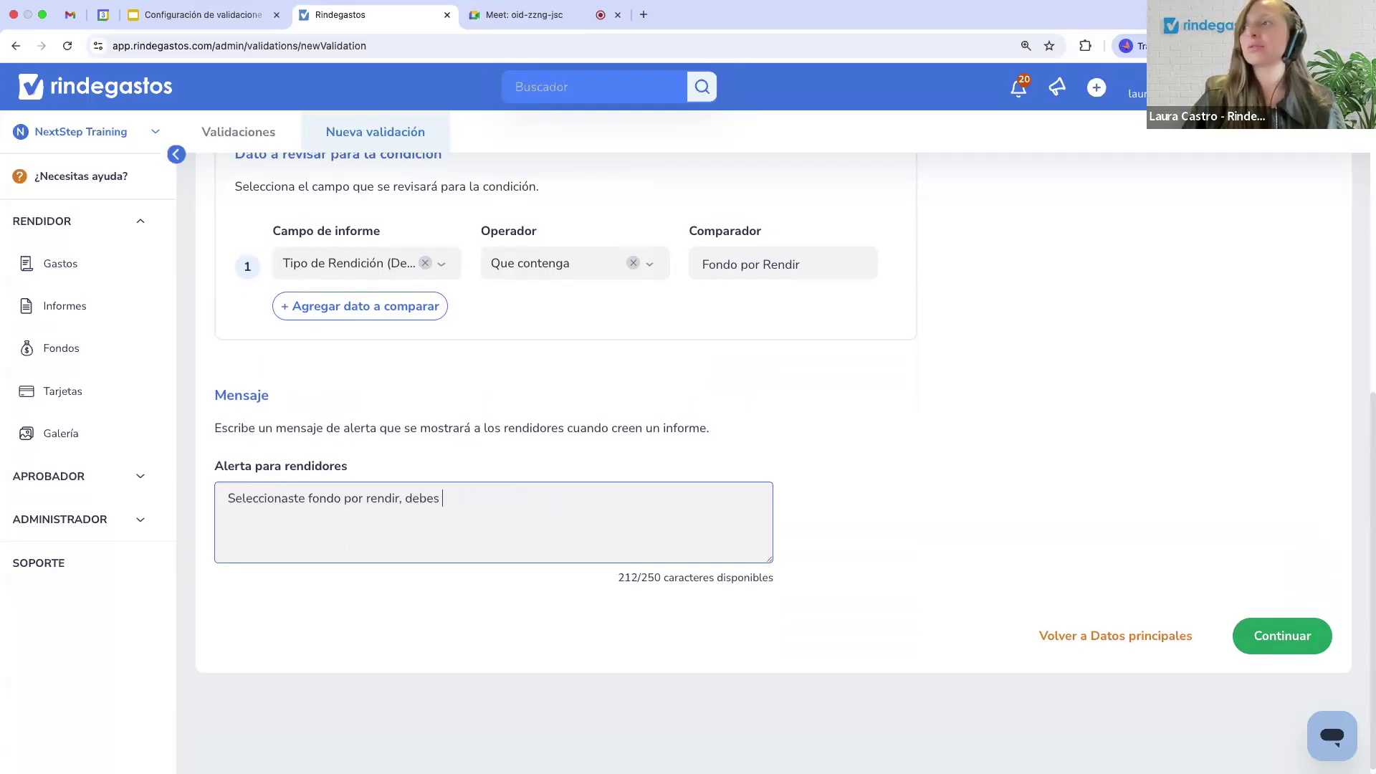
type("de seleccio")
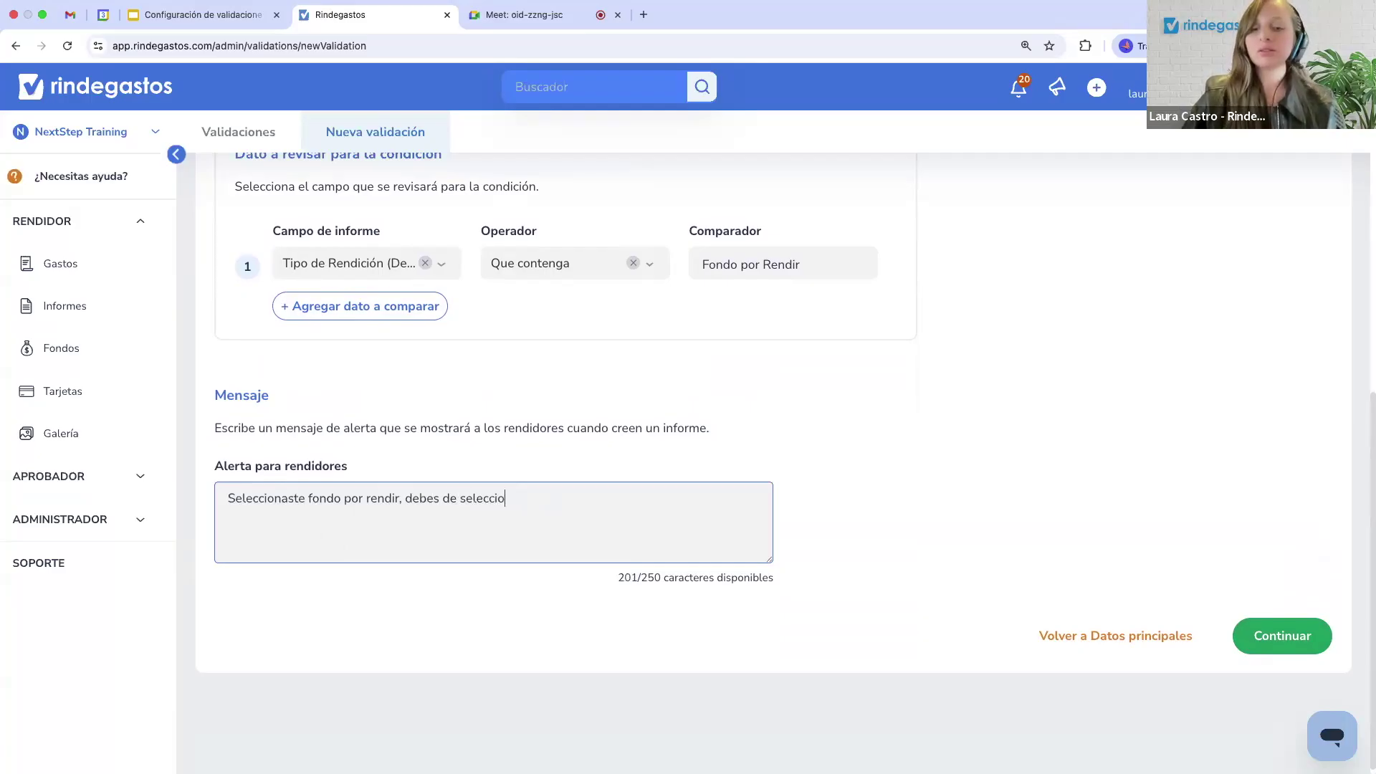
type("nar un fondo. ")
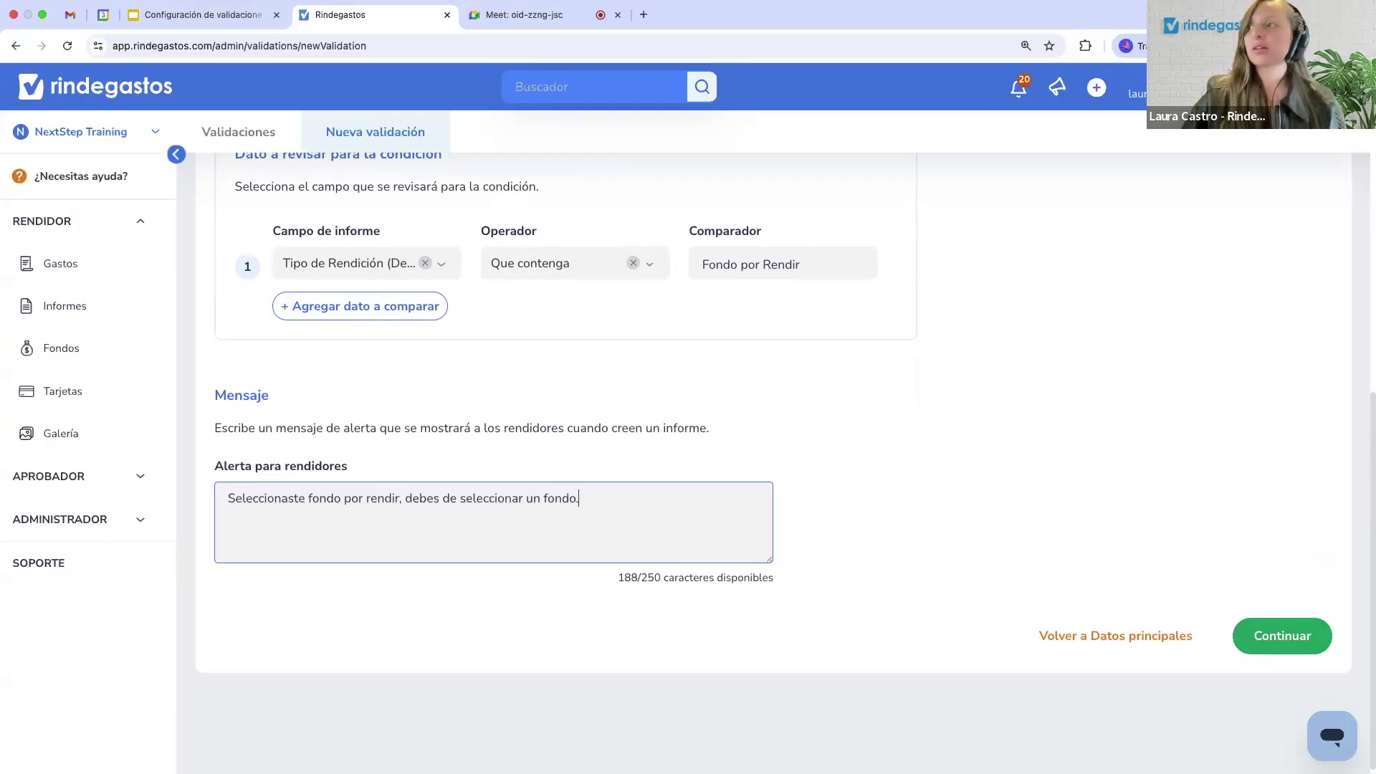
type("Gracias")
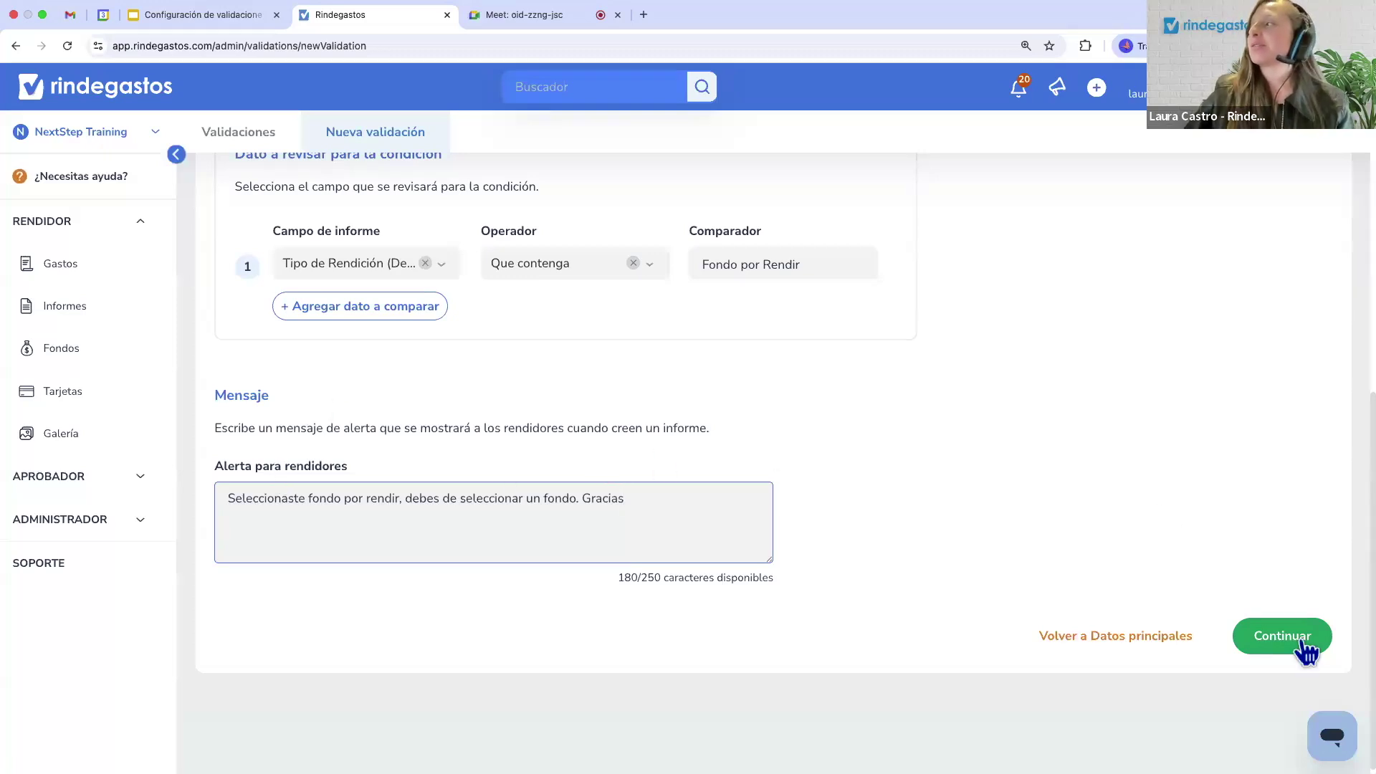
Continue to Otras opciones, save the report validation with its options as they are and finalize it.
left_click(1304, 645)
left_click(1279, 631)
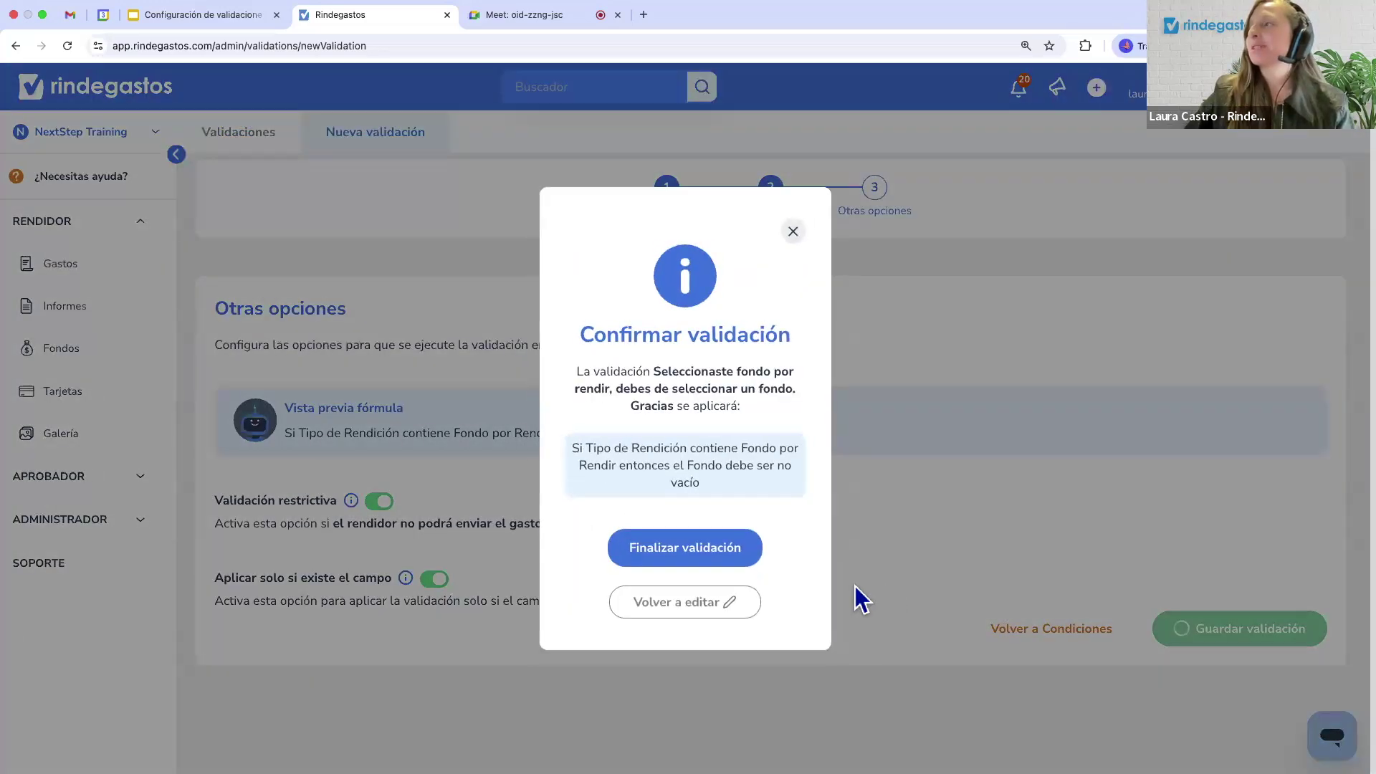
left_click(793, 231)
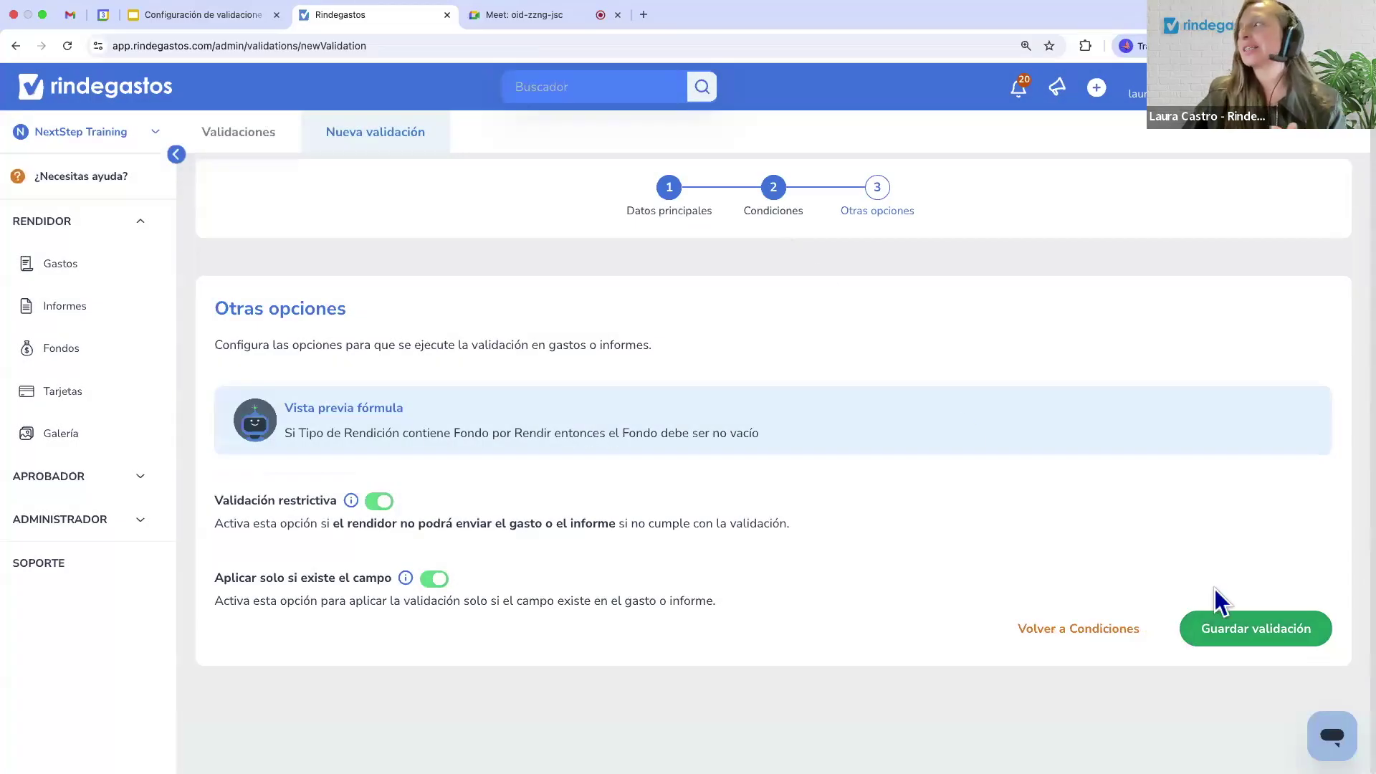
left_click(1240, 634)
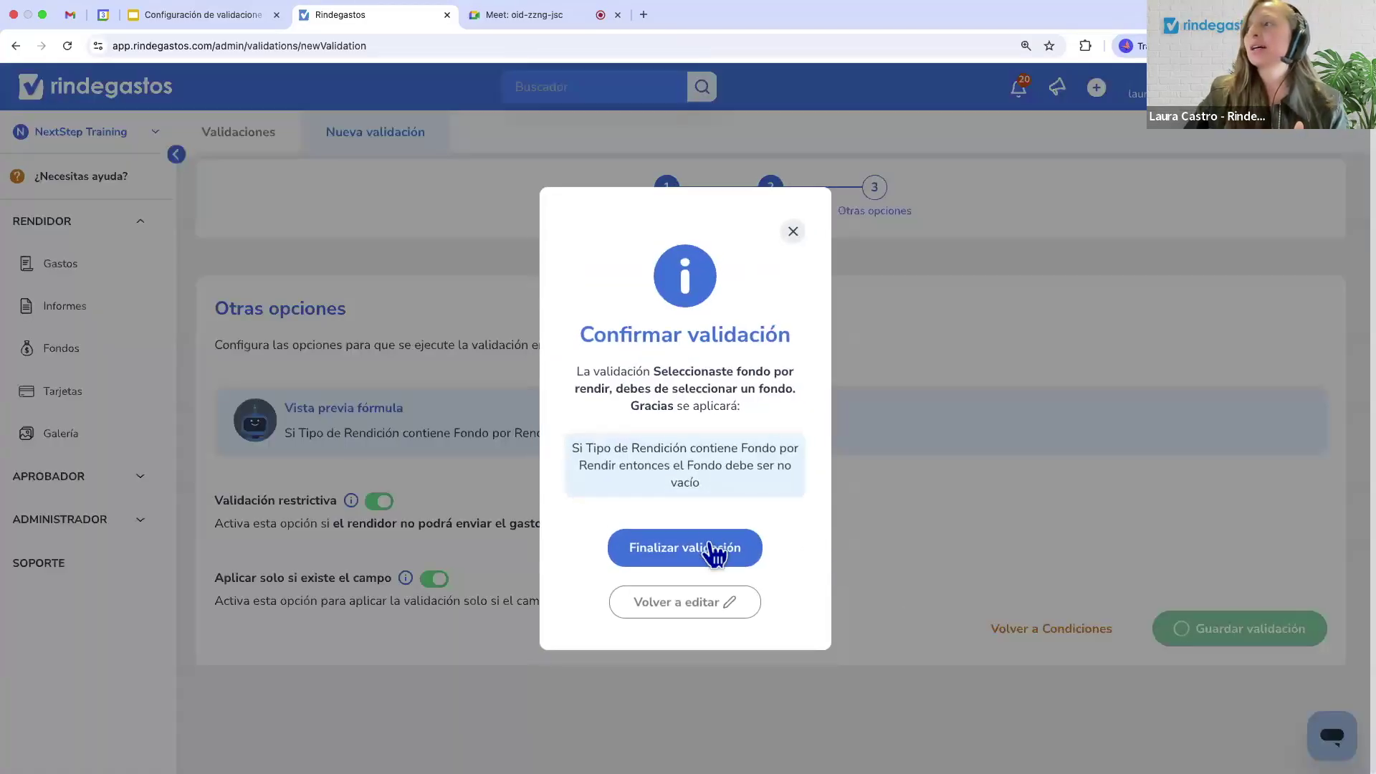
left_click(712, 546)
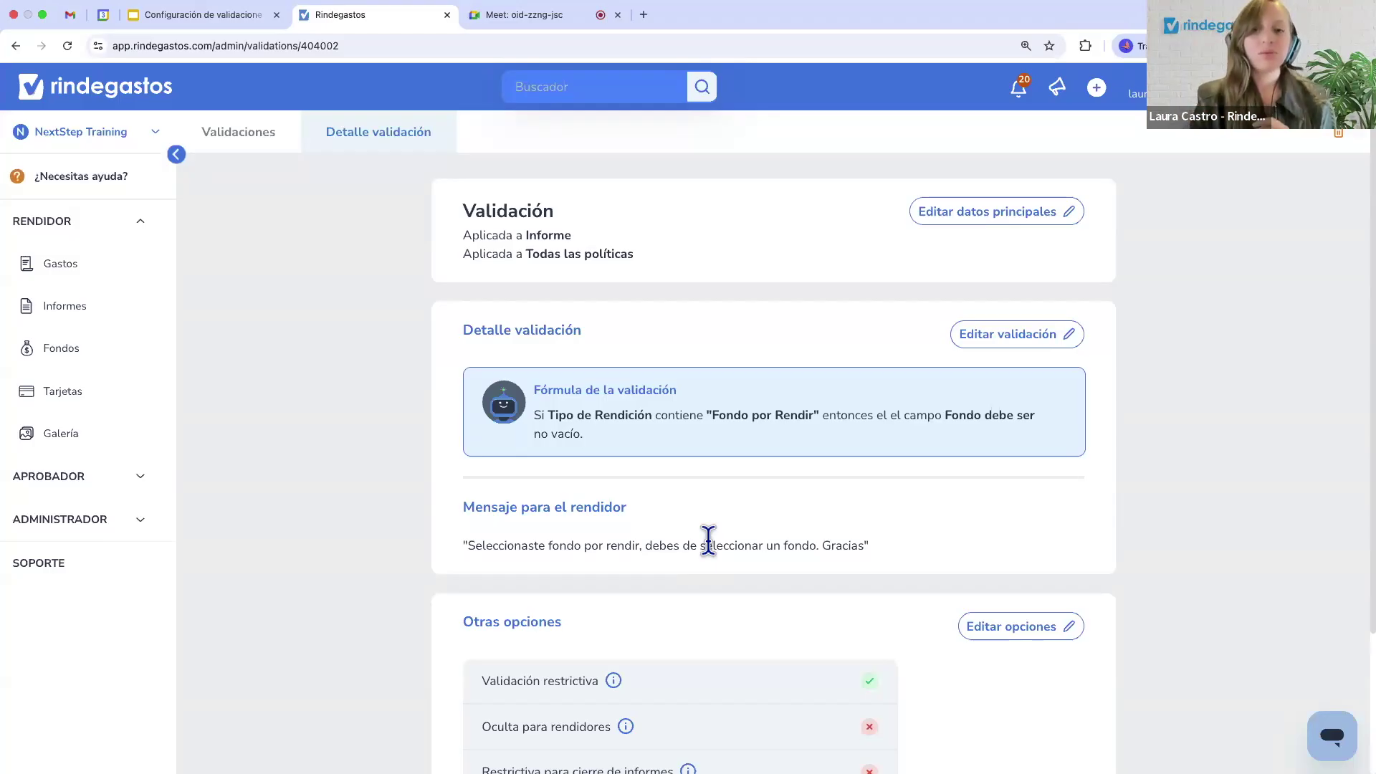
Return to the list of all validations and review the formula, message and restrictions of each one.
left_click(231, 143)
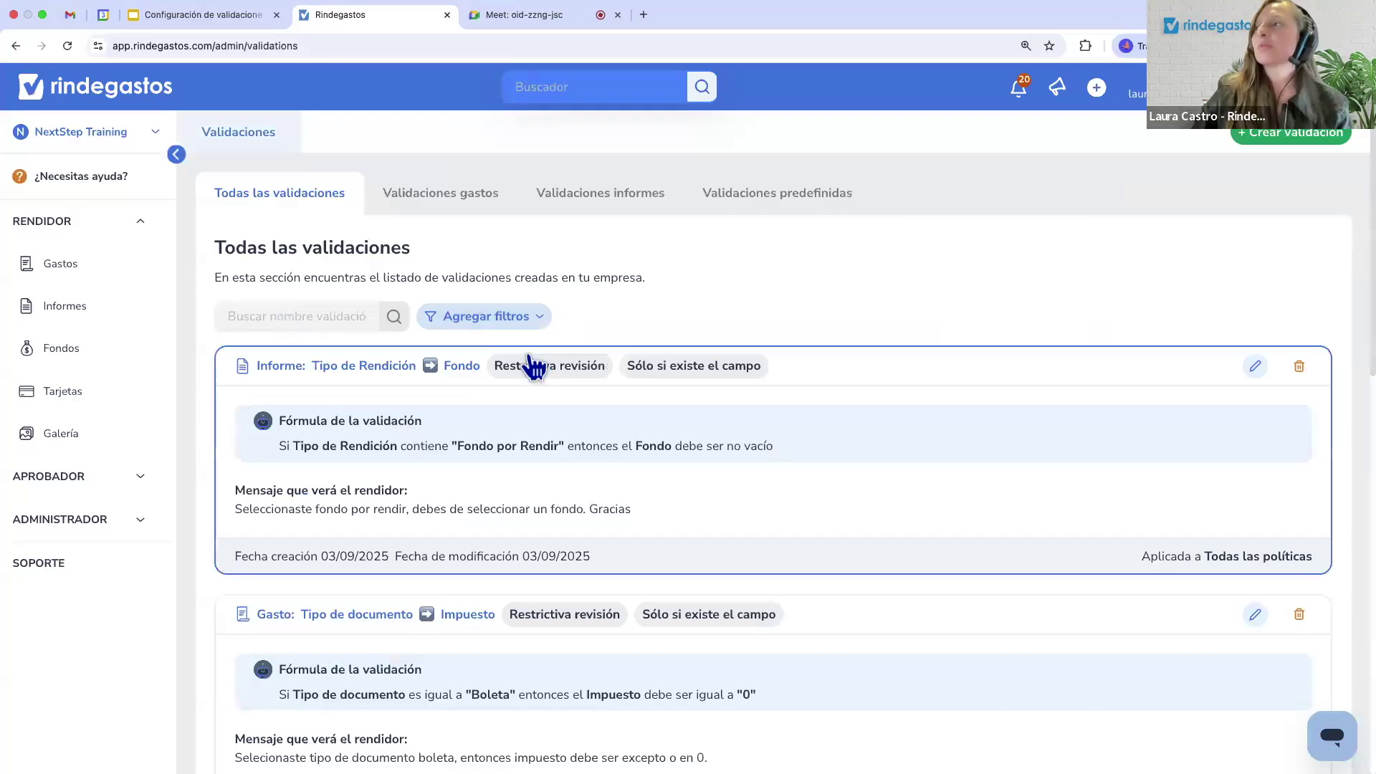
scroll(534, 367, "down", 2)
scroll(534, 367, "up", 2)
scroll(529, 363, "down", 3)
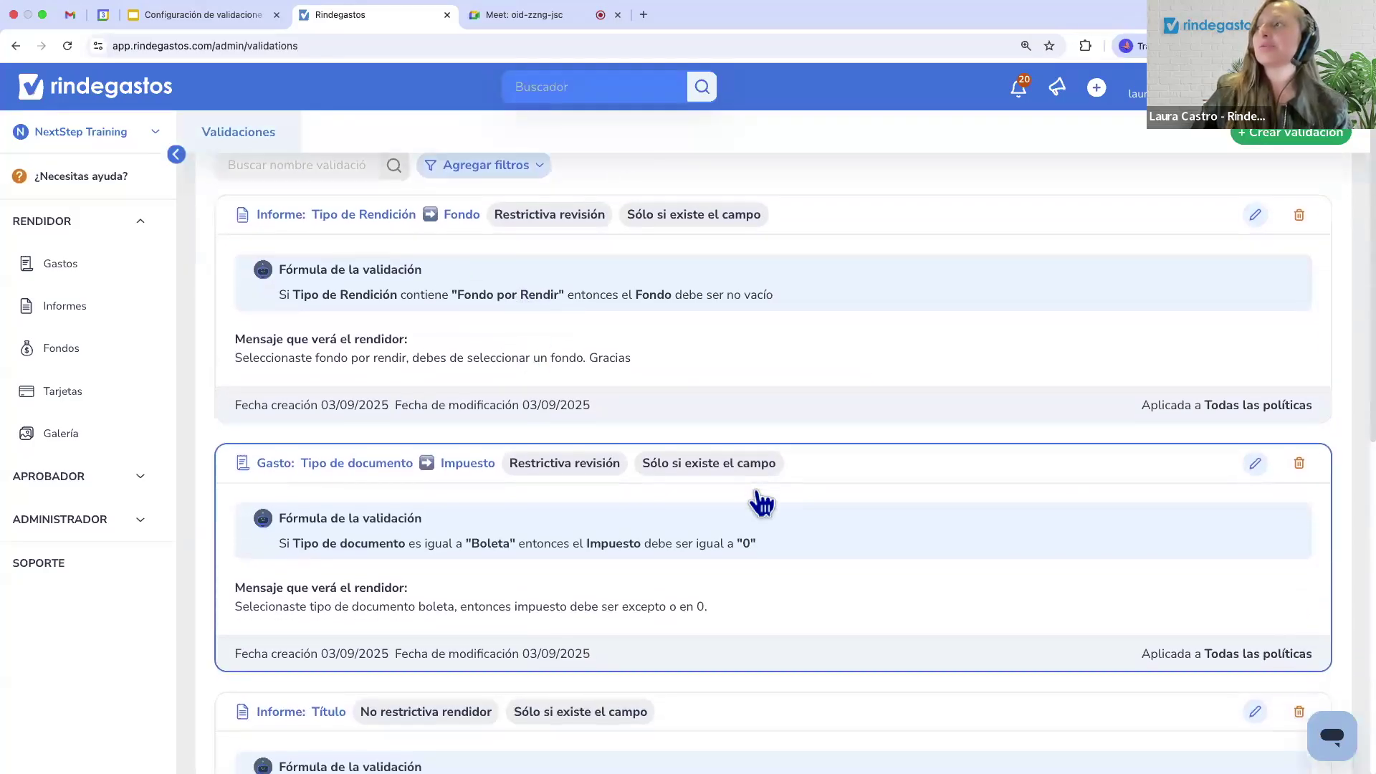
scroll(760, 502, "down", 4)
scroll(762, 501, "down", 8)
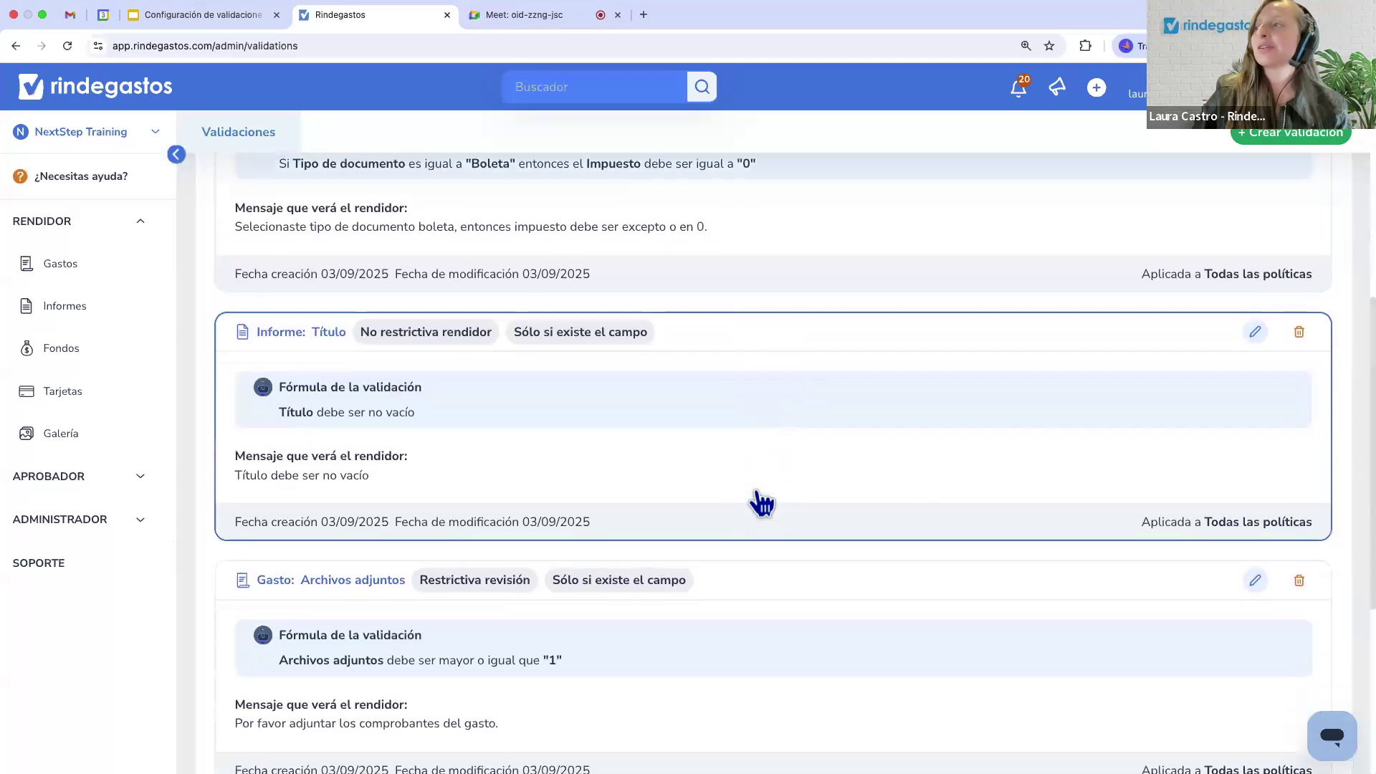
scroll(759, 501, "down", 5)
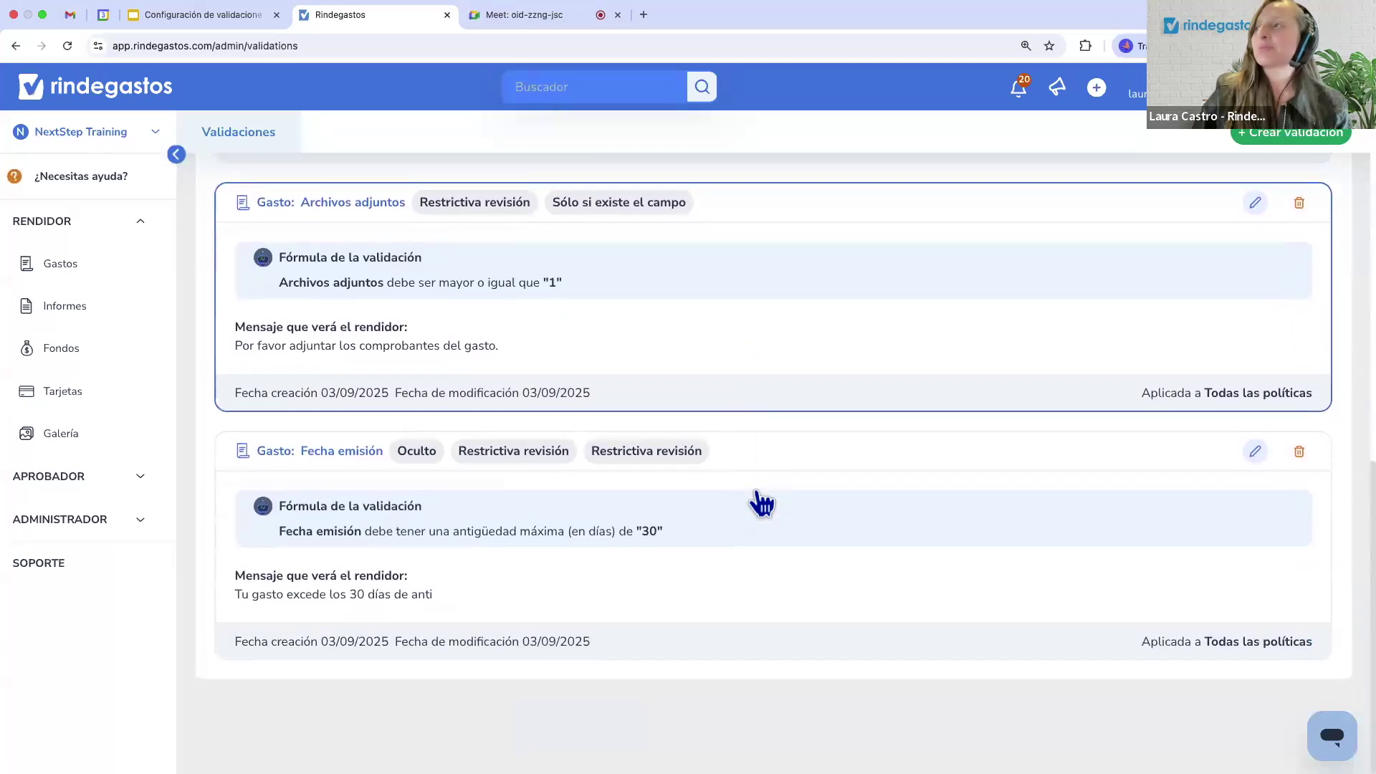
scroll(762, 535, "up", 14)
scroll(764, 537, "up", 5)
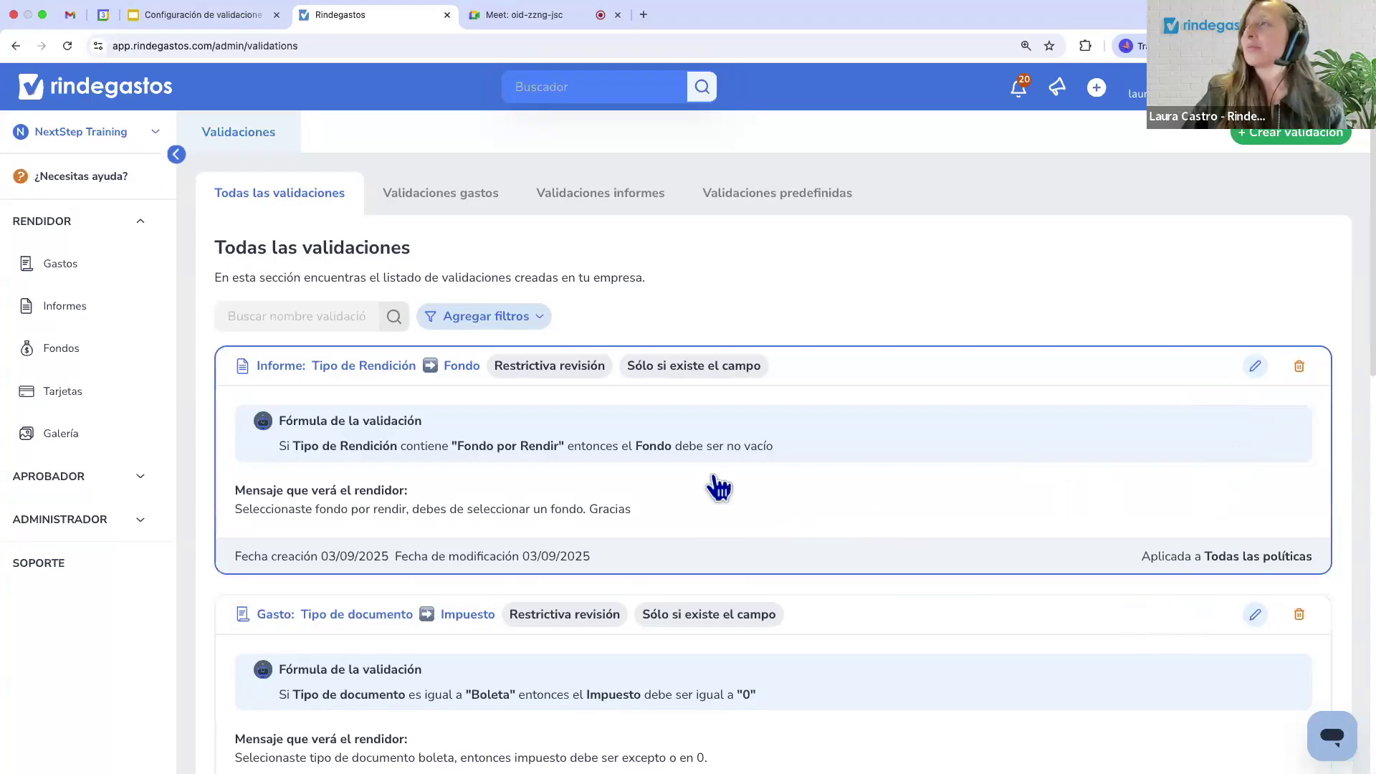
Examine the filter options for validation type, including Validaciones específicas, and for policy, without applying any filter.
left_click(505, 326)
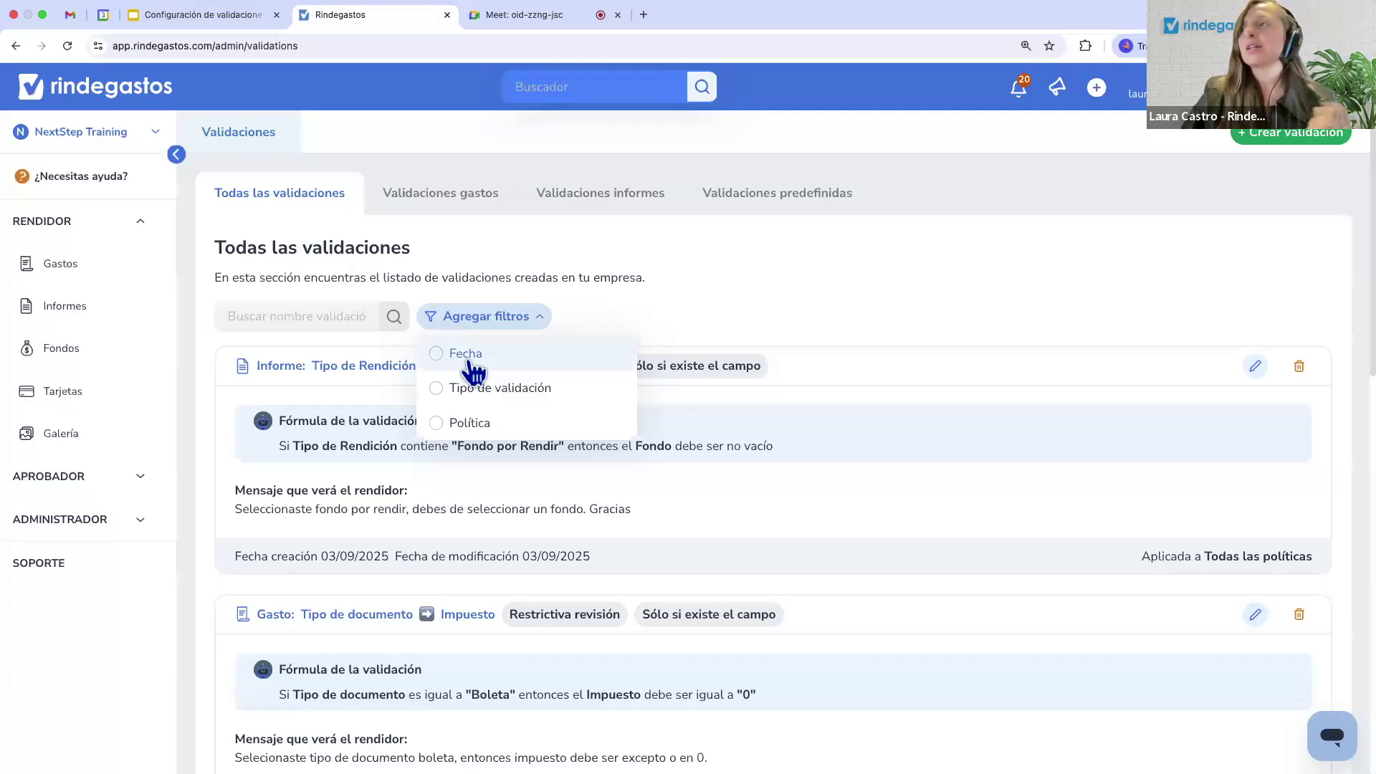
left_click(472, 396)
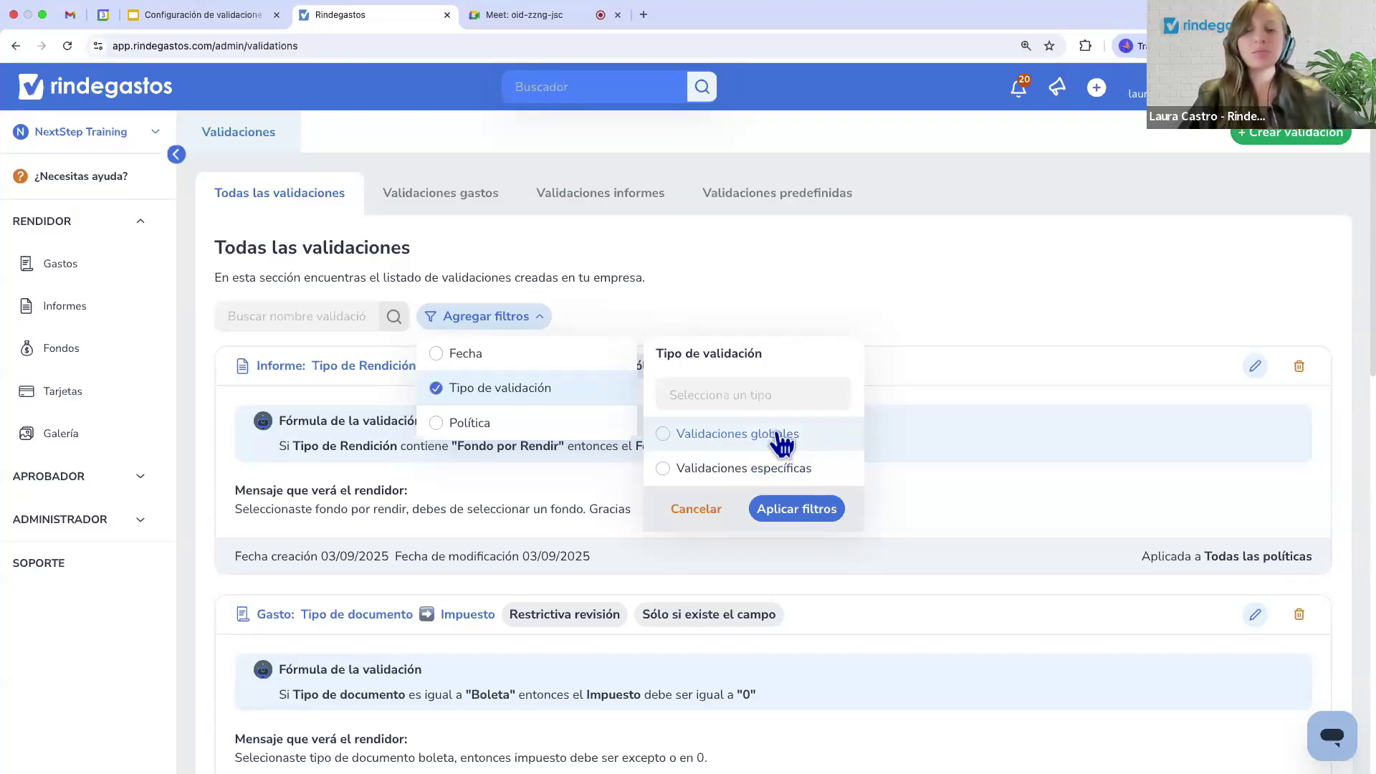
left_click(787, 488)
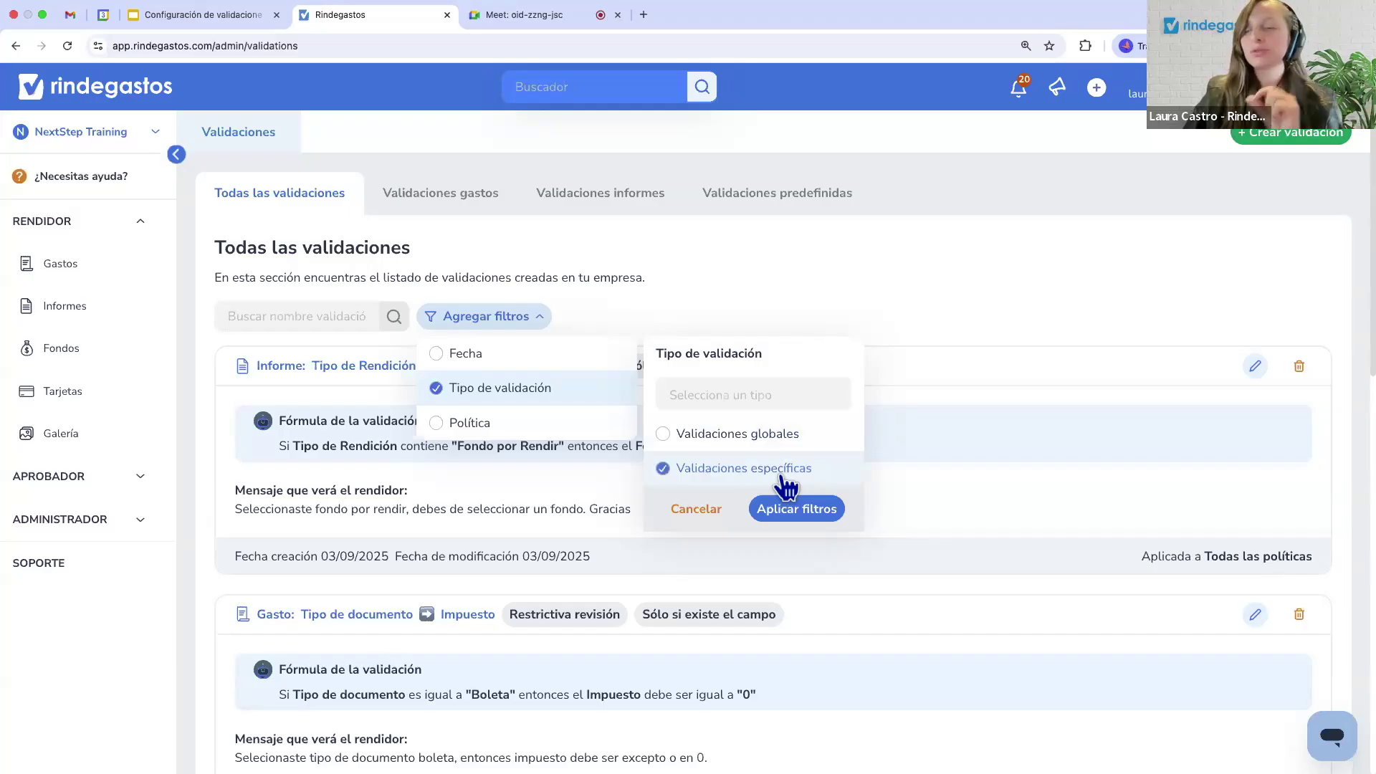
left_click(564, 429)
left_click(711, 396)
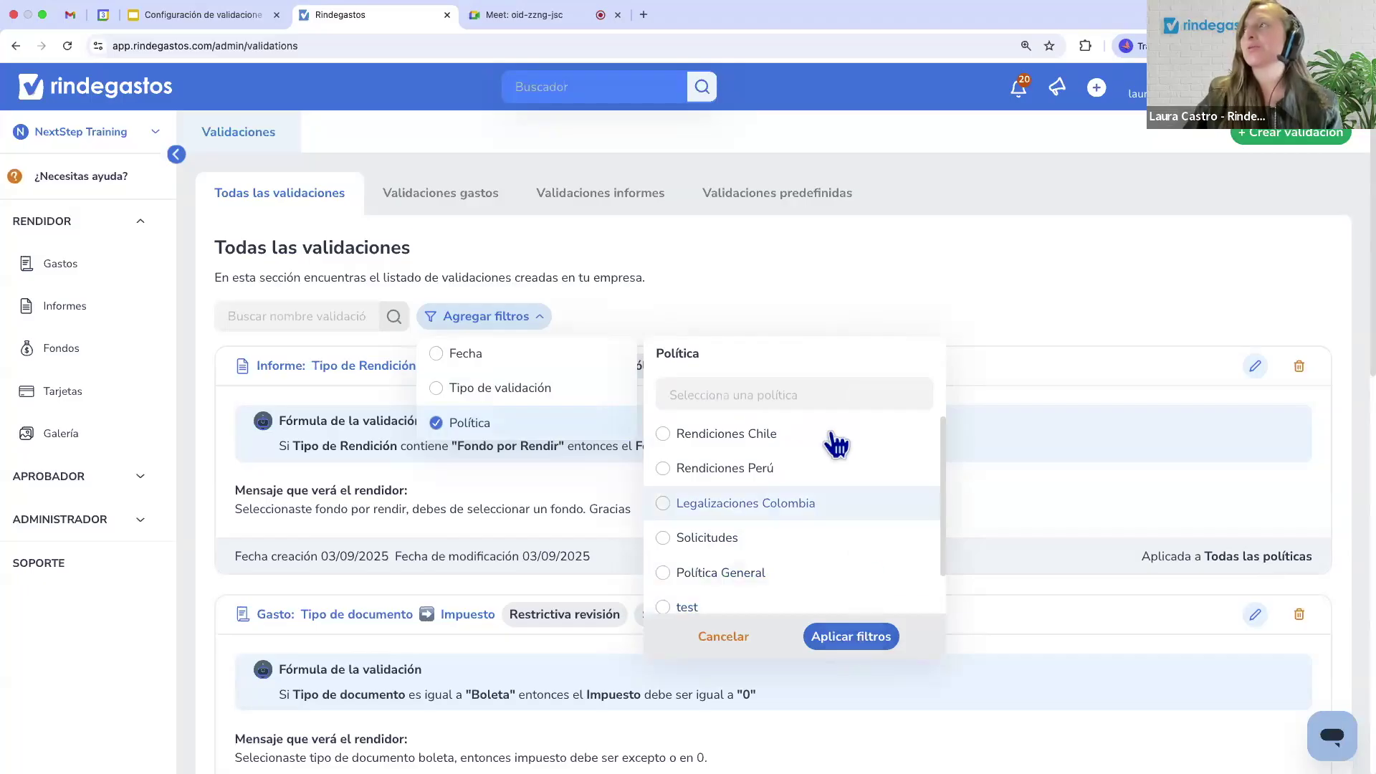
left_click(781, 271)
Delete the expense validation on Fecha emisión that sets a maximum age of 30 days.
scroll(772, 501, "down", 6)
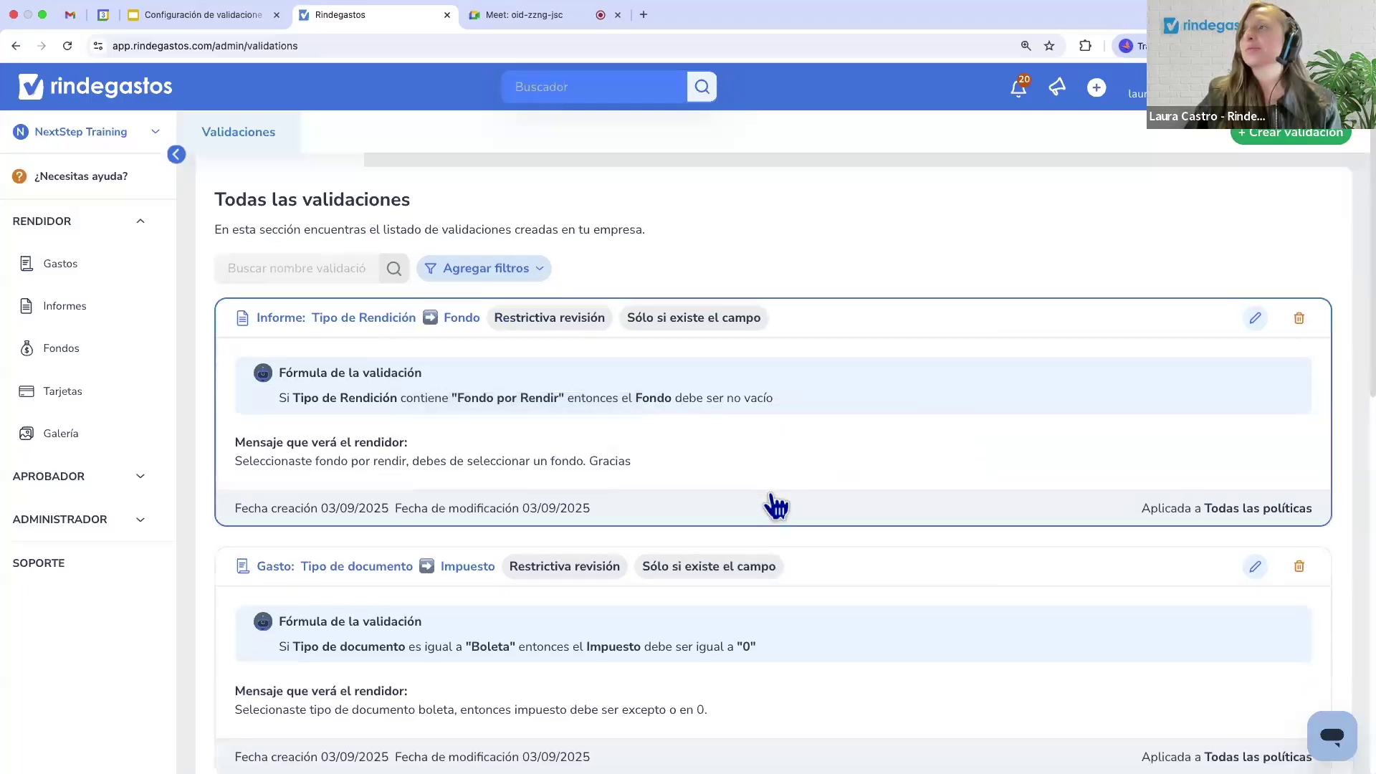
scroll(776, 507, "down", 6)
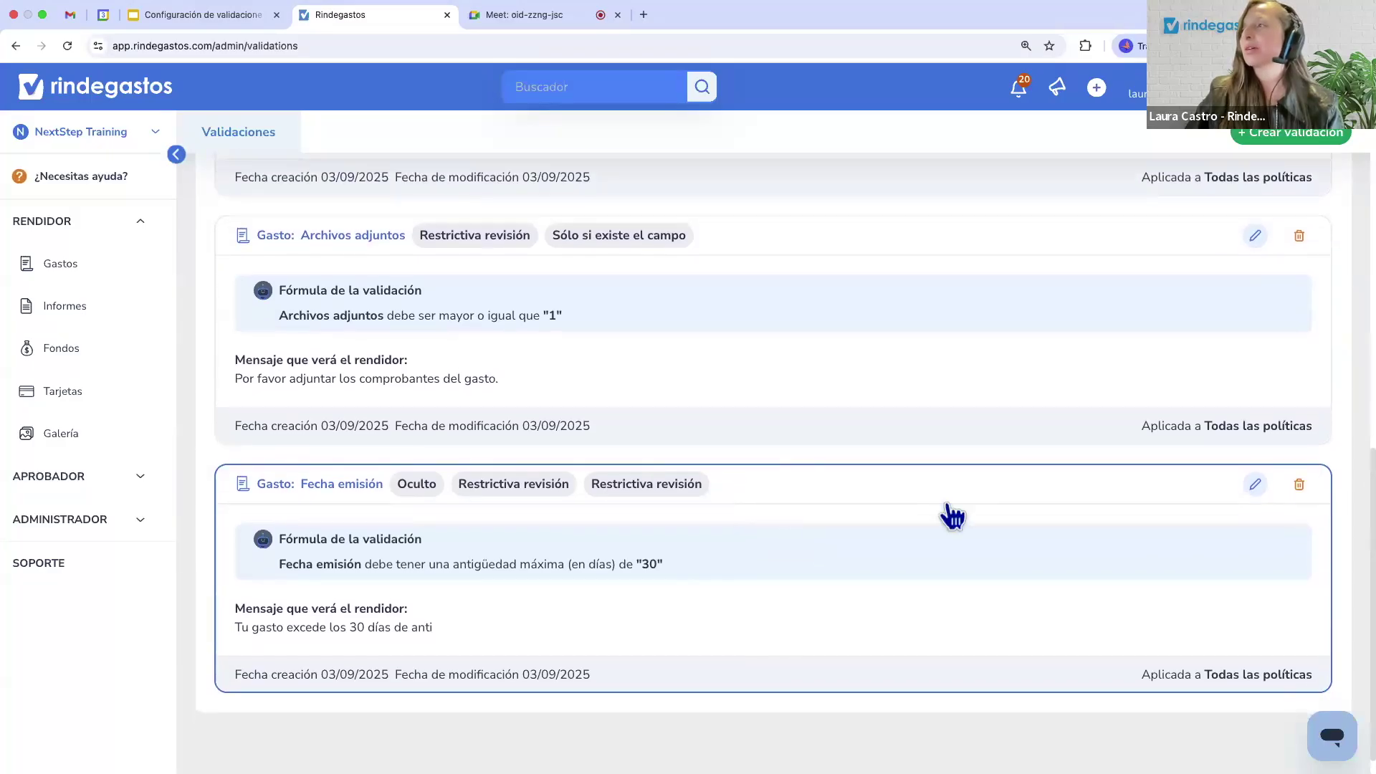
left_click(1299, 485)
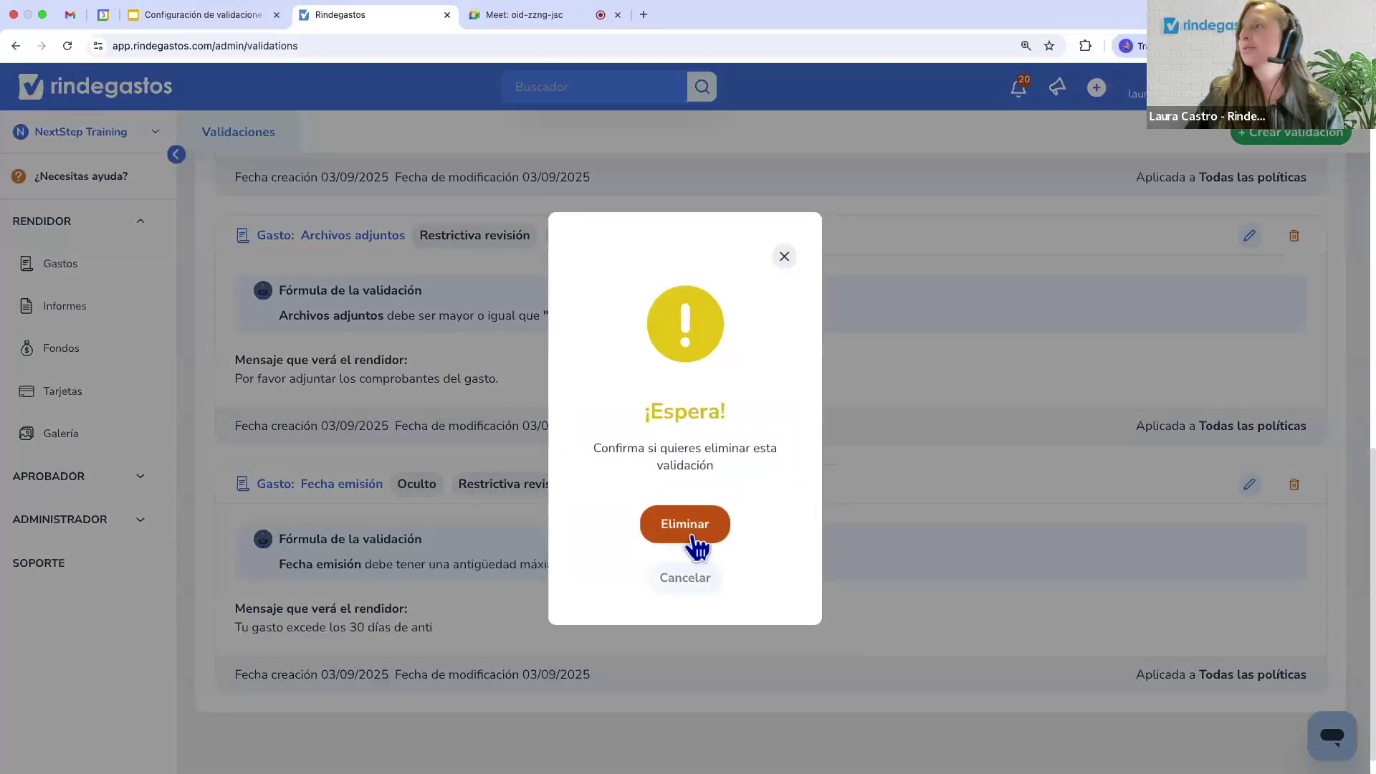
left_click(692, 537)
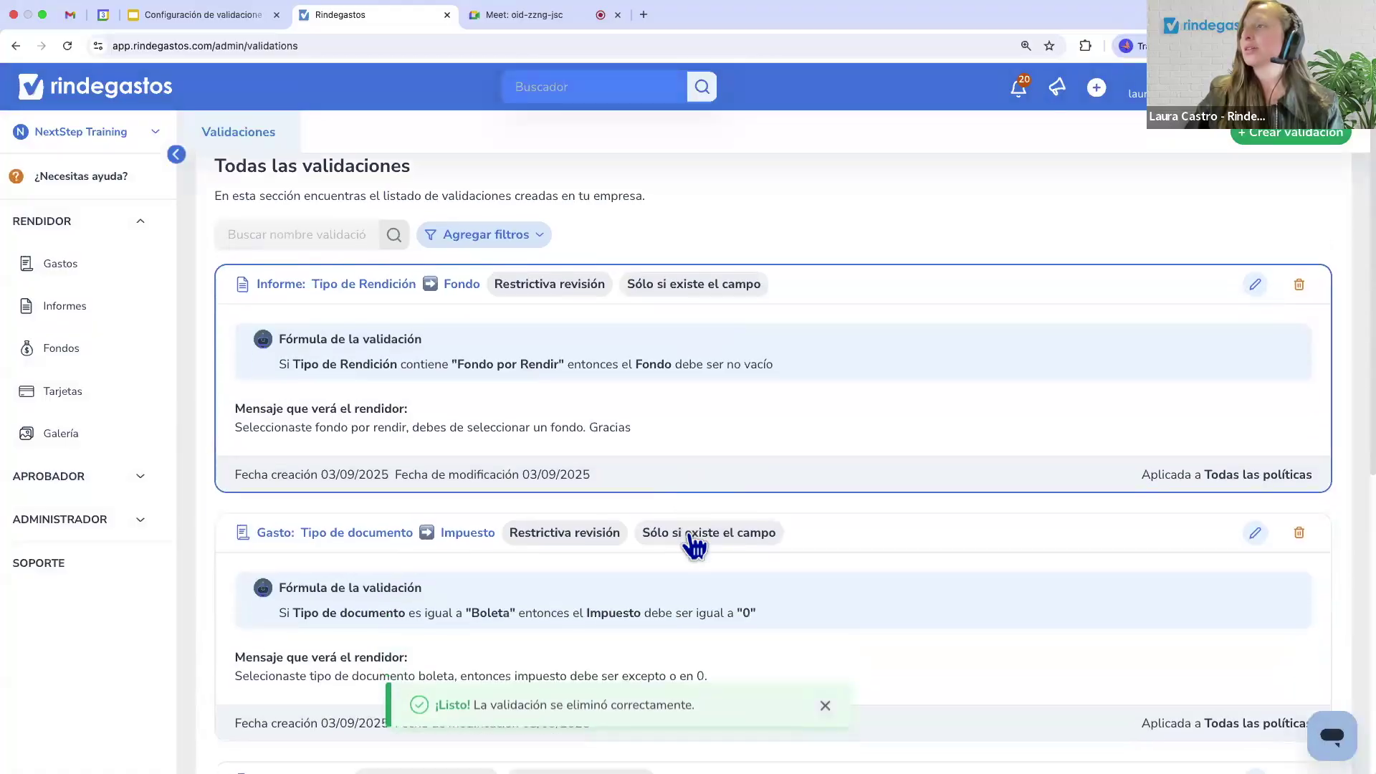
scroll(690, 536, "down", 6)
scroll(689, 538, "up", 7)
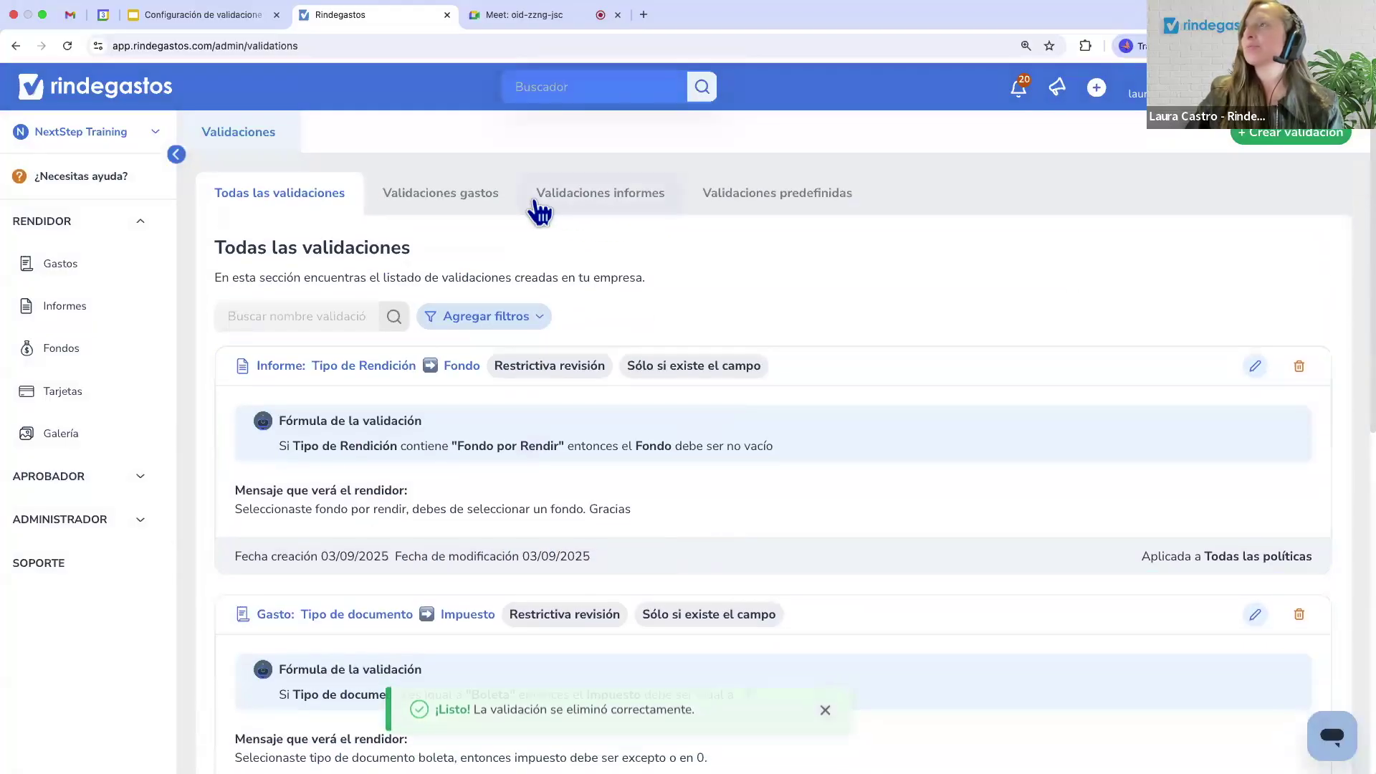
Review the expense validations separately, and do the same with the report validations.
left_click(482, 208)
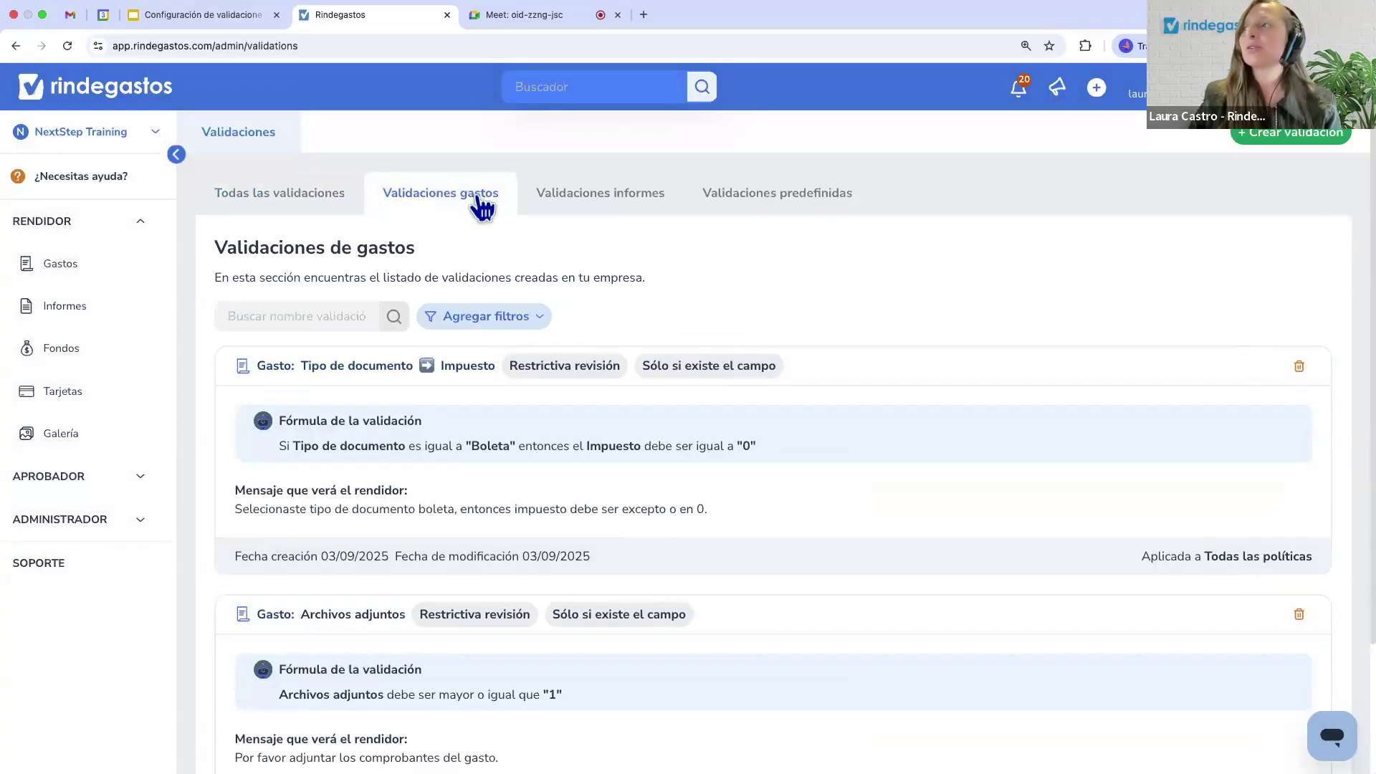
scroll(553, 559, "down", 3)
scroll(555, 544, "up", 2)
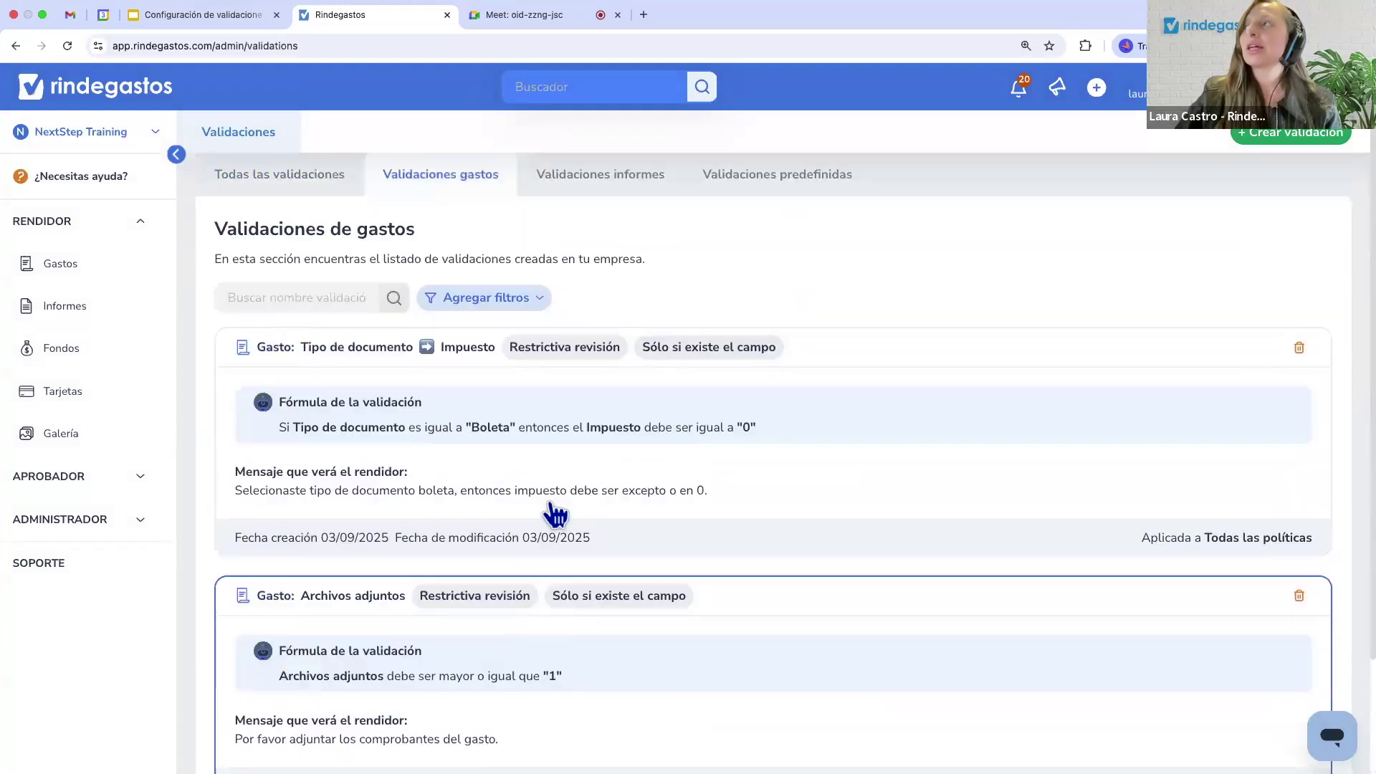
scroll(555, 512, "up", 1)
left_click(594, 197)
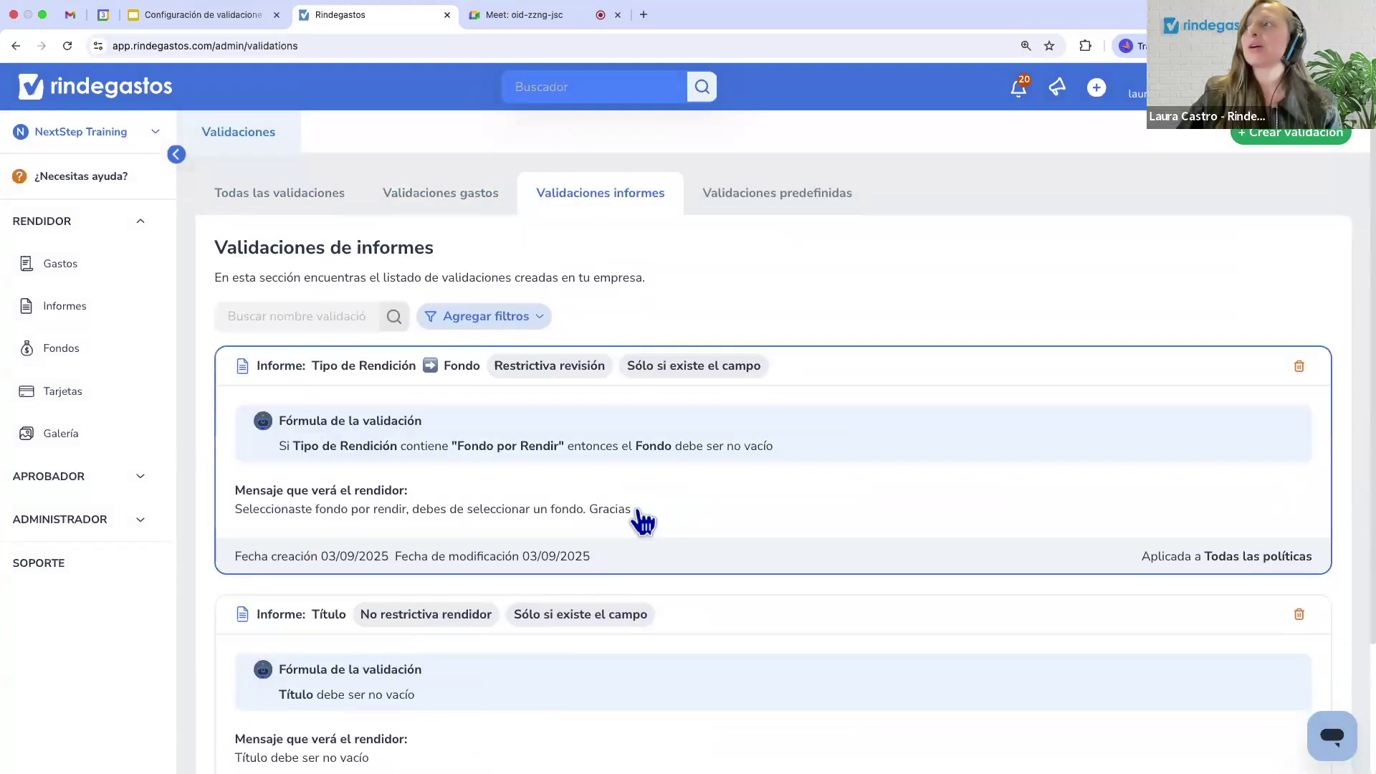
scroll(643, 519, "down", 3)
scroll(642, 522, "up", 3)
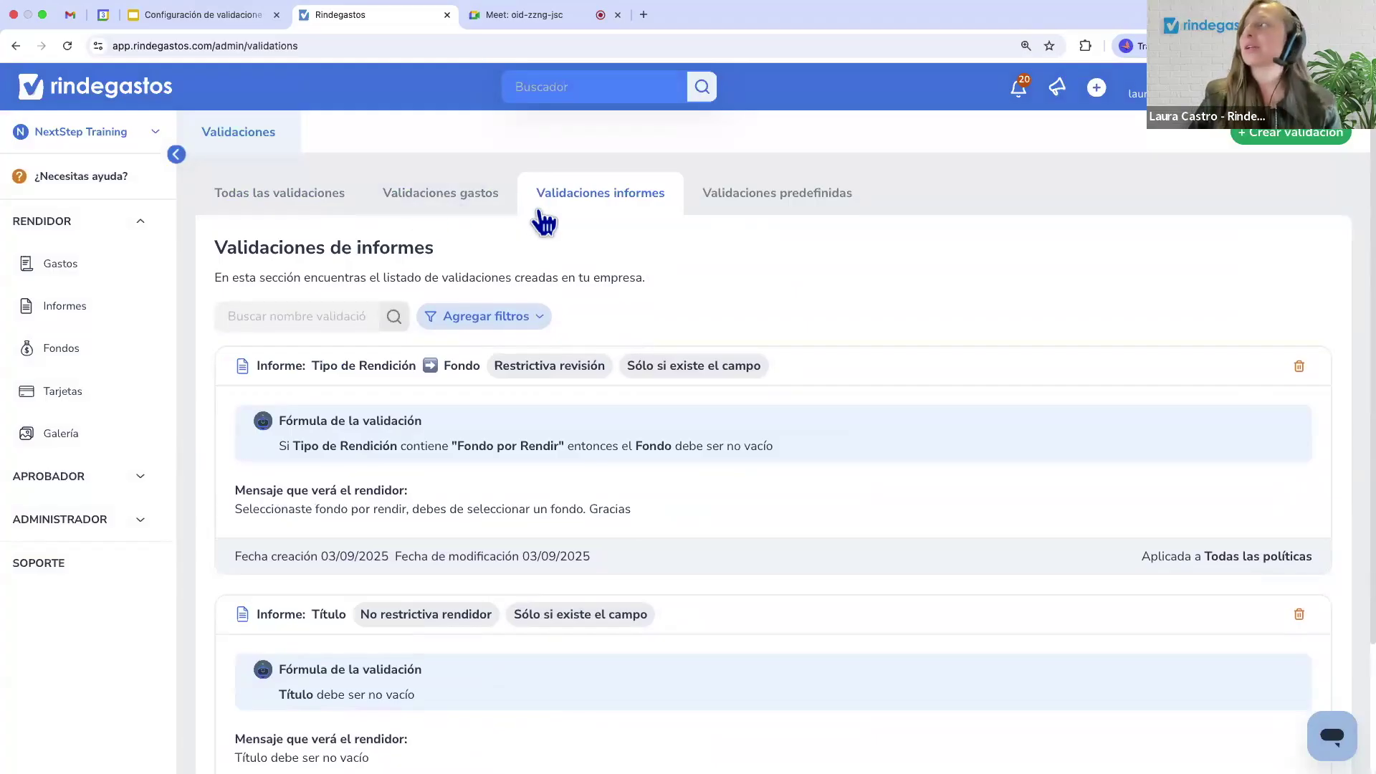
Return to the list of all validations and examine the formula, message and restriction of the report Título validation.
left_click(298, 194)
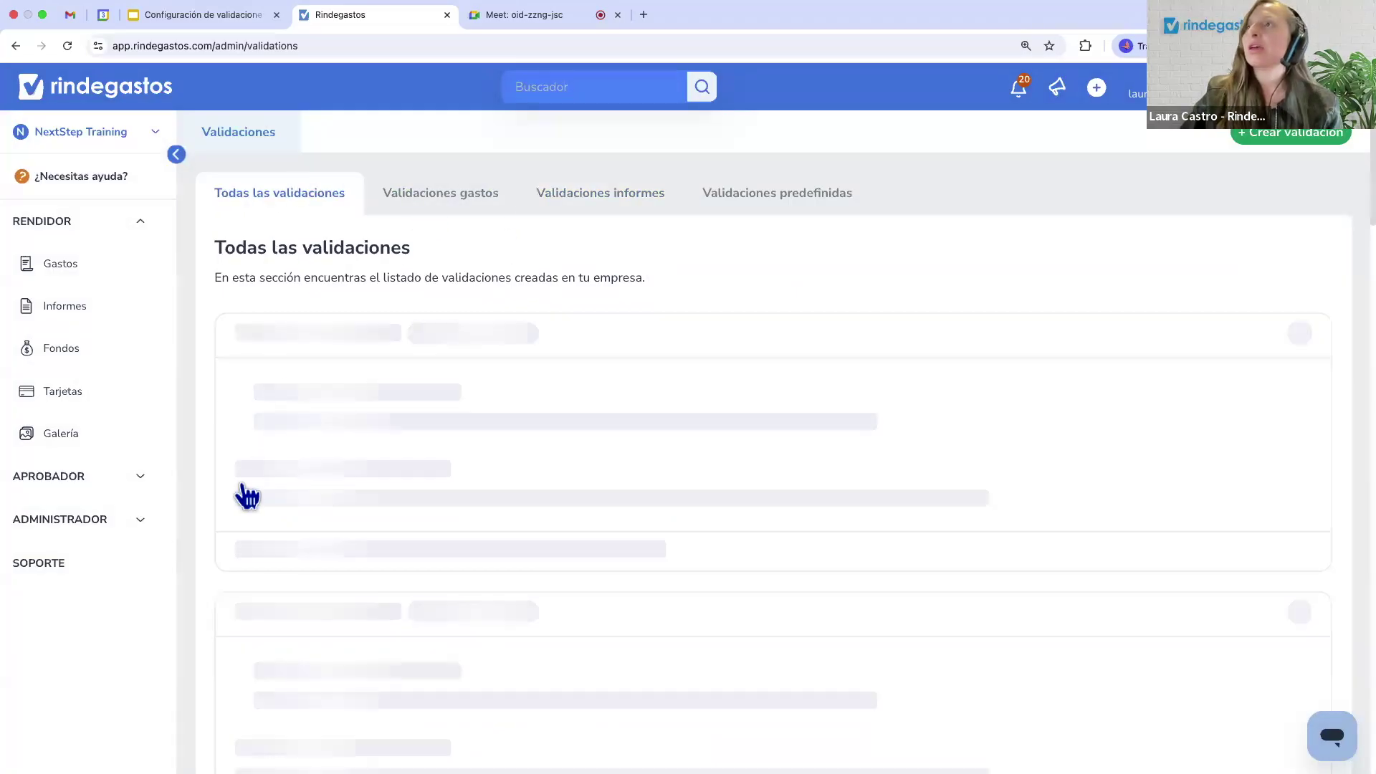
scroll(369, 578, "down", 2)
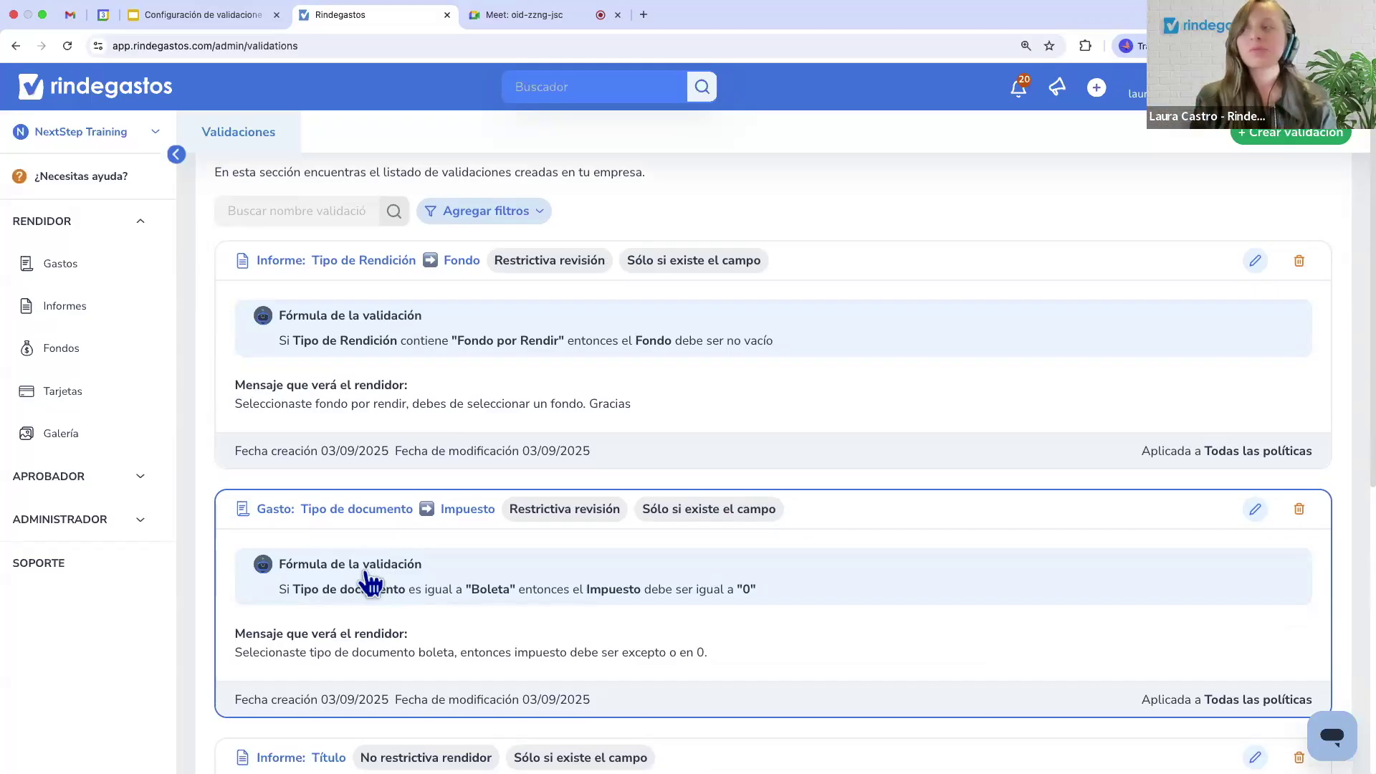
scroll(470, 666, "down", 3)
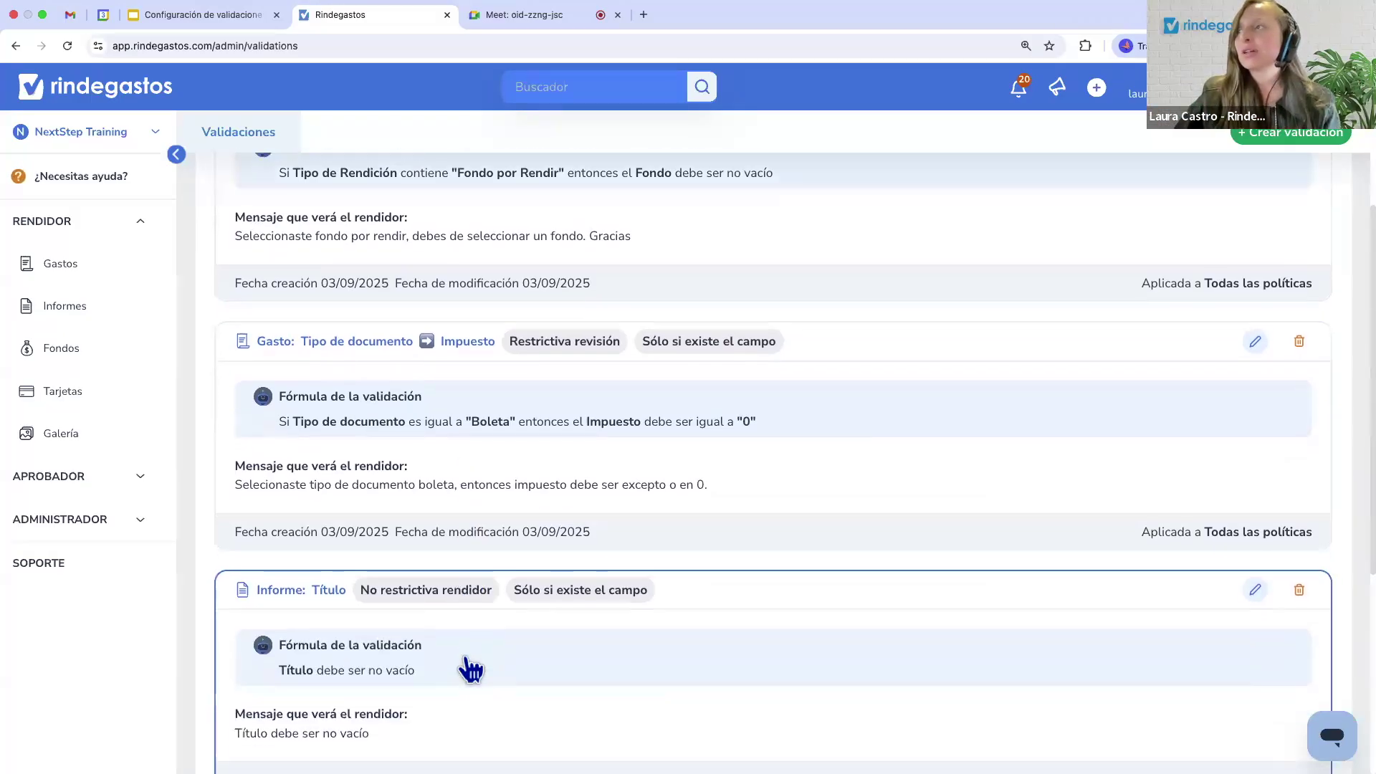
scroll(471, 669, "down", 1)
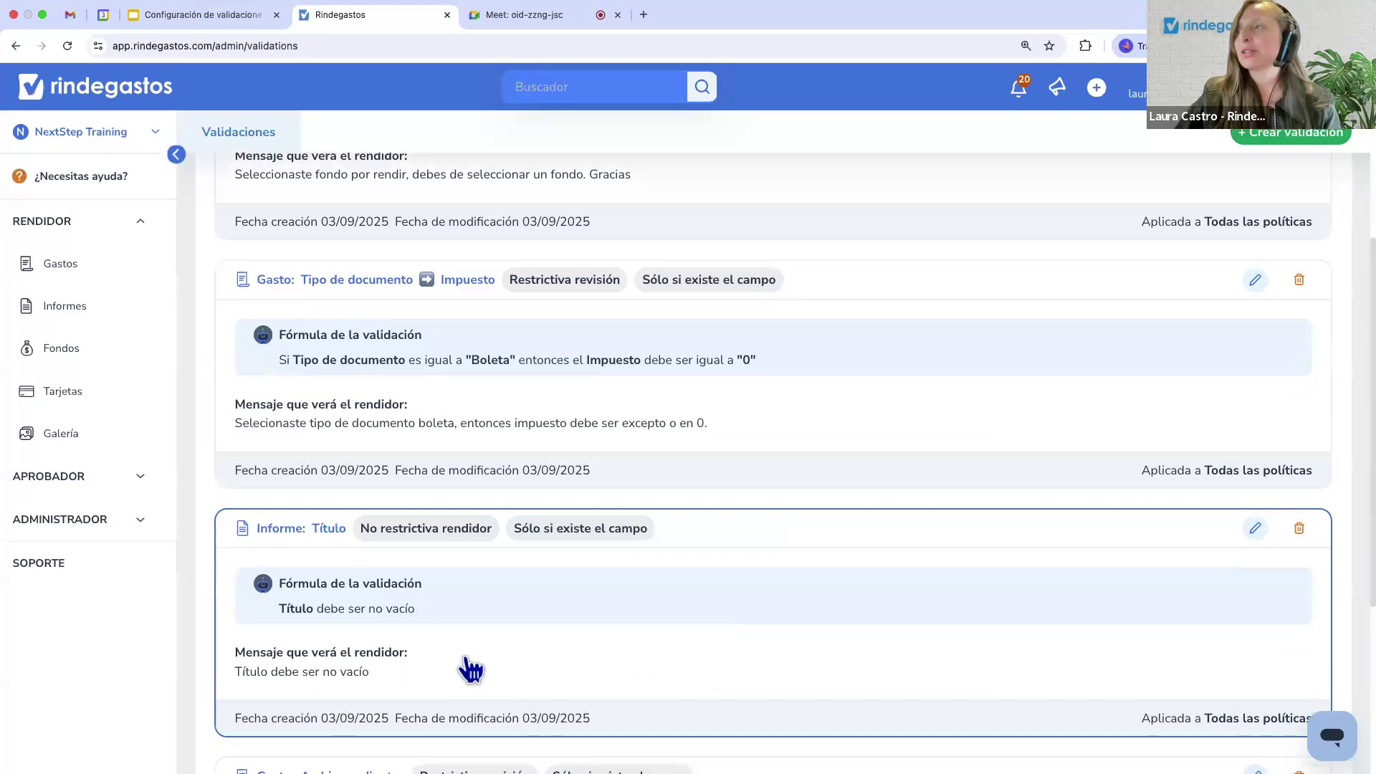
scroll(470, 668, "down", 1)
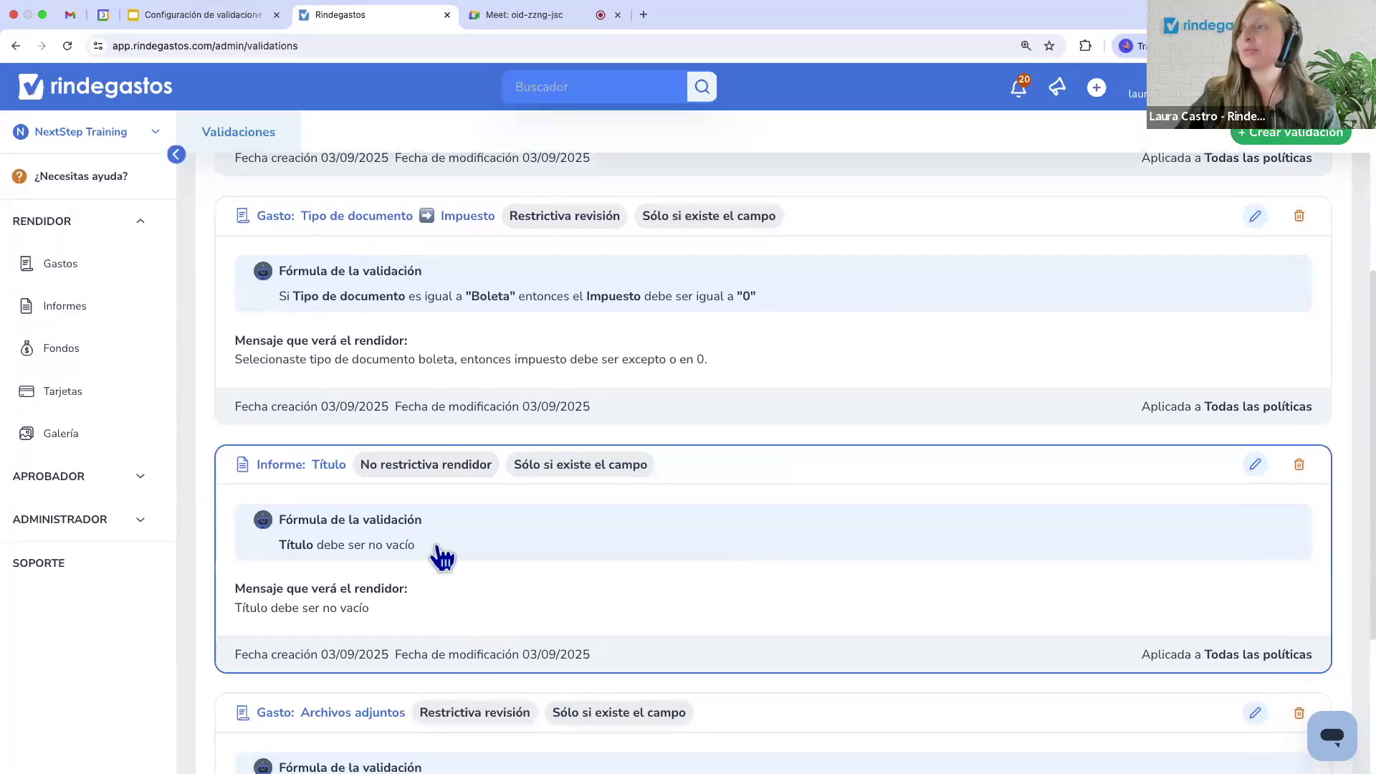
scroll(441, 557, "down", 1)
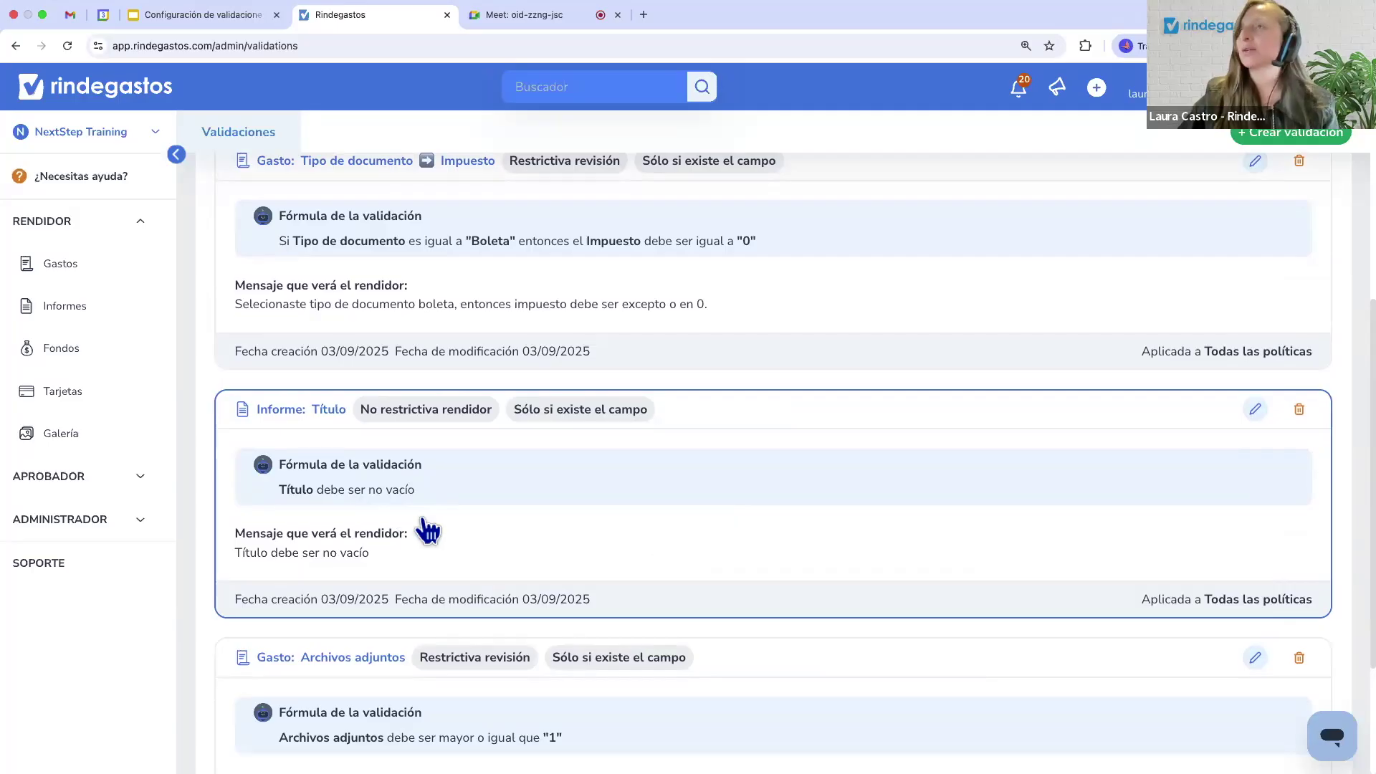
Create a new report under Política General, leaving its title empty.
left_click(64, 308)
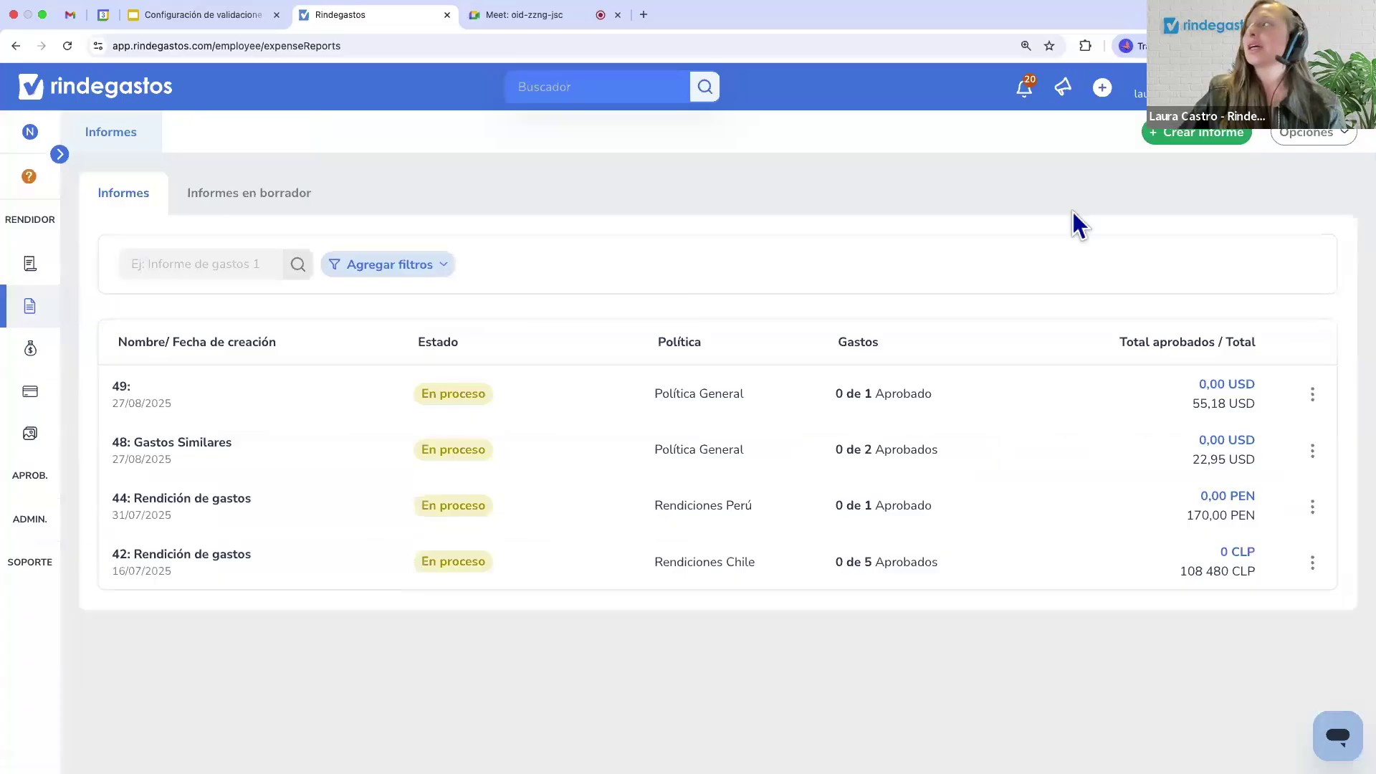
left_click(1181, 151)
left_click(767, 276)
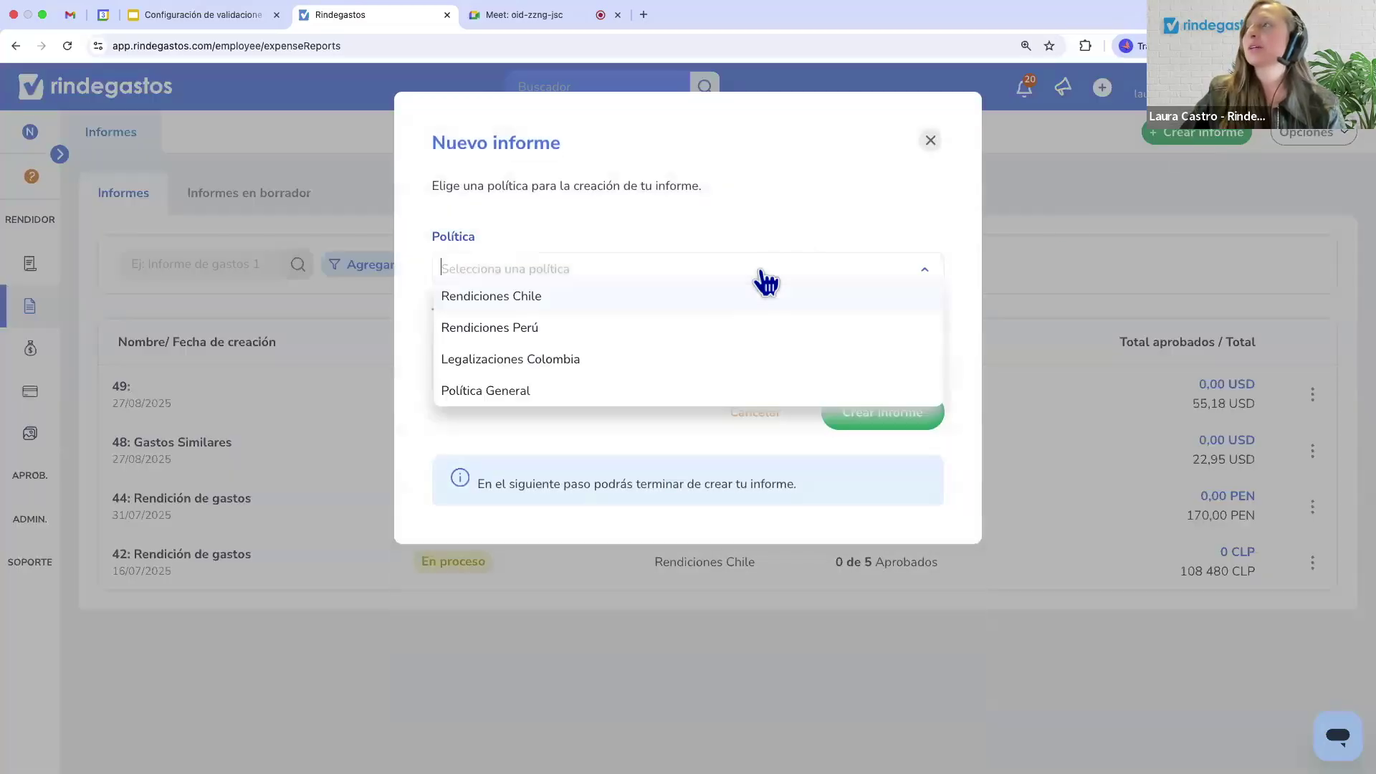
left_click(625, 400)
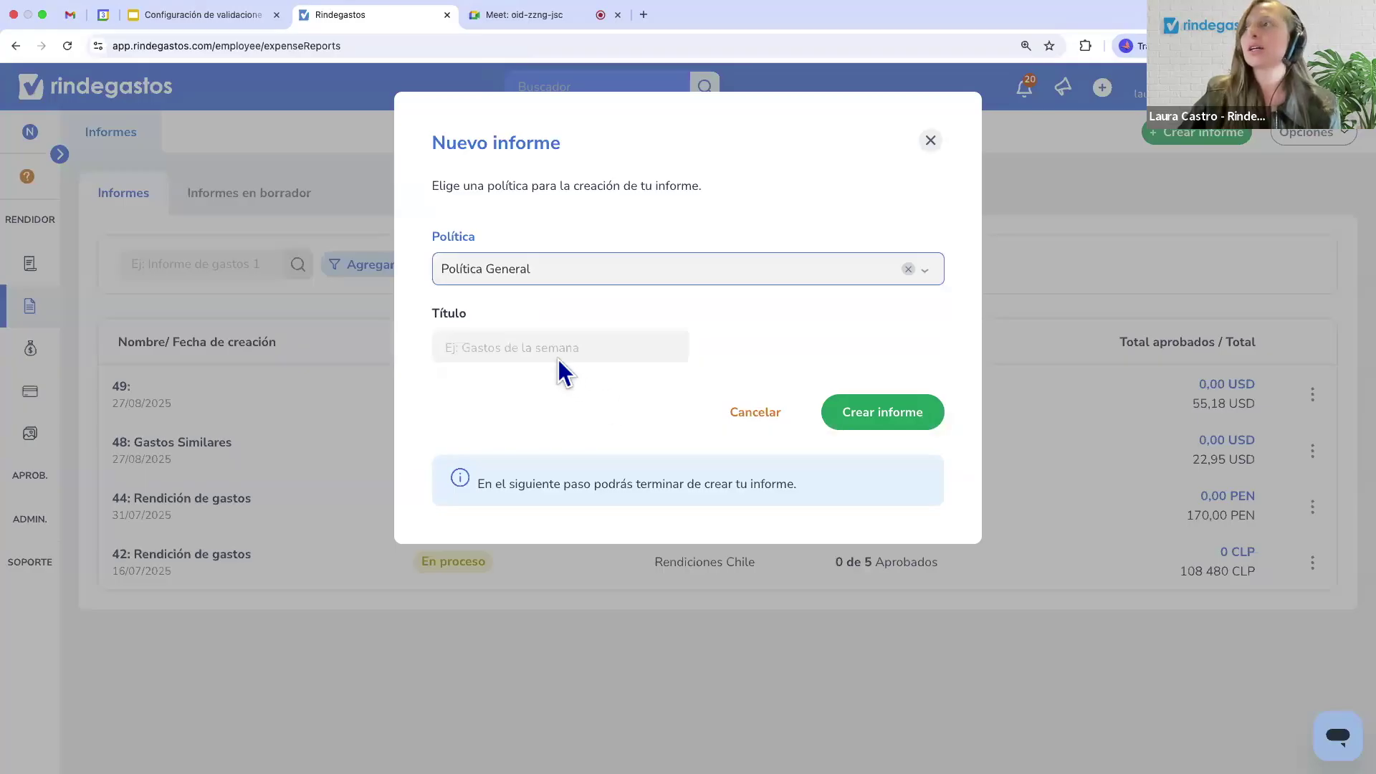
left_click(538, 347)
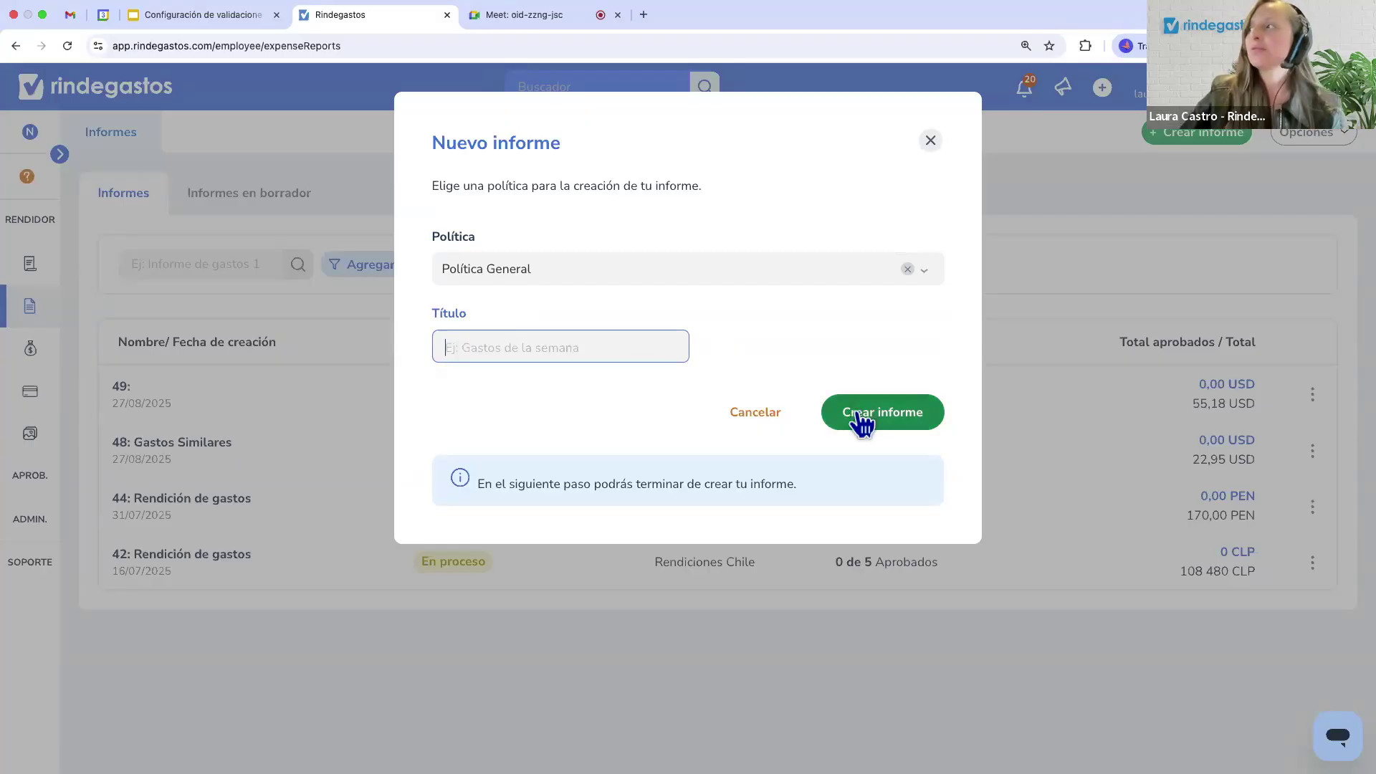
left_click(860, 419)
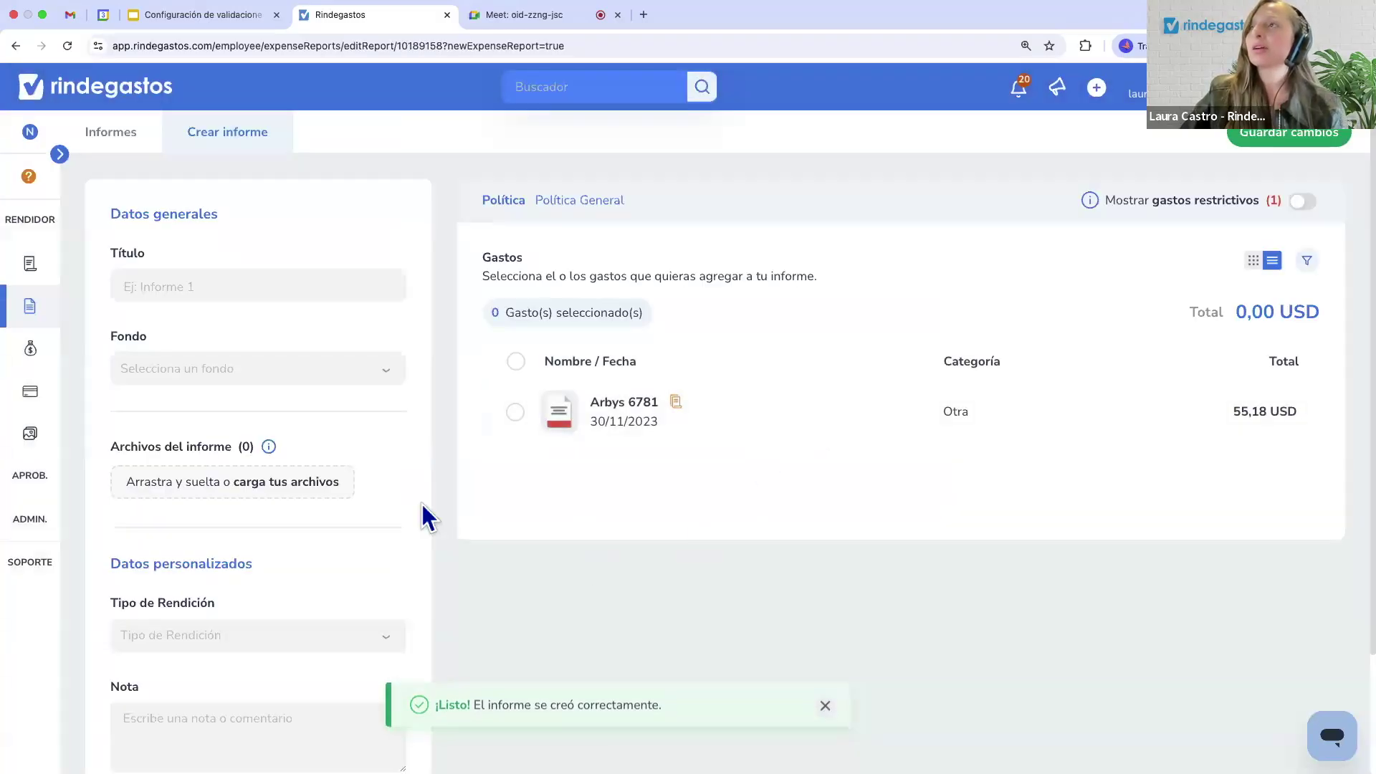
Set the report's Tipo de Rendición to Tarjeta Corporativa, assign Fondo MKT, include the Arbys 6781 expense and save the changes.
left_click(308, 636)
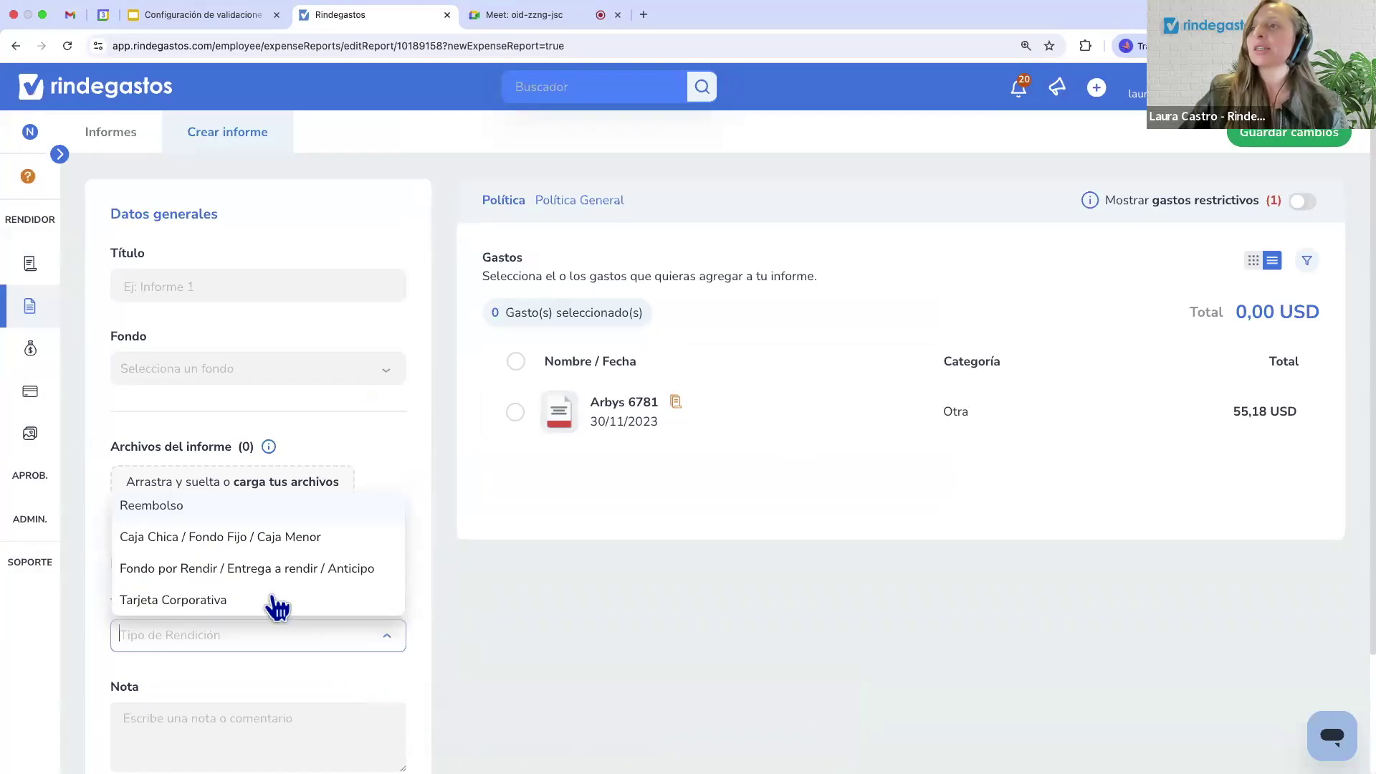
left_click(276, 602)
left_click(283, 376)
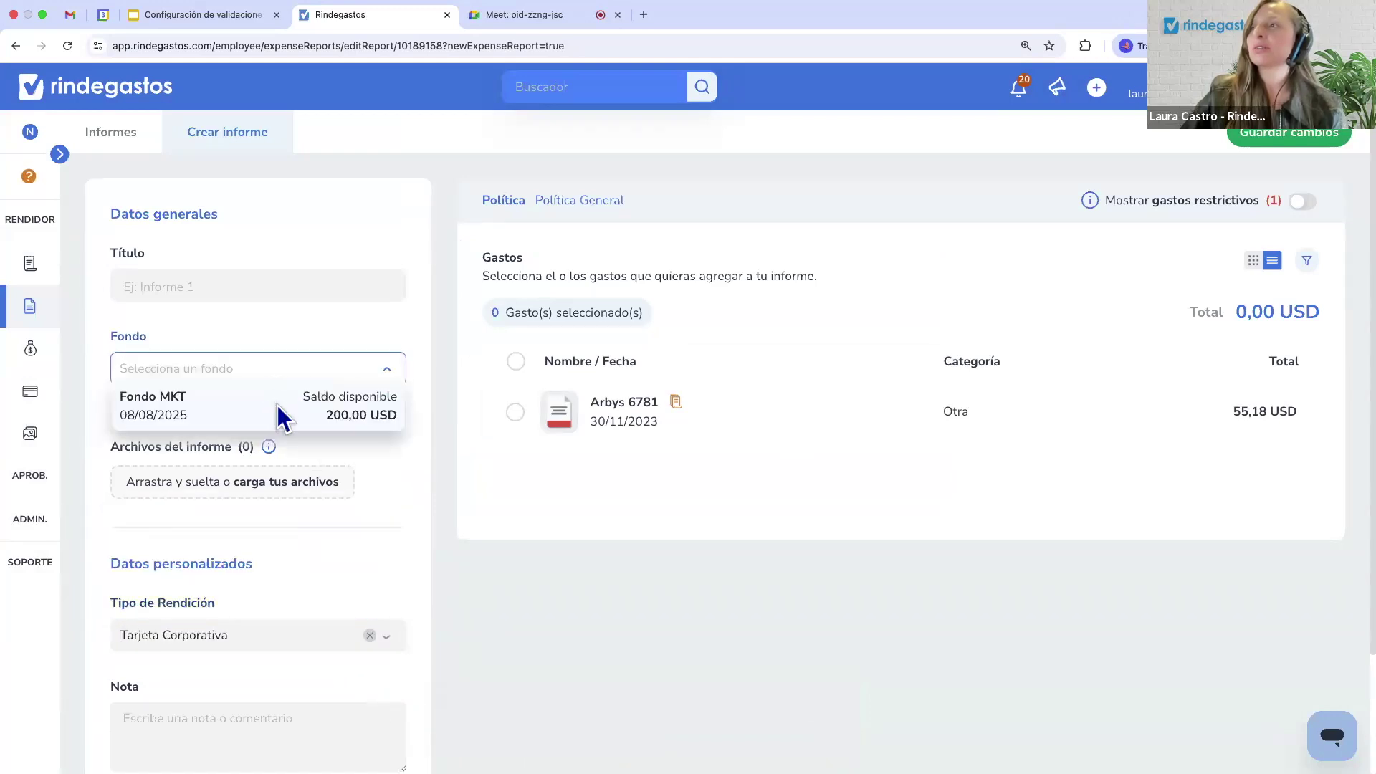
left_click(282, 412)
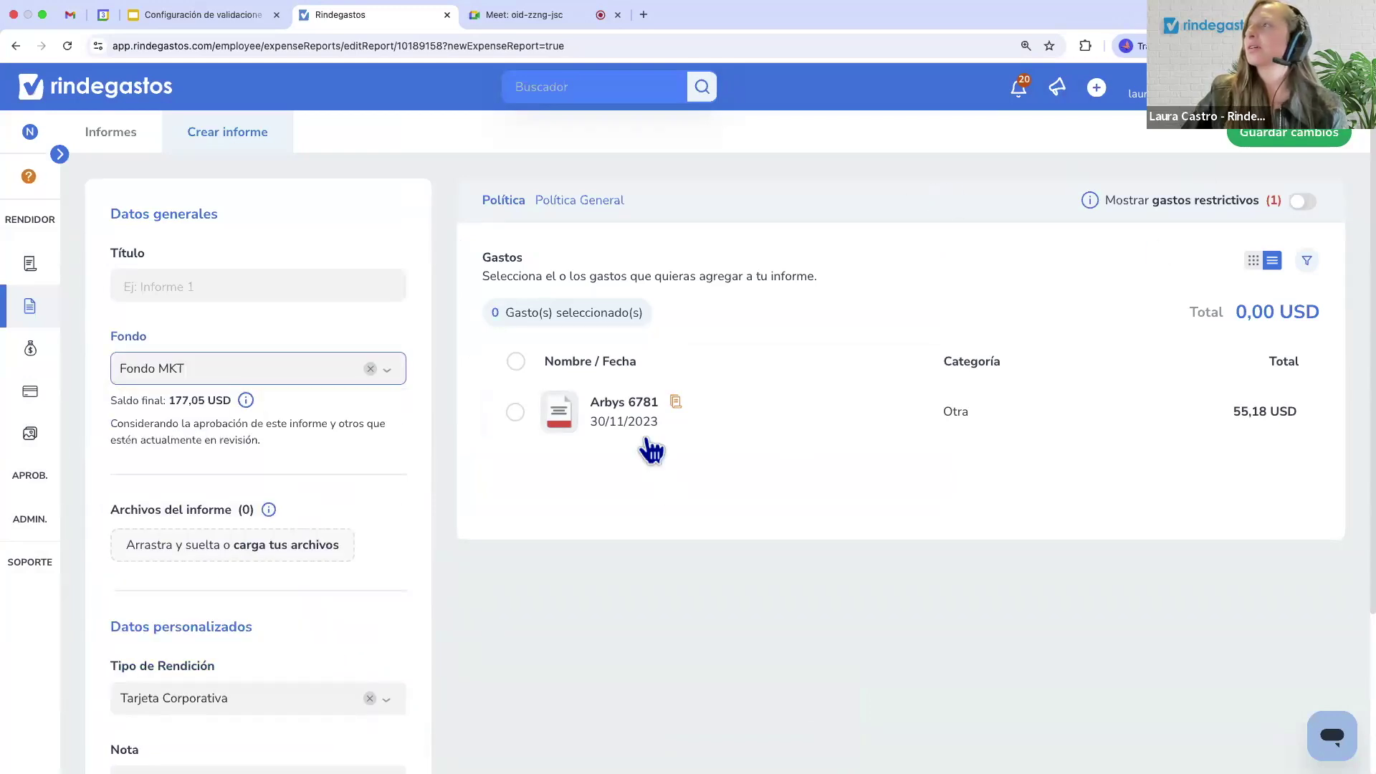
left_click(516, 362)
left_click(1255, 149)
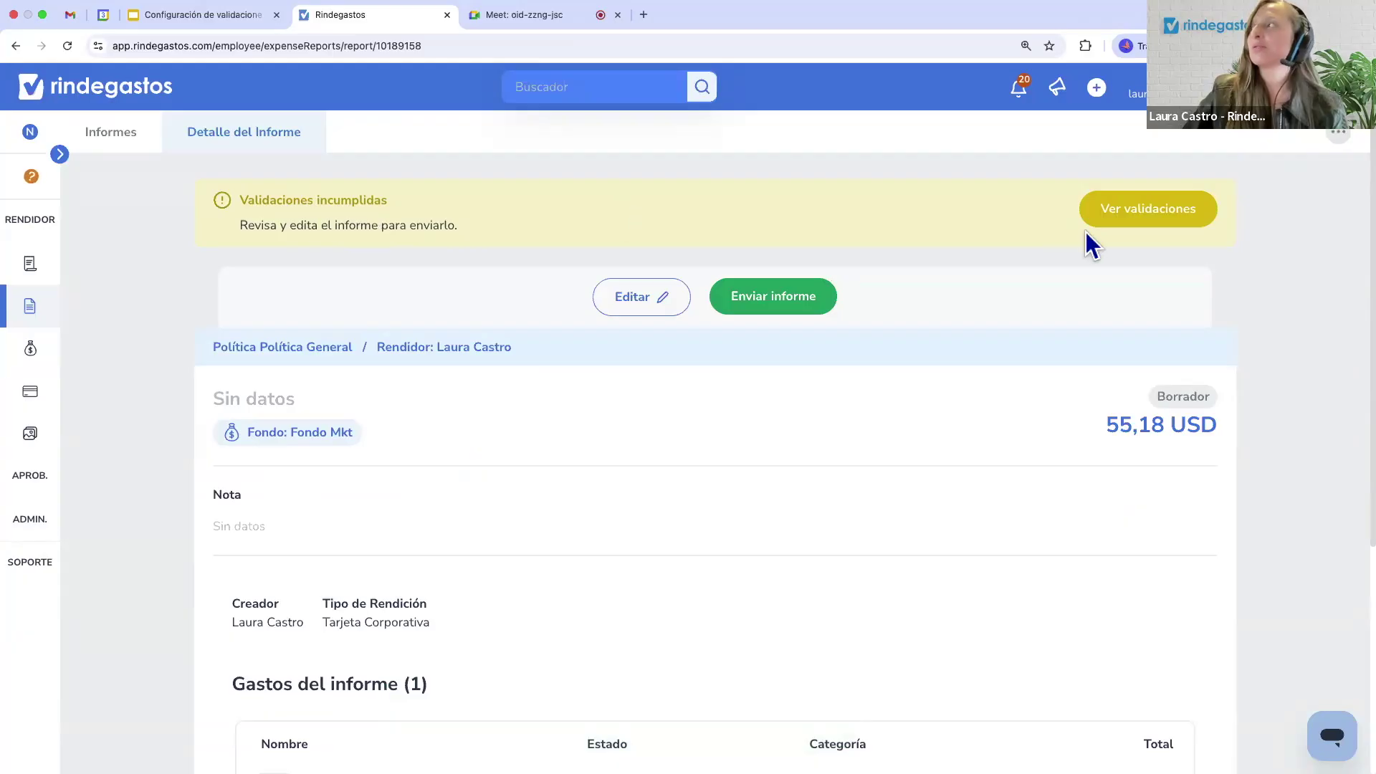
Show the report's unmet validations and duplicate the report's browser tab.
left_click(1133, 225)
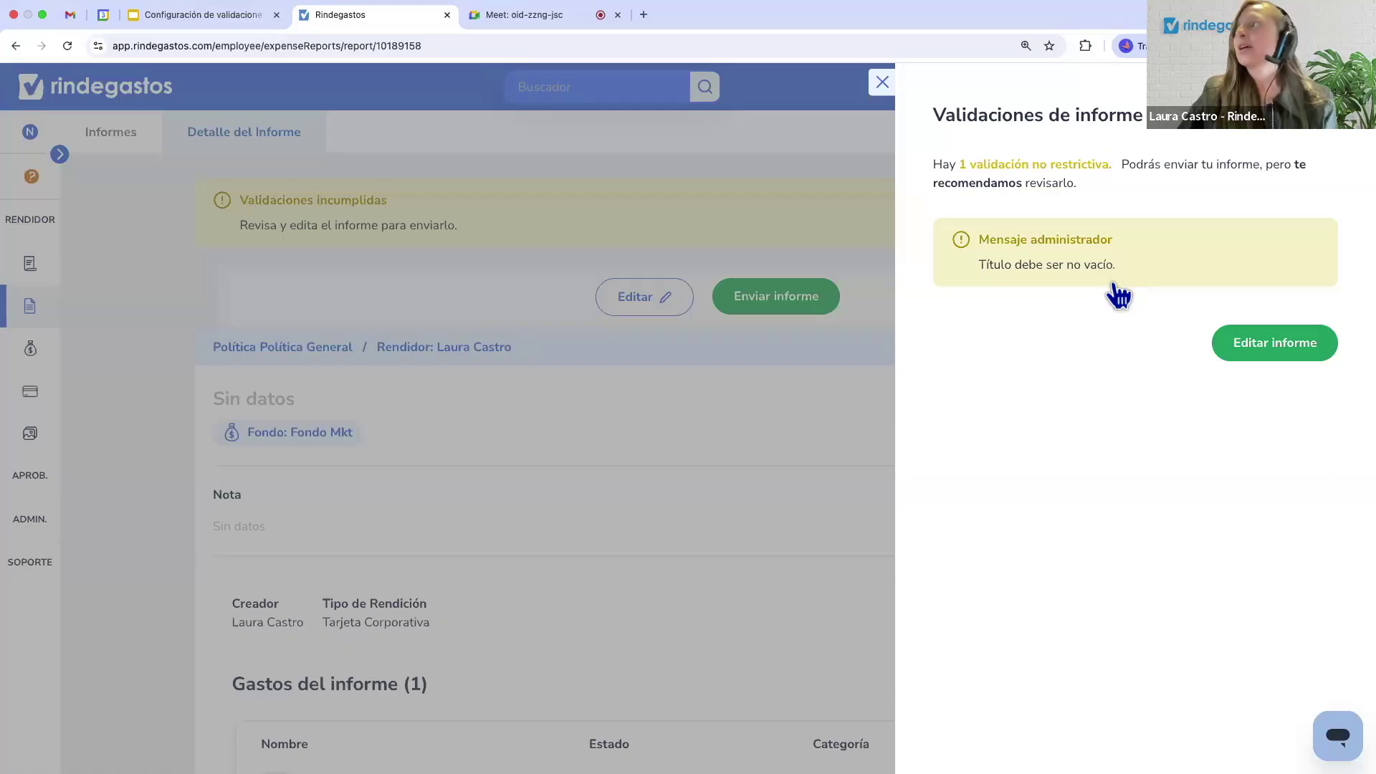
right_click(407, 14)
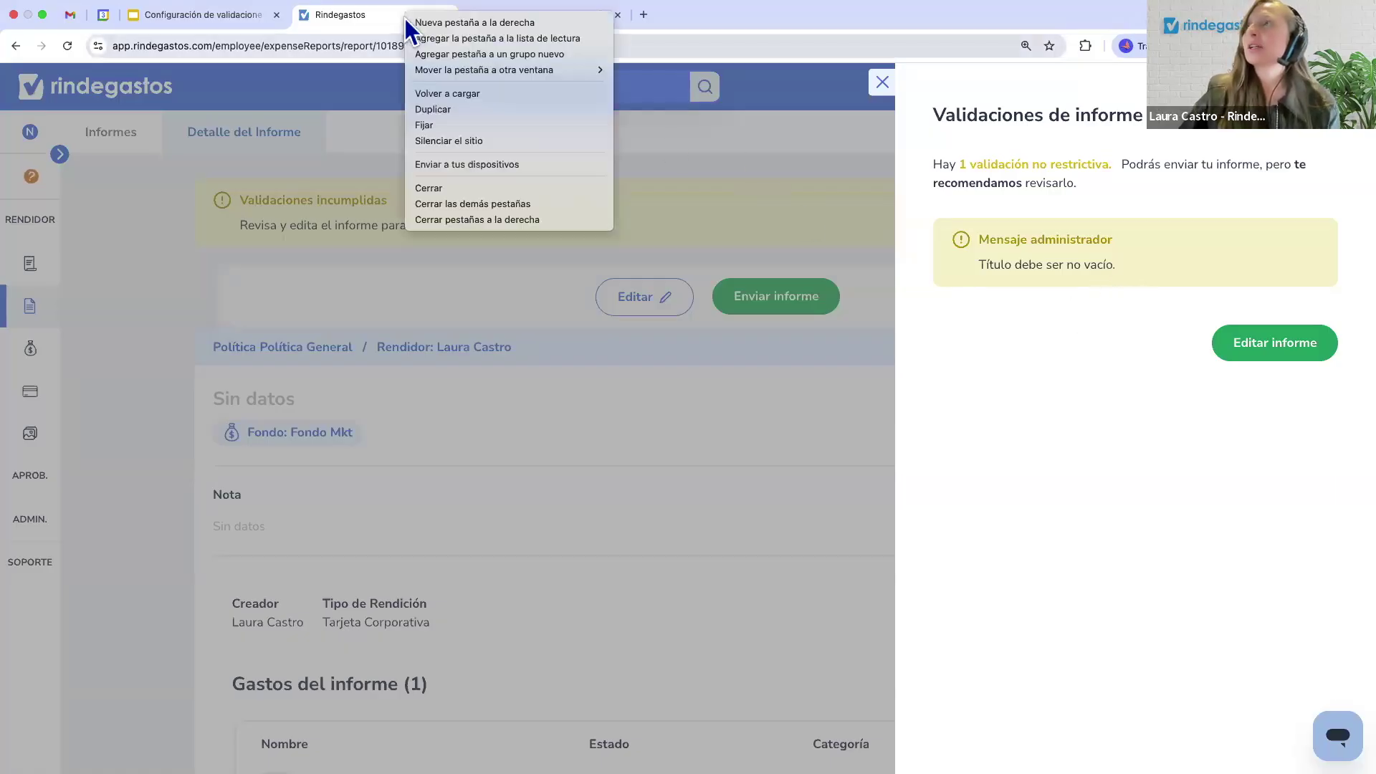
left_click(442, 112)
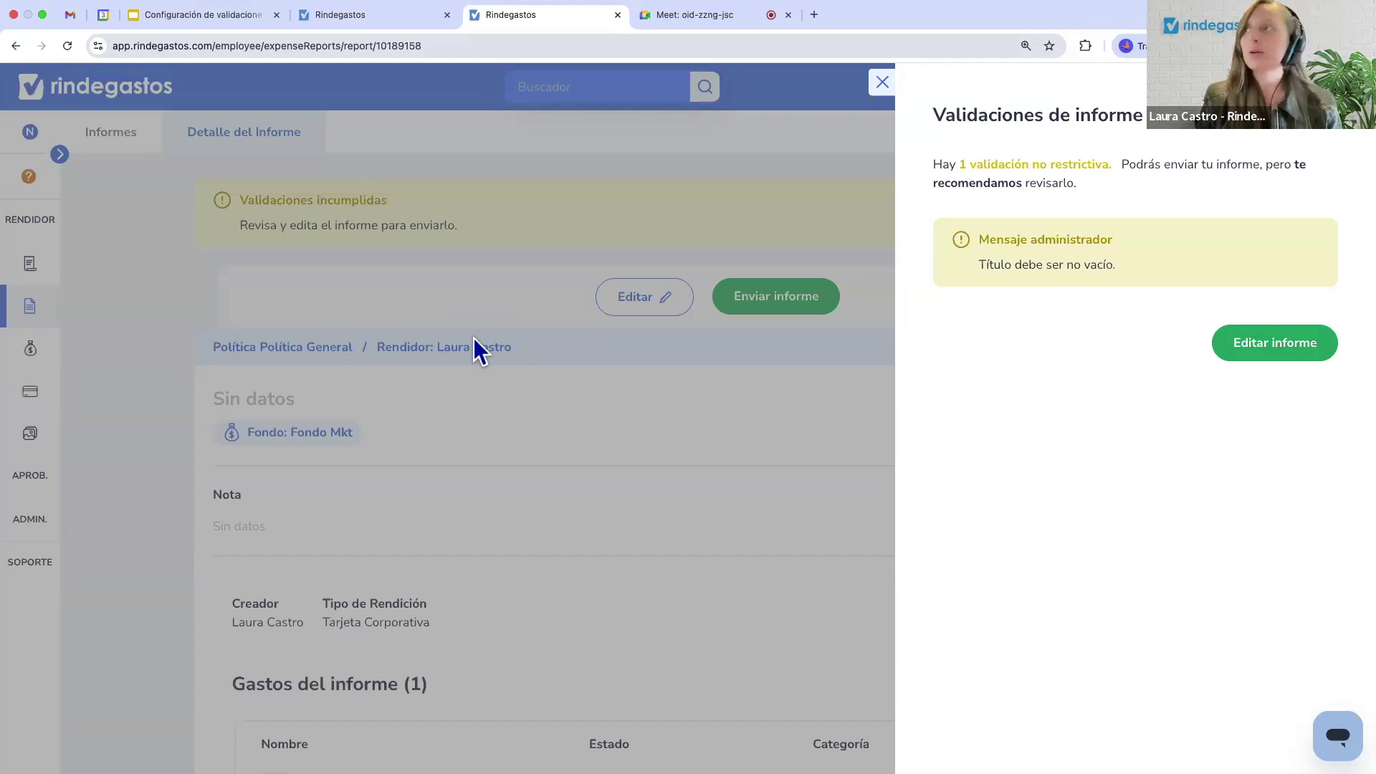
Go back to the original browser tab, open the administrator's Validaciones list and find the report Título validation.
left_click(344, 15)
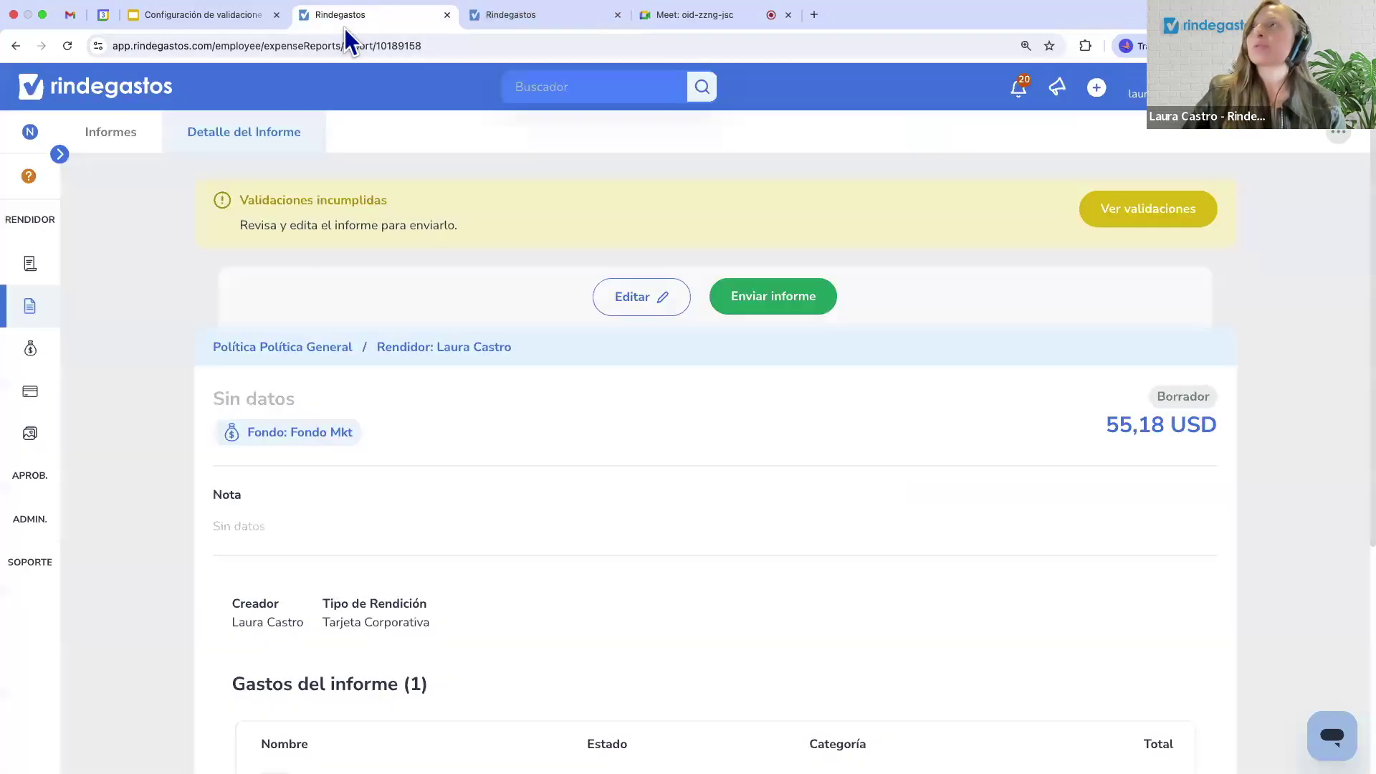
left_click(43, 520)
left_click(59, 154)
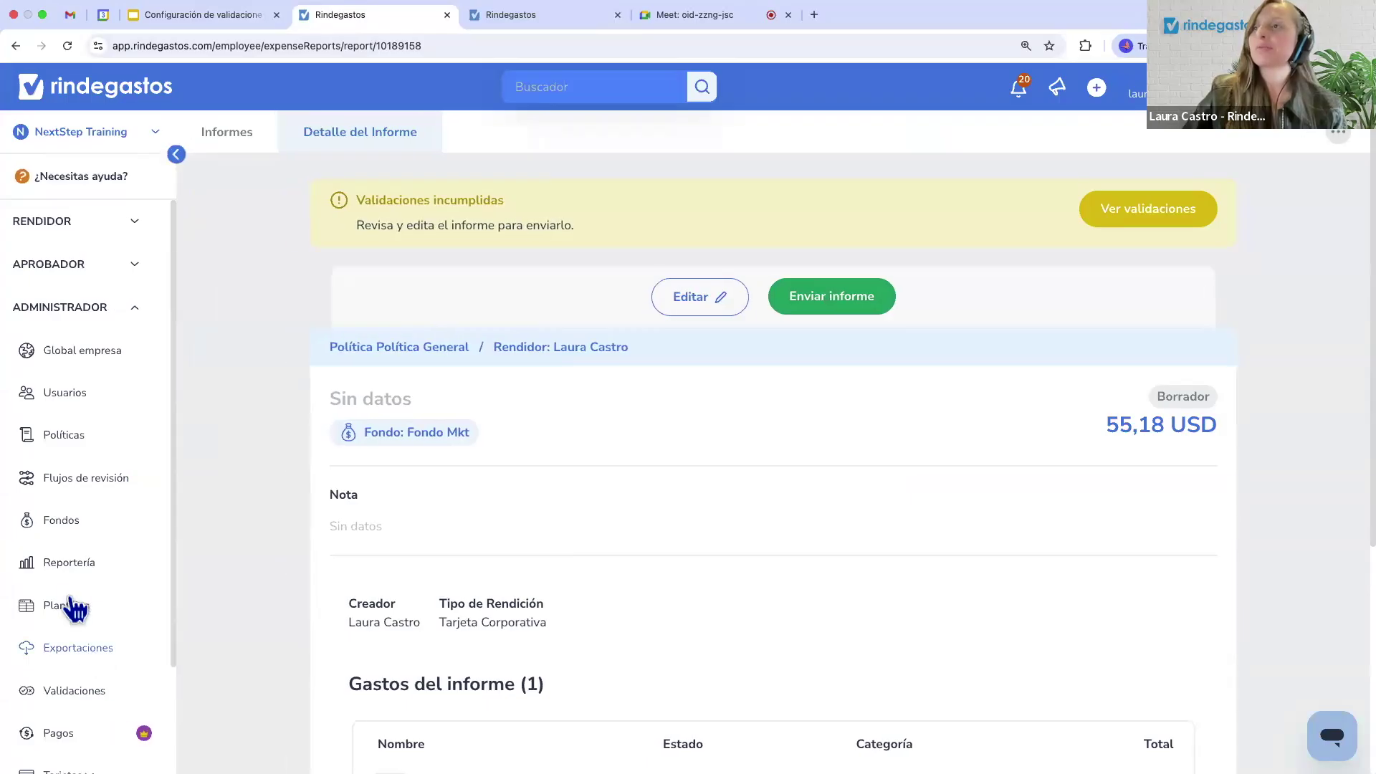
left_click(78, 690)
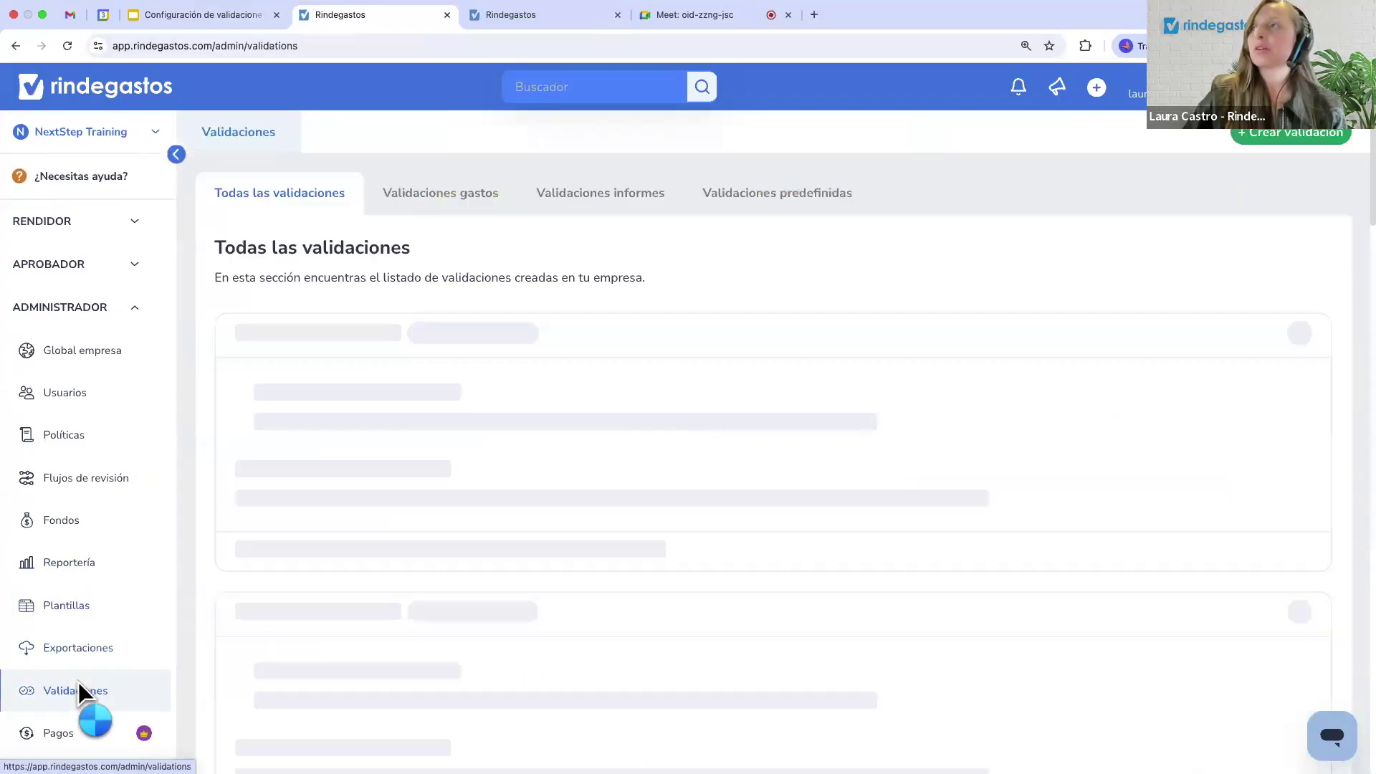
scroll(320, 529, "down", 5)
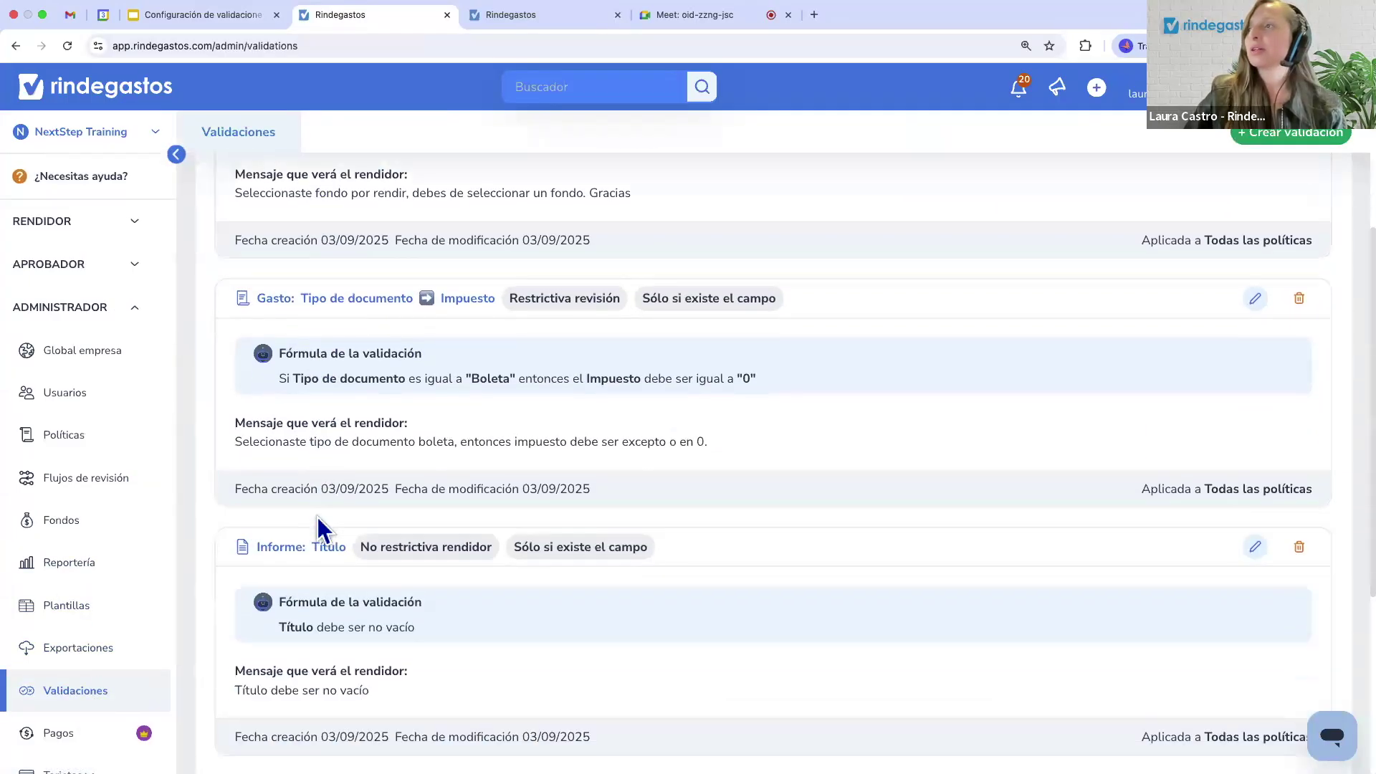
Open the details of the report Título validation and review its Validación restrictiva option.
scroll(319, 529, "down", 3)
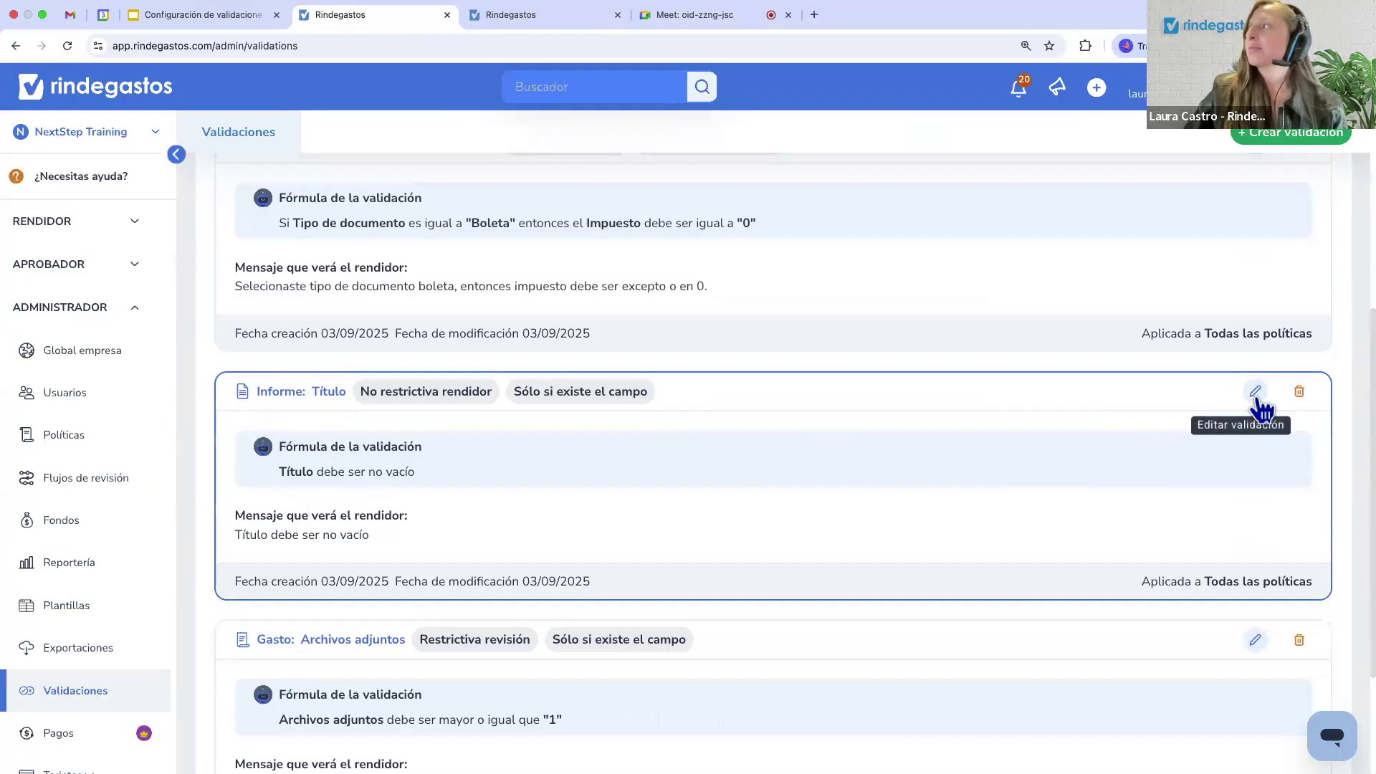
left_click(1254, 391)
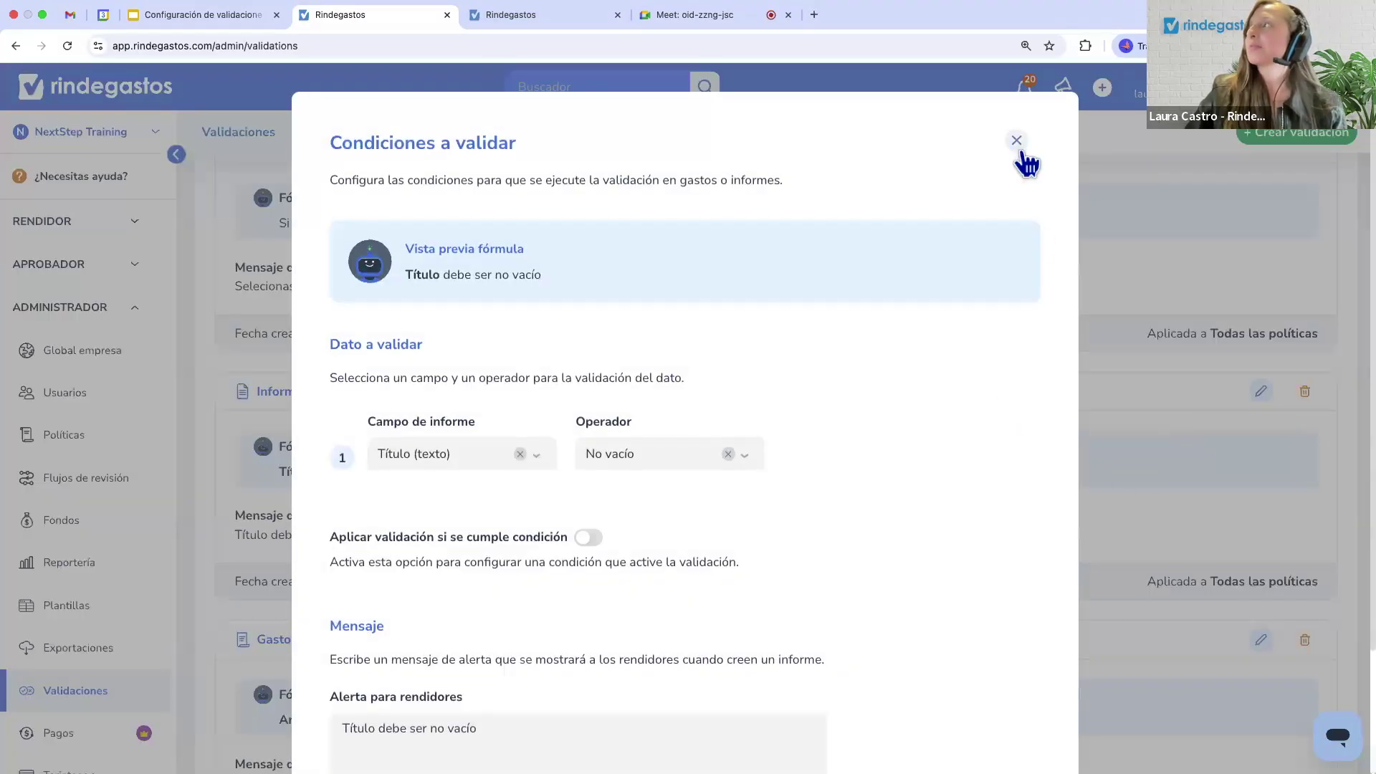
left_click(1016, 141)
scroll(853, 494, "down", 3)
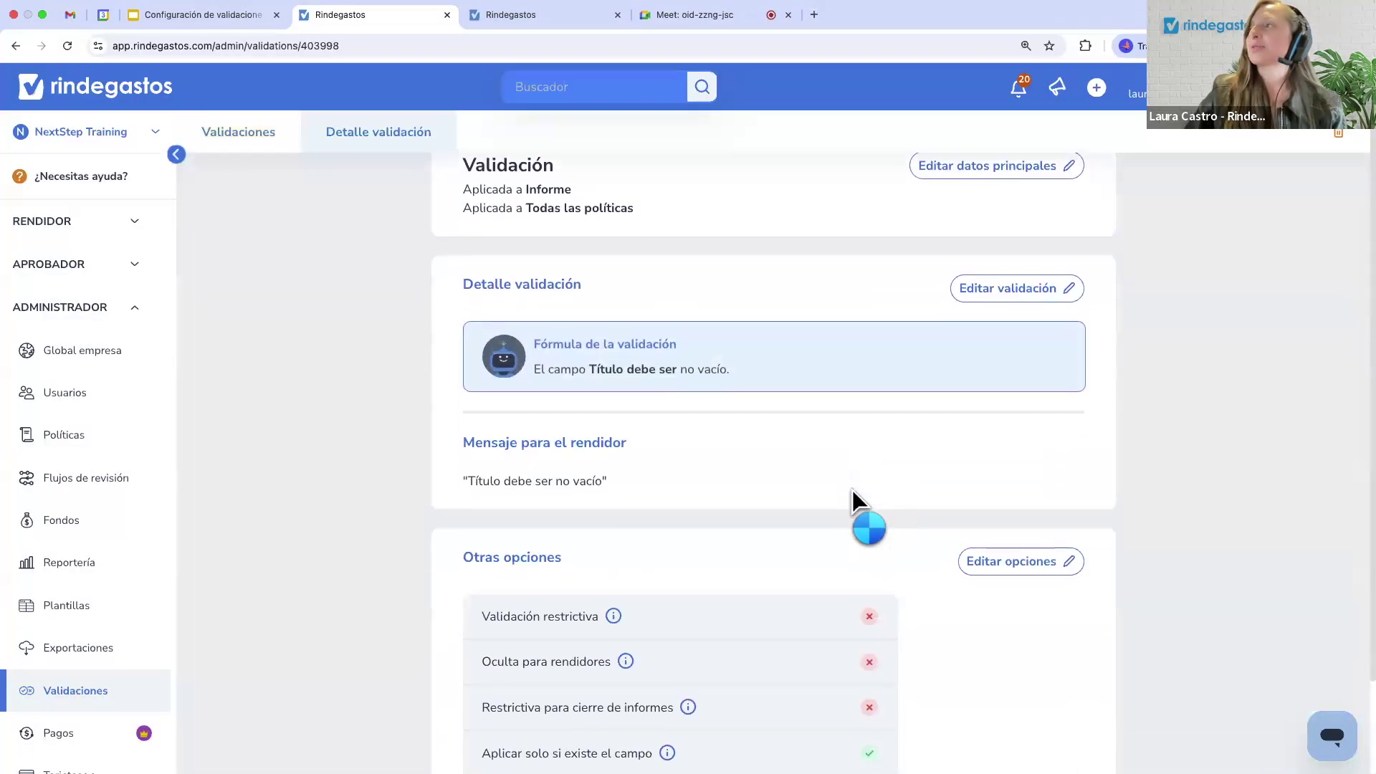
mouse_move(620, 601)
left_click_drag(482, 558, 609, 569)
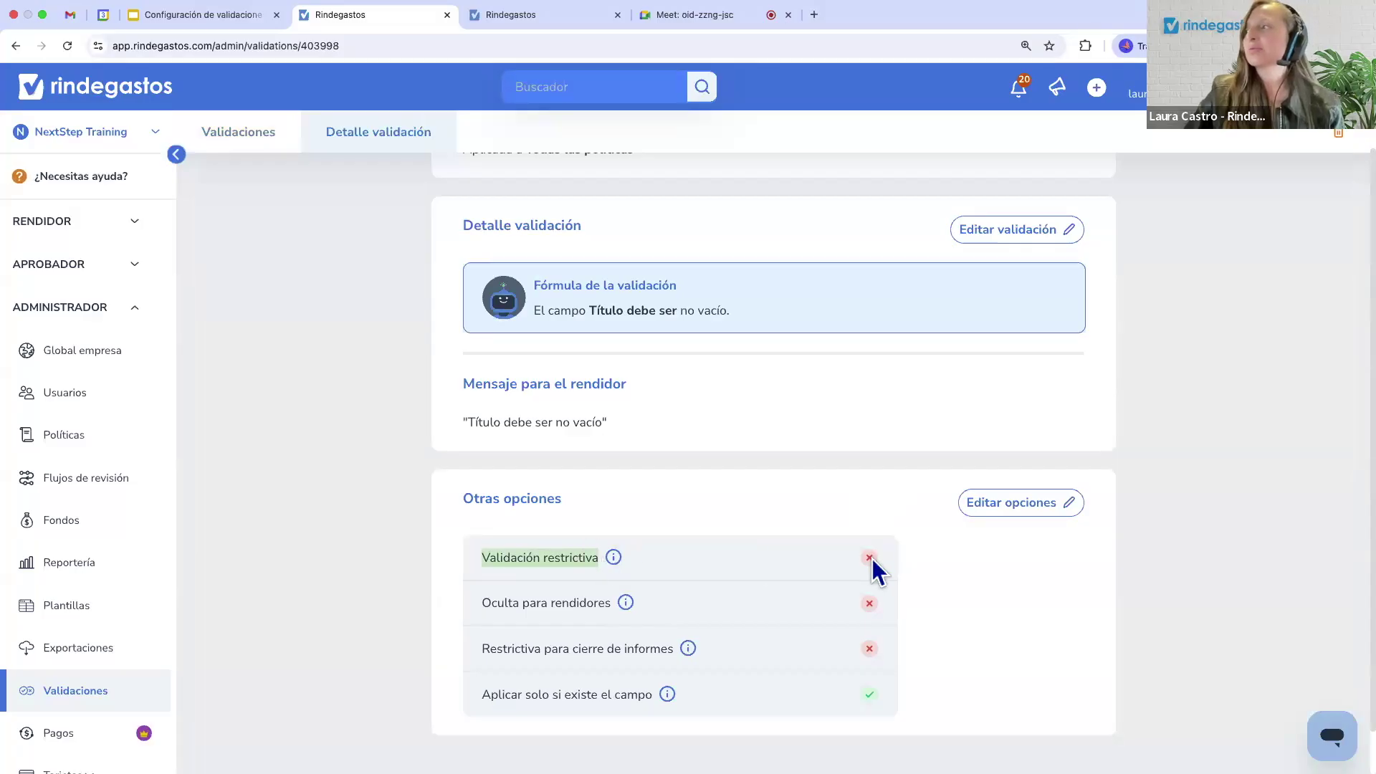
Return to the report's browser tab, start sending the report, cancel the submission and show its unmet validations again.
left_click(515, 17)
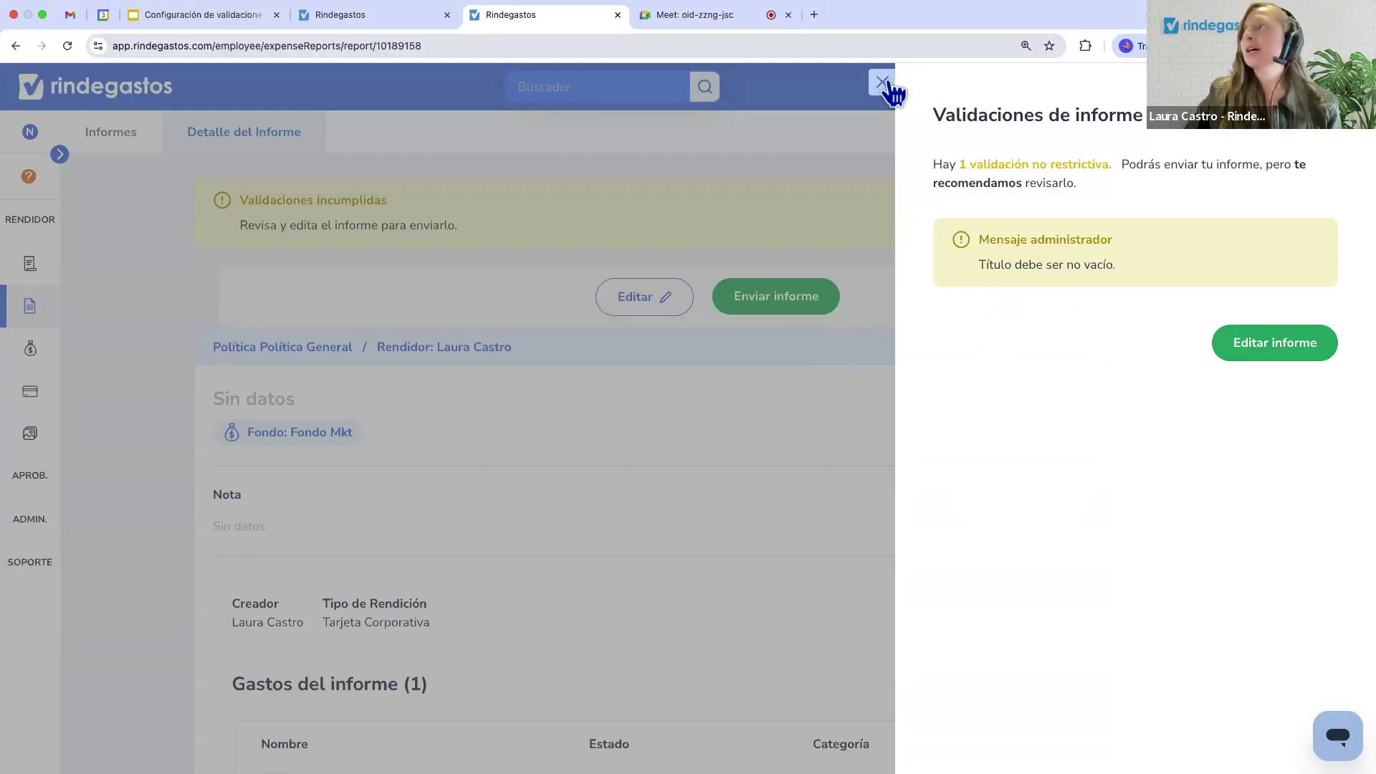
left_click(882, 82)
left_click(803, 307)
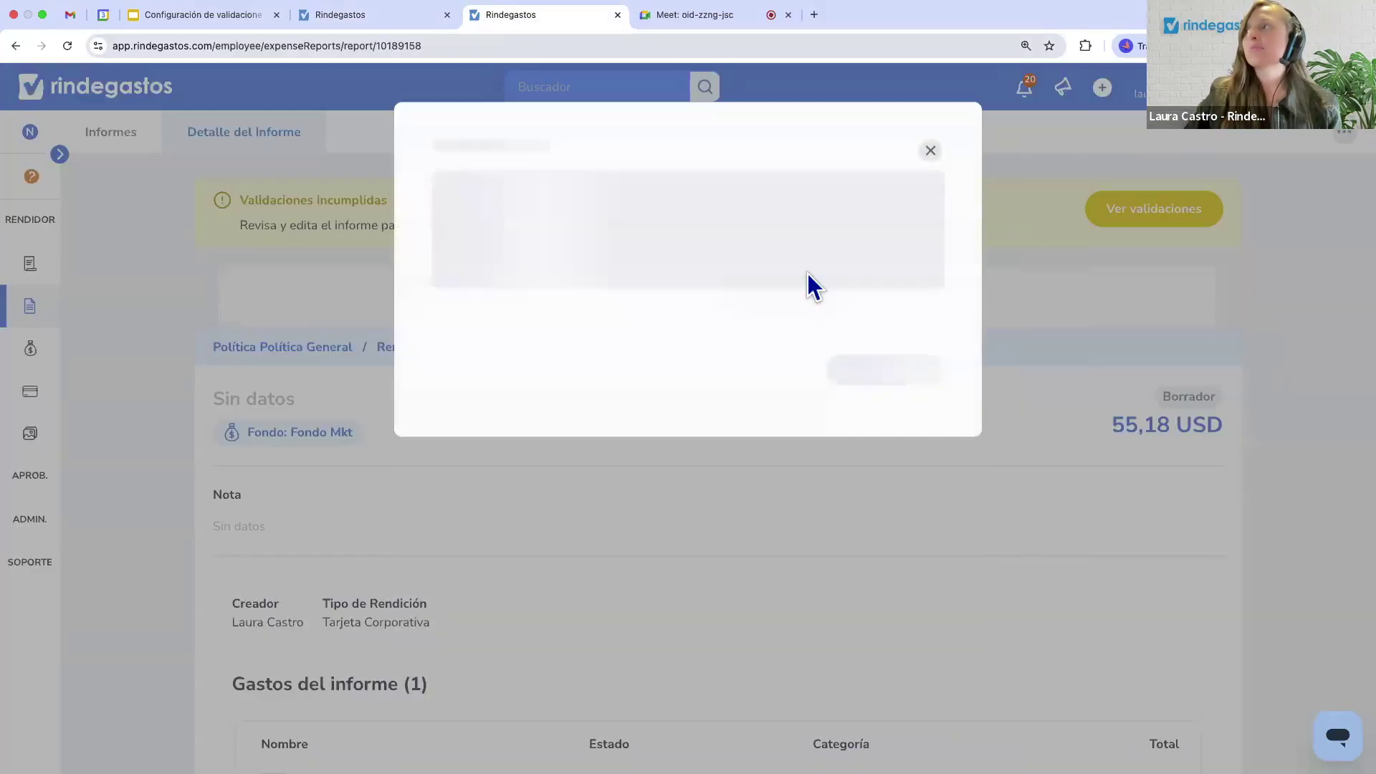
left_click(929, 141)
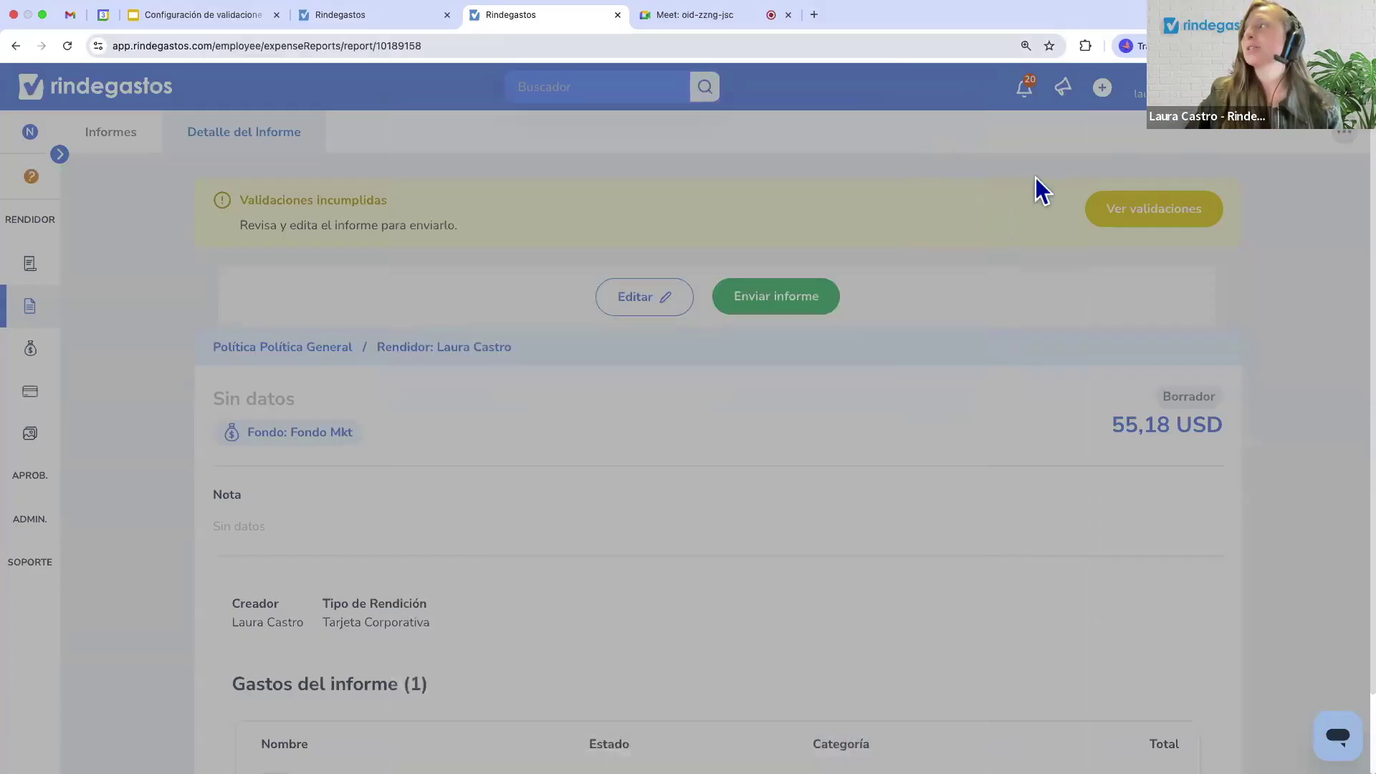
left_click(1129, 209)
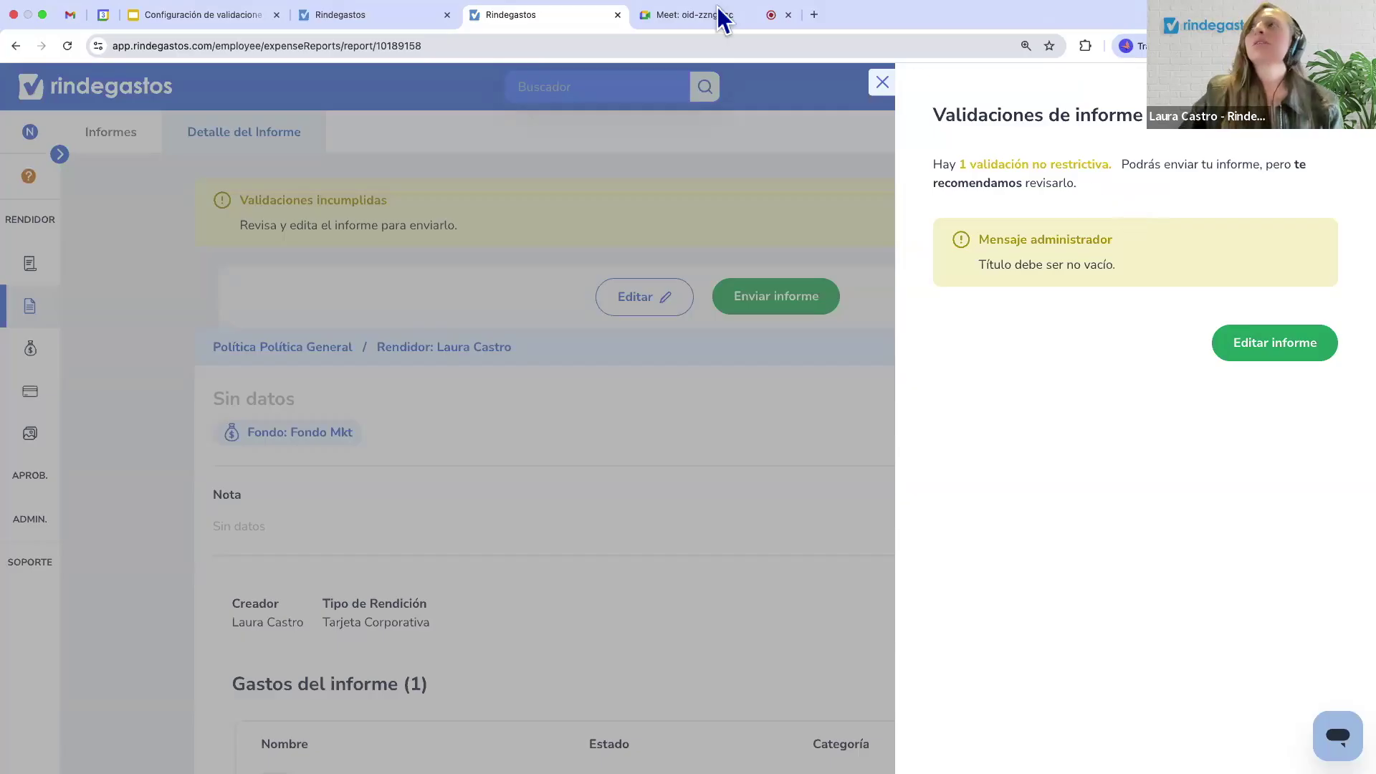
Go back to the Título validation's tab, enable Validación restrictiva in its options and save the changes.
left_click(388, 33)
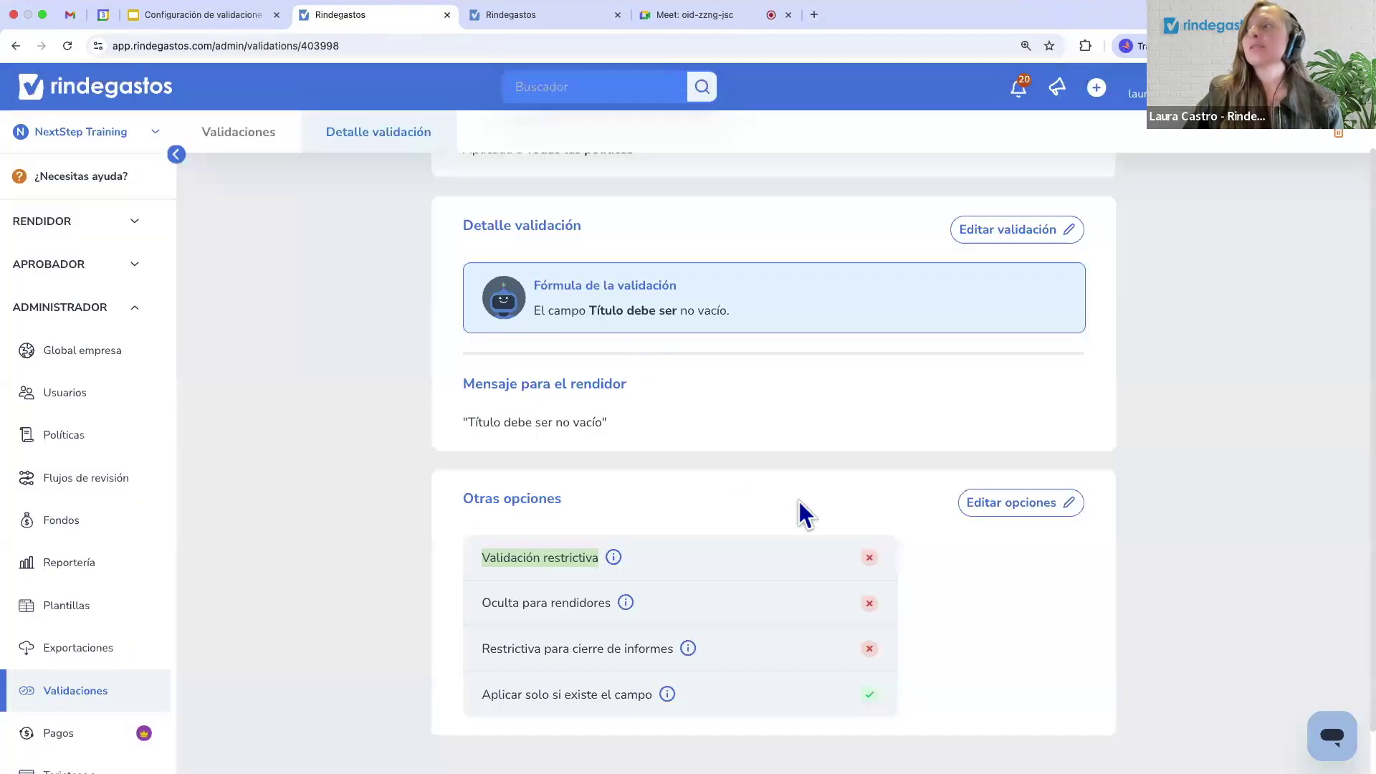
left_click(1005, 506)
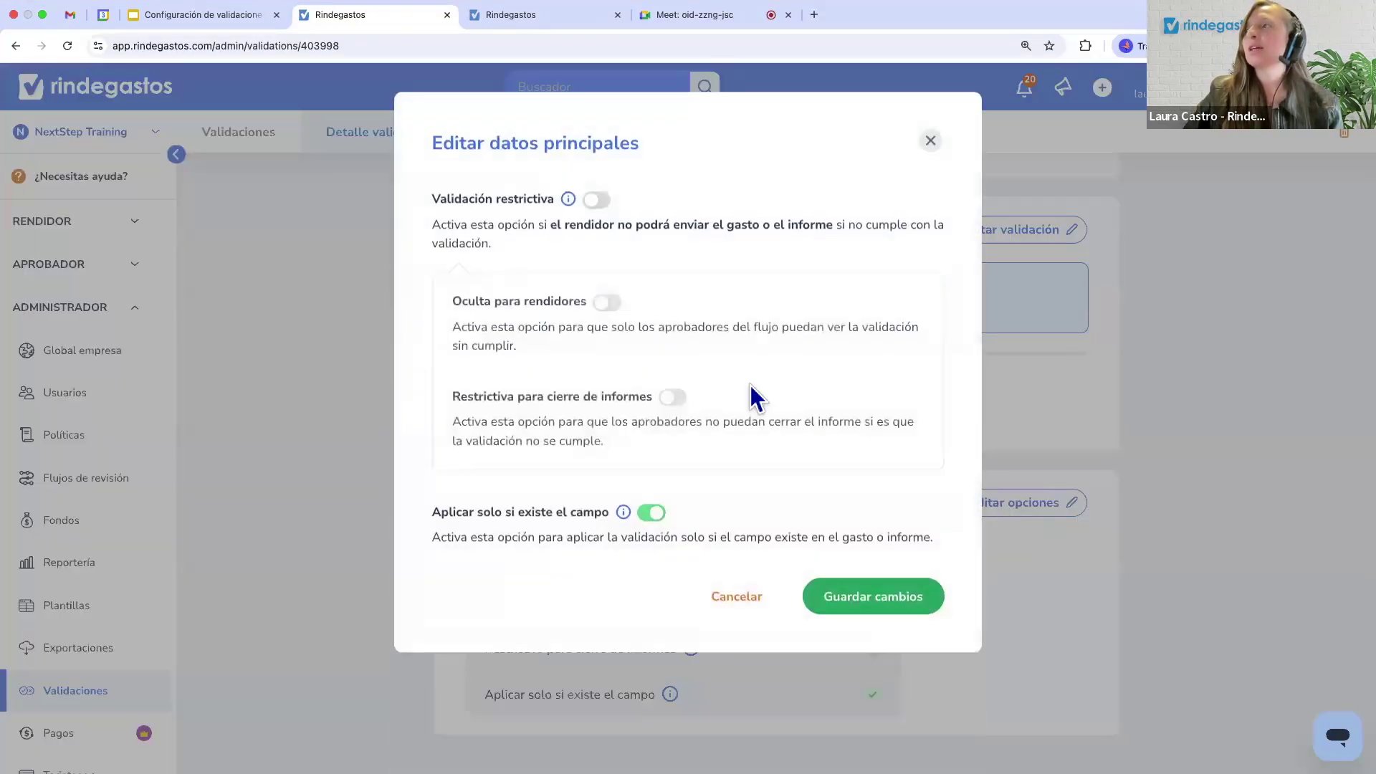
left_click(597, 200)
left_click(881, 384)
Reload the draft report in its browser tab and show its unmet validations.
left_click(523, 21)
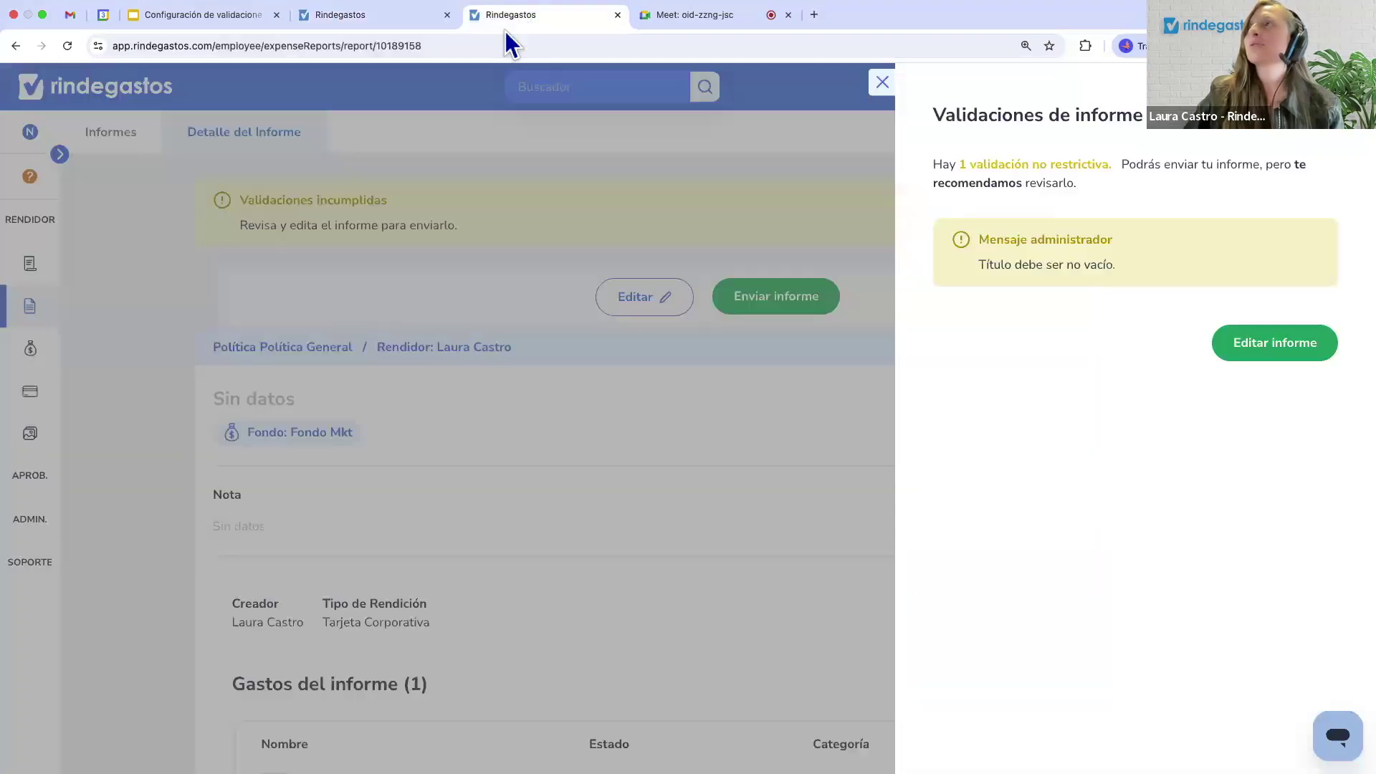
left_click(316, 228)
left_click(67, 46)
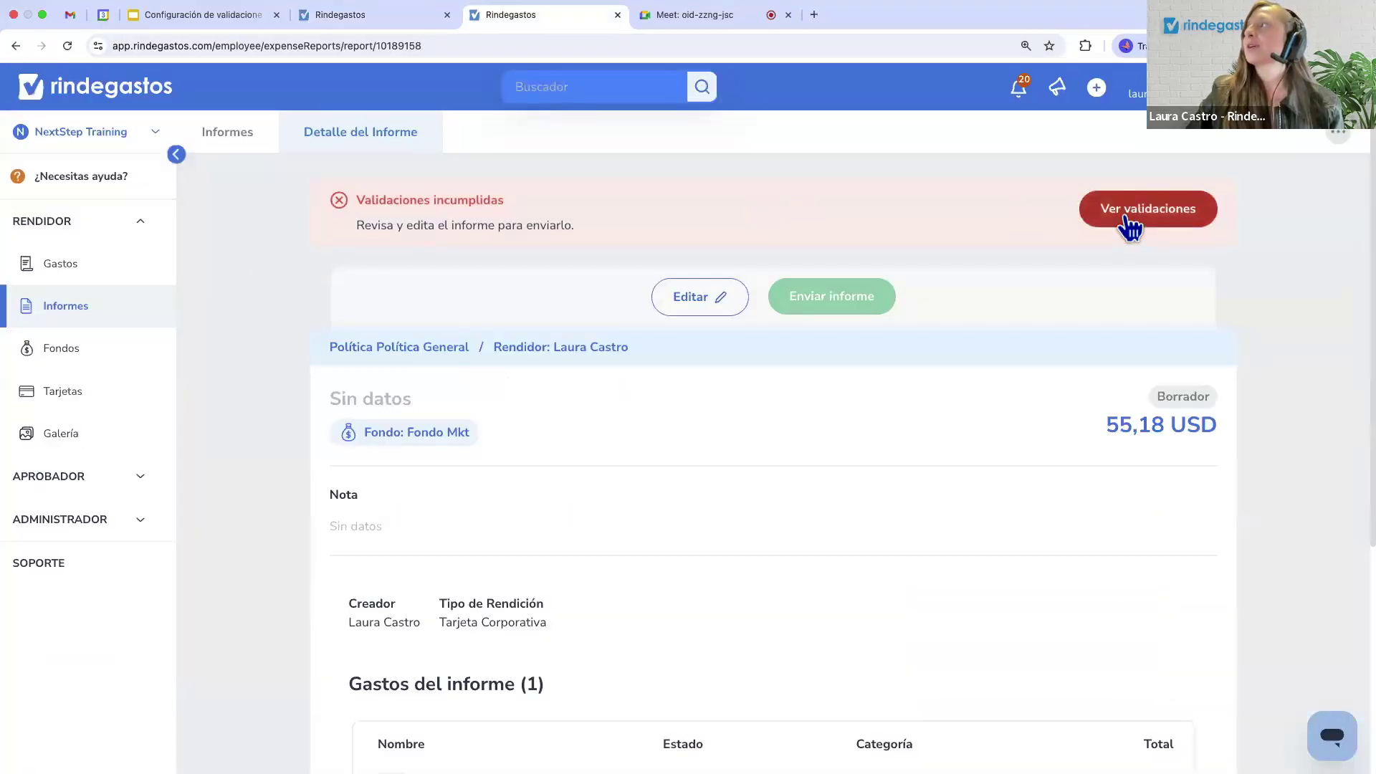
left_click(1130, 228)
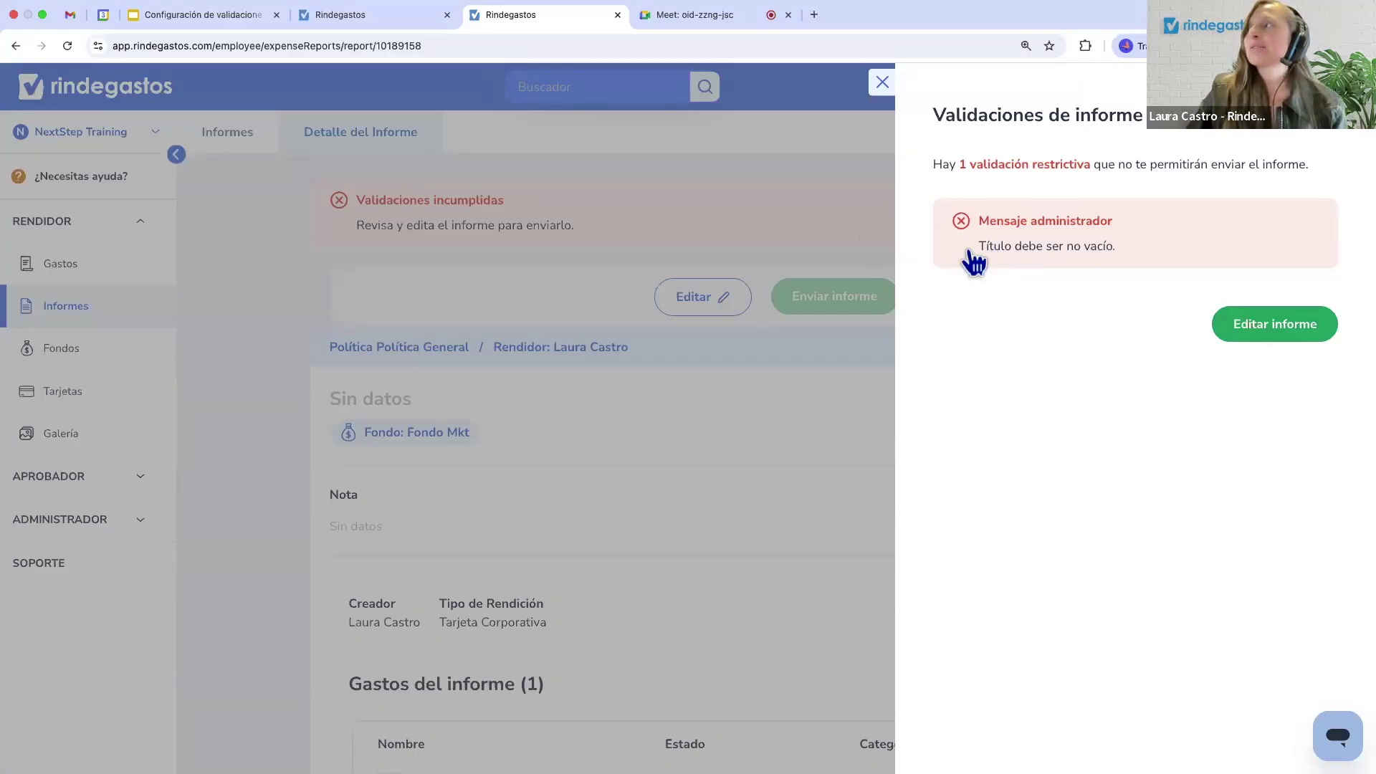
Edit the report to give it the title "Título" and save the changes.
left_click(1276, 330)
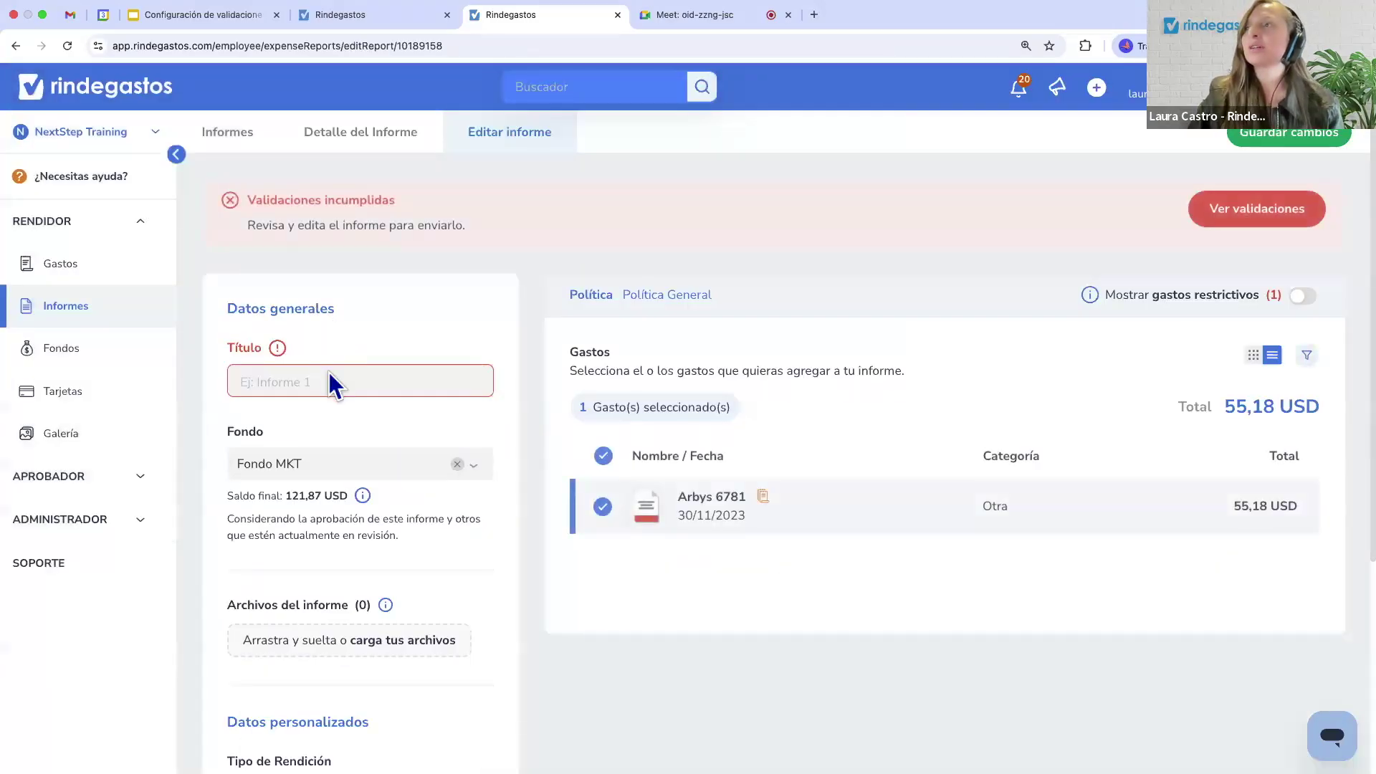
left_click(291, 374)
type("Título")
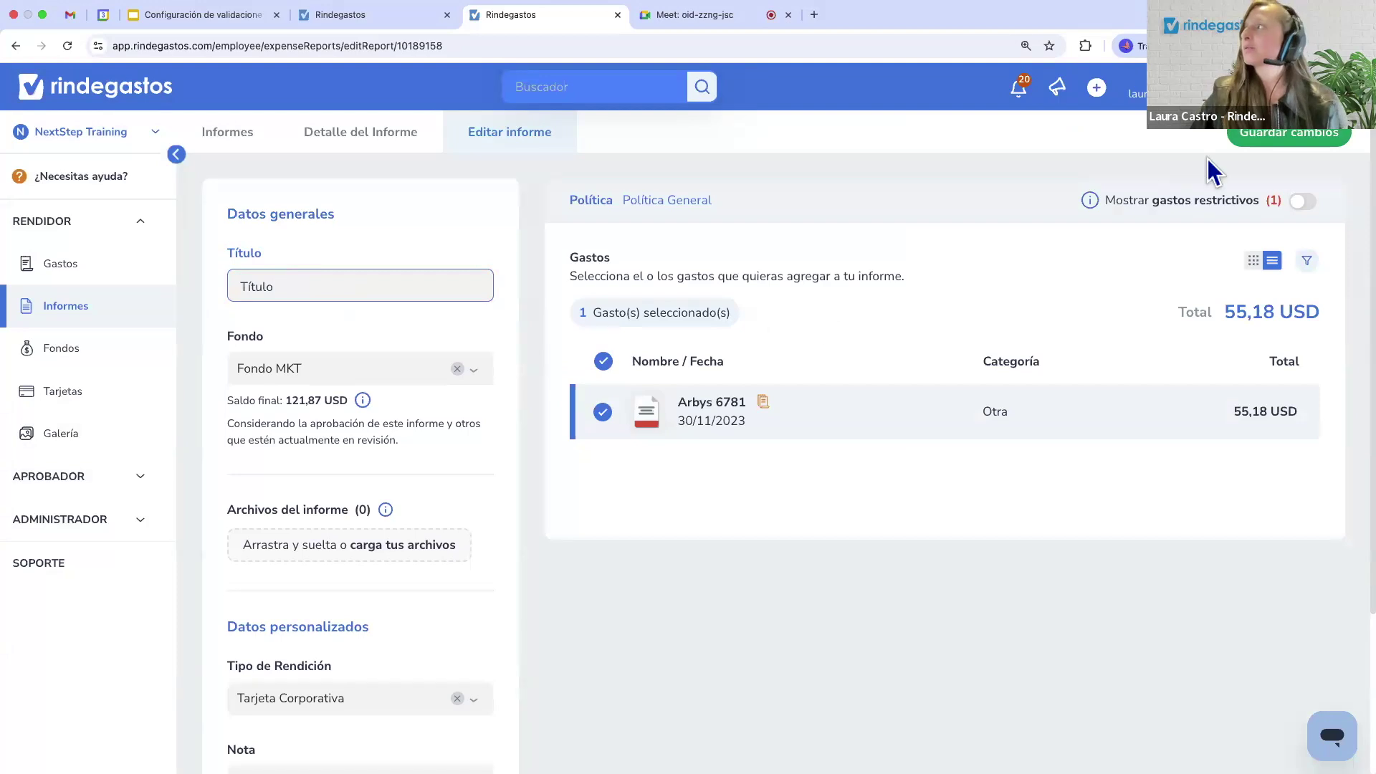
left_click(1252, 140)
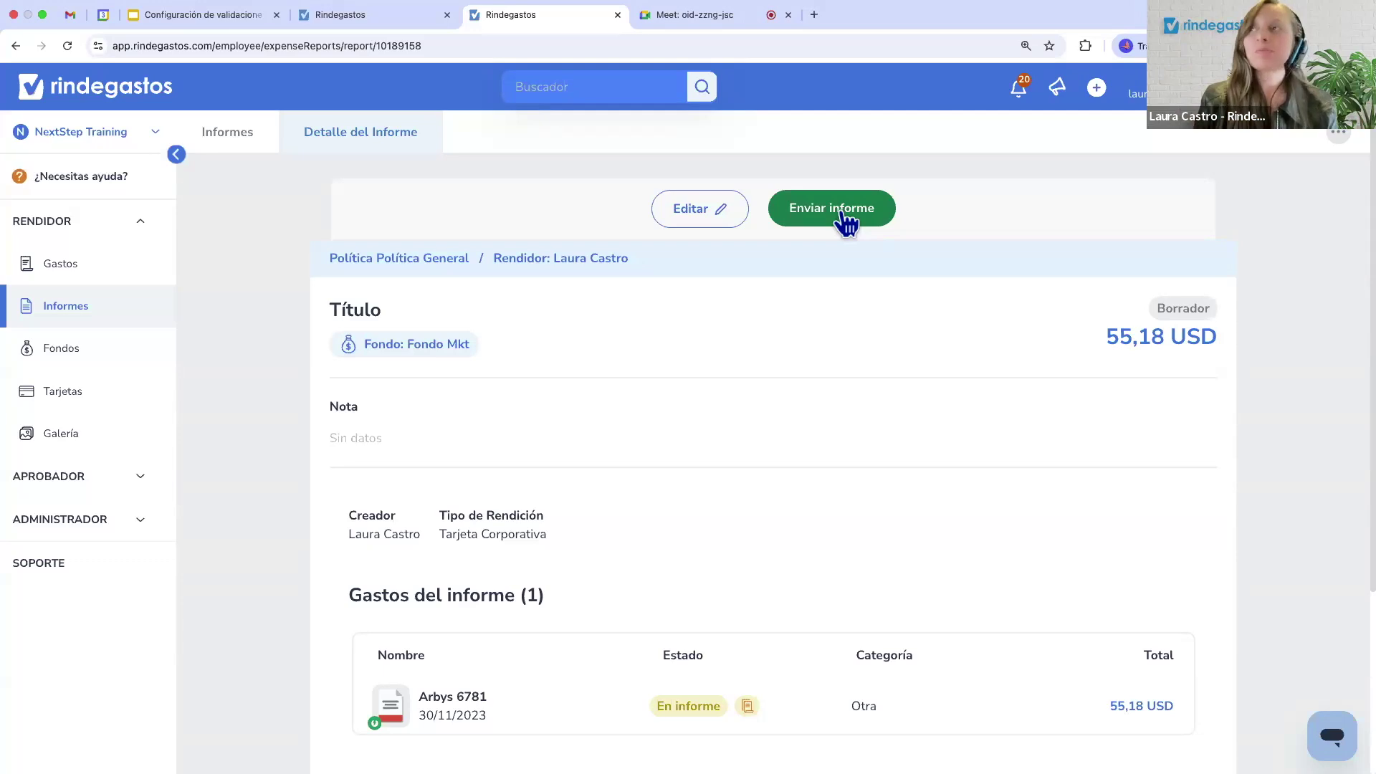
Open the Gastos list, then find the expense Archivos adjuntos validation in the validations list of the other browser tab.
left_click(91, 264)
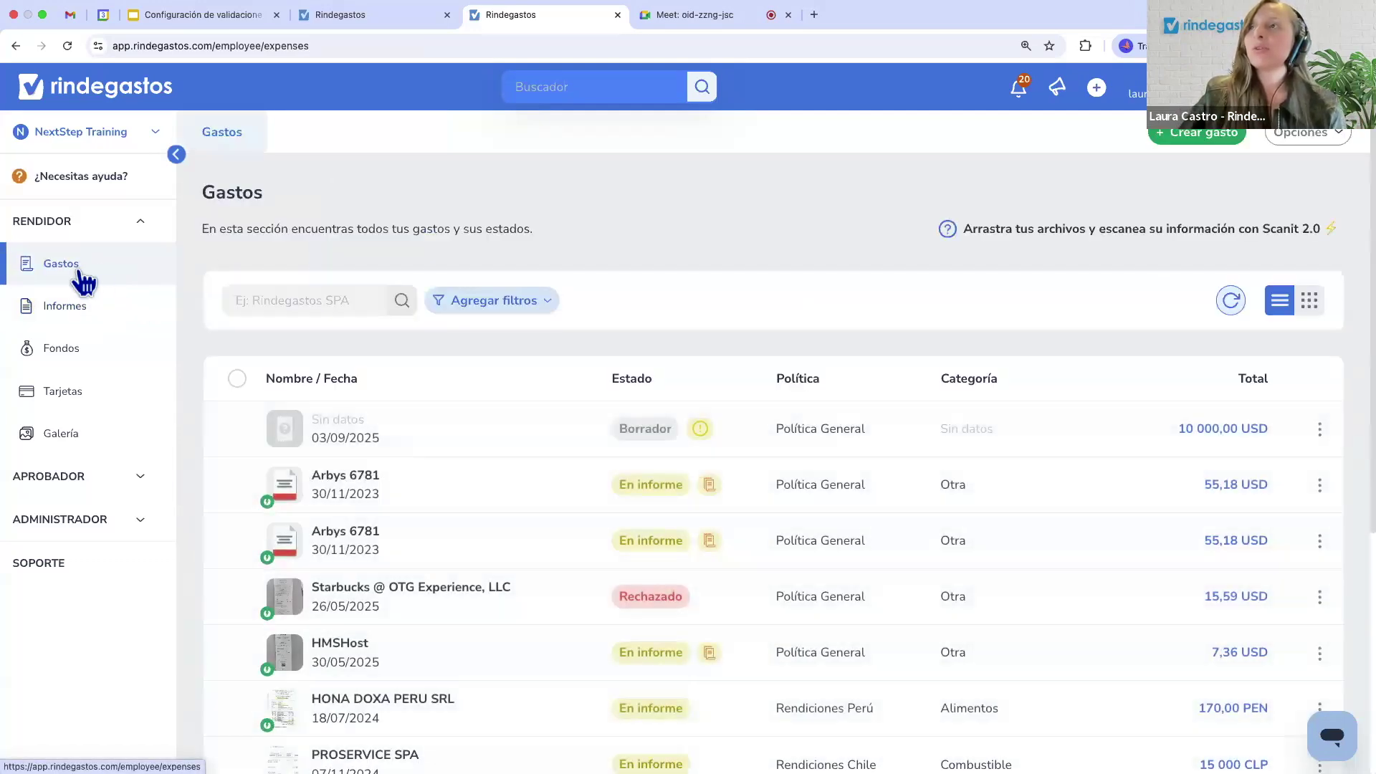
left_click(318, 17)
left_click(250, 134)
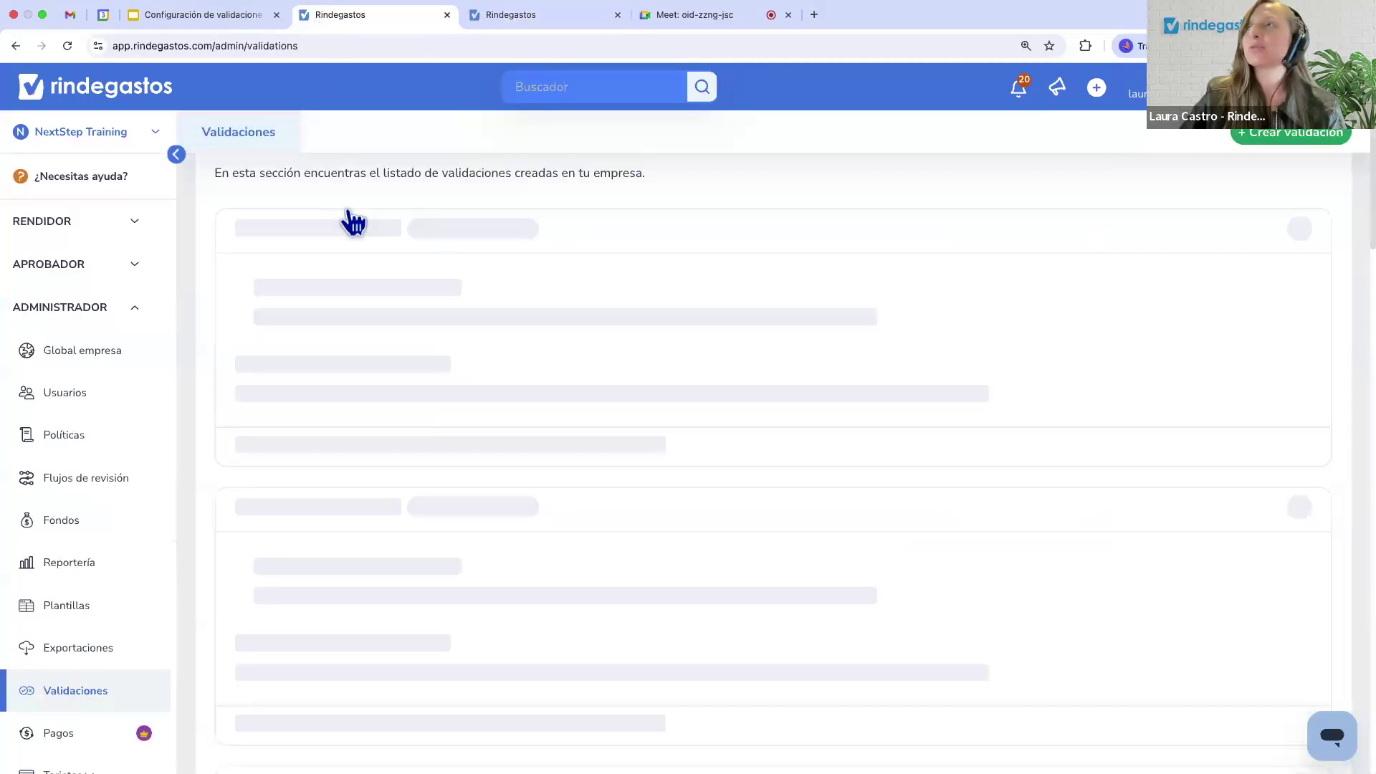
scroll(400, 388, "down", 5)
scroll(400, 387, "down", 5)
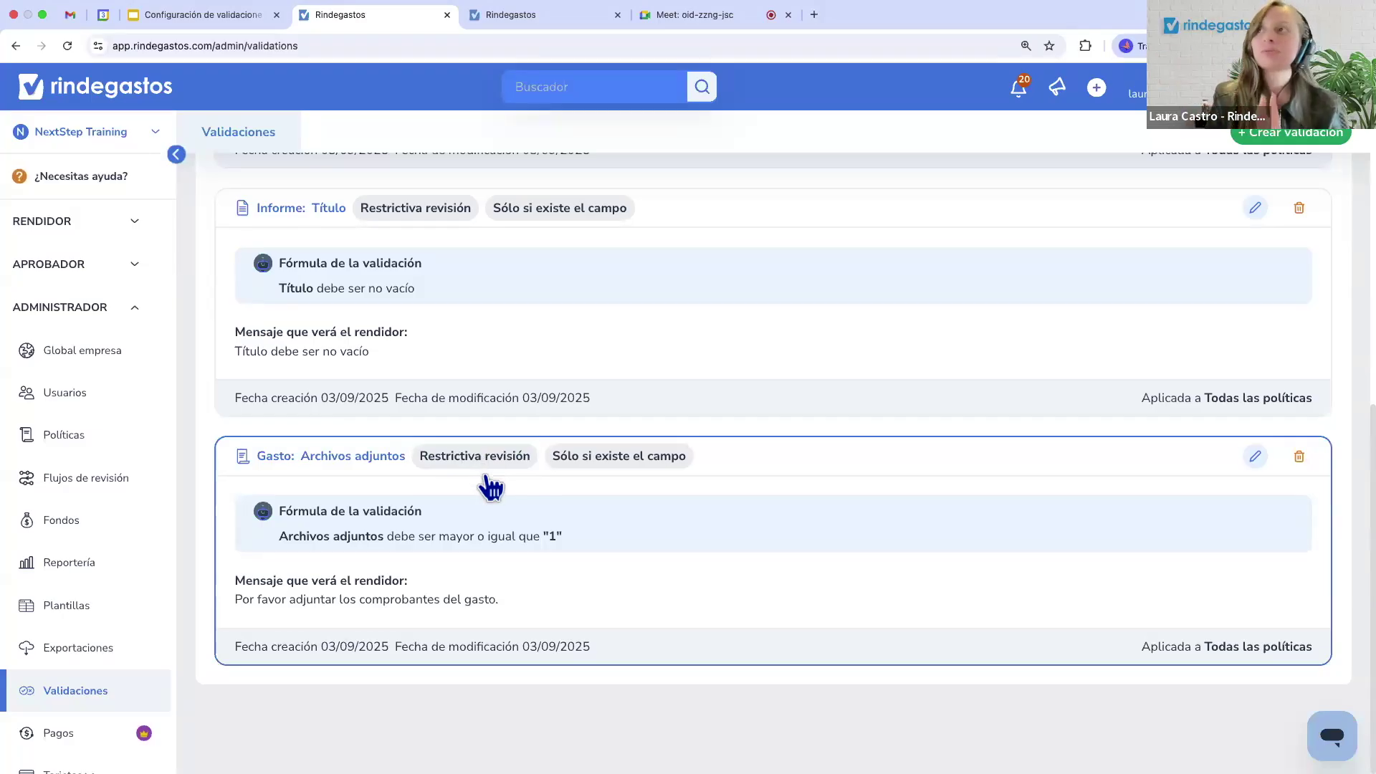
Create a simple expense under Política General in the Gastos tab and save it without a provider, total or attachment.
left_click(513, 18)
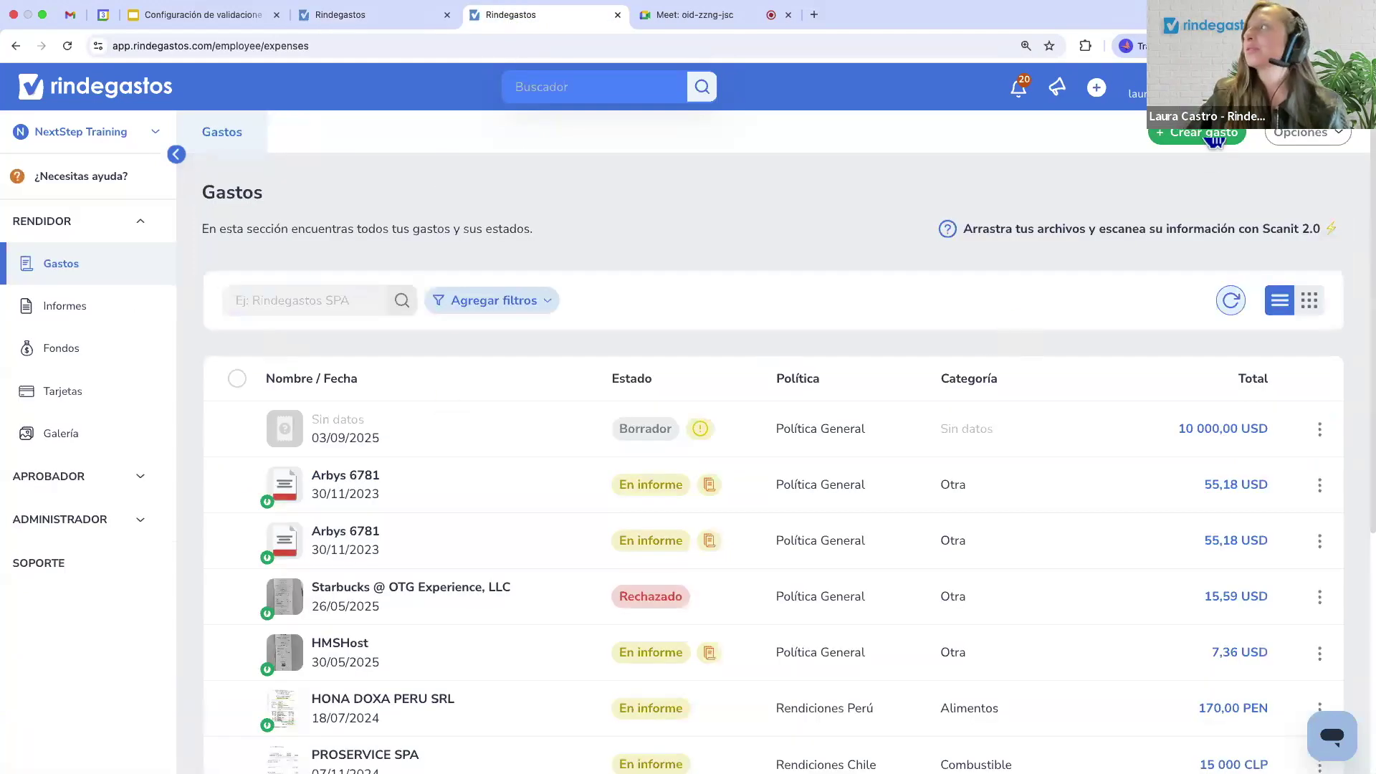
left_click(1190, 133)
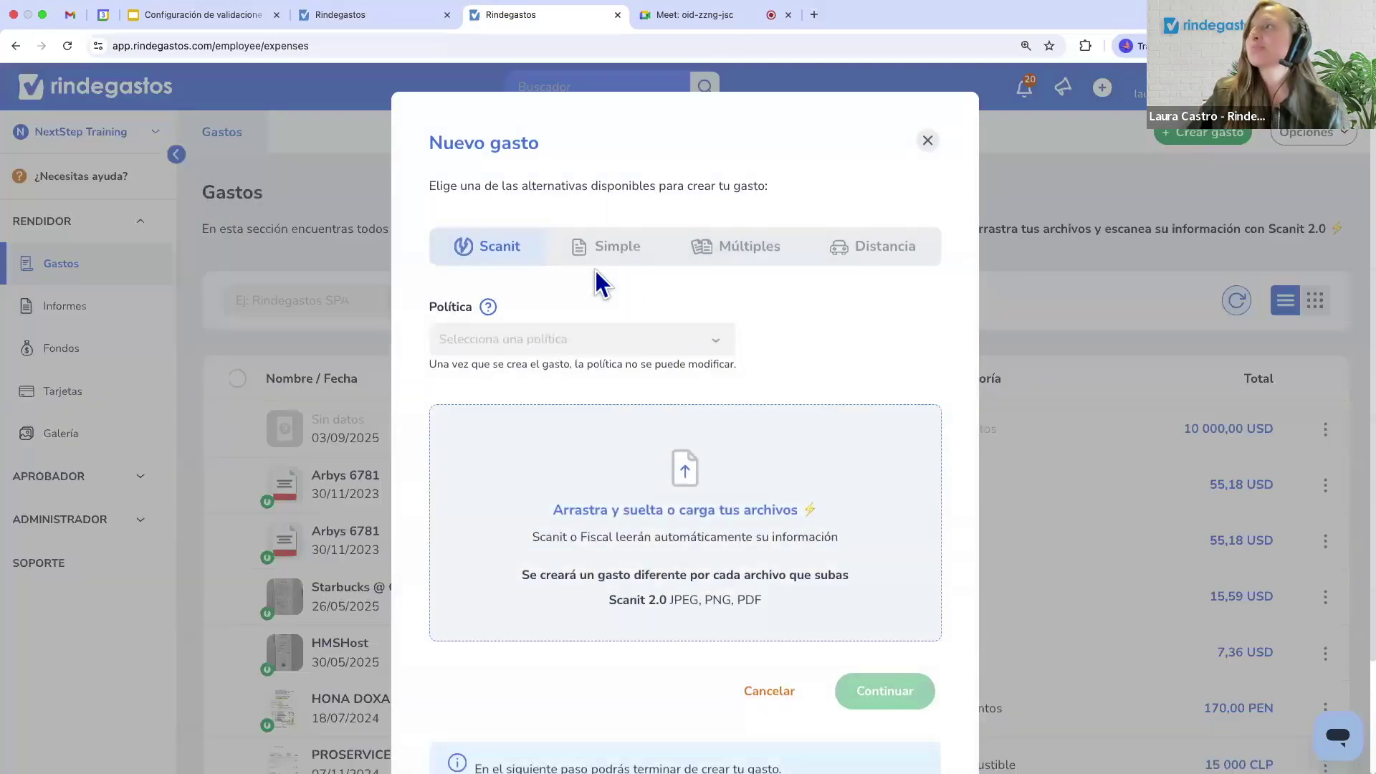
left_click(601, 265)
left_click(606, 341)
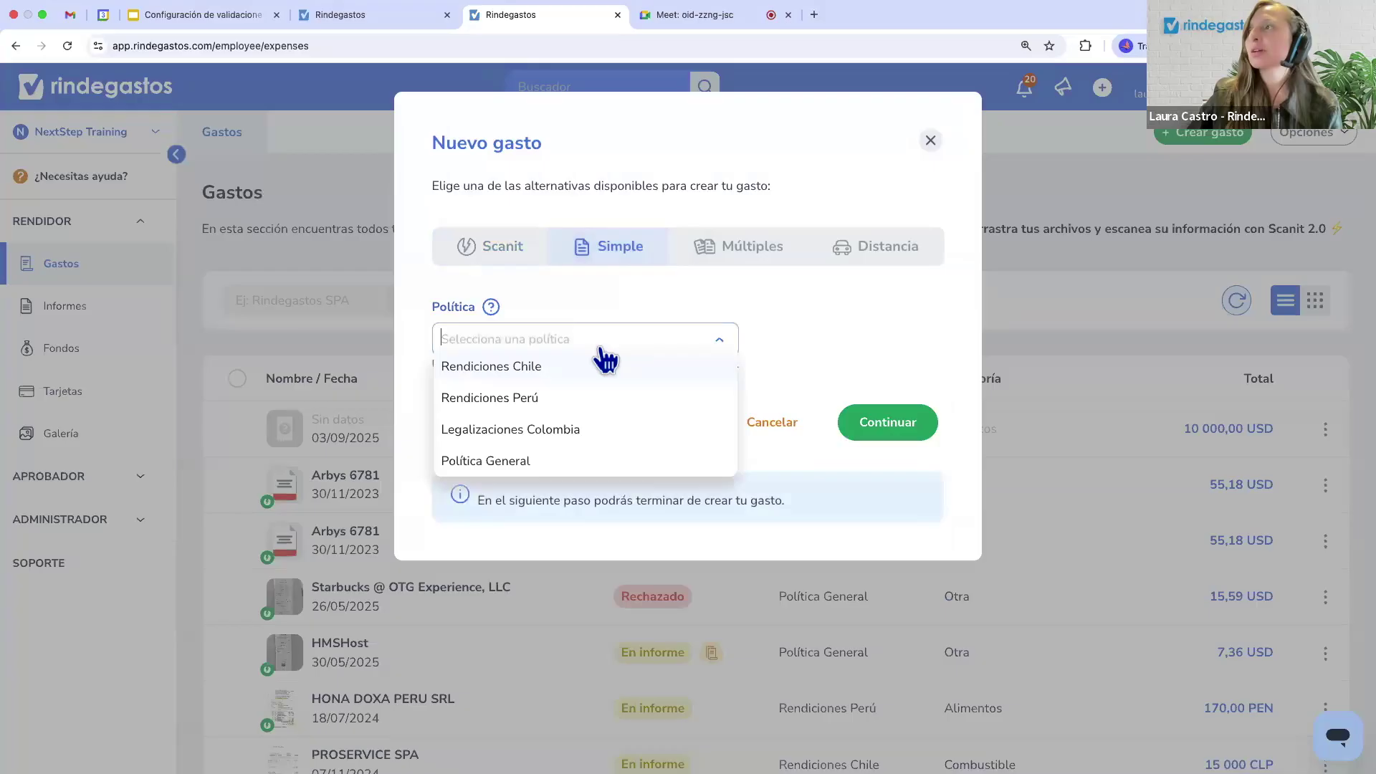
left_click(573, 464)
left_click(885, 439)
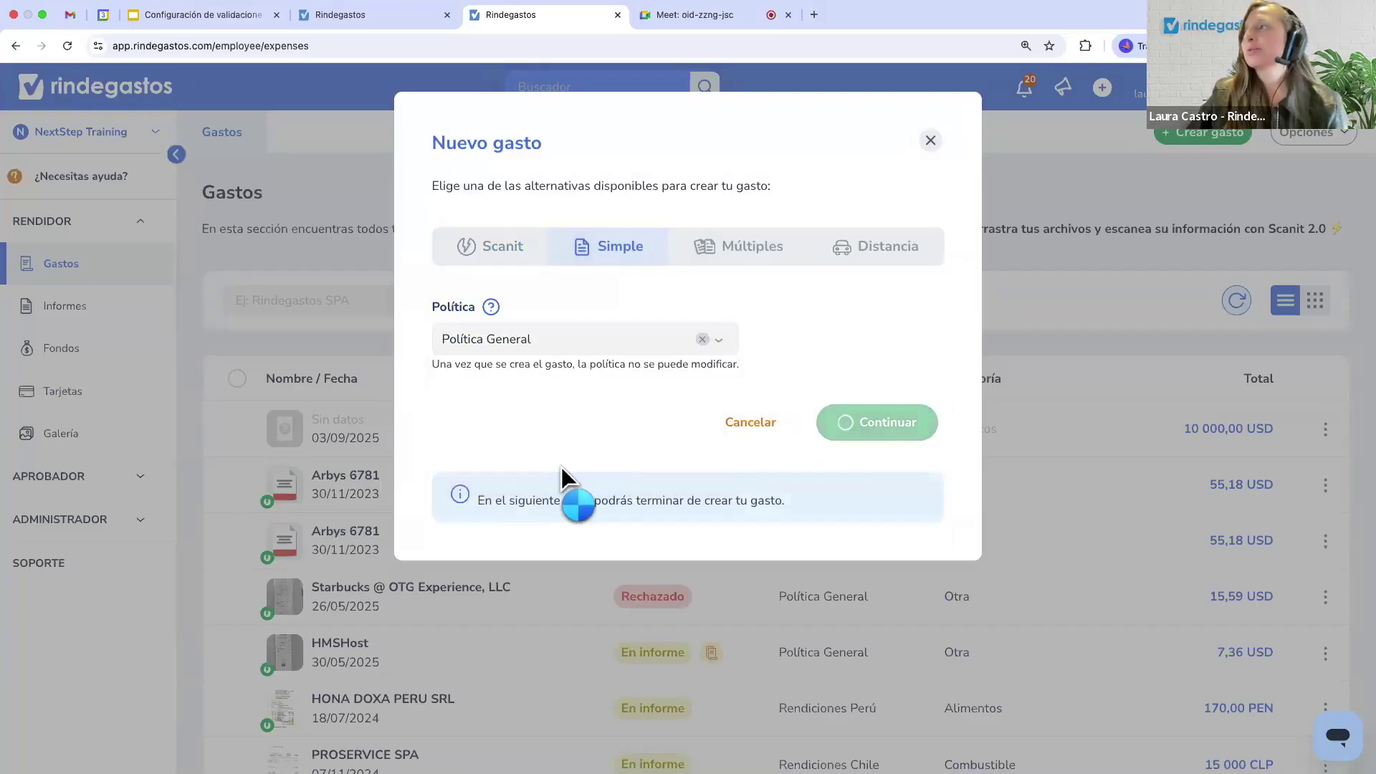
scroll(564, 472, "down", 1)
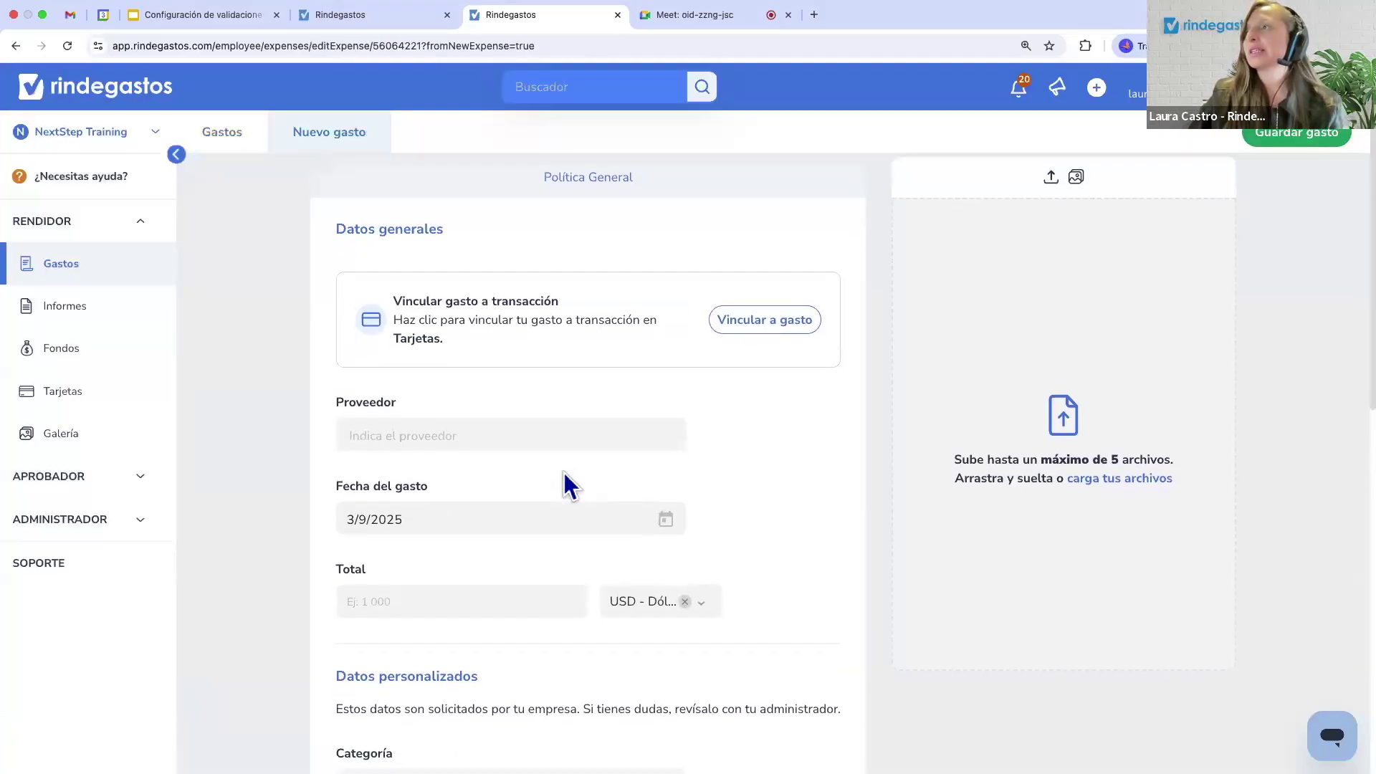
left_click(1265, 136)
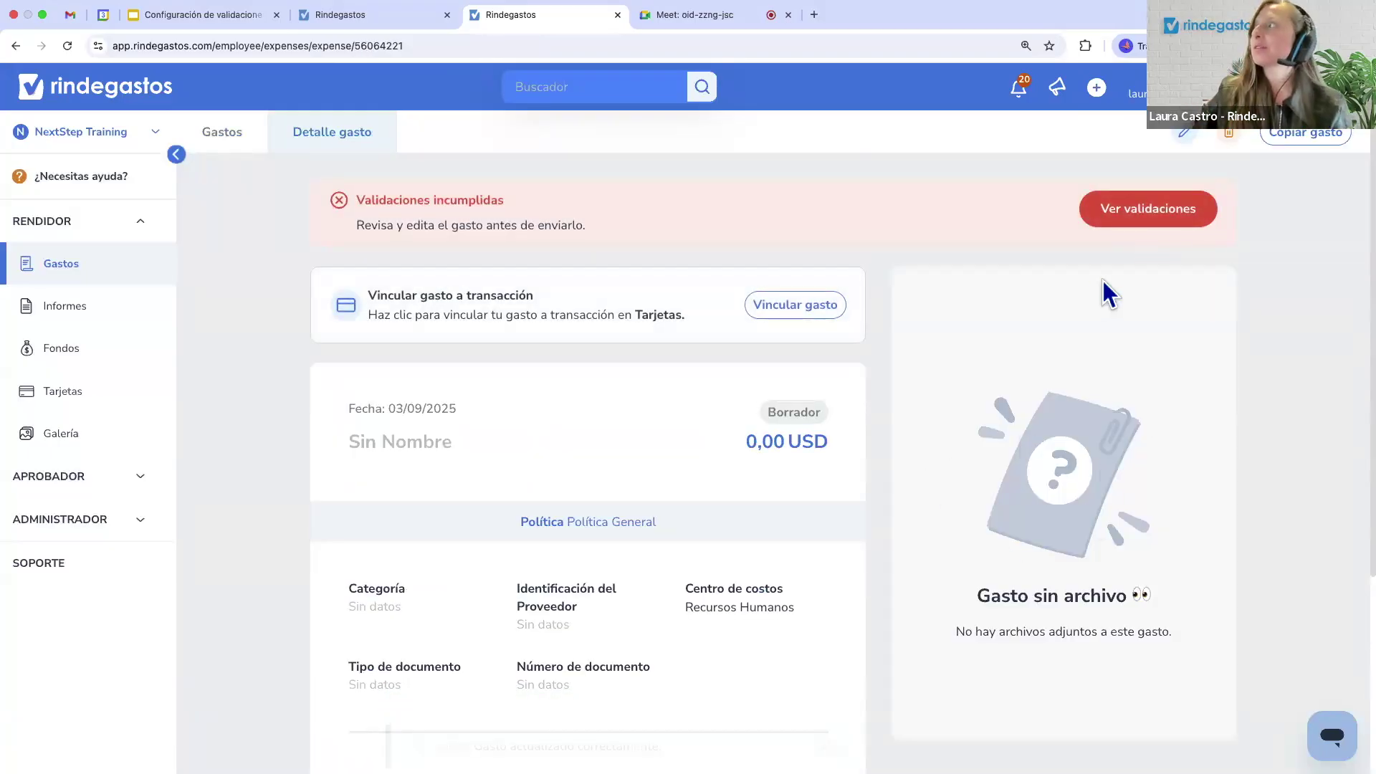
Show the new expense's unmet validations and highlight the administrator's message.
left_click(1127, 215)
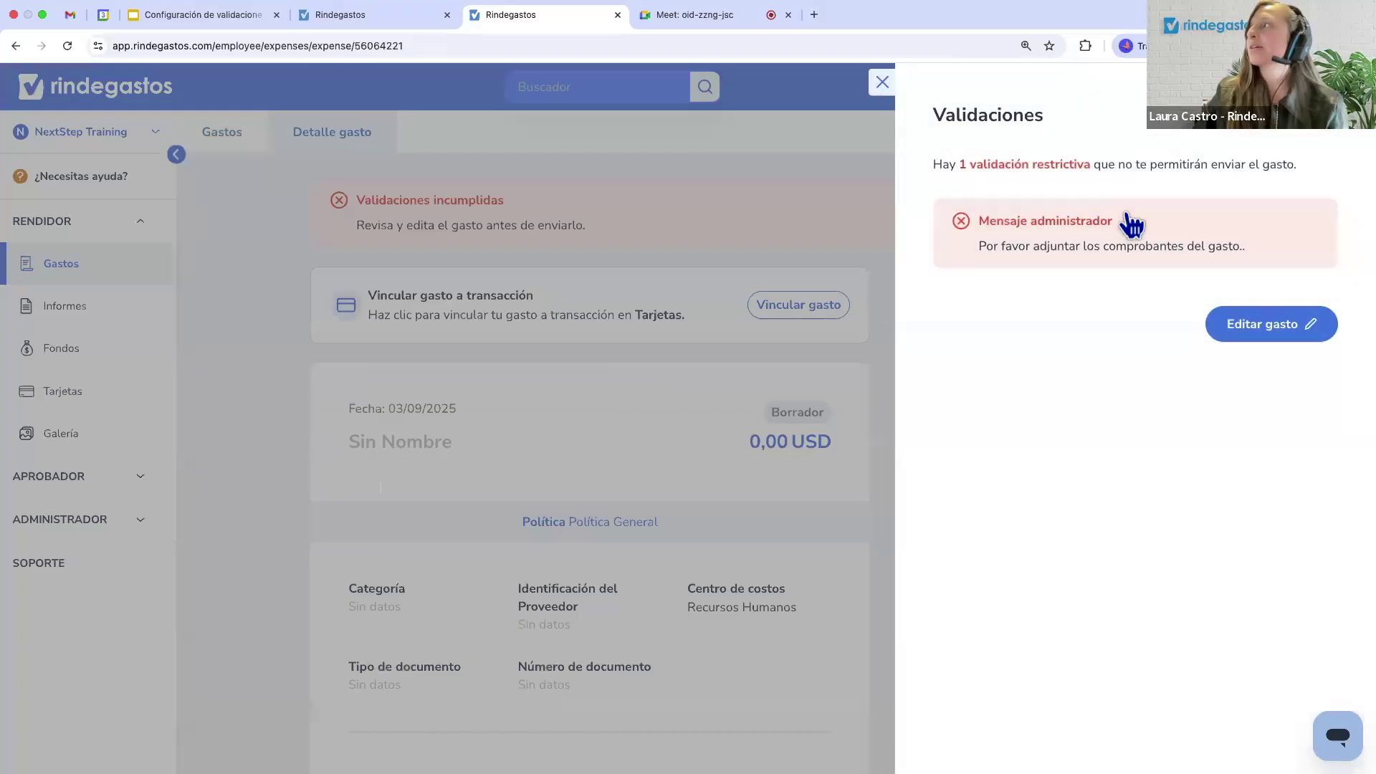
left_click_drag(1273, 258, 976, 255)
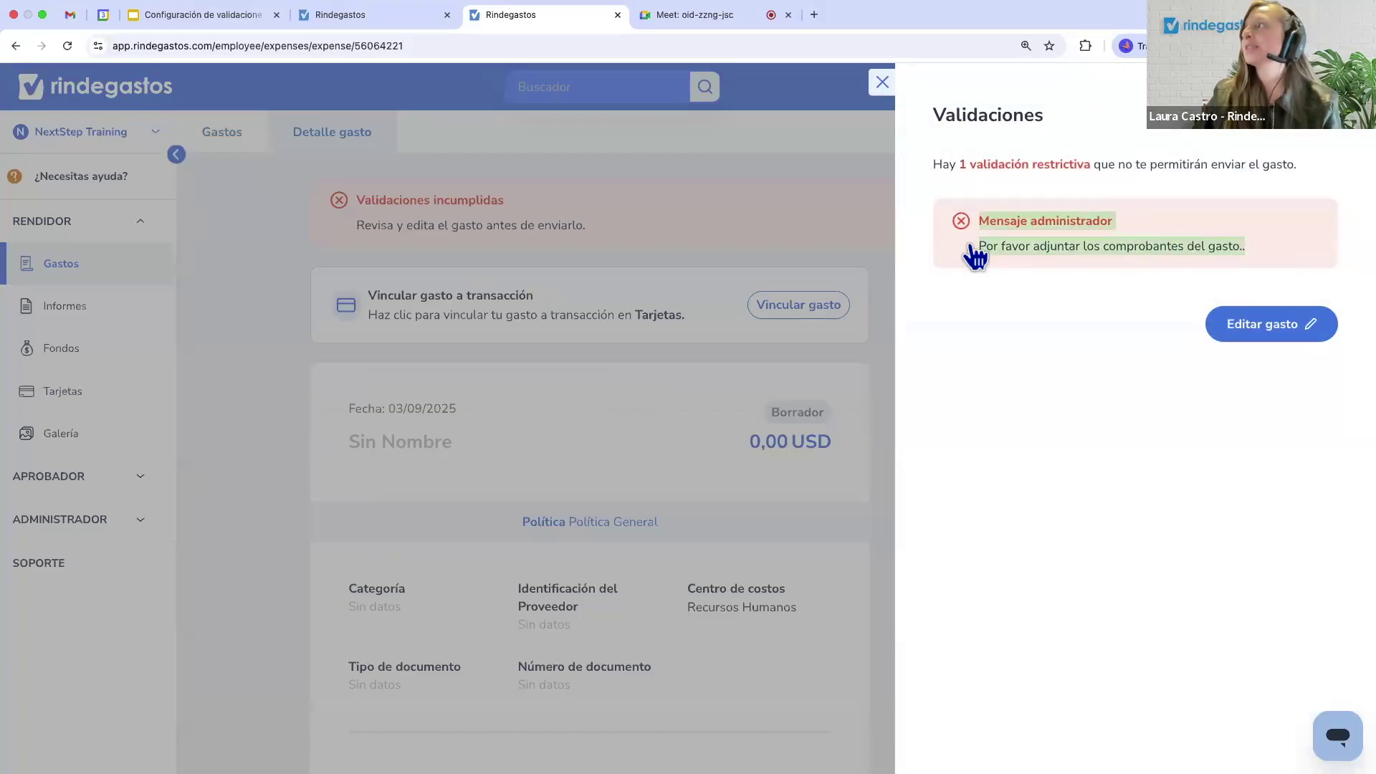
left_click(989, 305)
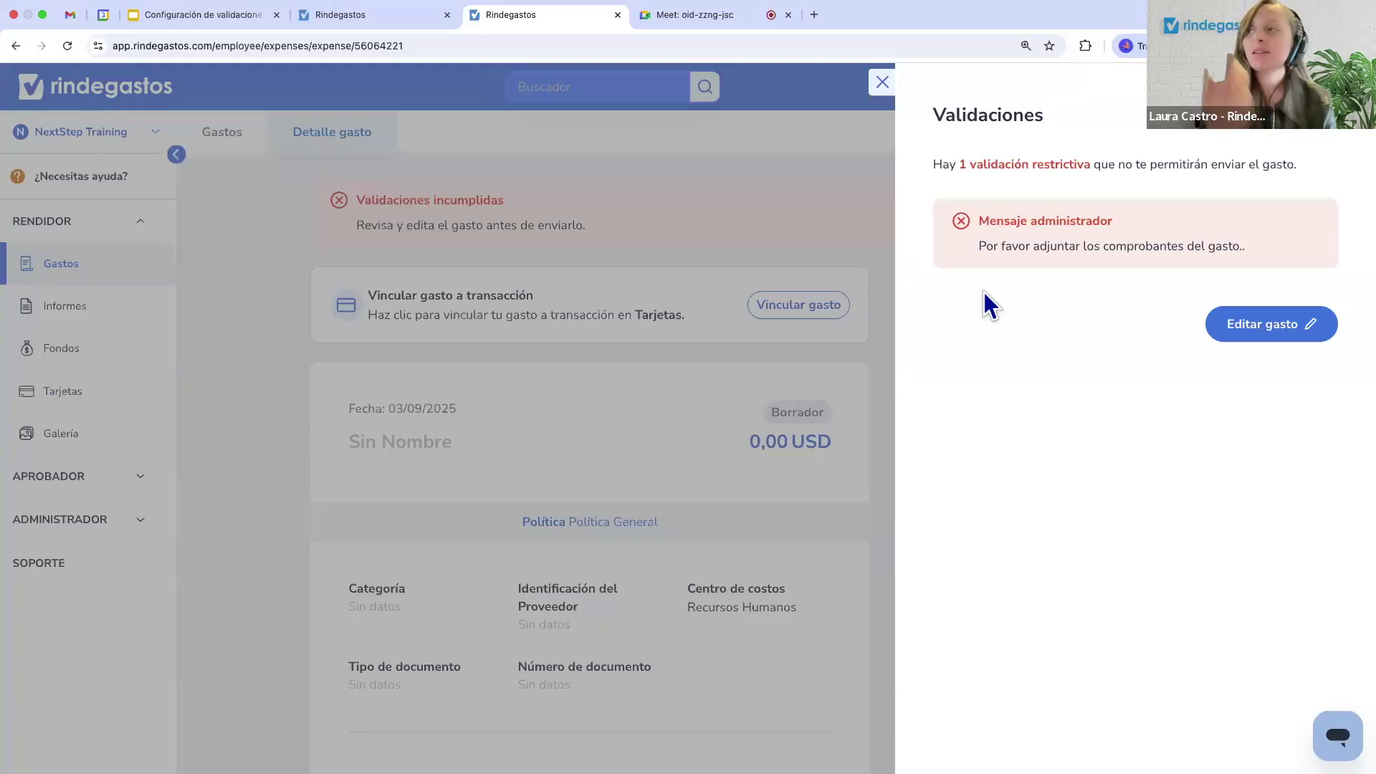
Edit the expense to attach Factura 1 usd.jpeg from the Facturas USD folder in Documentos para capacitaciones, and save it.
left_click(1252, 328)
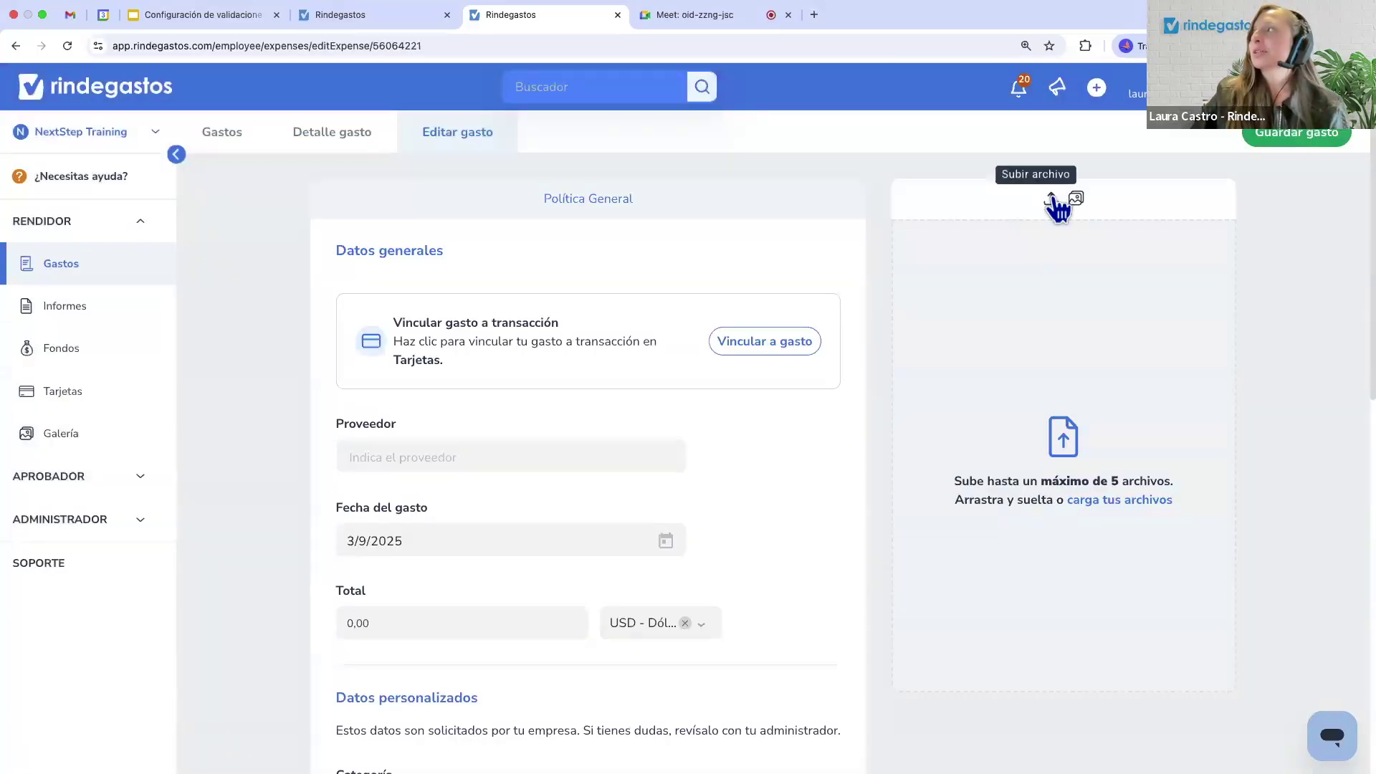
left_click(940, 433)
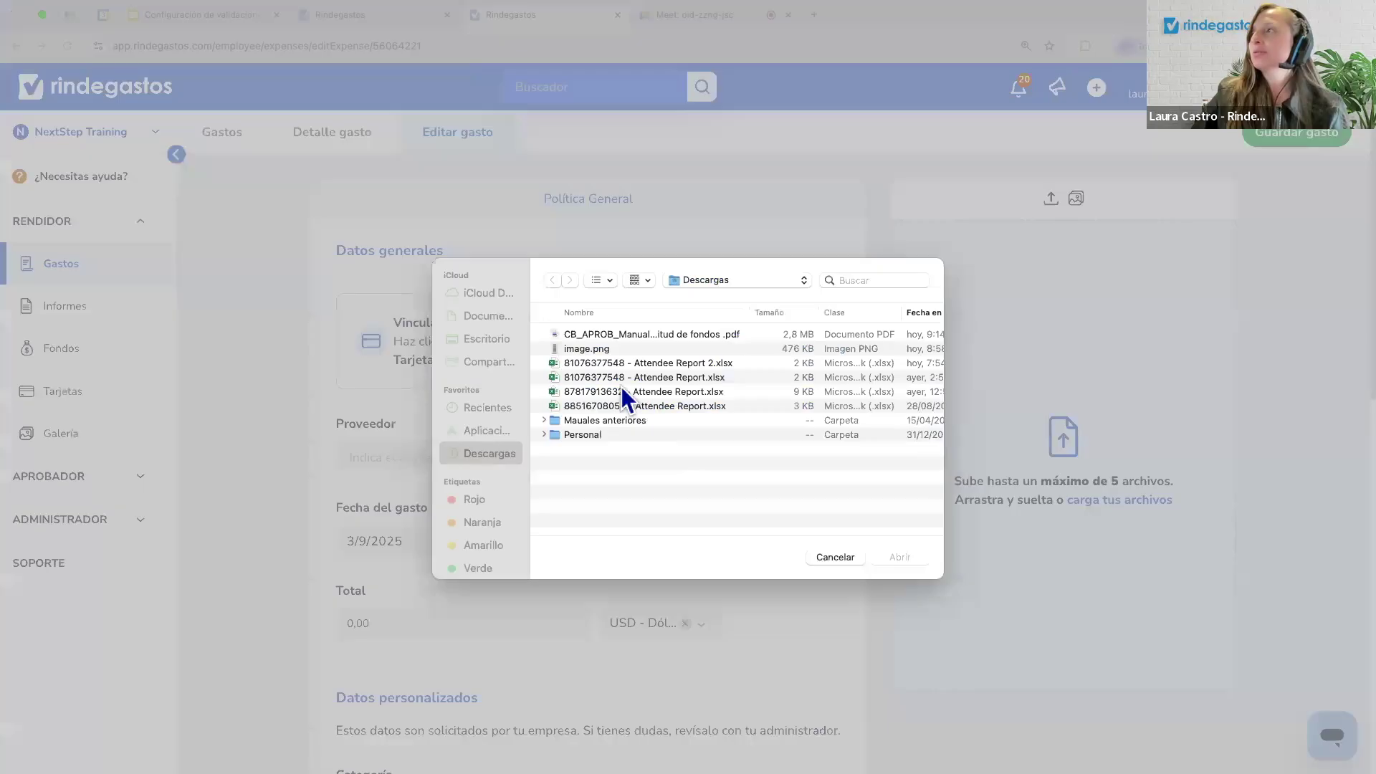
left_click(487, 339)
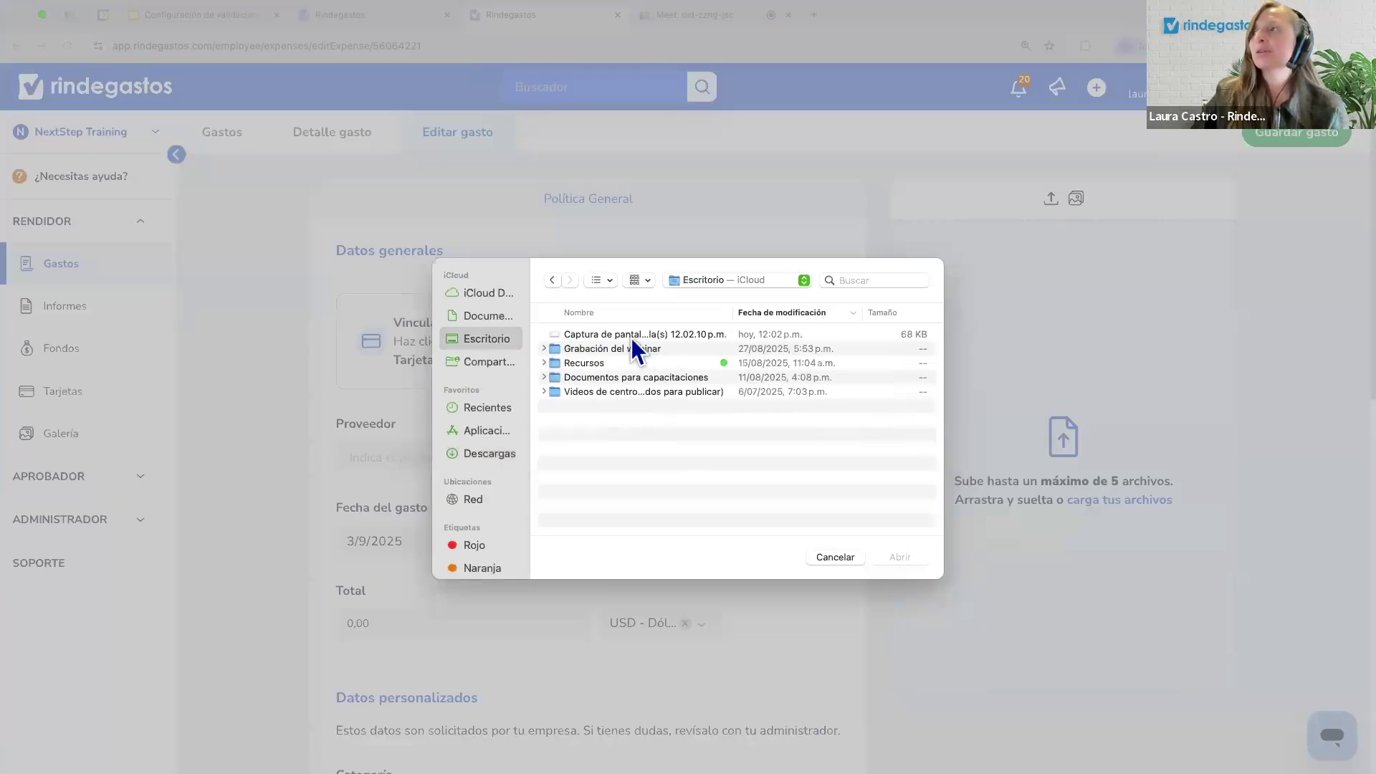
double_click(602, 380)
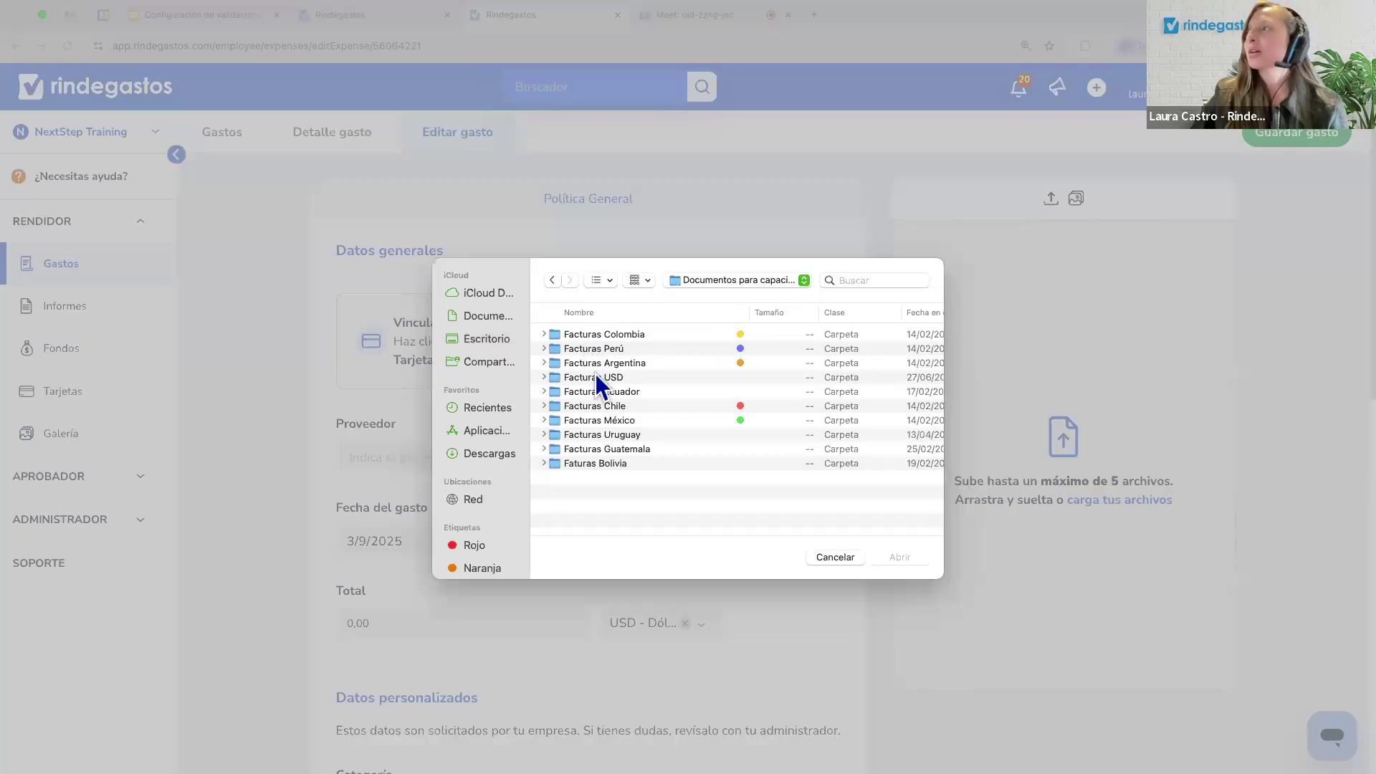
double_click(597, 377)
left_click(595, 377)
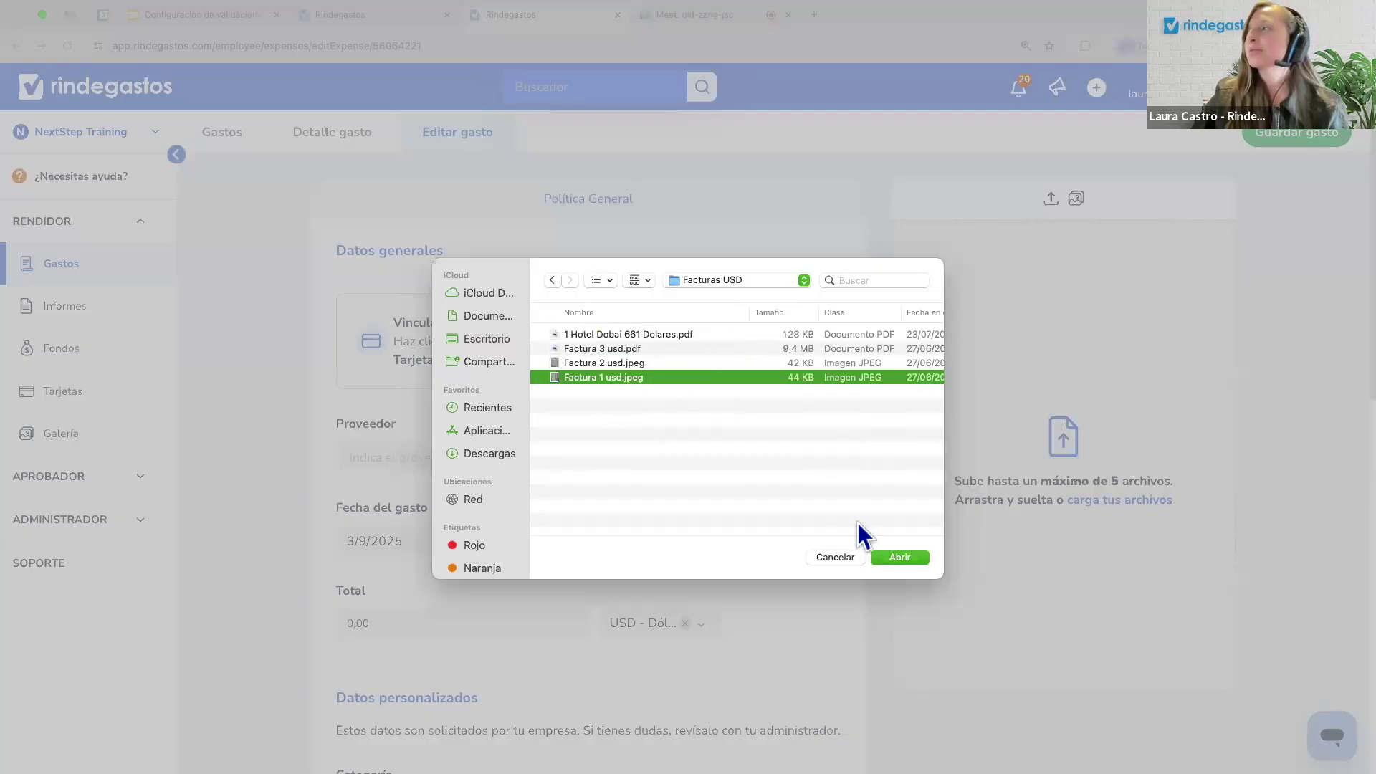
left_click(884, 556)
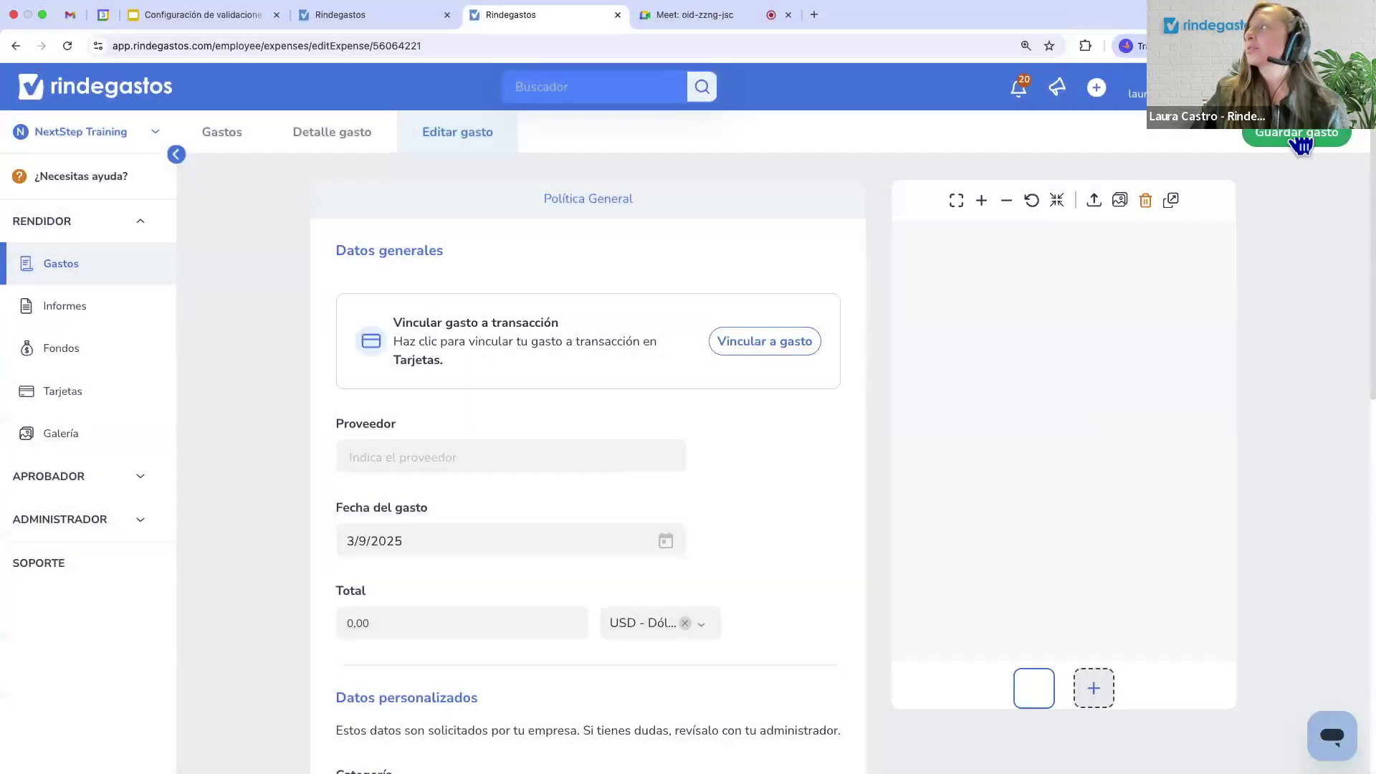
left_click(1300, 146)
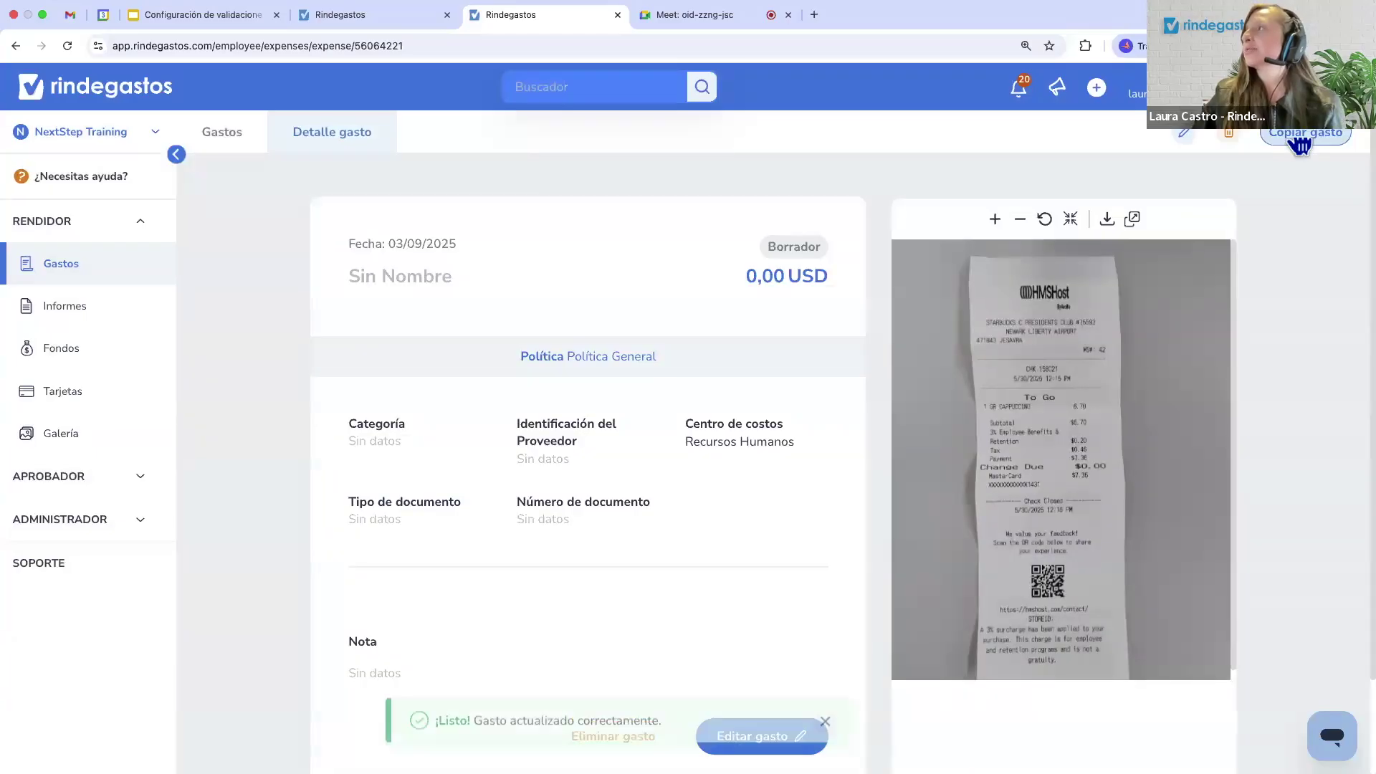
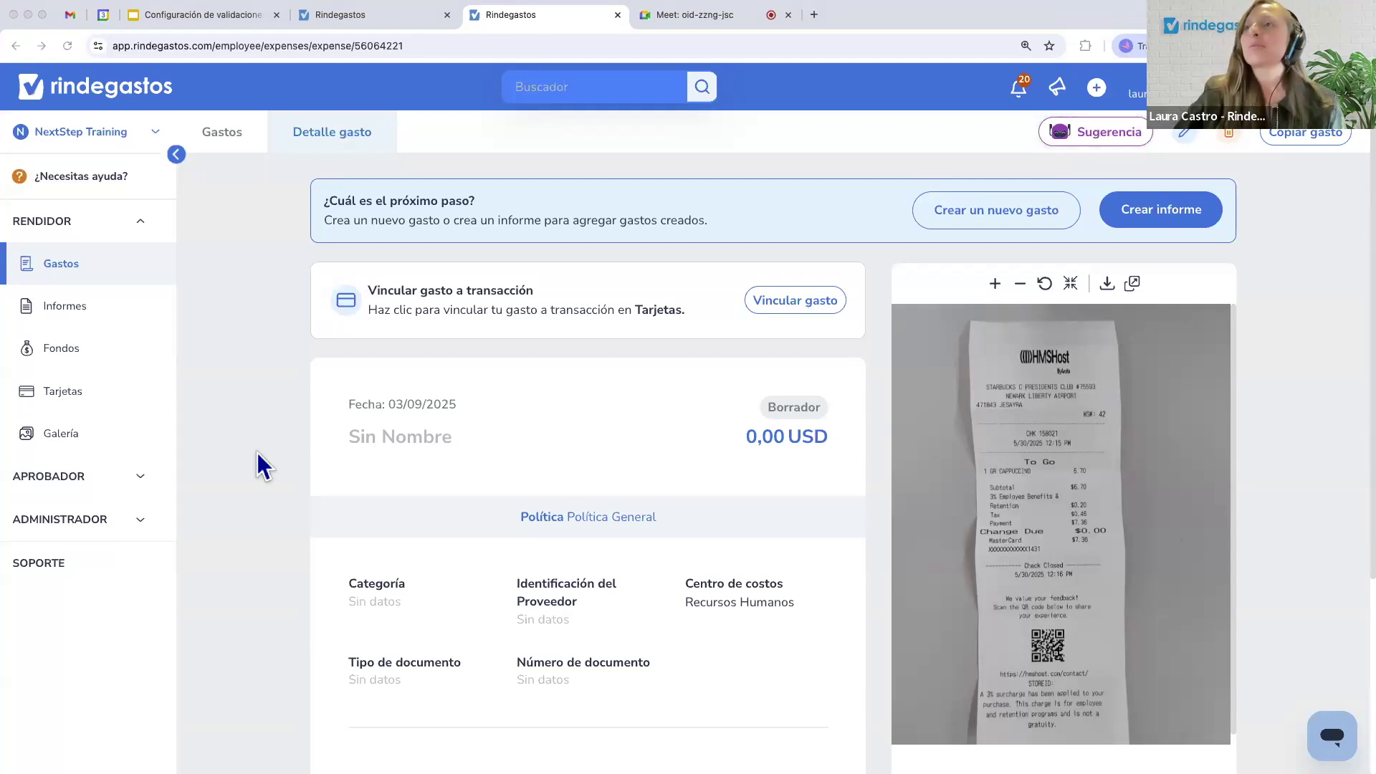
Open the approver's reports awaiting review and look through reports 42, 44 and 48, including the expenses of Gastos Similares.
left_click(95, 477)
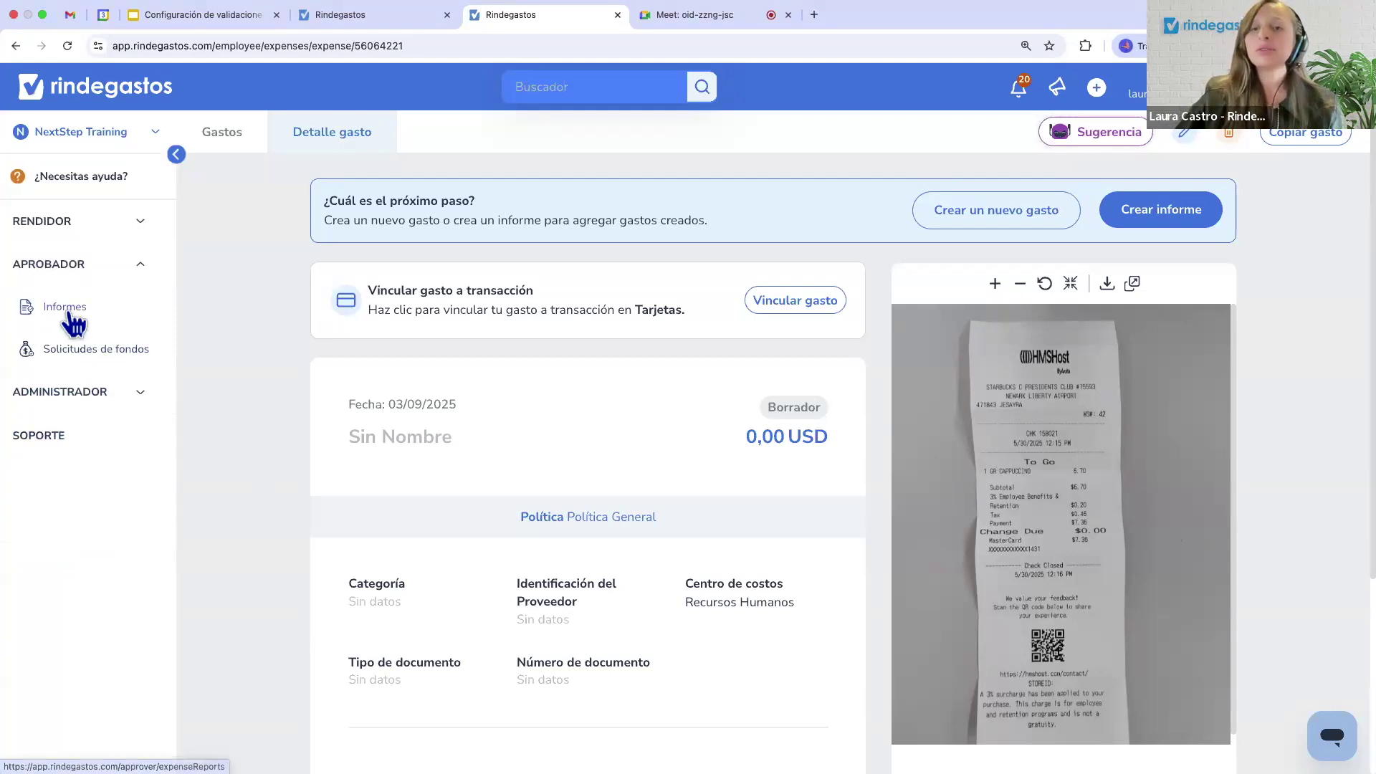
left_click(67, 308)
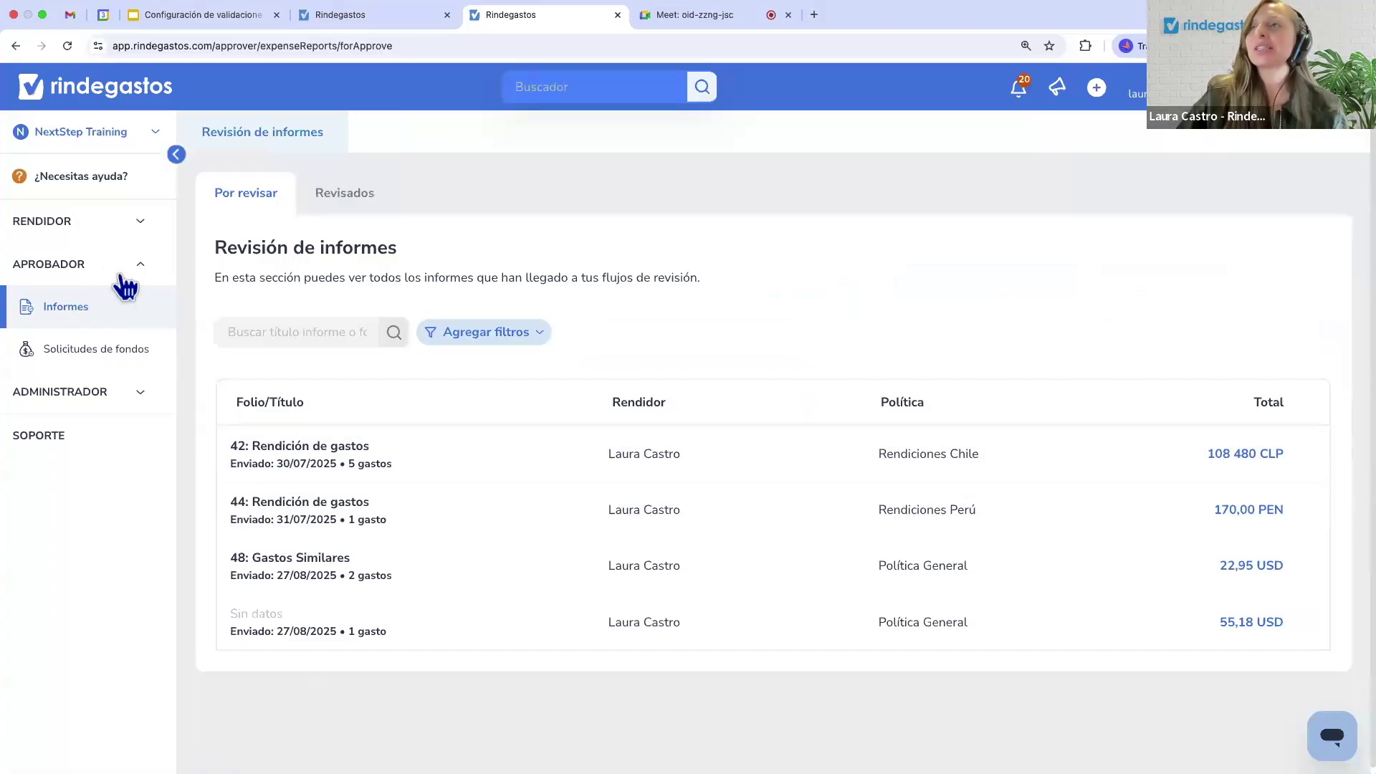
left_click(285, 473)
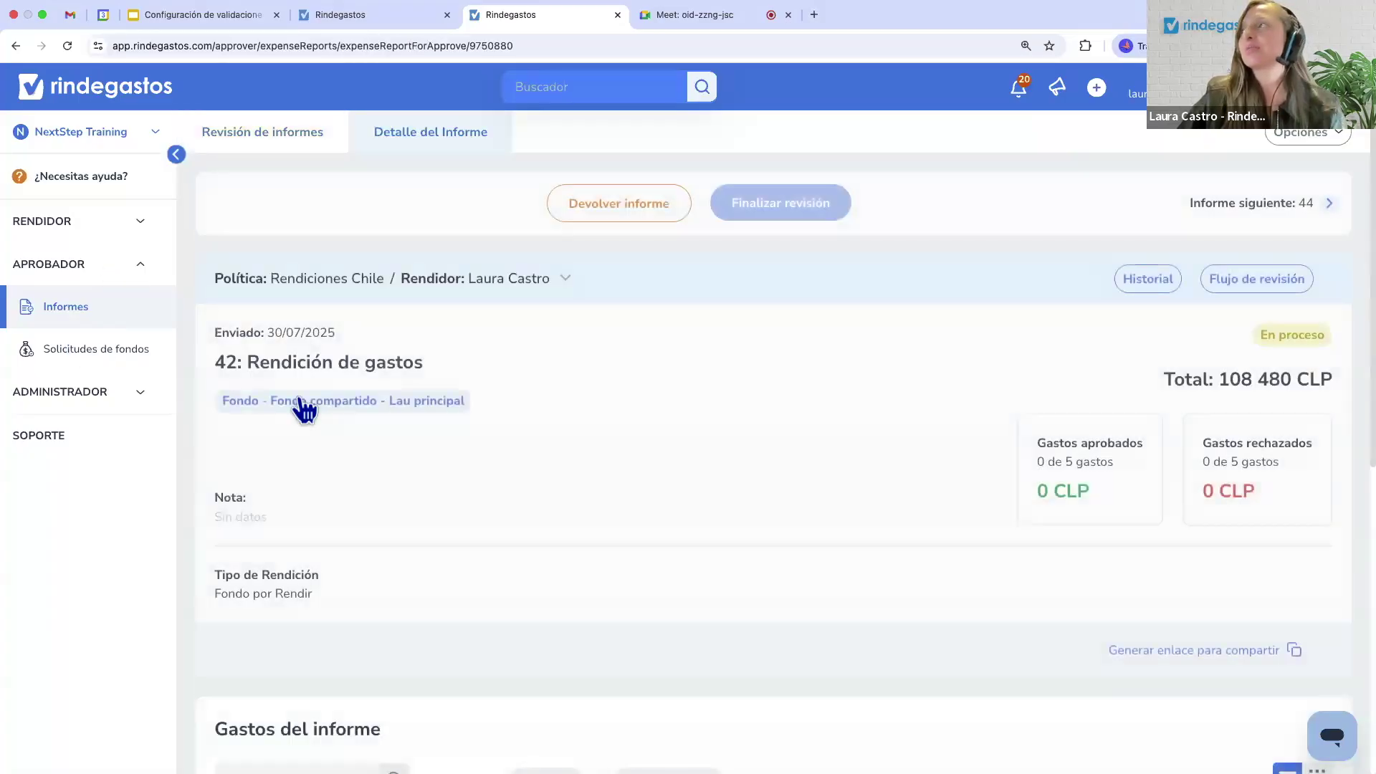
left_click(260, 154)
left_click(313, 515)
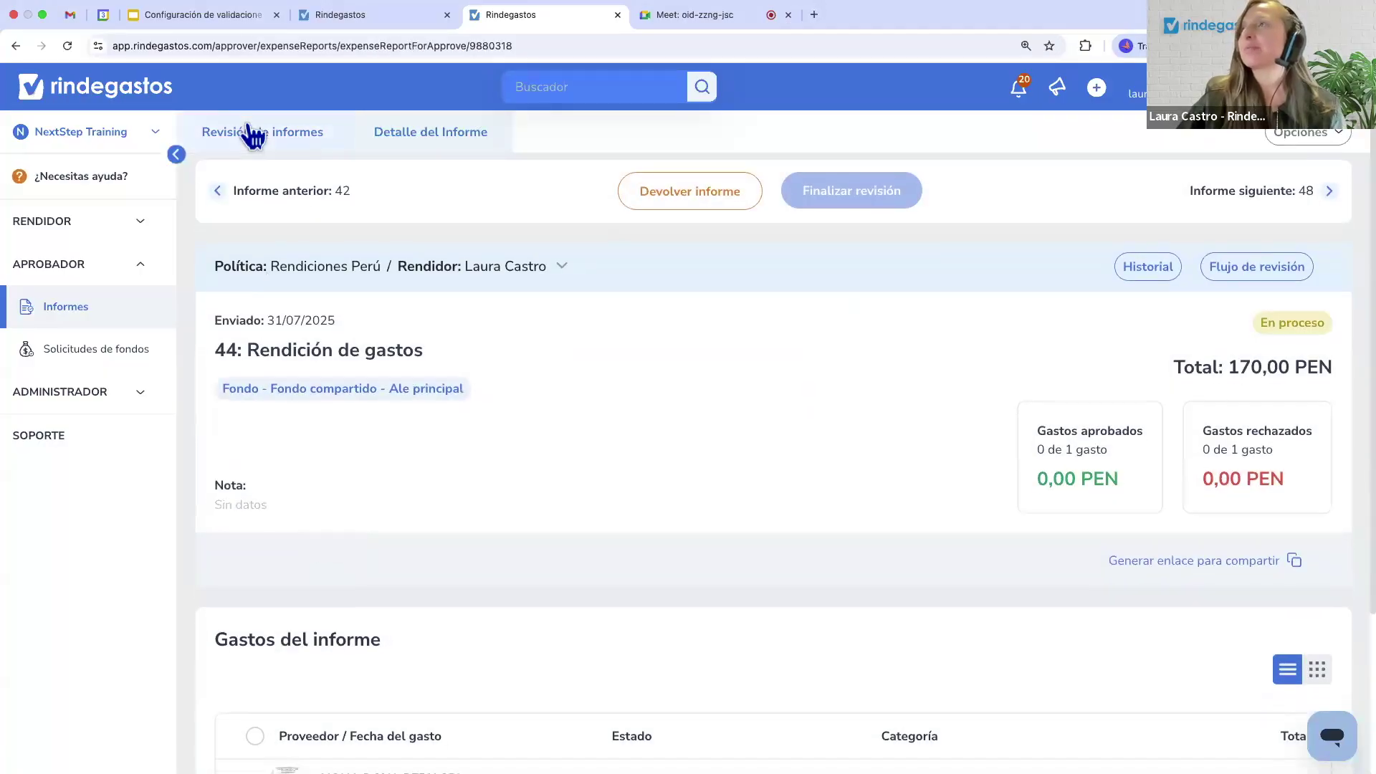
left_click(252, 136)
left_click(333, 576)
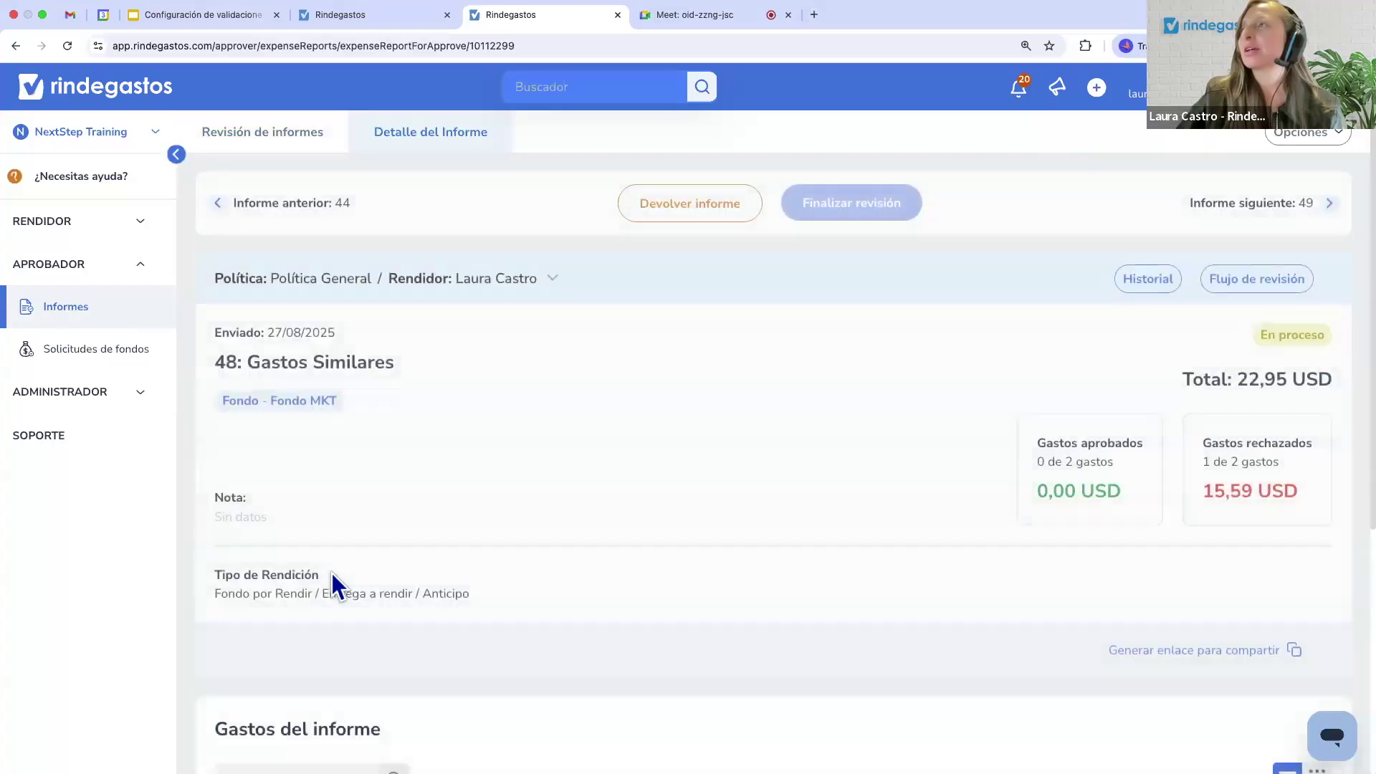
scroll(333, 577, "down", 3)
scroll(332, 578, "down", 3)
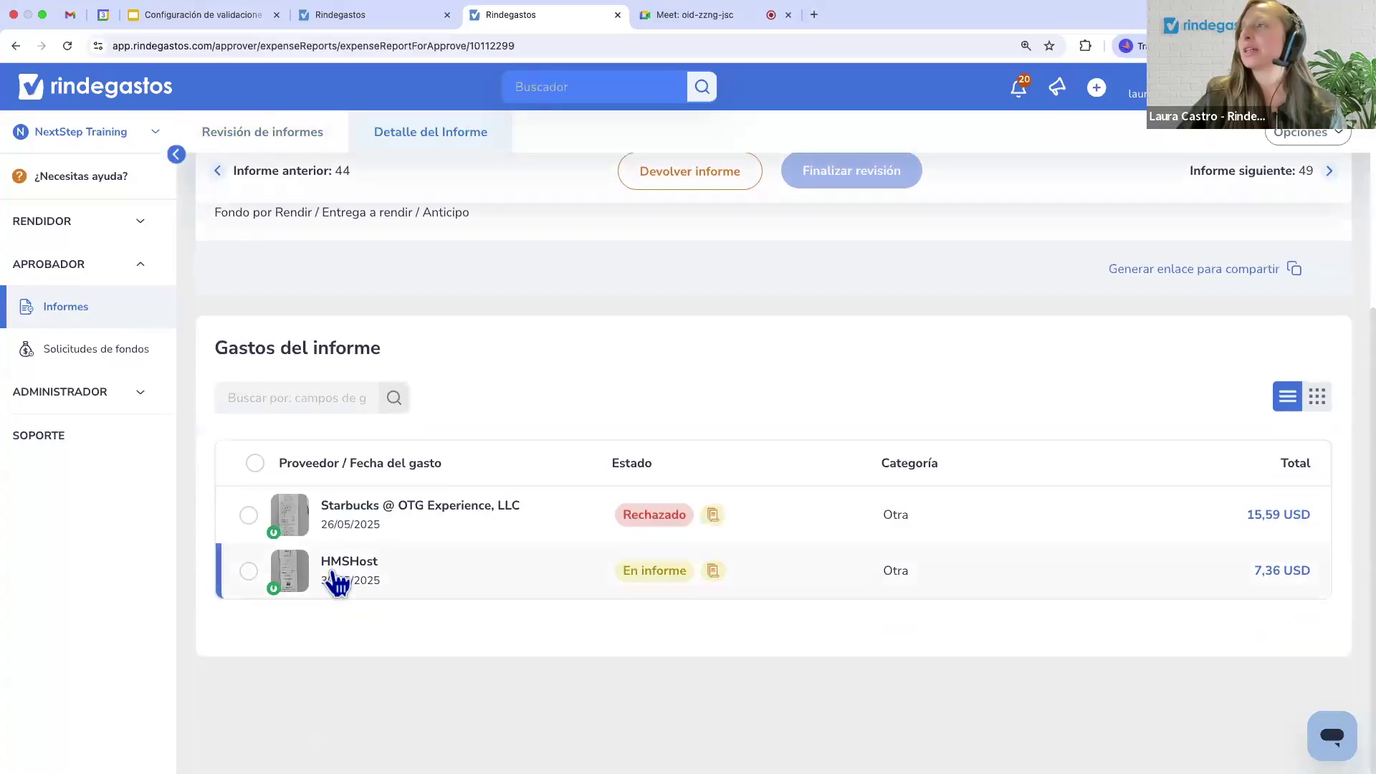
Return to the reports awaiting review and examine the expense in report 44, Rendición de gastos.
left_click(247, 142)
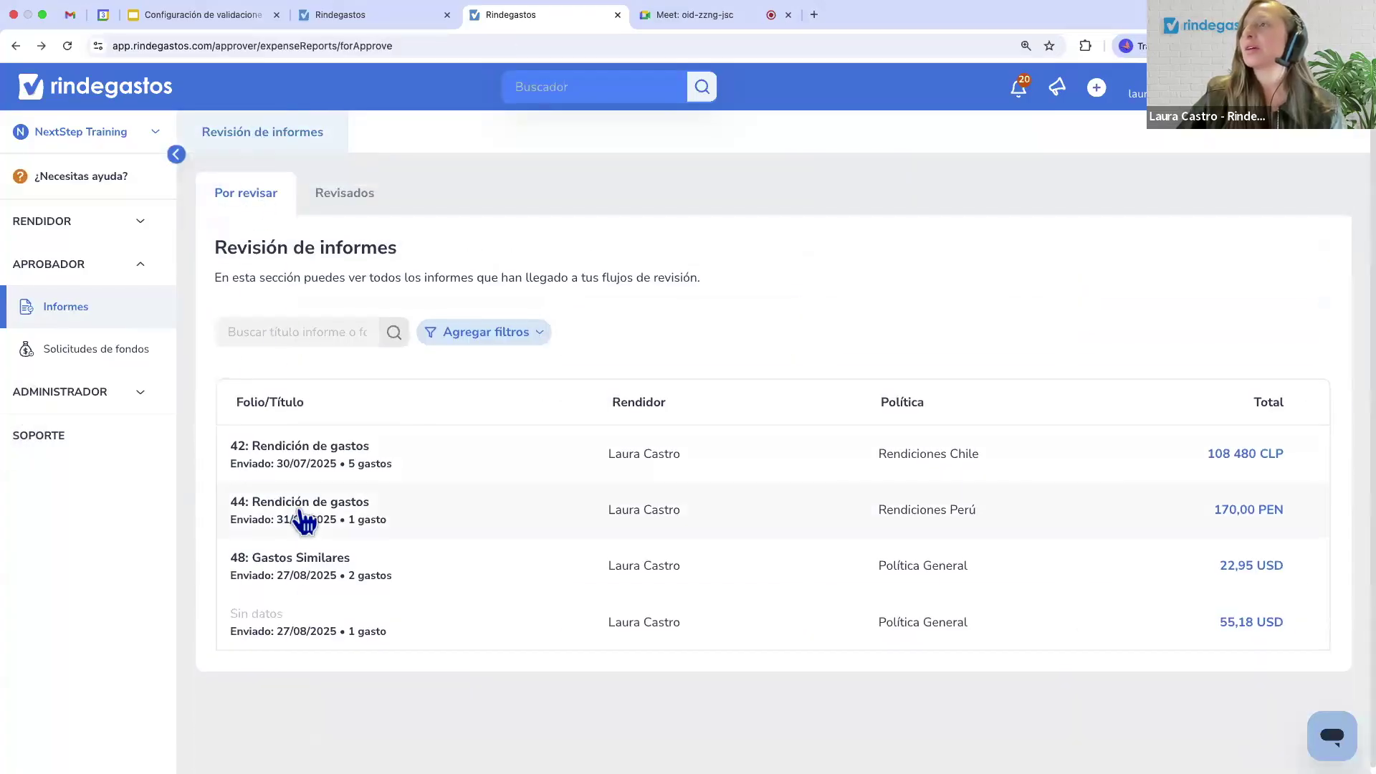
left_click(305, 521)
scroll(467, 569, "down", 3)
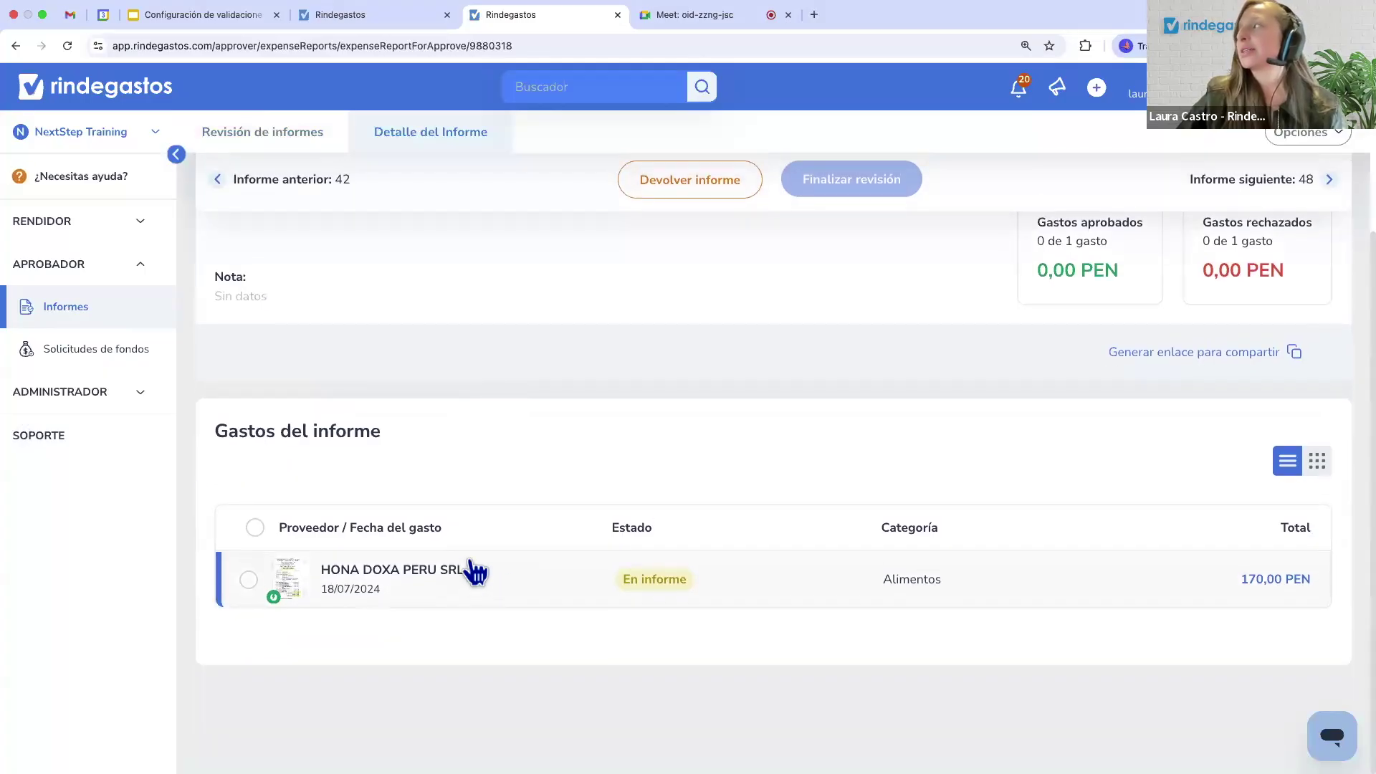
scroll(473, 569, "up", 3)
scroll(470, 563, "down", 3)
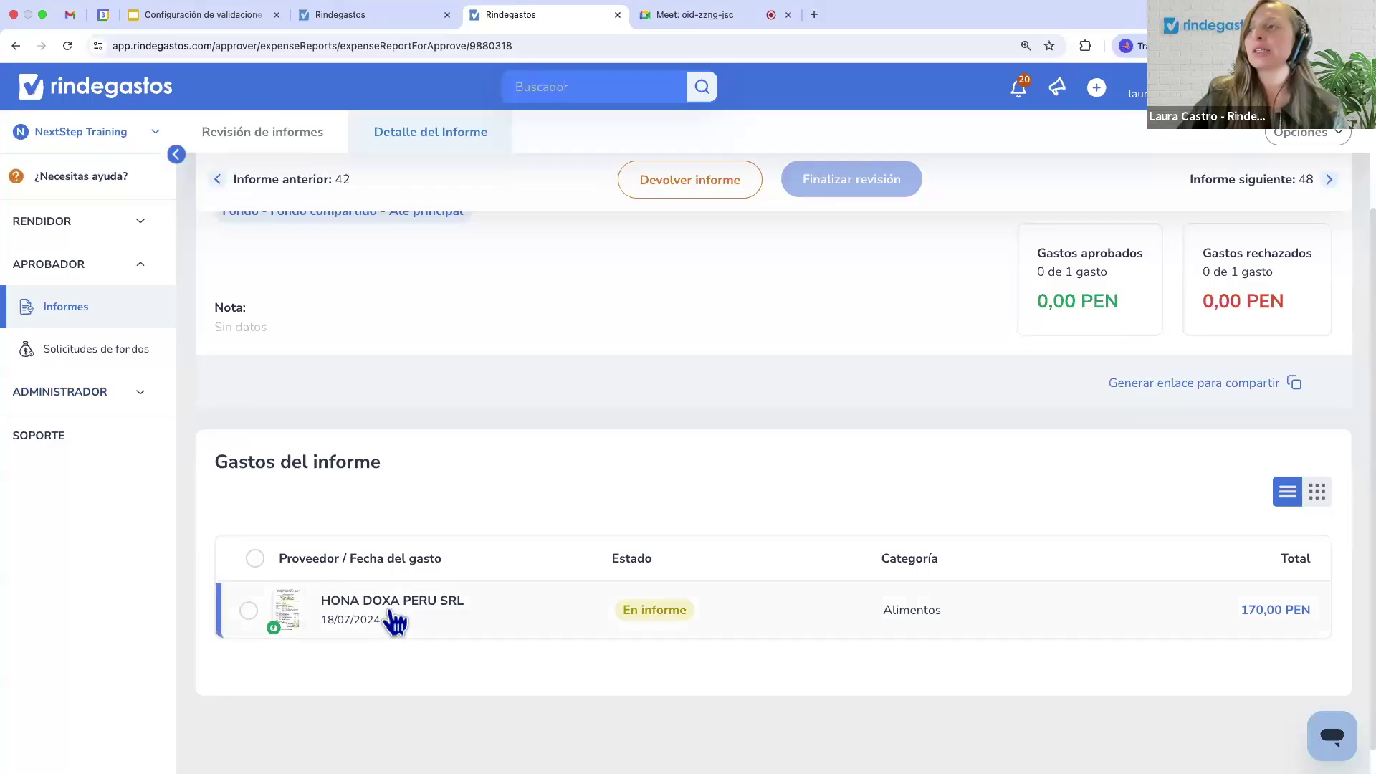
Start a new validation from a template in the administrator's validations, using the predefined Campo fecha antigüedad expense rule.
left_click(119, 391)
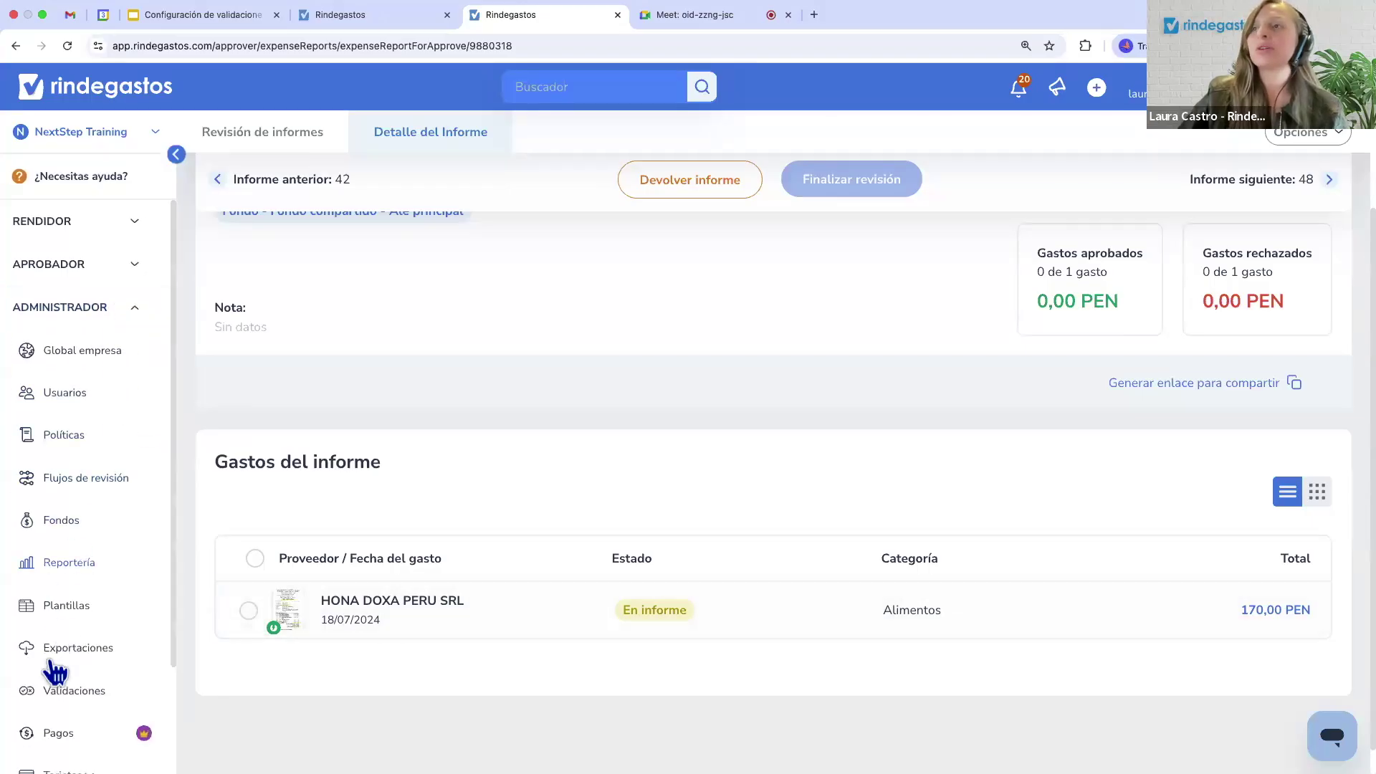
left_click(58, 688)
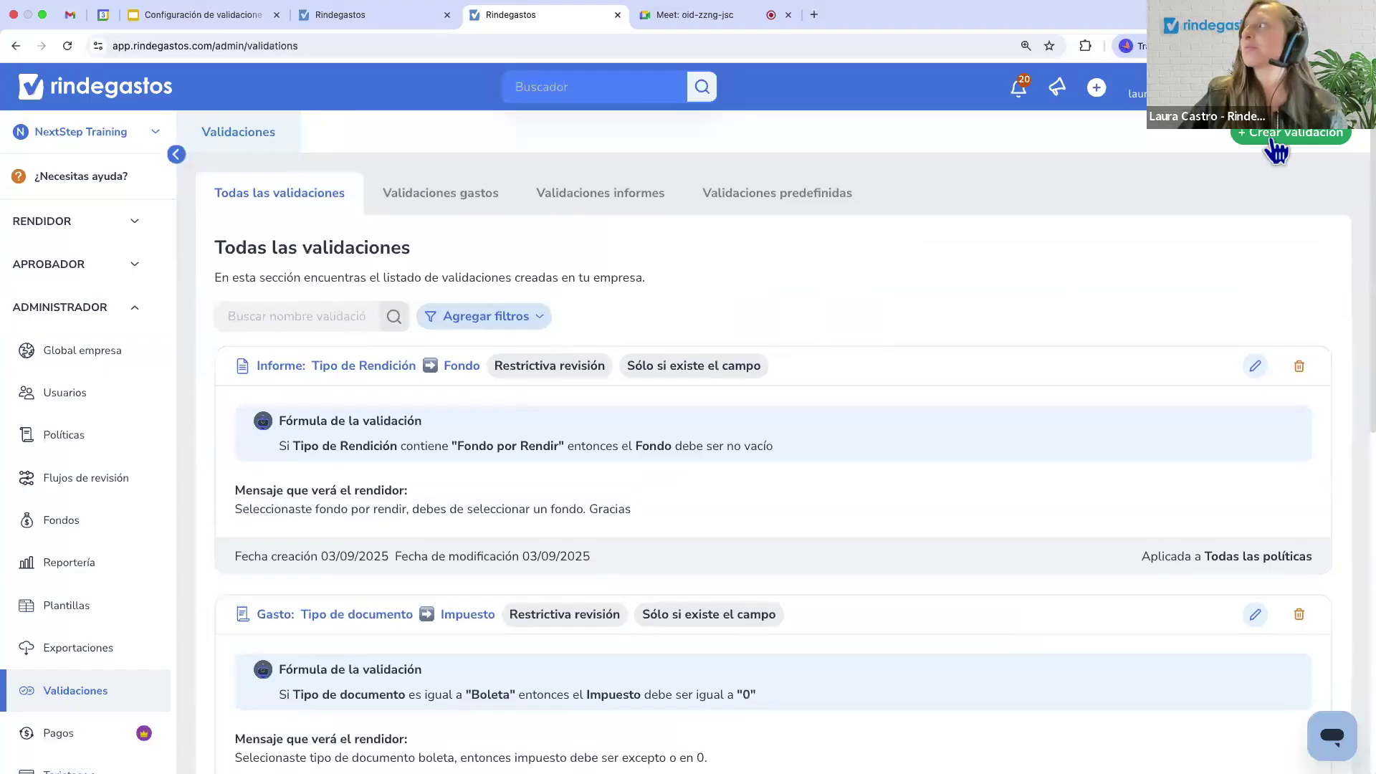
left_click(1275, 139)
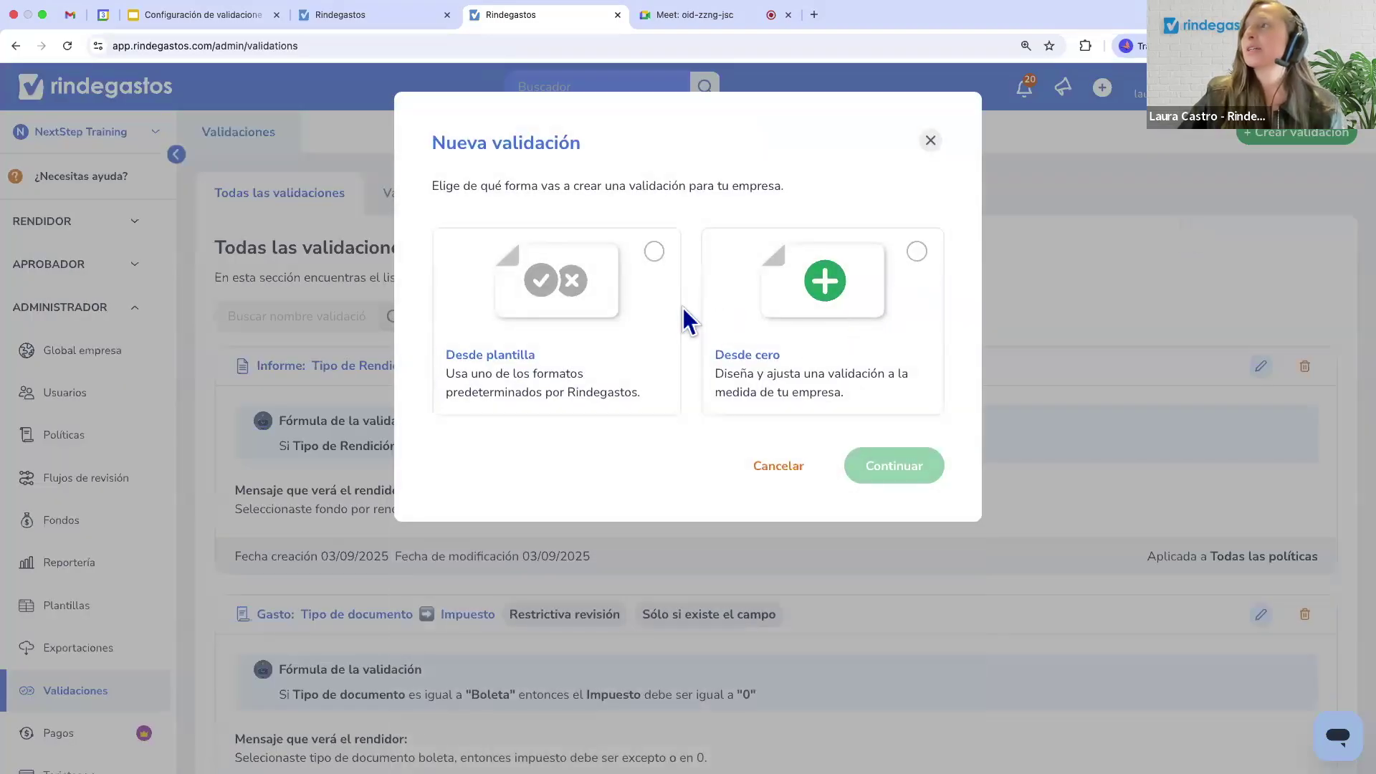
left_click(654, 250)
left_click(896, 474)
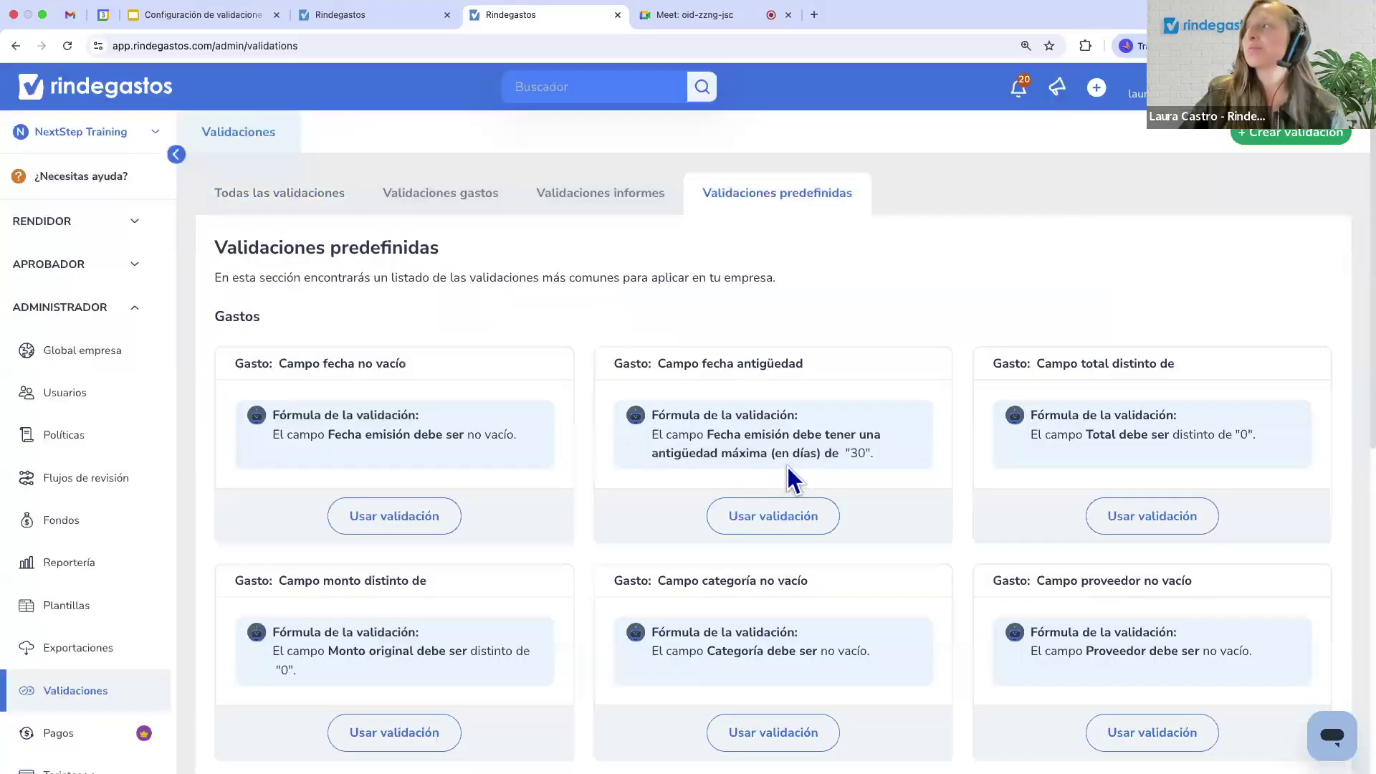
left_click(818, 515)
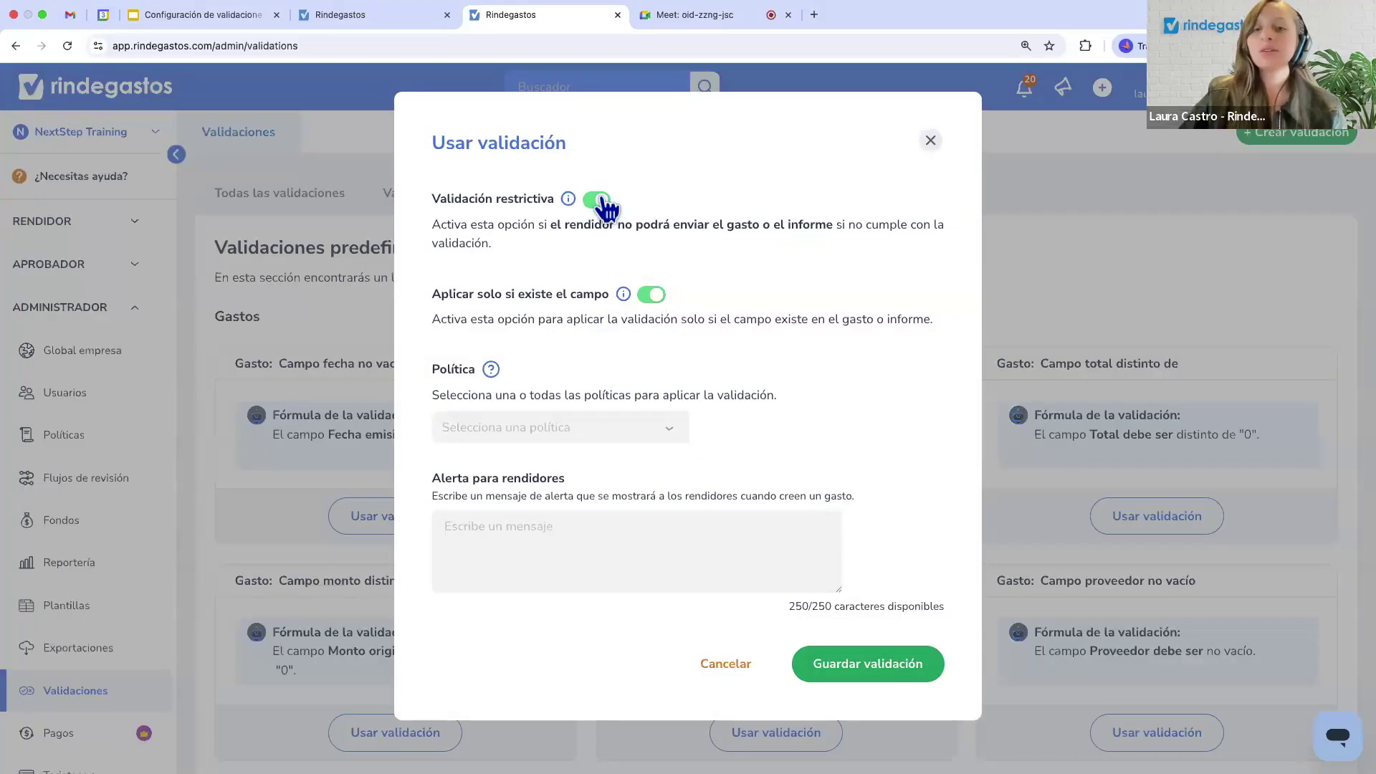
Make the validation non-restrictive for submission but restrictive for closing reports, and apply it to Todas las políticas.
left_click(605, 203)
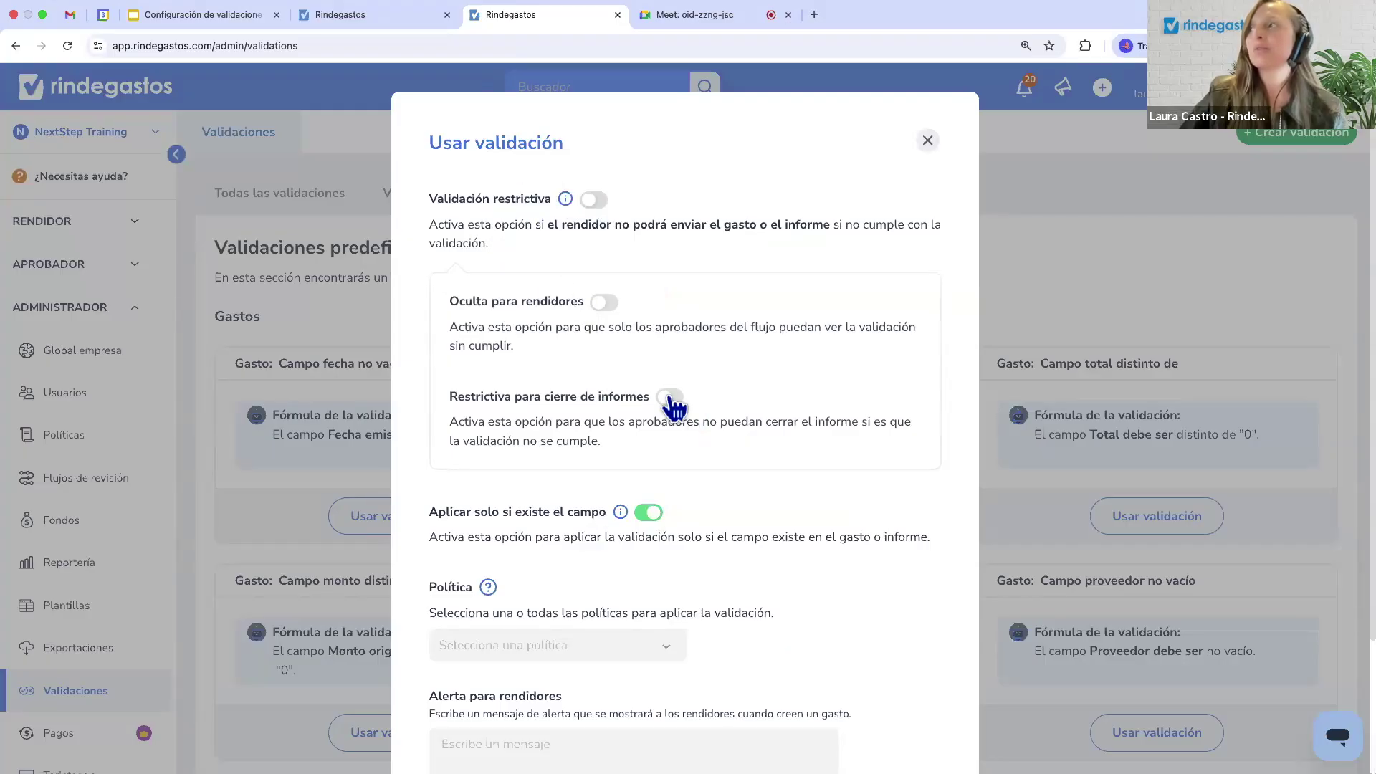
left_click(671, 398)
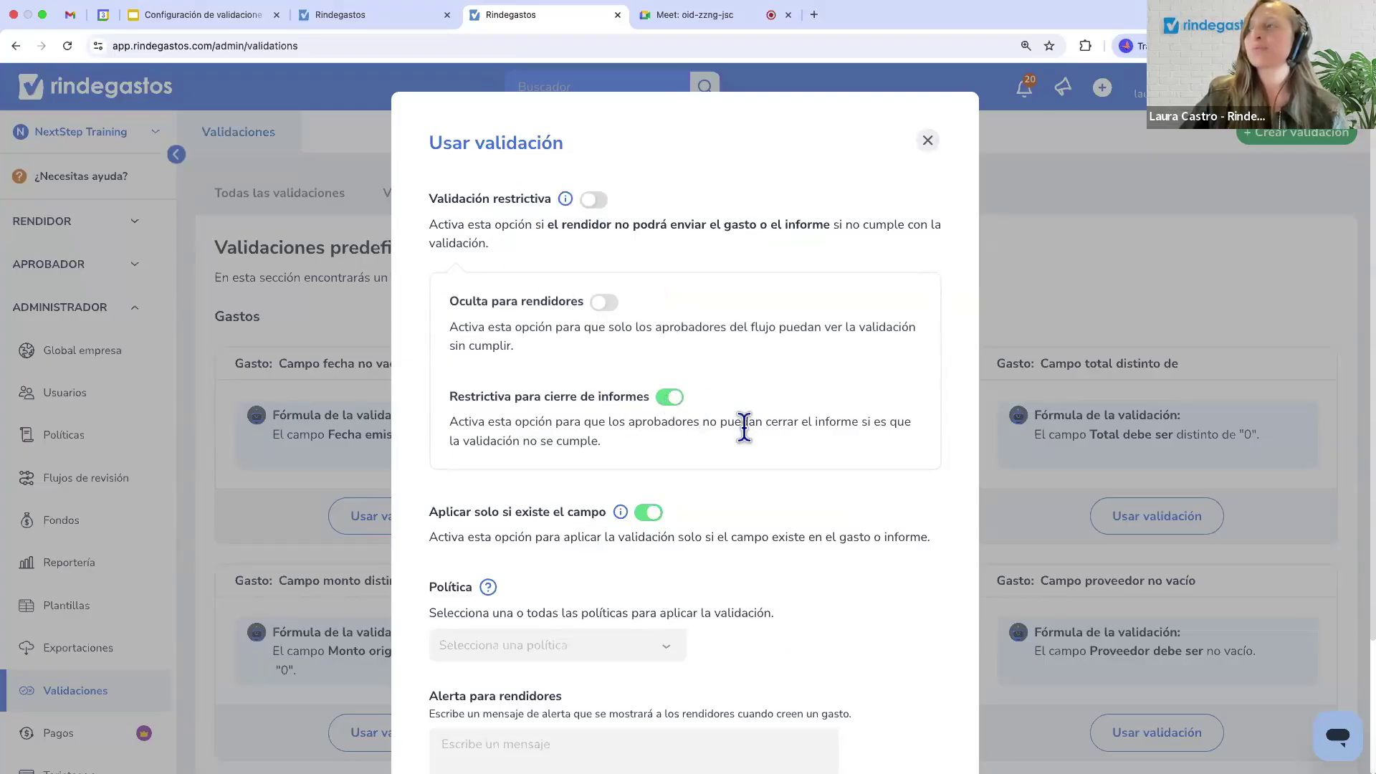
scroll(744, 429, "down", 1)
scroll(744, 428, "down", 2)
left_click(645, 484)
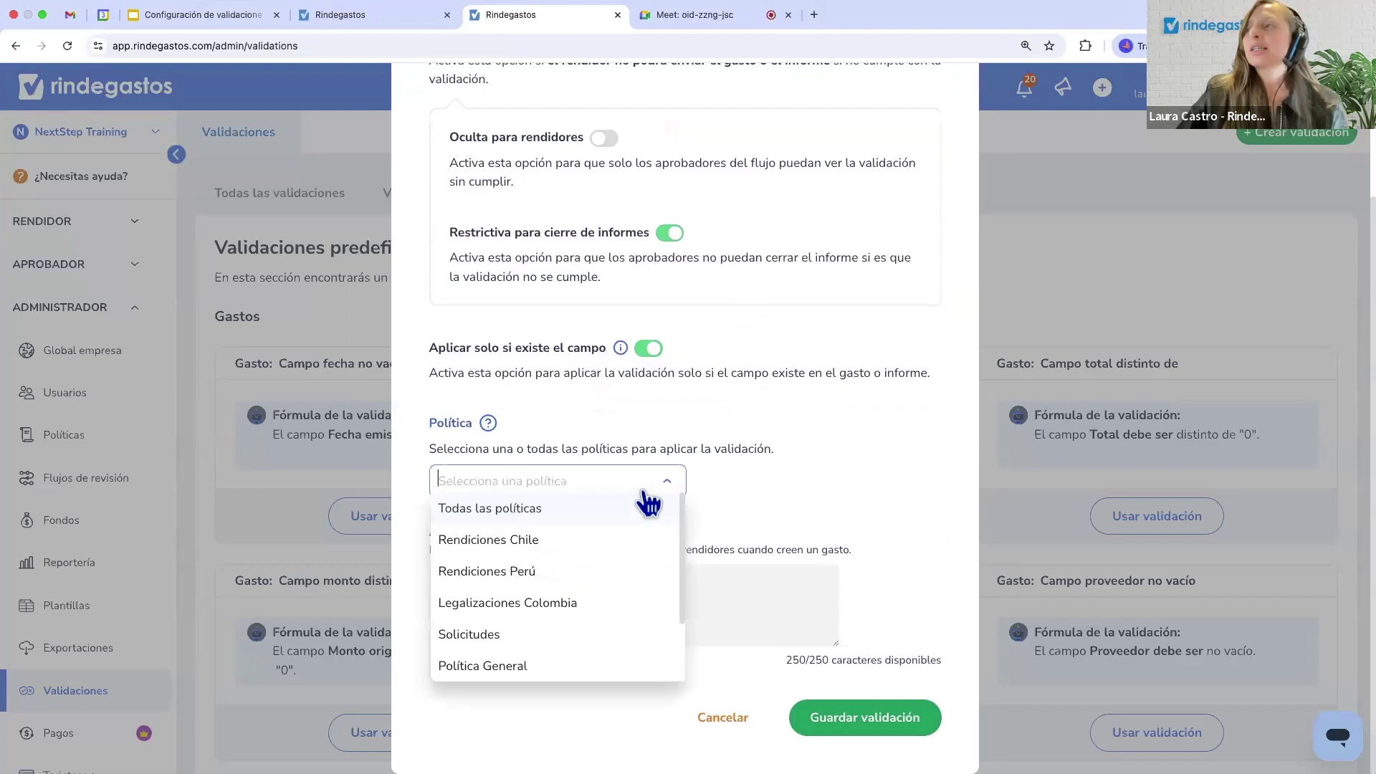
Enter the alert message "No puede exceder 30 días de antiguedad" for submitters and save the validation.
left_click(602, 617)
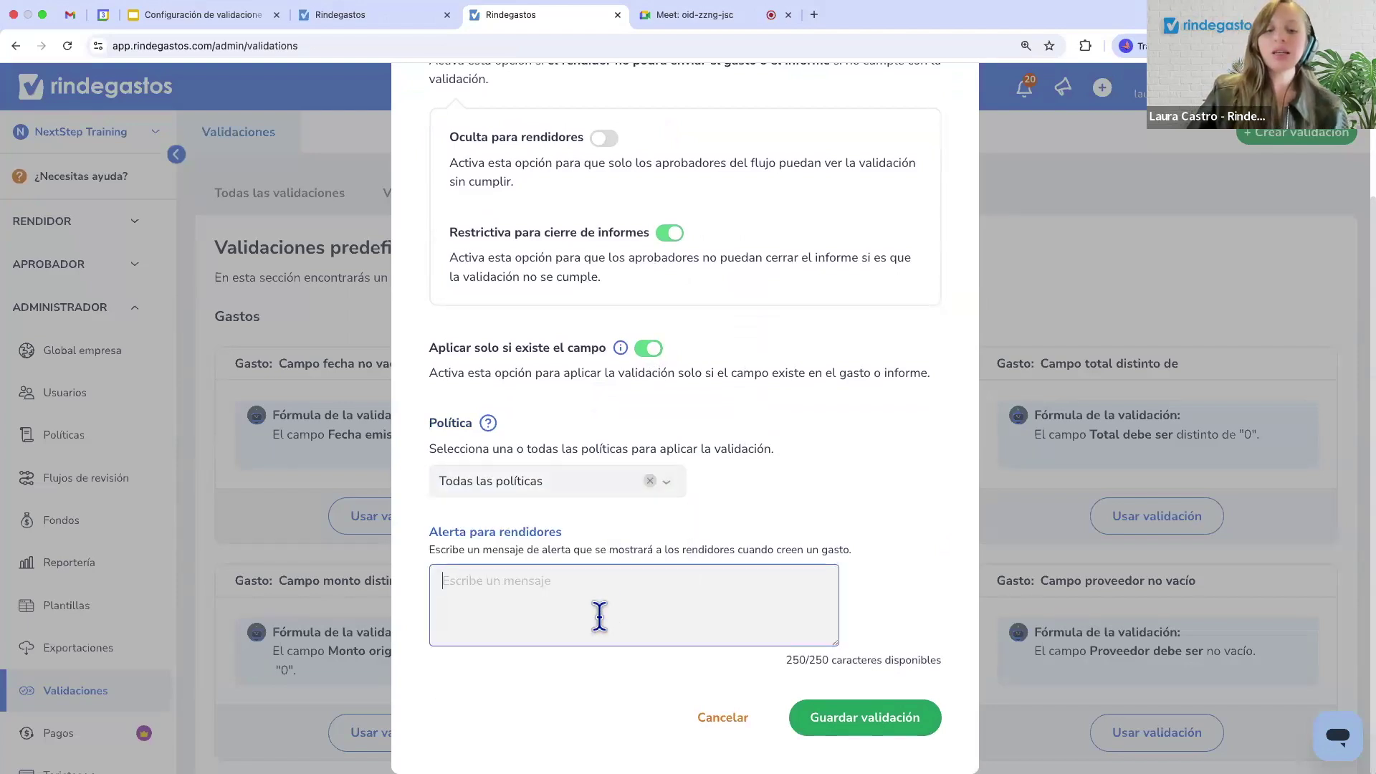
type("N")
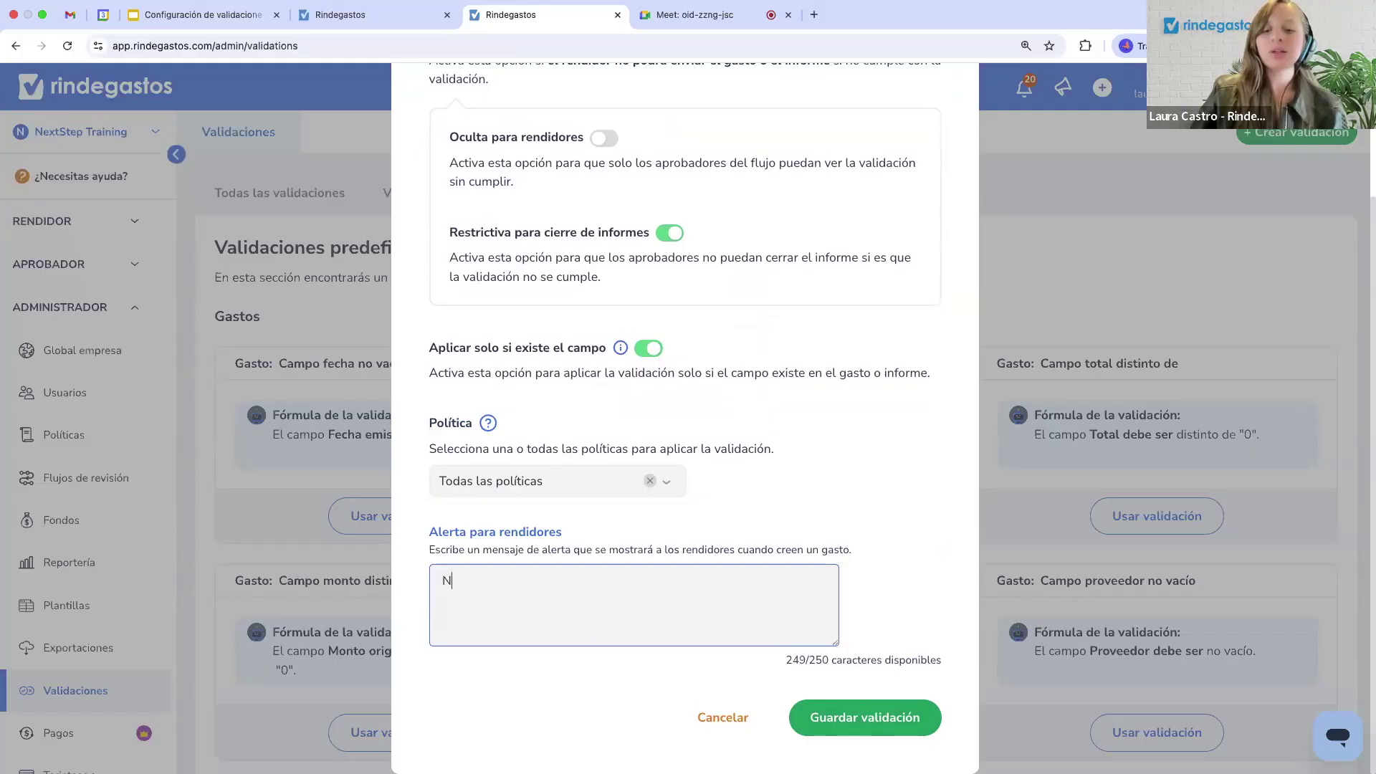
type("o p")
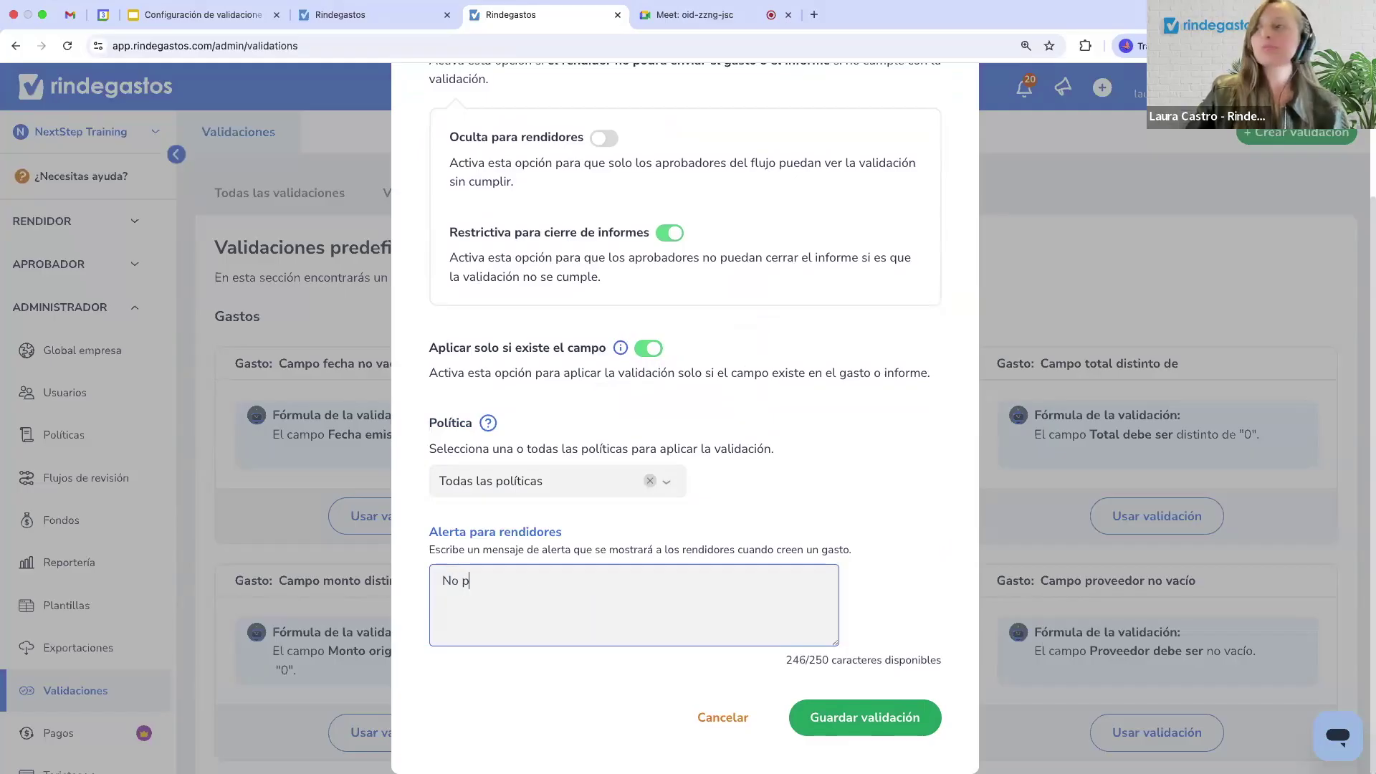
type("uede exceder el")
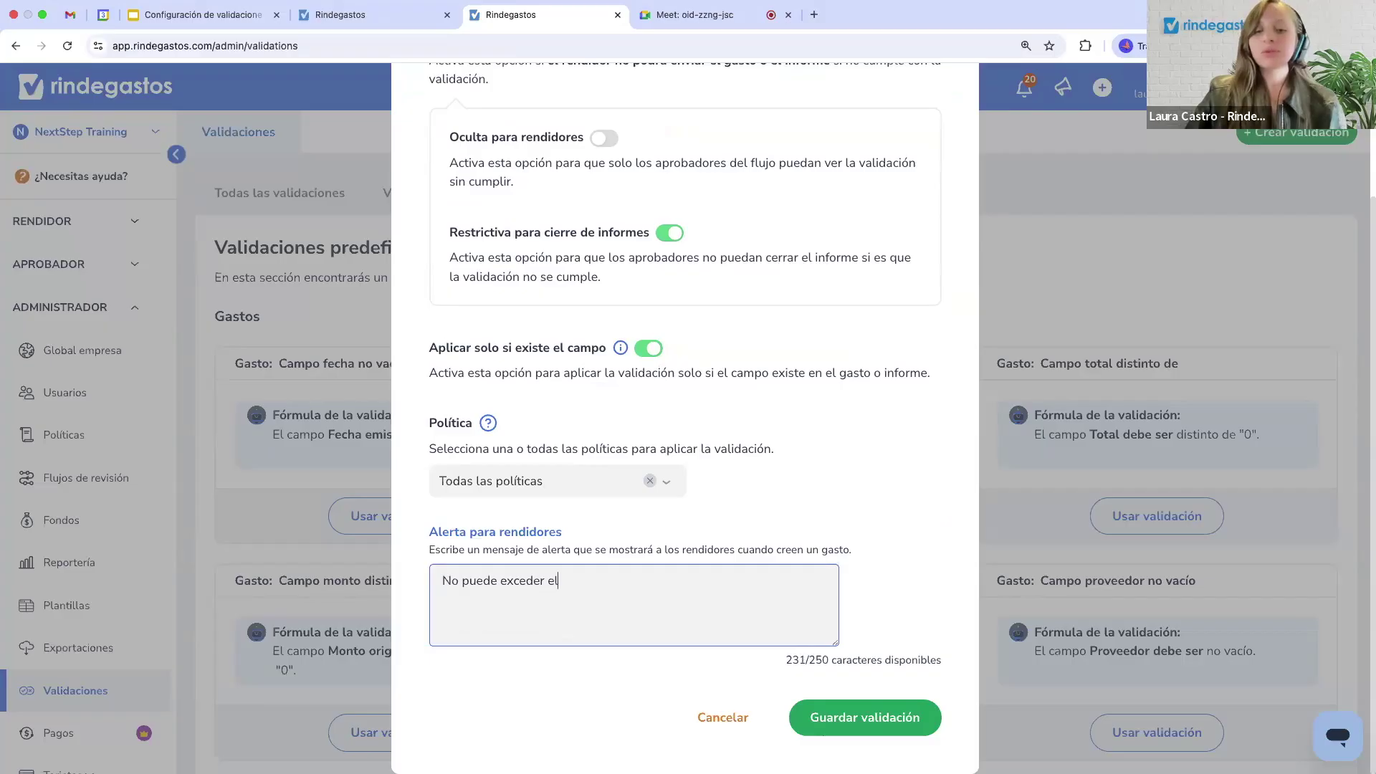
key("BackSpace")
key("BackSpace")
type("30 ")
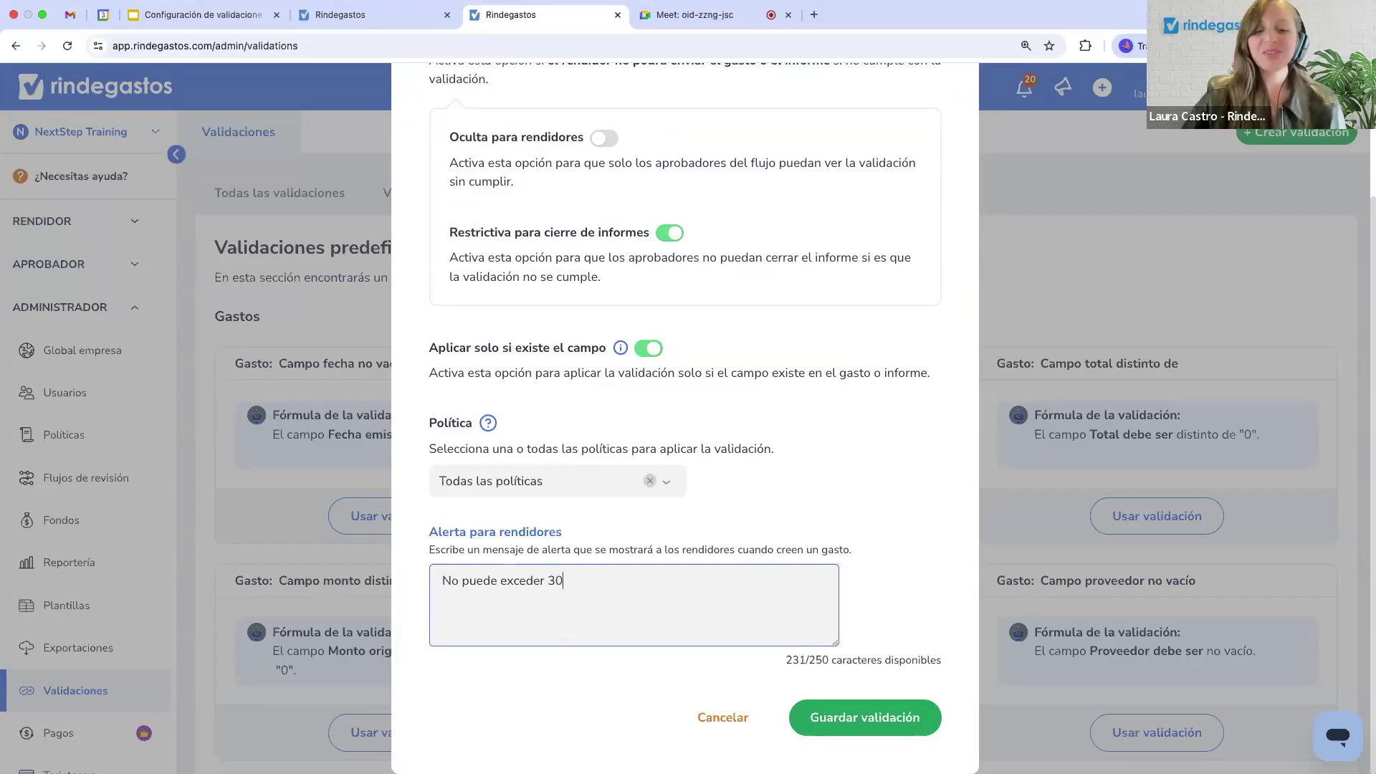
type("días de a")
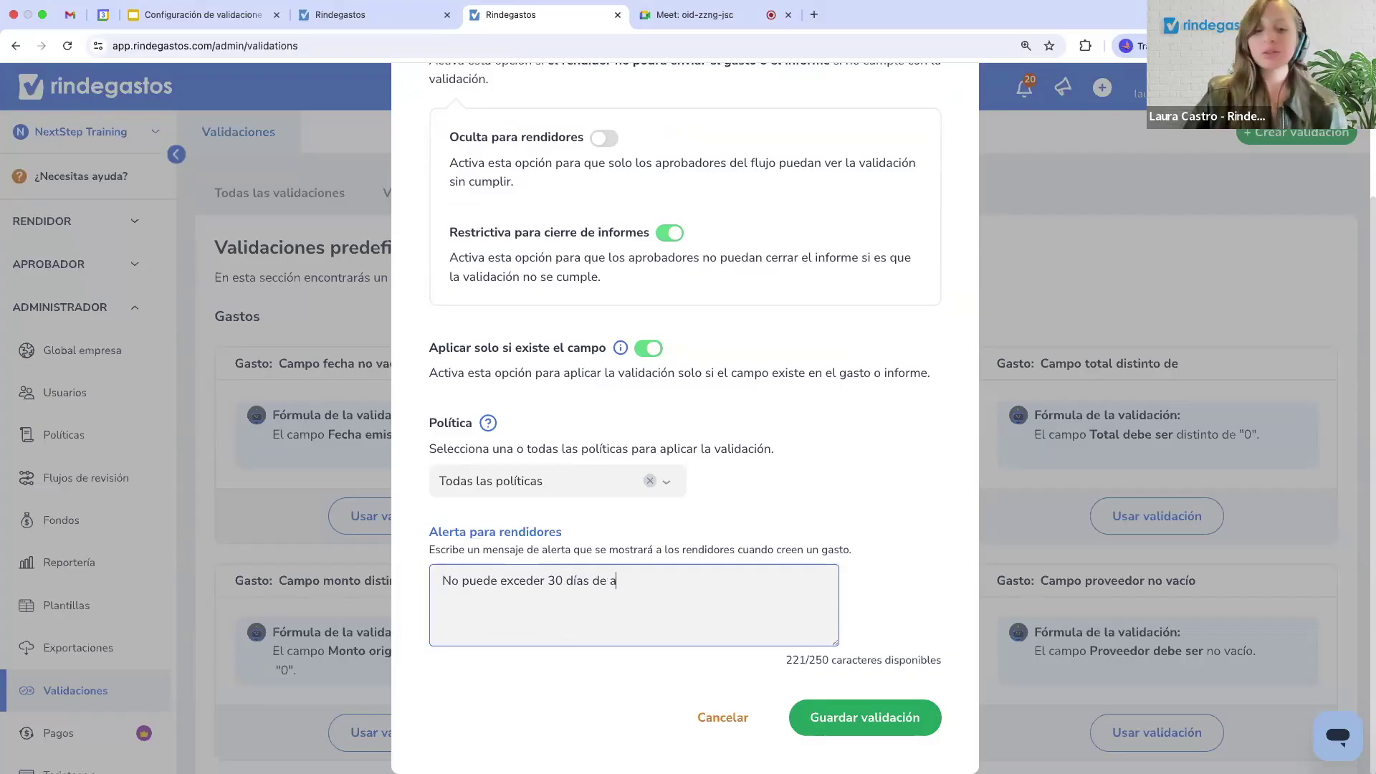
type("ntiguedad")
left_click(843, 733)
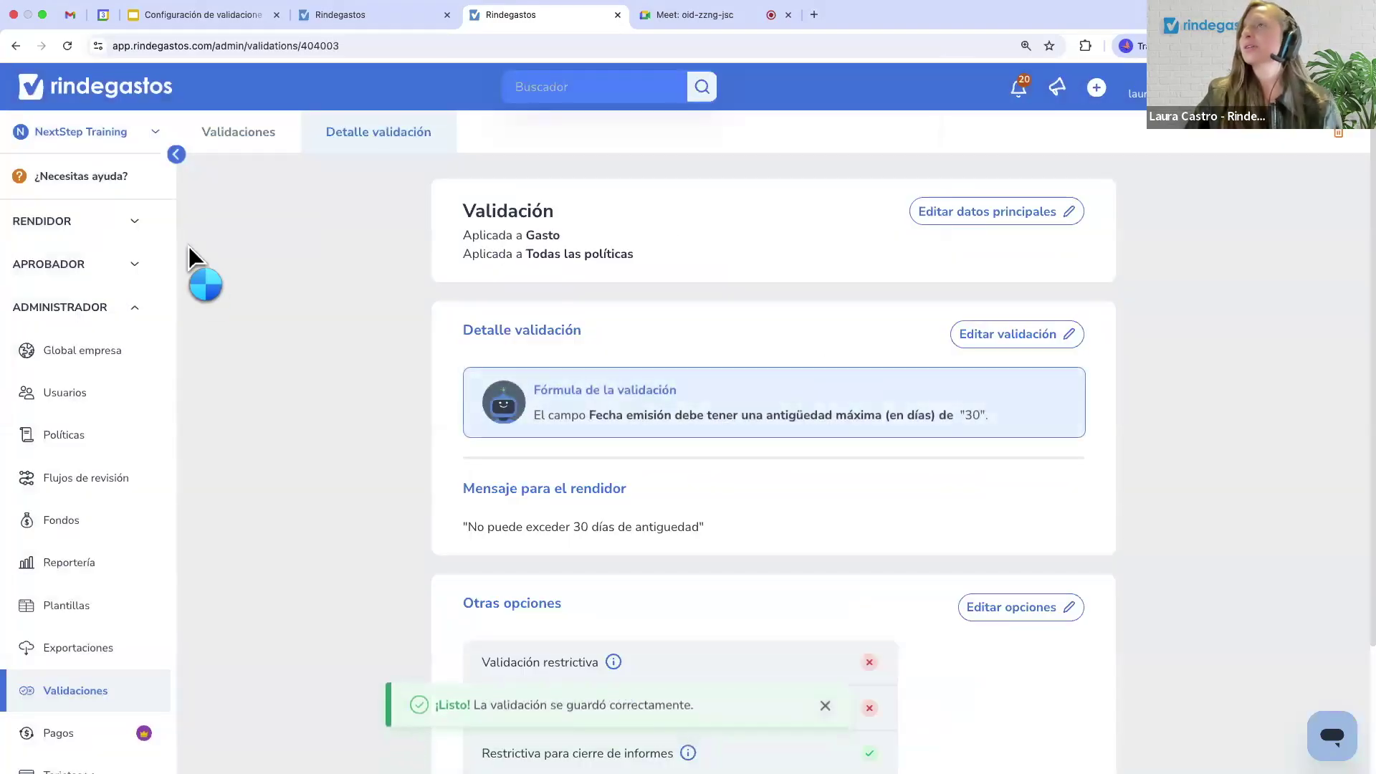
Go back to the approver's reports, check the expenses in report 48, and open report 44 with its expense list.
left_click(123, 267)
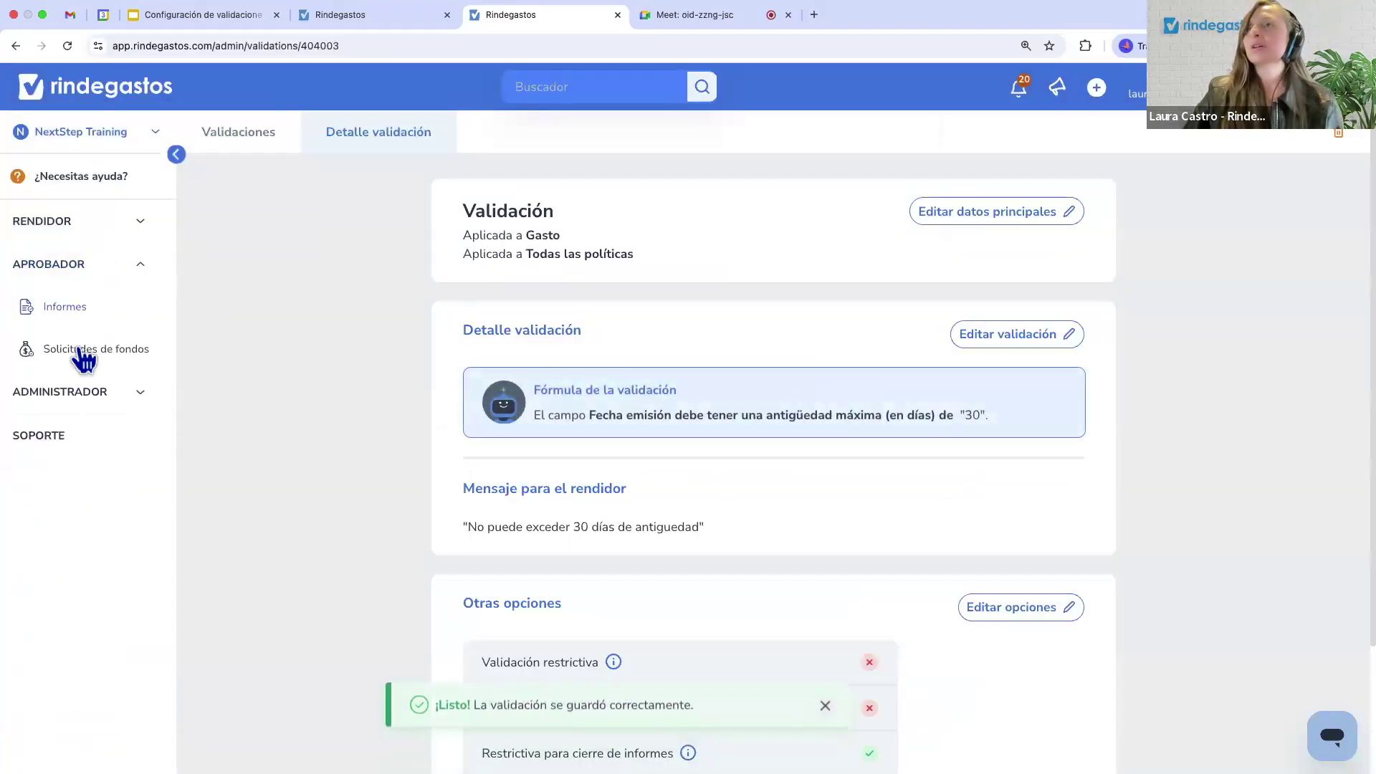
left_click(61, 307)
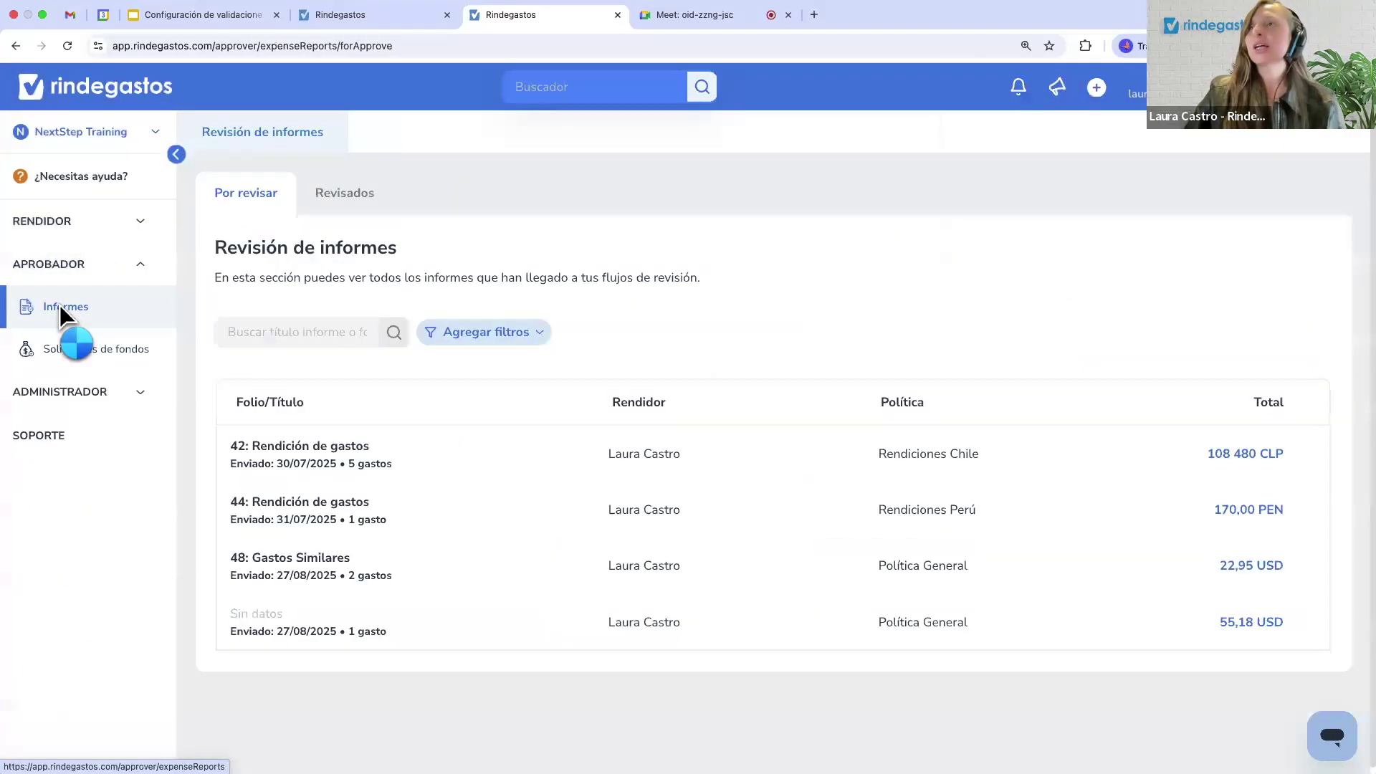
left_click(348, 575)
scroll(344, 569, "down", 3)
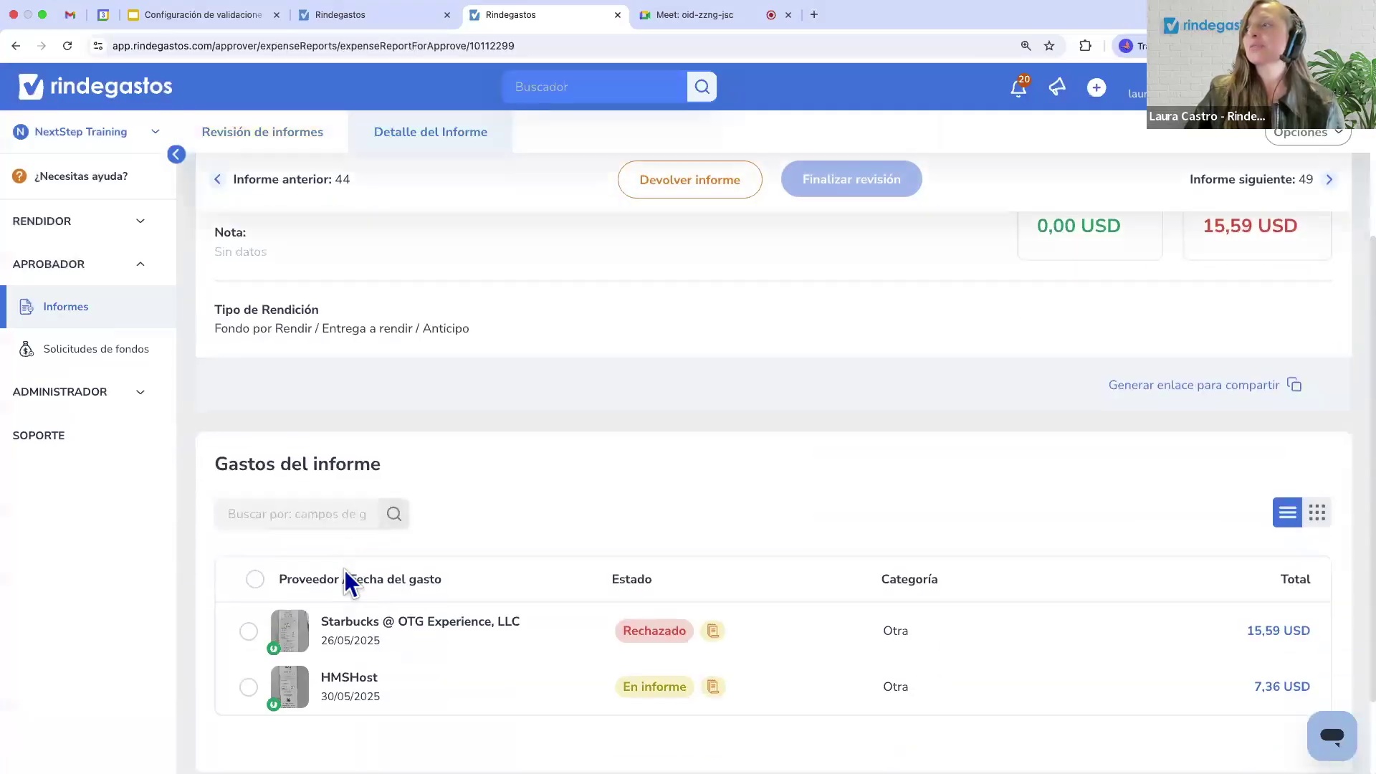
left_click(251, 133)
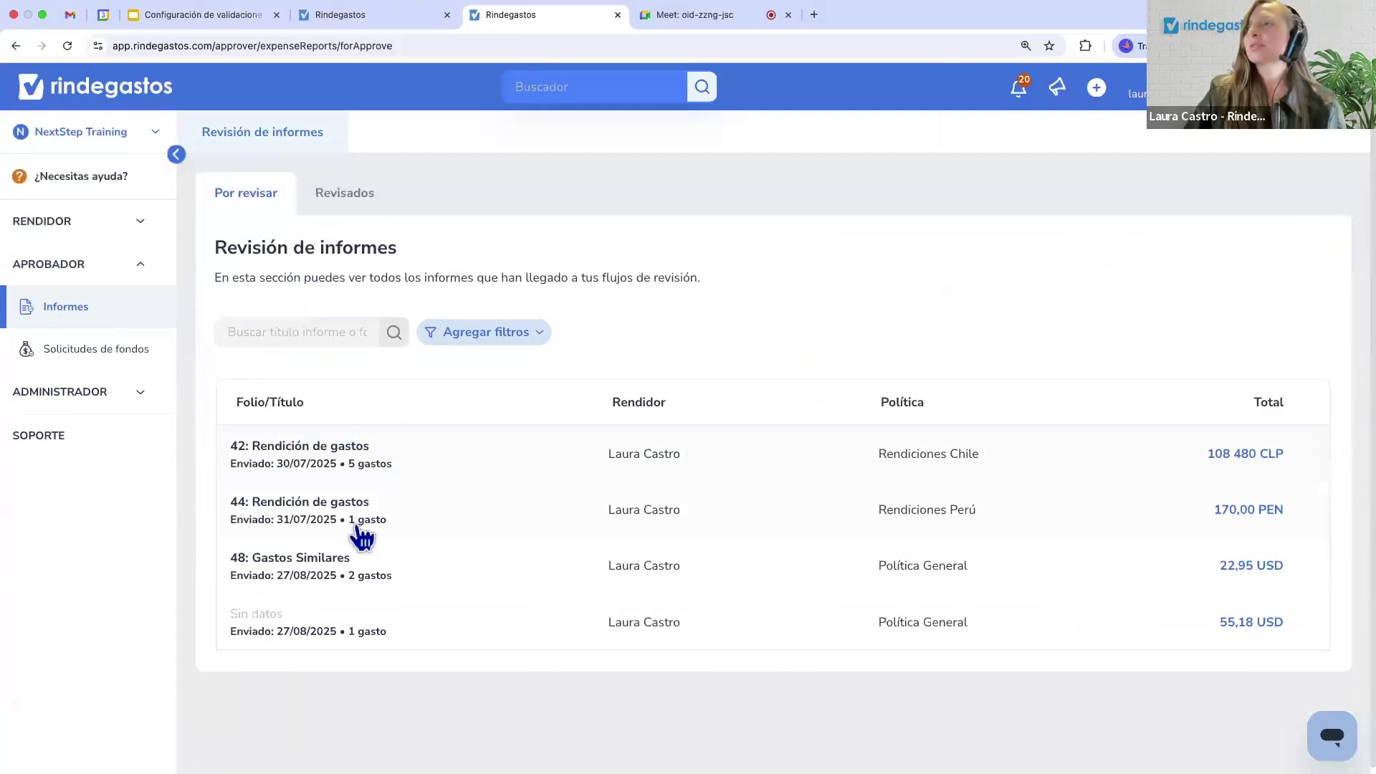
left_click(352, 519)
scroll(354, 531, "down", 3)
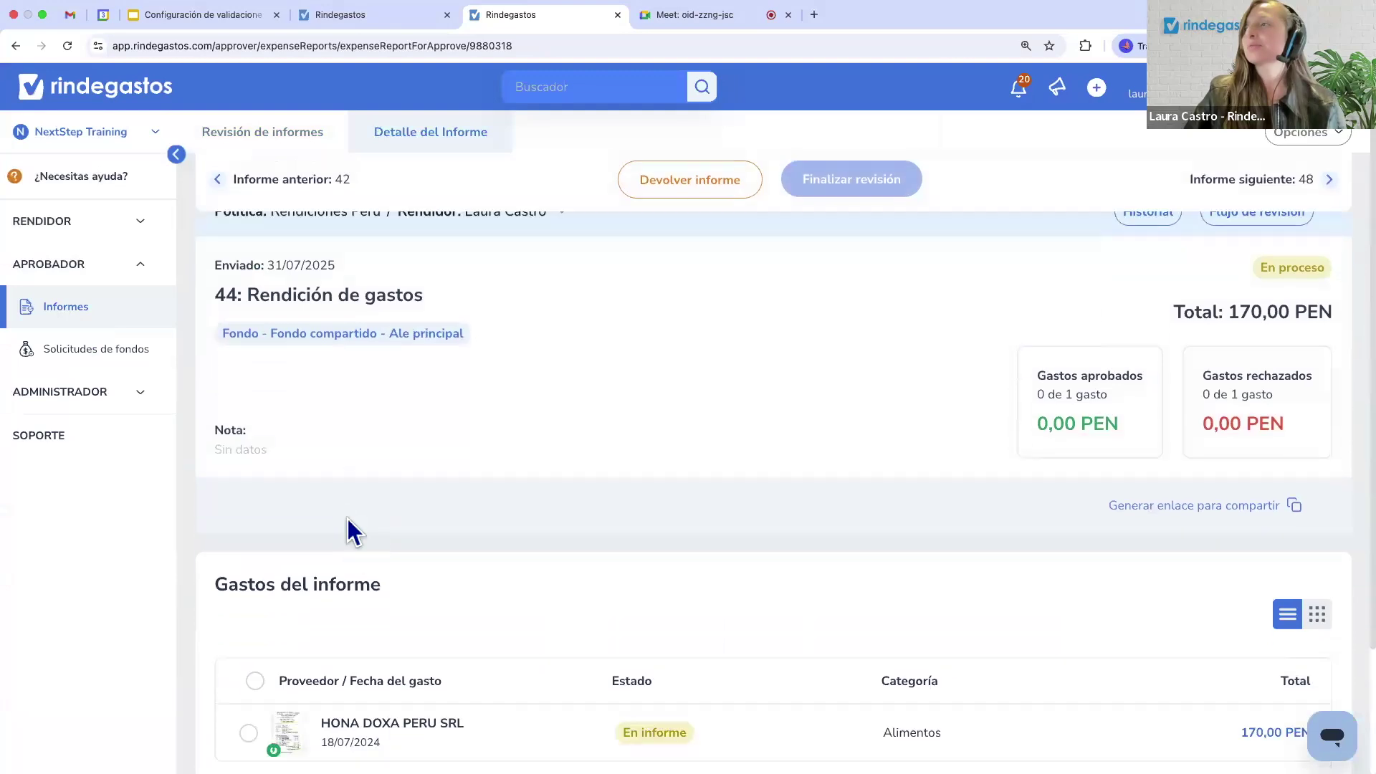
Open the HONA DOXA PERU SRL expense, show its unmet validations and highlight the administrator's message.
left_click(409, 592)
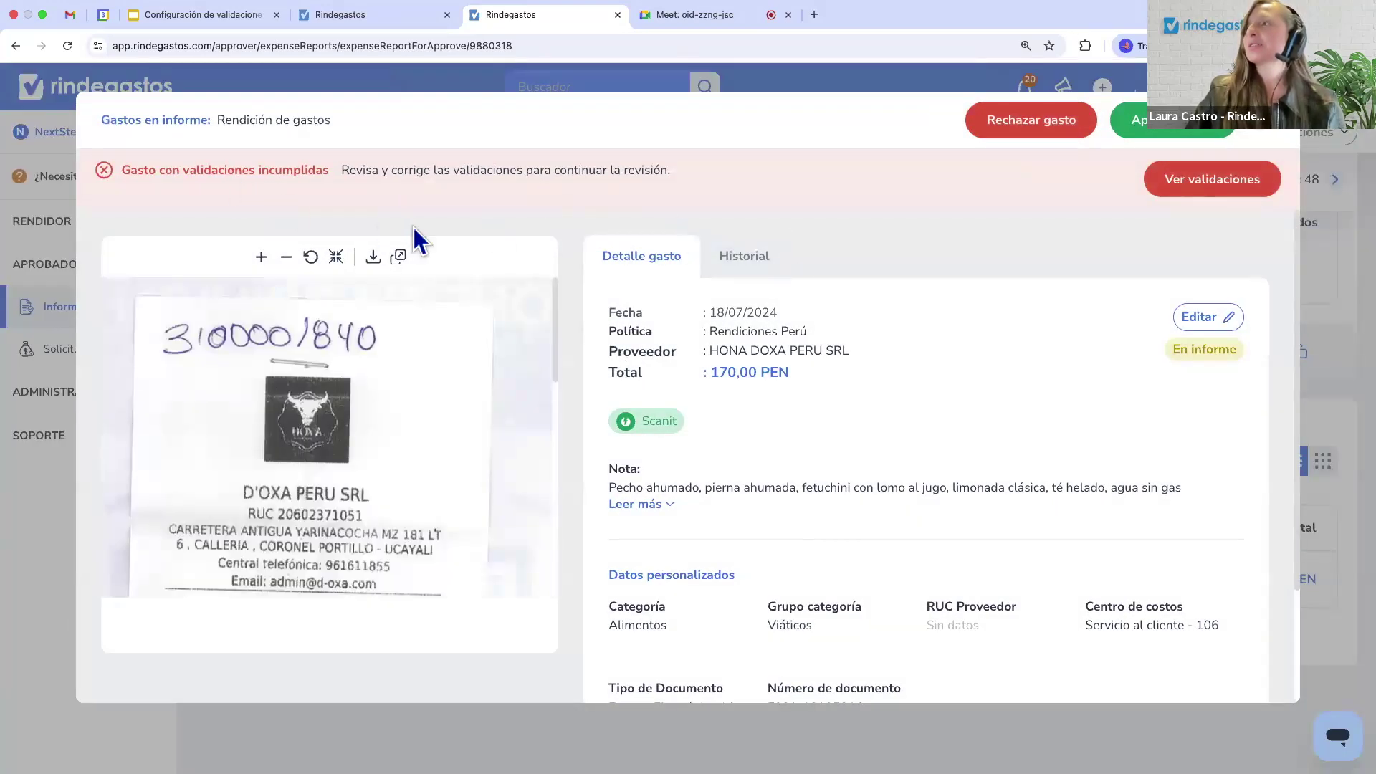
left_click(1204, 188)
left_click_drag(1216, 248, 977, 247)
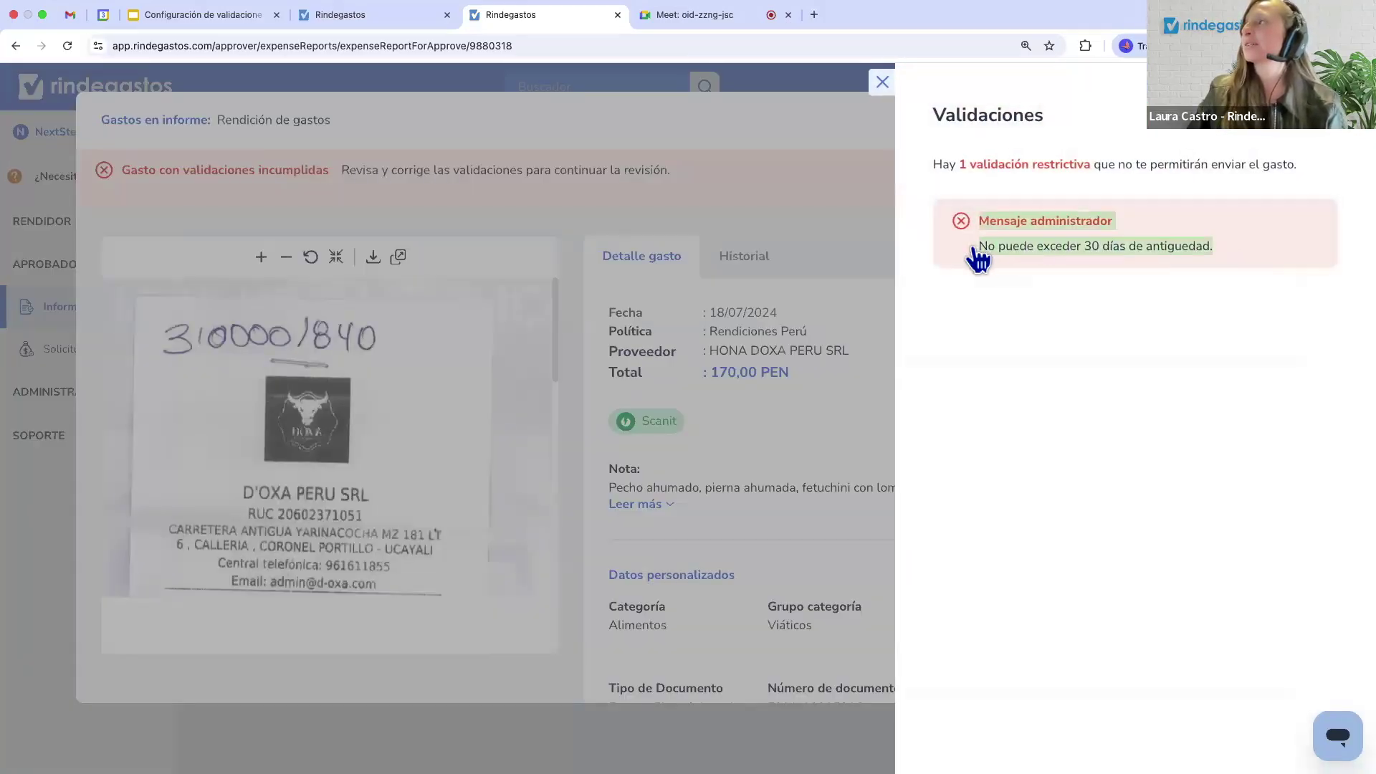
Close the validations list and highlight the expense's date in its details.
left_click(774, 322)
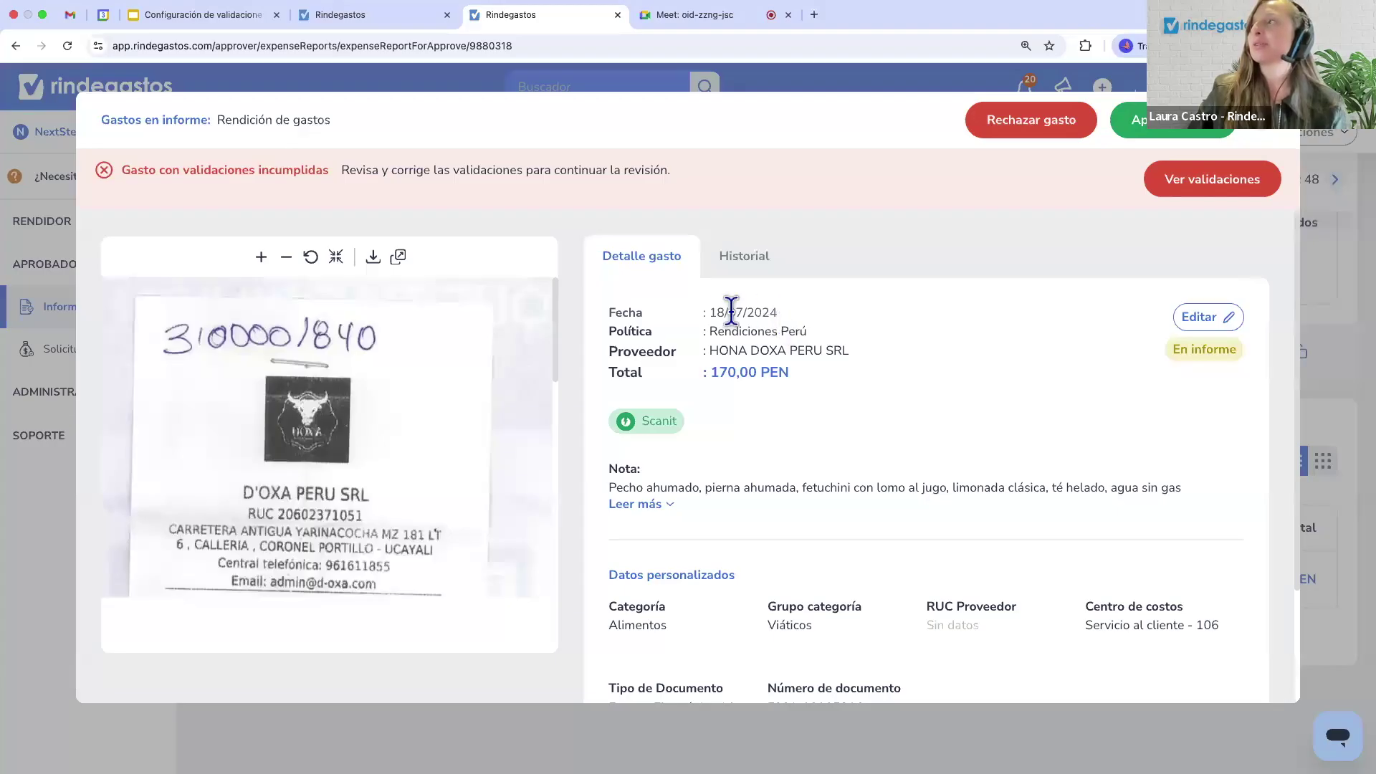
left_click_drag(779, 313, 709, 310)
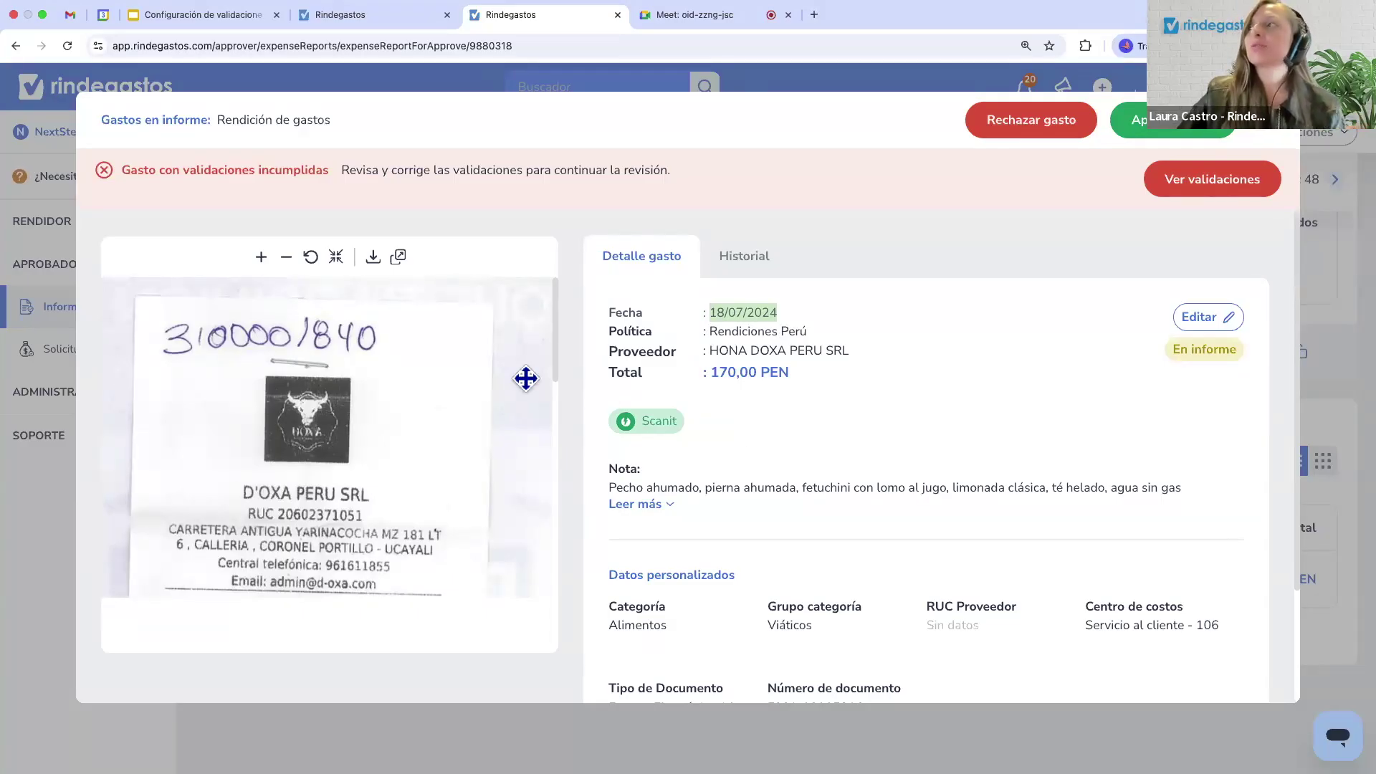
left_click_drag(710, 315, 815, 315)
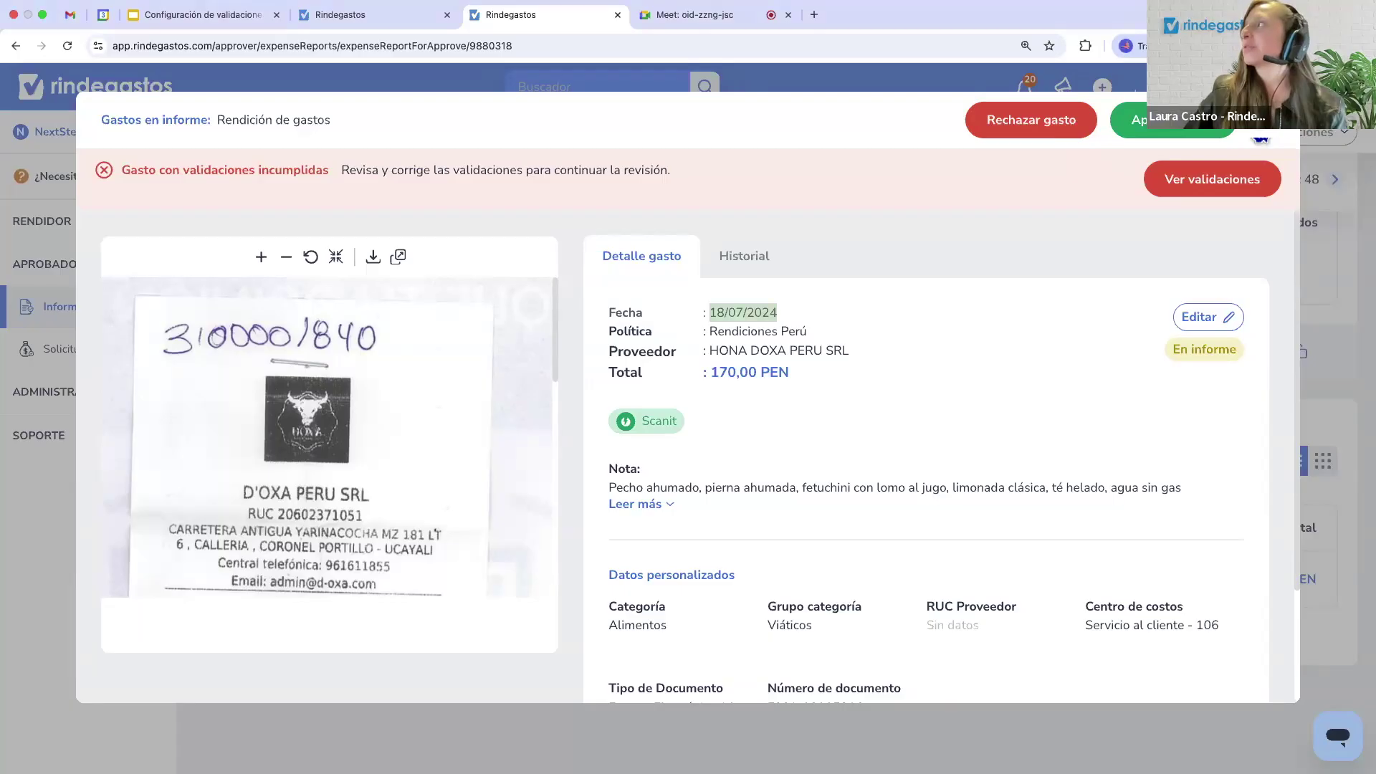
Close the expense's details and open the Rindebot support chat, ready to write a message.
left_click(1270, 143)
left_click(1332, 736)
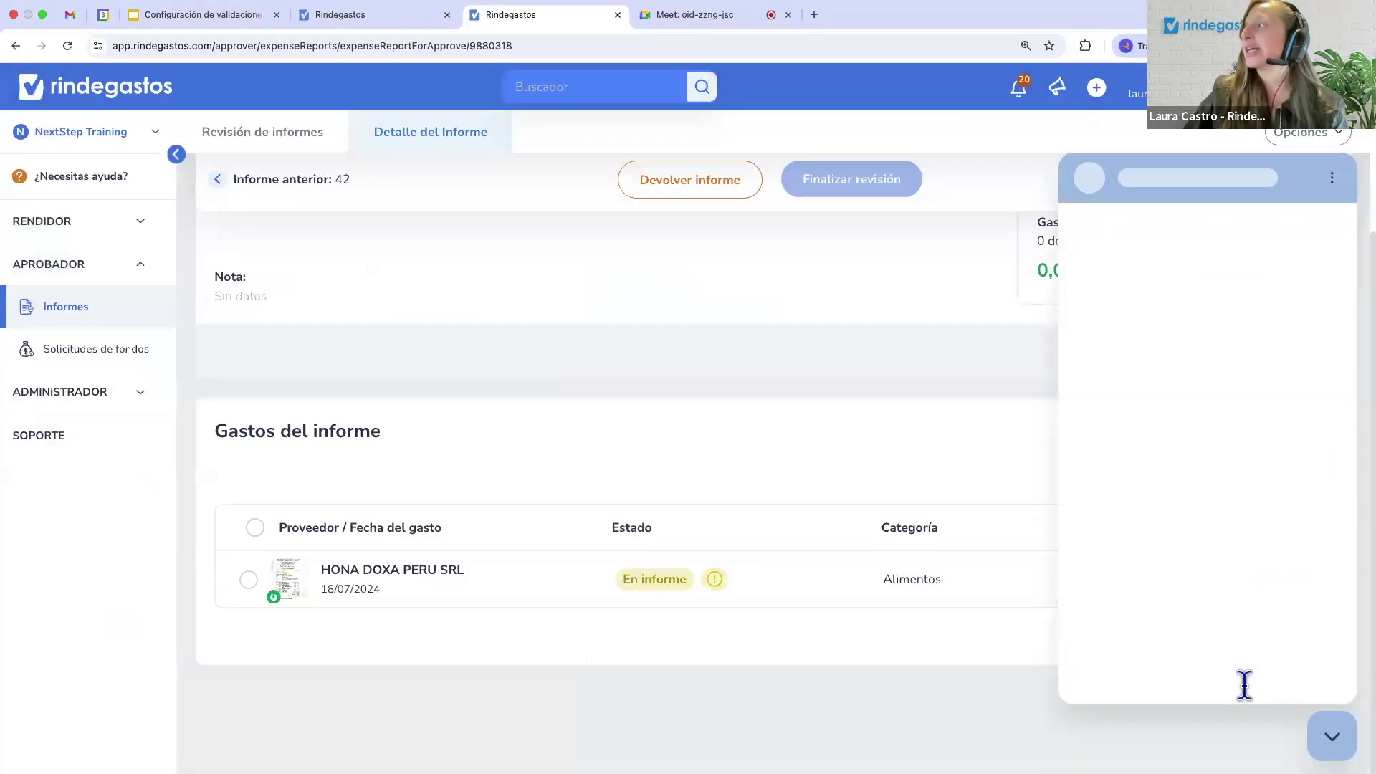
left_click(1197, 677)
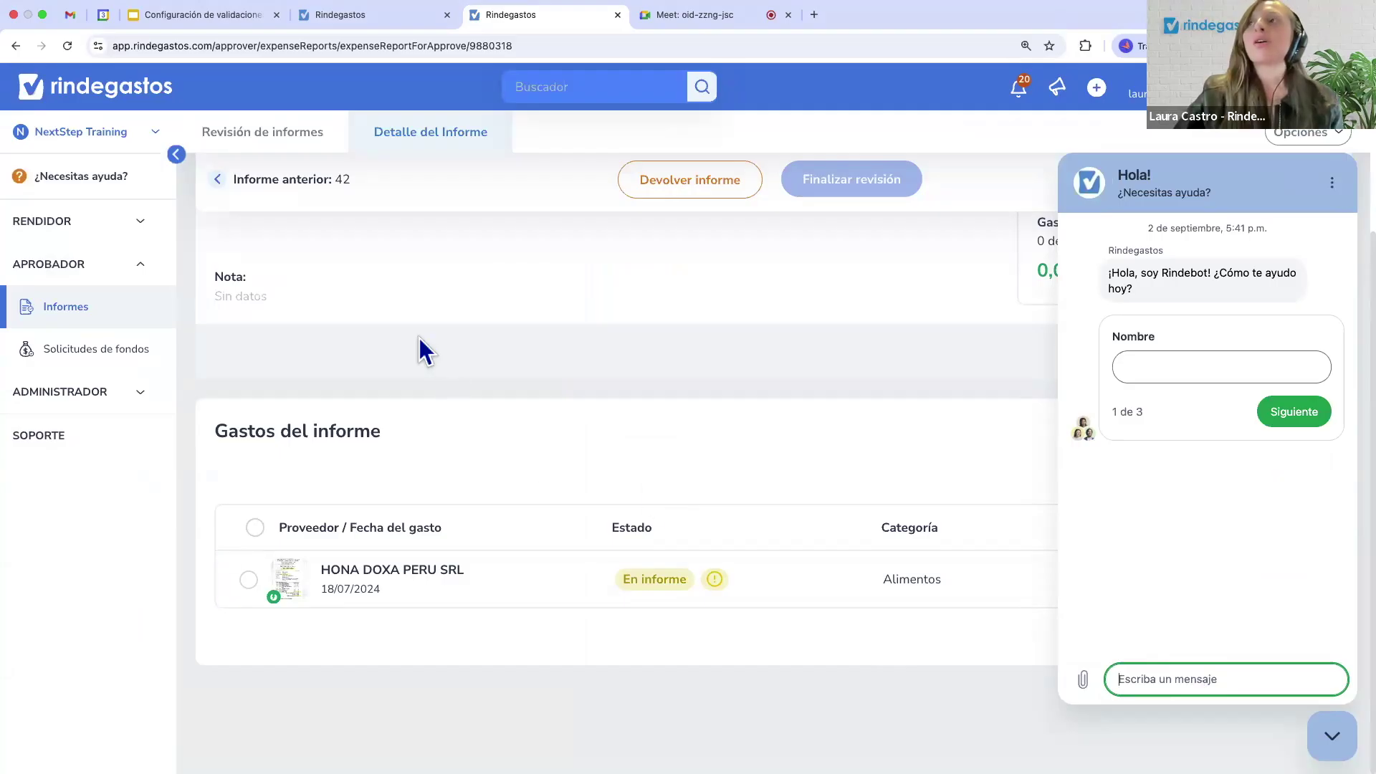
Open the help resources, show all the tutorials and go to the Rindegastos help center's home page.
left_click(104, 188)
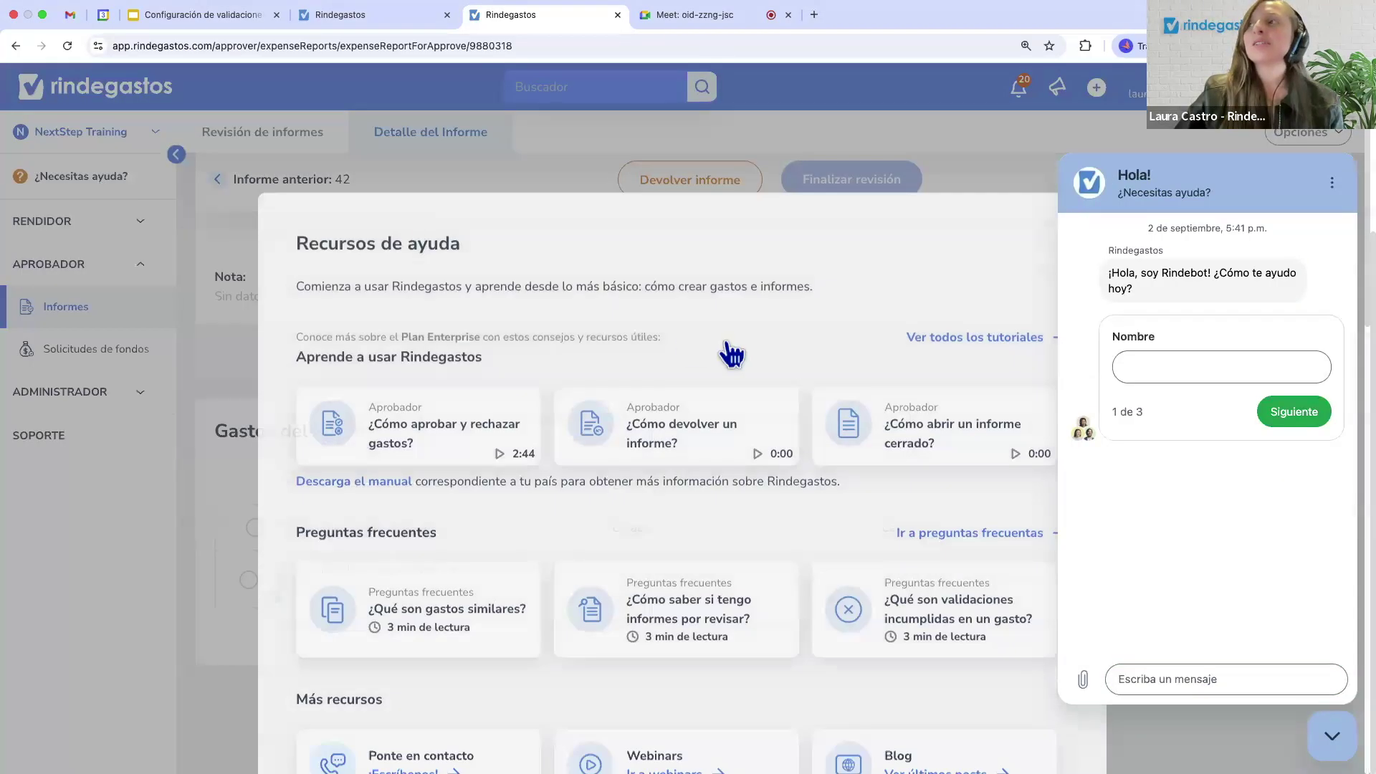
left_click(928, 242)
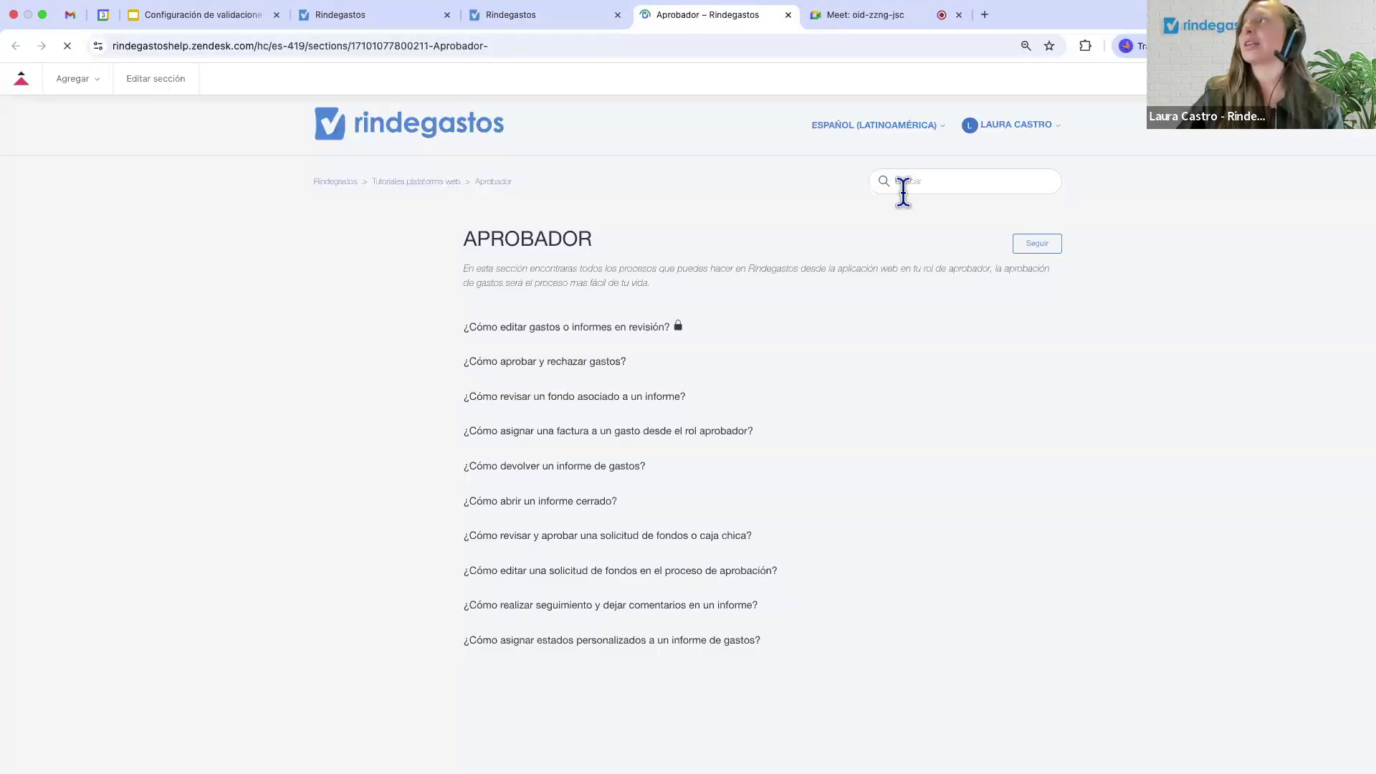
left_click(333, 182)
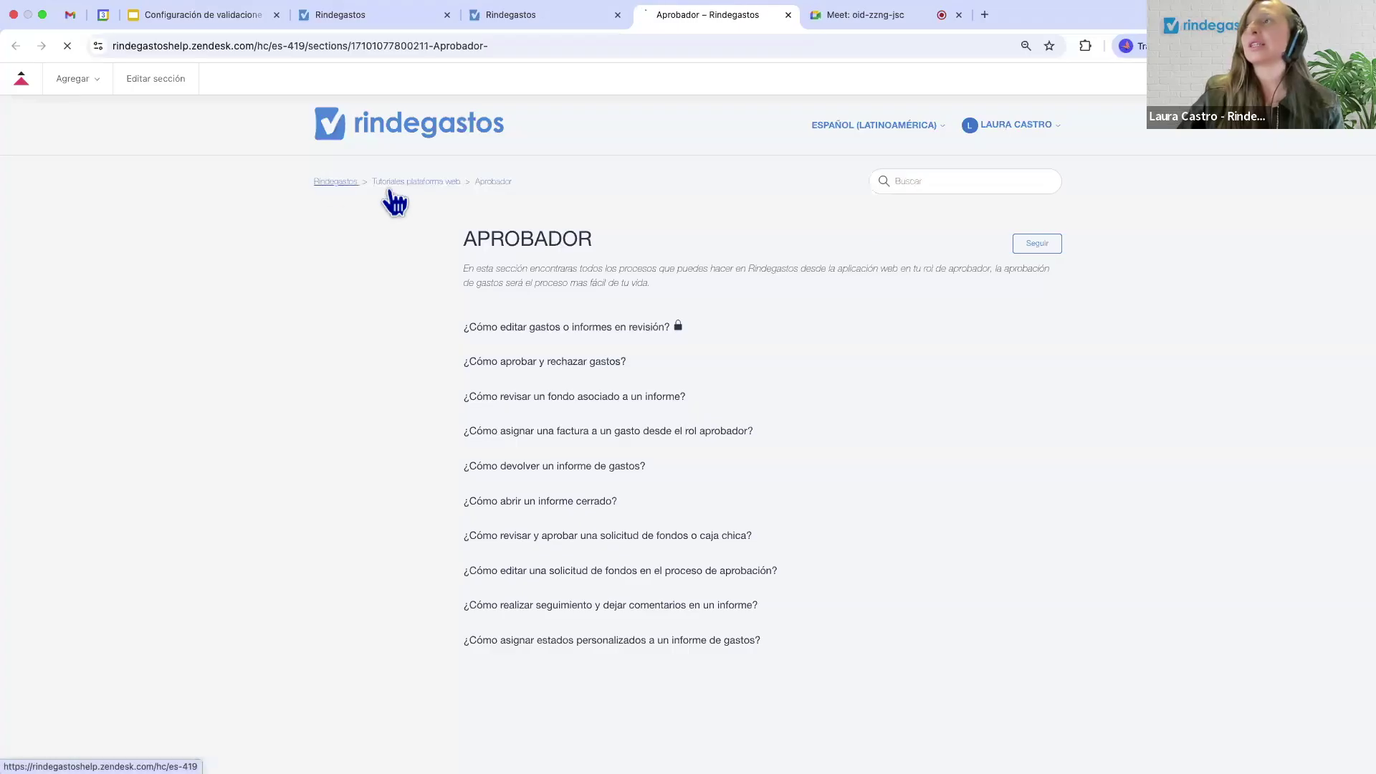
Search the help center for "validaciones" across all categories, then return to the help resources in Rindegastos.
left_click(838, 278)
type("validaciones")
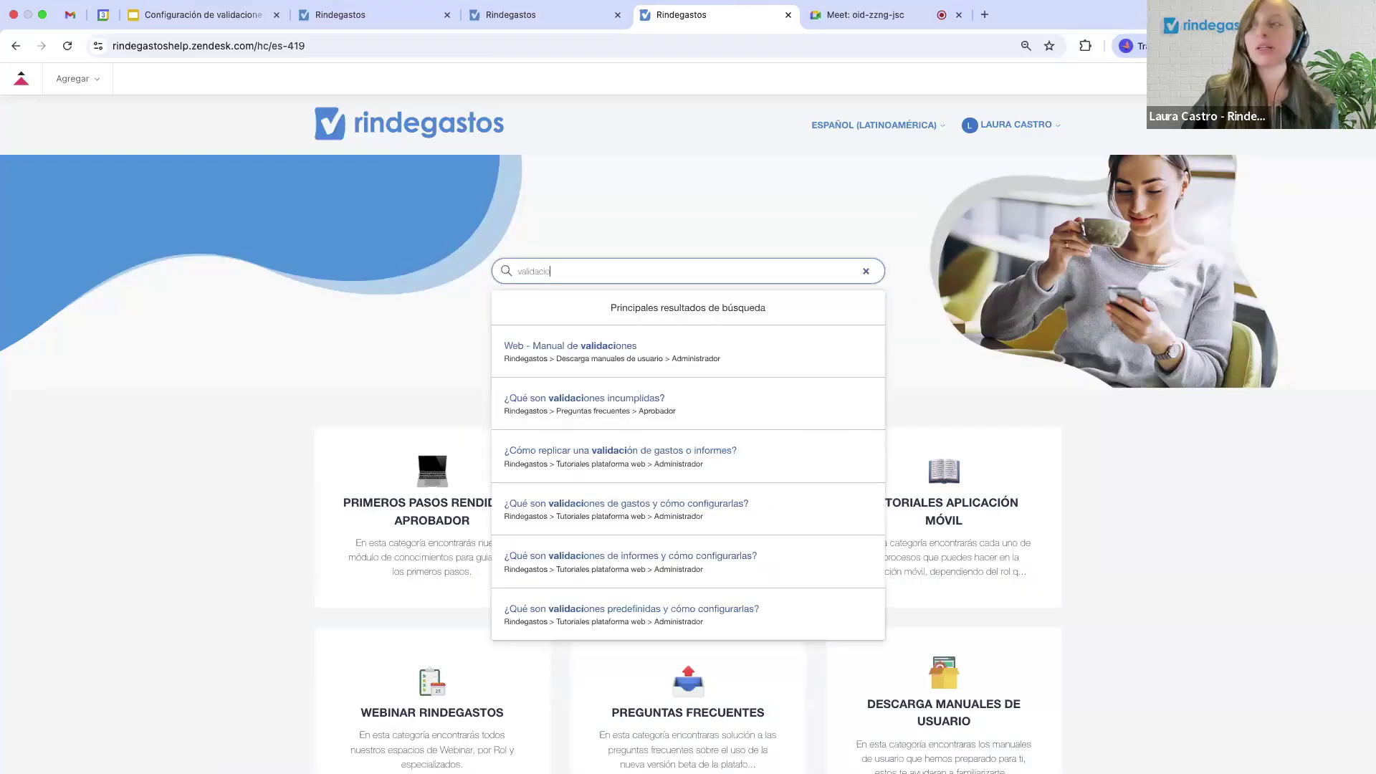
key("Return")
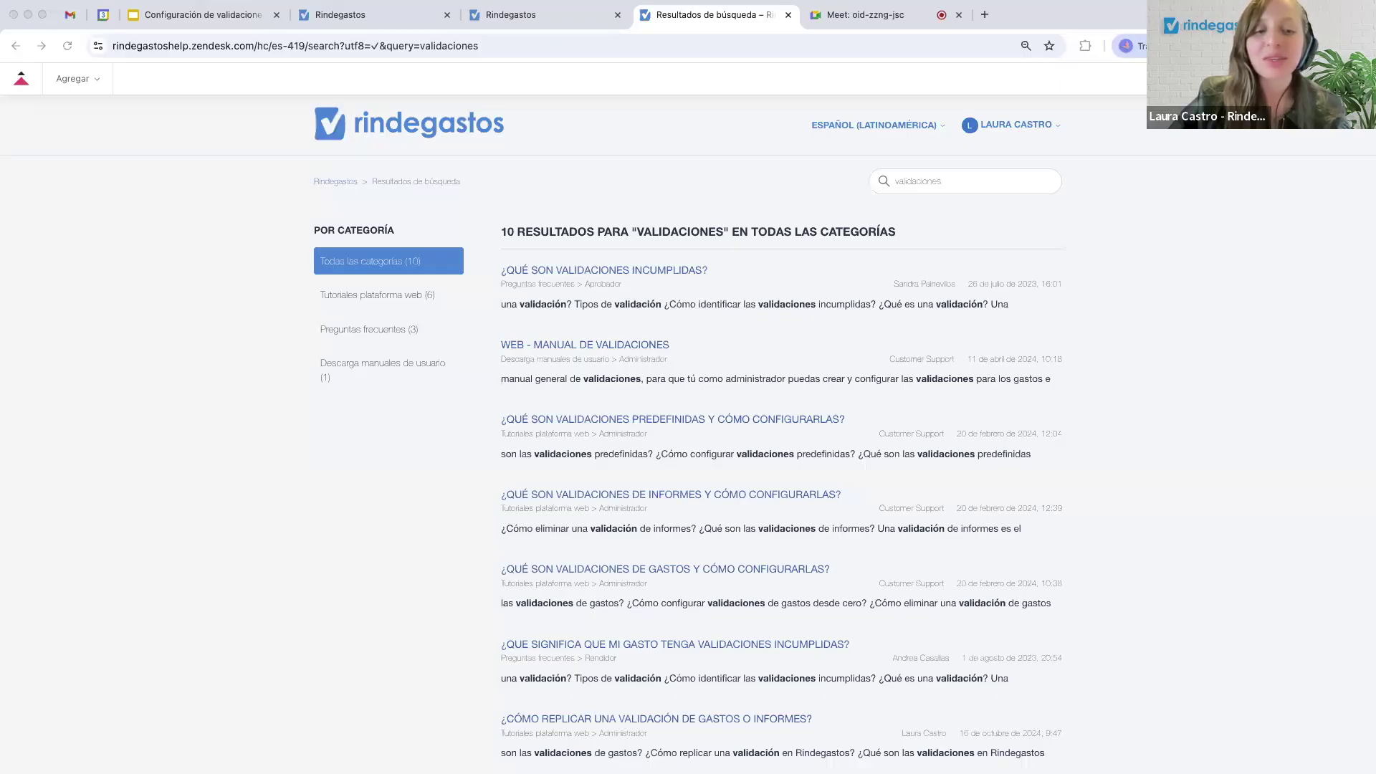
key("ctrl+shift+Tab")
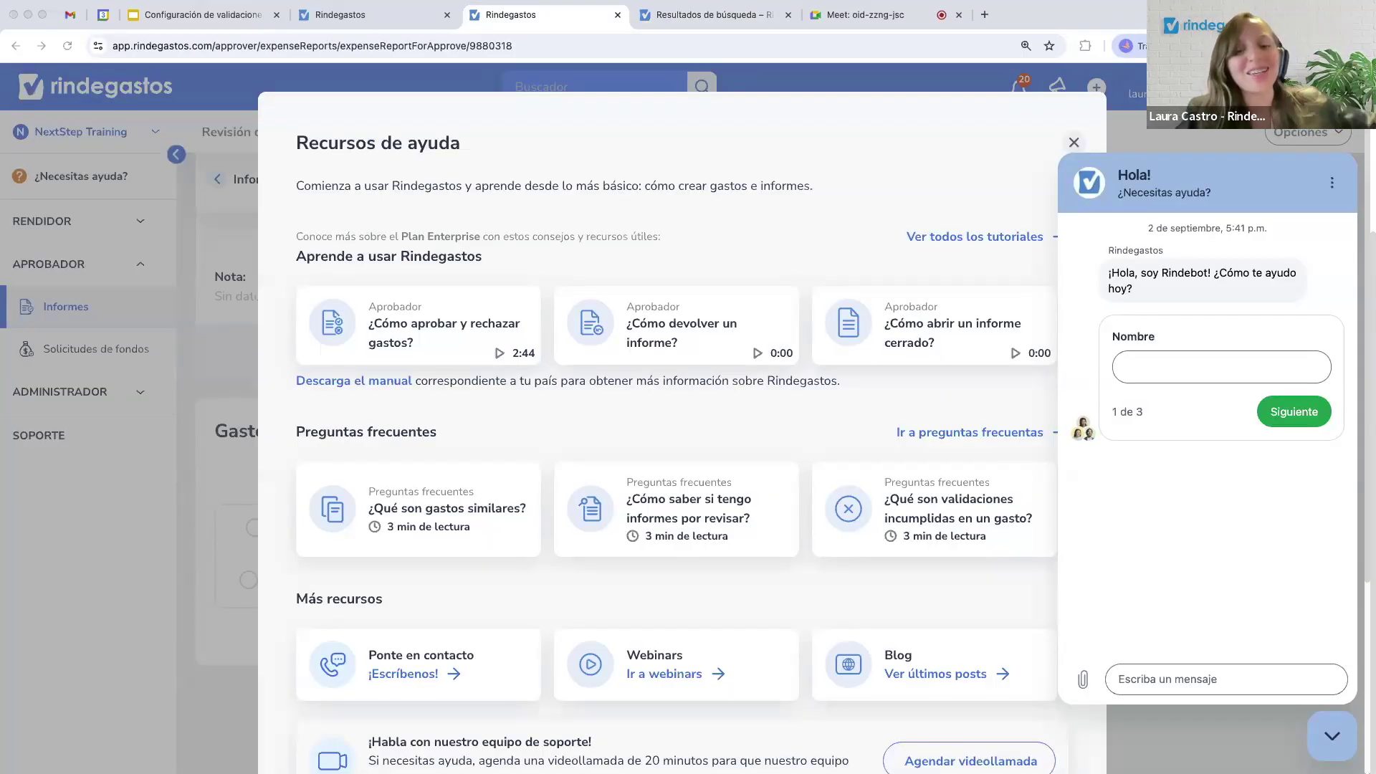